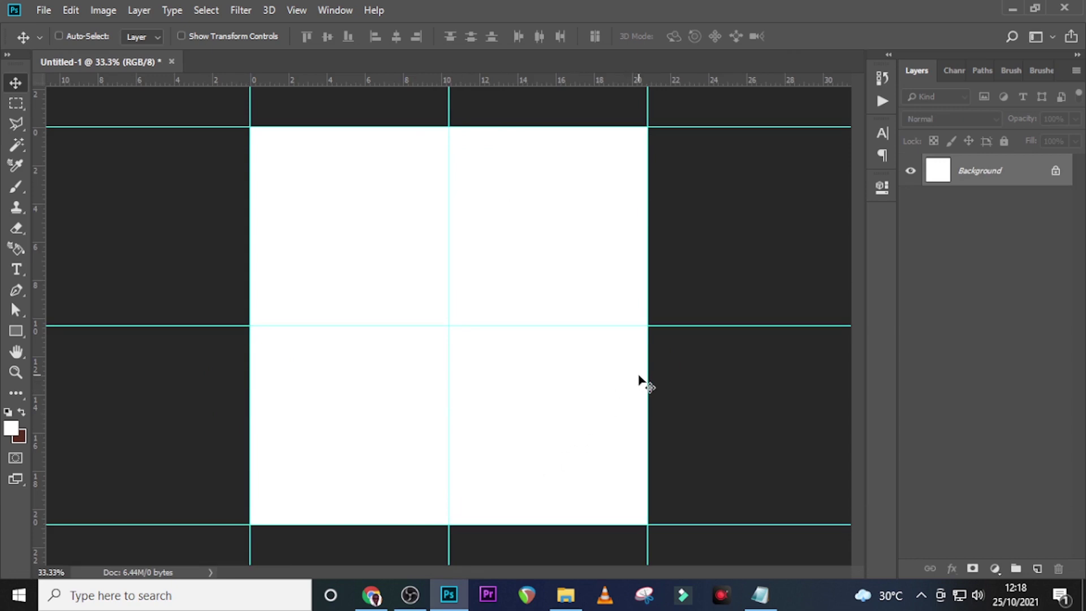
Draw a rectangle across the top of the canvas filled with #793937
left_click(16, 330)
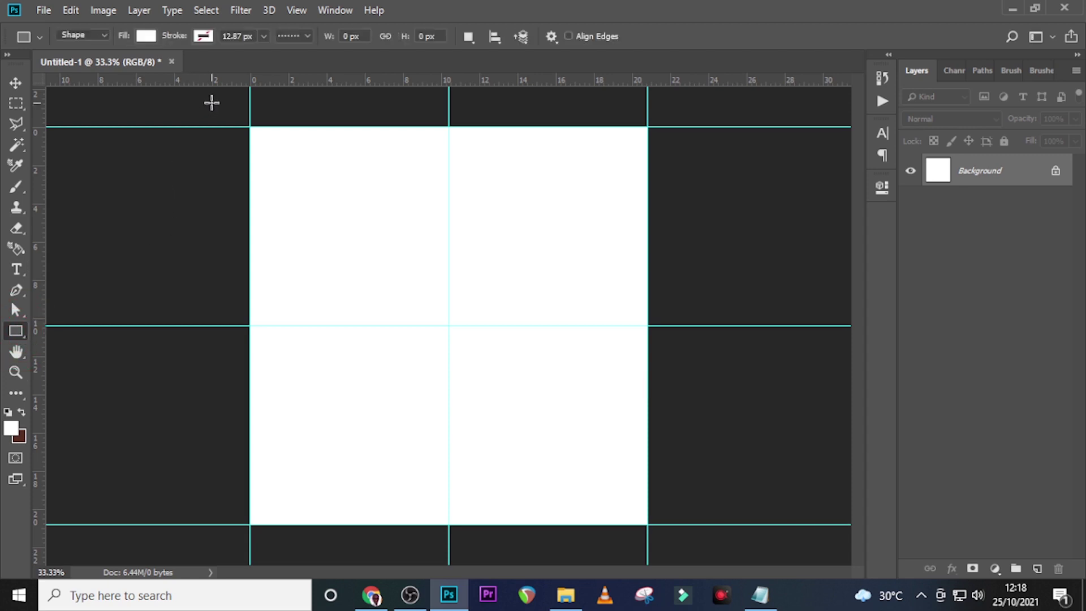
left_click_drag(212, 103, 704, 362)
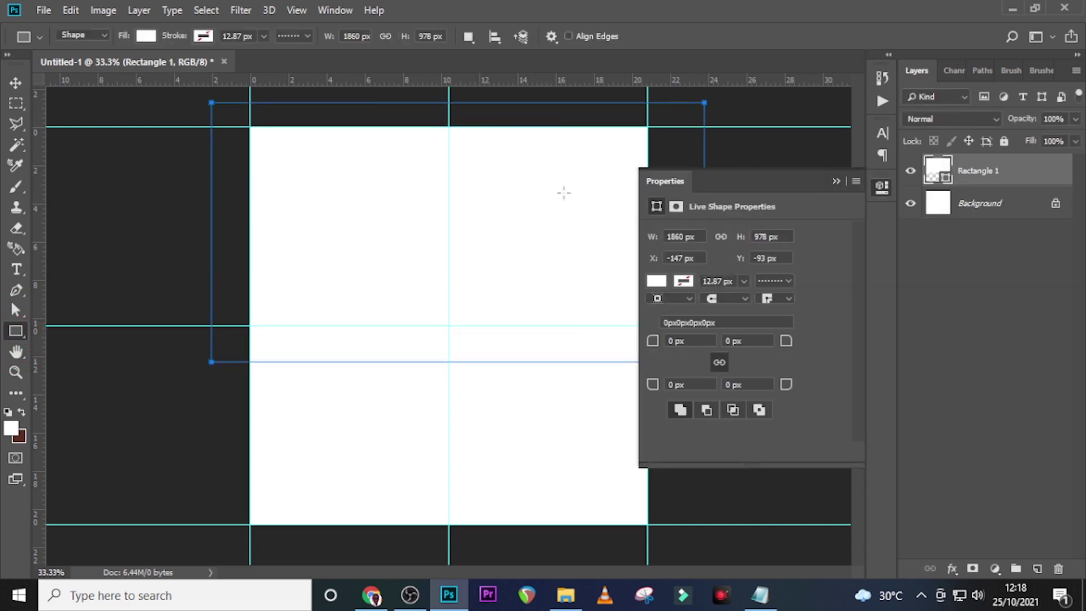
left_click(147, 36)
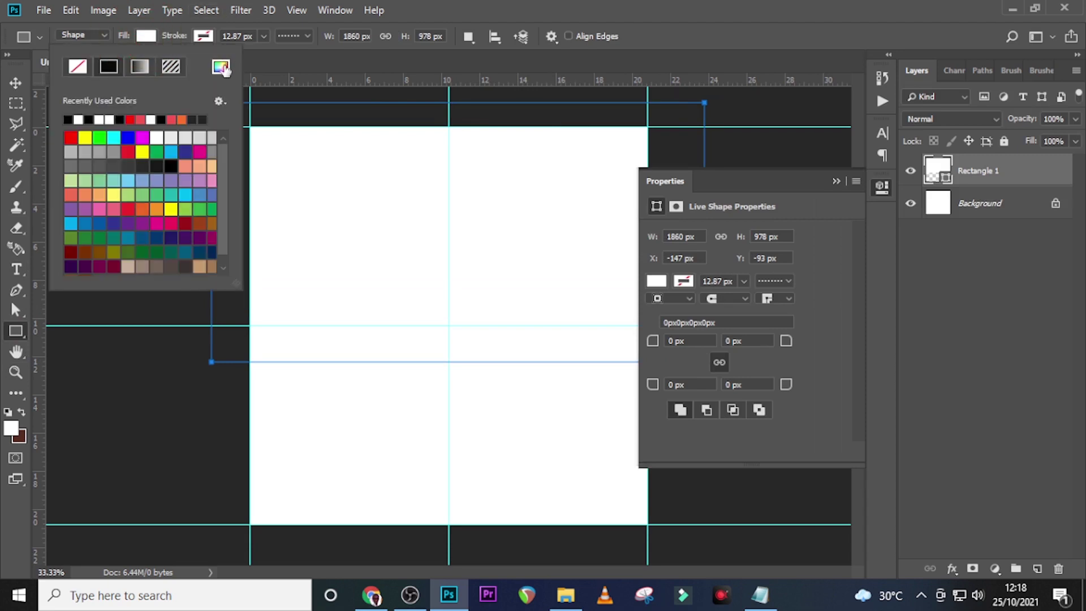
left_click(221, 66)
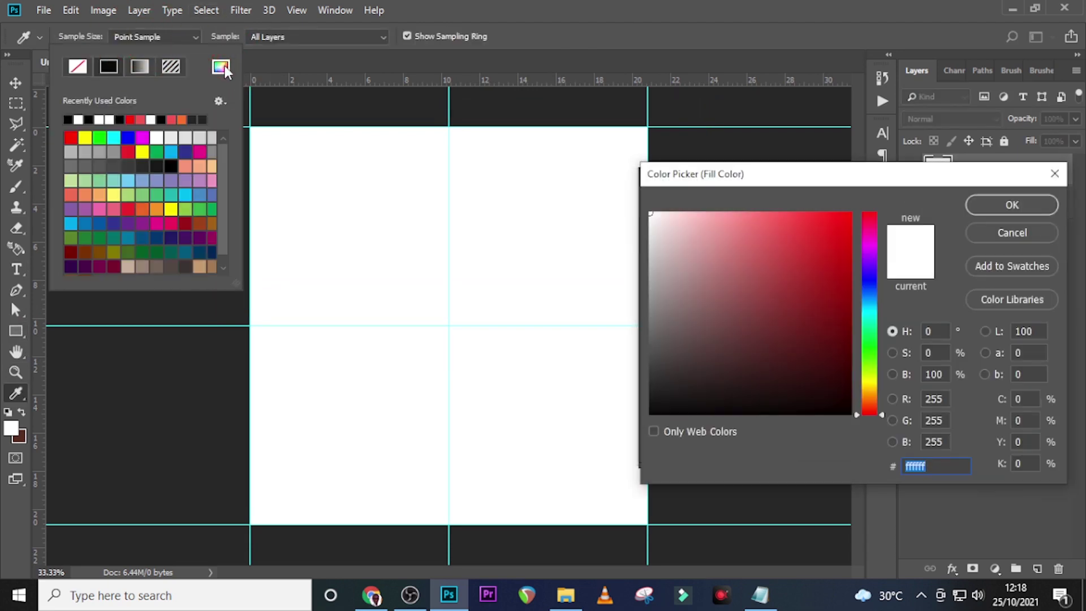
type("79")
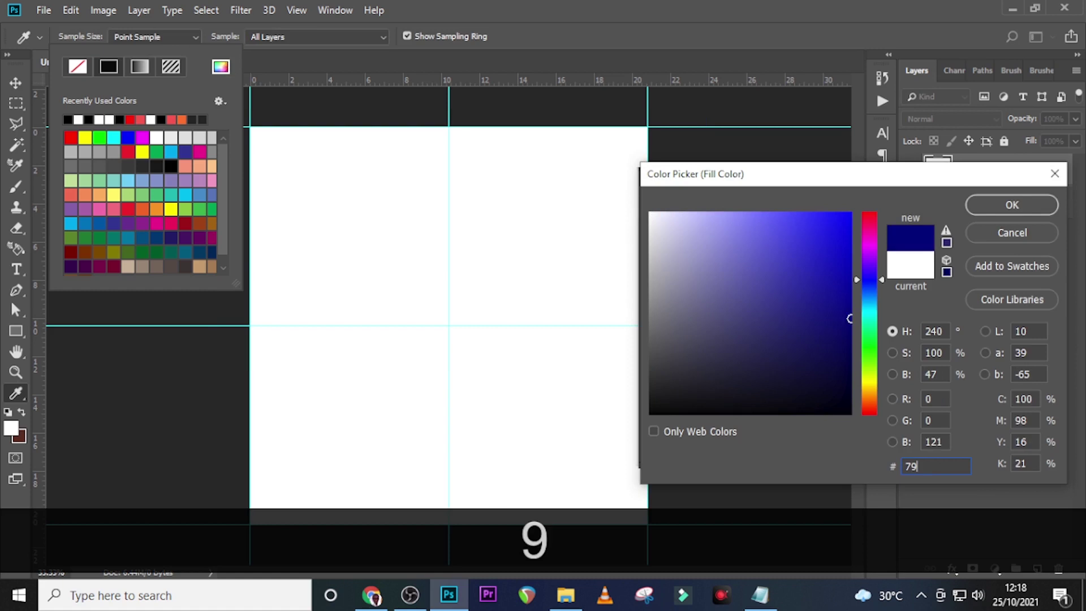
type("39")
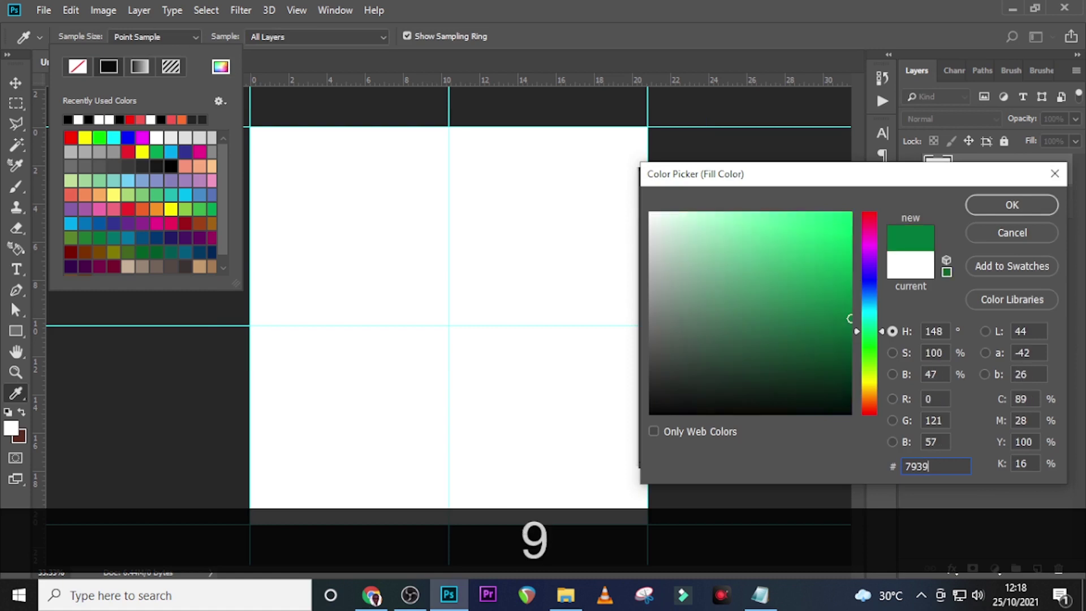
type("37")
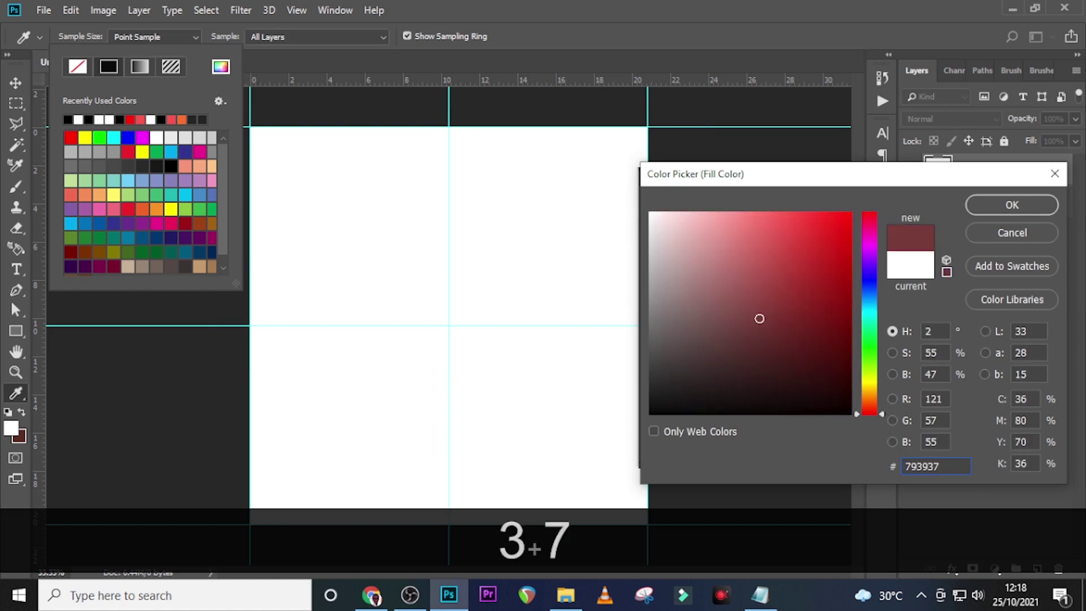
left_click(1005, 211)
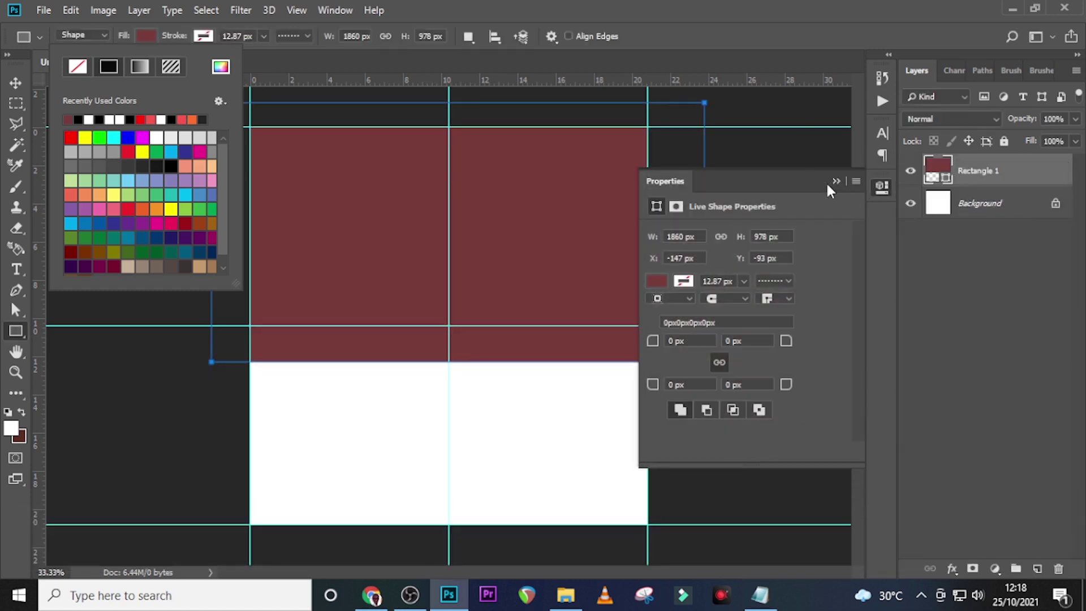
Remove the rectangle's stroke so it has no outline
left_click(202, 37)
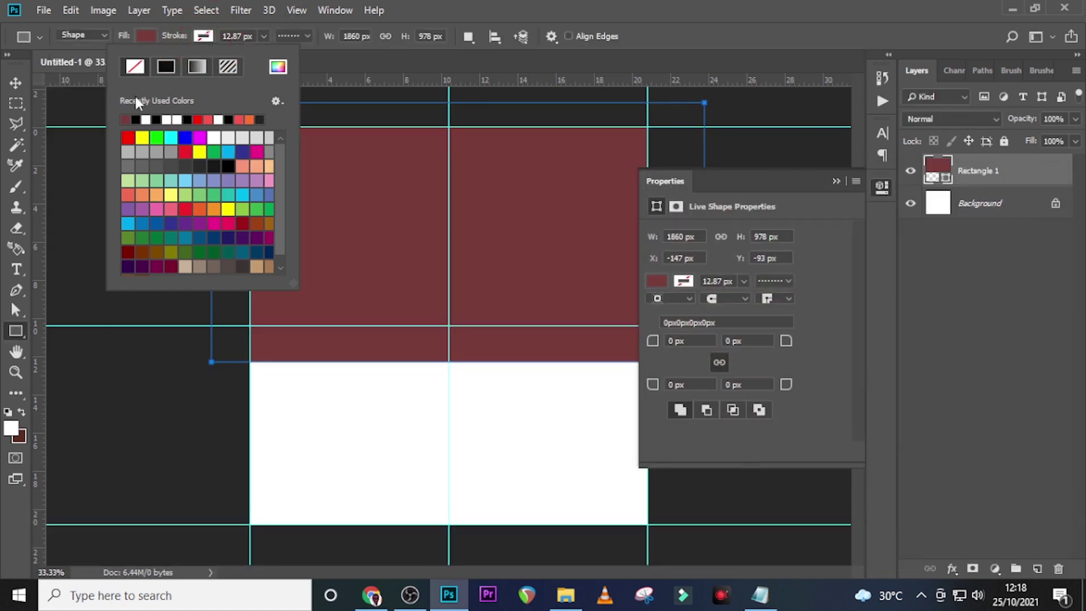
left_click(133, 67)
left_click(445, 6)
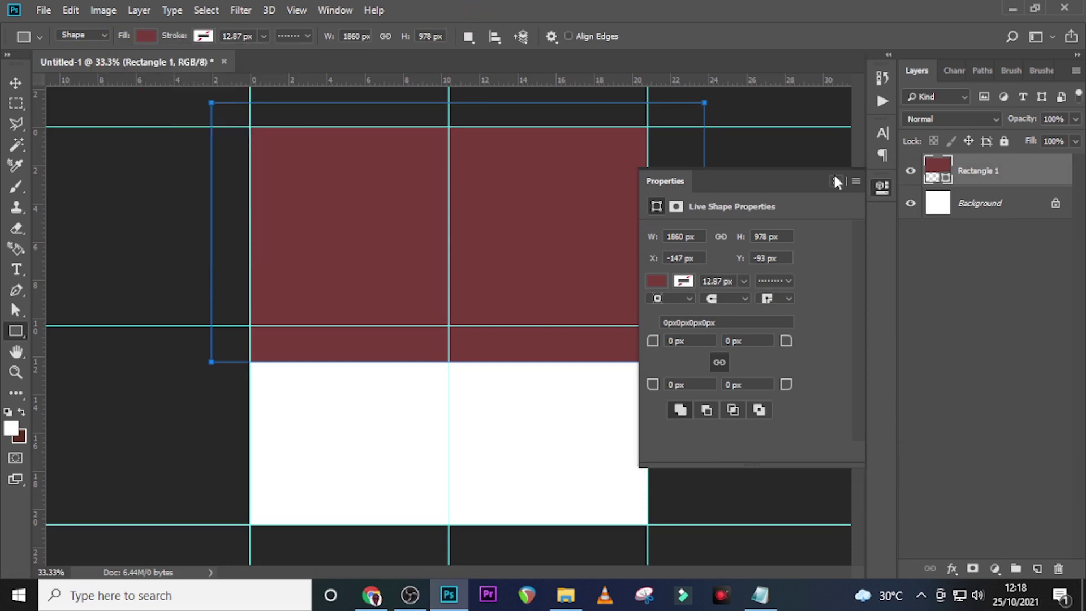
left_click(835, 180)
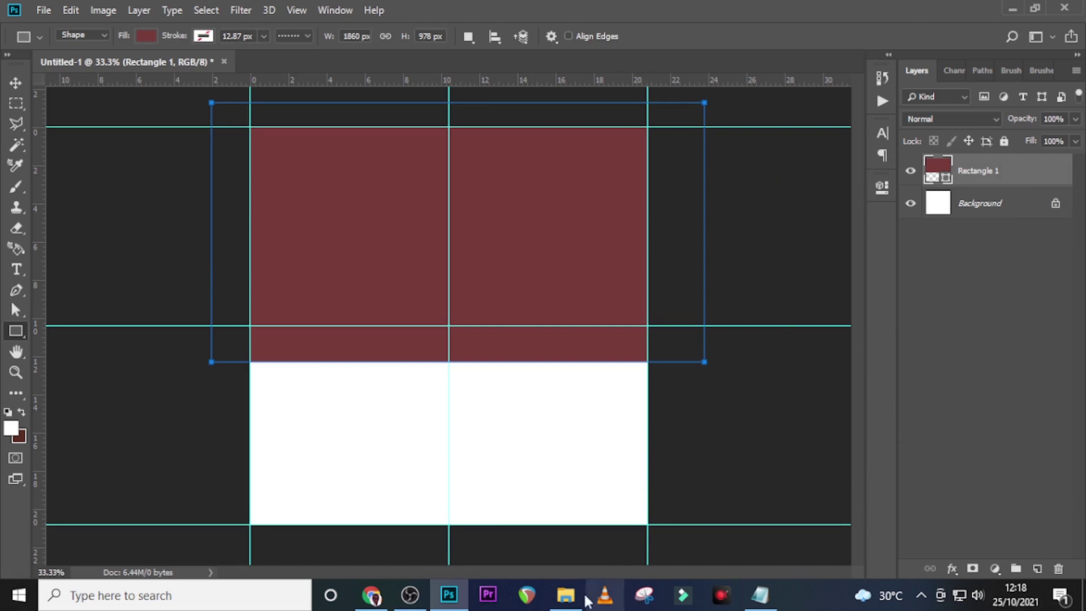
Place maxresdefault.jpg from File Explorer and scale it over the top half of the canvas
left_click(566, 594)
left_click_drag(438, 212, 449, 385)
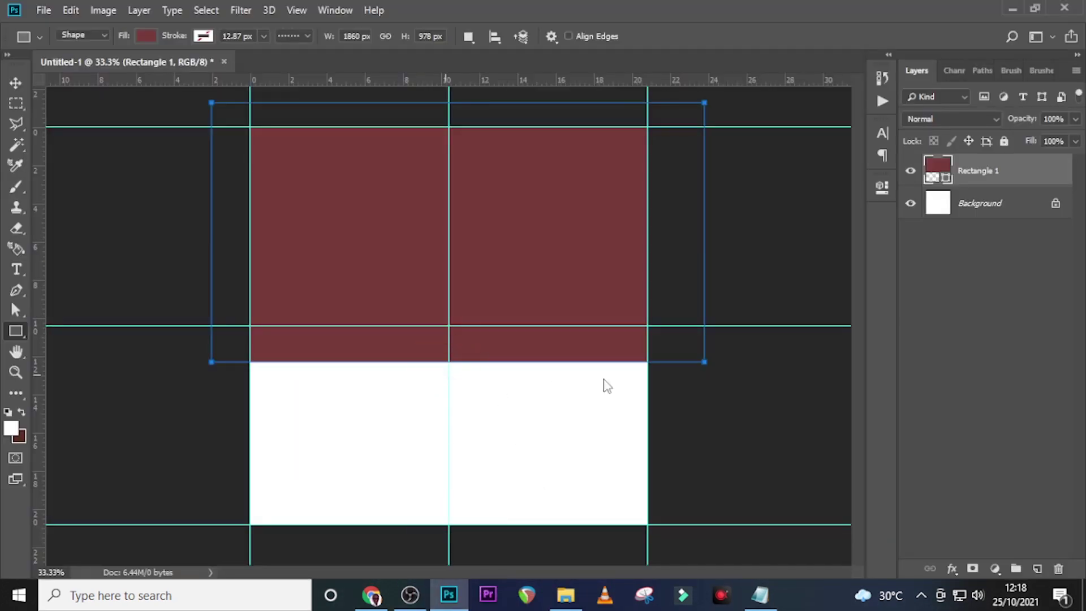
left_click_drag(620, 421, 686, 459)
left_click_drag(562, 440, 562, 375)
left_click_drag(685, 394, 653, 375)
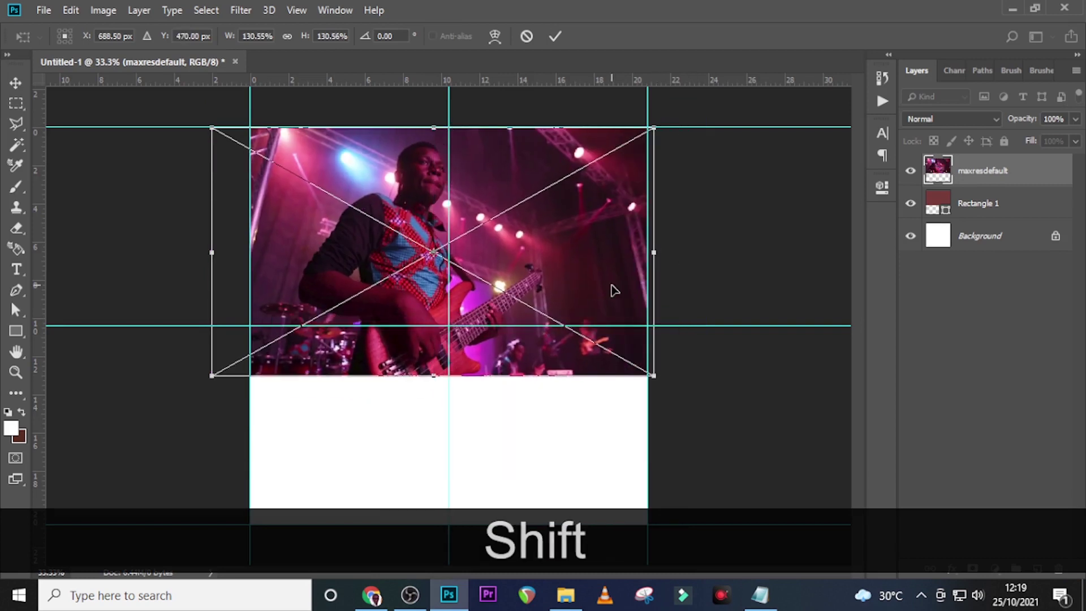
key("Return")
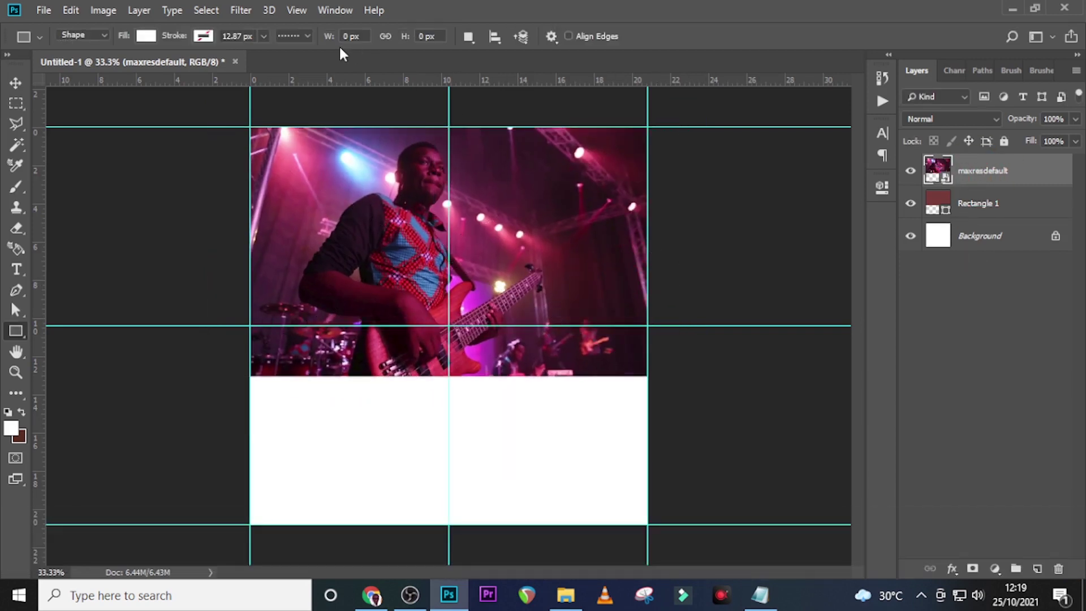
Apply a 9.6-pixel Gaussian Blur to the concert photo
left_click(240, 11)
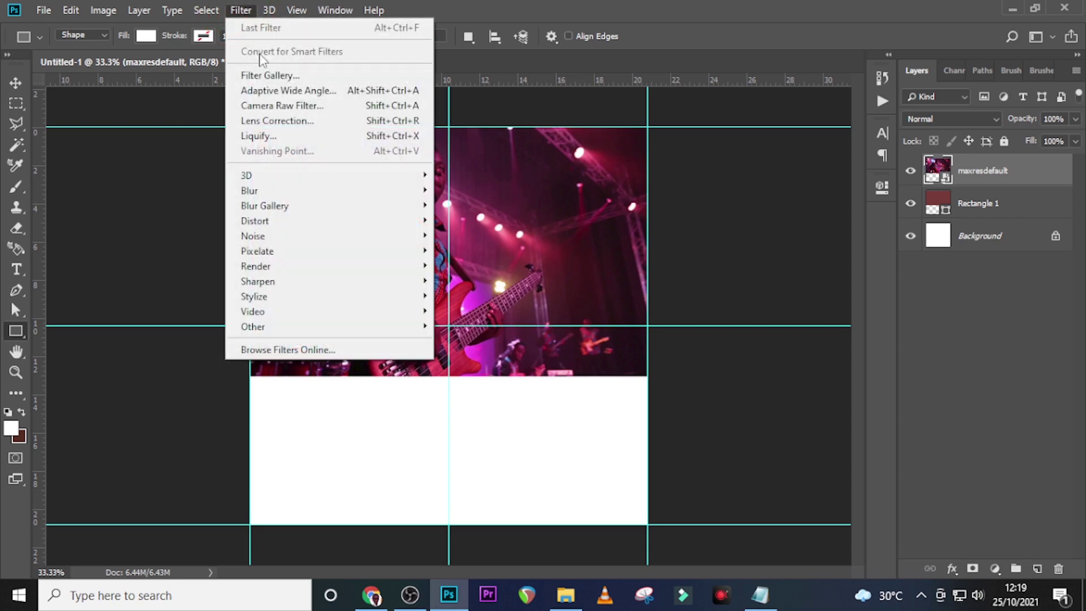
left_click(257, 192)
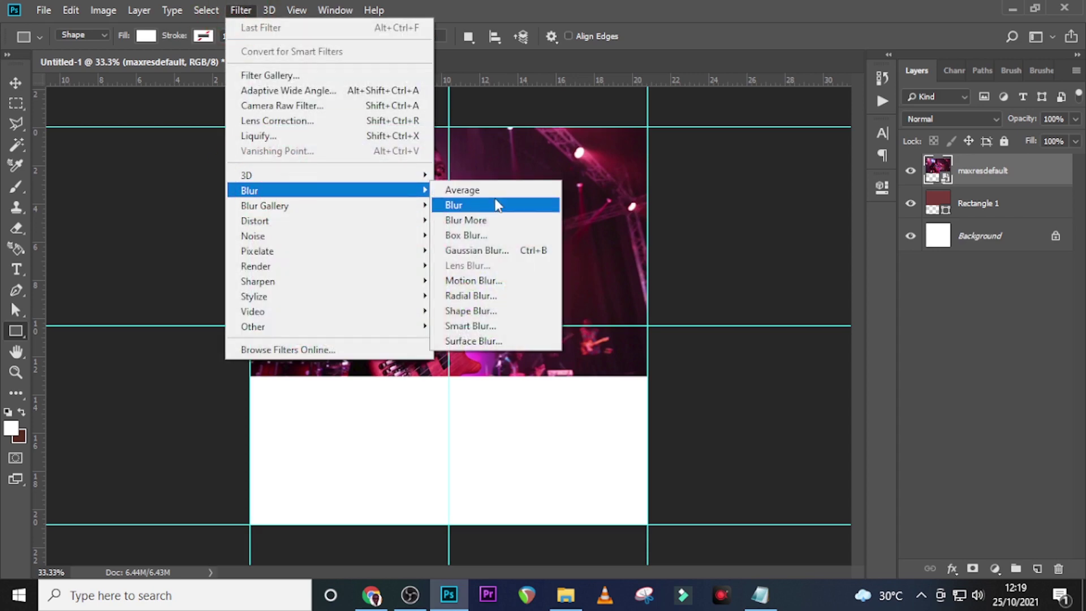
left_click(485, 250)
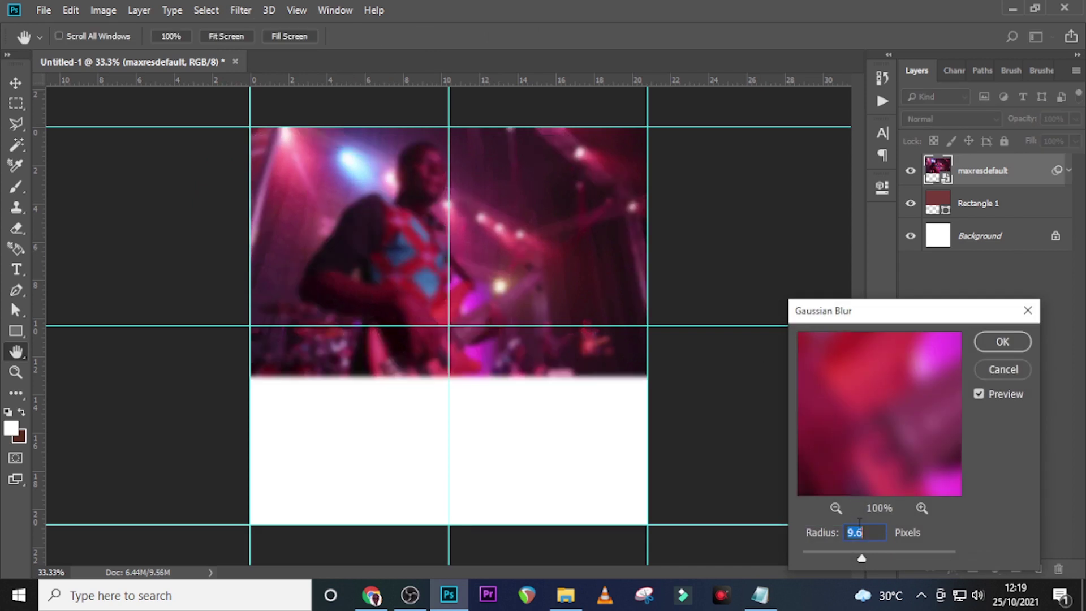
left_click(998, 344)
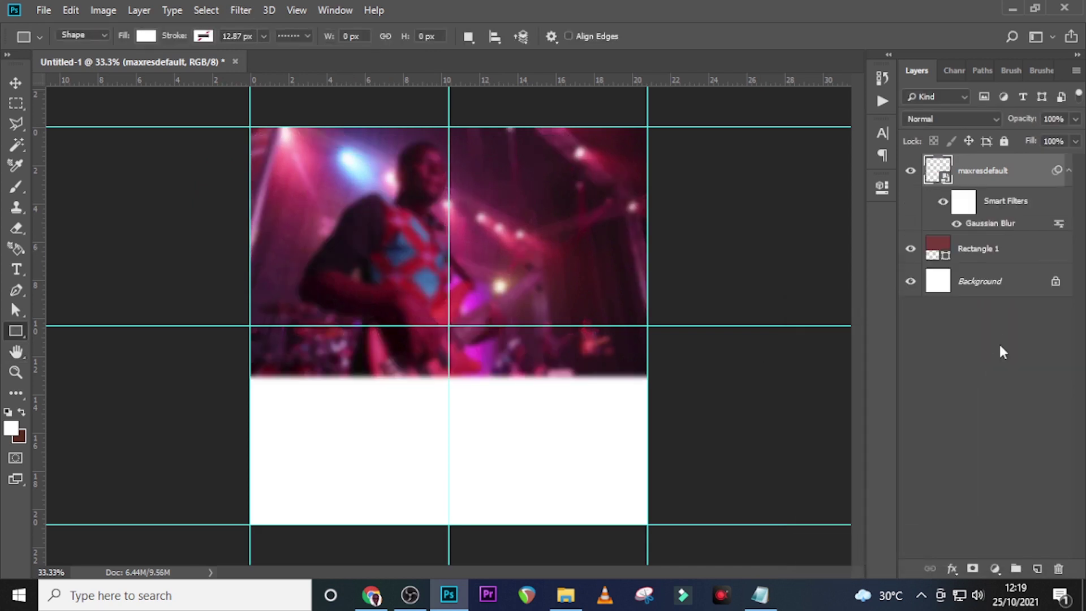
Blend the photo as Multiply and add a Levels adjustment layer above it
left_click(929, 121)
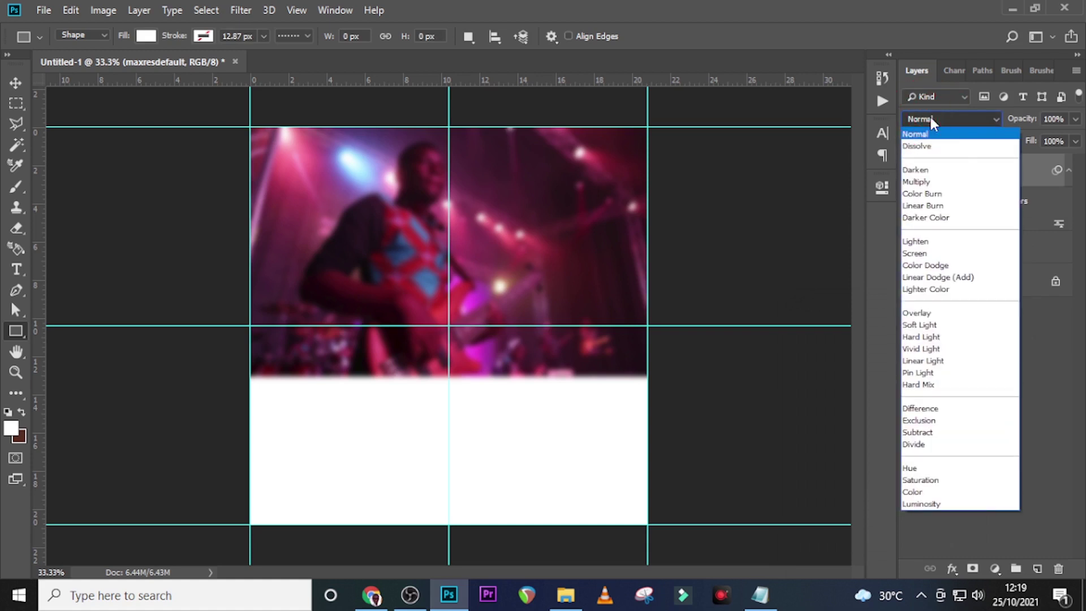
left_click(916, 182)
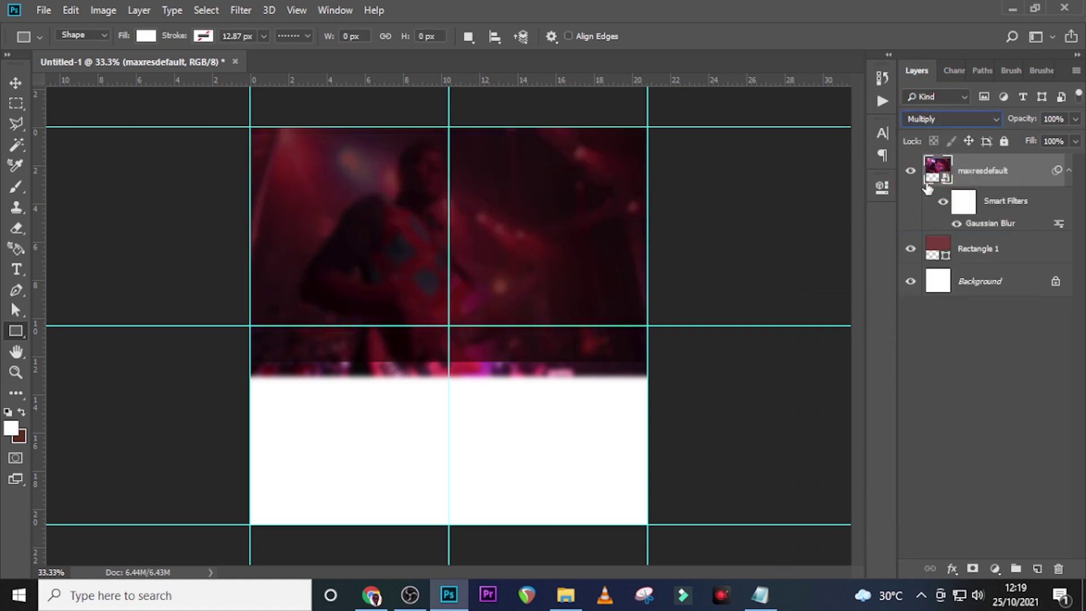
left_click(994, 568)
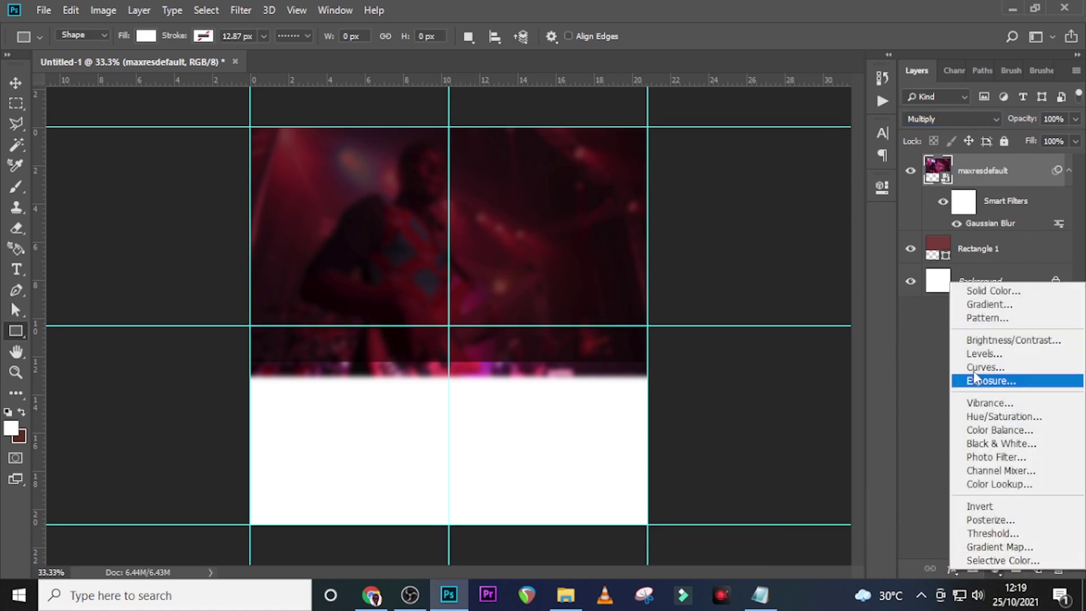
left_click(973, 354)
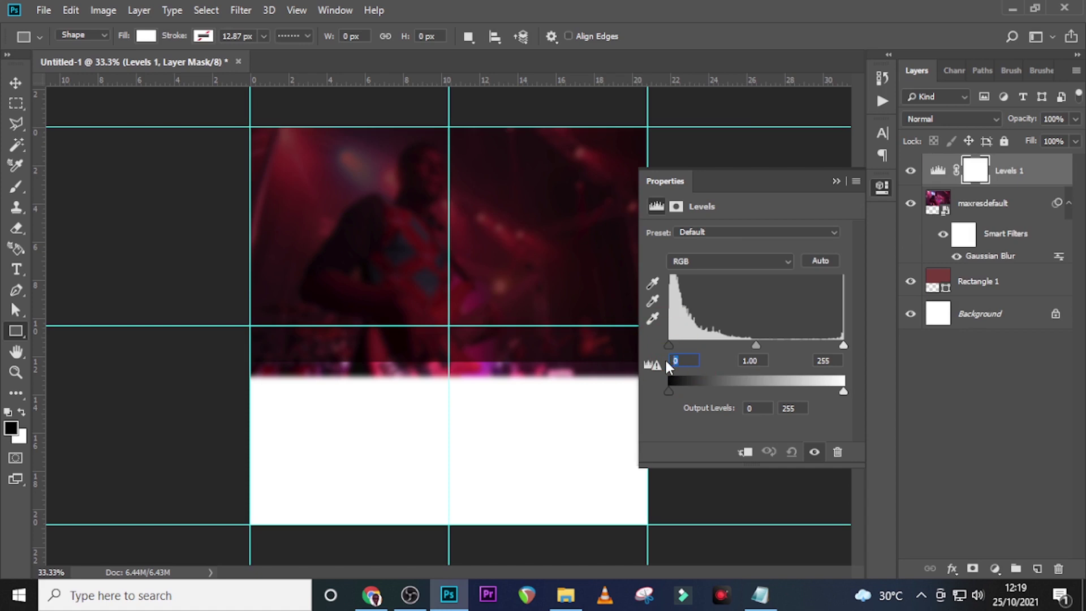
Set the Levels input shadows to 34 and output white to 158
type("34")
key("Return")
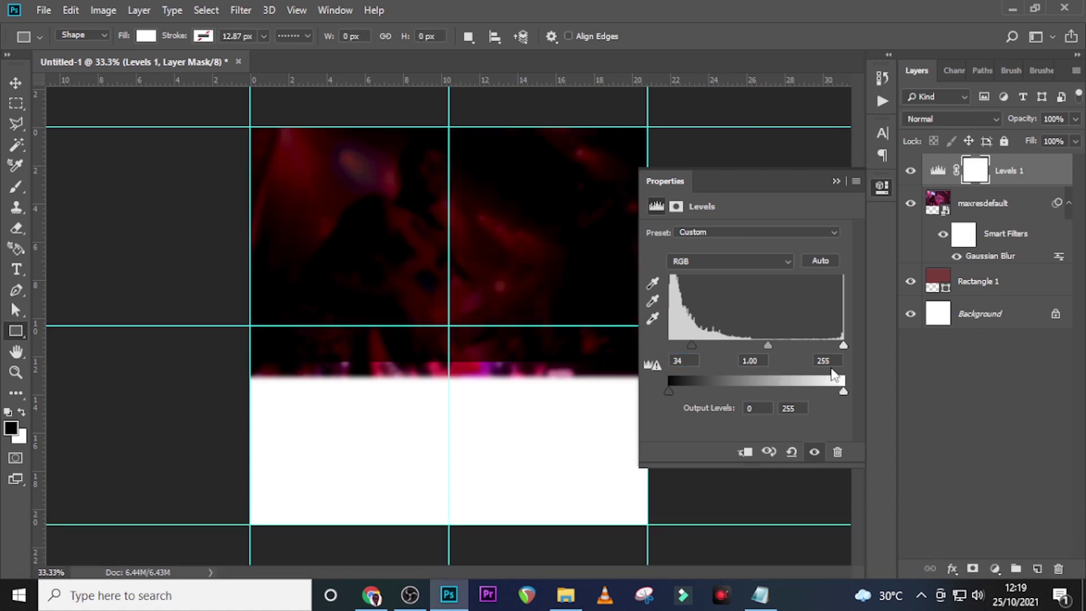
left_click_drag(833, 365, 724, 361)
left_click_drag(756, 411, 733, 410)
type("158")
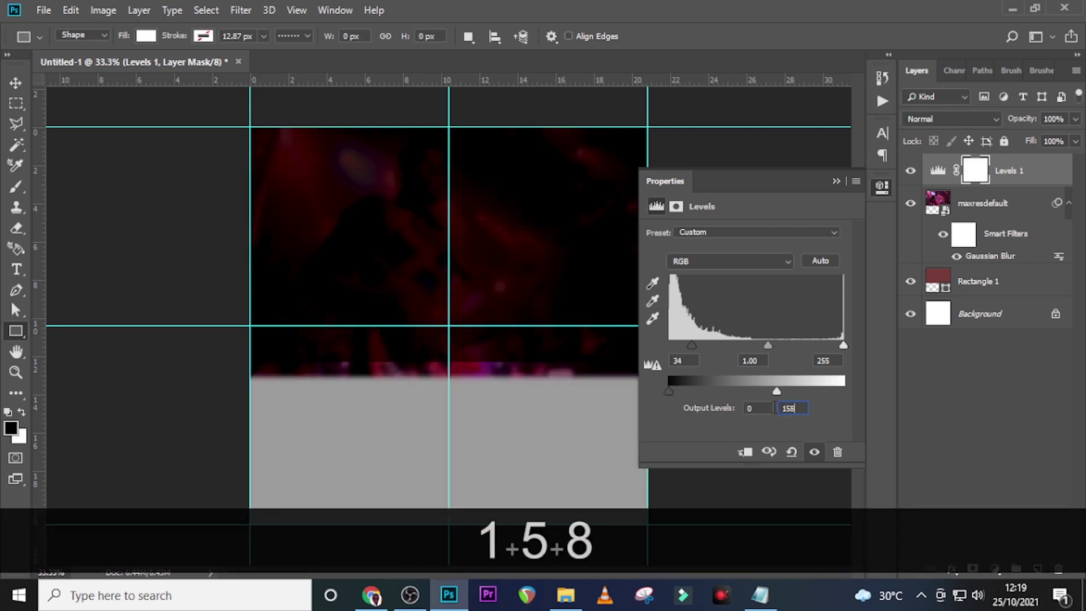
key("Return")
left_click(831, 182)
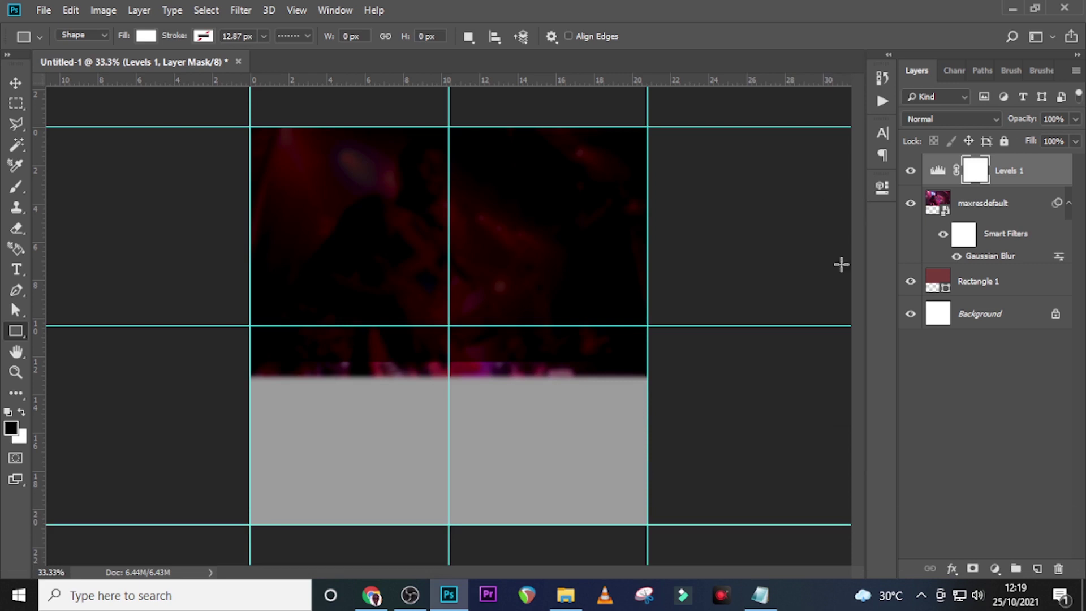
left_click(1055, 178)
Group the Levels, photo and Rectangle 1 layers into a group named BG
left_click(1068, 203)
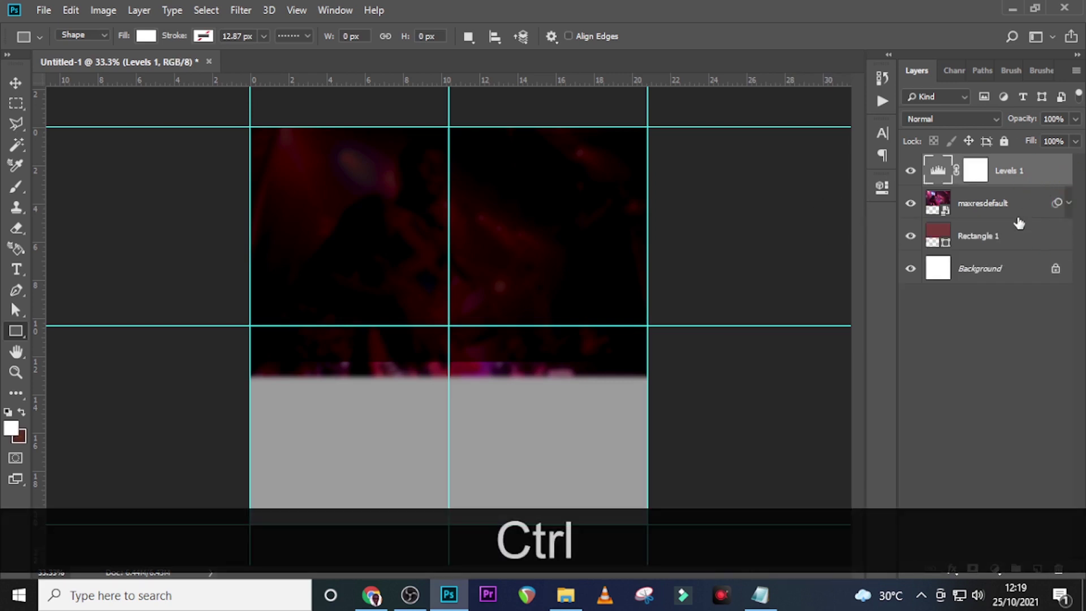
left_click(1014, 236, "ctrl")
key("ctrl+g")
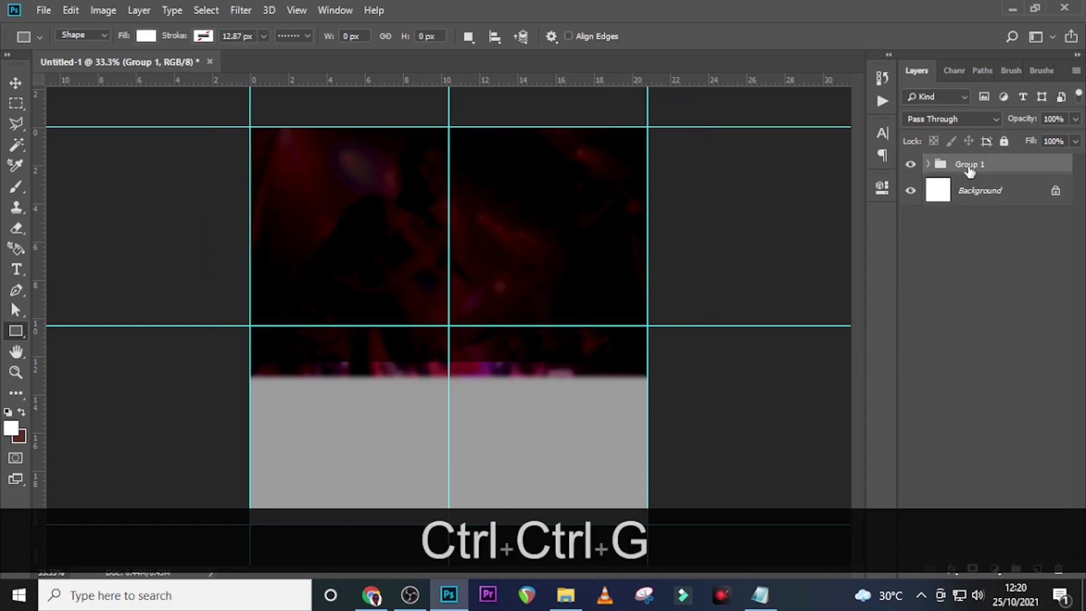
double_click(970, 163)
key("Caps_Lock")
type("BG")
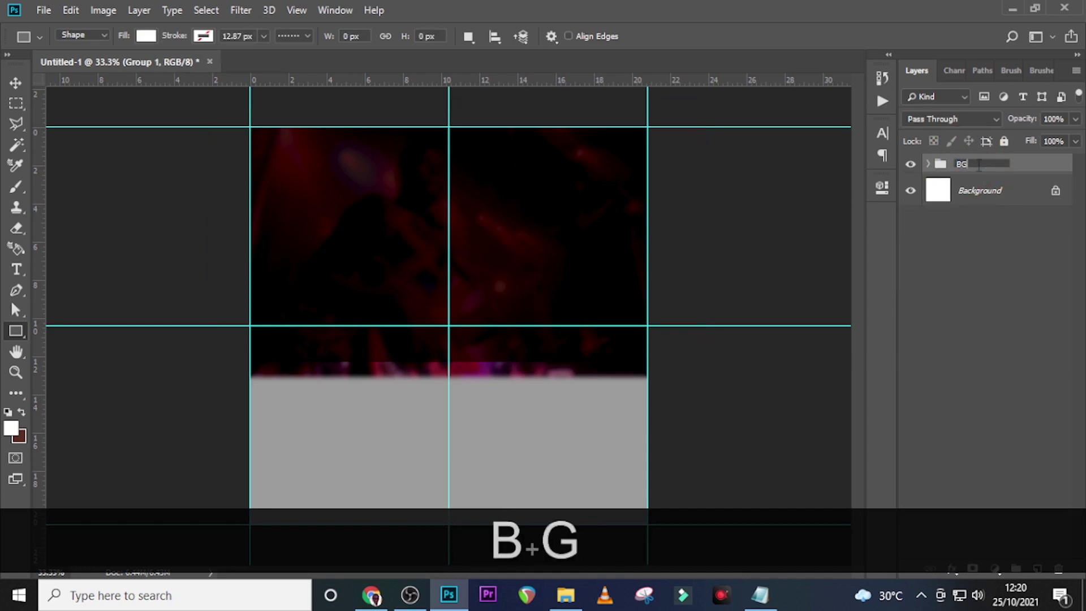
key("Return")
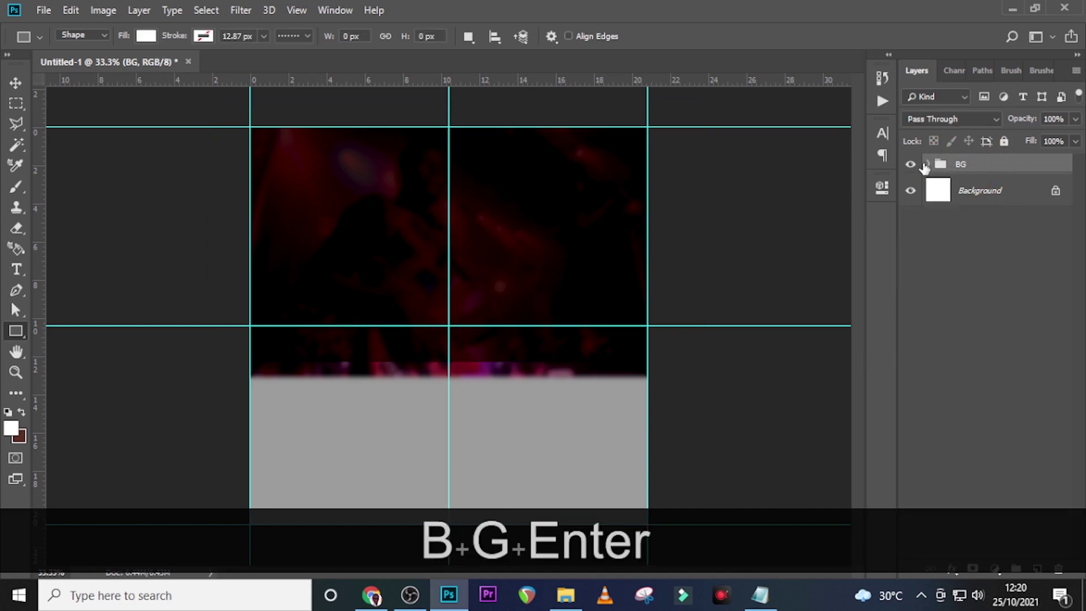
Add a new empty Layer 1 inside the BG group
left_click(928, 165)
left_click(1030, 191)
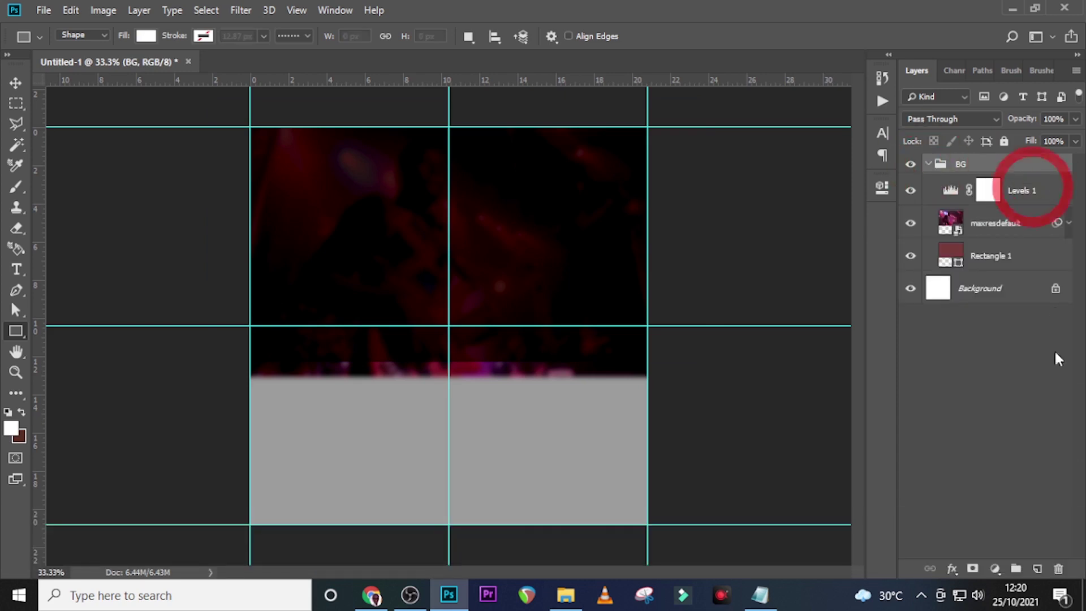
left_click(1037, 570)
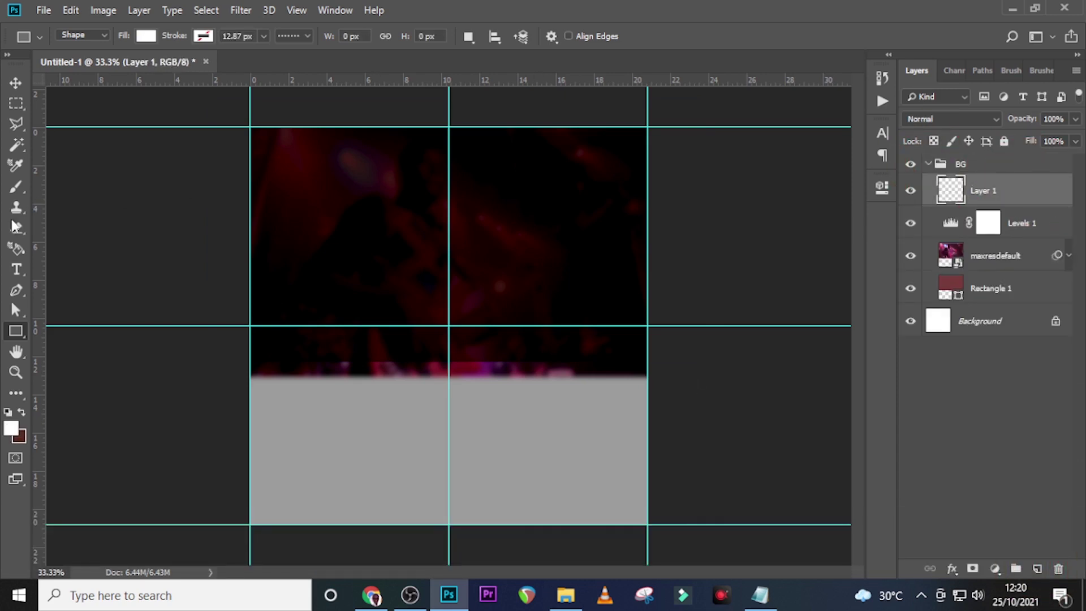
Select the Brush tool with the Soft Round tip
key("b")
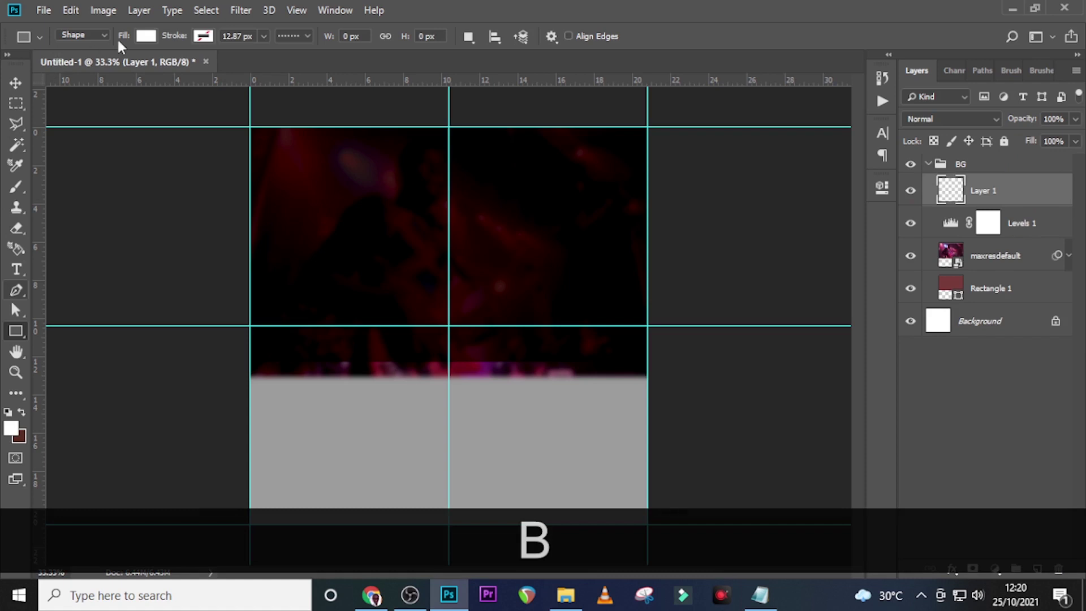
left_click(16, 186)
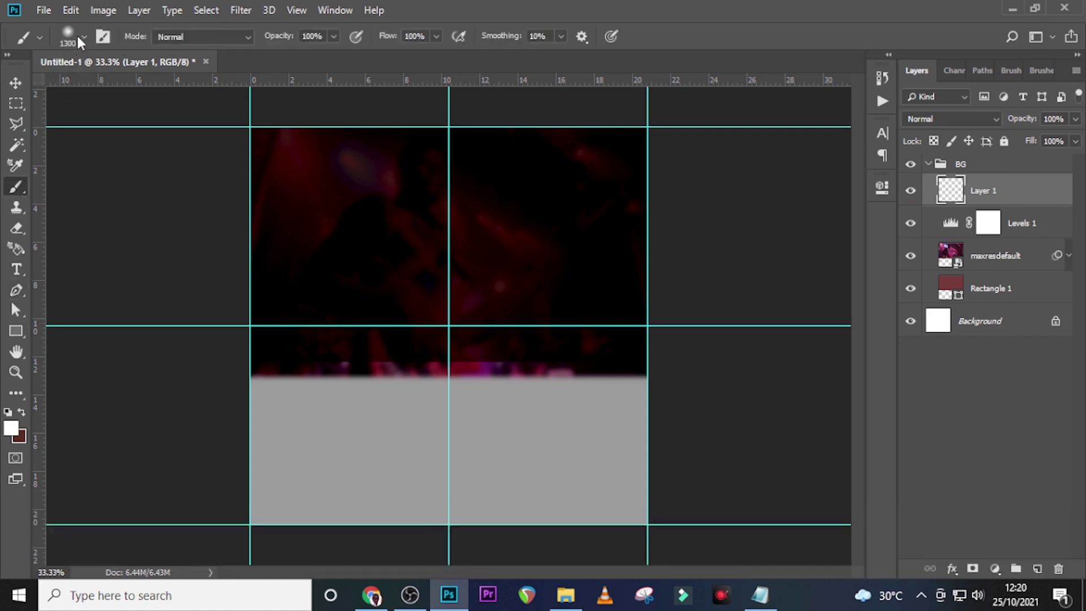
left_click(83, 37)
left_click(65, 211)
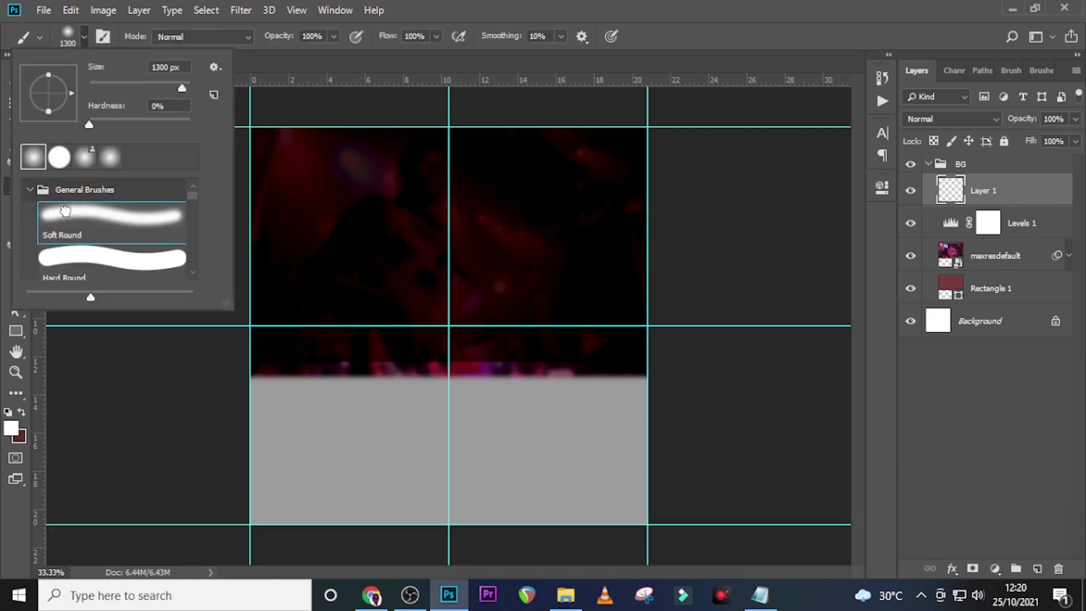
left_click(445, 2)
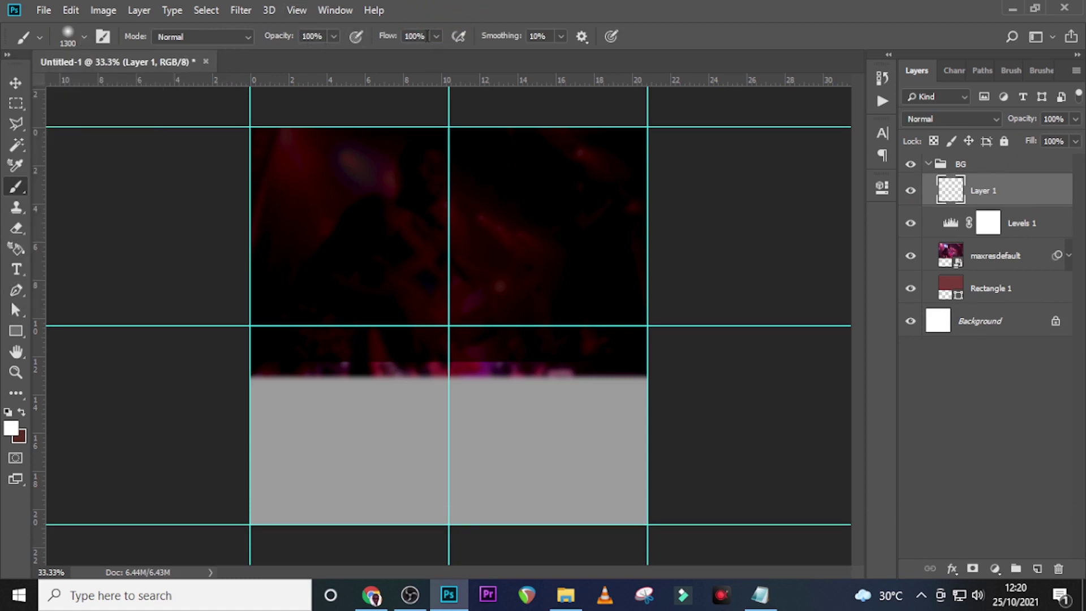
Adjust the brush size to about 600
key("Caps_Lock")
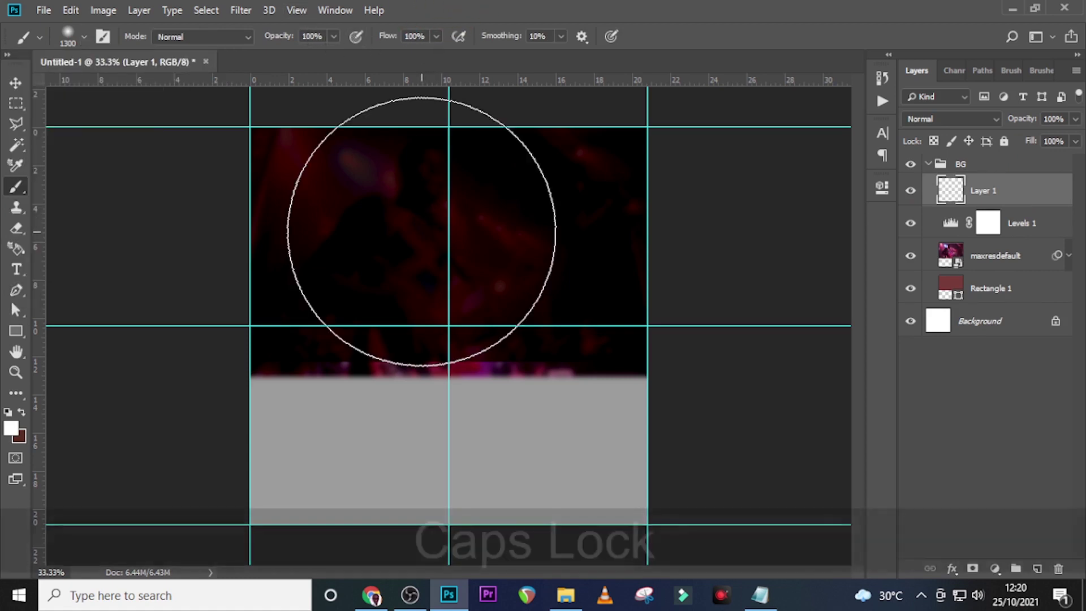
key("bracketleft")
key("bracketleft")
key("bracketleft")
key("bracketleft")
key("bracketleft")
key("bracketleft")
key("bracketleft")
key("bracketleft")
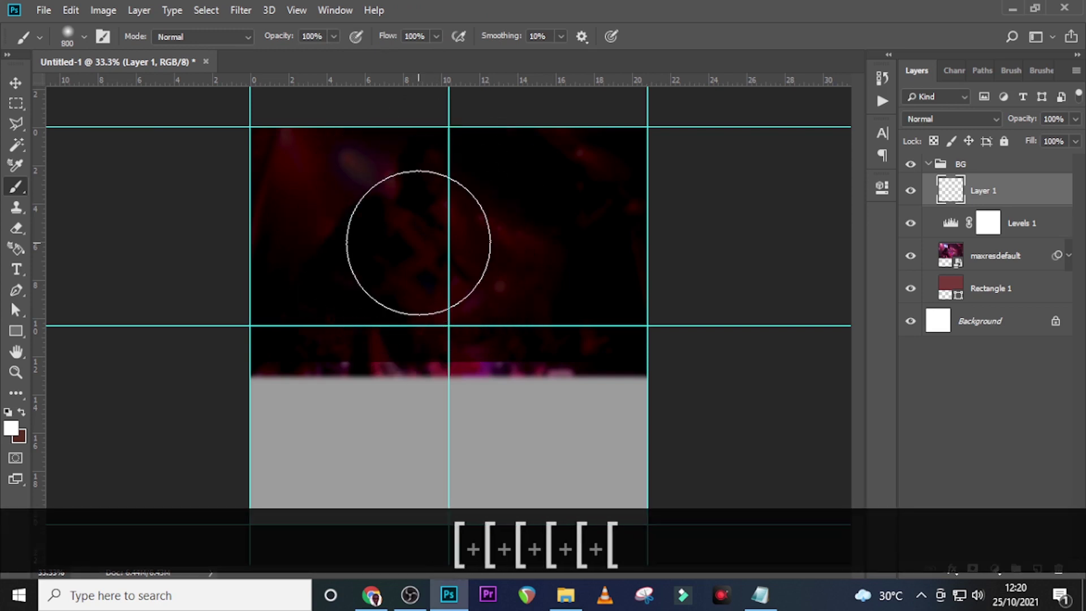
key("bracketleft")
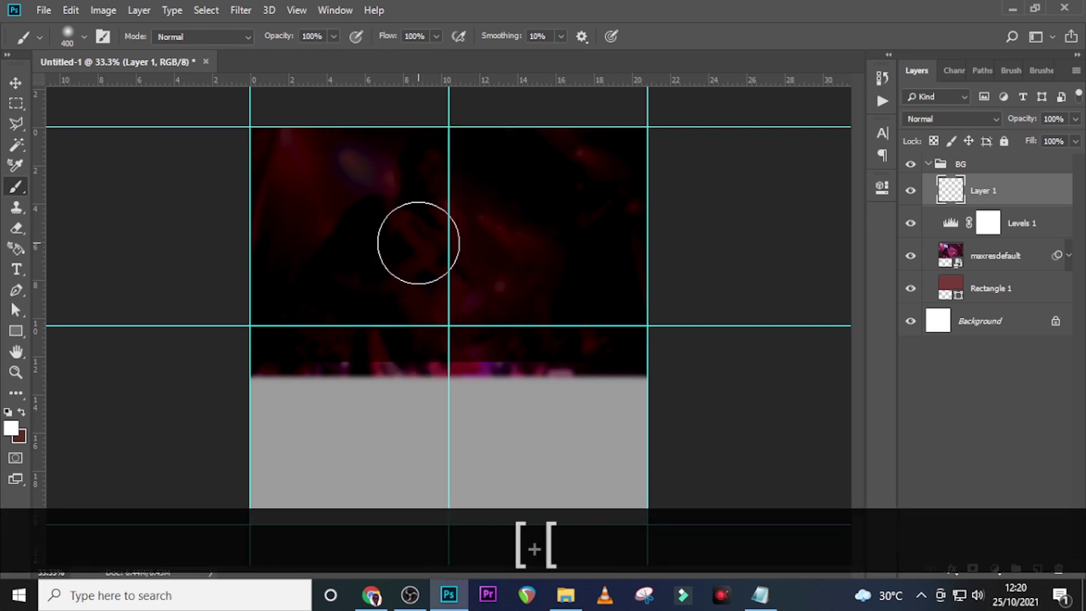
key("bracketright")
key("bracketright")
key("bracketright")
key("bracketleft")
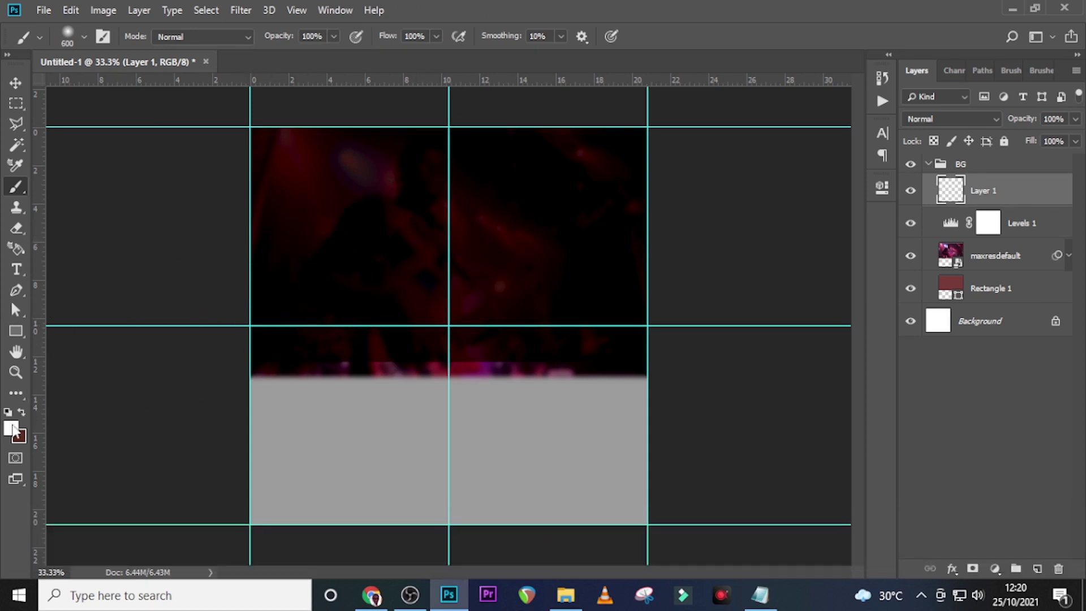
left_click(11, 429)
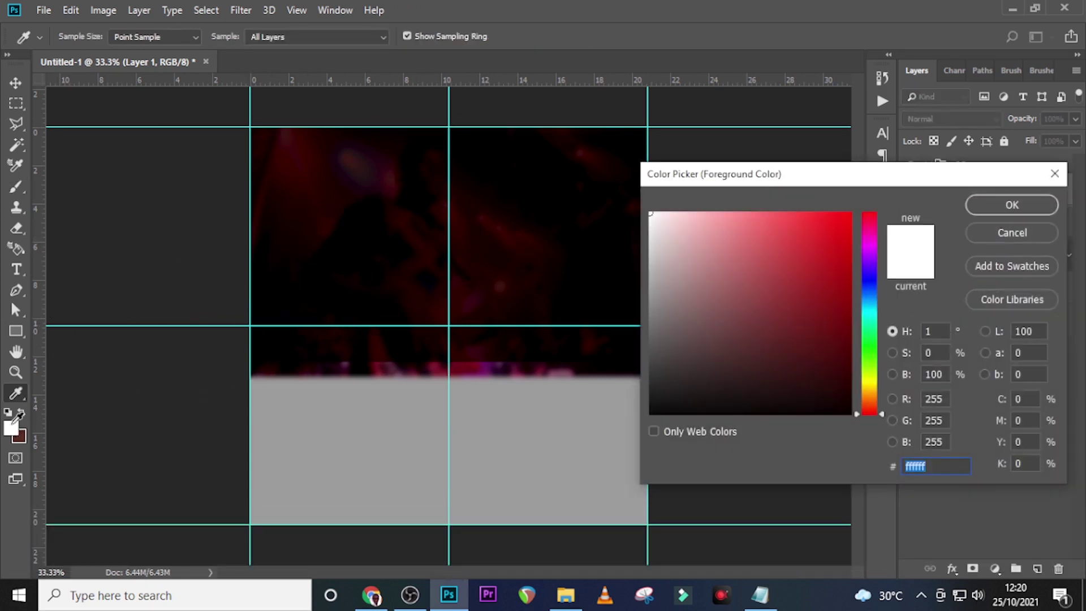
Paint a soft #fc7669 salmon glow at the poster's top-left
type("fc")
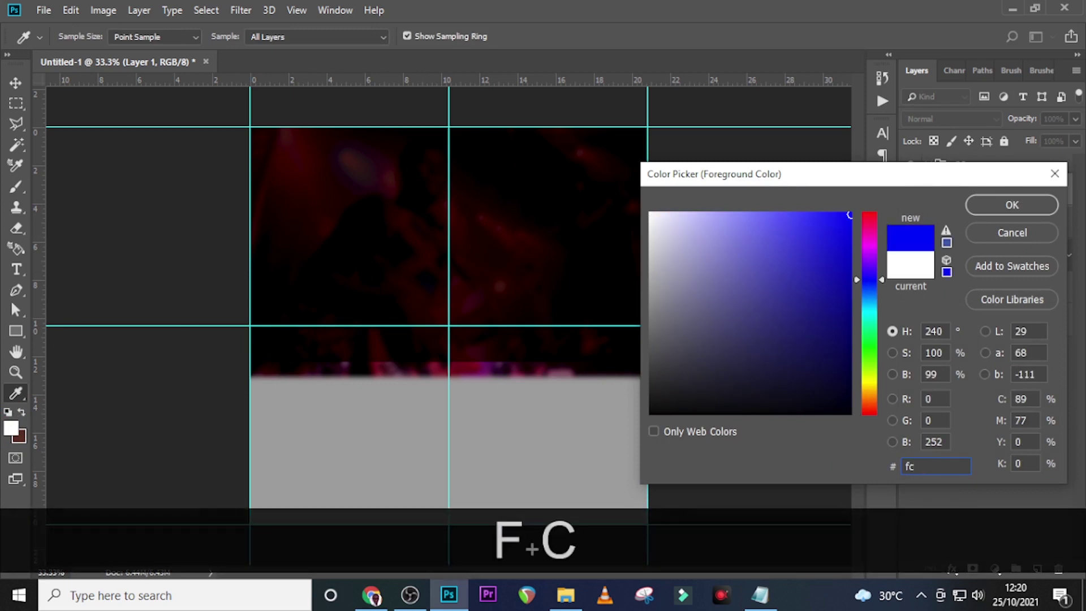
type("7")
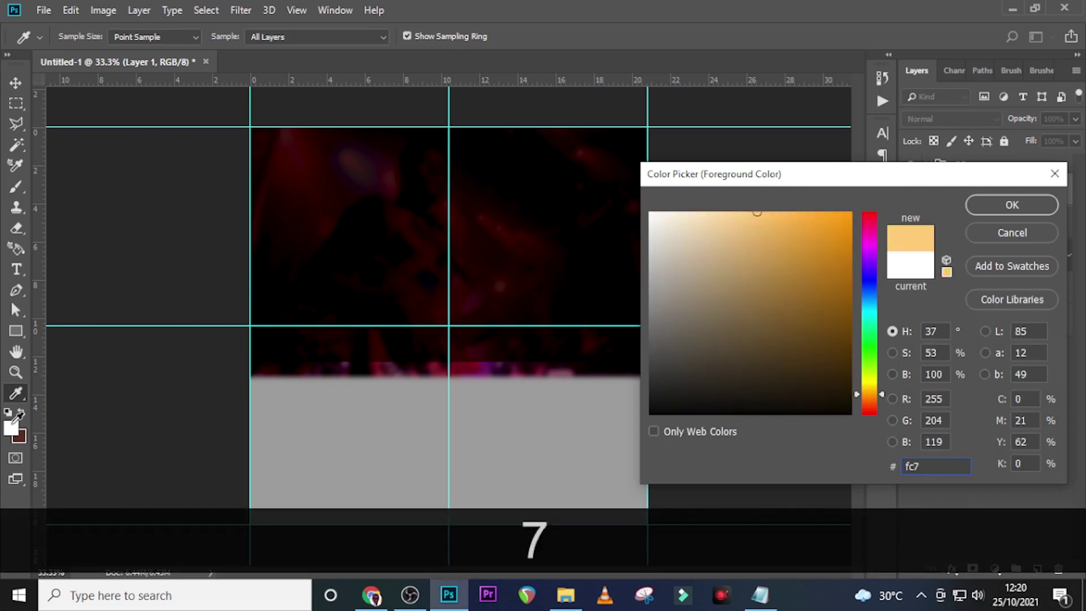
type("669")
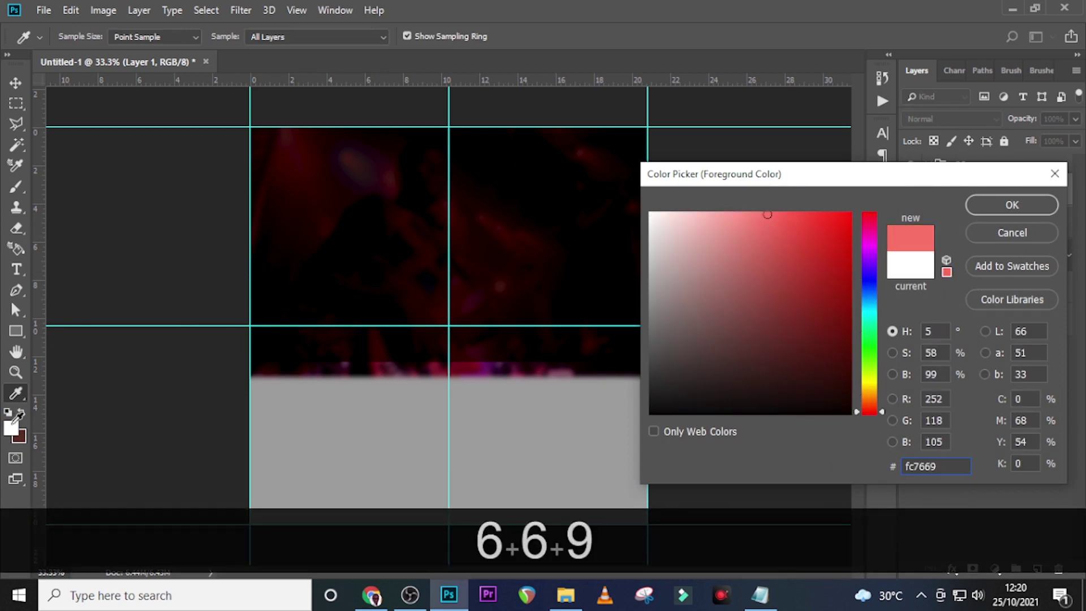
left_click(1008, 206)
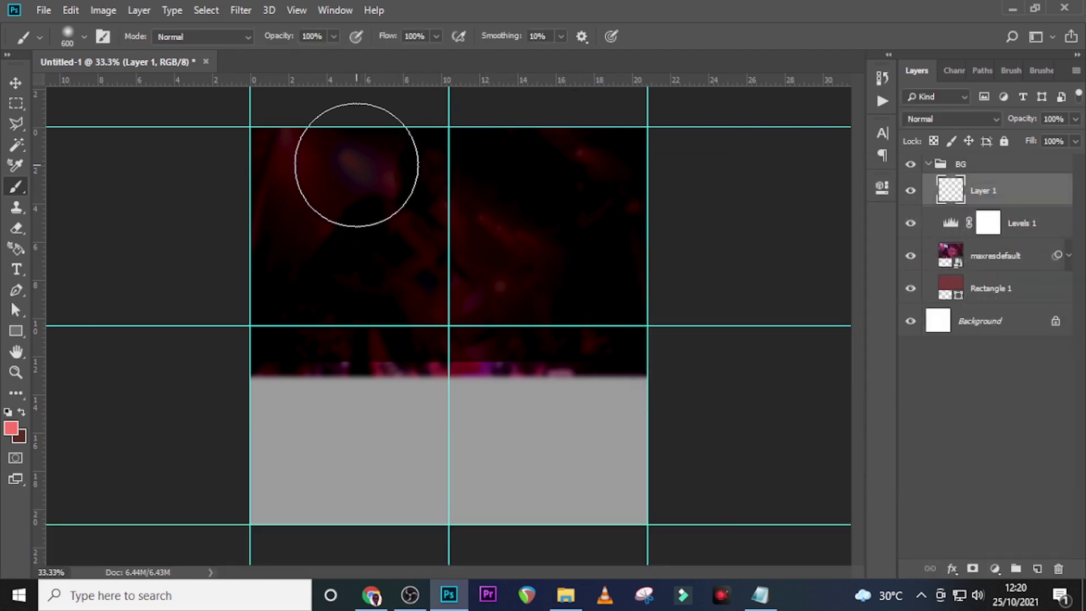
left_click(357, 165)
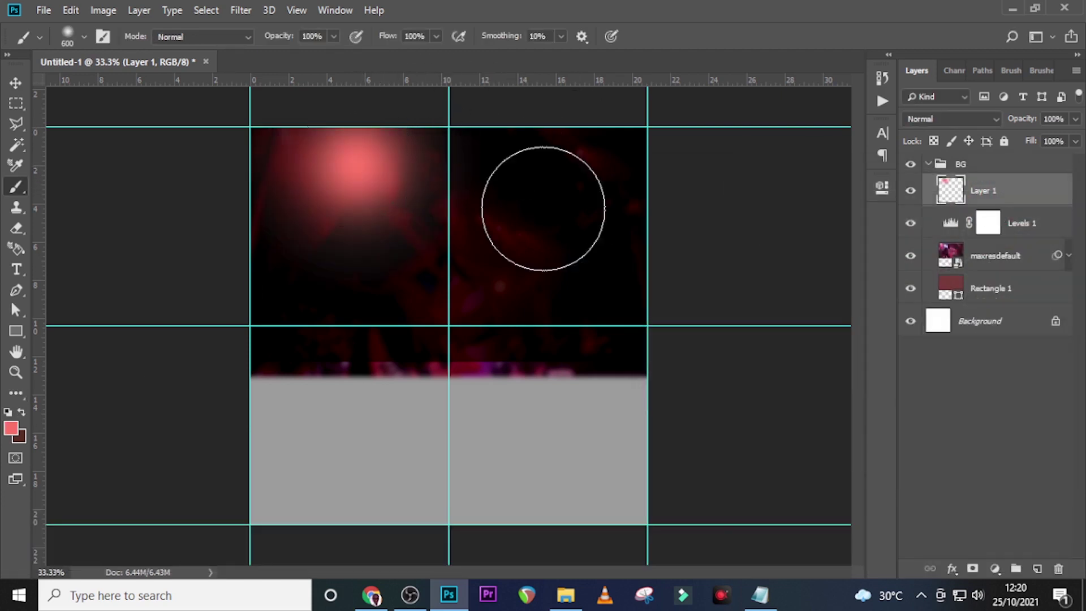
Set Layer 1 to Lighten blend at 28% opacity and duplicate it
left_click(941, 119)
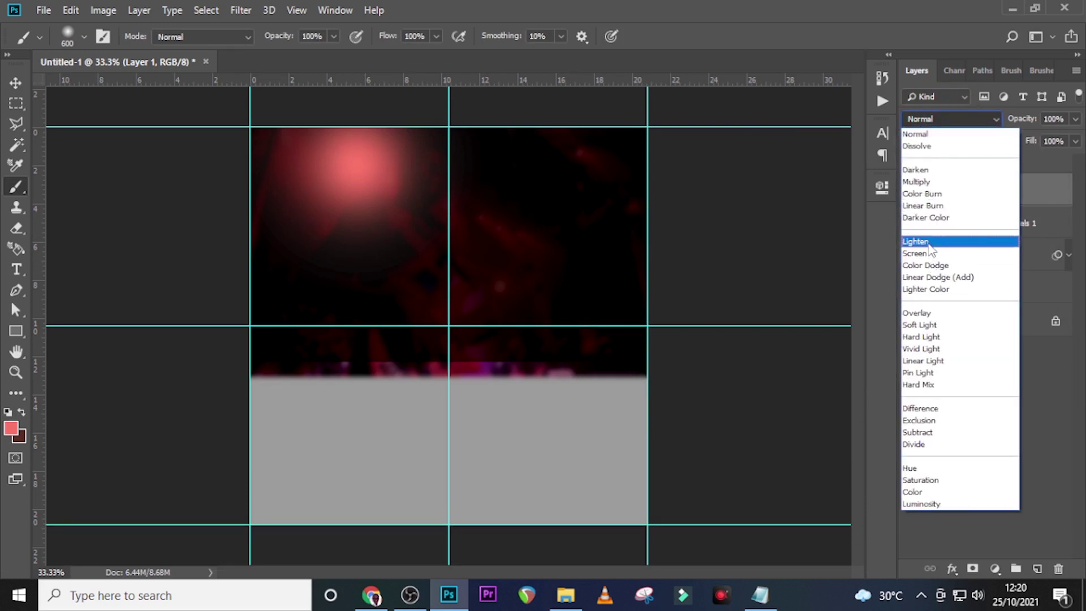
left_click(927, 242)
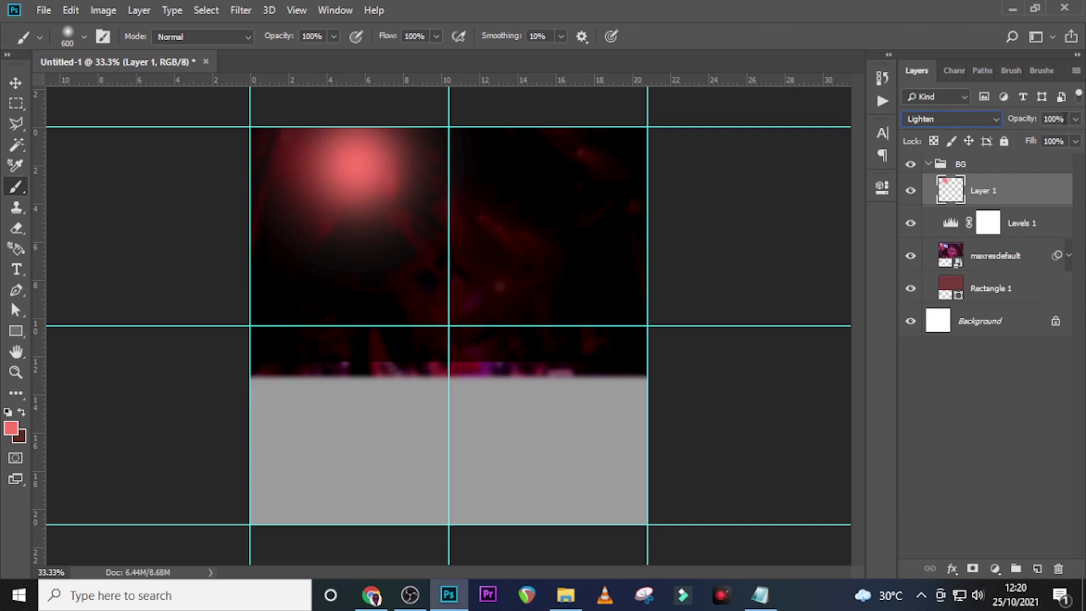
left_click_drag(1065, 119, 1017, 119)
type("2")
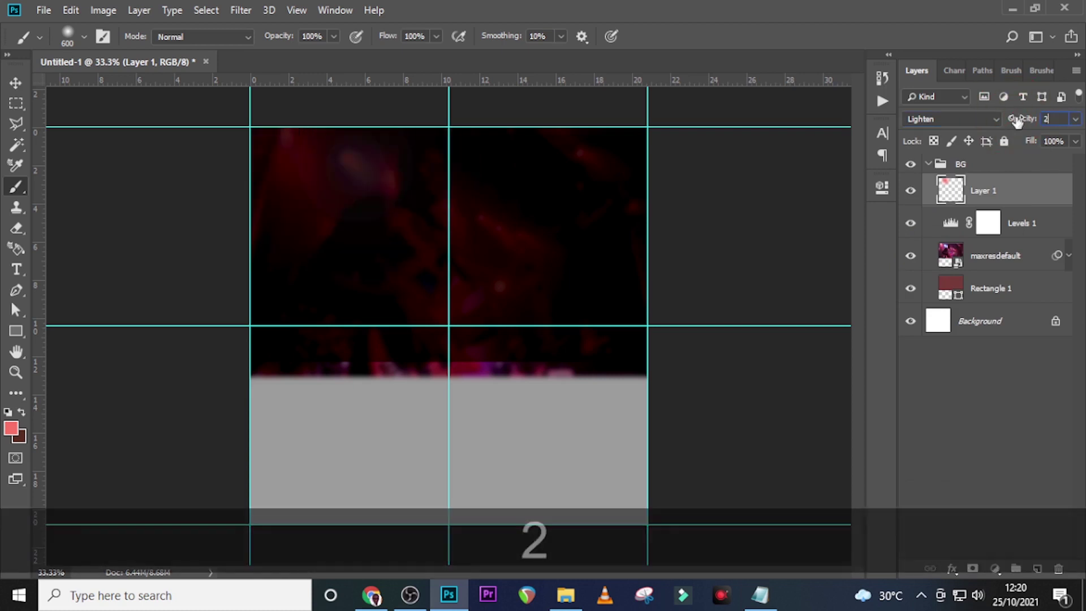
type("8")
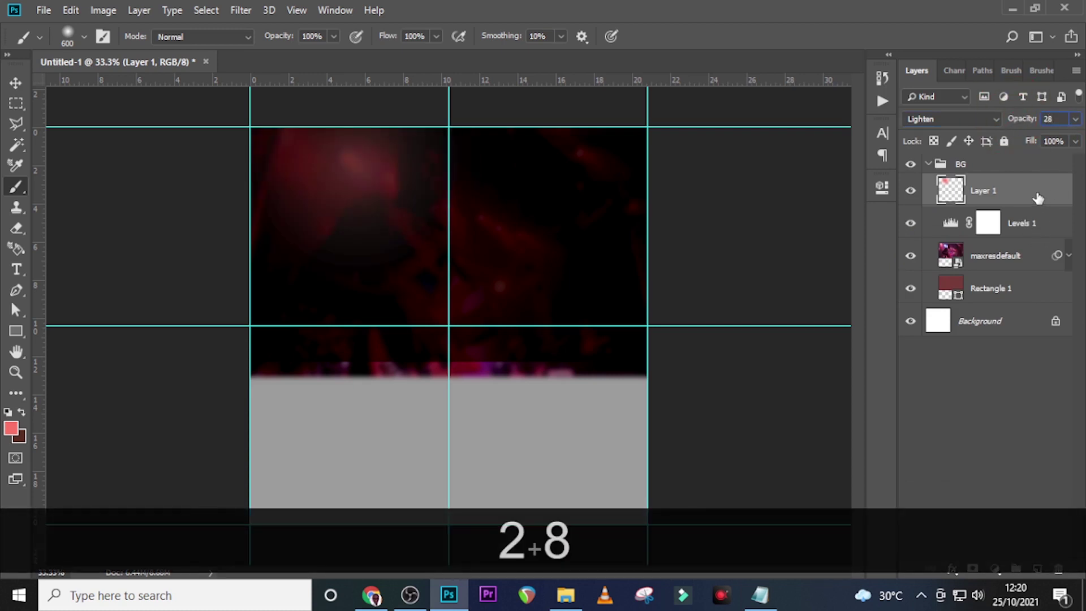
left_click(910, 191)
left_click(910, 191)
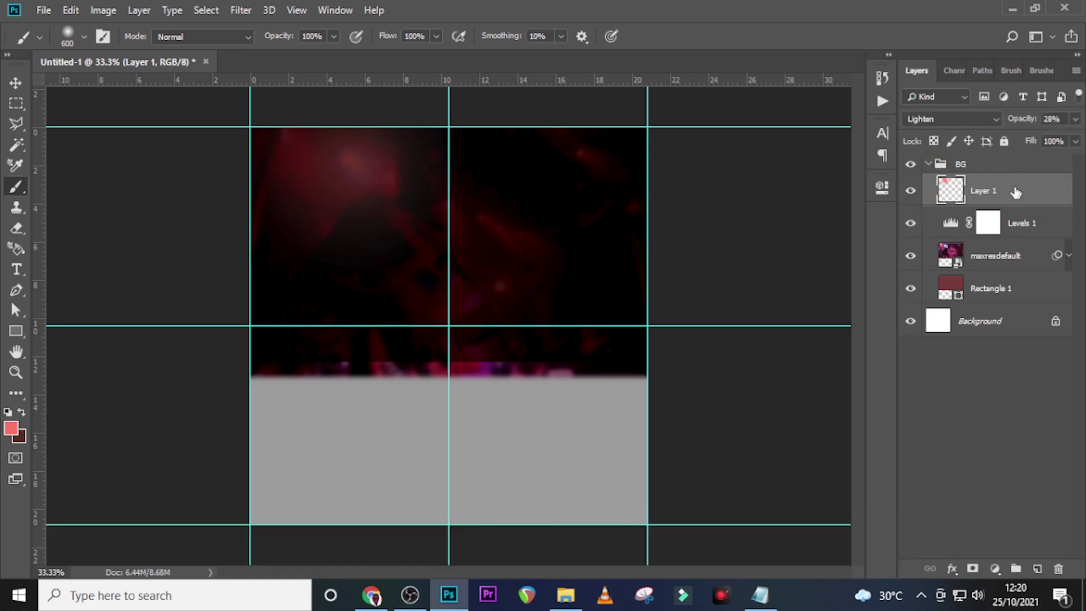
key("ctrl+j")
Move the duplicated glow layer over to the poster's top-right
key("v")
key("alt+v")
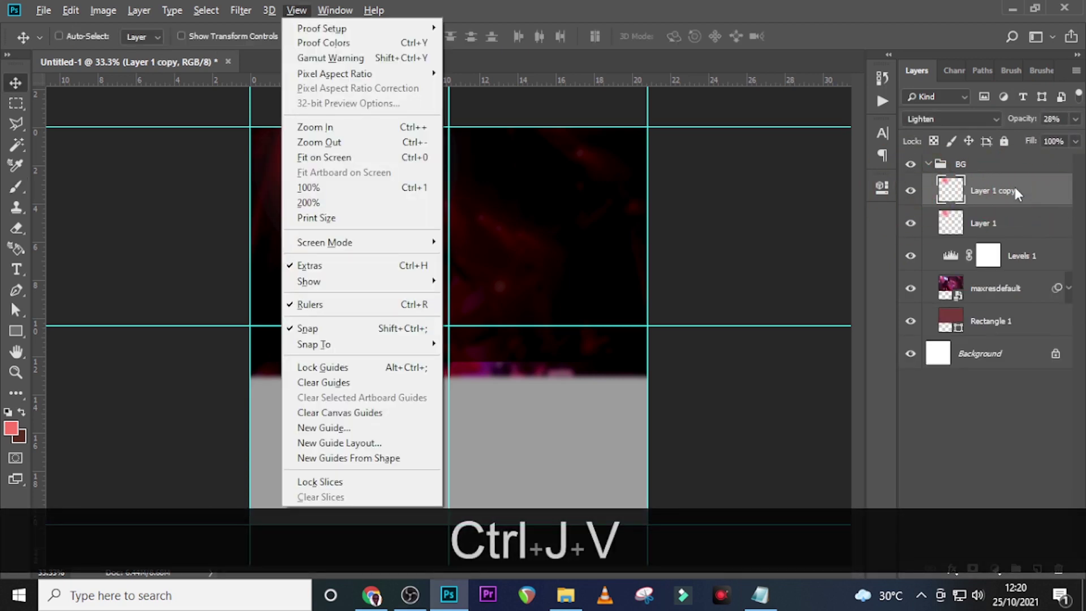
left_click(798, 3)
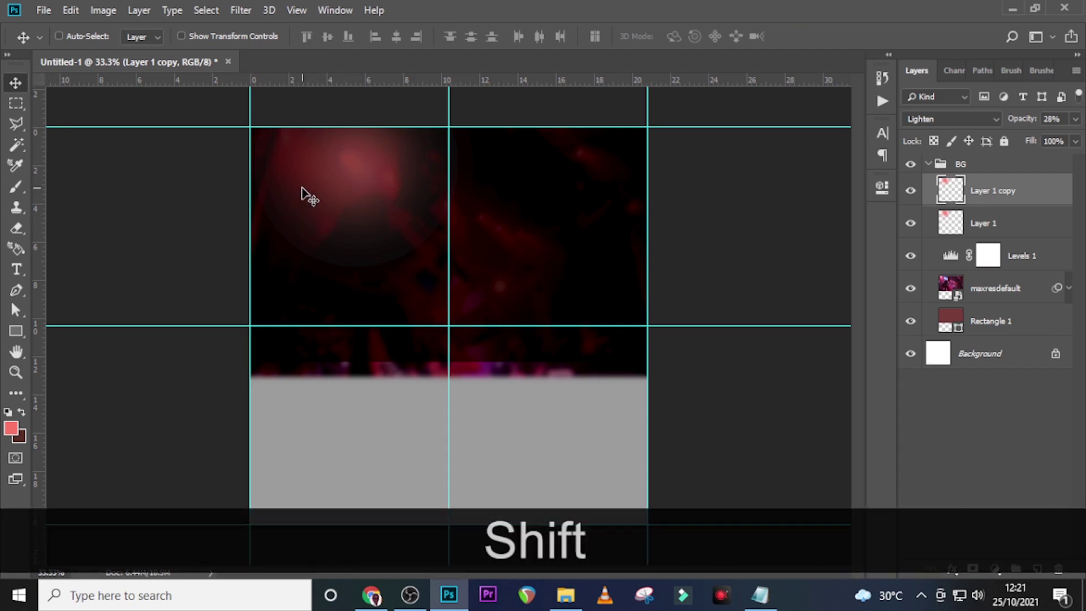
left_click_drag(303, 193, 575, 177)
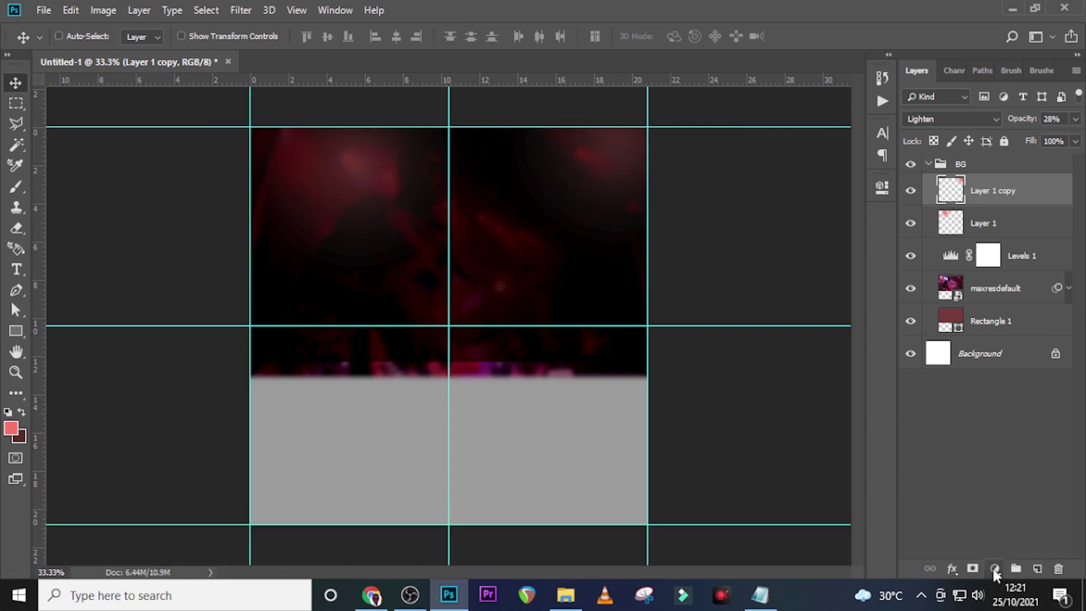
Add a Hue/Saturation adjustment clipped to Layer 1 copy with Hue -14 and Saturation 17
left_click(994, 569)
left_click(1004, 415)
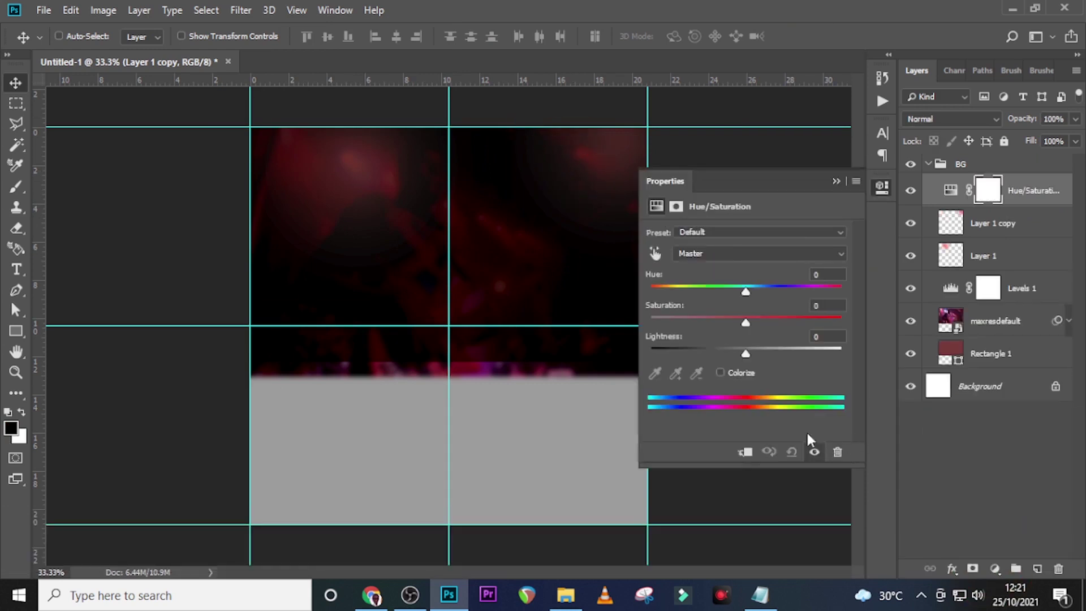
left_click(747, 452)
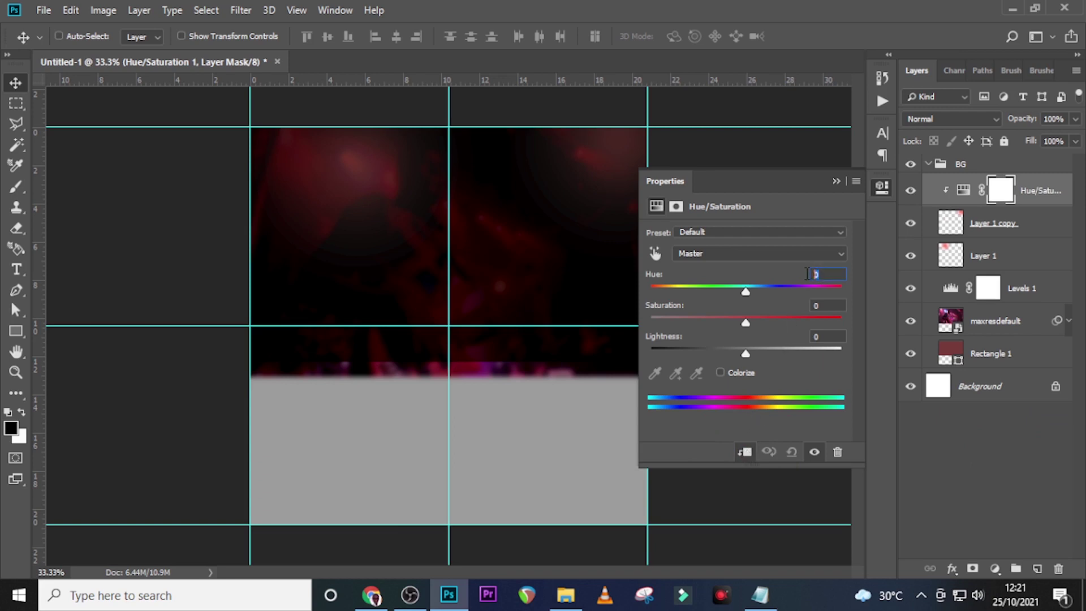
type("-1")
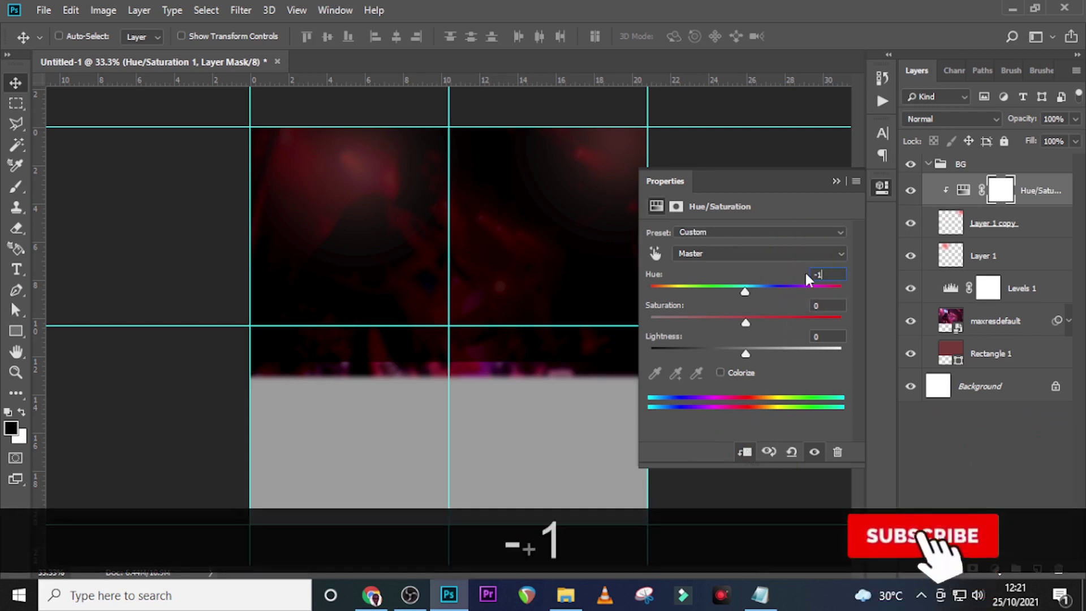
type("4")
key("Return")
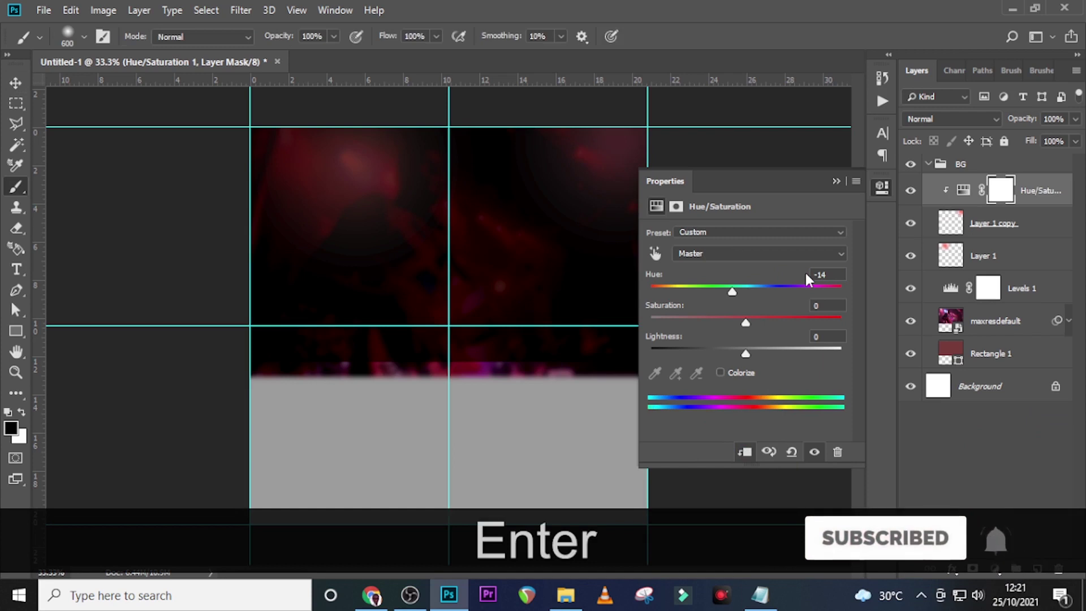
left_click(822, 305)
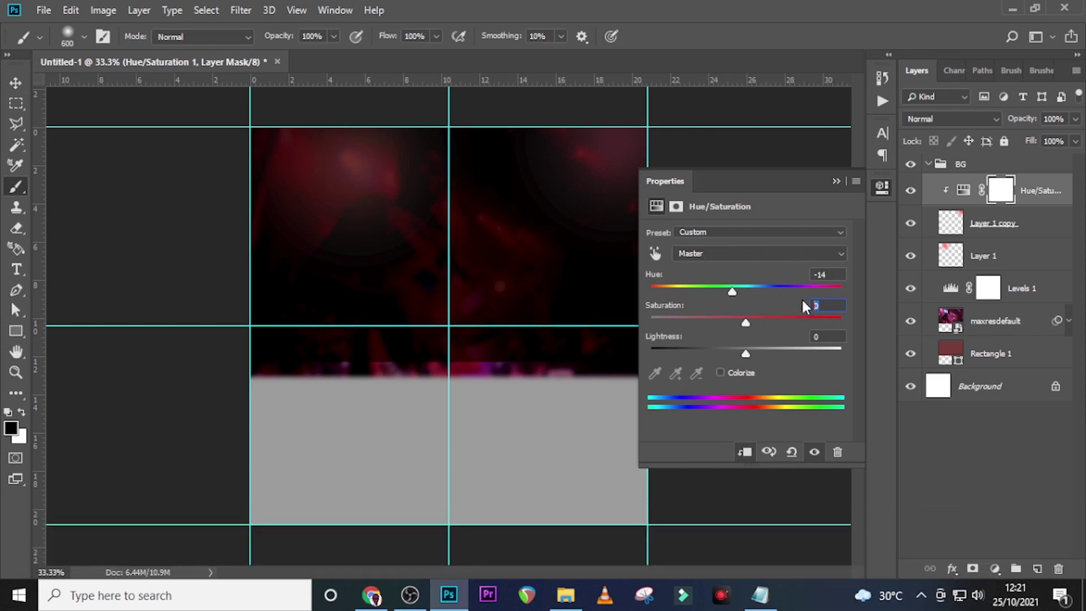
type("17")
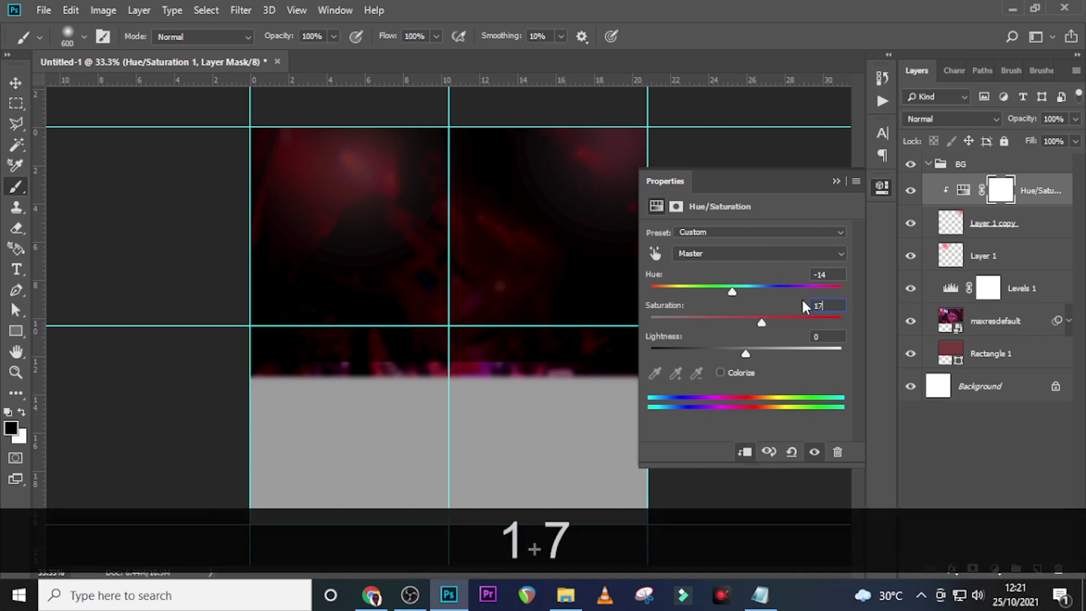
key("Return")
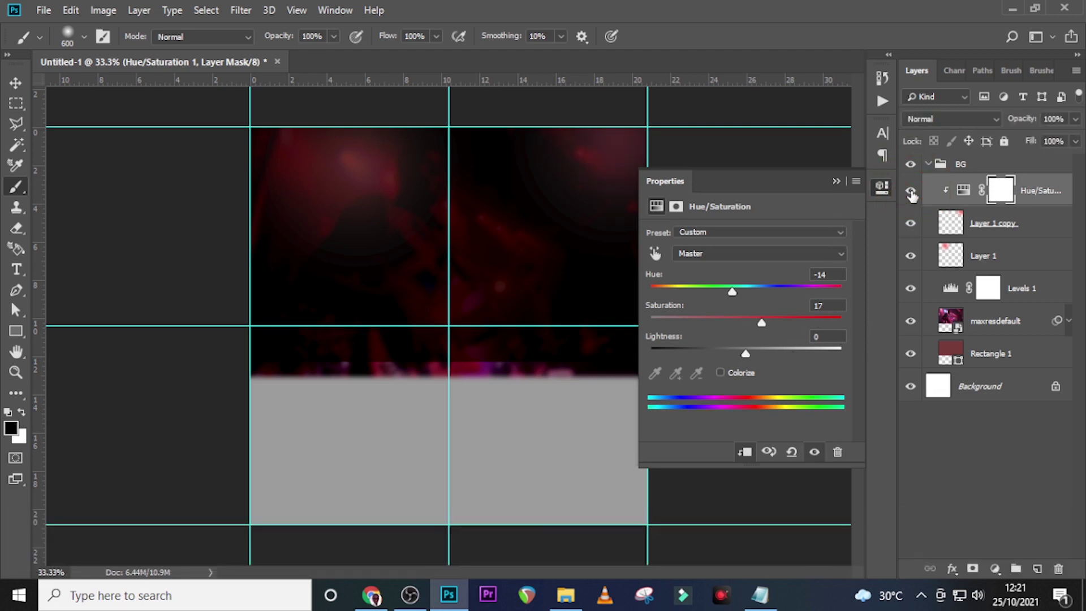
left_click(837, 181)
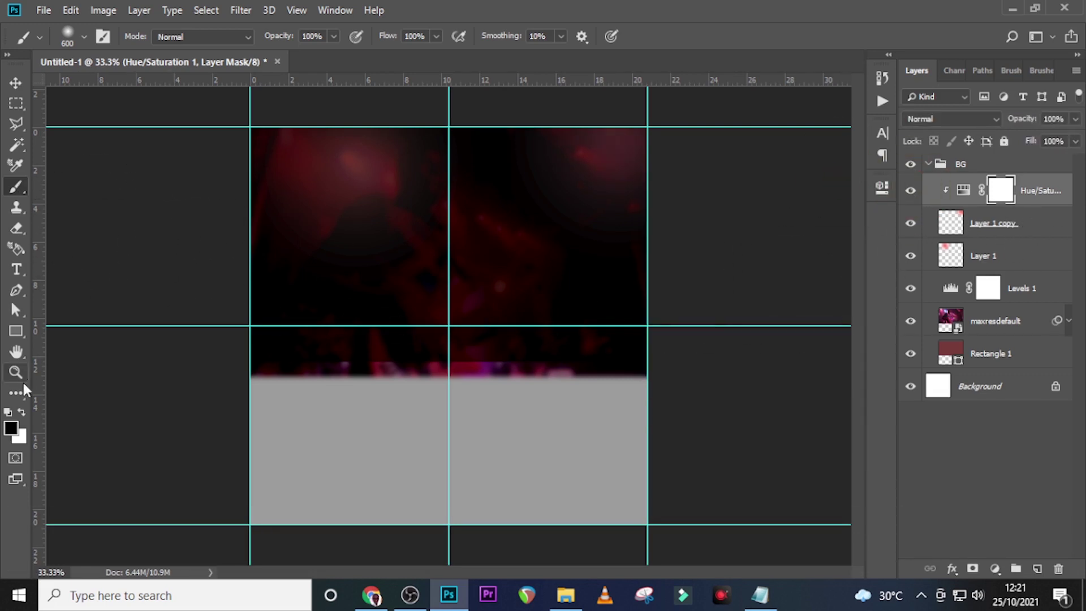
left_click(13, 334)
Draw a perfect circle with the Ellipse tool and move it right
left_click(63, 361)
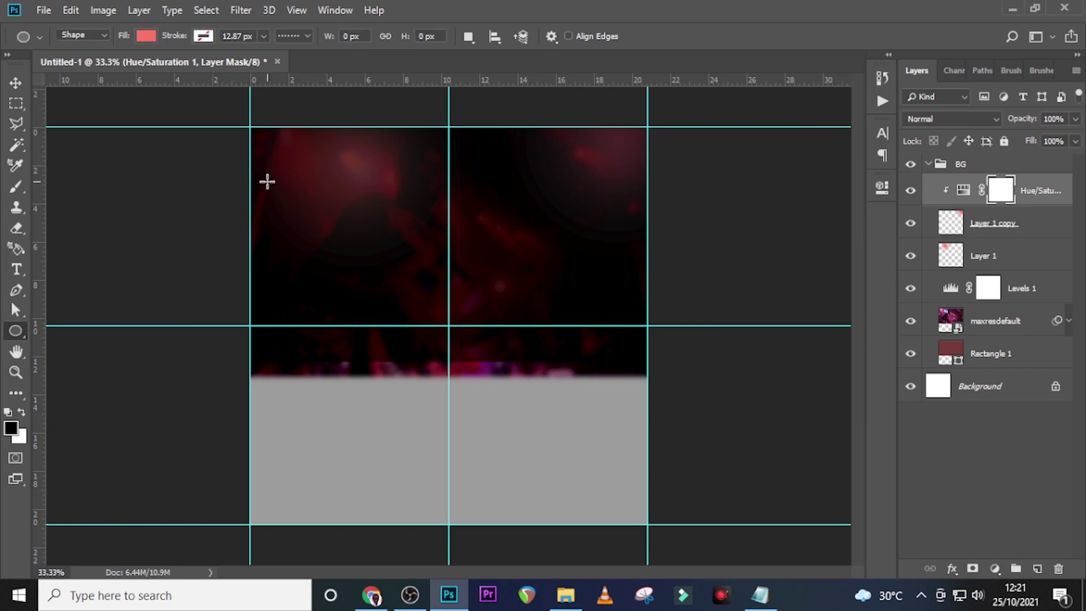
key("shift")
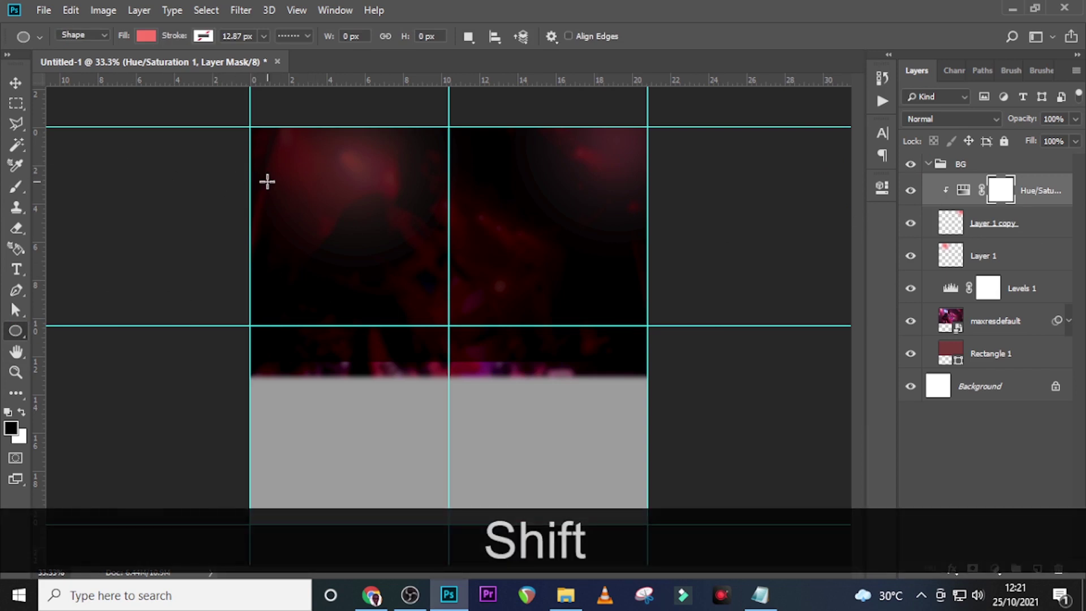
left_click_drag(267, 181, 492, 422)
key("v")
left_click_drag(339, 268, 418, 268)
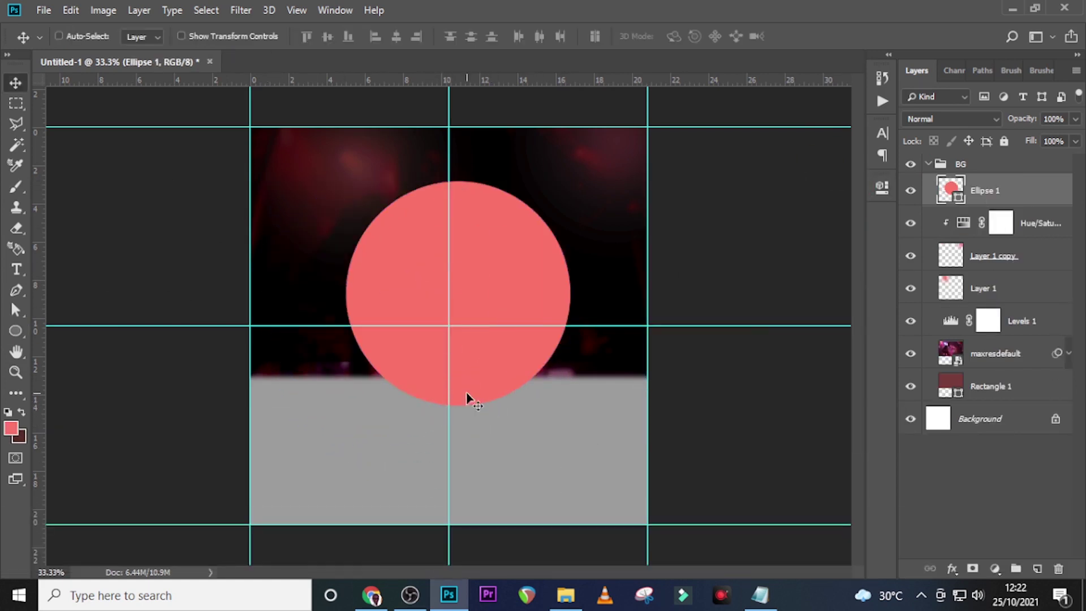
Nudge the circle left with Free Transform until it centres on the vertical guide
key("ctrl+t")
key("Left")
key("Left")
key("Left")
key("Left")
key("Left")
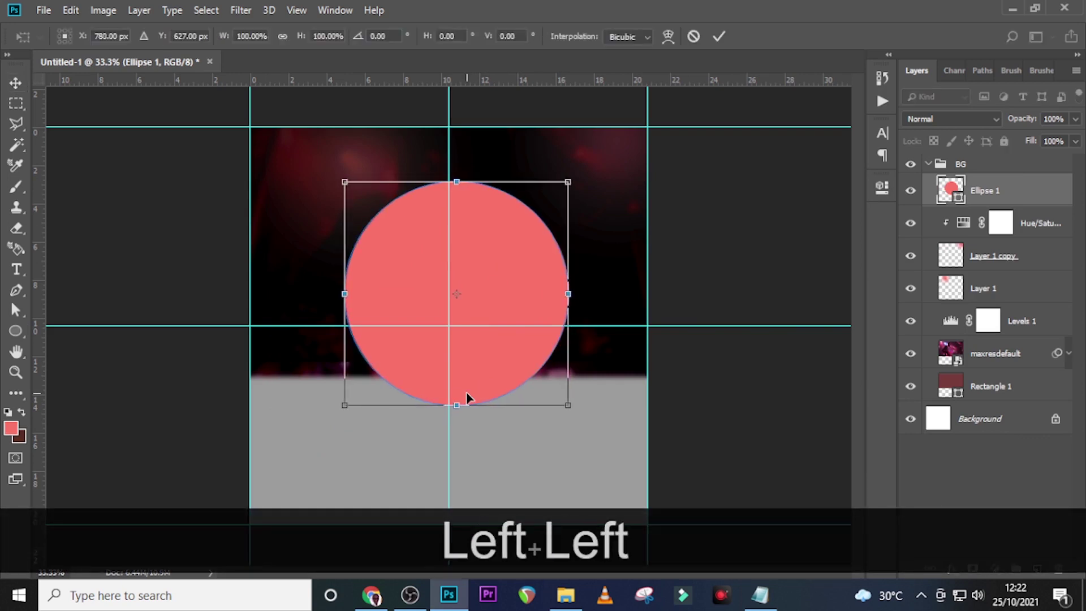
key("Left")
key("Left")
key("Left")
key("Left")
key("Left")
key("Left")
key("Left")
key("Left")
key("Left")
key("Left")
key("Left")
key("Left")
key("Left")
key("Left")
key("Left")
key("Left")
key("Left")
key("Left")
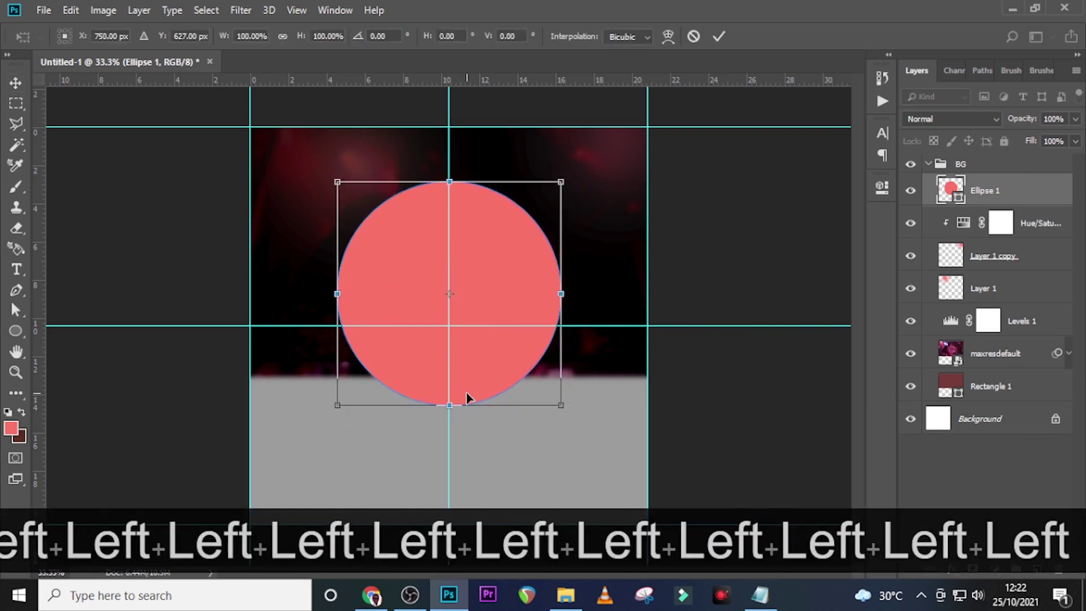
key("Return")
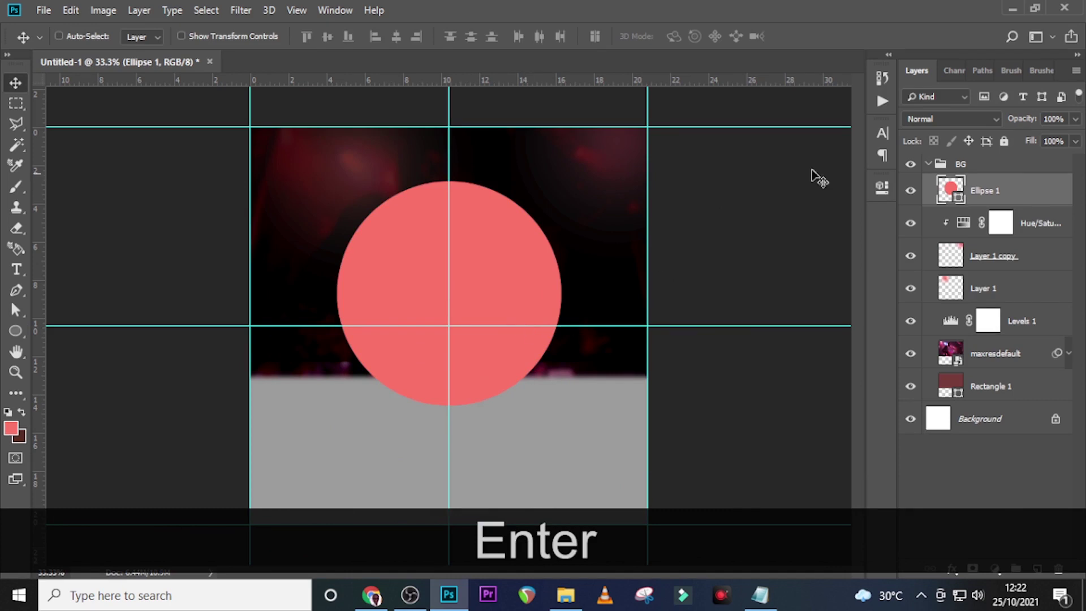
double_click(1034, 192)
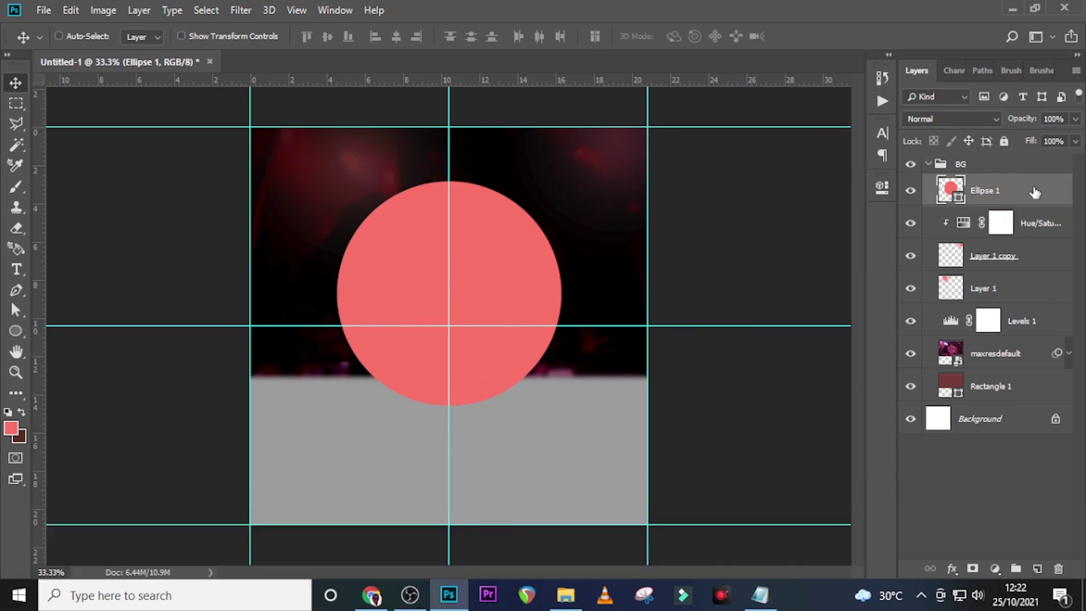
Set the Ellipse 1 fill colour to coral #fc766a
double_click(948, 188)
type("fc")
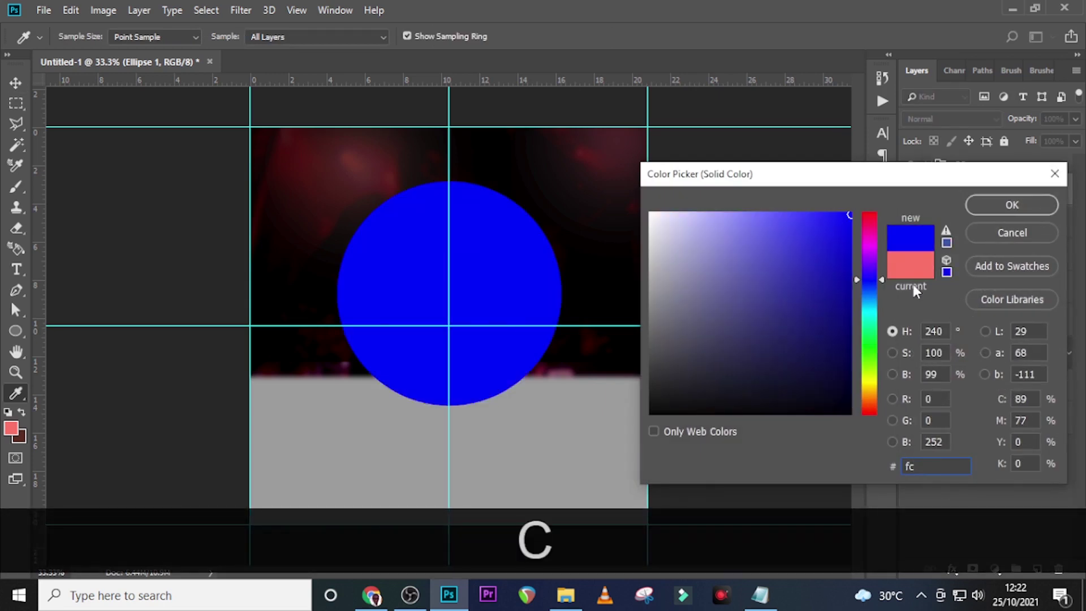
type("766")
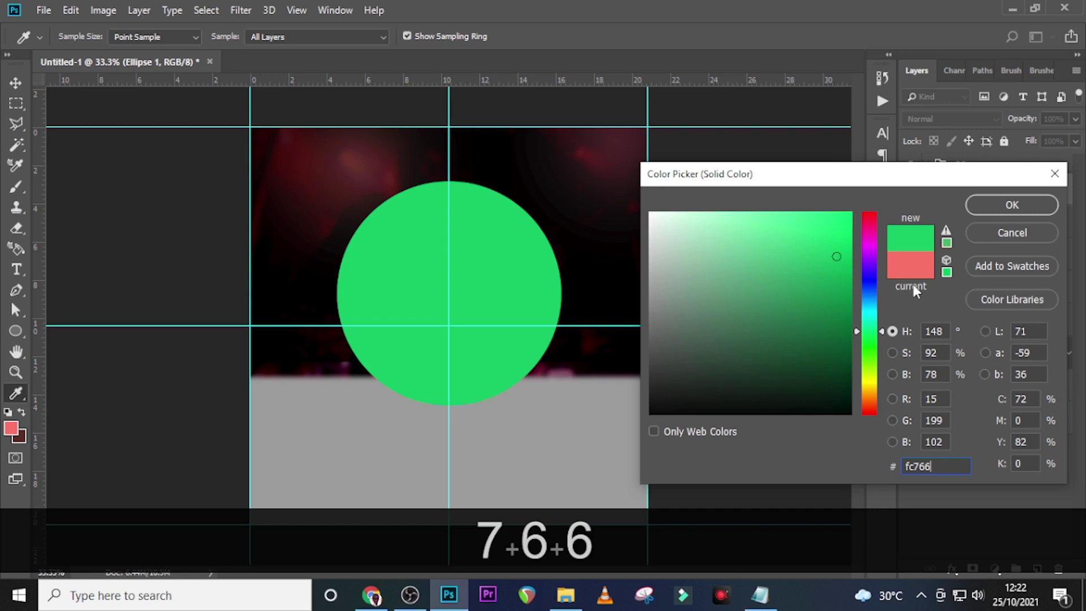
type("a")
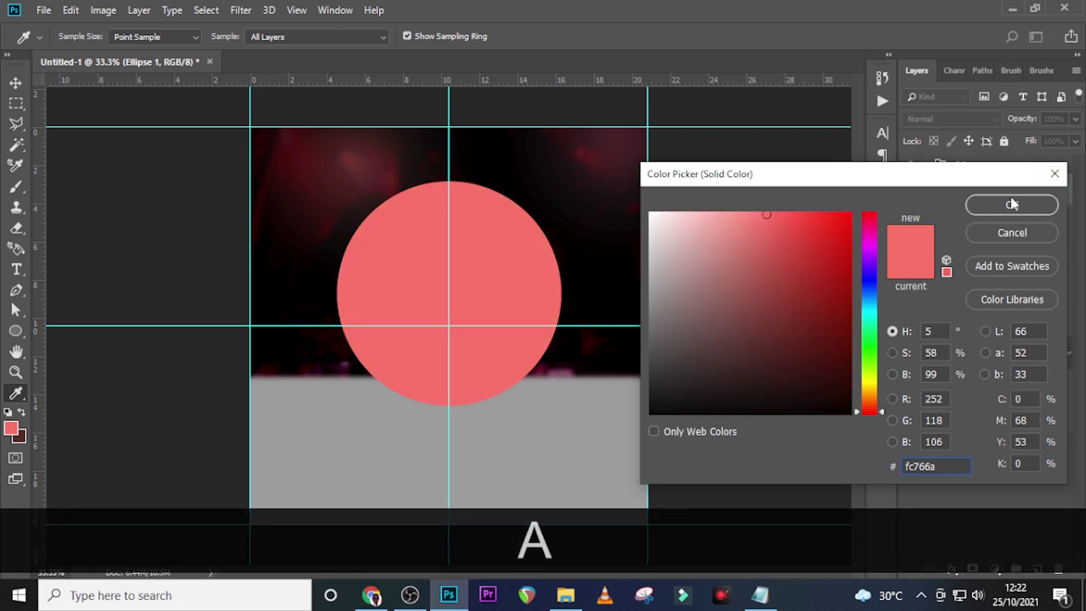
left_click(1010, 204)
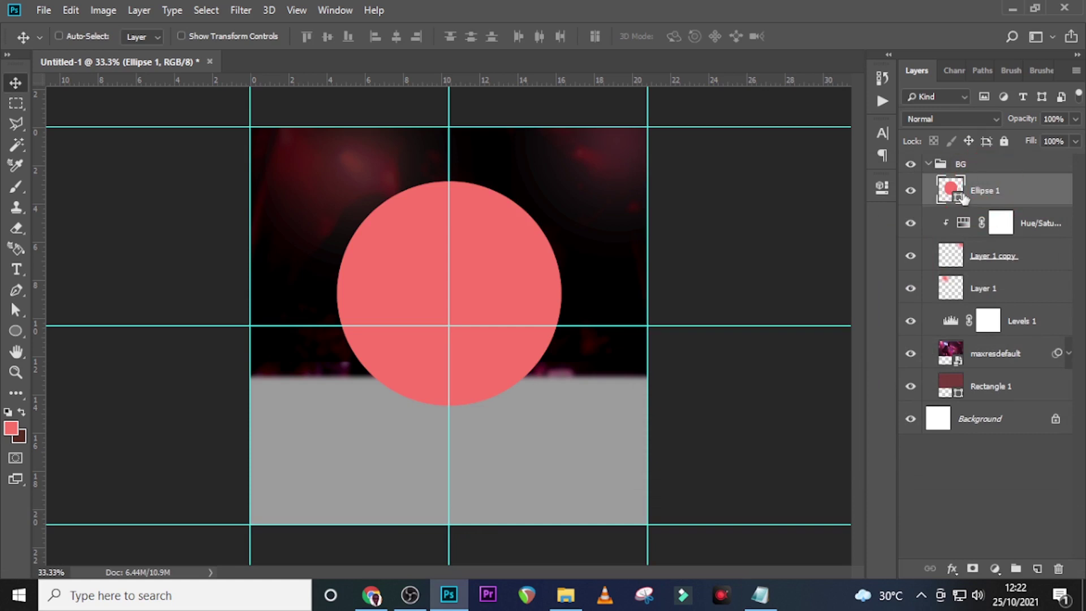
Collapse the BG group and draw a rectangle over the lower poster area
left_click(926, 166)
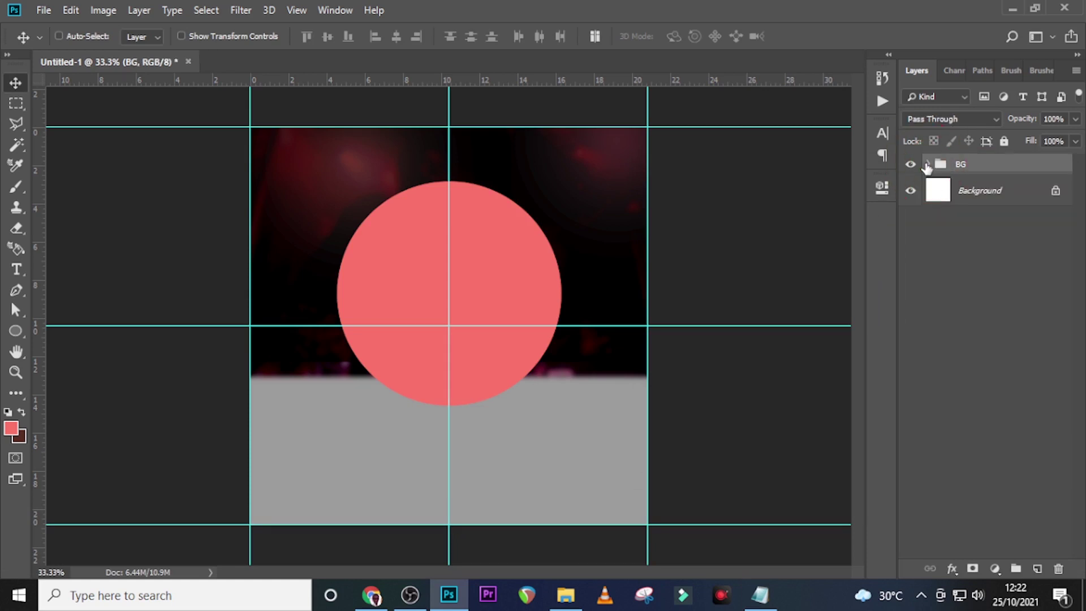
left_click(973, 163)
key("t")
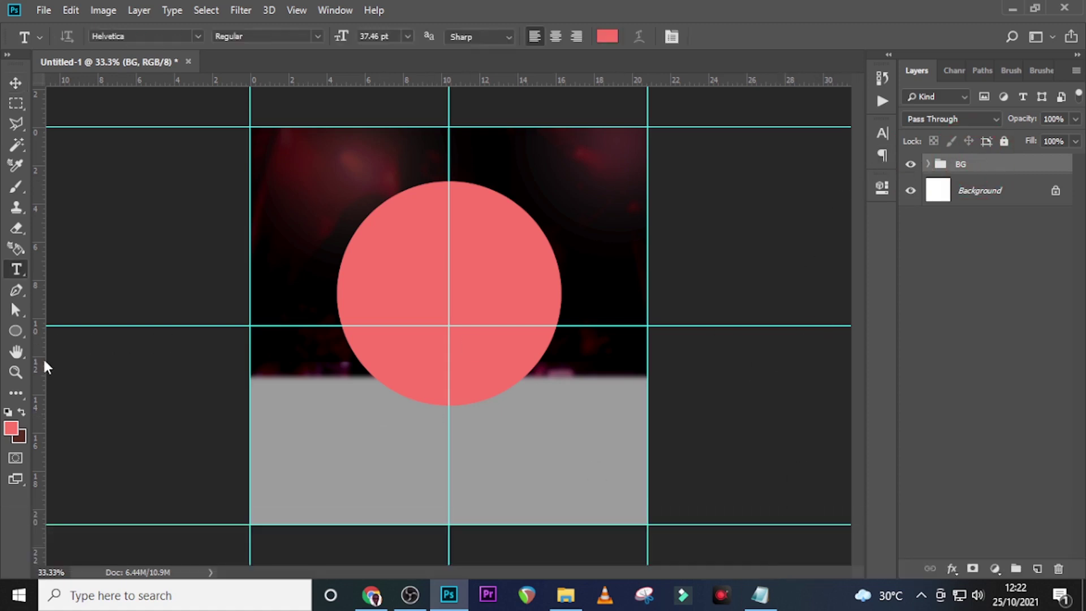
left_click(15, 329)
left_click(68, 331)
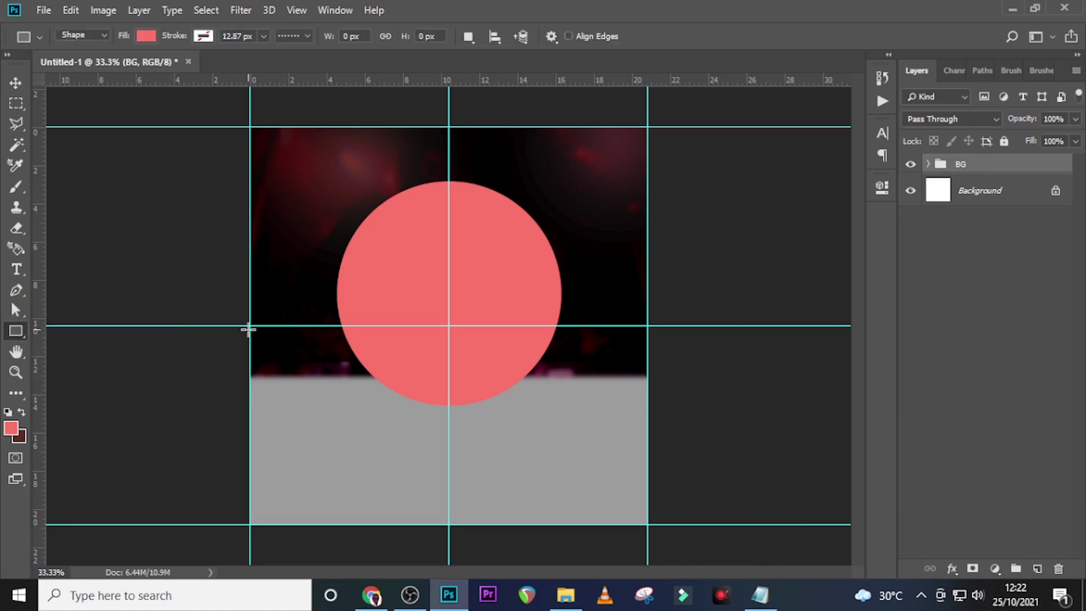
mouse_move(250, 344)
left_mouse_down()
mouse_move(441, 368)
mouse_move(686, 555)
left_mouse_up()
Fill the rectangle with dark #1f0100 and drag pngegg (47).png onto the poster
left_click(145, 36)
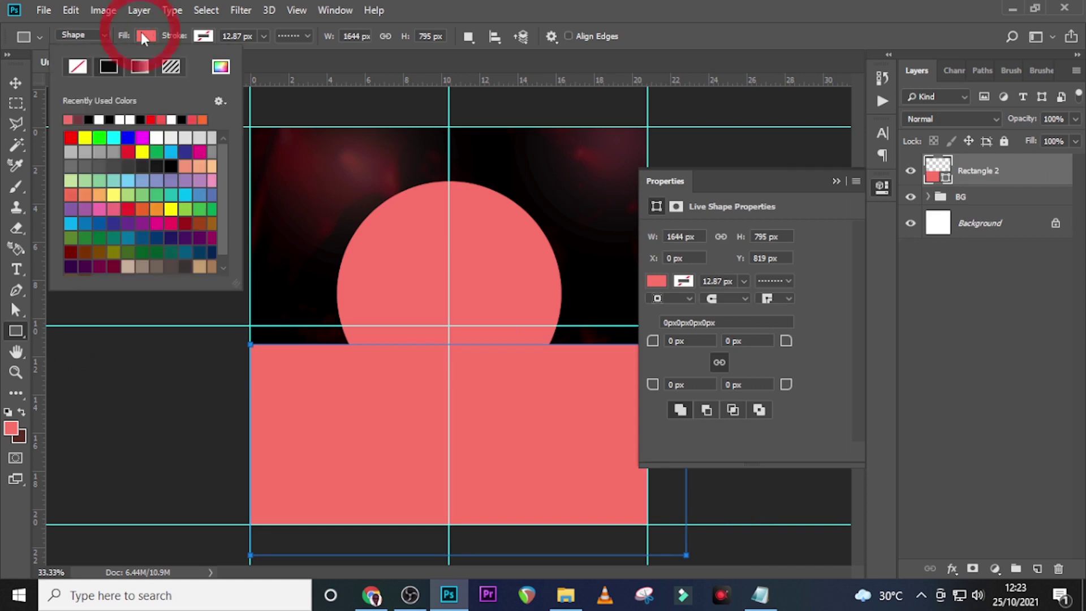
left_click(220, 68)
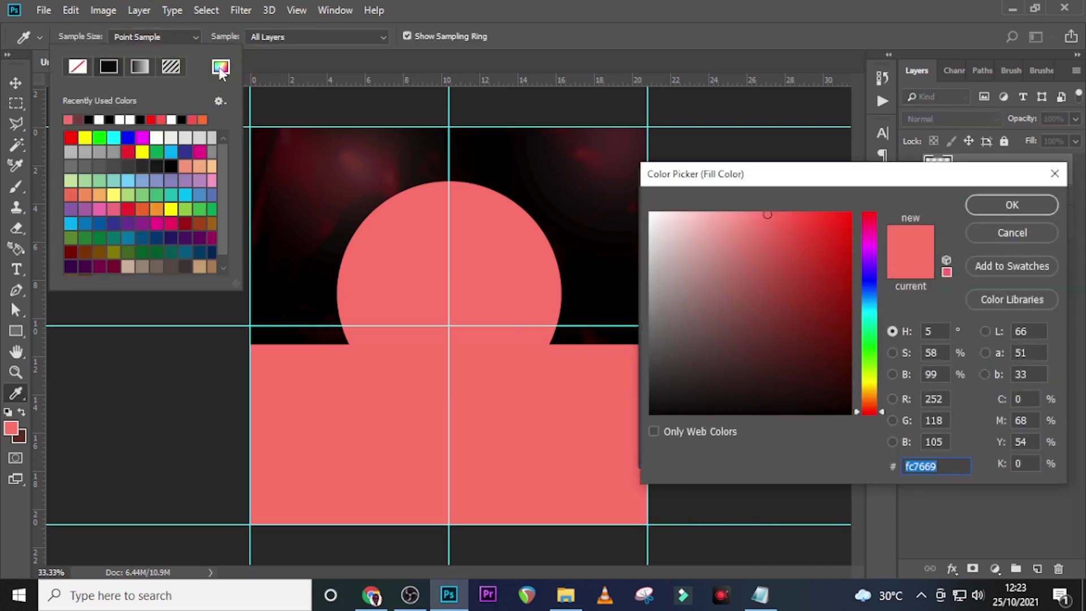
type("1f0100")
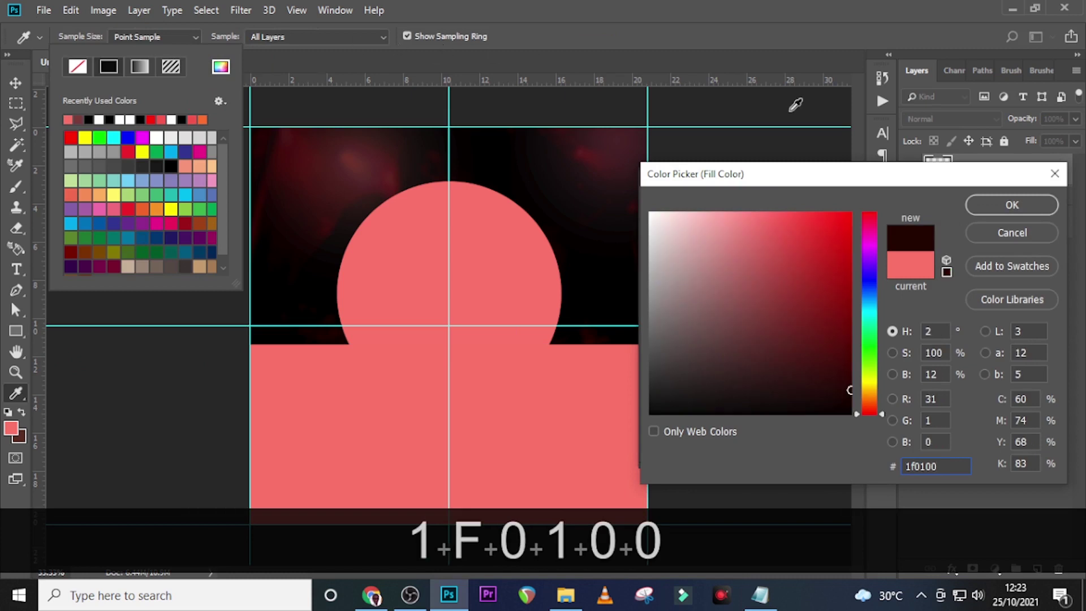
left_click(991, 207)
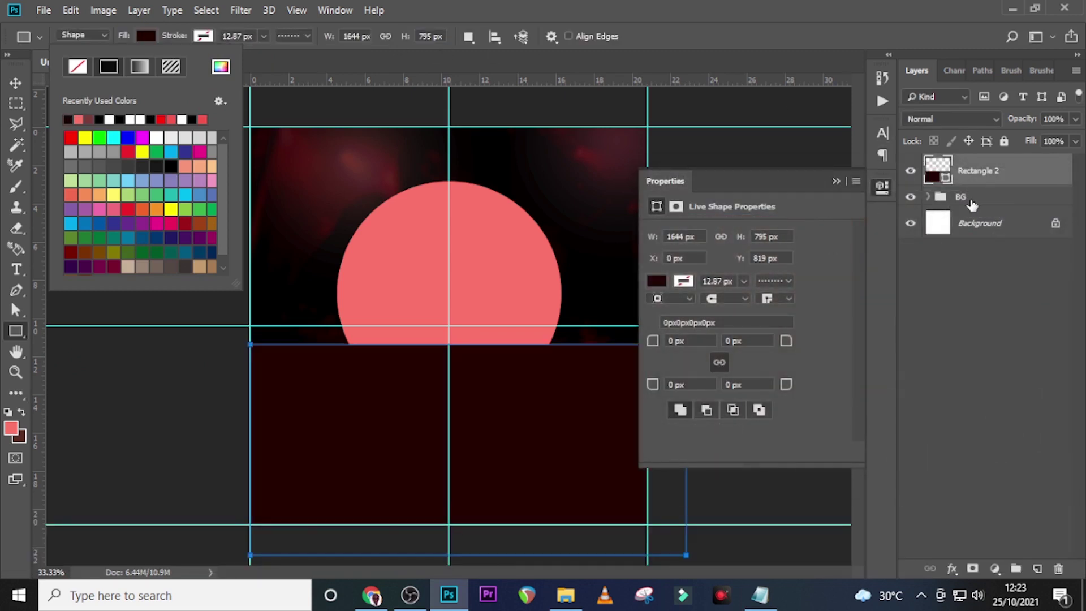
left_click(970, 200)
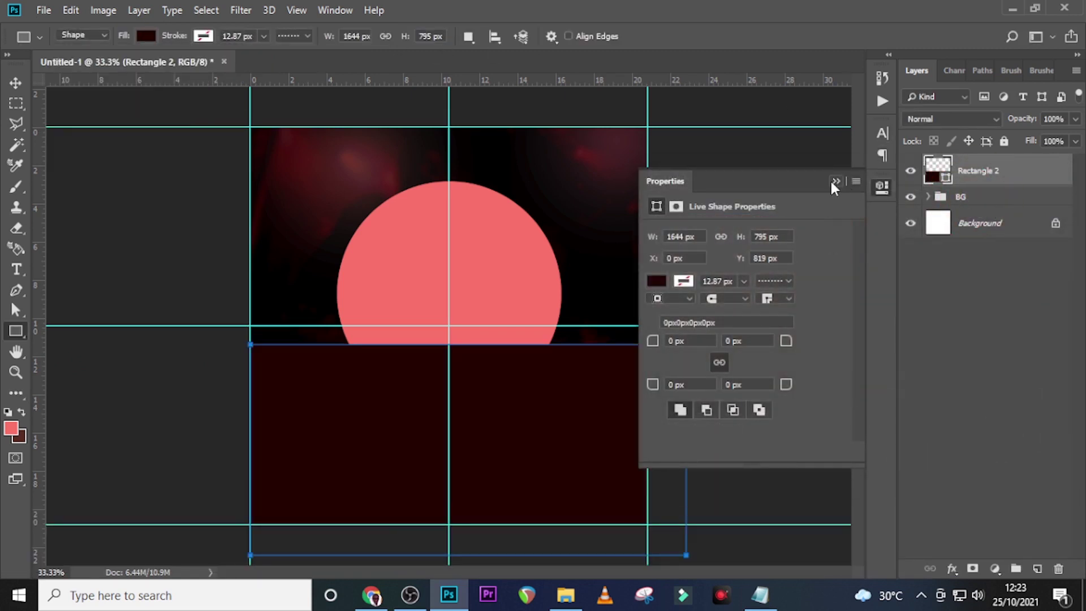
left_click(565, 594)
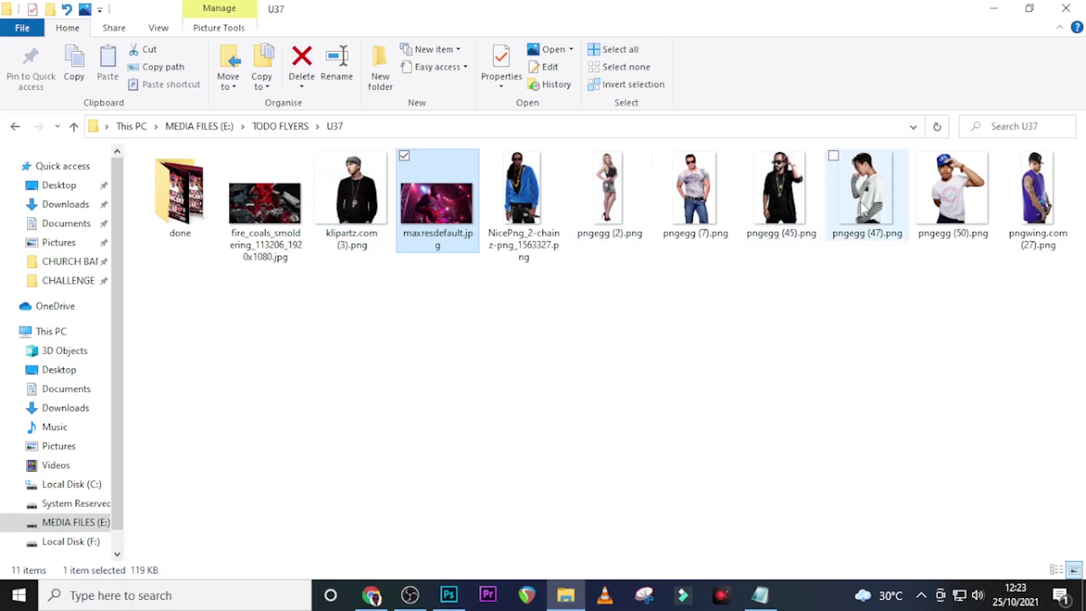
left_click_drag(865, 211, 391, 400)
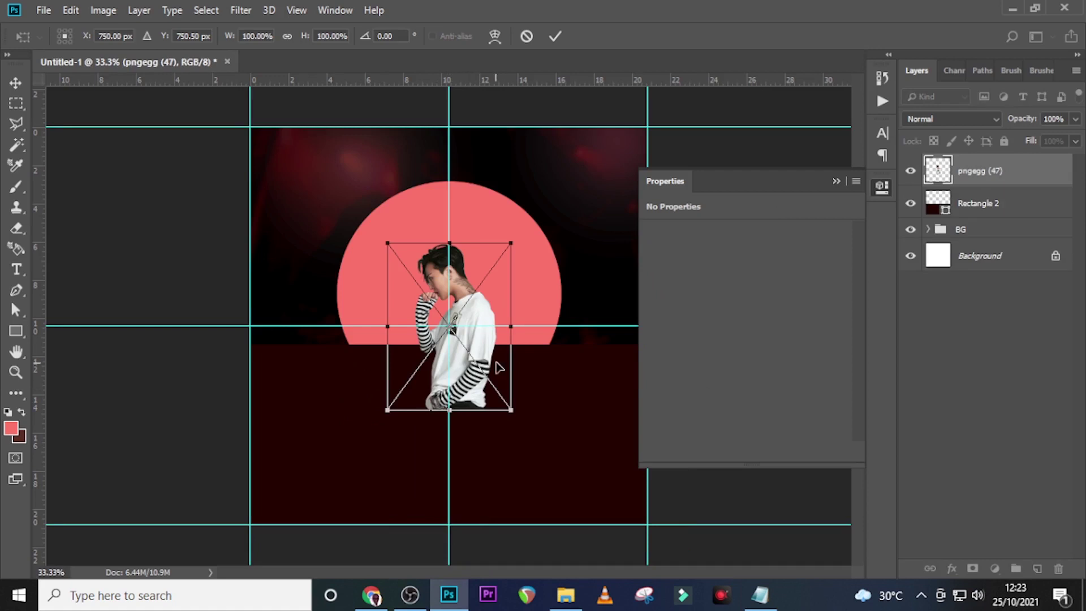
Move the placed photo up over the circle, enlarge it proportionally and nudge it left
left_click_drag(496, 362, 417, 298)
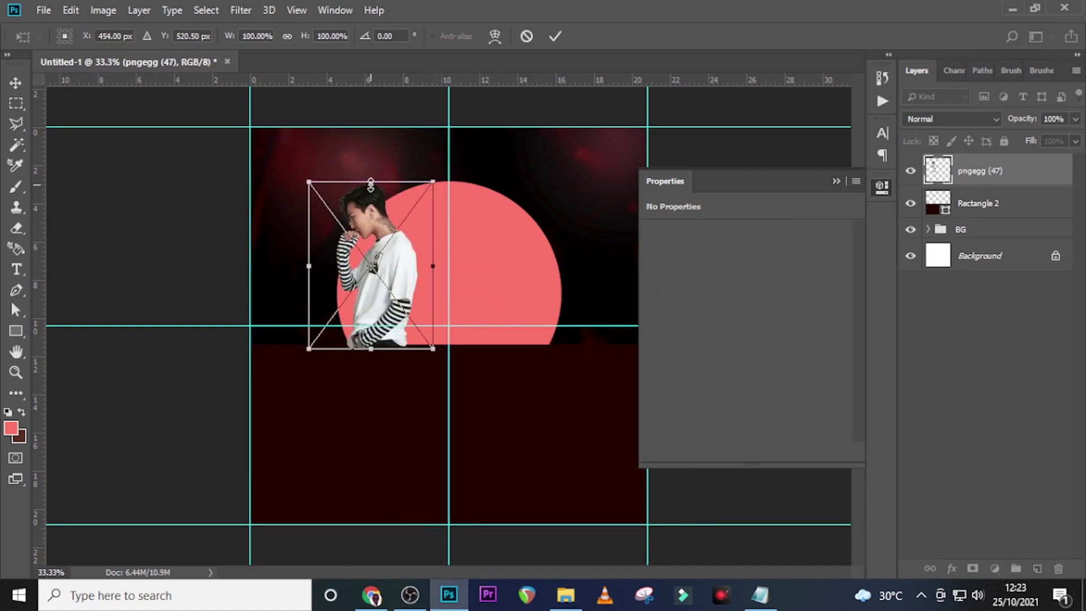
left_click_drag(433, 348, 471, 400)
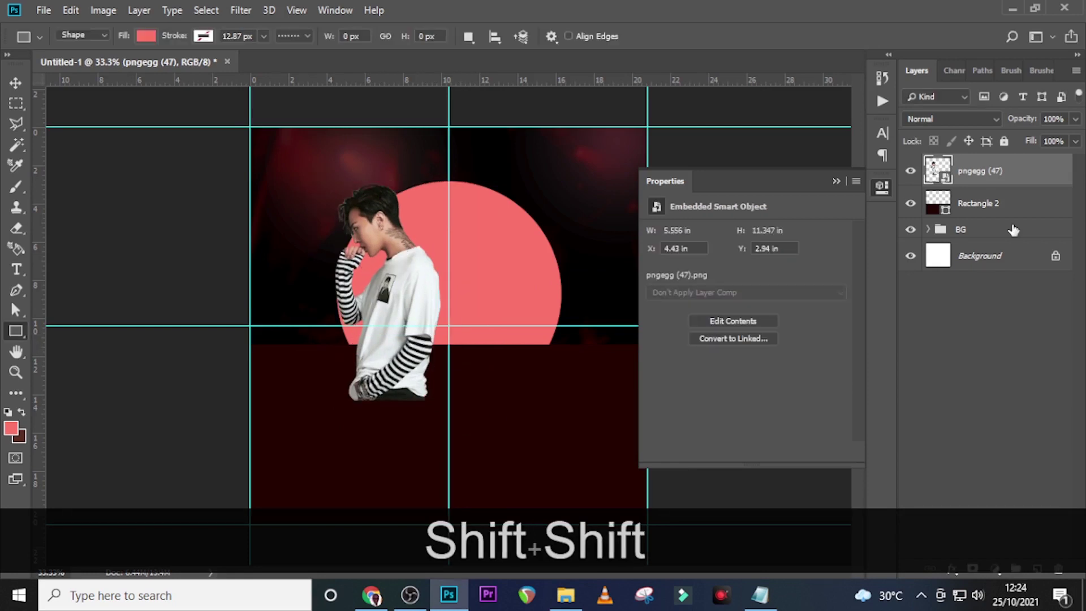
key("v")
key("shift+Left")
key("Left")
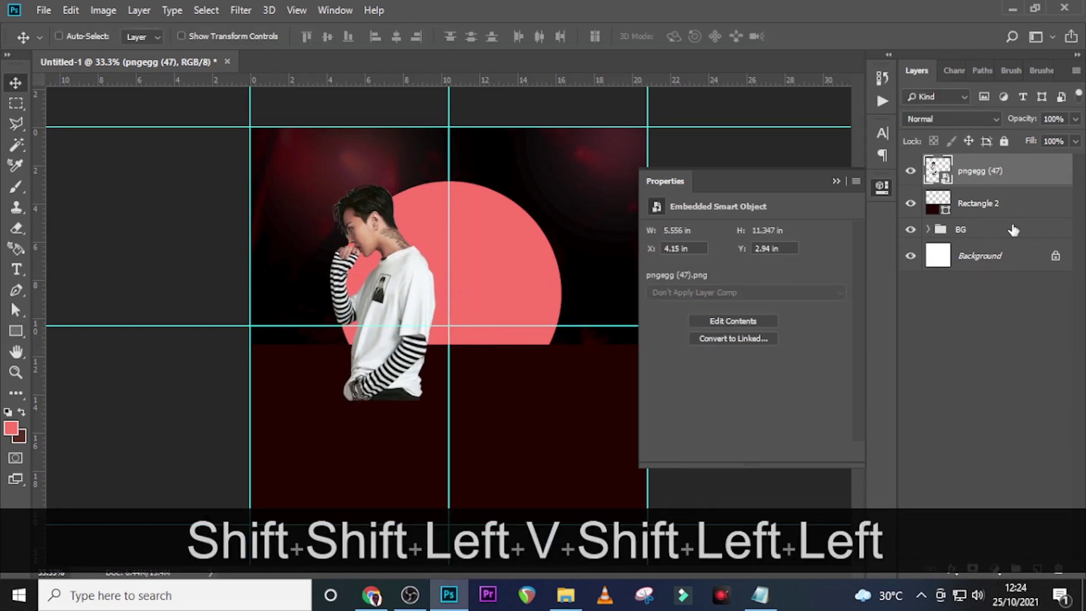
Put the photo layer below Rectangle 2 and add a horizontal guide at 2.944 in
left_click_drag(991, 177, 977, 218)
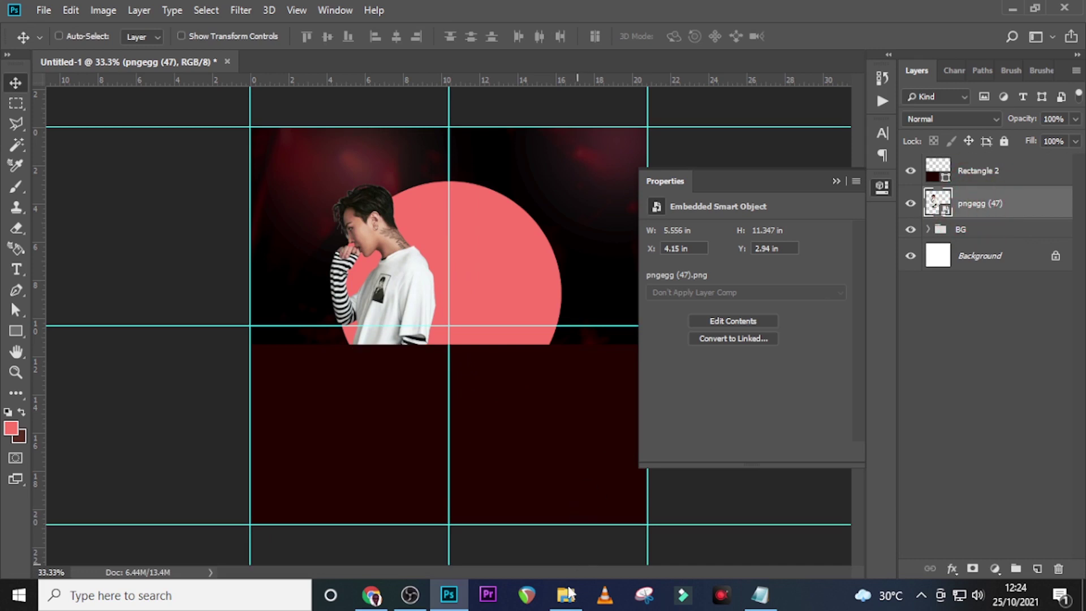
left_click(565, 594)
left_click(564, 595)
left_click_drag(396, 82, 399, 180)
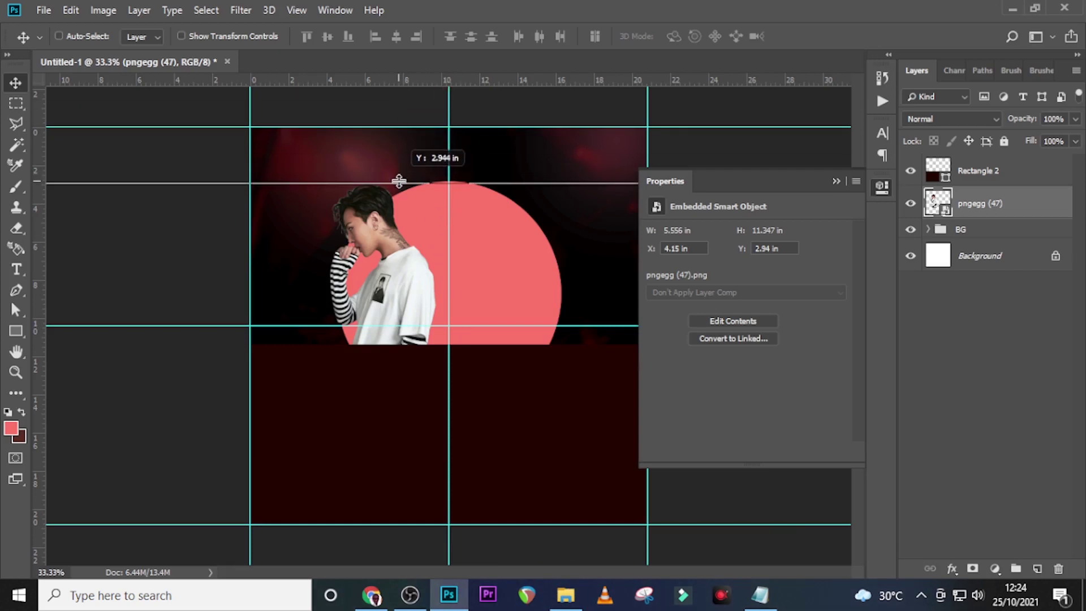
left_click_drag(399, 181, 398, 182)
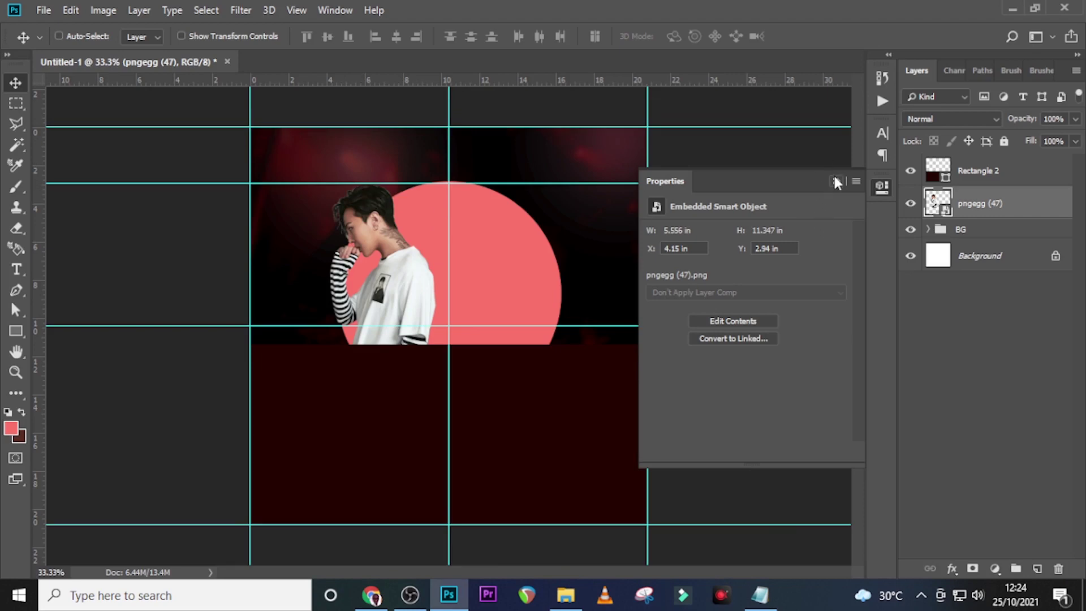
left_click(835, 181)
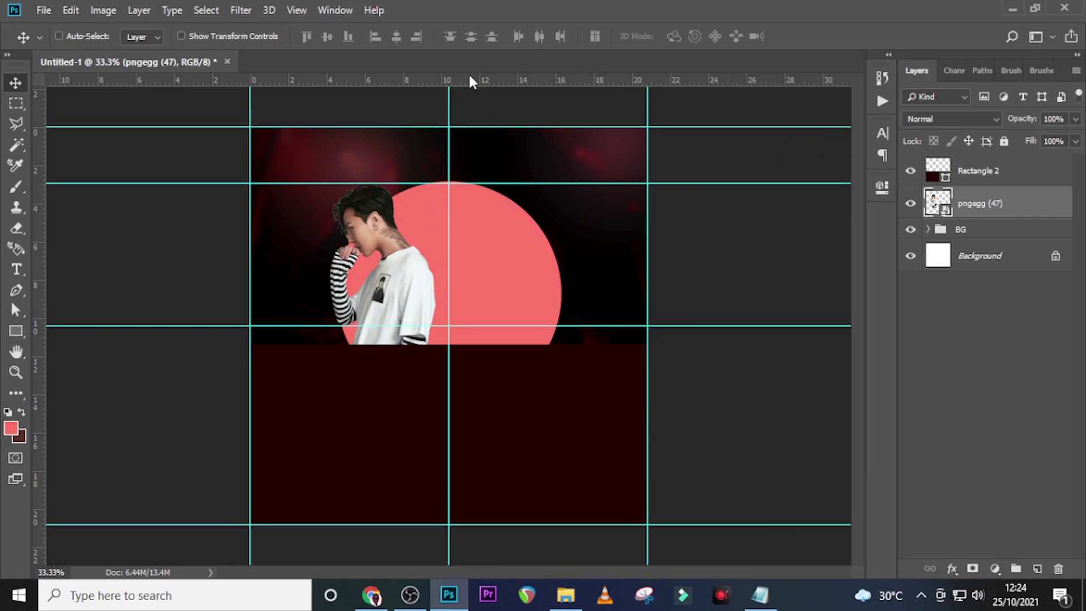
Drag pngegg (45).png from the U37 folder into the poster
left_click(566, 595)
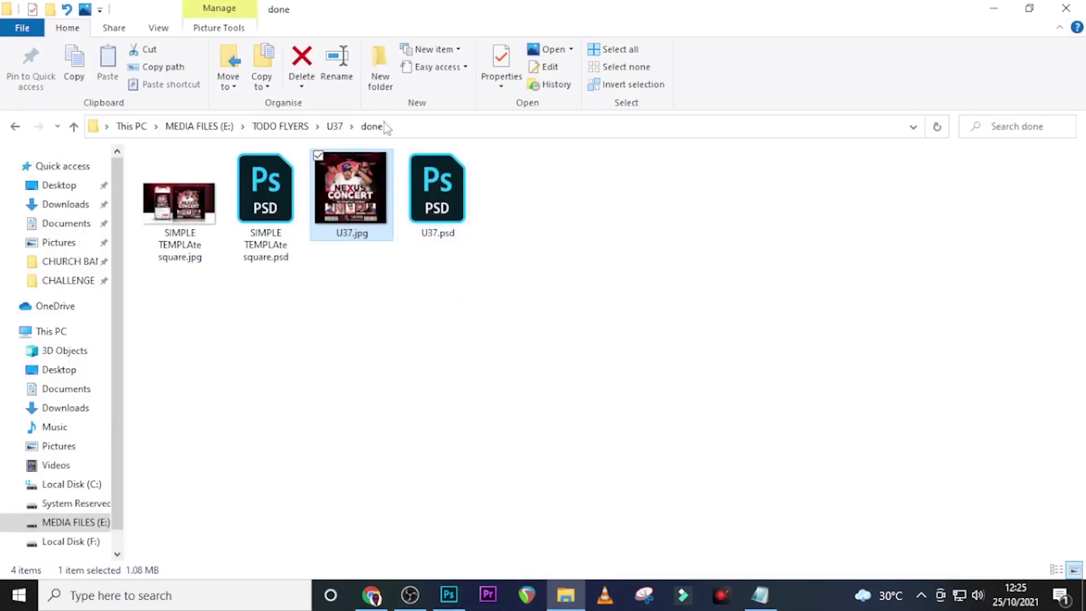
left_click(15, 126)
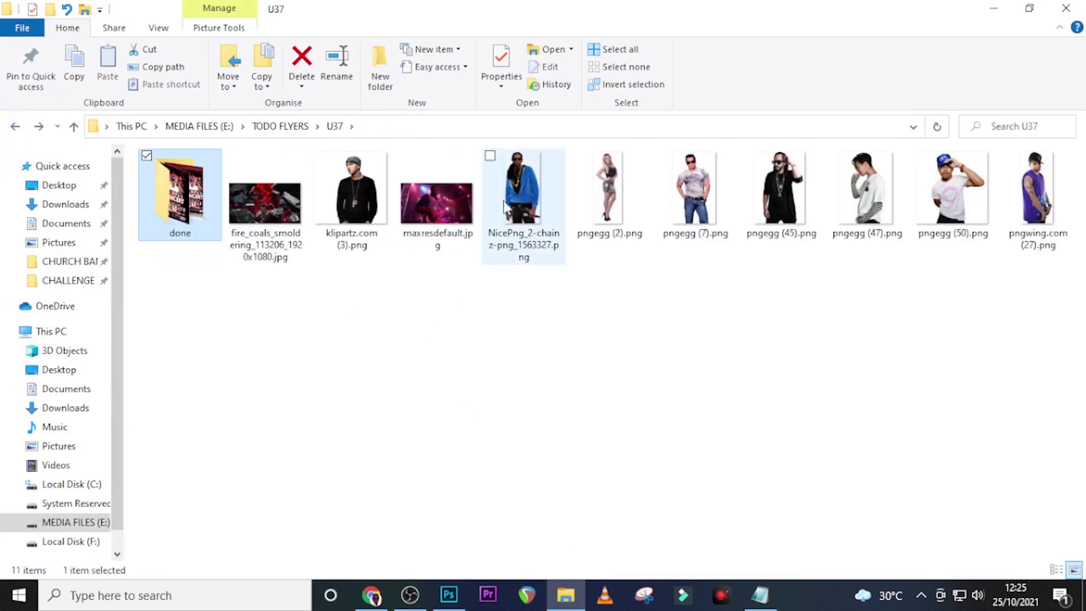
left_click_drag(760, 203, 597, 451)
Flip pngegg (45) horizontally, enlarge it right of centre, then drag in pngegg (50).png
right_click(509, 266)
left_click(565, 448)
left_click_drag(553, 325, 567, 304)
left_click_drag(615, 446, 611, 440)
key("shift+Return")
left_click(565, 595)
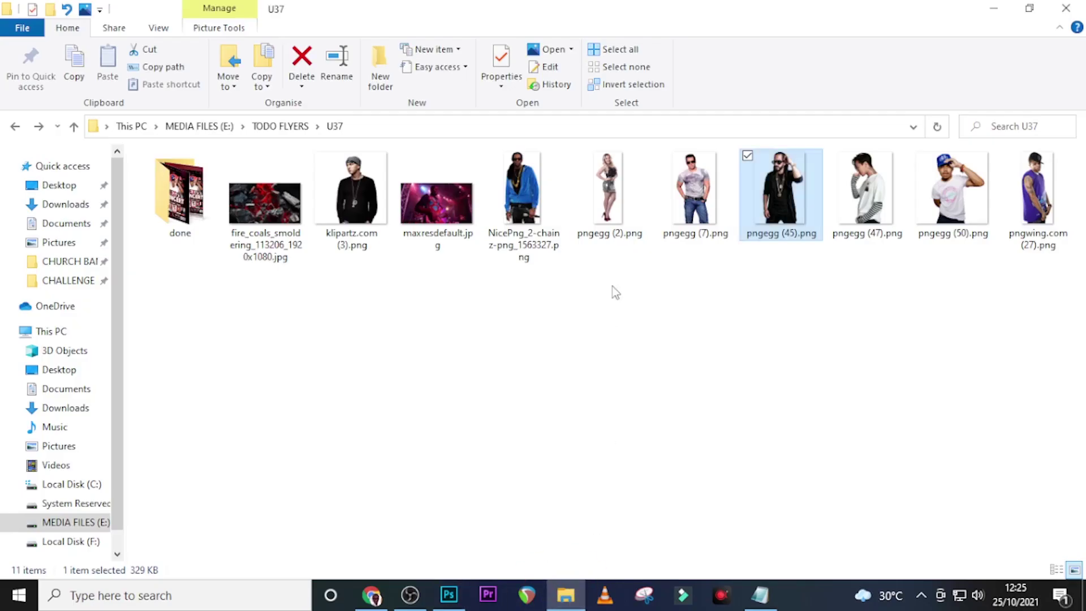
left_click_drag(955, 196, 461, 418)
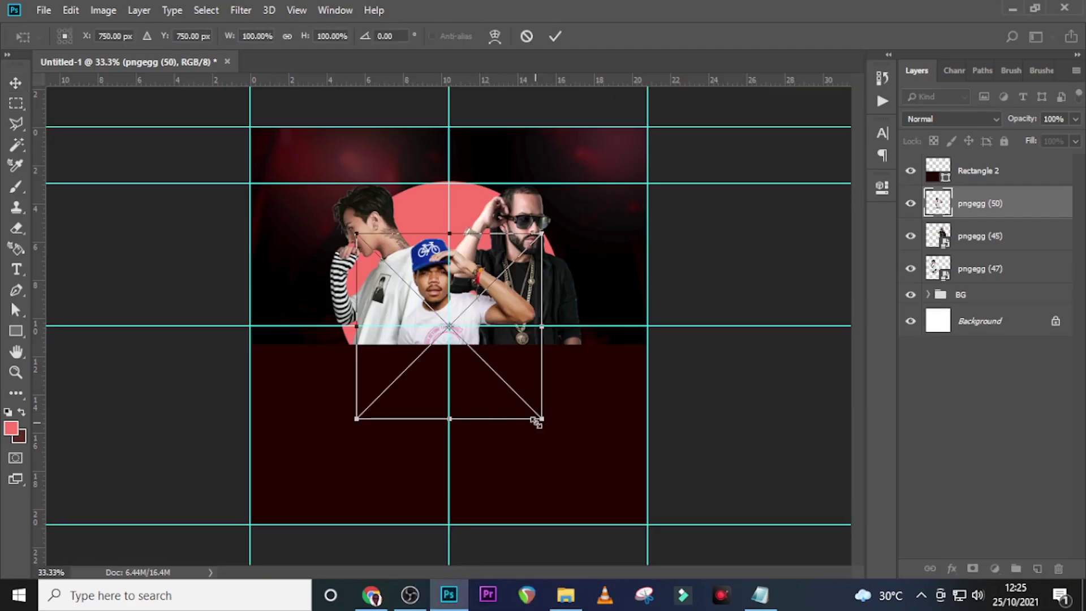
Scale pngegg (50) to about 120%, align it with the guides, and fit the poster in view
left_click_drag(541, 420, 597, 480)
left_click_drag(569, 404, 554, 351)
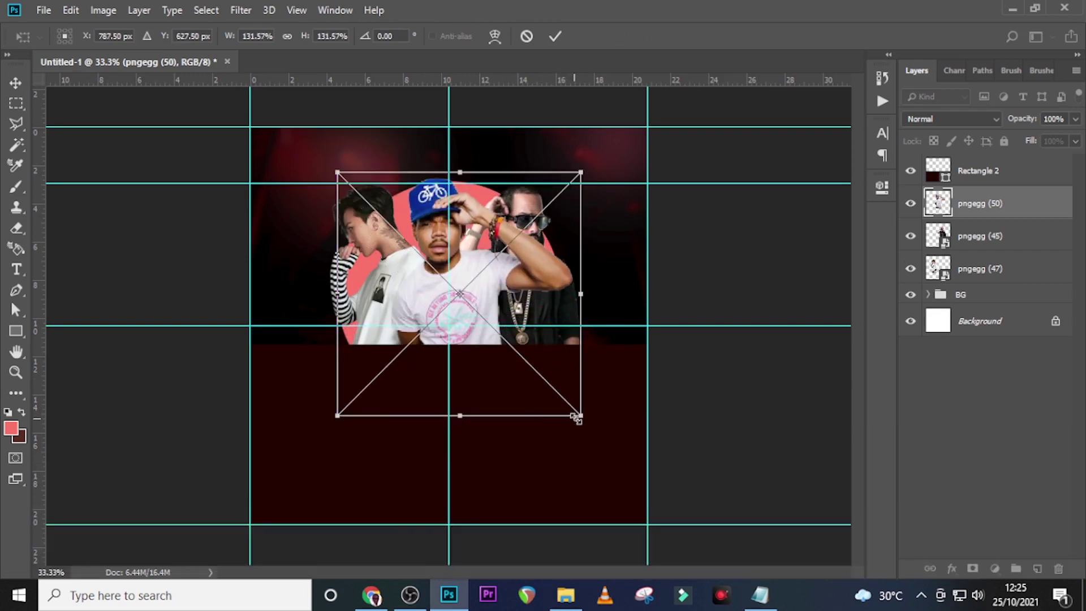
left_click_drag(576, 418, 560, 390)
left_click_drag(533, 344, 536, 357)
key("Down")
key("Down")
key("Down")
key("Down")
key("Down")
key("Down")
key("Down")
key("Down")
key("Down")
key("Down")
key("shift+Right")
key("shift+Right")
key("shift+Right")
key("shift+Right")
key("shift+Right")
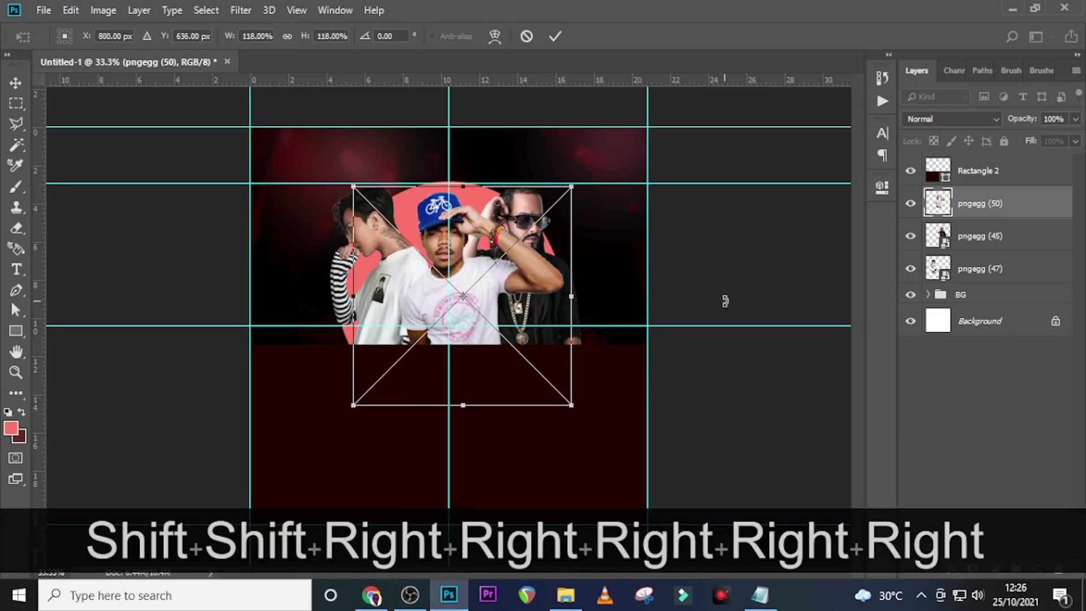
key("Return")
key("ctrl+0")
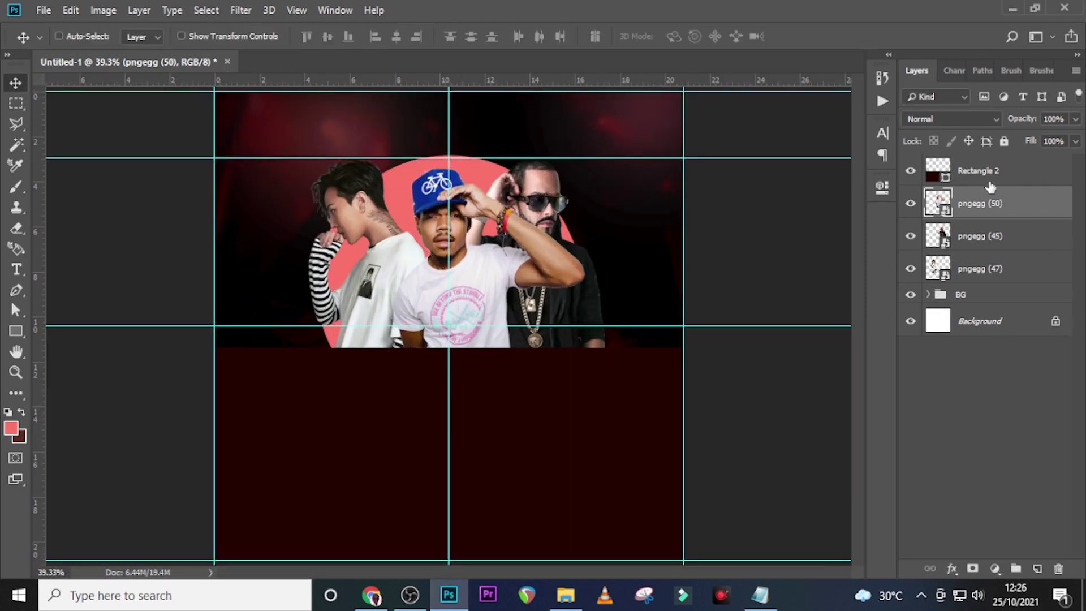
Group pngegg (47), (45) and (50) into a group named IMAGE and expand it
key("ctrl")
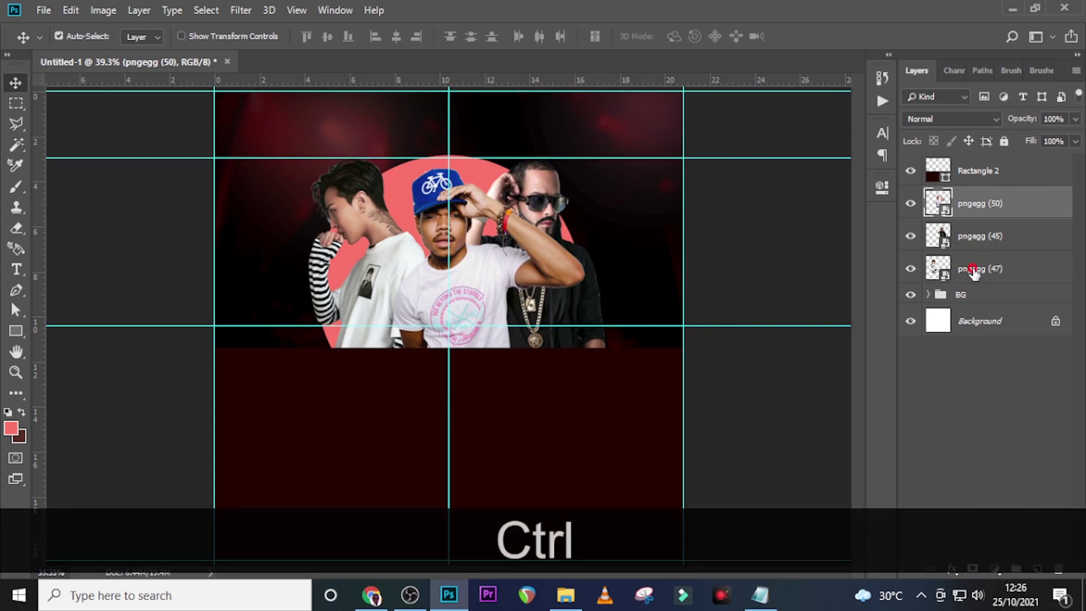
left_click(973, 270, "ctrl")
left_click(1011, 249, "ctrl")
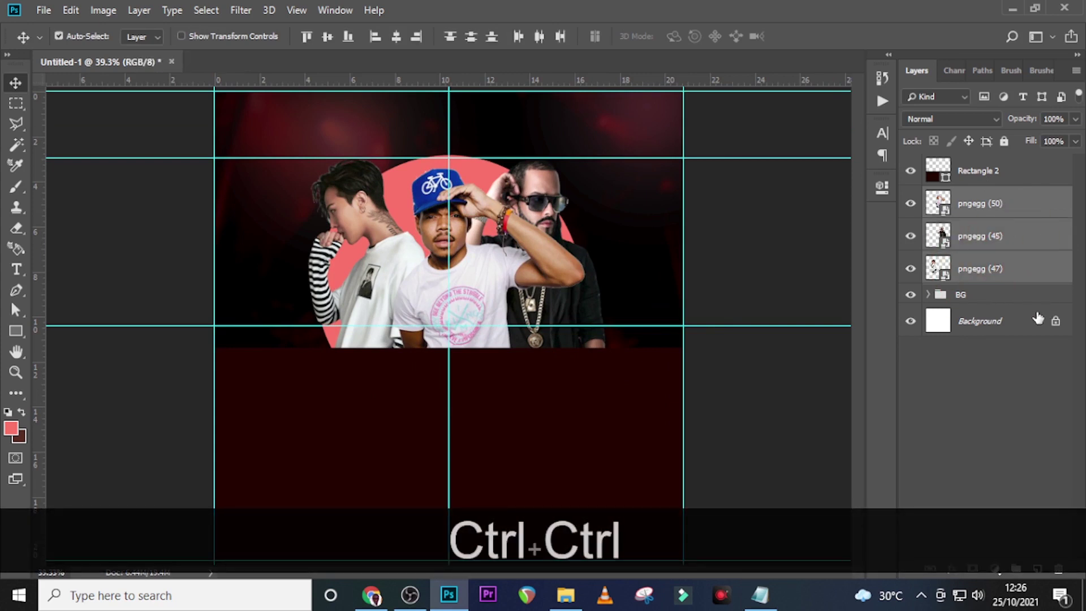
key("ctrl+g")
double_click(973, 197)
key("Caps_Lock")
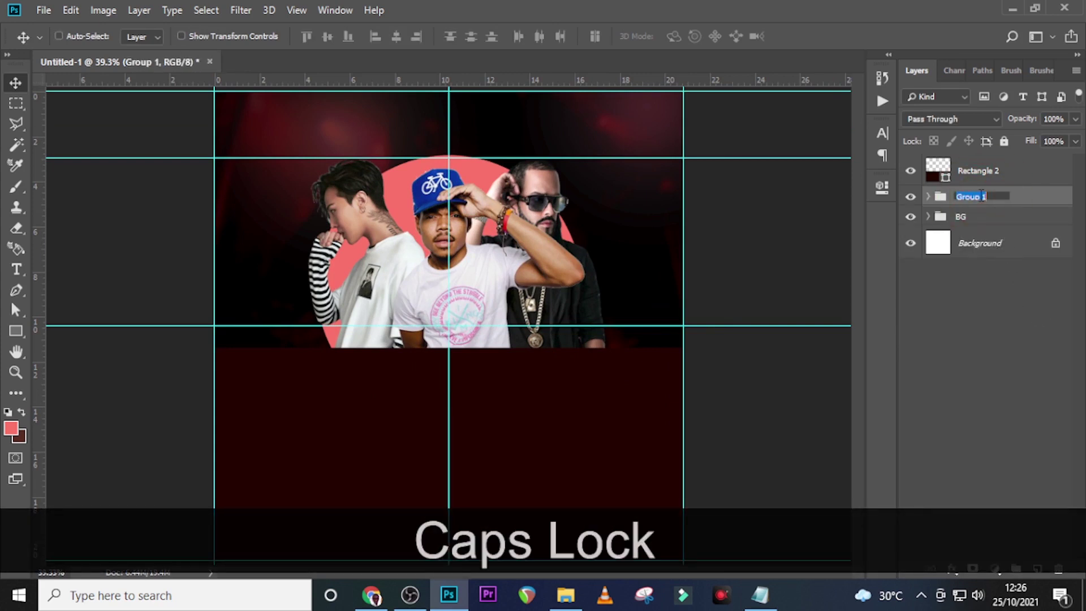
type("IMAGES")
key("BackSpace")
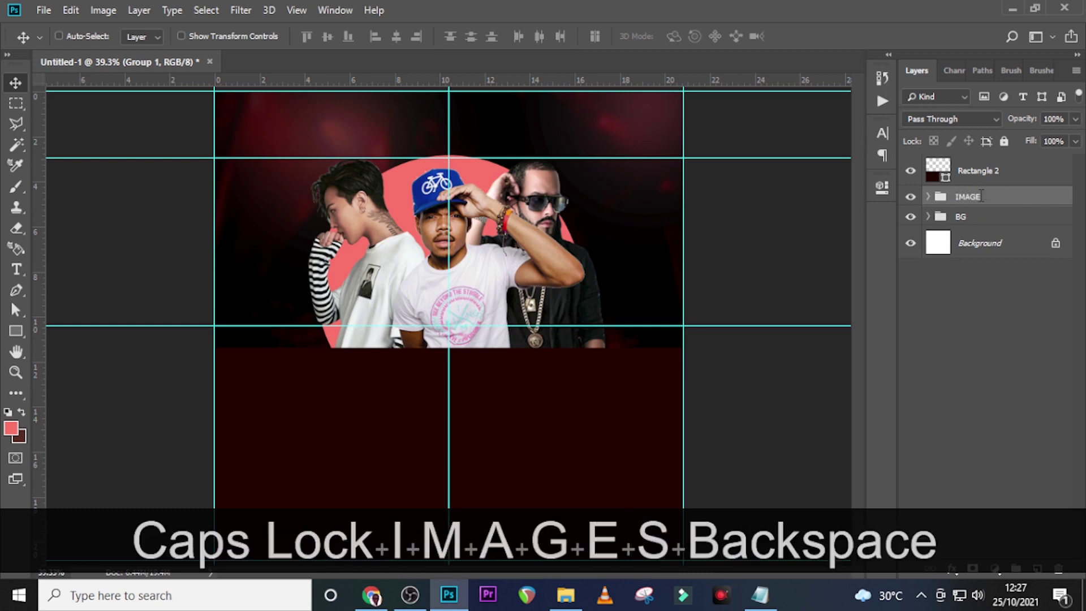
key("Return")
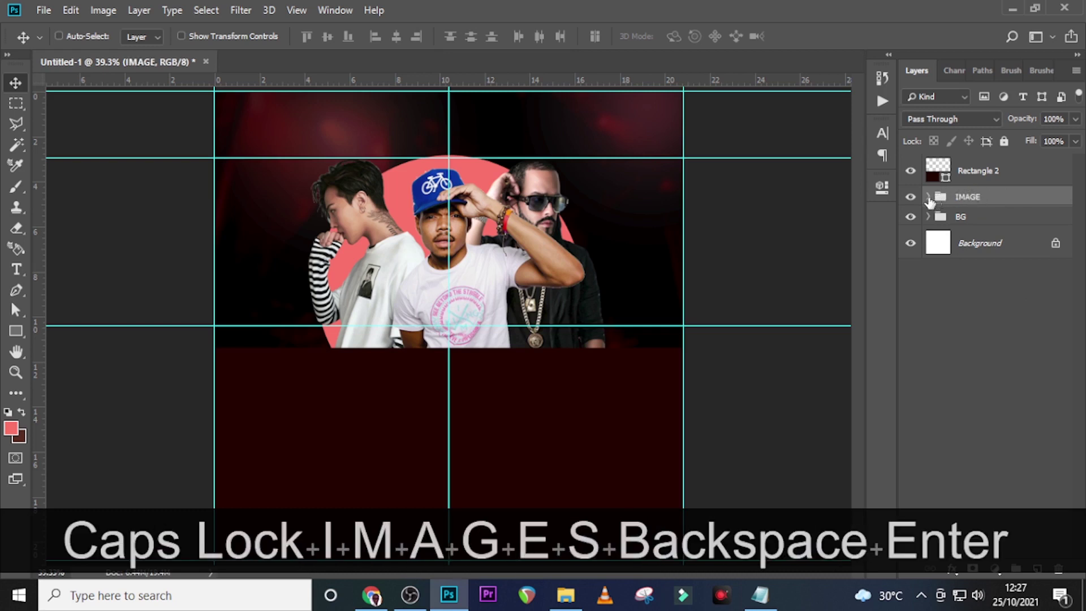
left_click(928, 196)
left_click(1018, 223)
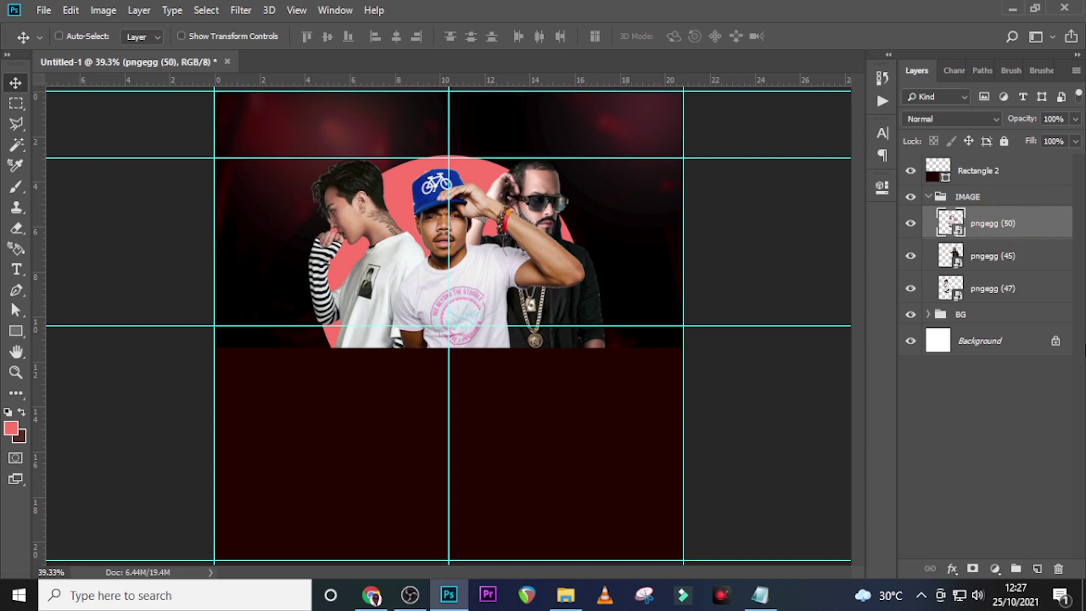
Add a new layer above pngegg (50) and ready the Brush with white foreground colour
left_click(1038, 569)
key("b")
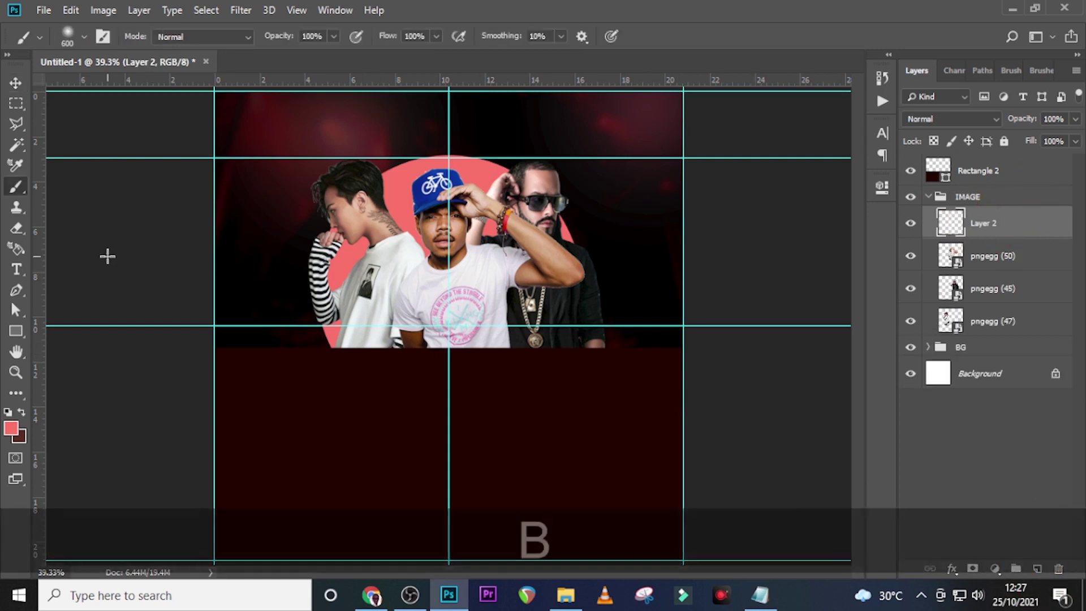
left_click(72, 40)
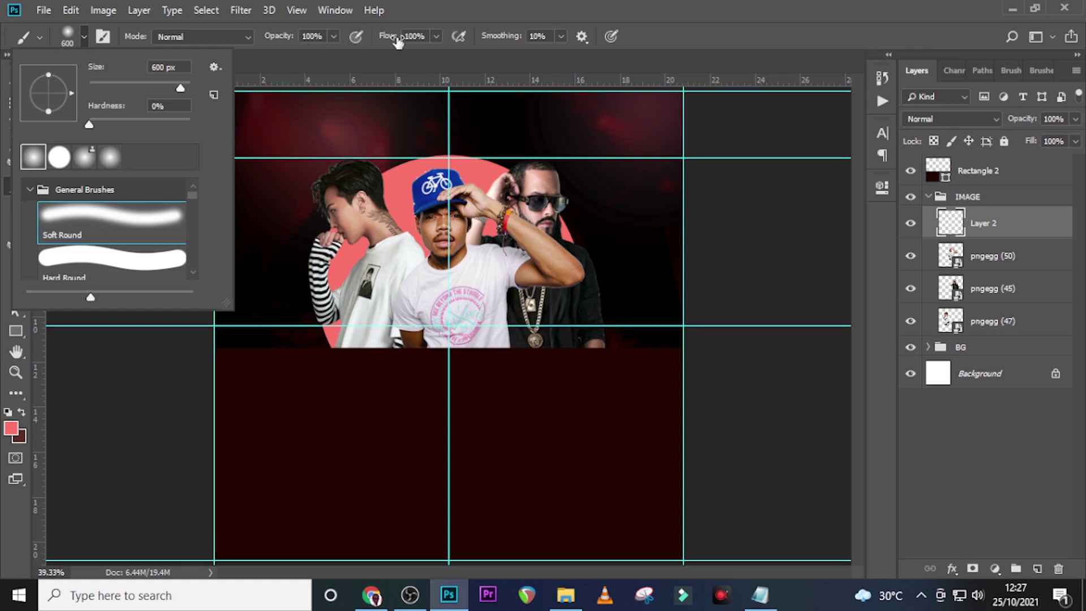
left_click(12, 432)
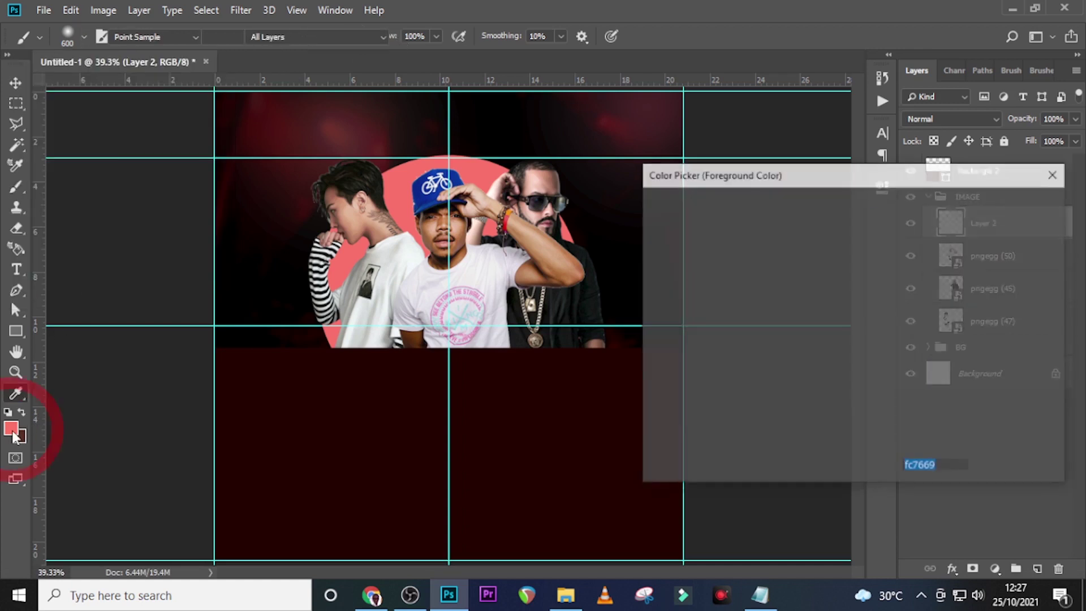
left_click(650, 215)
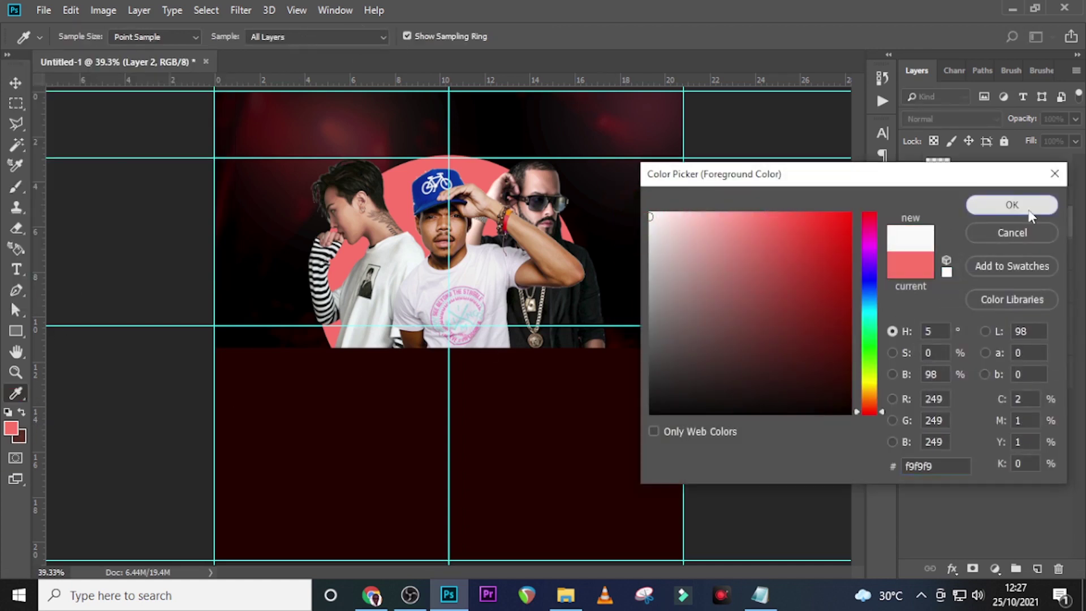
left_click(1012, 204)
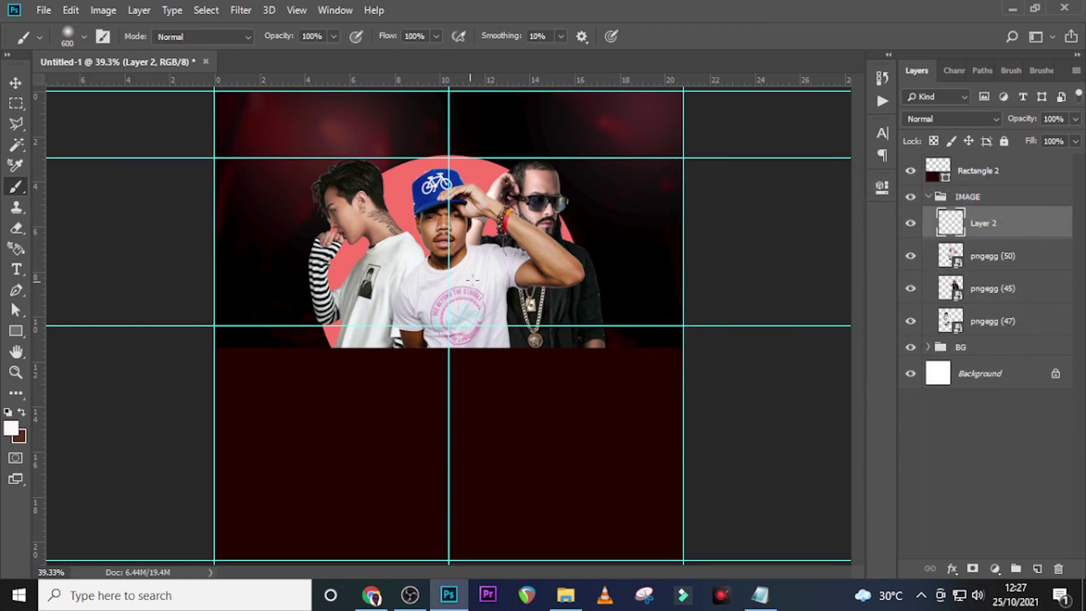
Paint soft white dabs on the central shirt with brush sizes 800 and 500
key("Caps_Lock")
key("bracketright")
key("bracketright")
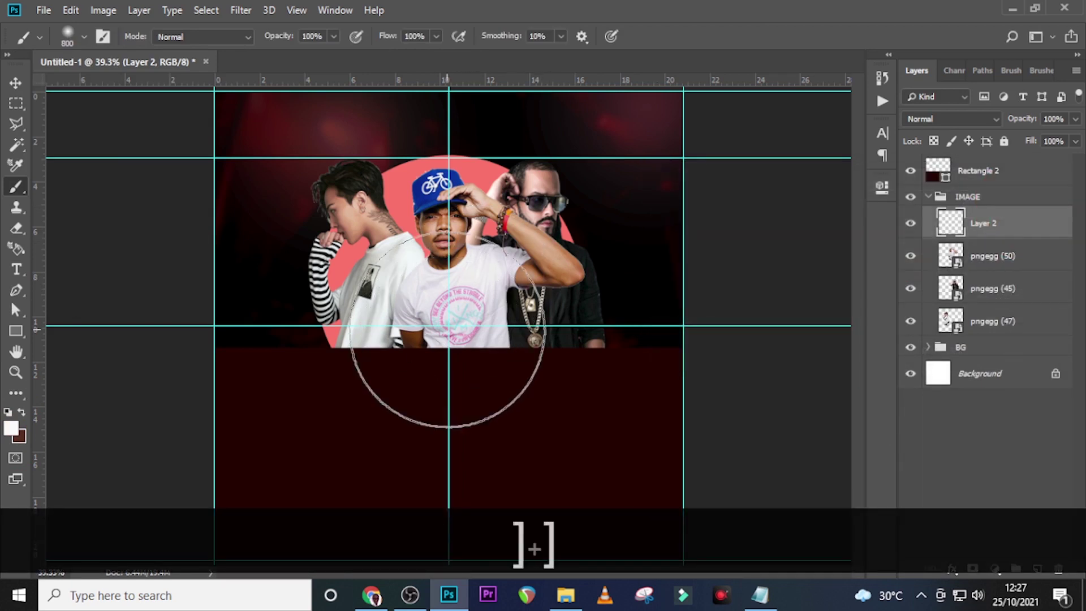
key("bracketright")
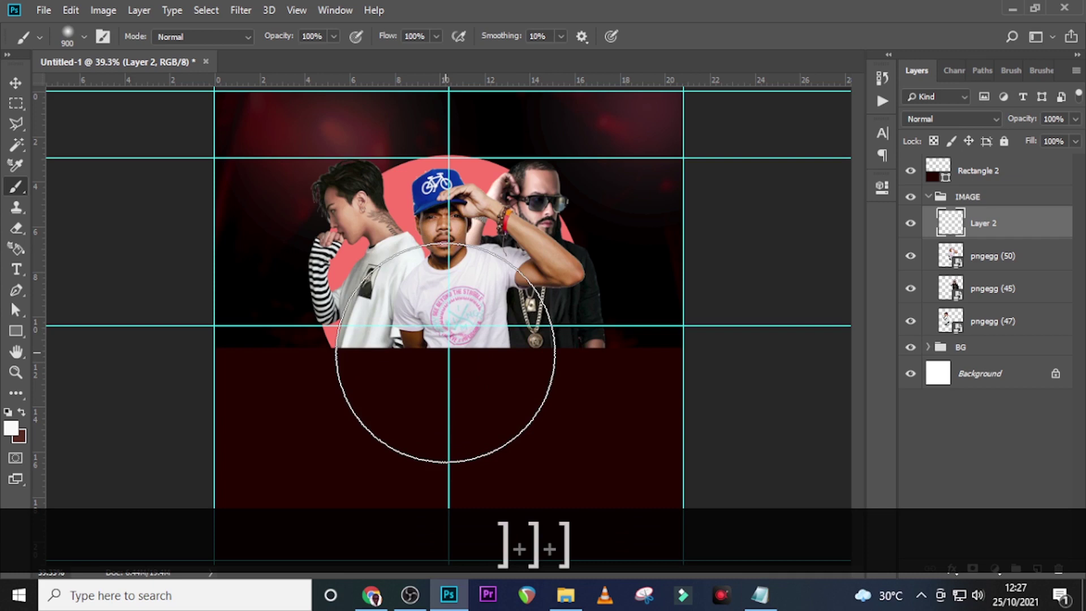
key("bracketleft")
left_click(446, 354)
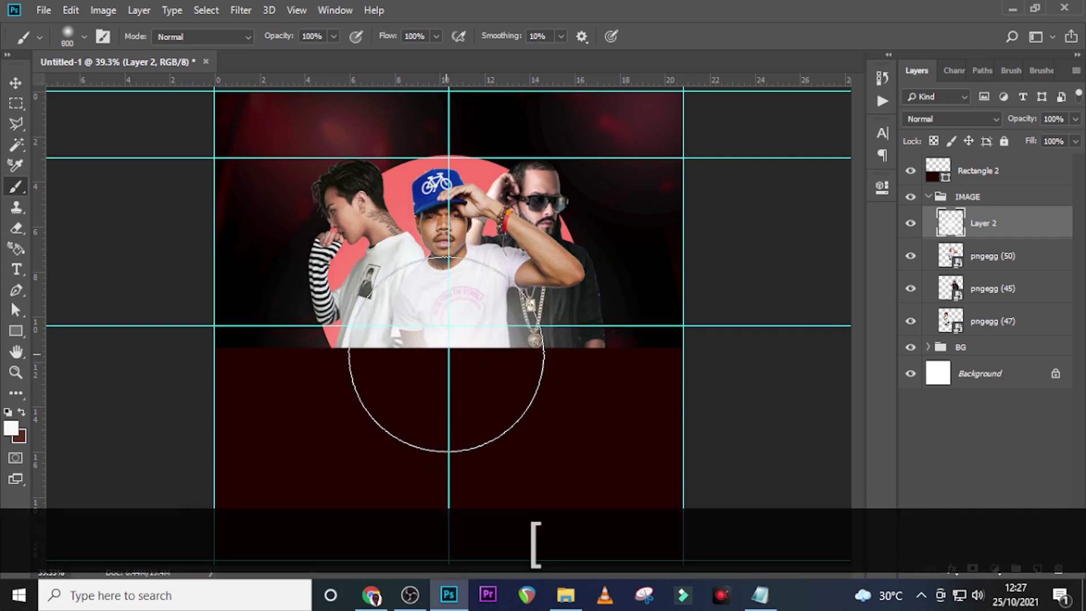
key("bracketleft")
key("bracketleft")
key("bracketleft")
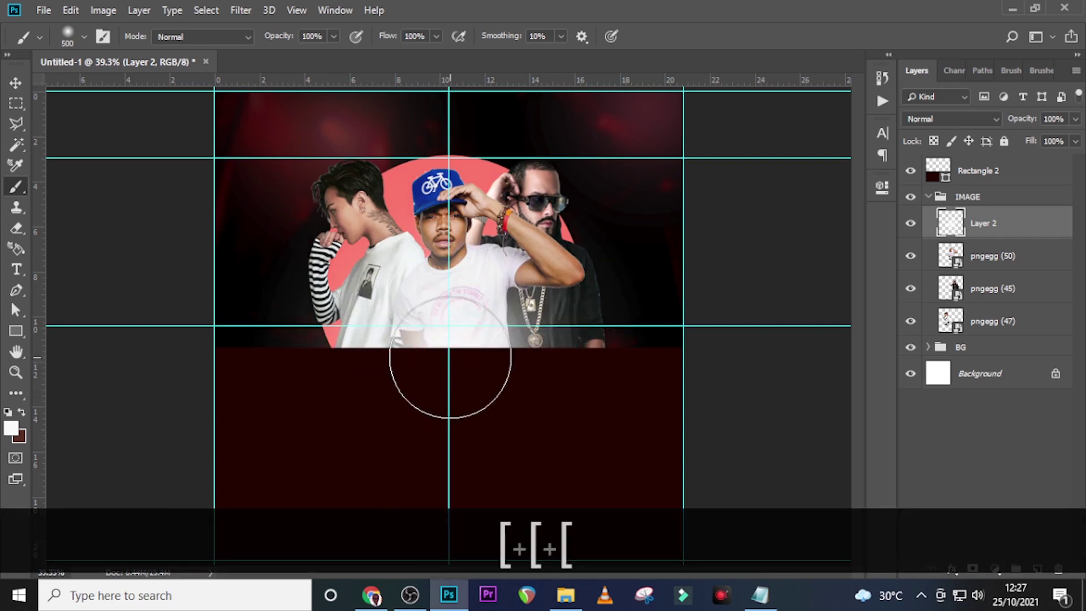
left_click(447, 341)
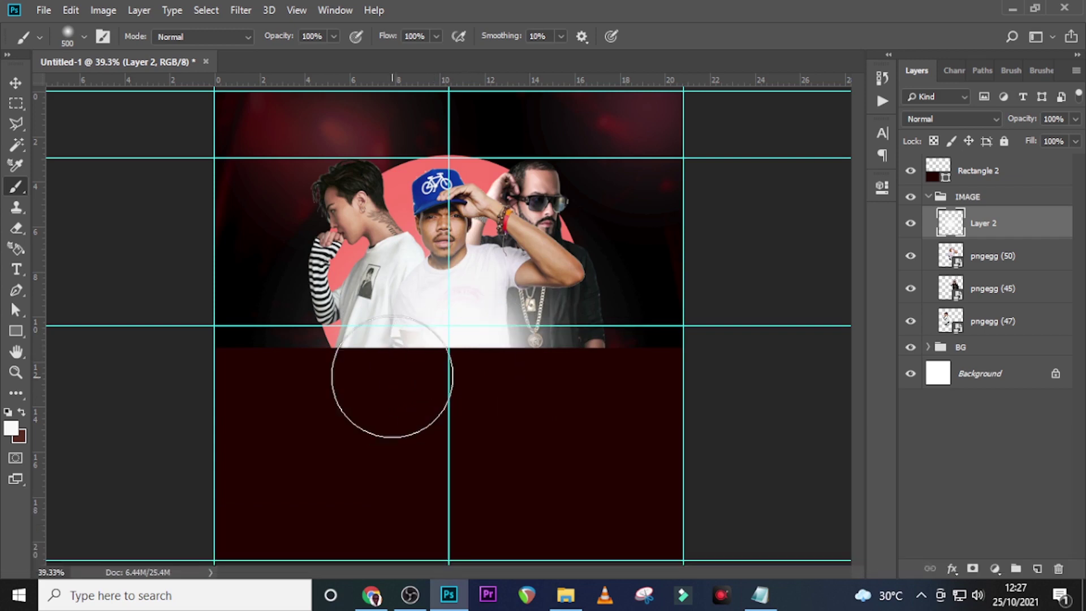
left_click(421, 335)
left_click(477, 325)
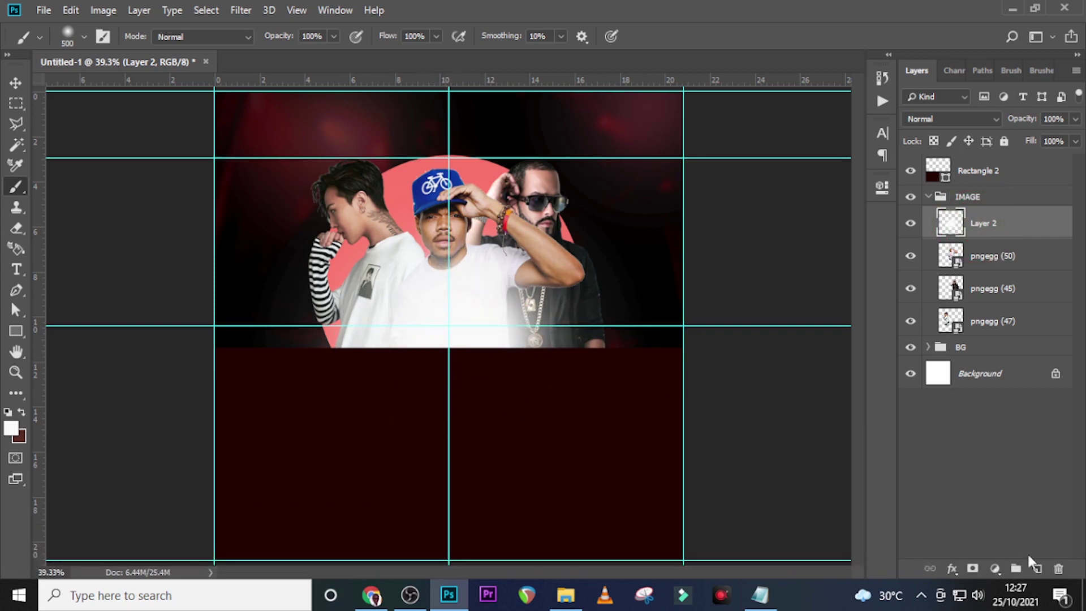
Add a layer mask and paint out the glow over the central face at size 150
left_click(972, 568)
key("bracketleft")
key("bracketleft")
key("bracketleft")
key("bracketleft")
key("bracketleft")
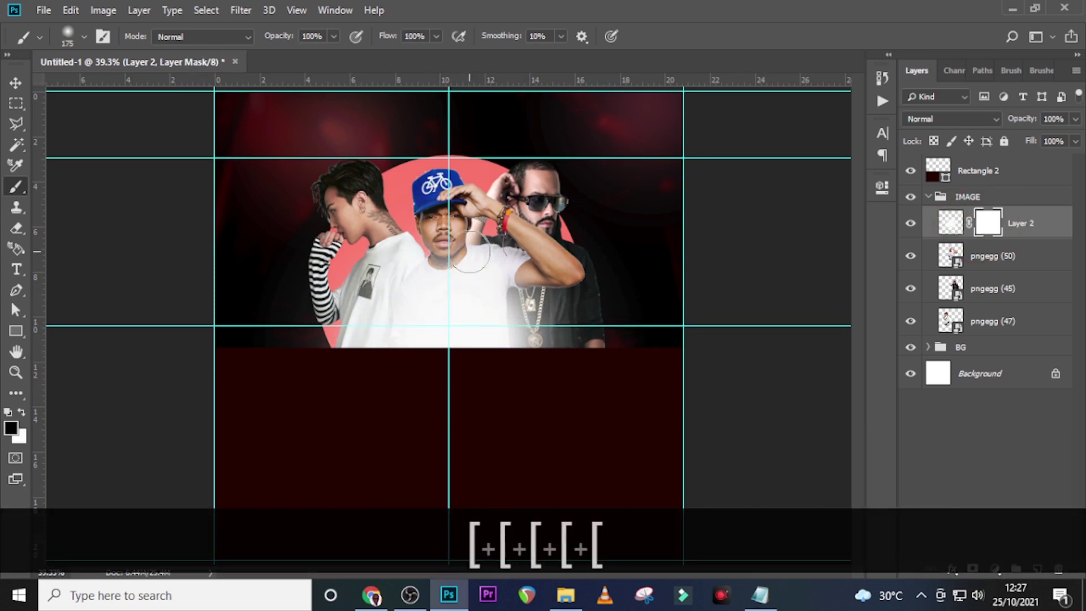
key("bracketleft")
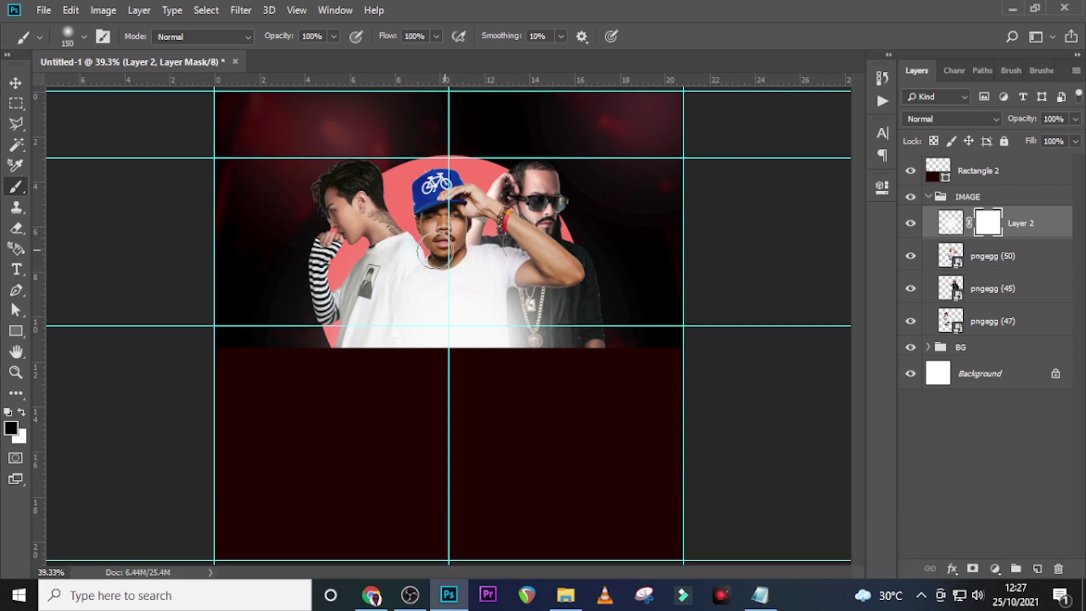
mouse_move(469, 231)
left_mouse_down()
mouse_move(434, 258)
mouse_move(413, 255)
mouse_move(424, 249)
left_mouse_up()
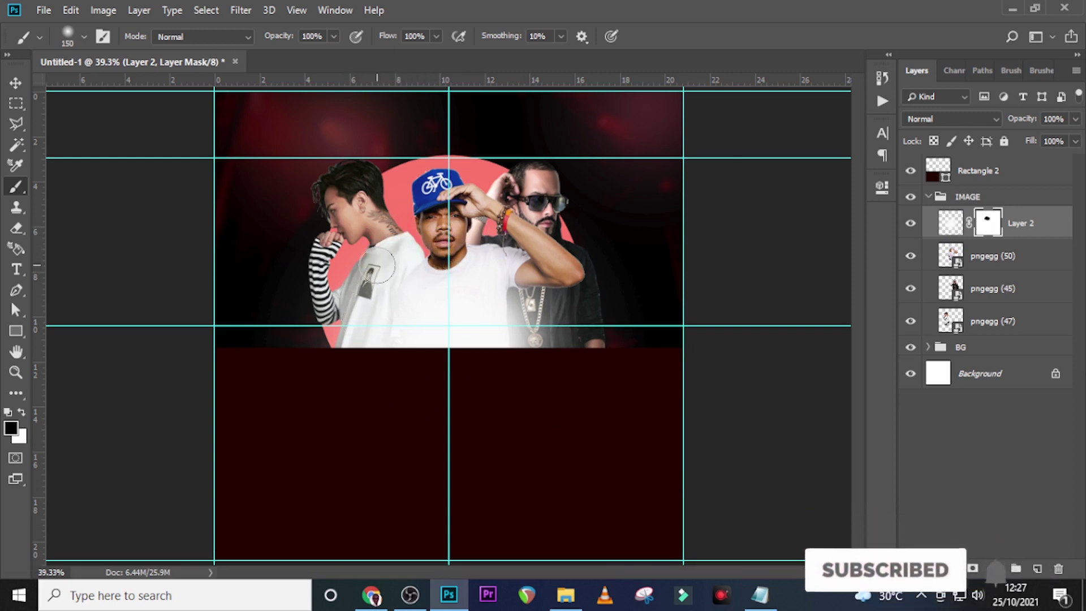
left_click(931, 199)
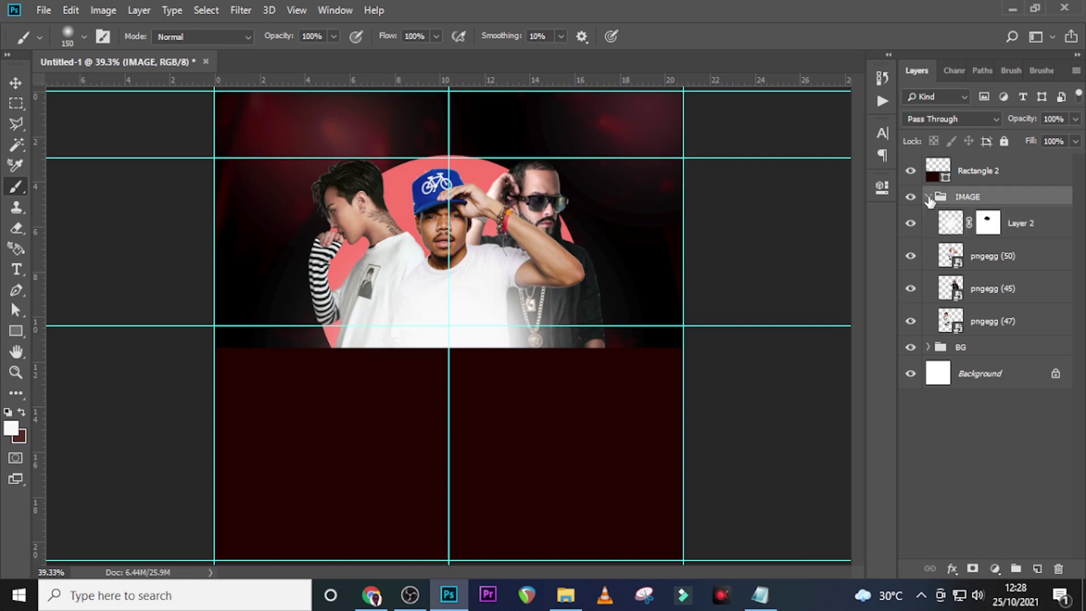
Create a text layer above Rectangle 2 left of the first artist reading SKRILLA, copied from Notepad
left_click(929, 198)
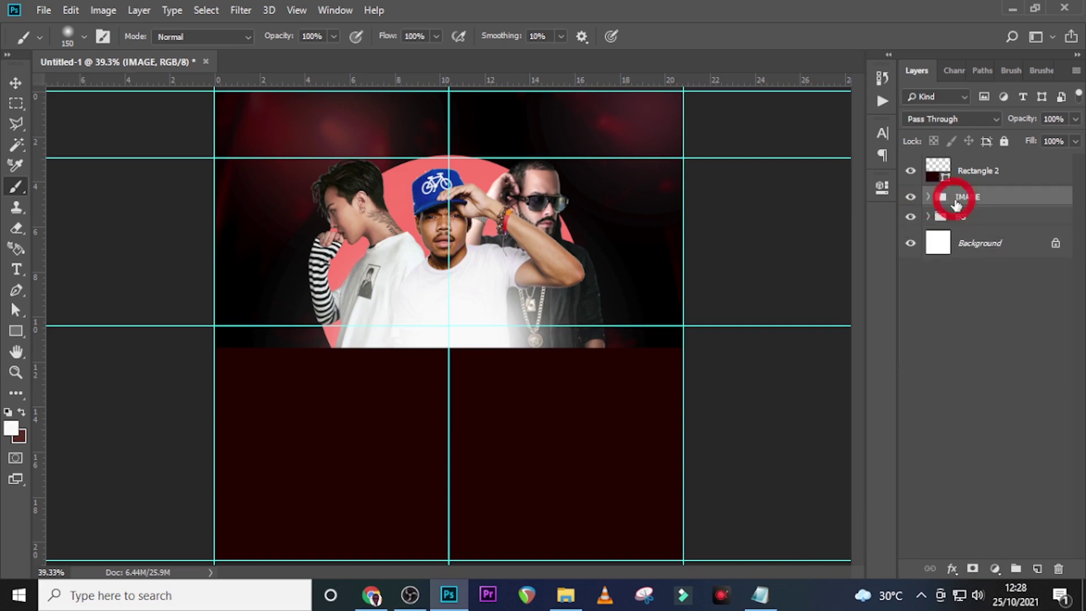
left_click(968, 180)
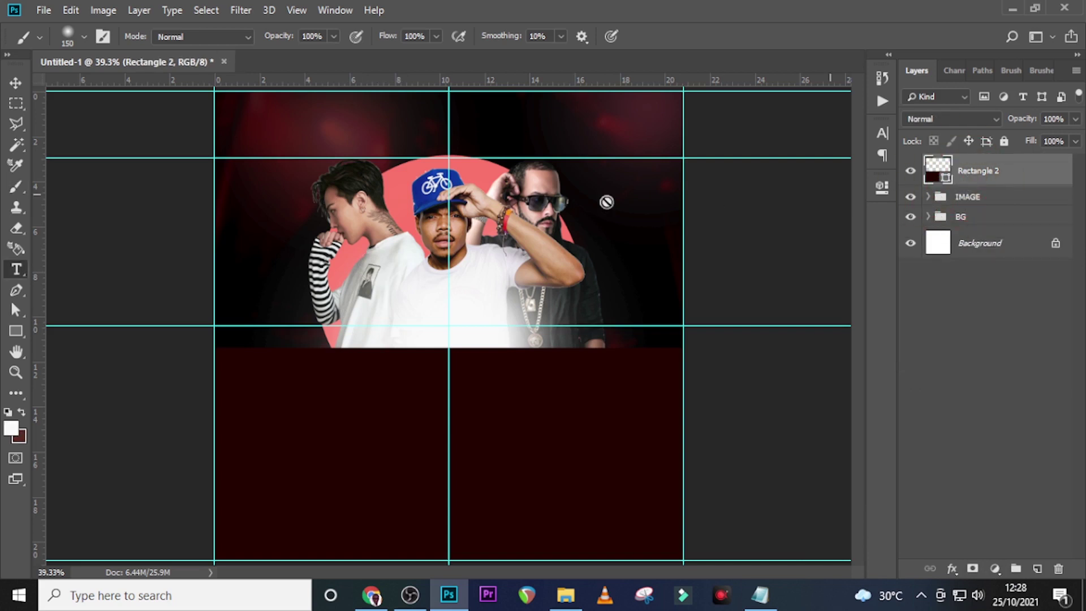
key("t")
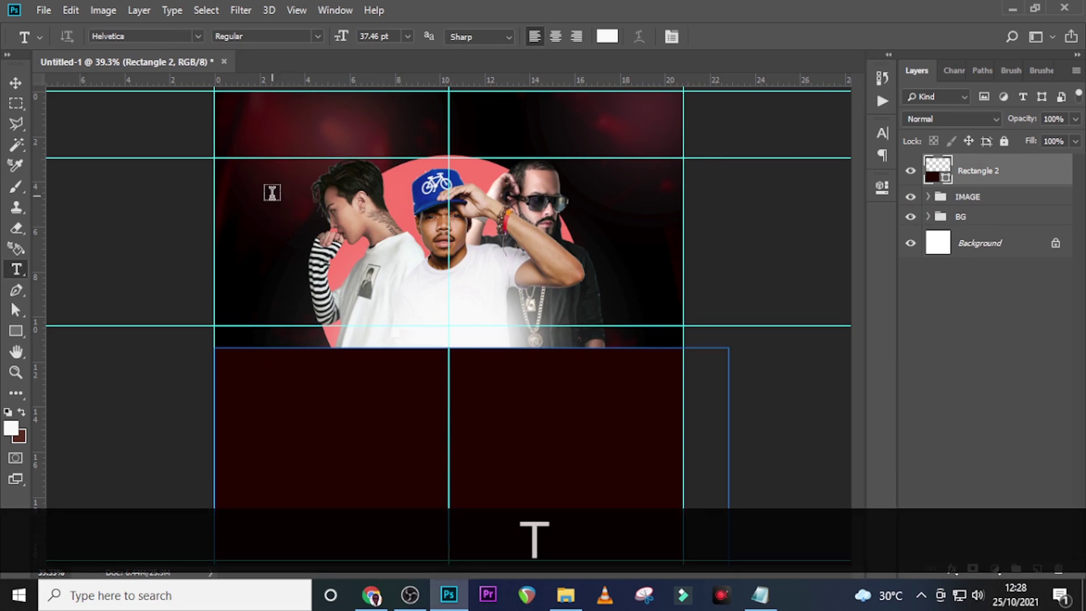
left_click(272, 198)
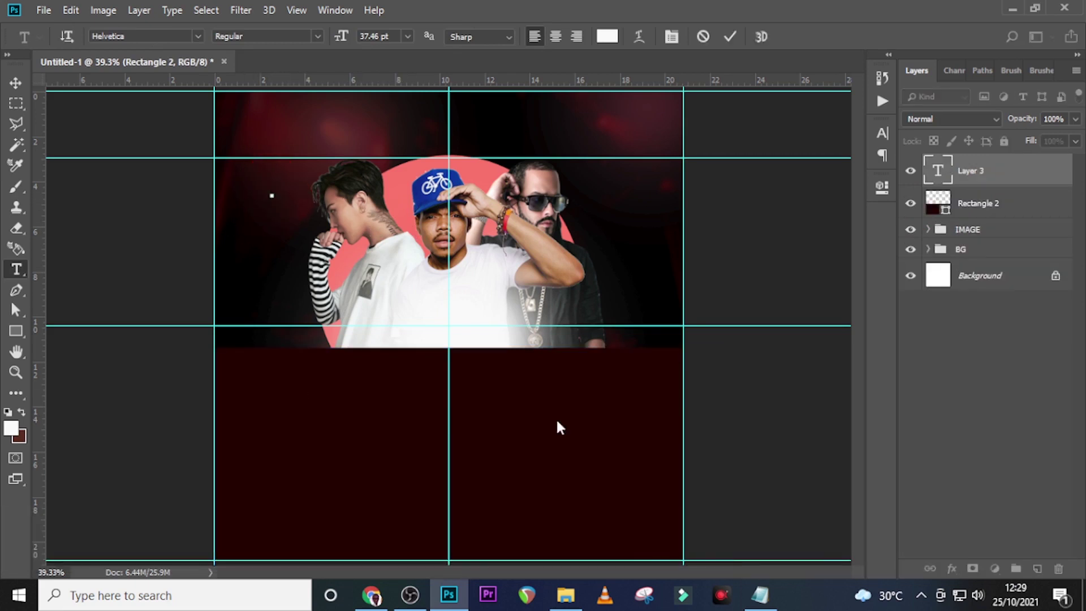
left_click(760, 595)
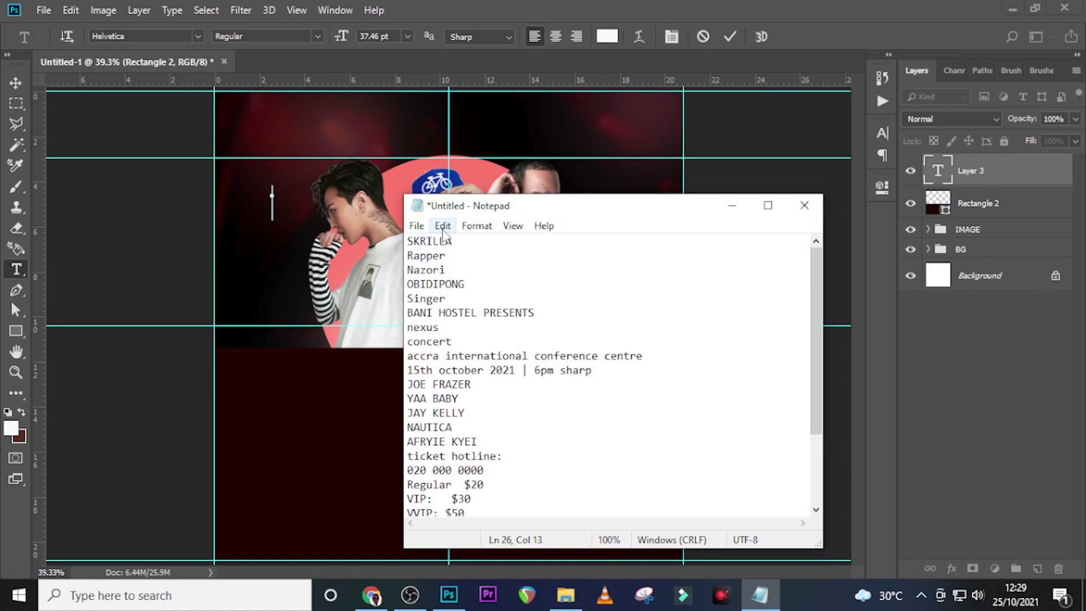
left_click_drag(454, 241, 382, 241)
key("ctrl+c")
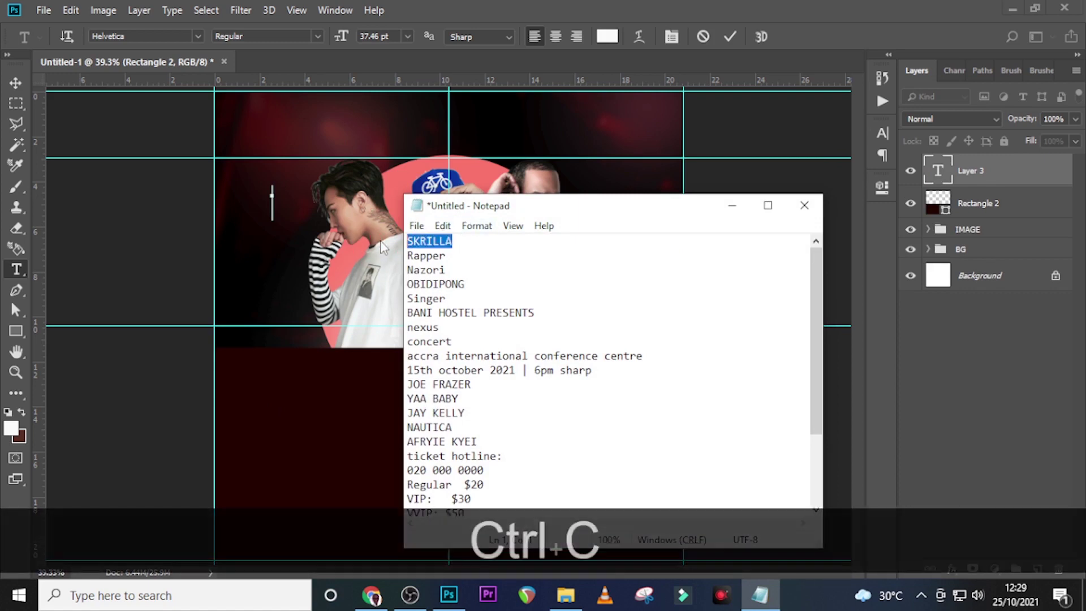
left_click(488, 3)
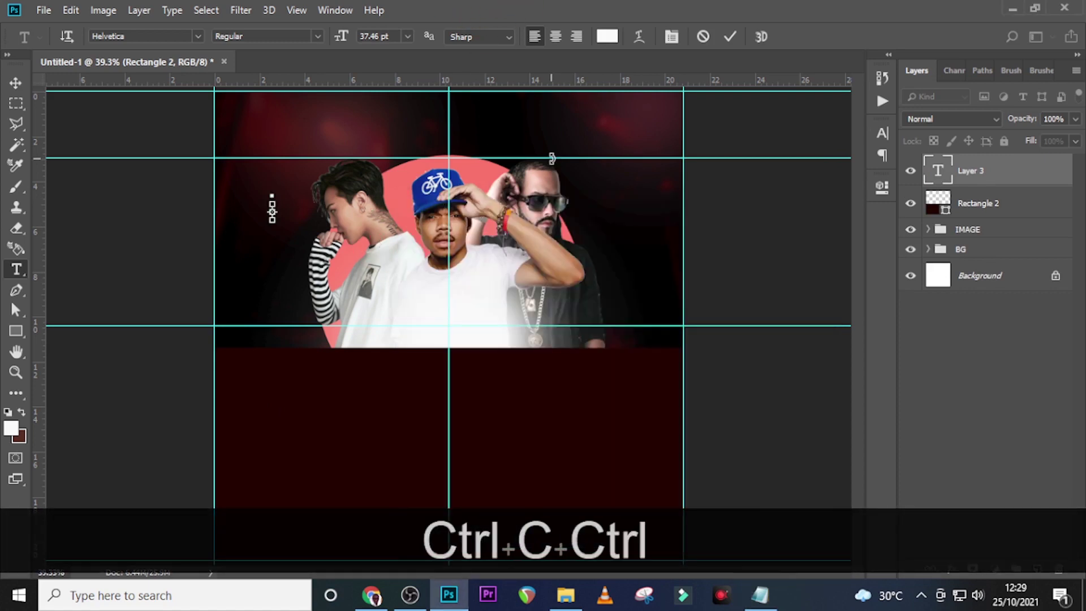
key("ctrl+v")
left_click(970, 178)
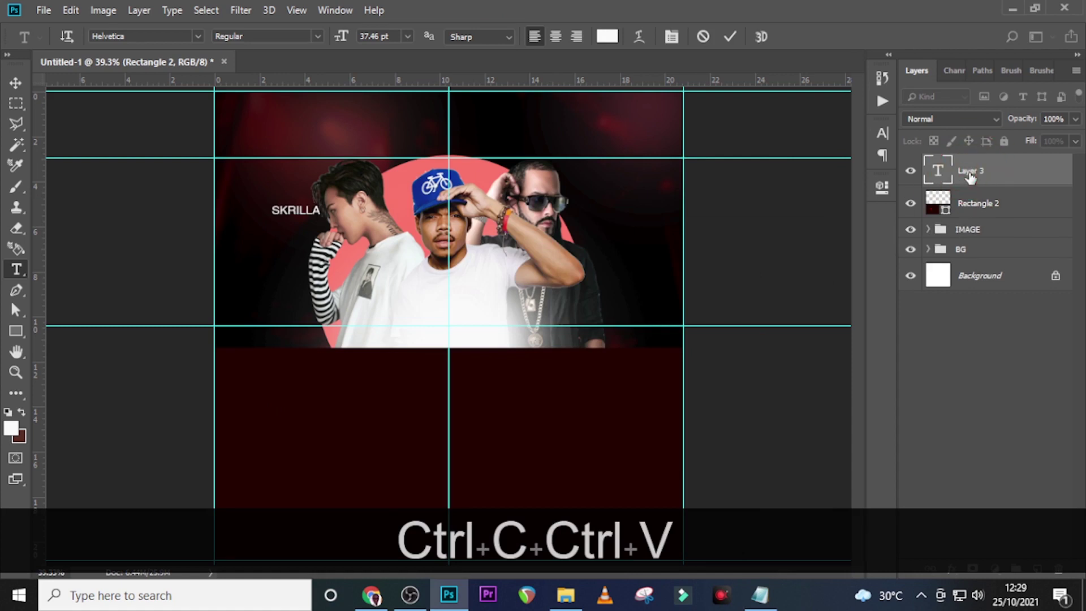
left_click(884, 134)
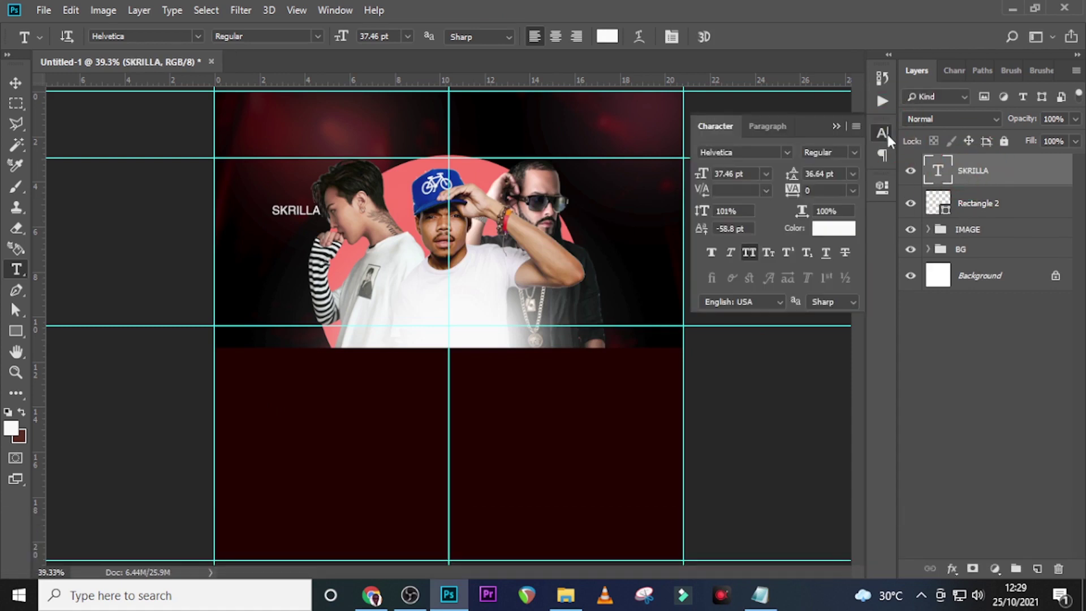
Set SKRILLA to PRIMETIME at 23 pt and sample coral fc776b from the circle
left_click(785, 153)
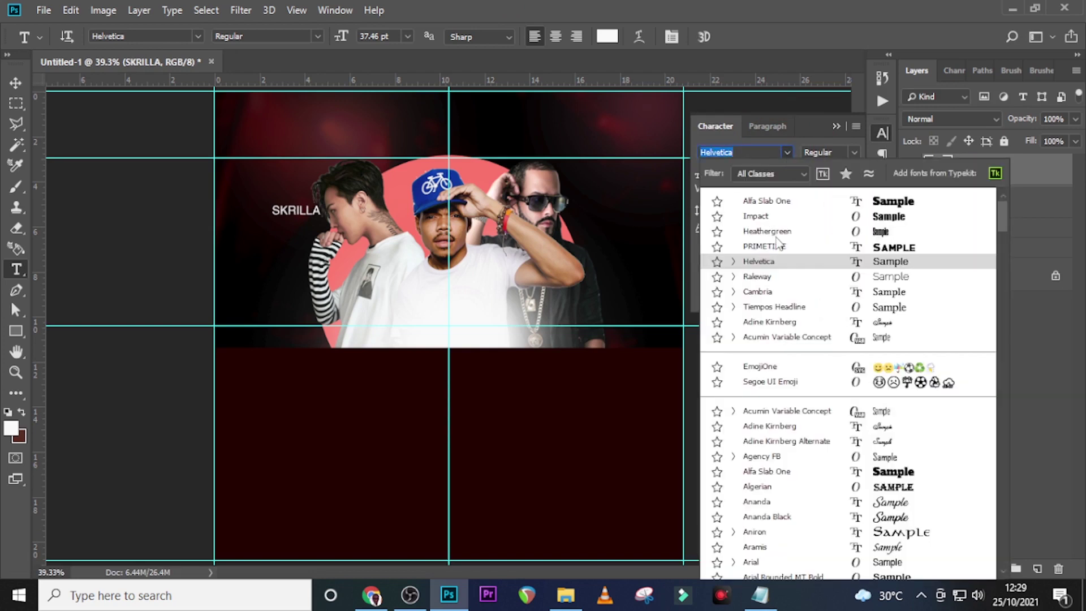
left_click(774, 247)
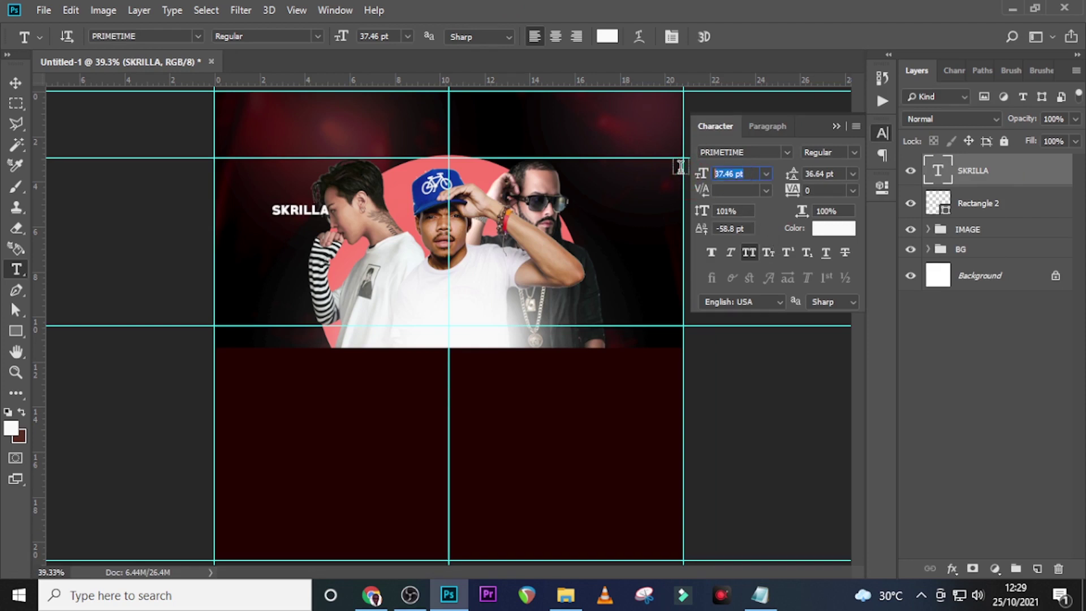
type("23")
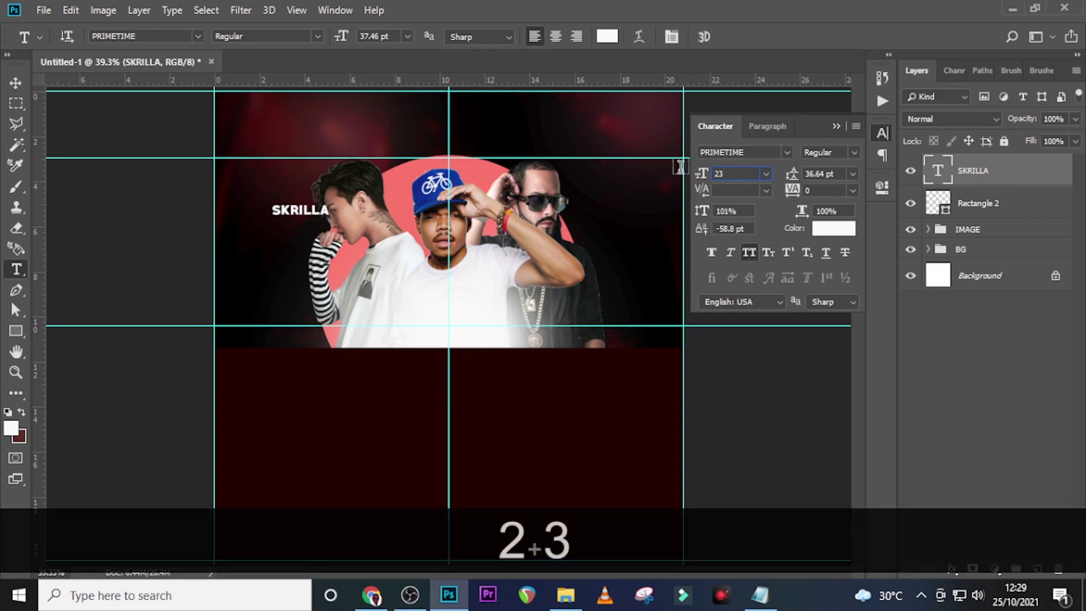
key("Return")
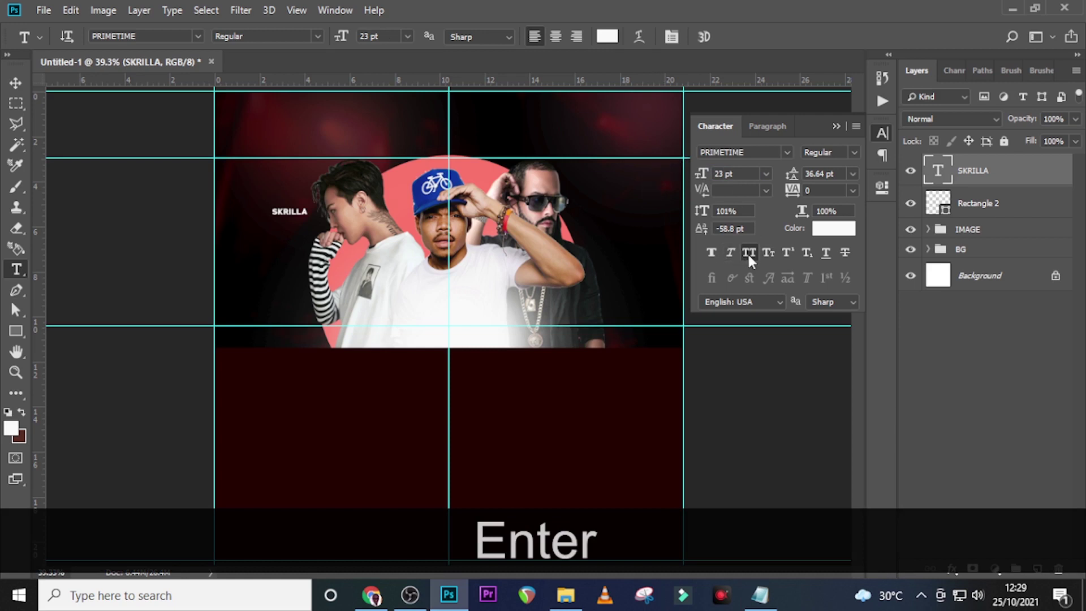
left_click(832, 232)
left_click(493, 170)
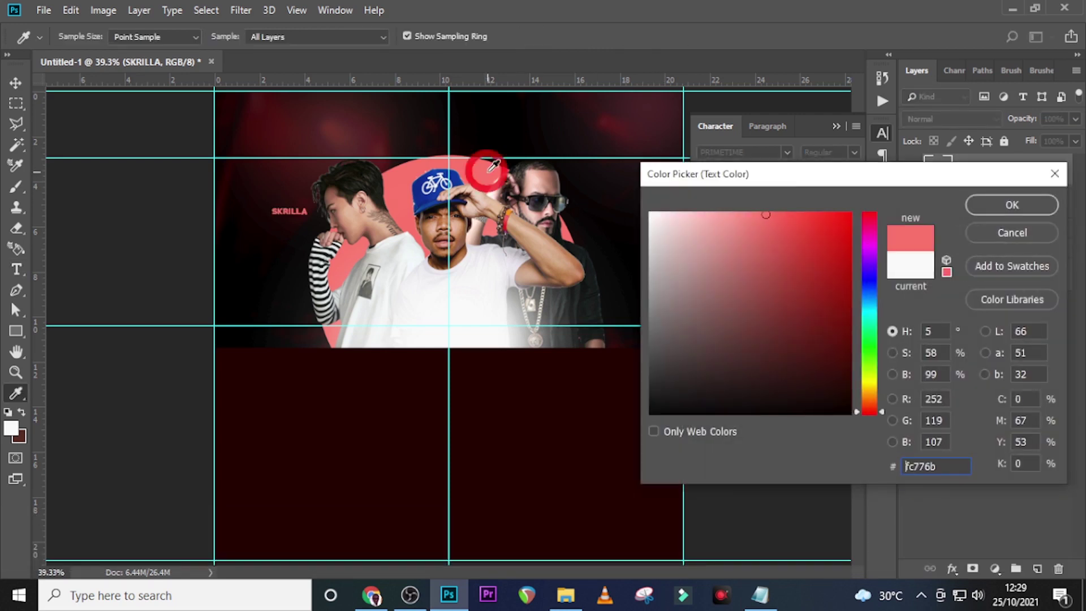
Apply the coral colour, right-align SKRILLA and move it into the upper left
left_click(997, 202)
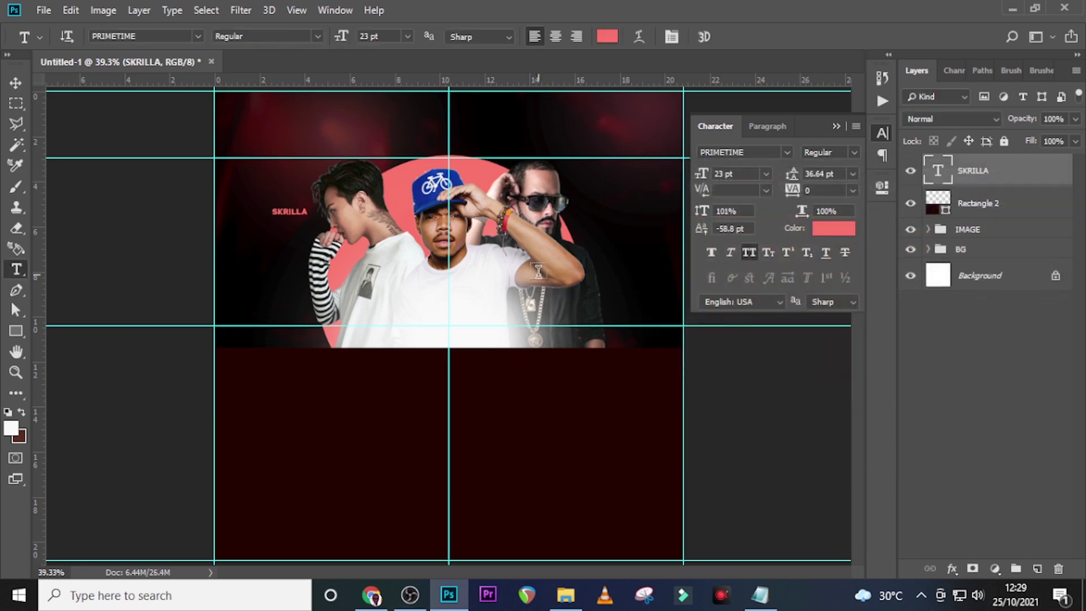
left_click(771, 127)
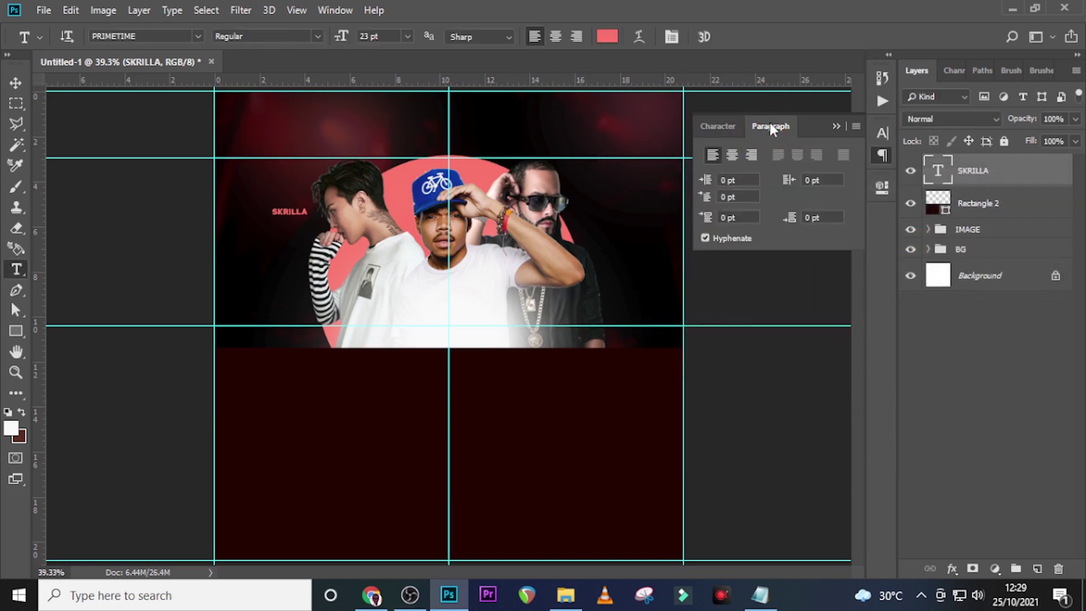
left_click(752, 155)
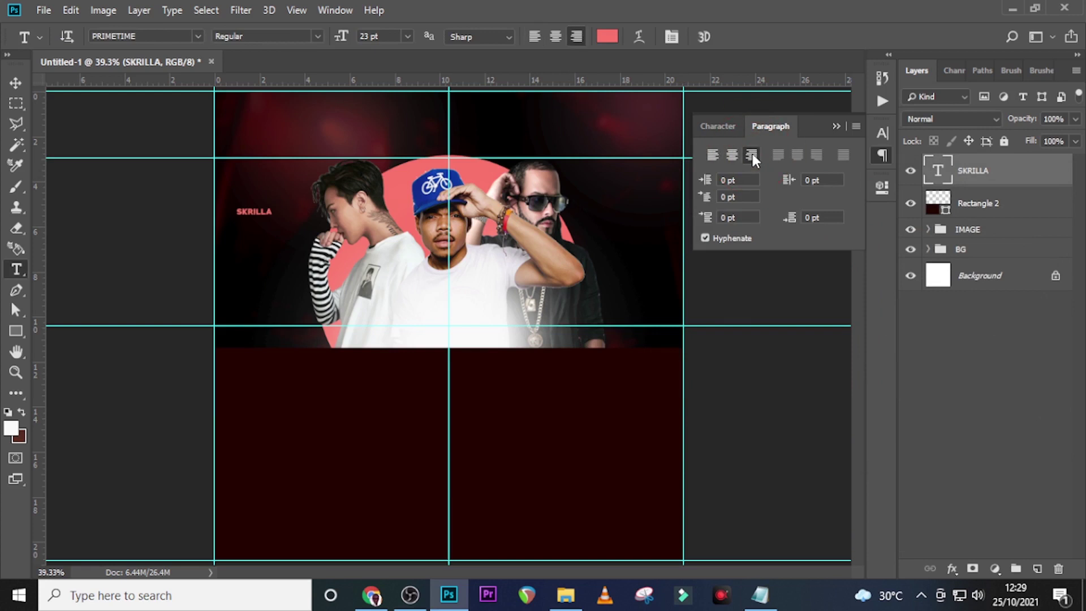
key("v")
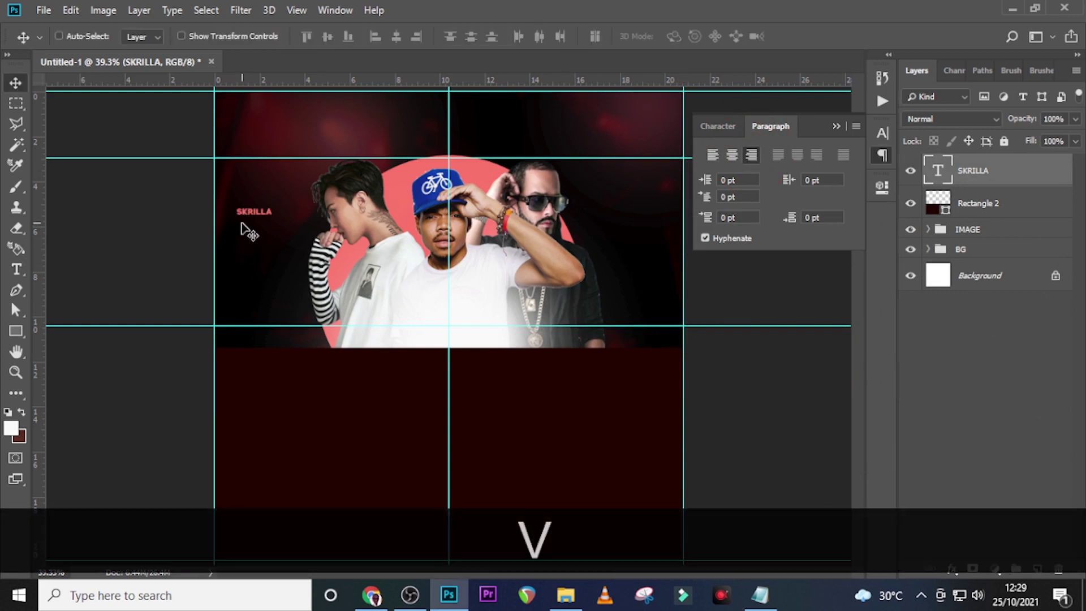
left_click_drag(244, 220, 263, 185)
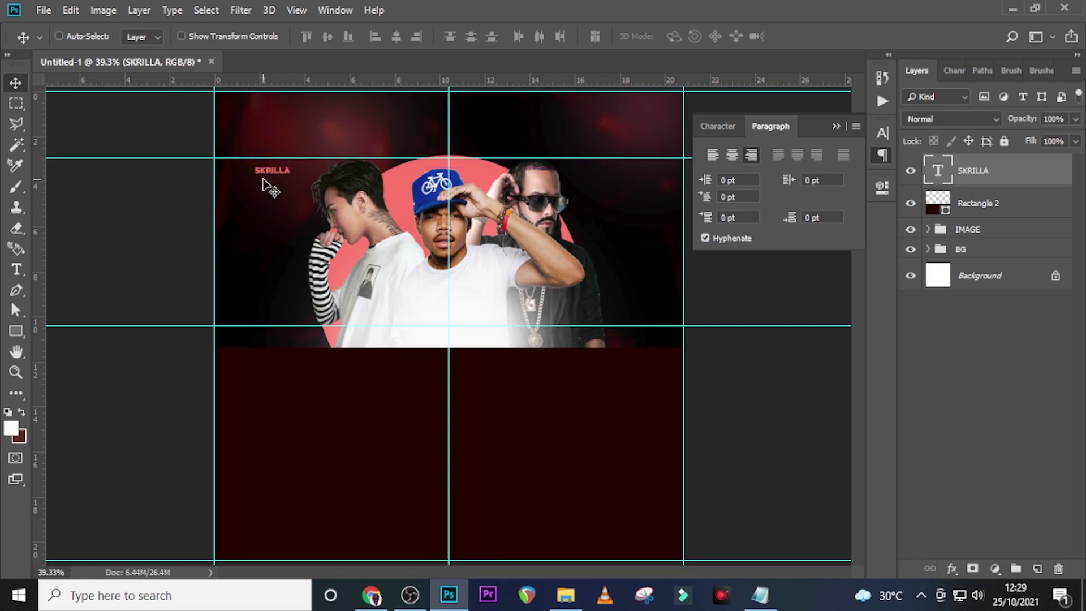
key("shift+Right")
key("shift+Right")
key("shift+Right")
Duplicate SKRILLA below itself, change the copy's text to Rapper, and turn off All Caps
key("ctrl+j")
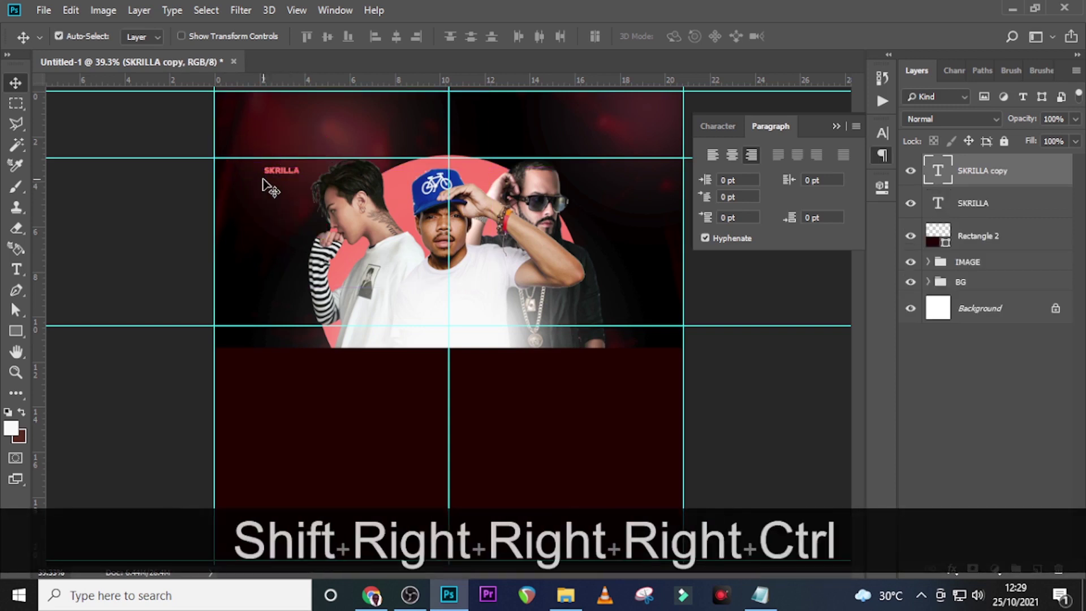
key("shift+Down")
key("shift+Down")
key("shift+Down")
key("shift+Down")
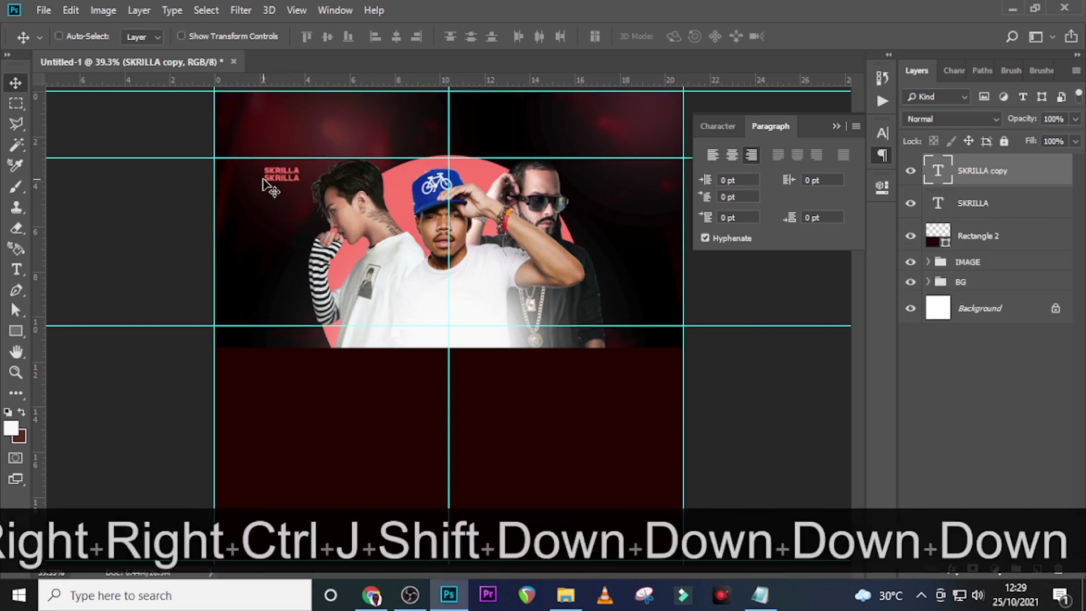
left_click(759, 594)
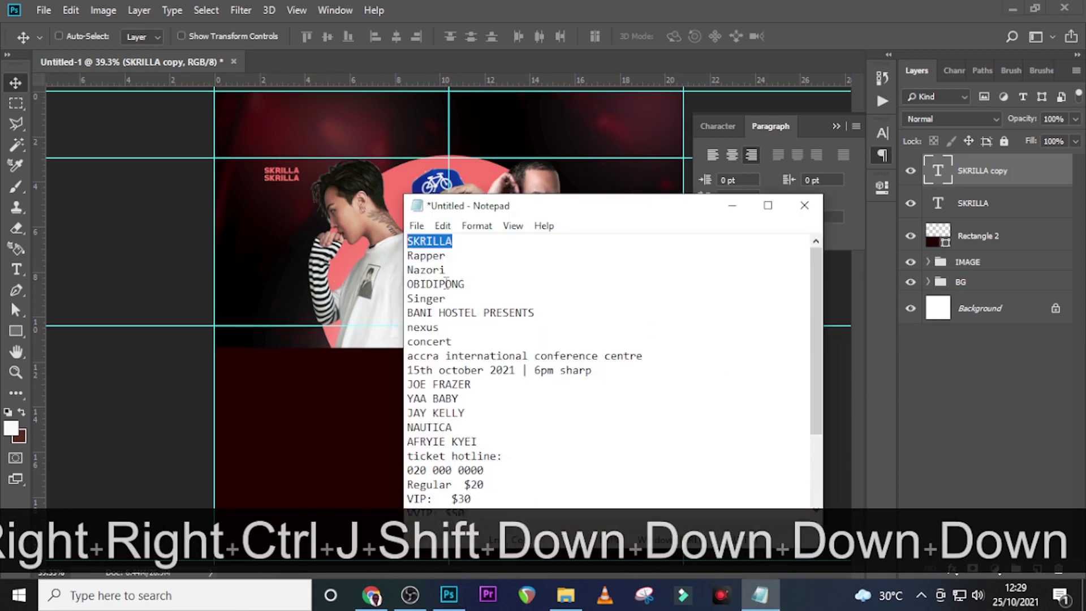
left_click_drag(453, 256, 380, 256)
key("ctrl+c")
left_click(466, 7)
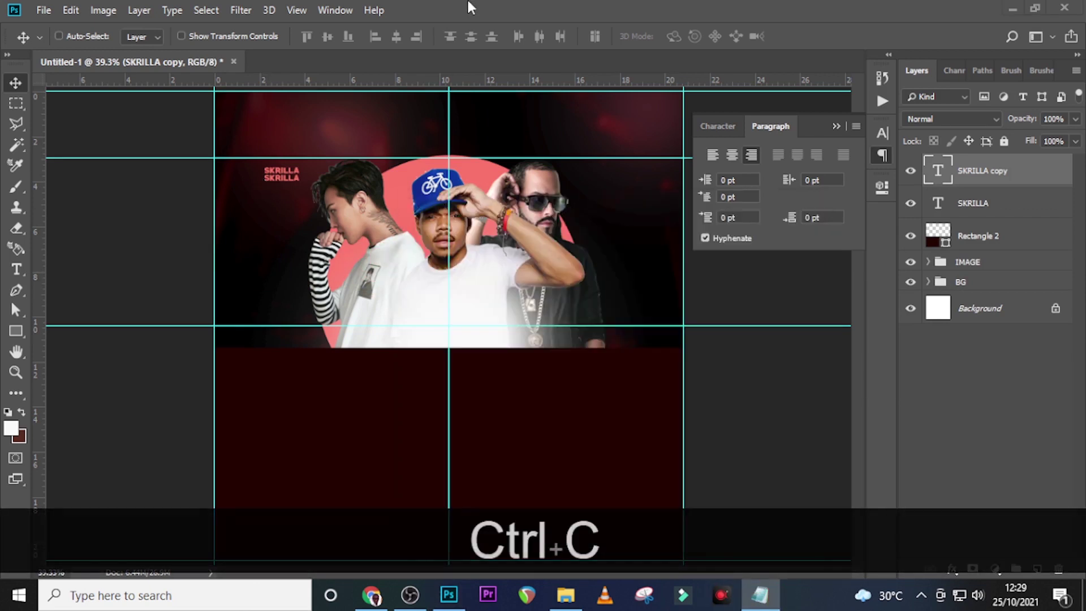
key("ctrl+v")
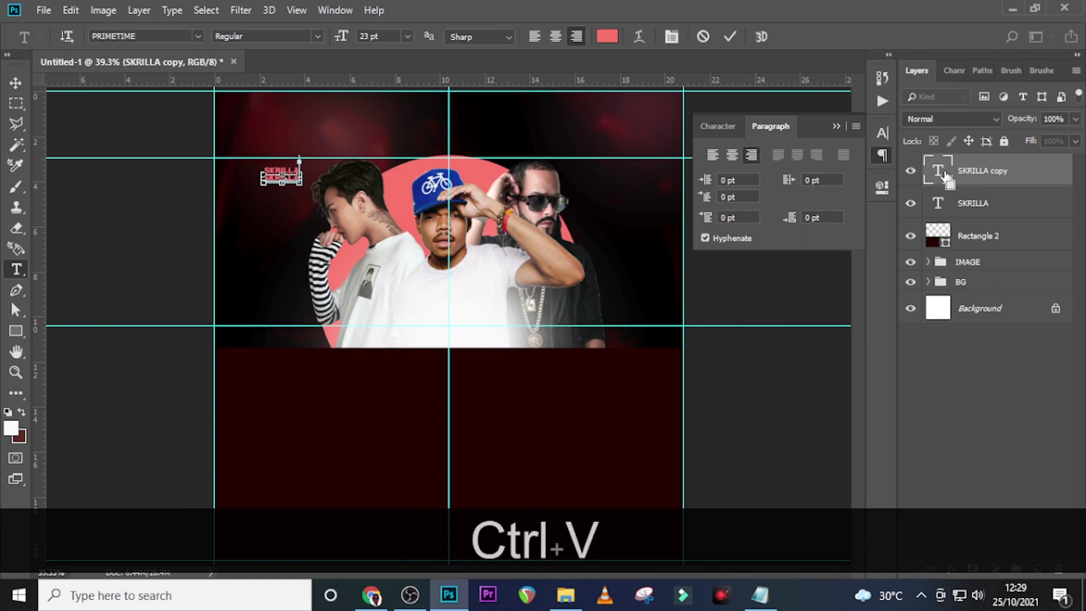
left_click(15, 83)
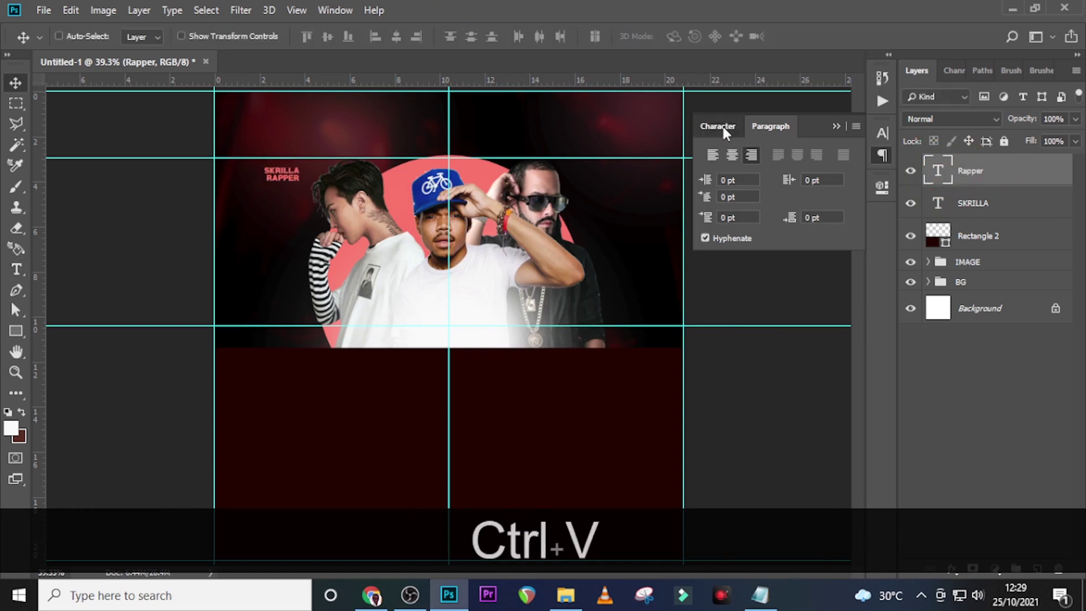
left_click(718, 127)
left_click(750, 253)
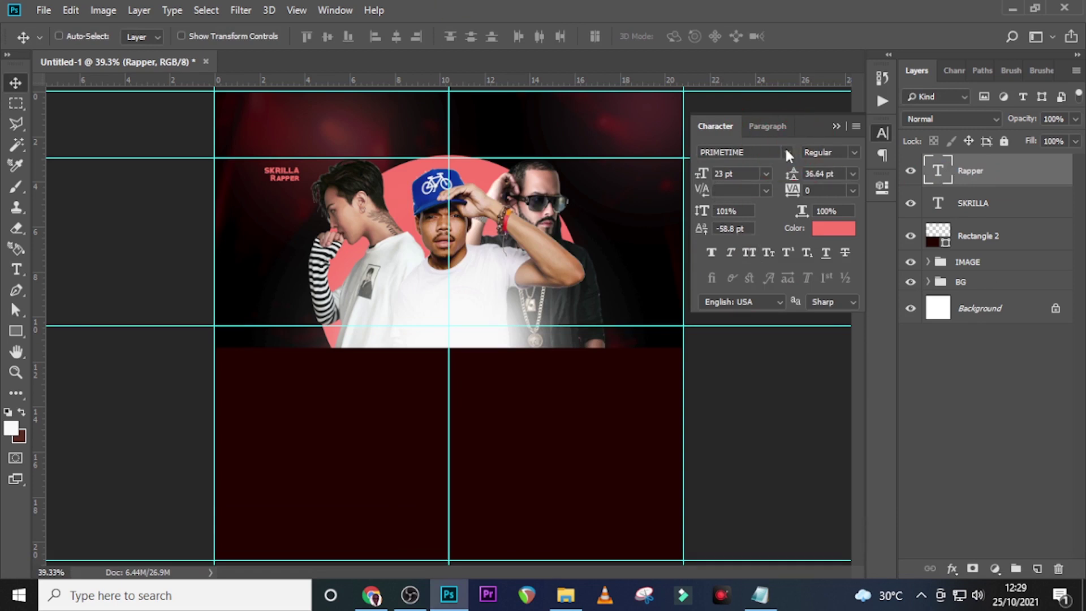
Make Rapper white (ffffff) Raleway, then shift both SKRILLA and Rapper right
left_click(785, 151)
left_click(758, 276)
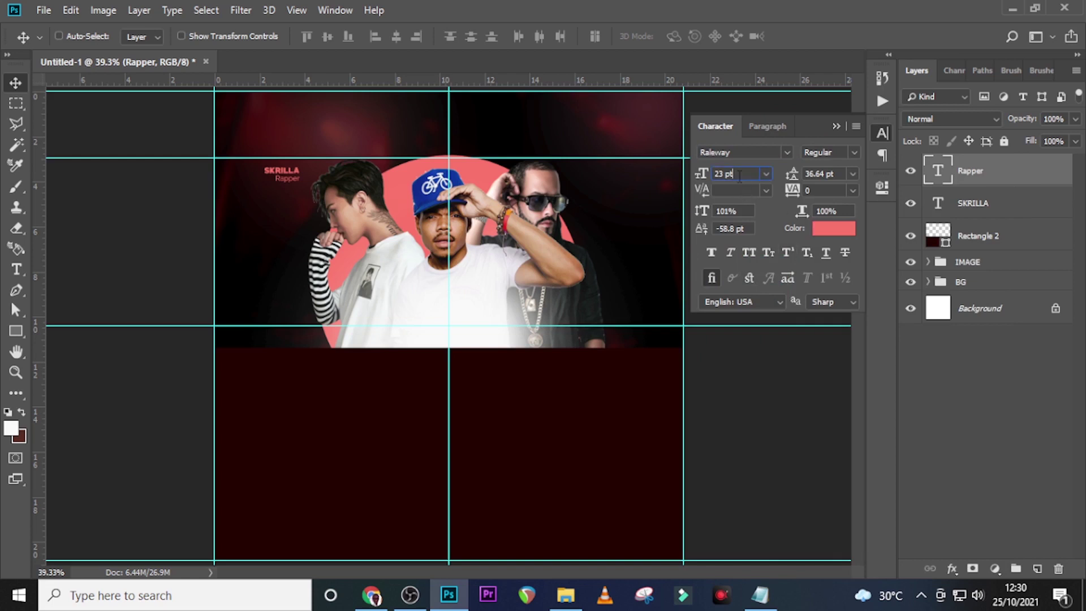
left_click(834, 227)
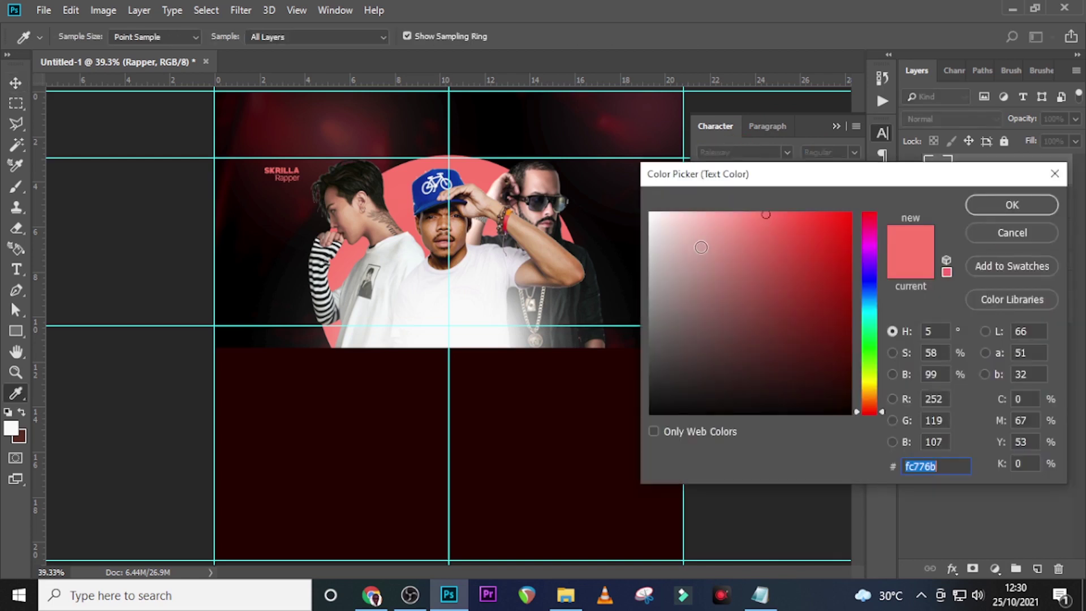
type("ffffff")
left_click(1009, 204)
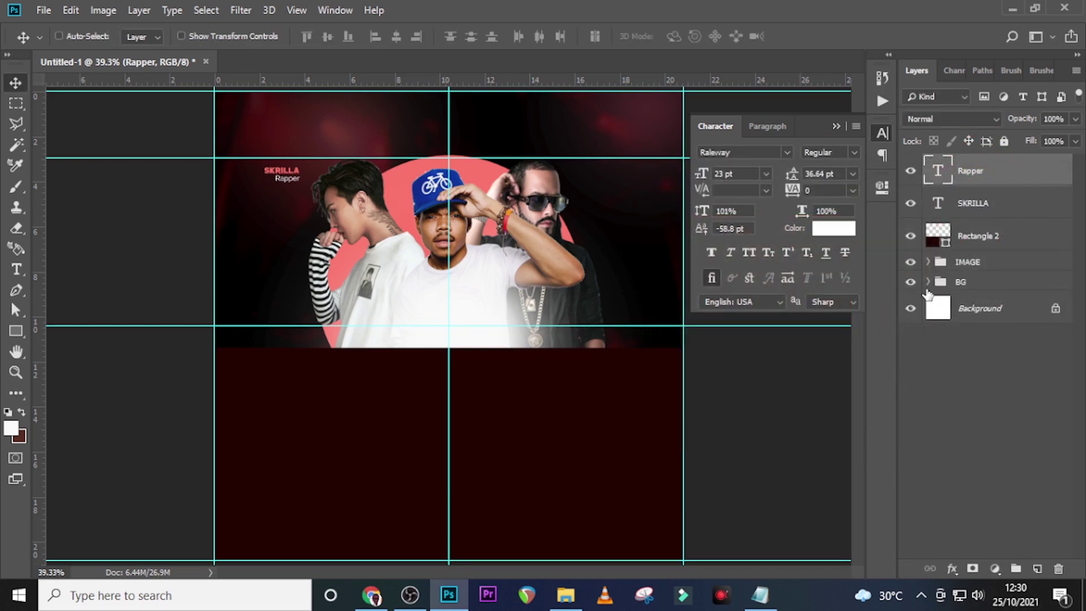
key("Up")
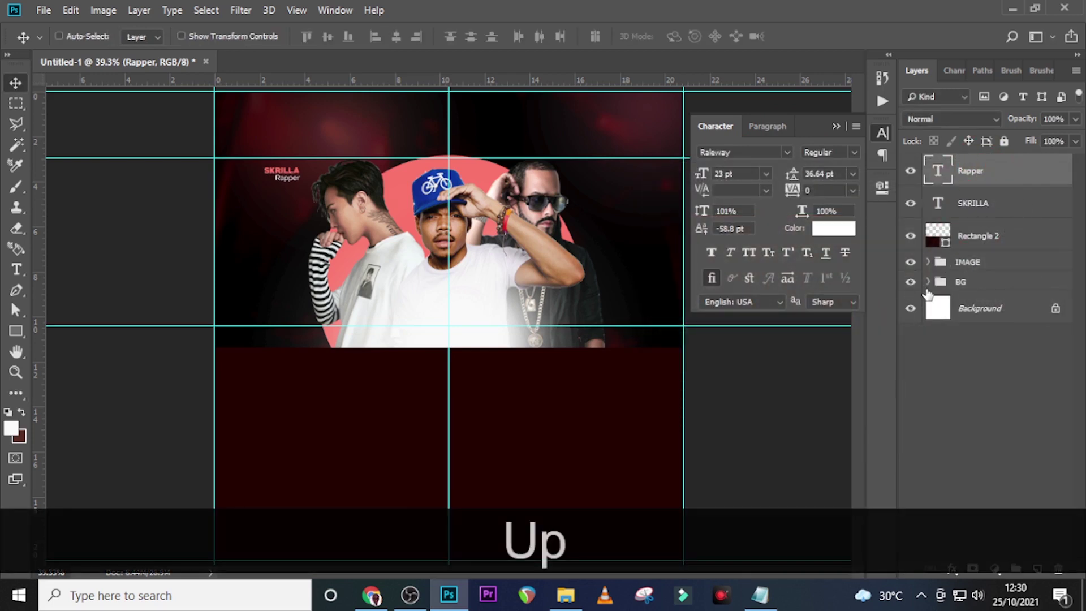
key("Down")
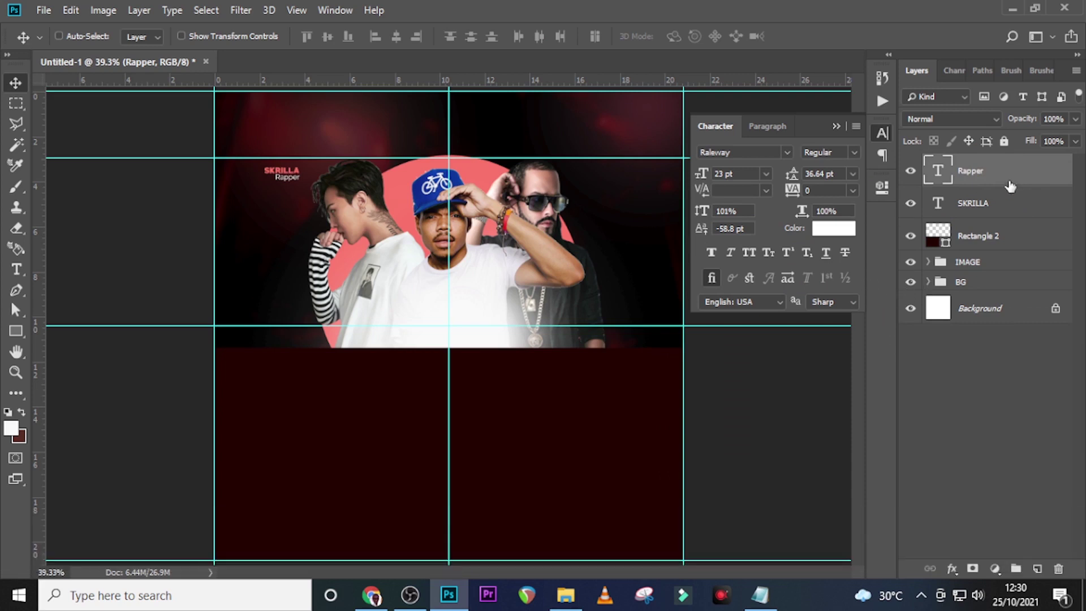
left_click(971, 213, "ctrl")
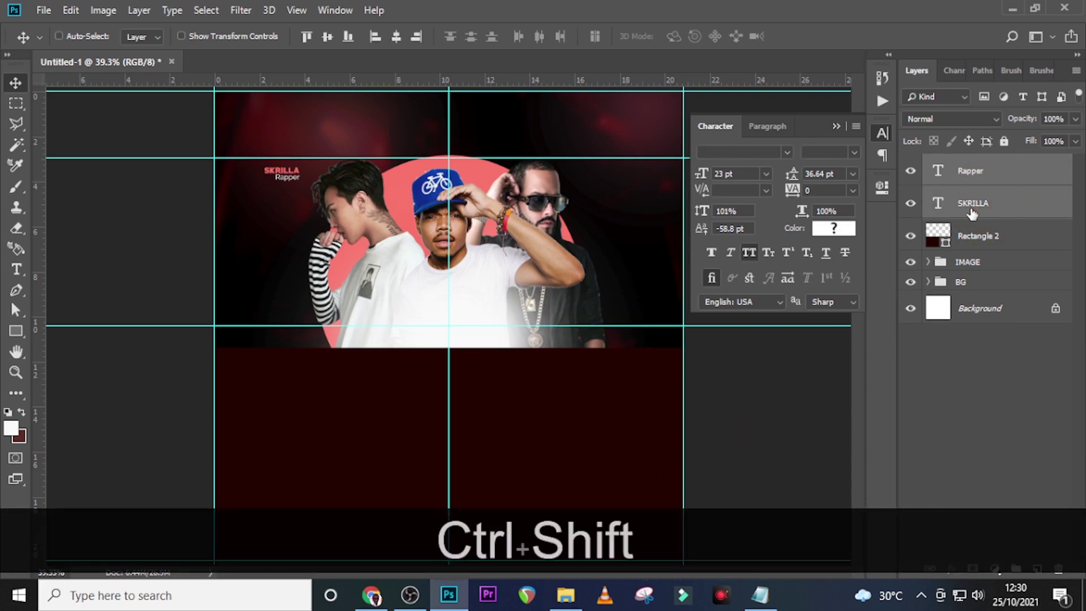
key("ctrl+shift+Right")
key("ctrl+shift+Right")
key("ctrl+shift+Right")
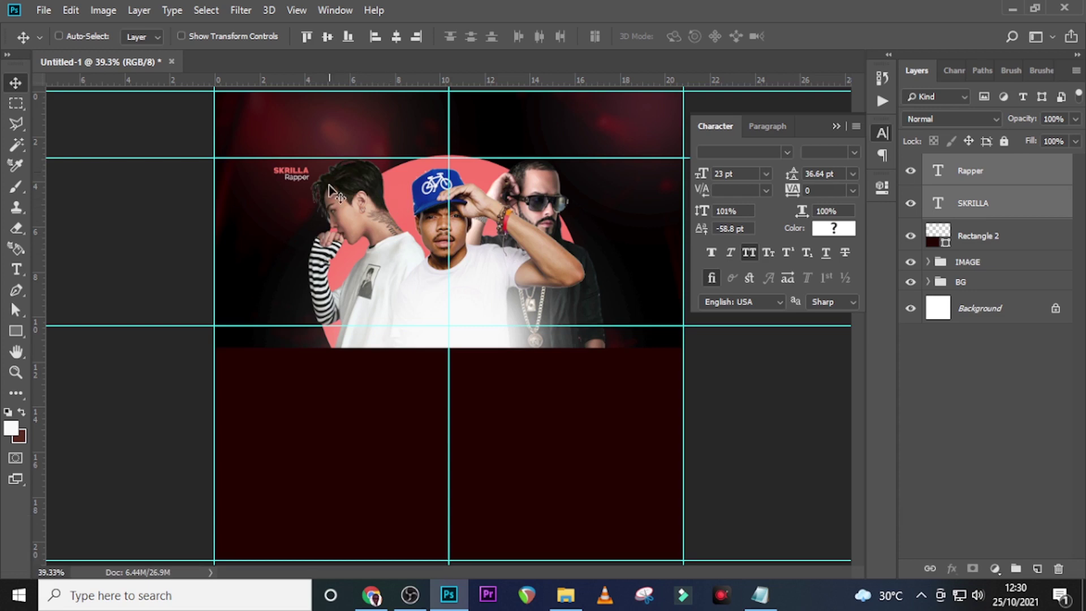
Select the left artist's outline on pngegg (47) and open Select and Mask
left_click(928, 262)
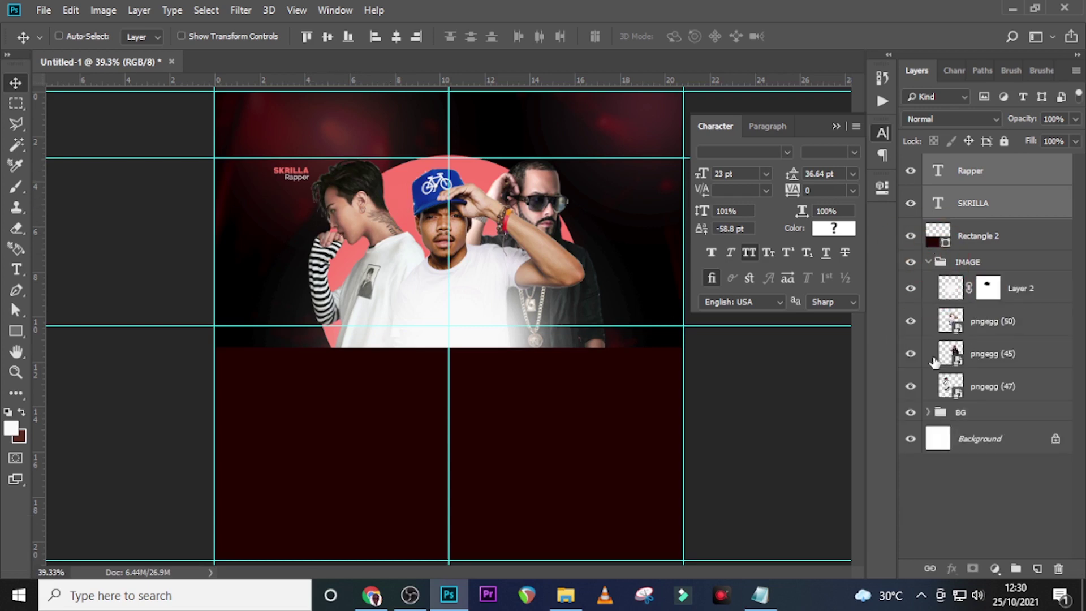
left_click(911, 387)
left_click(910, 387)
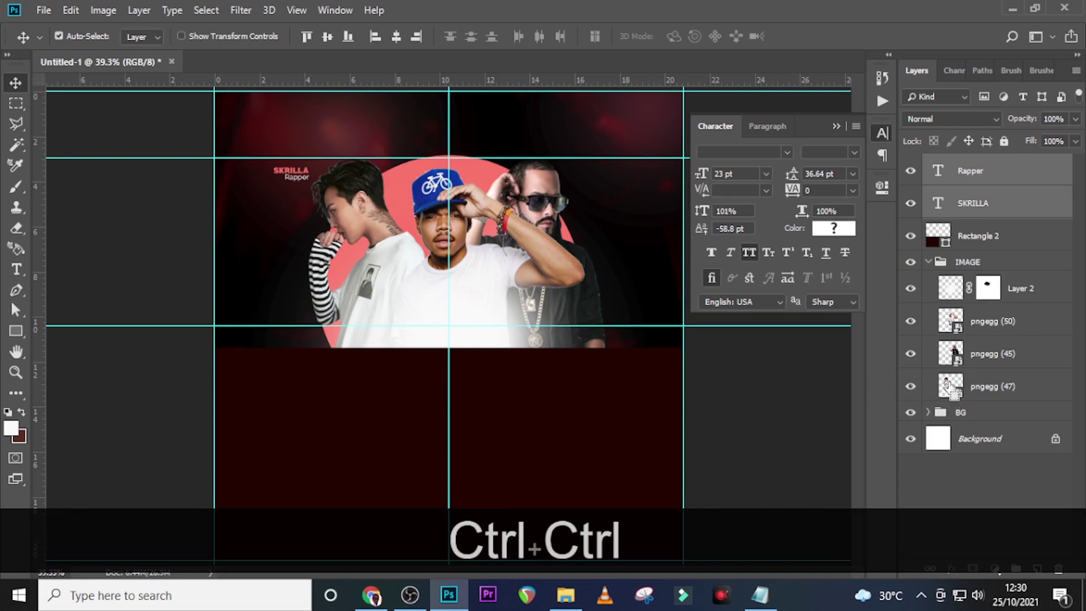
left_click(950, 387, "ctrl")
left_click(993, 387)
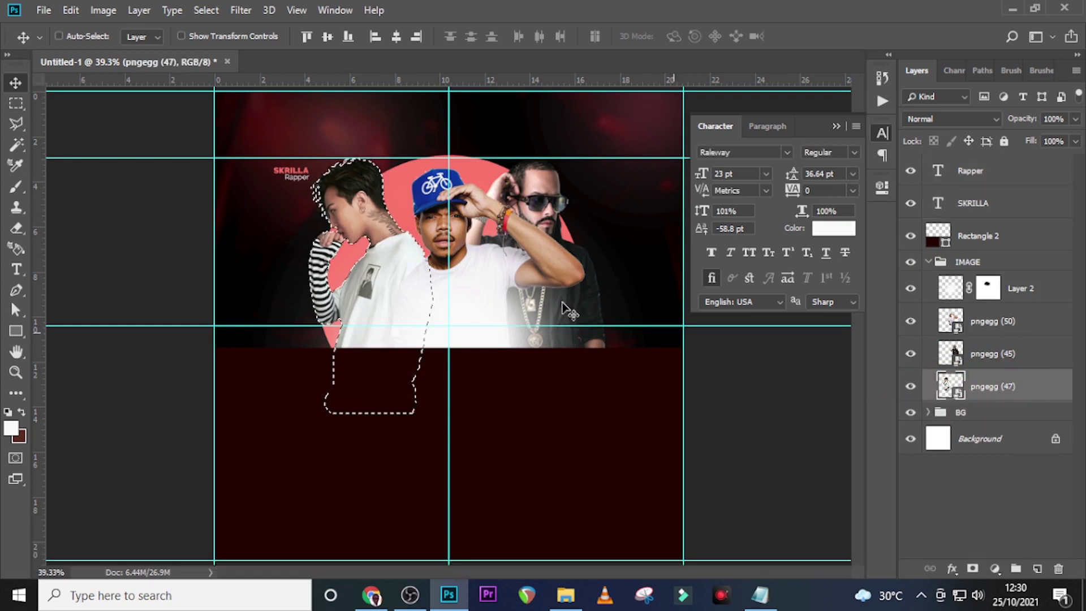
left_click(205, 11)
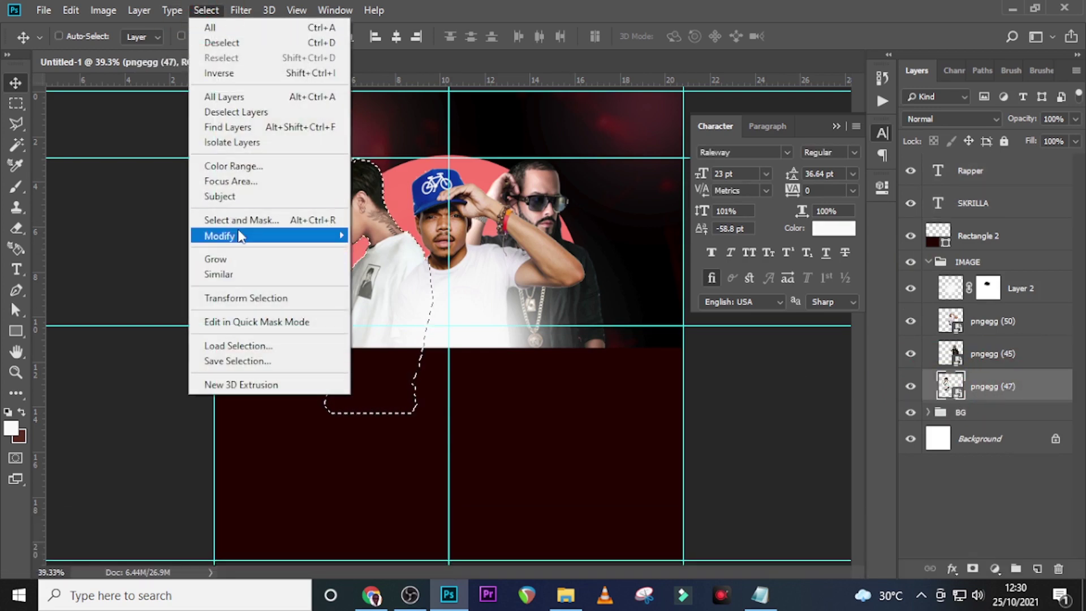
left_click(241, 221)
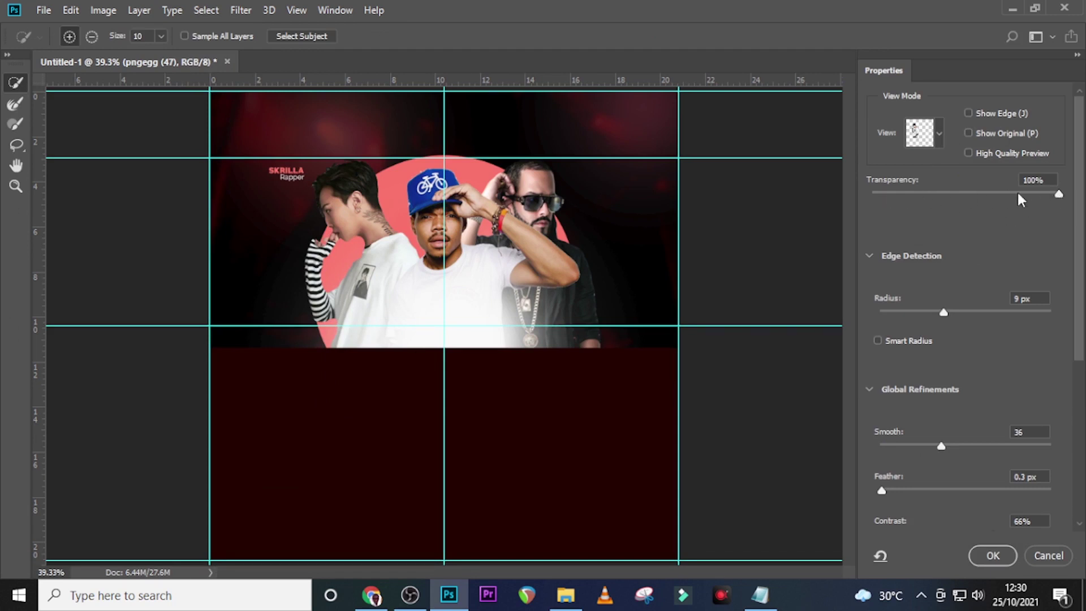
Refine the edge with radius 8 px, Smooth 27, Contrast 39%, Decontaminate Colors, output as masked layer
left_click_drag(943, 314, 899, 315)
scroll(956, 347, "down", 1)
scroll(903, 378, "down", 1)
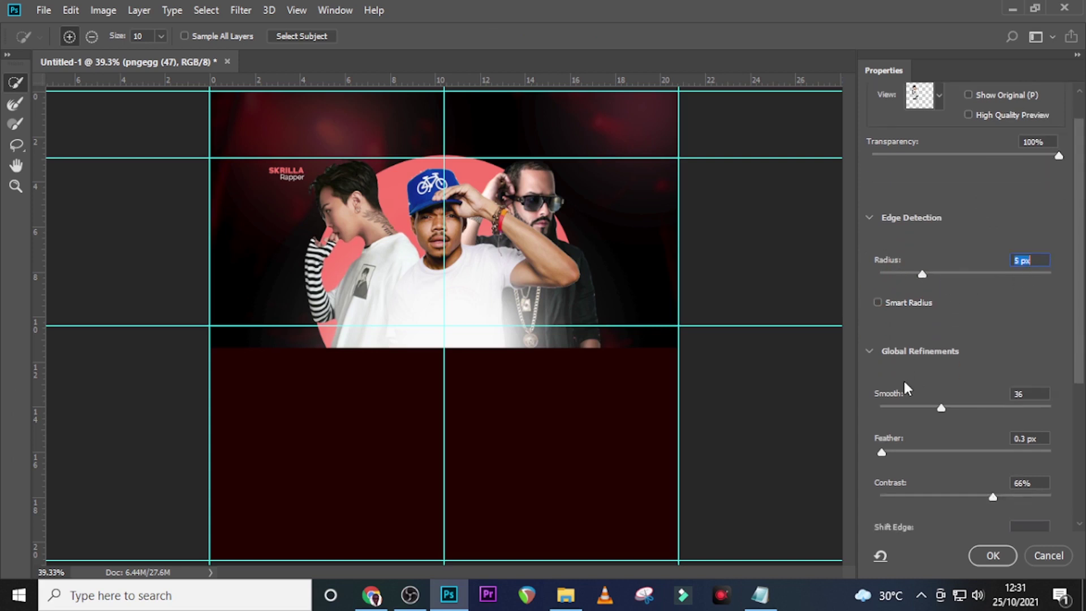
left_click_drag(941, 408, 927, 412)
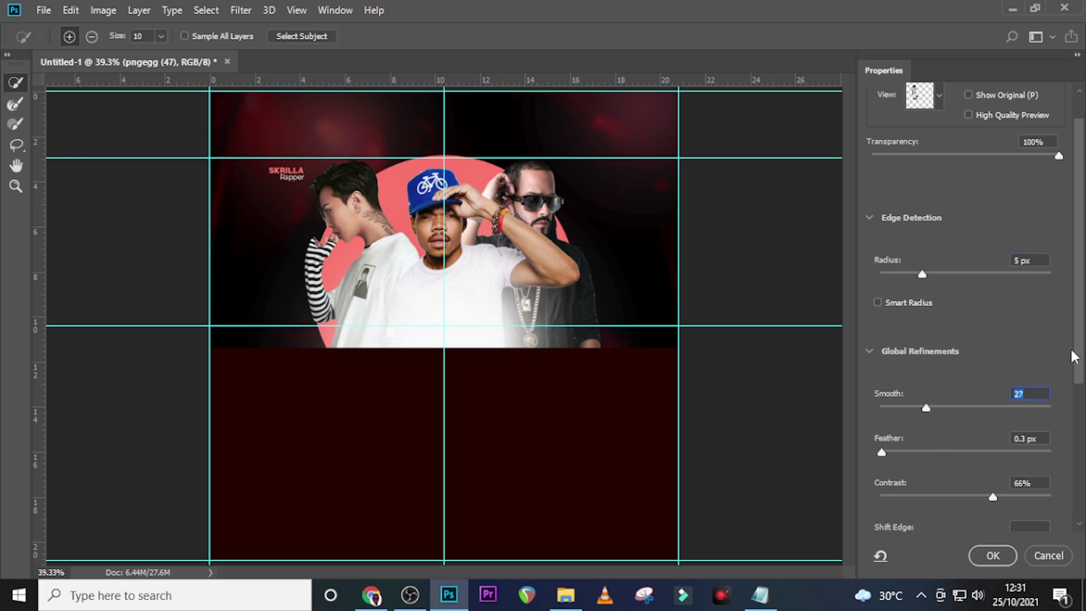
scroll(1074, 356, "down", 6)
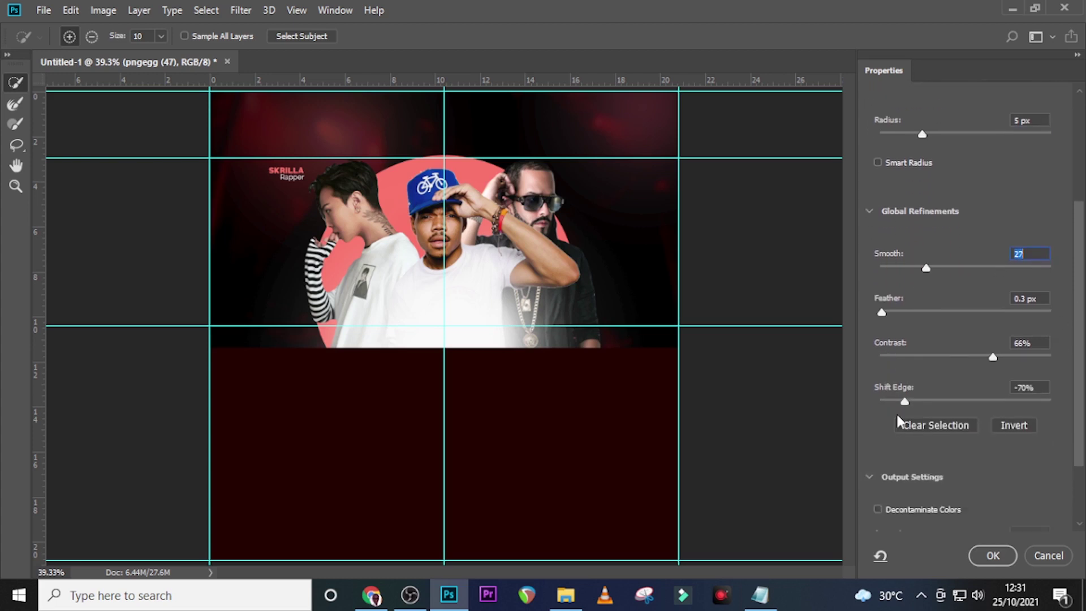
left_click(903, 400)
left_click_drag(992, 356, 946, 357)
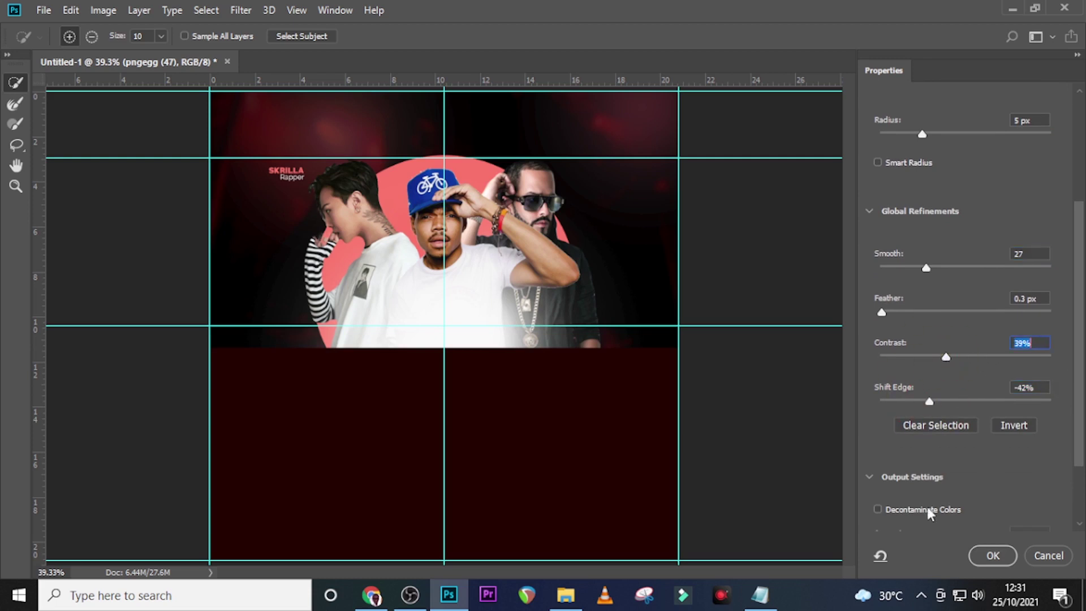
scroll(925, 492, "down", 2)
left_click(877, 446)
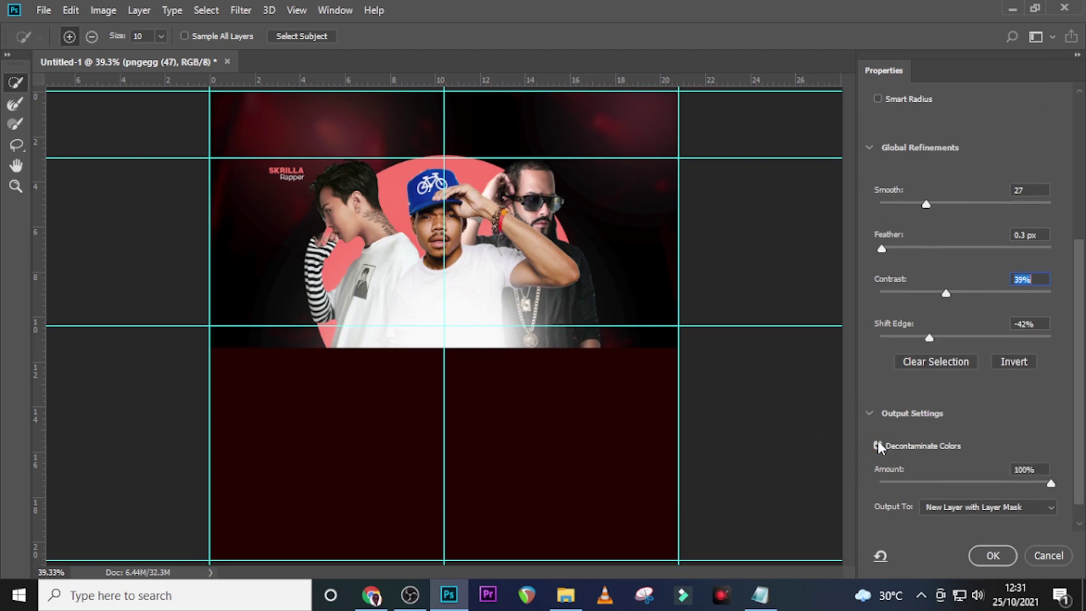
scroll(913, 443, "down", 1)
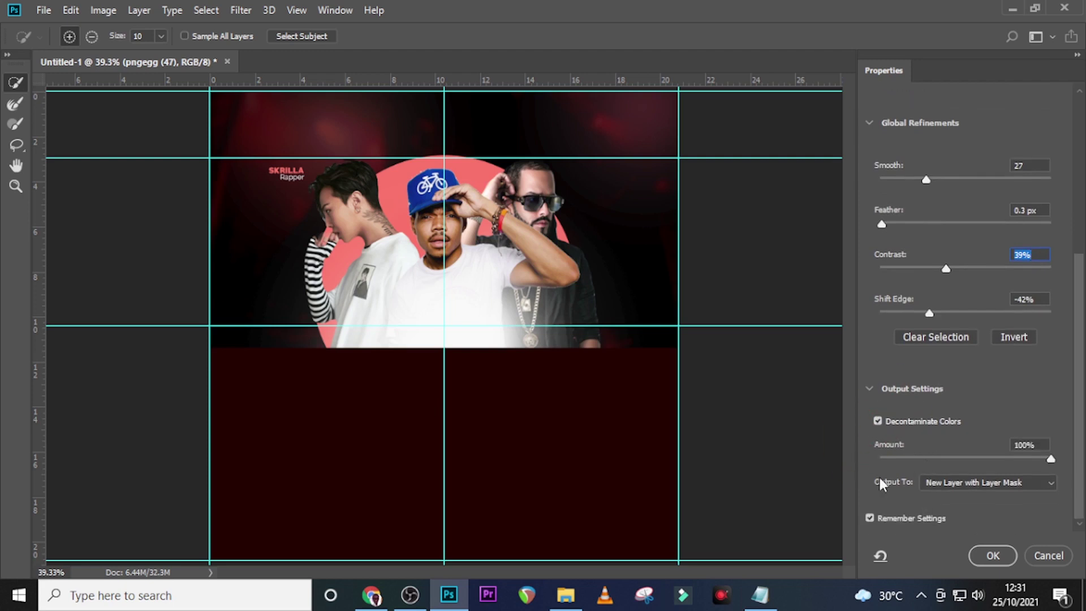
left_click(991, 557)
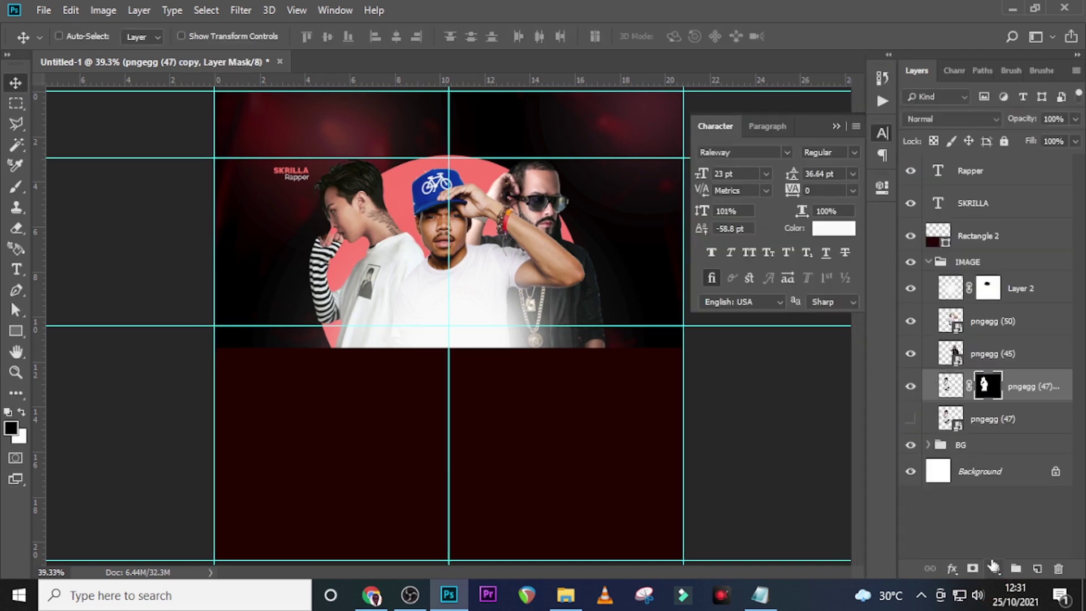
Delete the original pngegg (47) layer and convert its masked copy to a smart object
left_click(994, 423)
key("Delete")
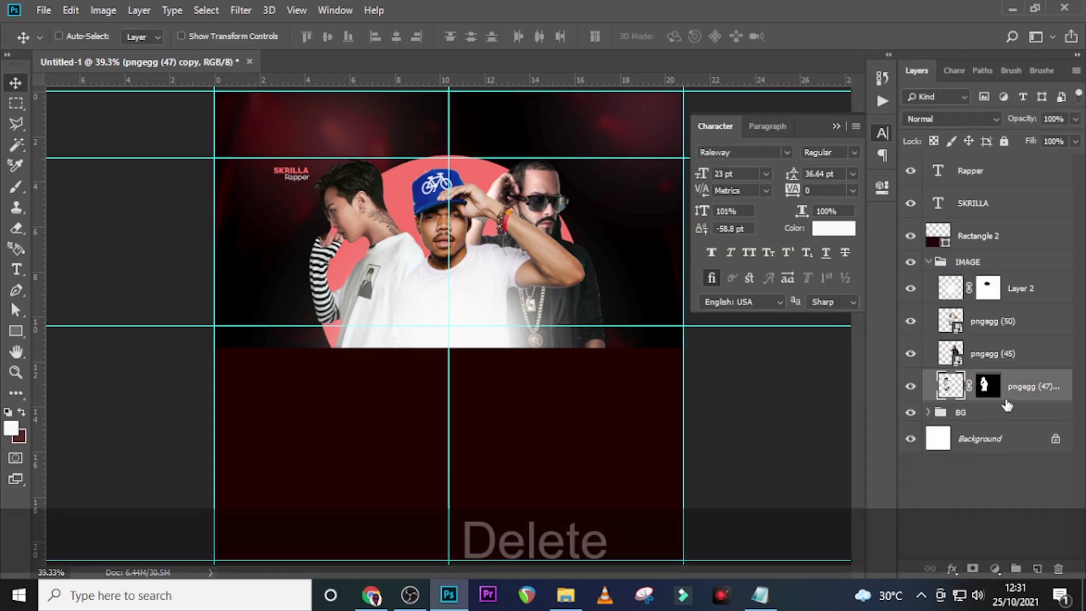
right_click(1026, 389)
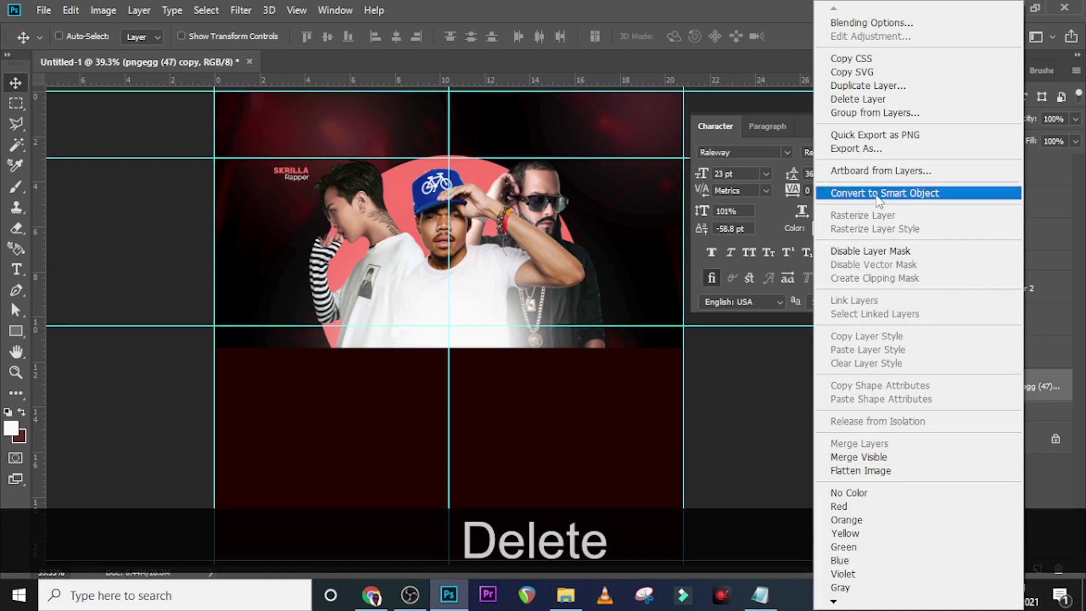
left_click(880, 193)
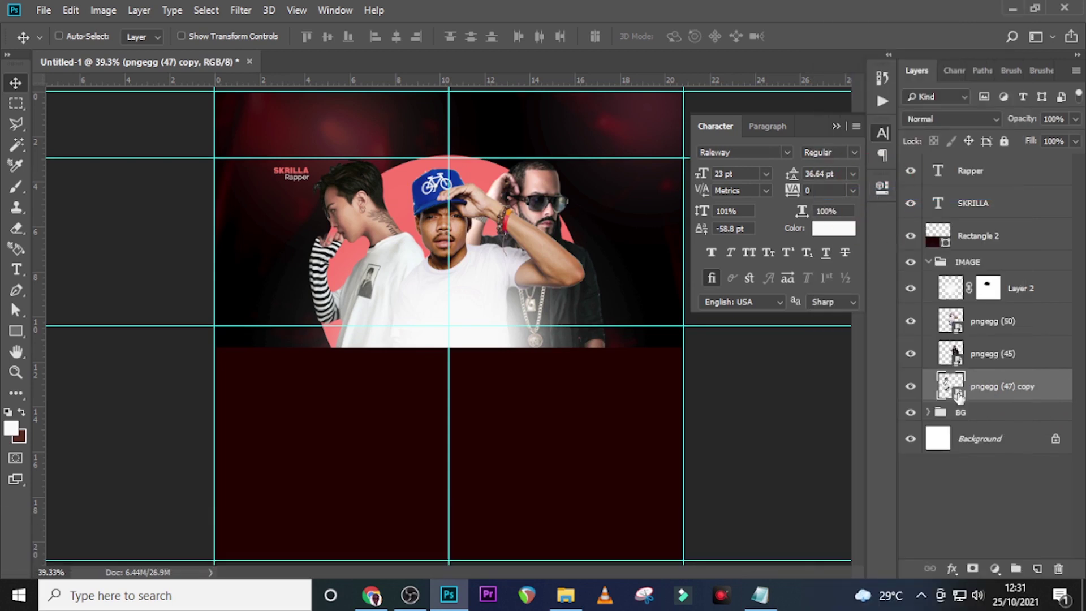
Collapse the Character panel and IMAGE group, then select the SKRILLA and Rapper layers
left_click(838, 126)
left_click(928, 261)
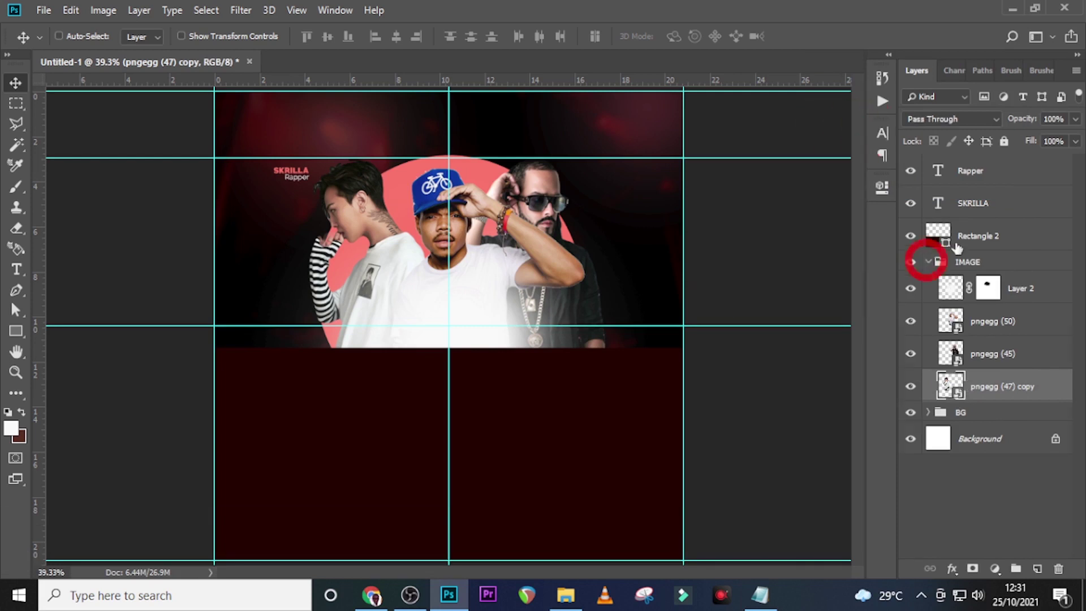
left_click(971, 203)
left_click(972, 172, "ctrl")
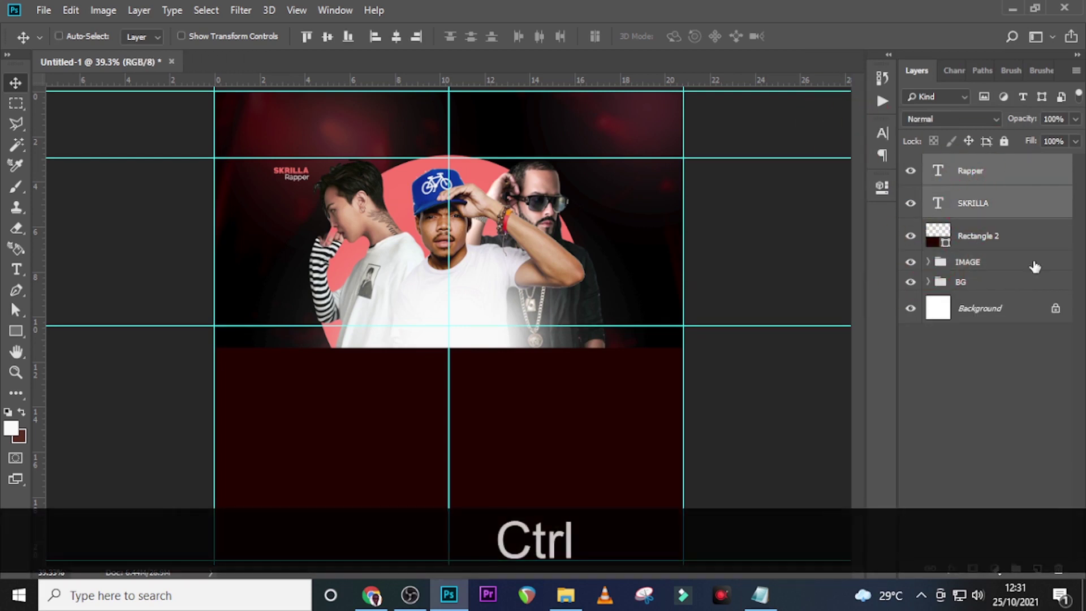
Group the SKRILLA and Rapper text layers and name the group SKRILLA
key("ctrl+g")
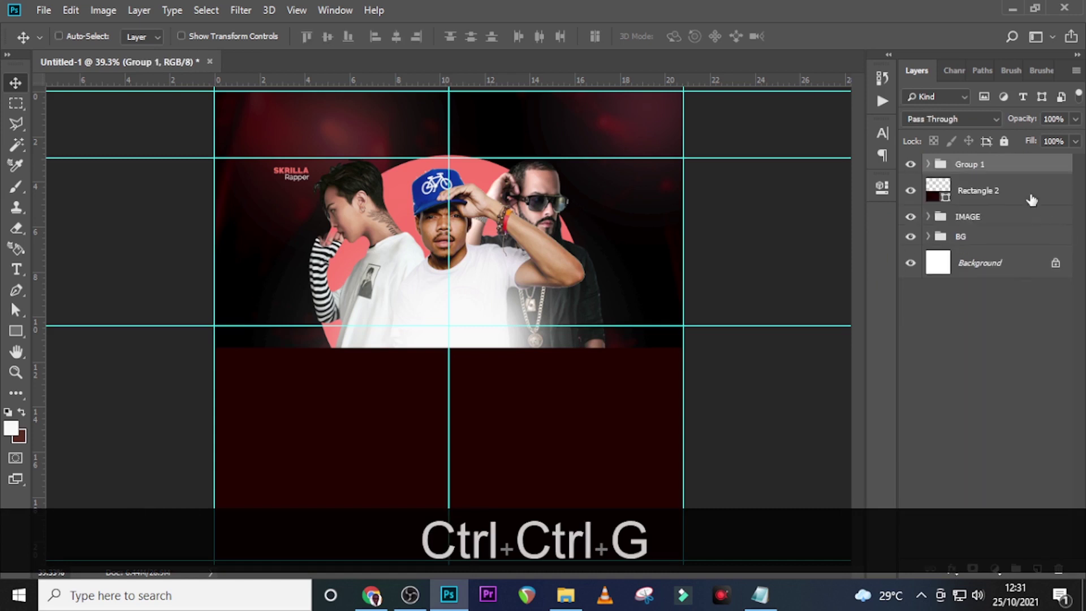
left_click(760, 595)
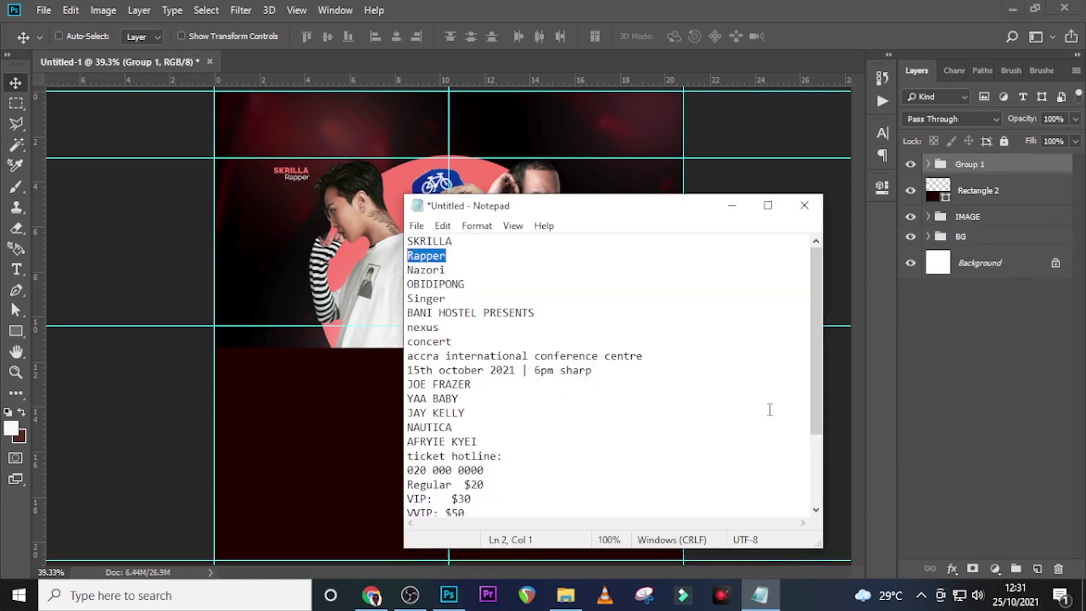
left_click_drag(471, 243, 351, 235)
key("ctrl+c")
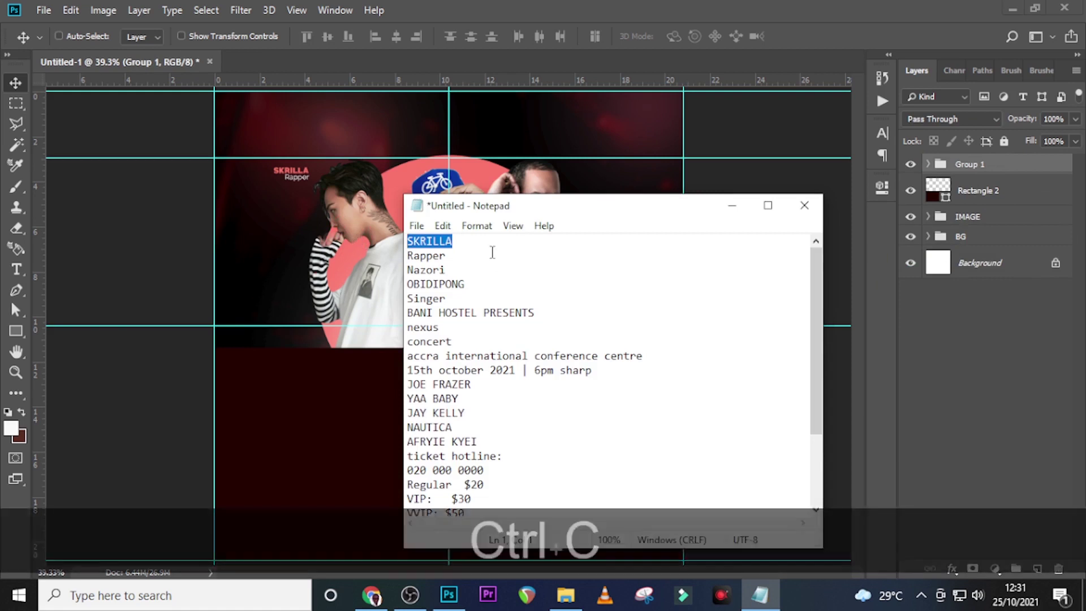
left_click(972, 167)
double_click(970, 165)
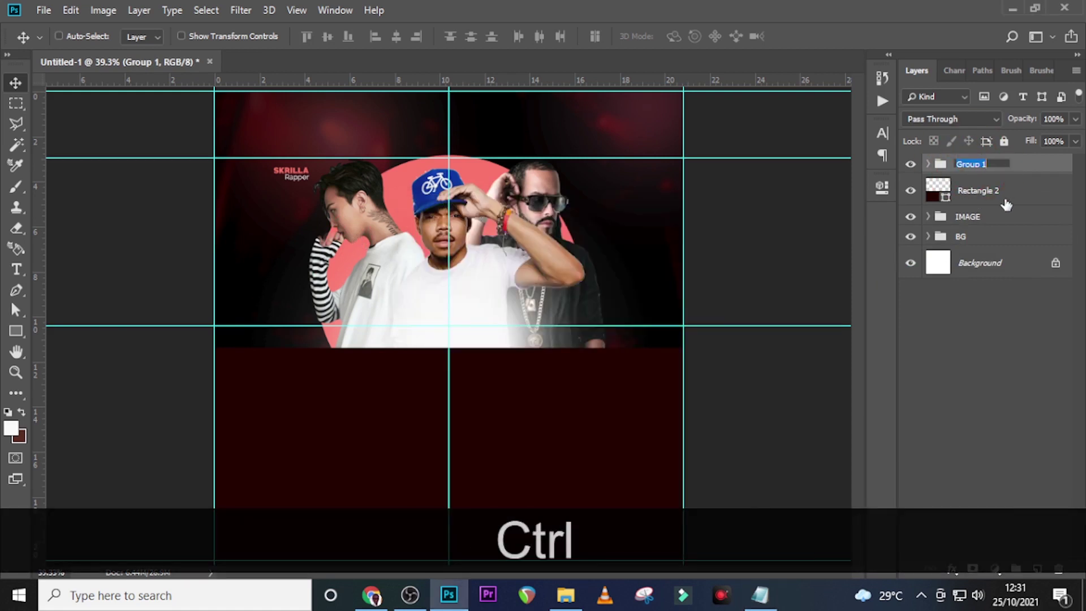
key("ctrl+v")
key("Return")
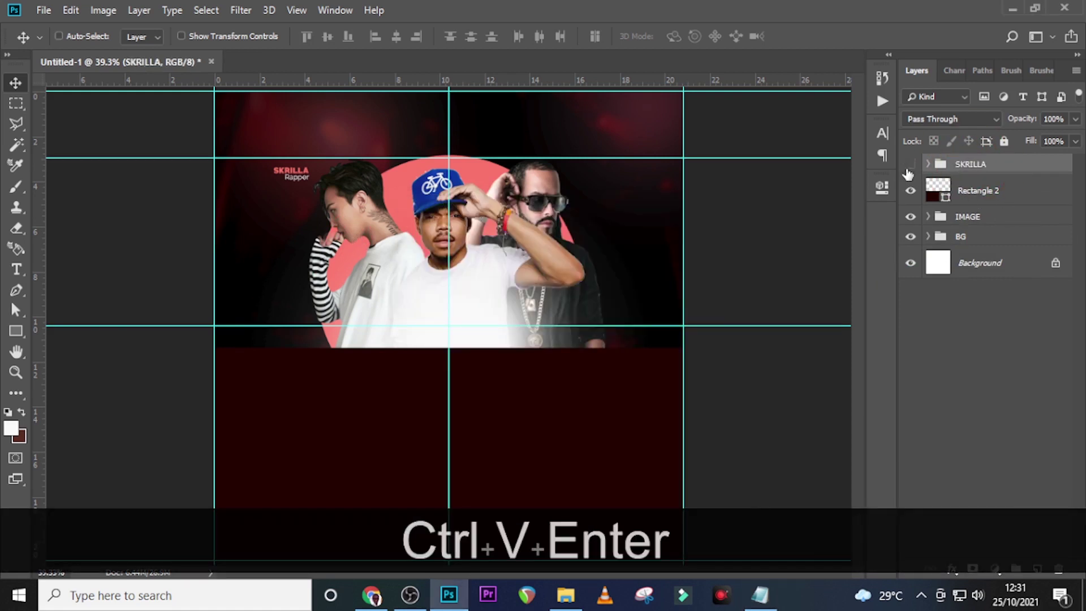
Duplicate the SKRILLA group and move the copy straight across above the right-hand artist
left_click(908, 167)
left_click(978, 168)
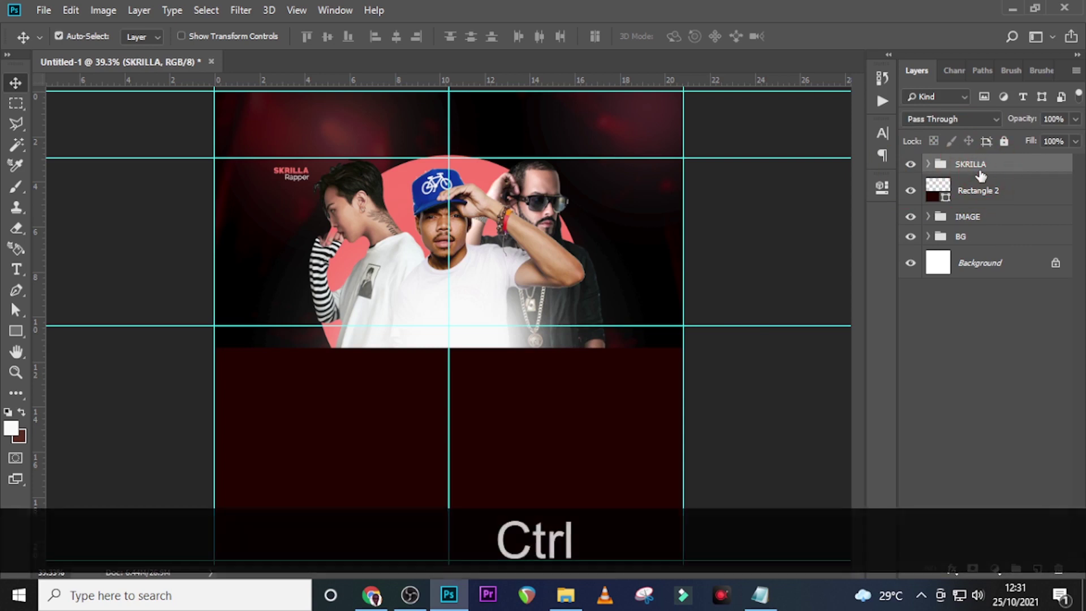
key("ctrl+j")
key("v")
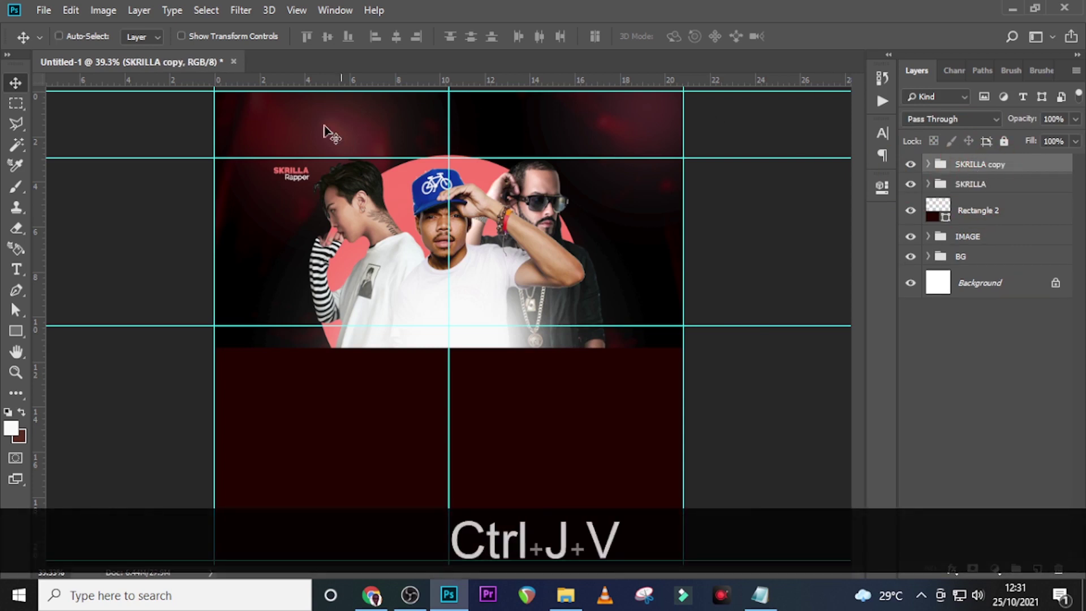
left_click_drag(289, 169, 576, 193)
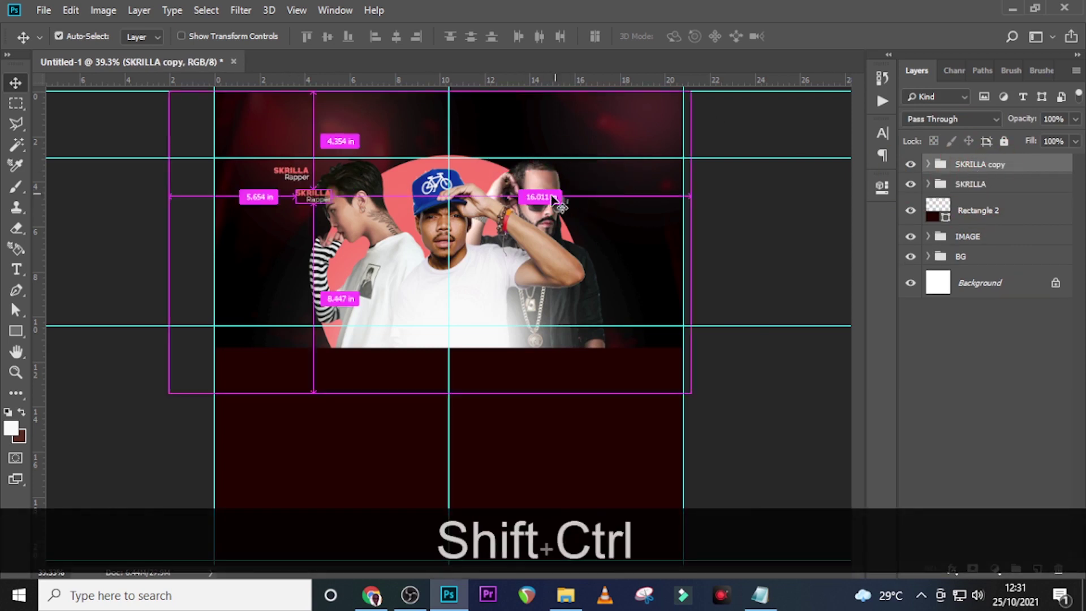
key("ctrl+z")
left_click_drag(302, 173, 595, 174)
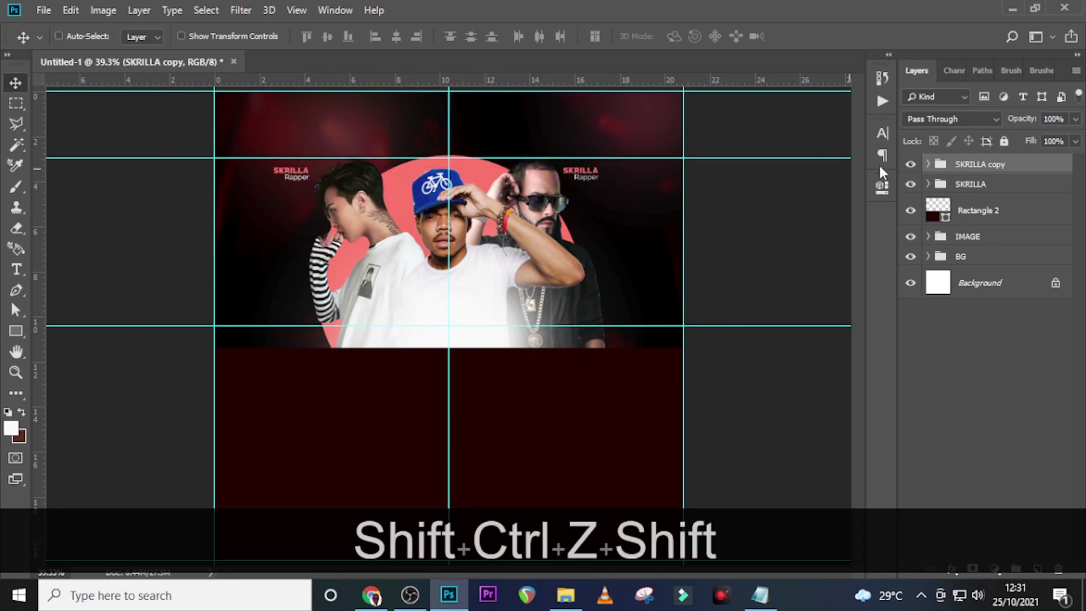
Expand the SKRILLA copy group and select the name Nazori in the artist list
left_click(928, 164)
left_click(760, 595)
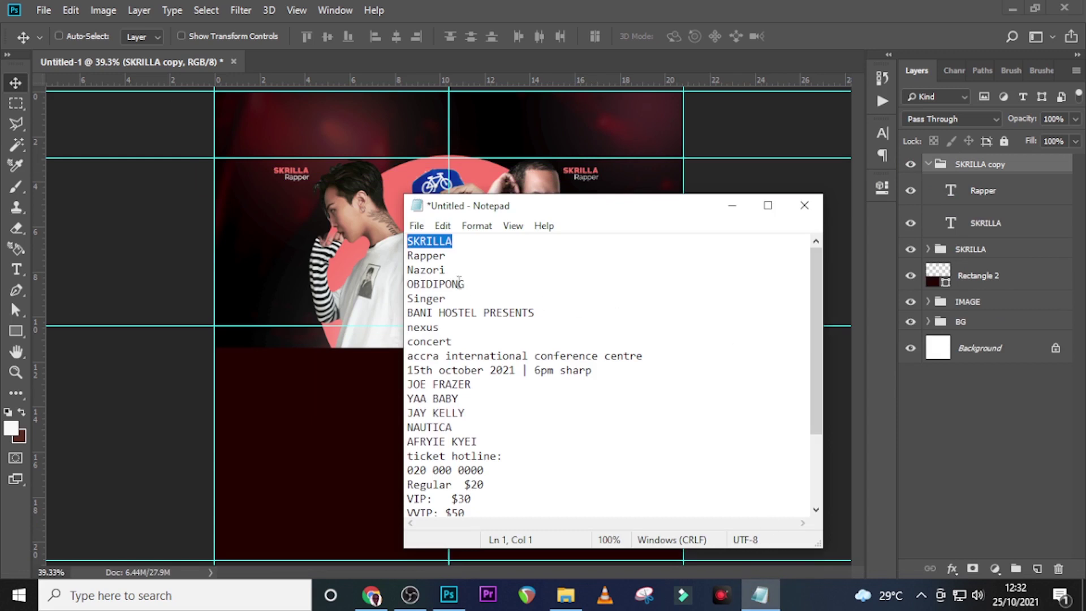
left_click_drag(448, 268, 395, 270)
Rename the copy group Nazori and change its name text to NAZORI
key("ctrl+c")
left_click(740, 8)
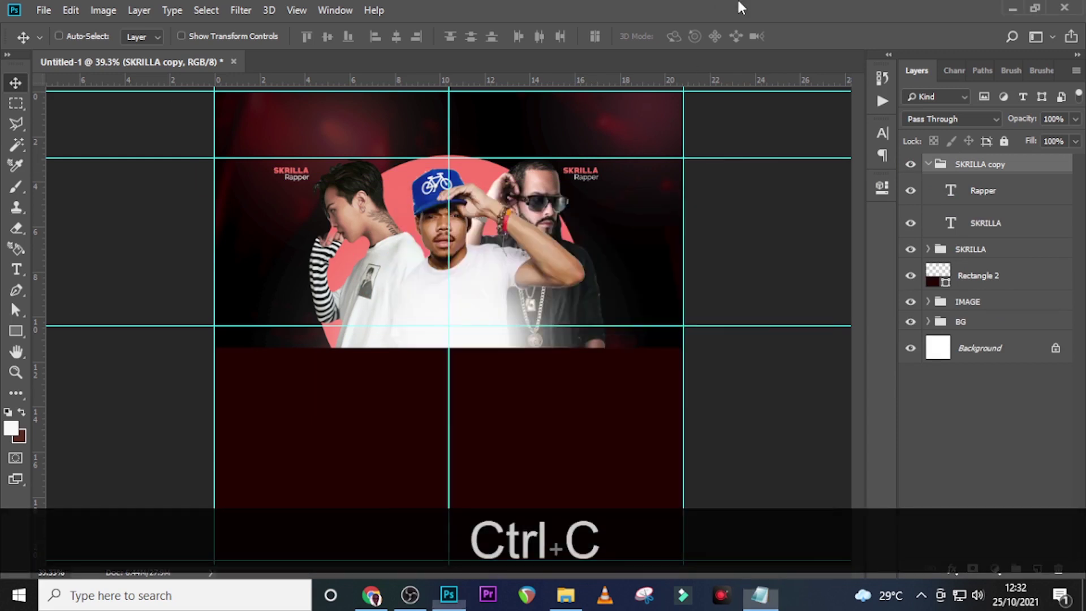
double_click(970, 165)
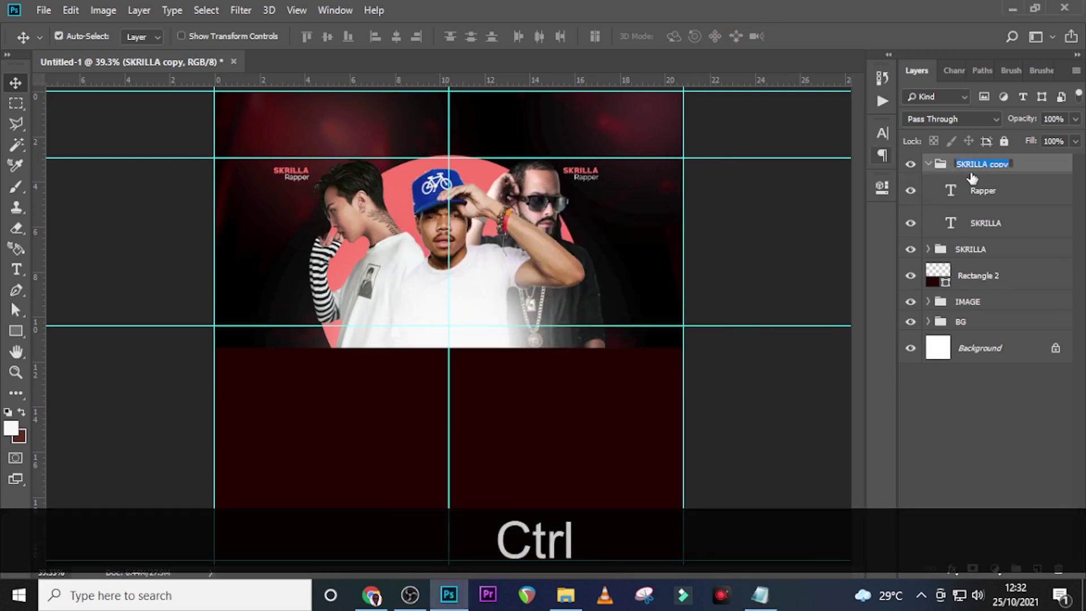
key("ctrl+v")
key("Return")
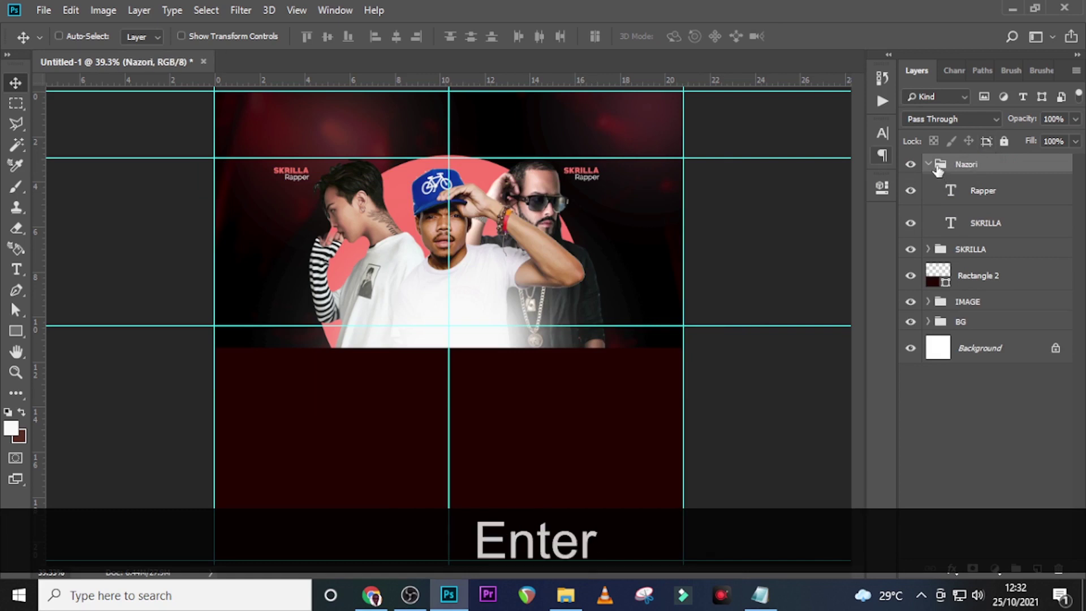
left_click(930, 164)
left_click(929, 164)
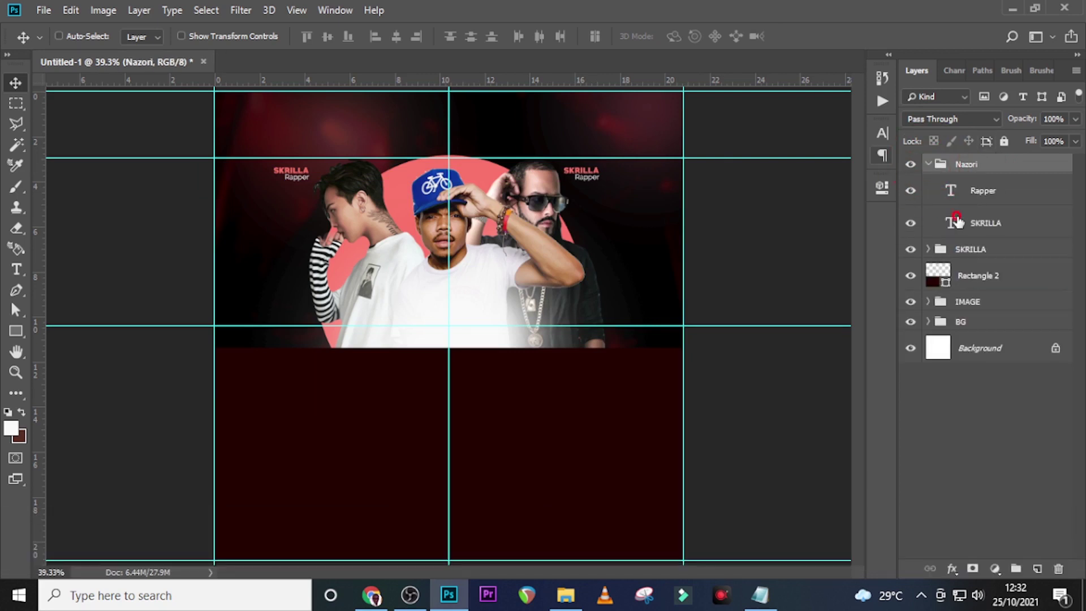
double_click(955, 222)
key("ctrl+v")
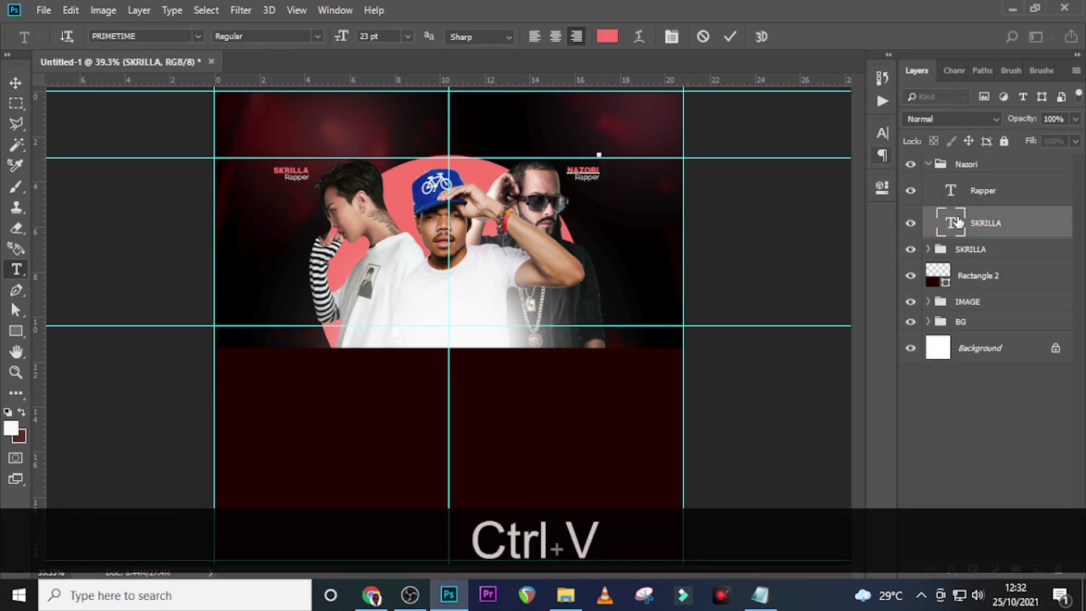
left_click(956, 220)
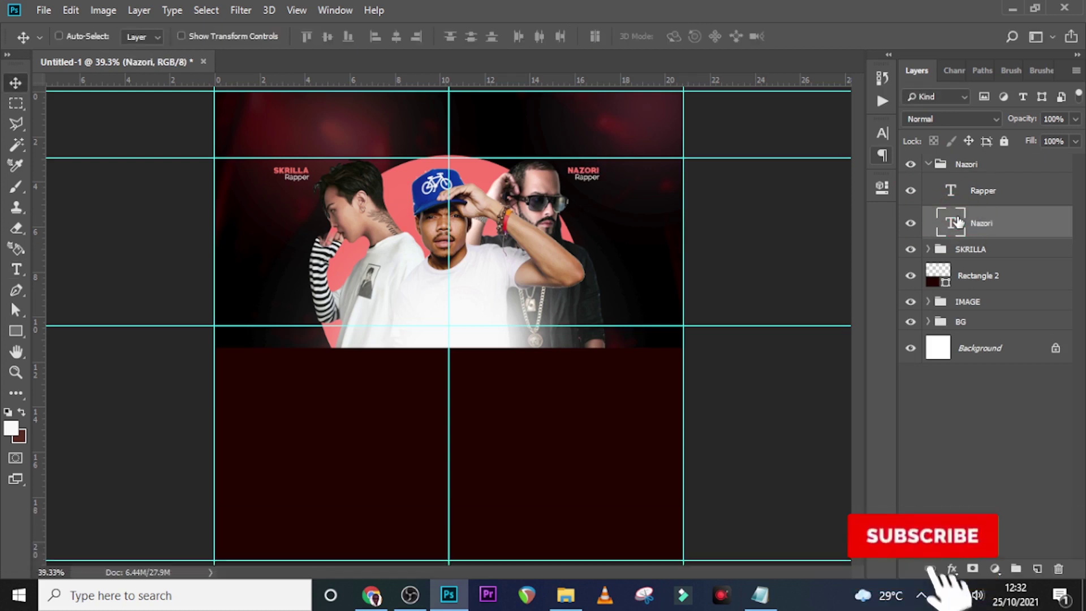
Left-align both the NAZORI and Rapper text layers in the Paragraph panel
left_click(883, 133)
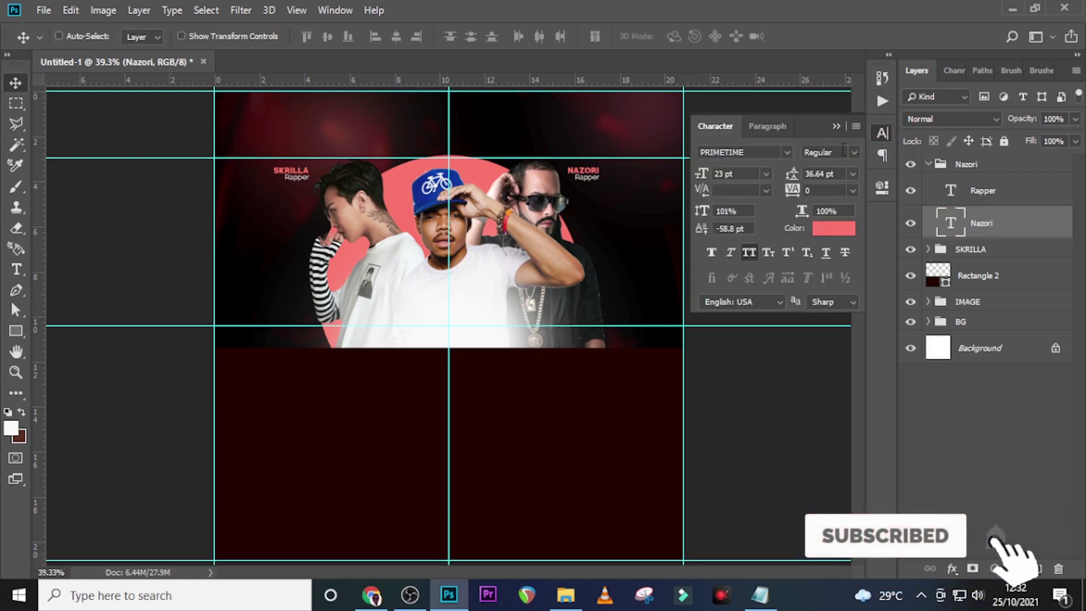
left_click(766, 125)
left_click(714, 156)
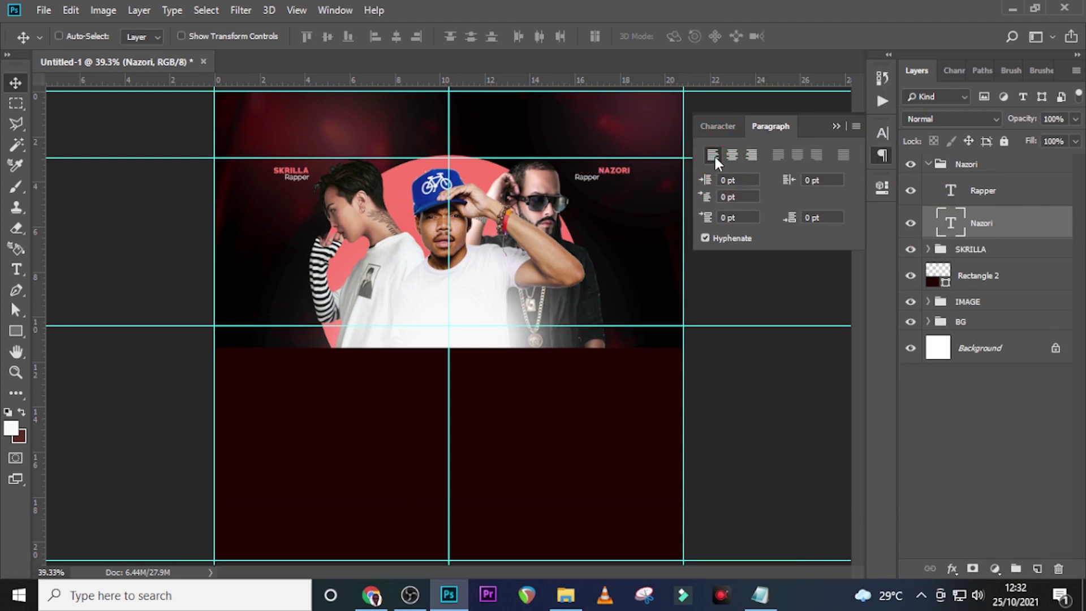
left_click(957, 229)
left_click(985, 192)
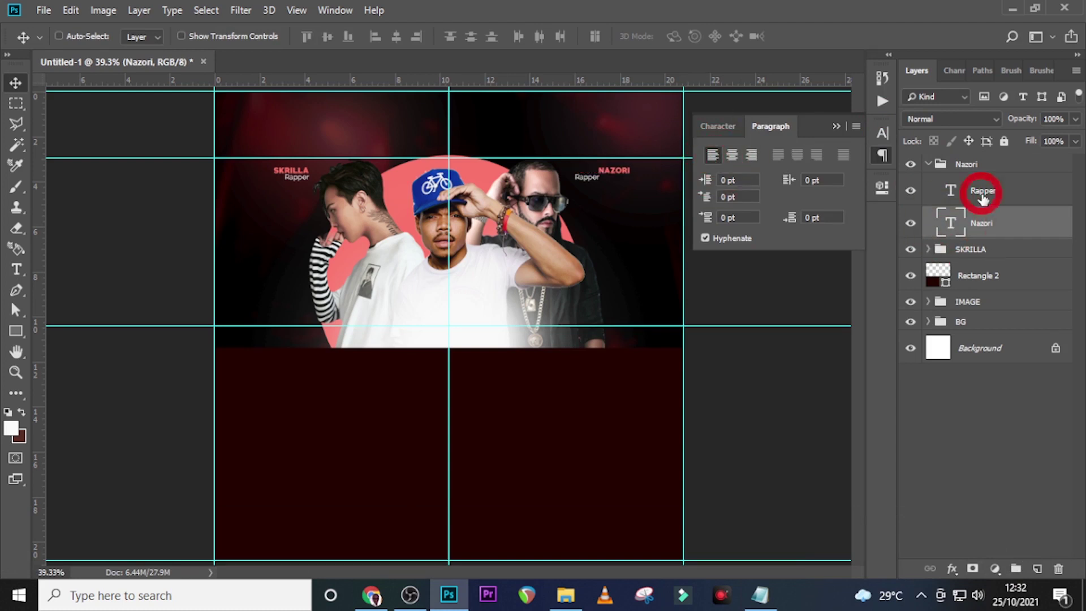
left_click(712, 155)
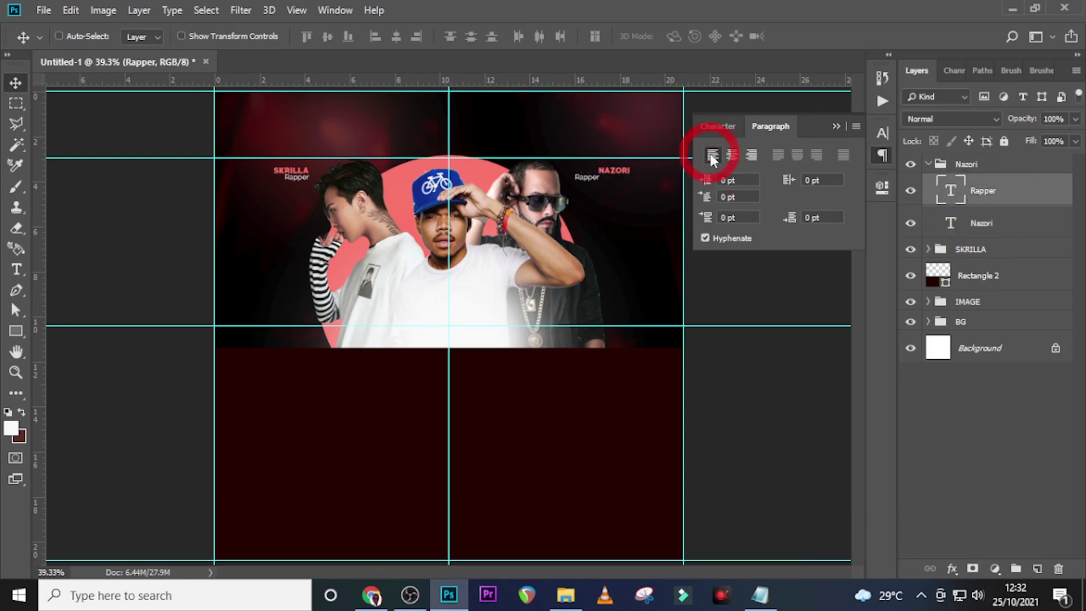
Nudge the Nazori label group slightly to the left
left_click(968, 164)
left_click(928, 164)
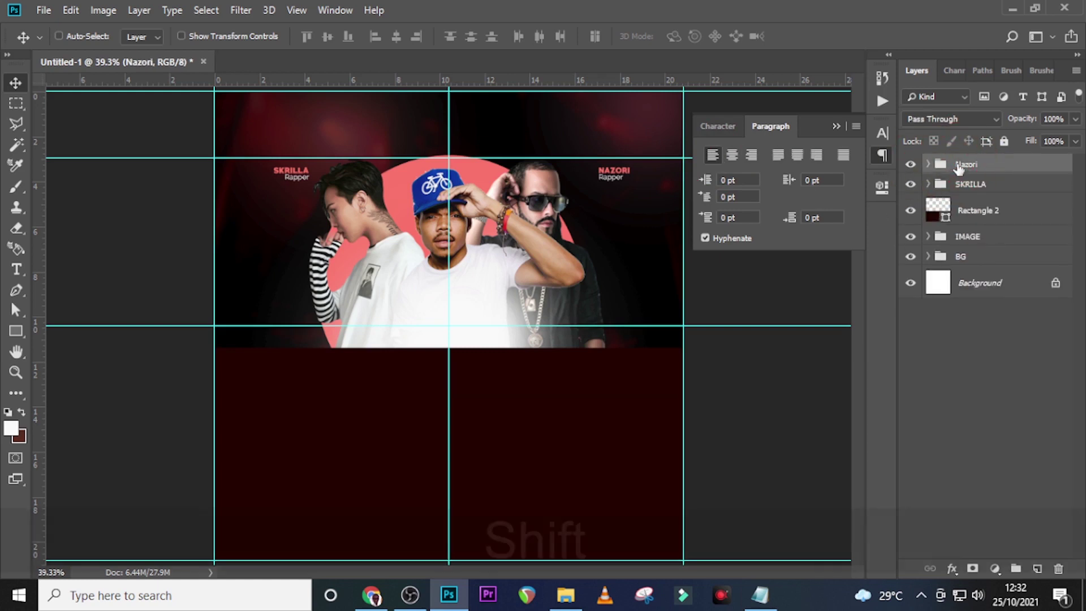
key("v")
key("shift+Left")
key("shift+Left")
key("shift+Left")
key("shift+Left")
key("shift+Left")
key("shift+Left")
key("shift+Left")
key("shift+Left")
key("shift+Left")
key("shift+Left")
key("shift+Left")
key("shift+Left")
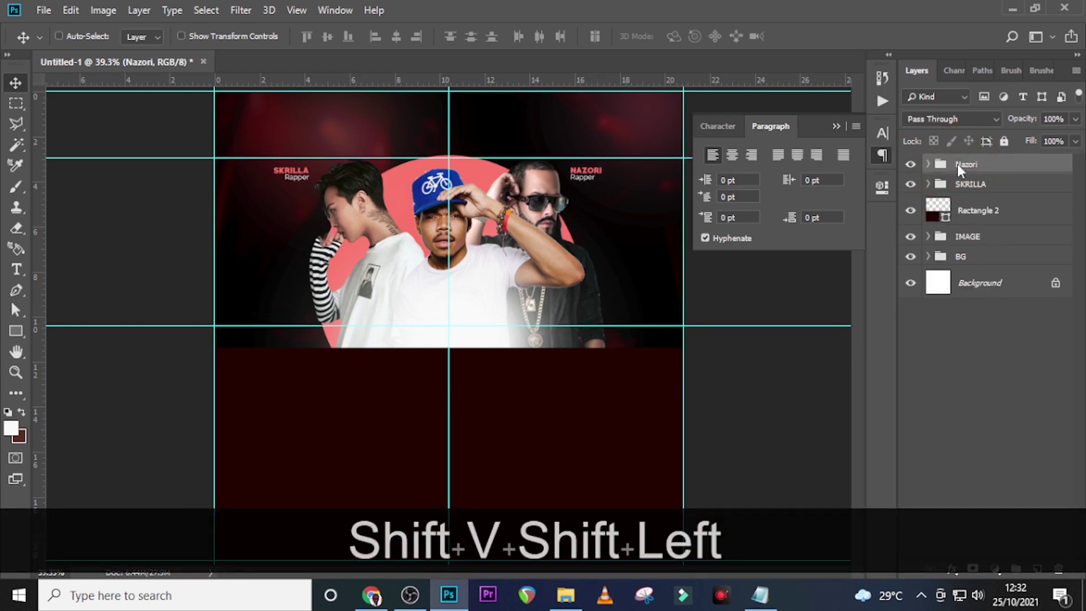
key("Left")
key("Left")
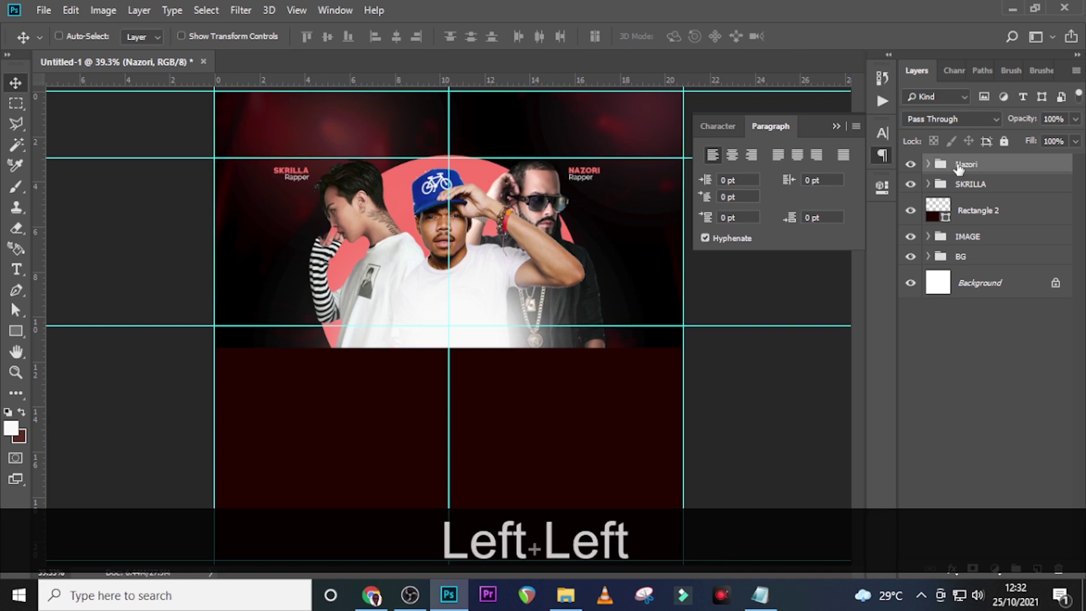
Duplicate the Nazori label group and place the copy at the top centre
key("ctrl+j")
key("v")
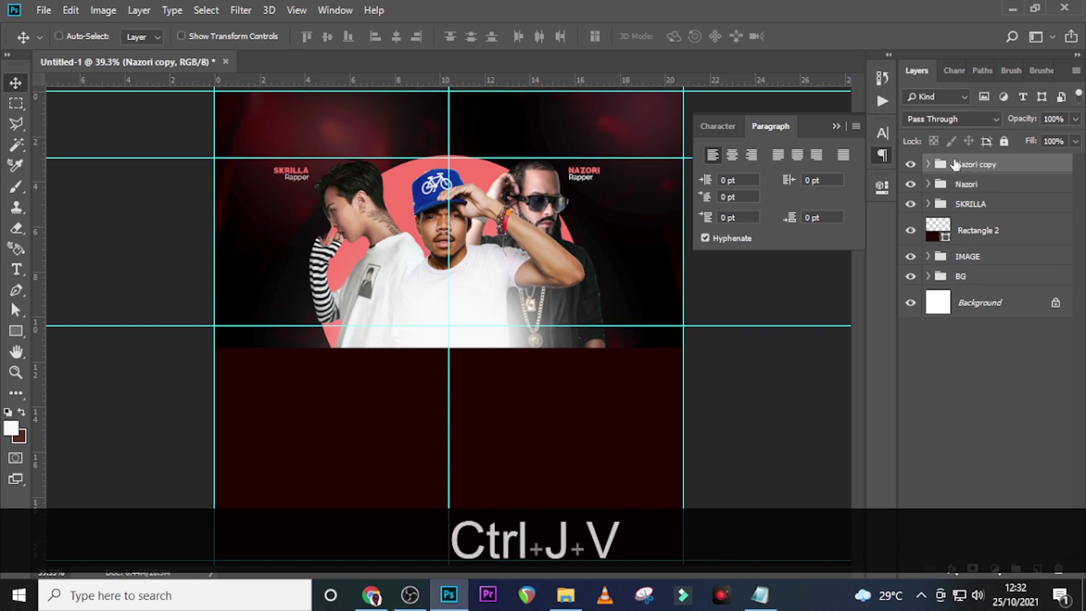
left_click_drag(611, 182, 455, 150)
key("Up")
key("Up")
key("Up")
key("Up")
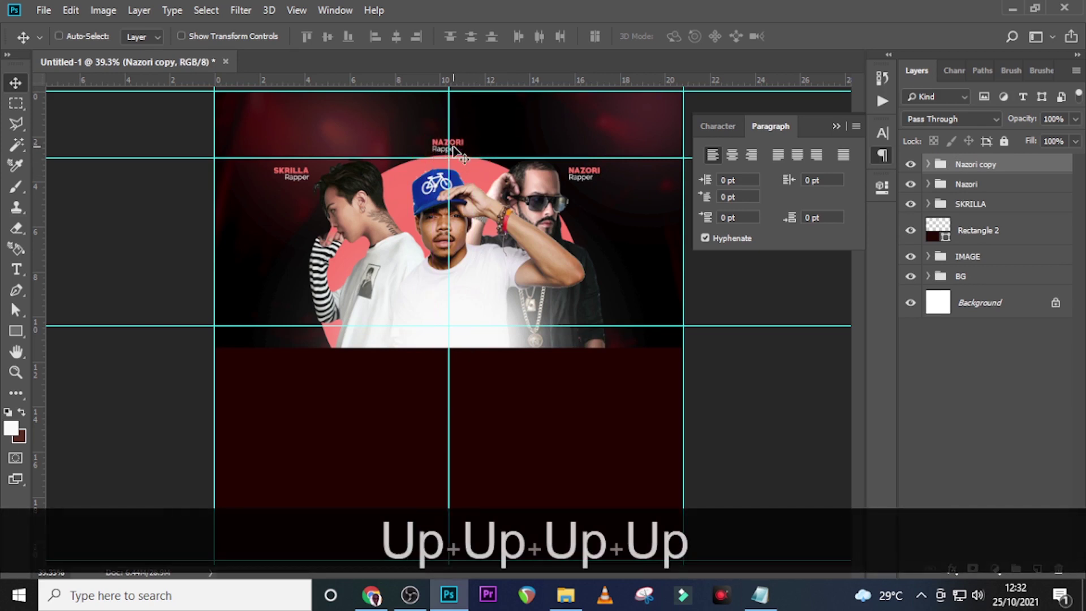
key("Left")
key("Left")
key("Left")
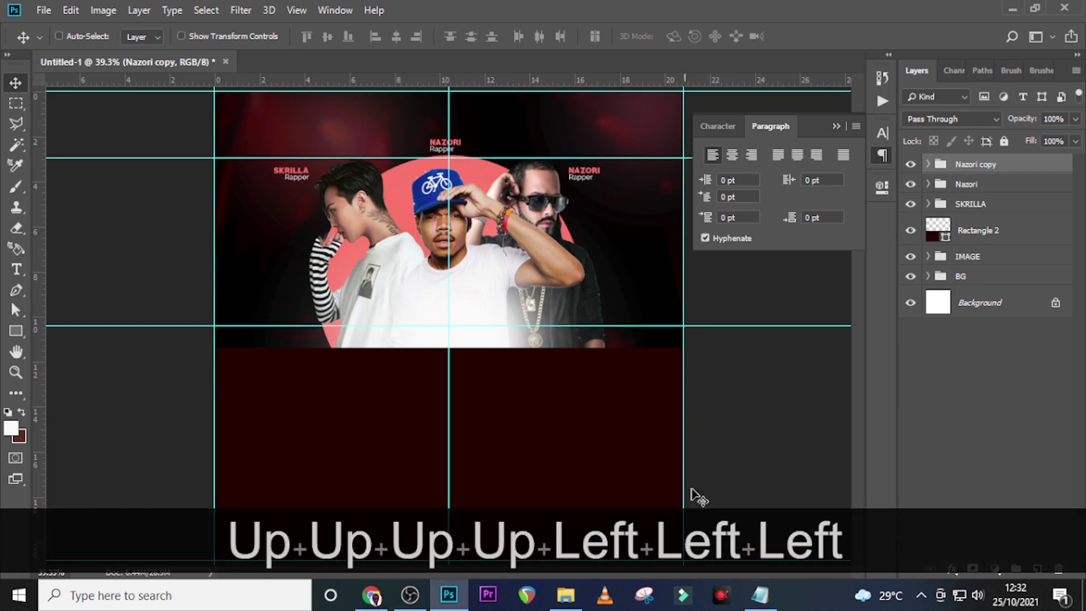
Rename the duplicated group OBIDIPONG using the name copied from the notes
left_click(769, 604)
left_click_drag(467, 285, 373, 283)
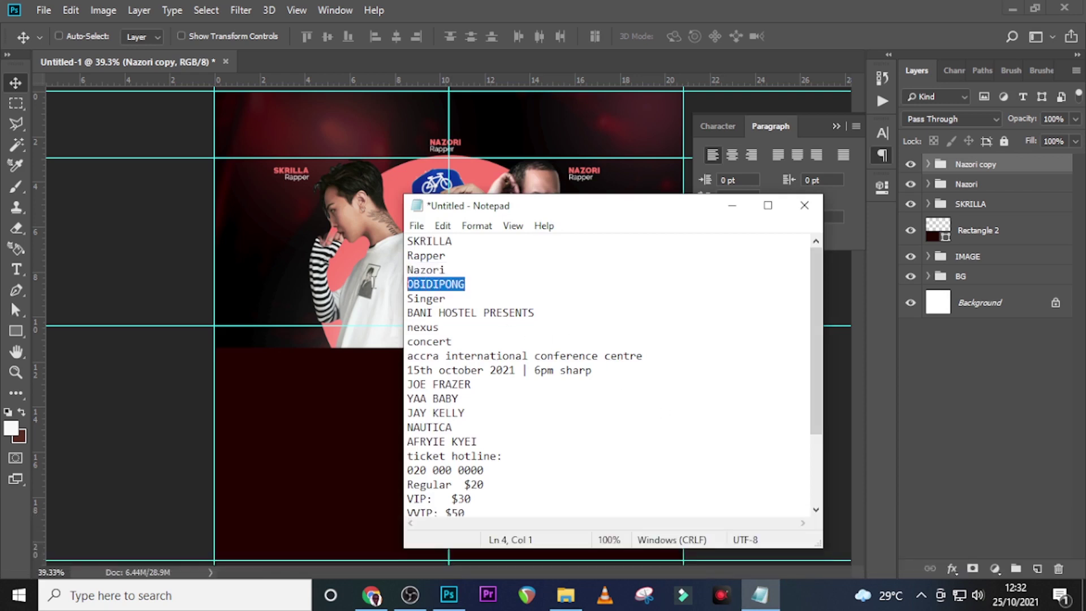
key("ctrl+c")
left_click(932, 166)
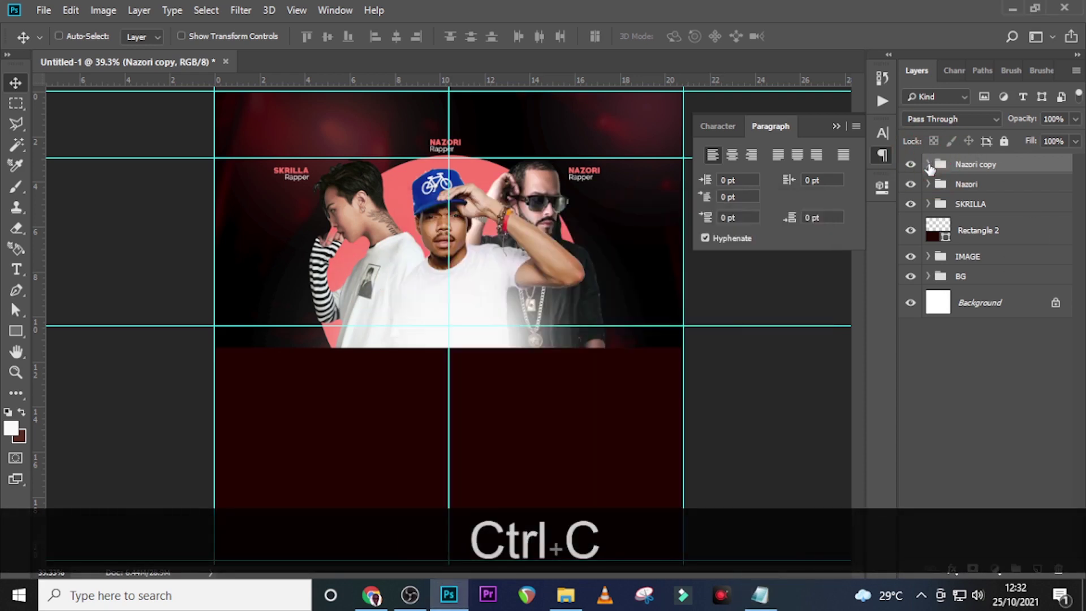
double_click(963, 166)
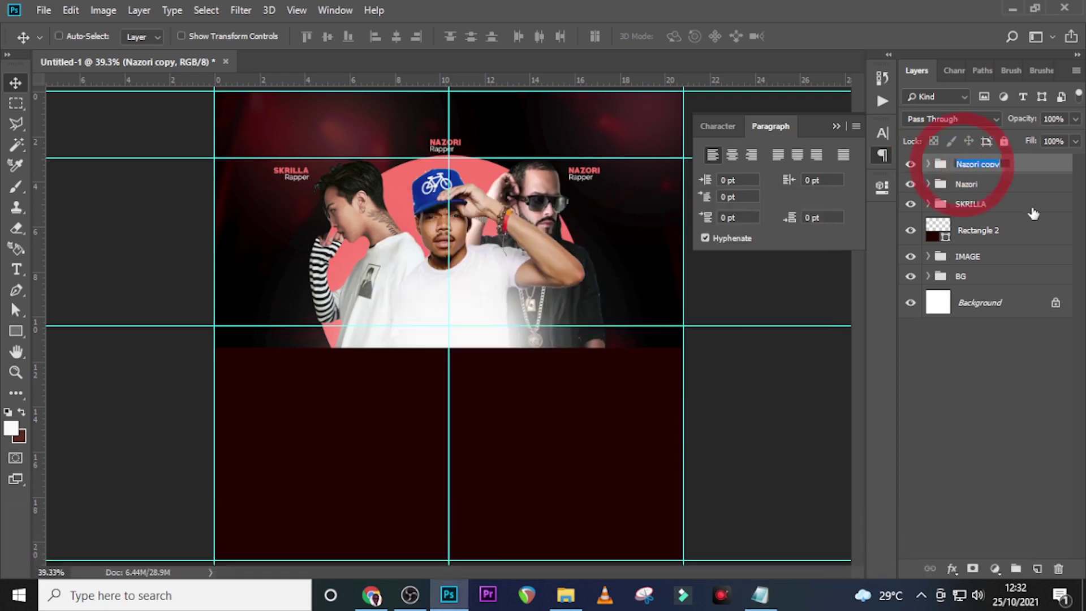
key("ctrl+v")
key("Return")
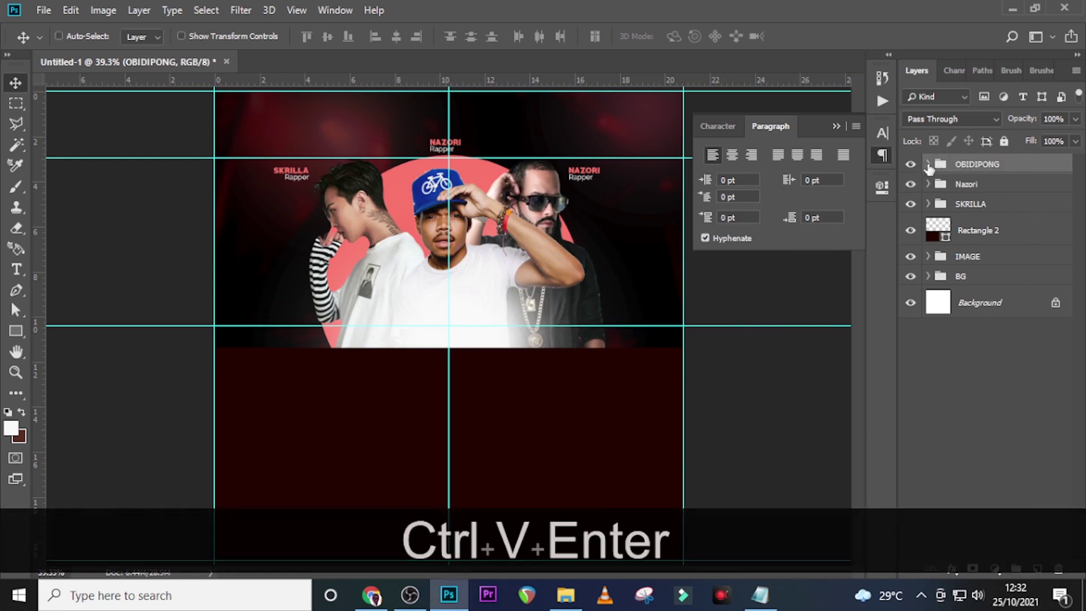
Change the group's name text to OBIDIPONG and center-align it
left_click(928, 165)
double_click(953, 225)
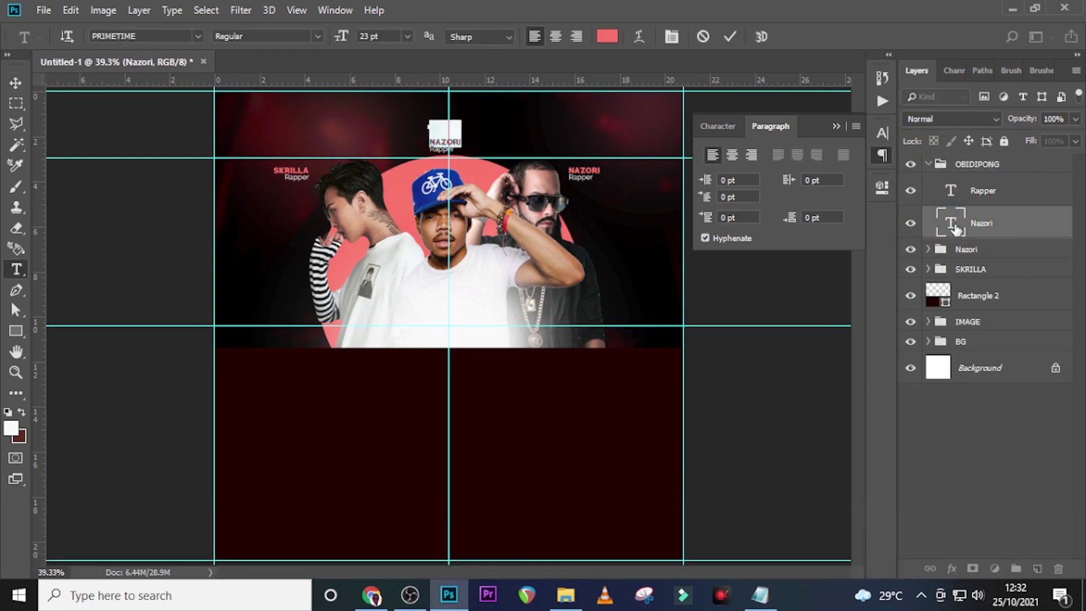
key("ctrl+v")
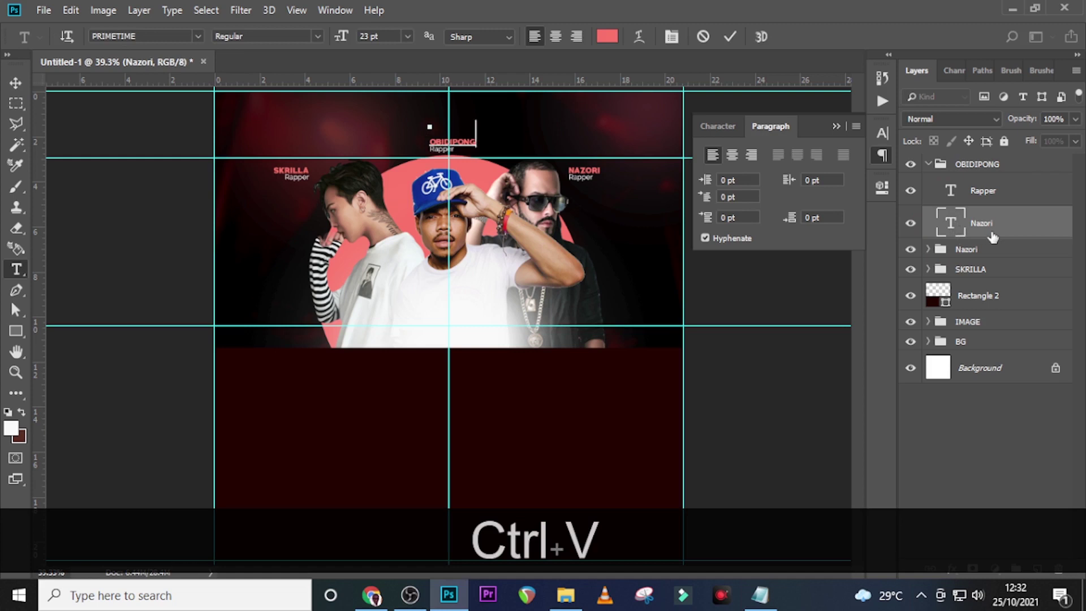
left_click(960, 226)
left_click(731, 157)
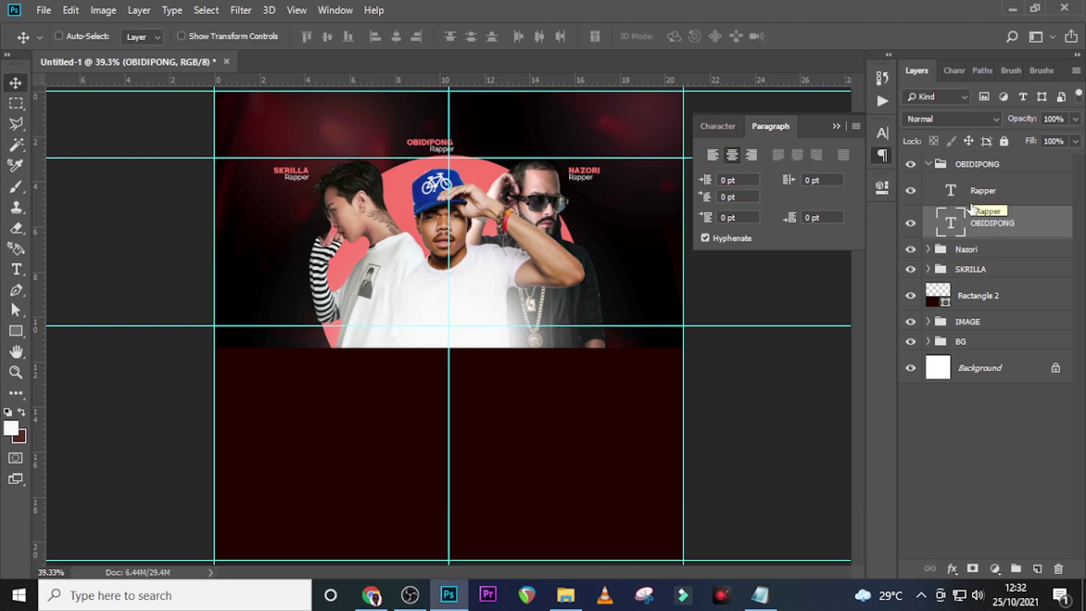
Replace the Rapper text in the OBIDIPONG group with Singer
left_click(760, 595)
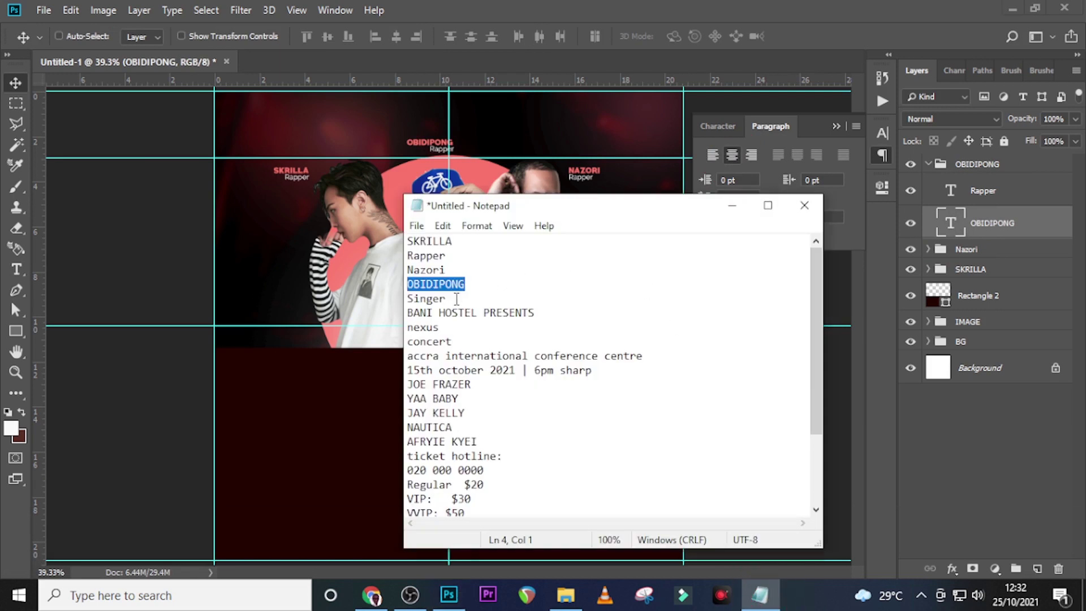
left_click_drag(456, 299, 406, 298)
key("ctrl+c")
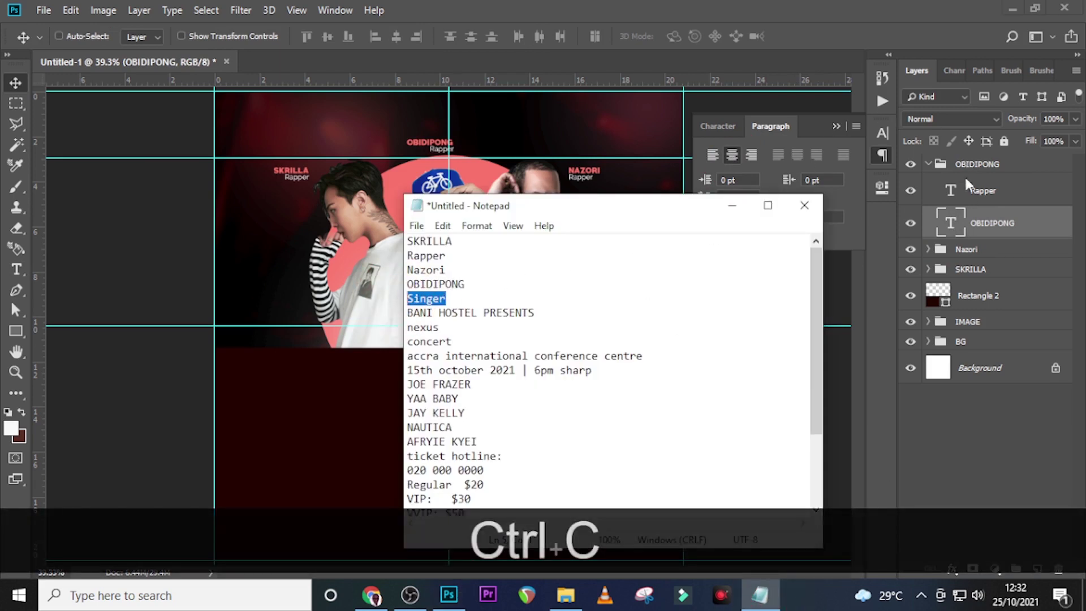
left_click(952, 197)
double_click(951, 195)
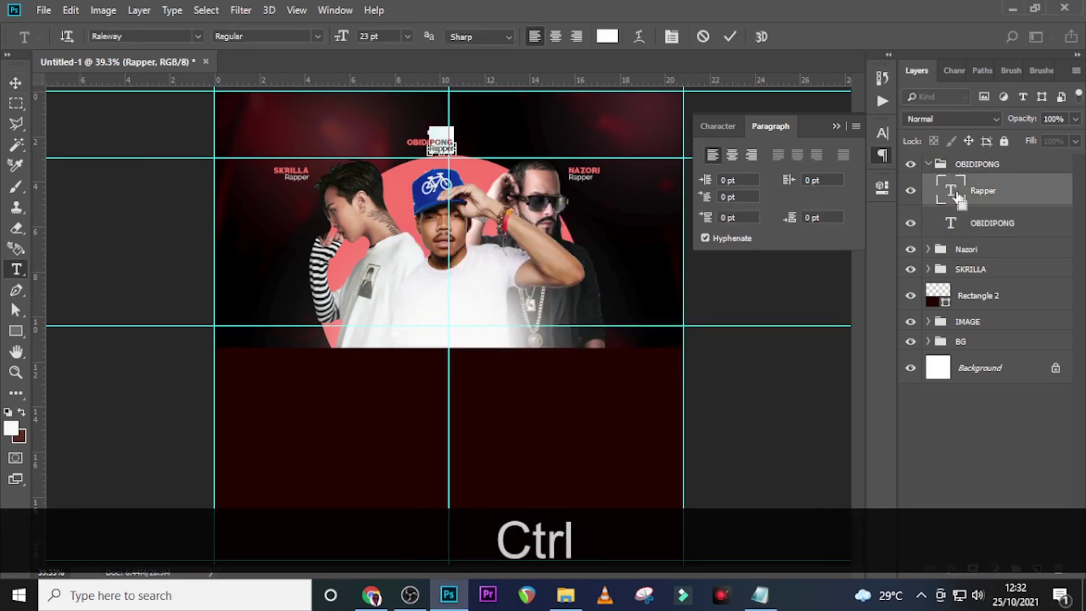
key("ctrl+v")
left_click(959, 198)
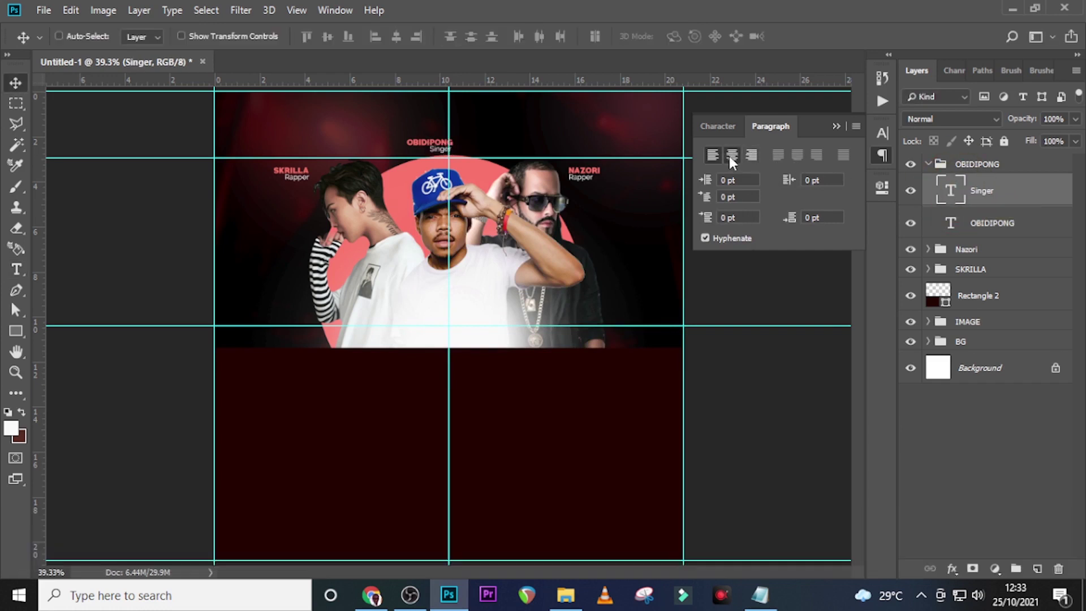
Nudge the OBIDIPONG label group right to centre it above the middle artist
left_click(928, 164)
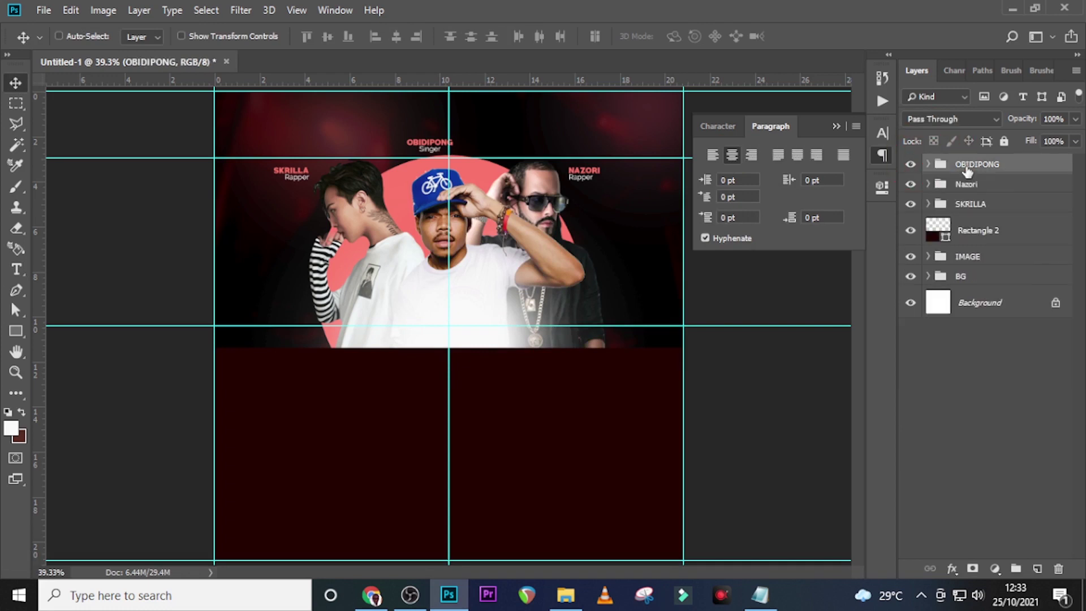
left_click(965, 168)
key("shift+Right")
key("shift+Right")
key("shift+Right")
key("shift+Right")
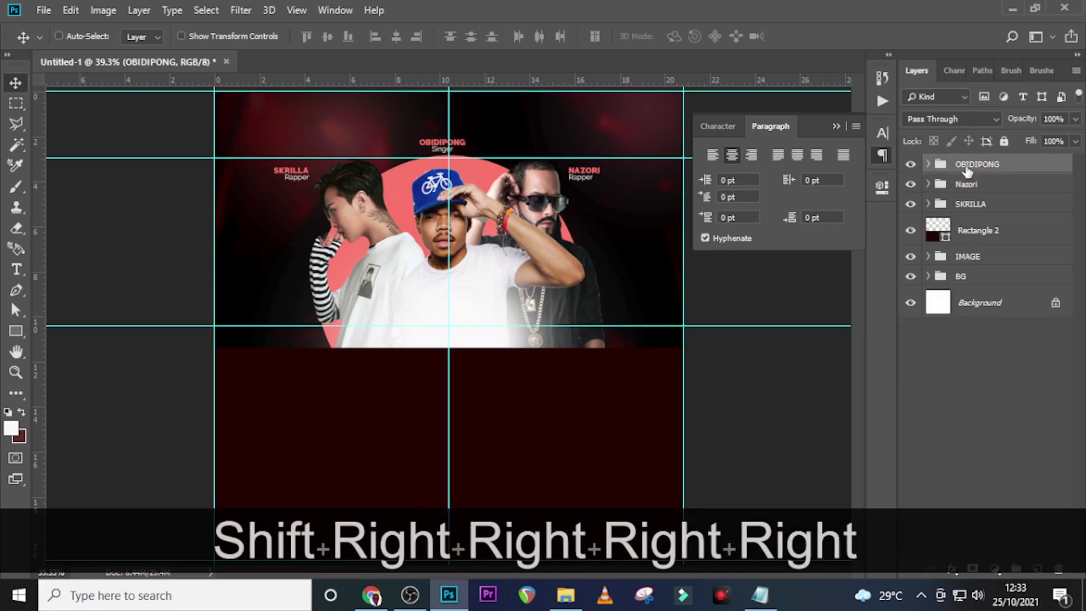
key("shift+Right")
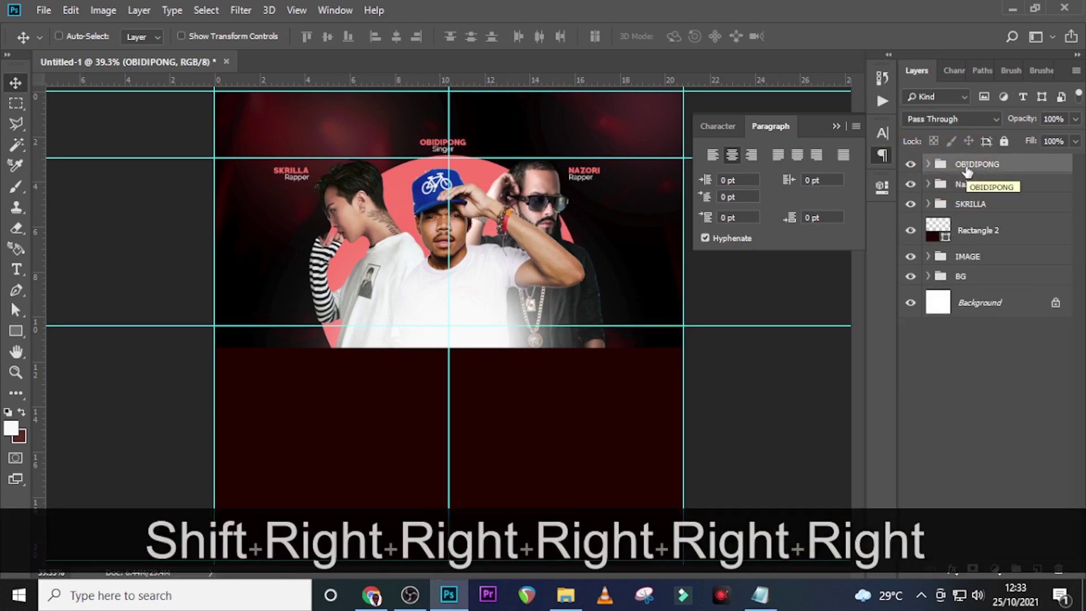
key("Up")
key("Down")
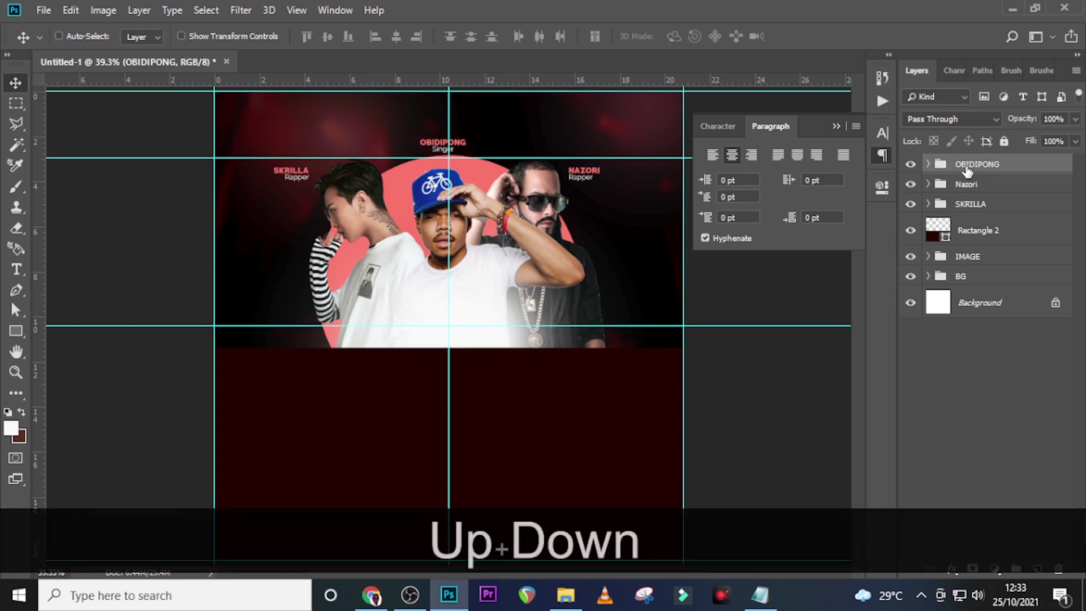
left_click(984, 169)
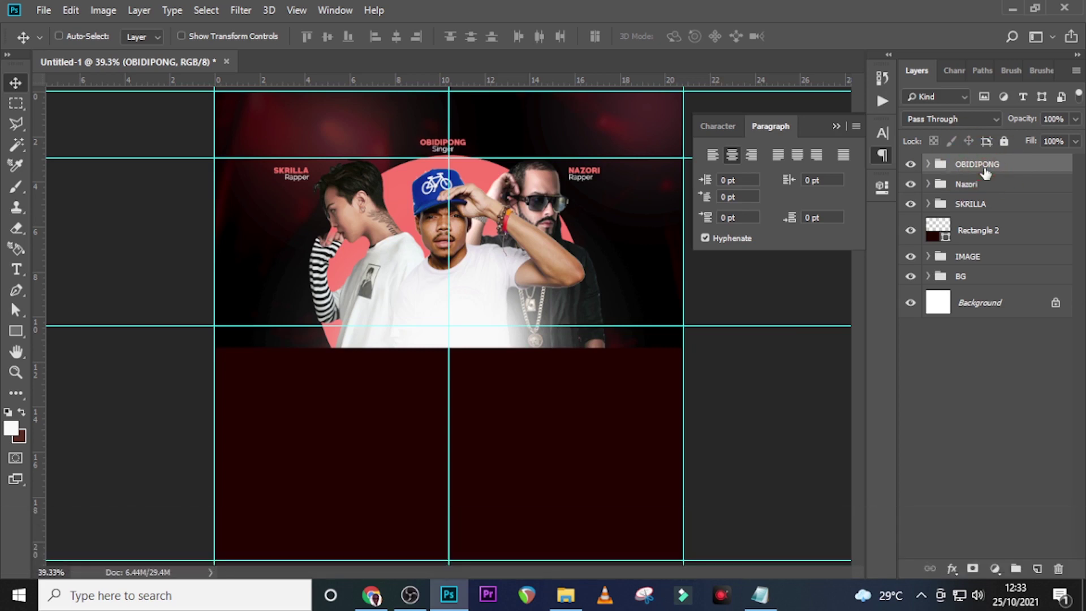
Add a BANI HOSTEL PRESENTS text line and move it to the poster's top centre
key("t")
left_click(365, 113)
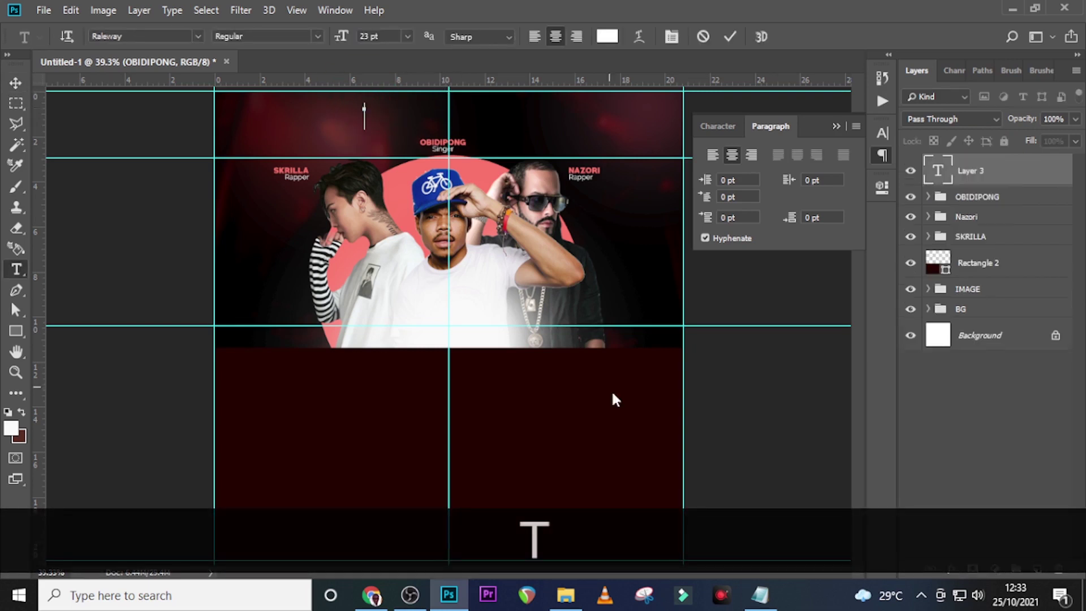
left_click(760, 595)
left_click_drag(547, 317, 385, 316)
key("ctrl+c")
left_click(503, 5)
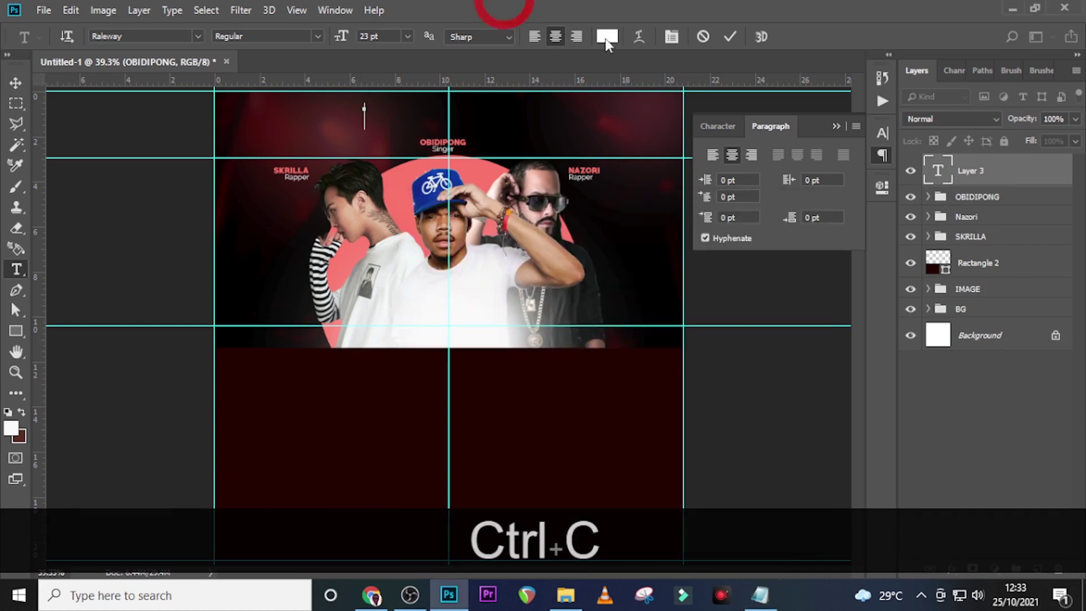
key("ctrl+v")
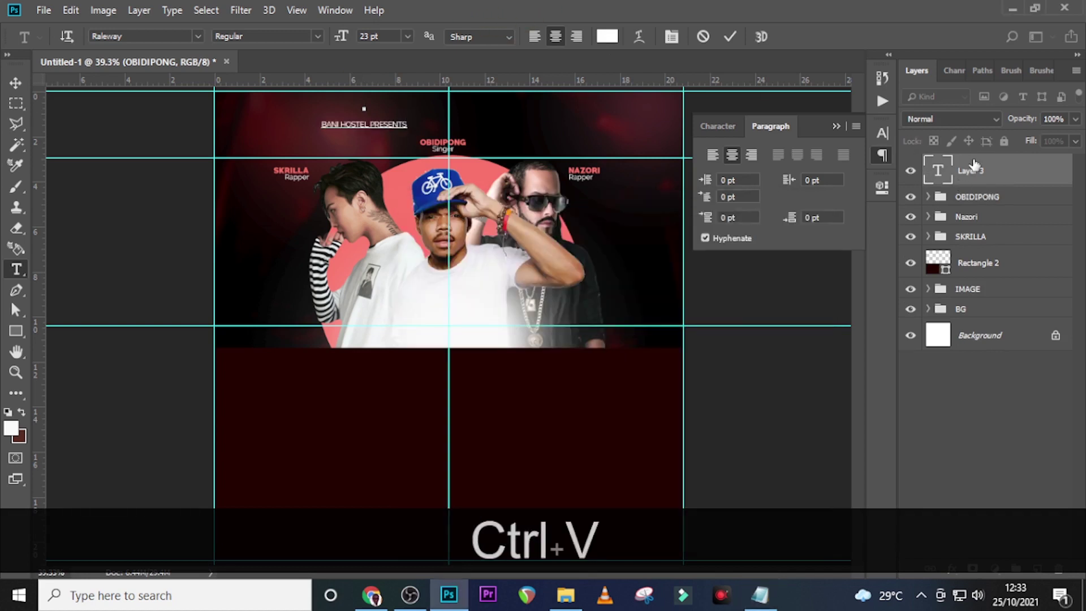
left_click(988, 178)
key("v")
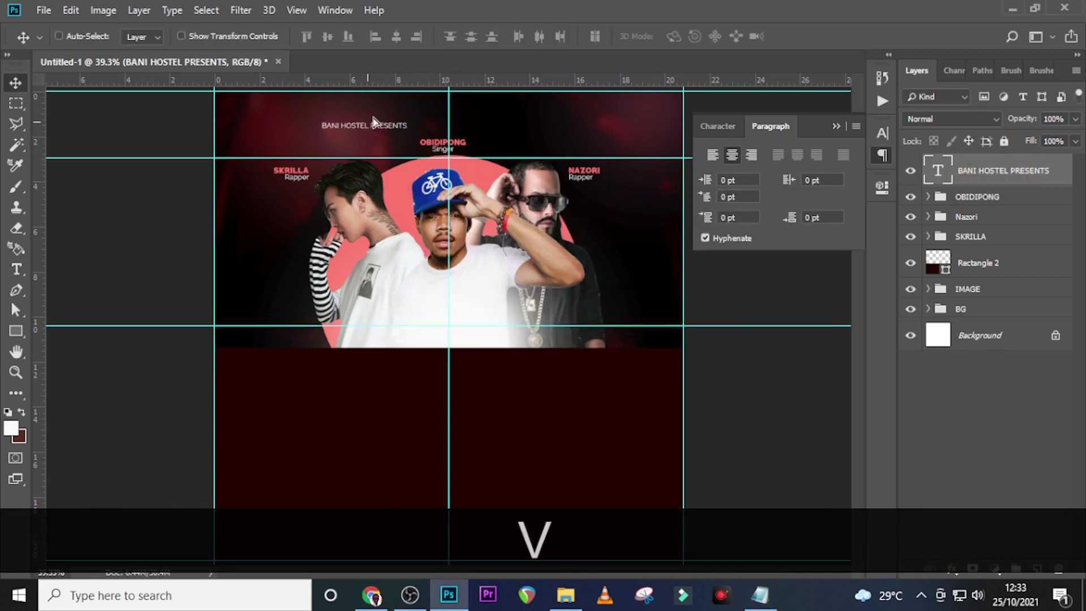
left_click_drag(373, 121, 459, 101)
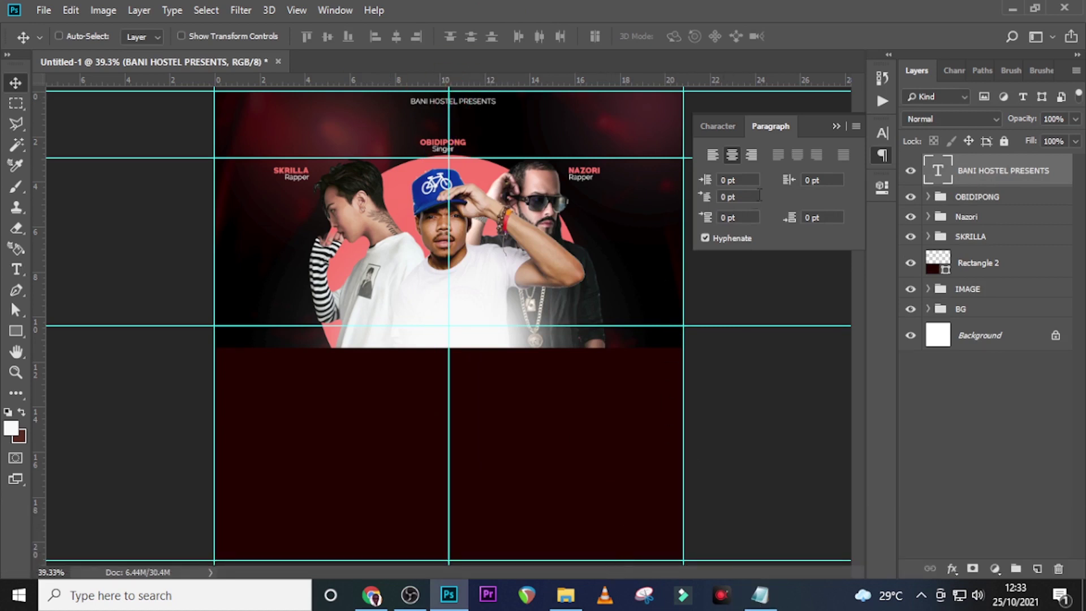
Set the header to 26 pt with tracking 1000 in the Character panel
left_click(720, 126)
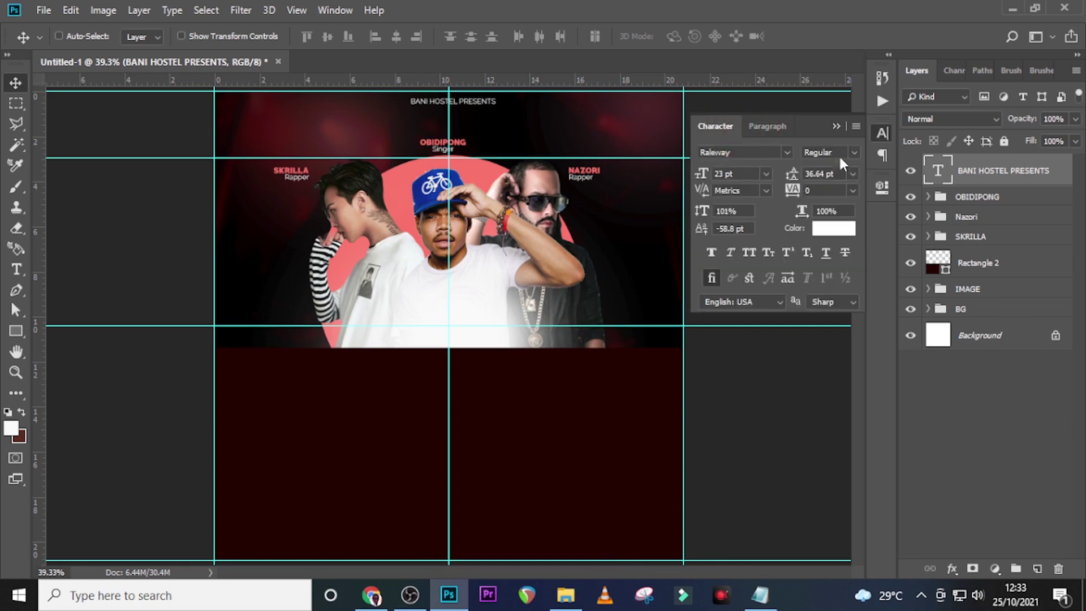
left_click_drag(735, 173, 697, 170)
type("26")
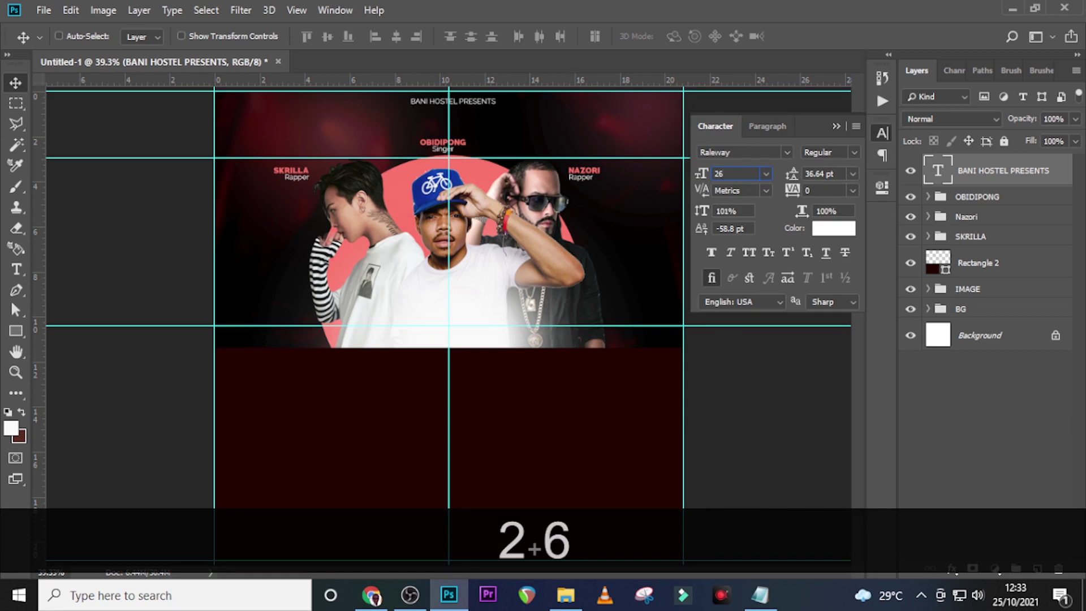
key("Return")
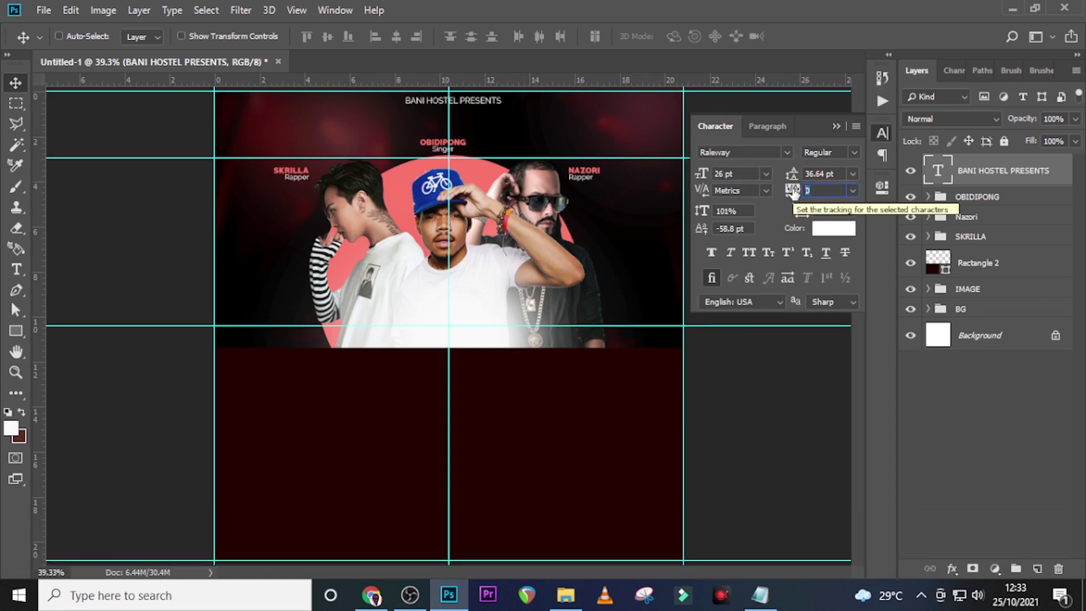
type("100")
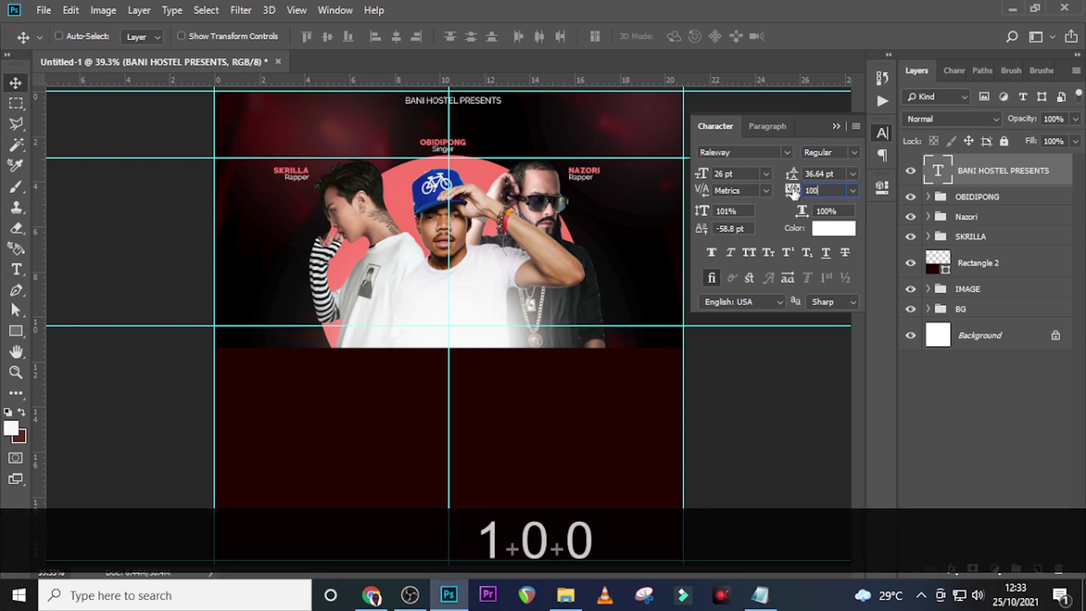
type("0")
key("Return")
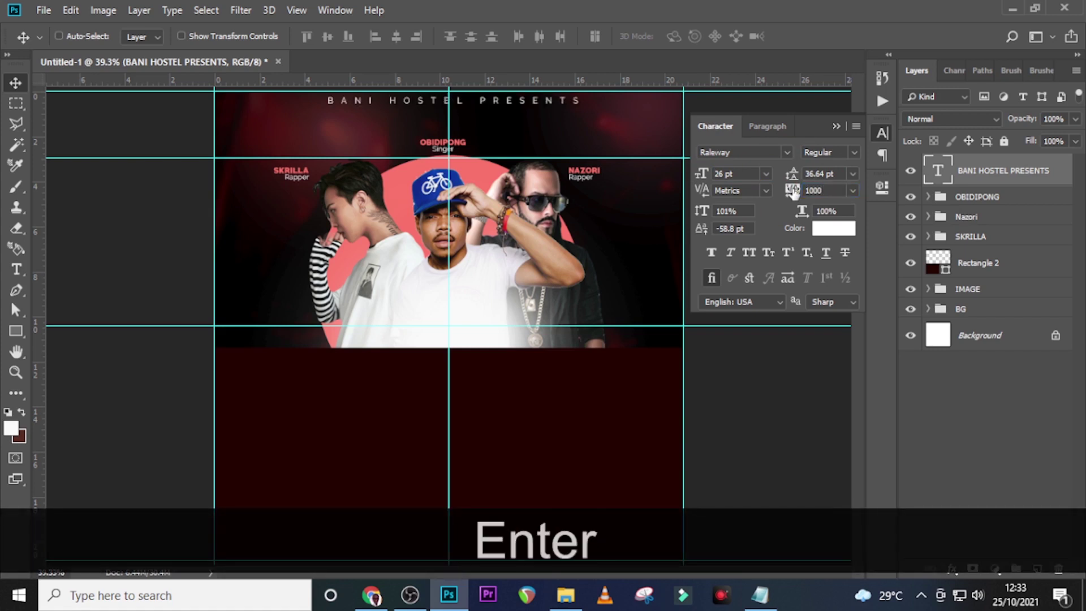
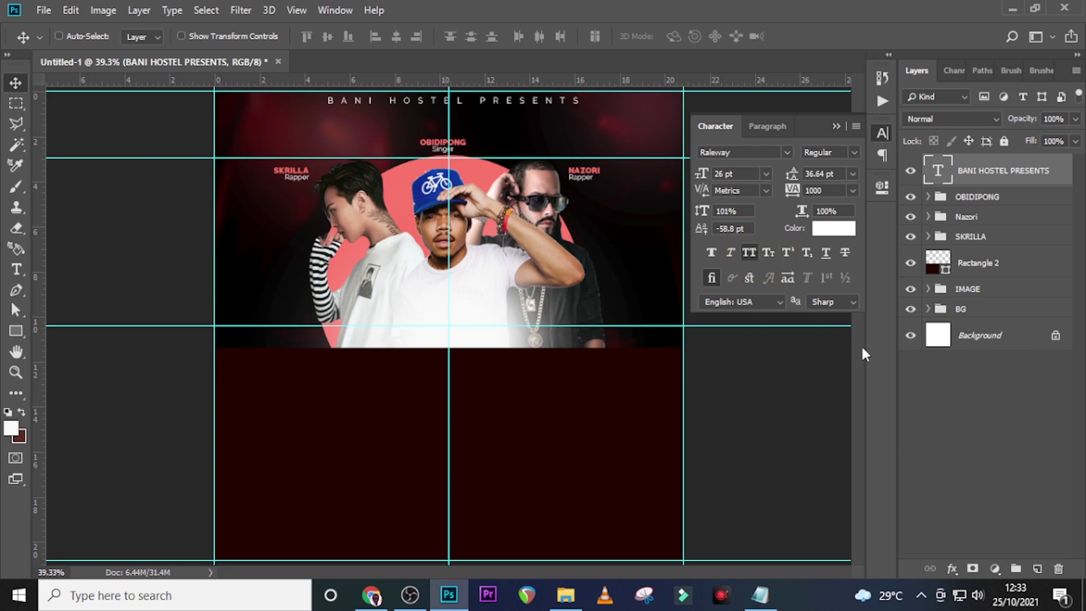
With guides hidden, nudge the BANI HOSTEL PRESENTS line down slightly, then show guides again
key("ctrl+h")
key("v")
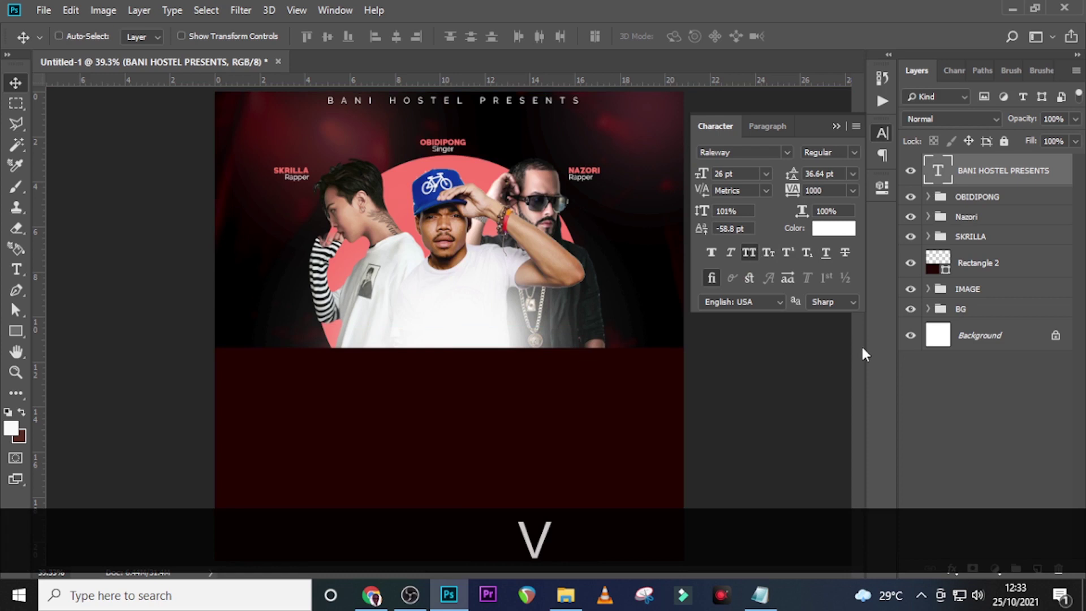
key("shift+Down")
key("shift+Down")
key("shift+Down")
key("shift+Down")
key("shift+Down")
key("shift+Down")
key("shift+Down")
key("shift+Down")
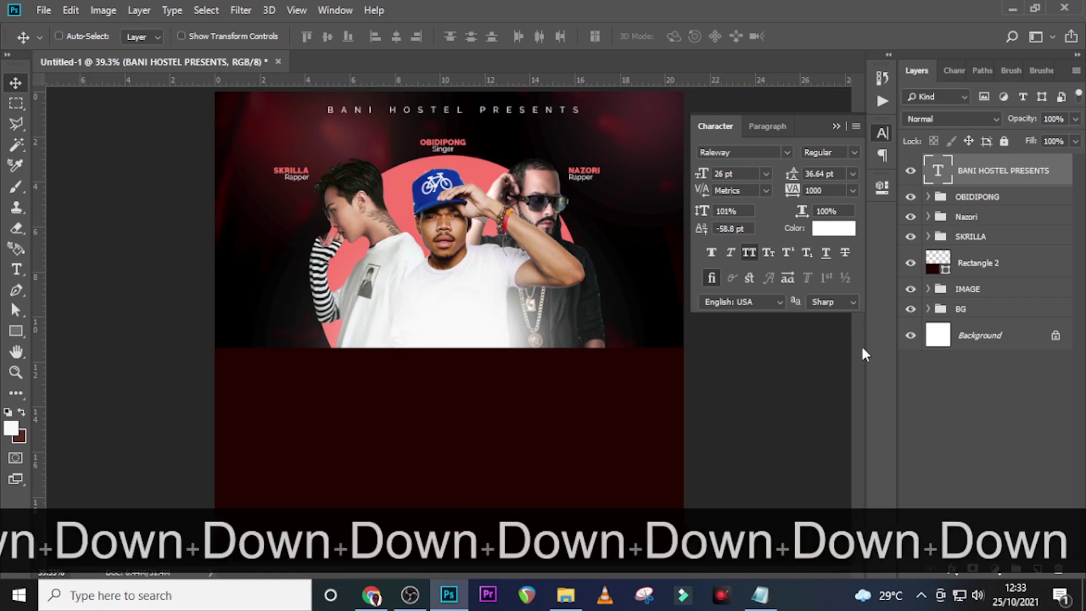
key("ctrl+h")
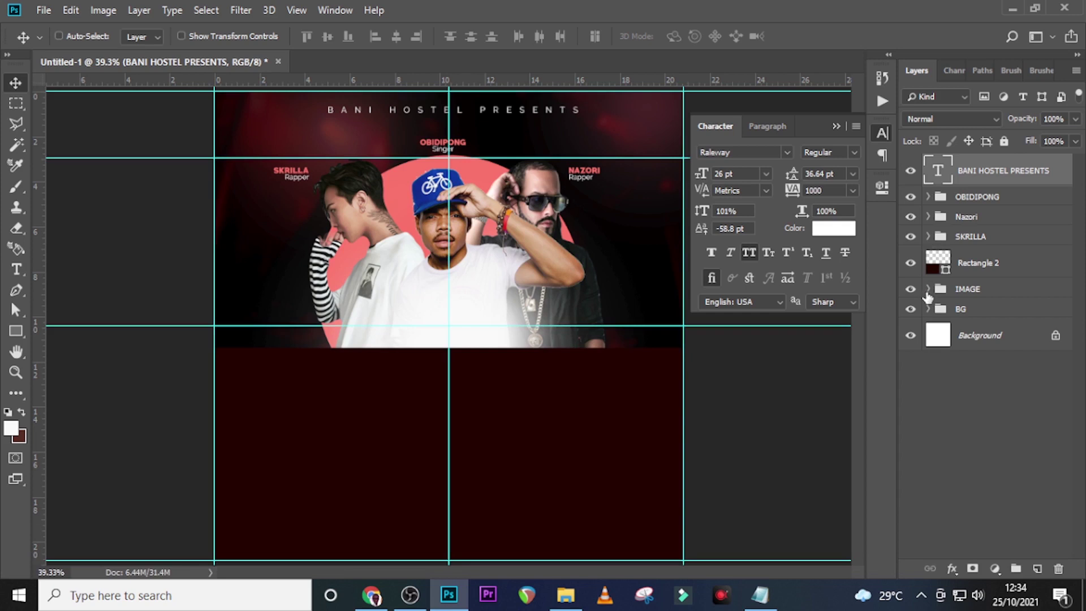
Move Layer 2 out of IMAGE above BANI HOSTEL PRESENTS, with Rectangle 2 on top
left_click(928, 289)
left_click(1032, 329)
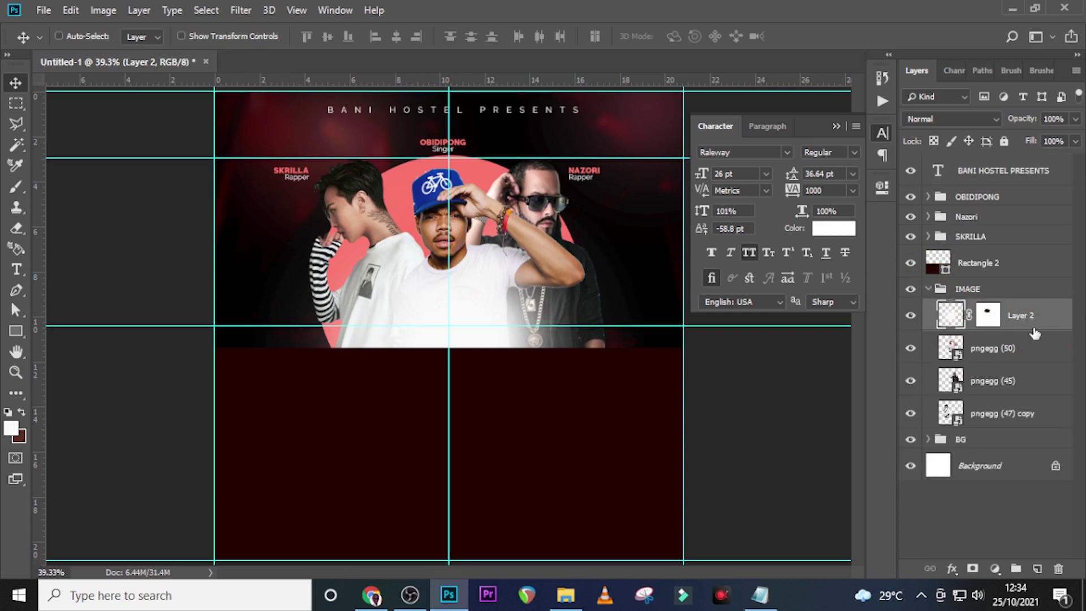
left_click(912, 315)
left_click(912, 315)
left_click_drag(1011, 319, 999, 169)
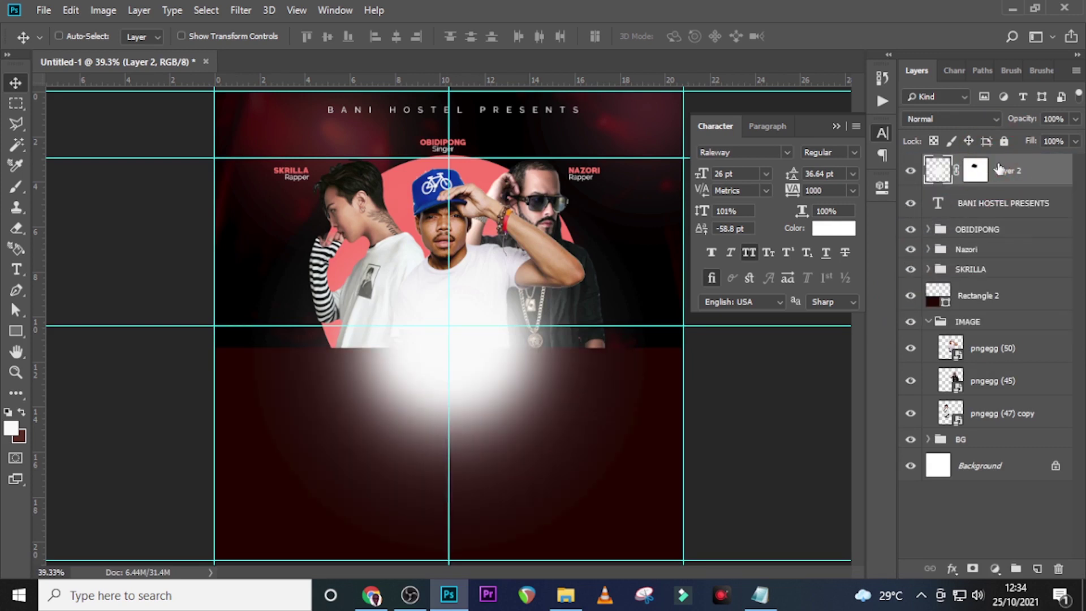
left_click(984, 305)
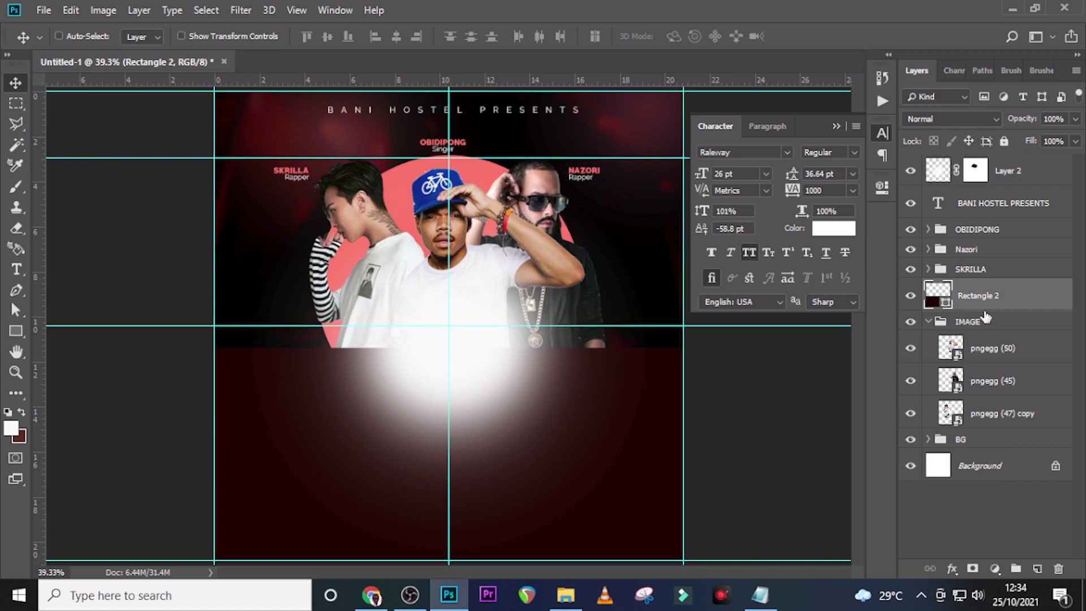
left_click_drag(998, 295, 1007, 169)
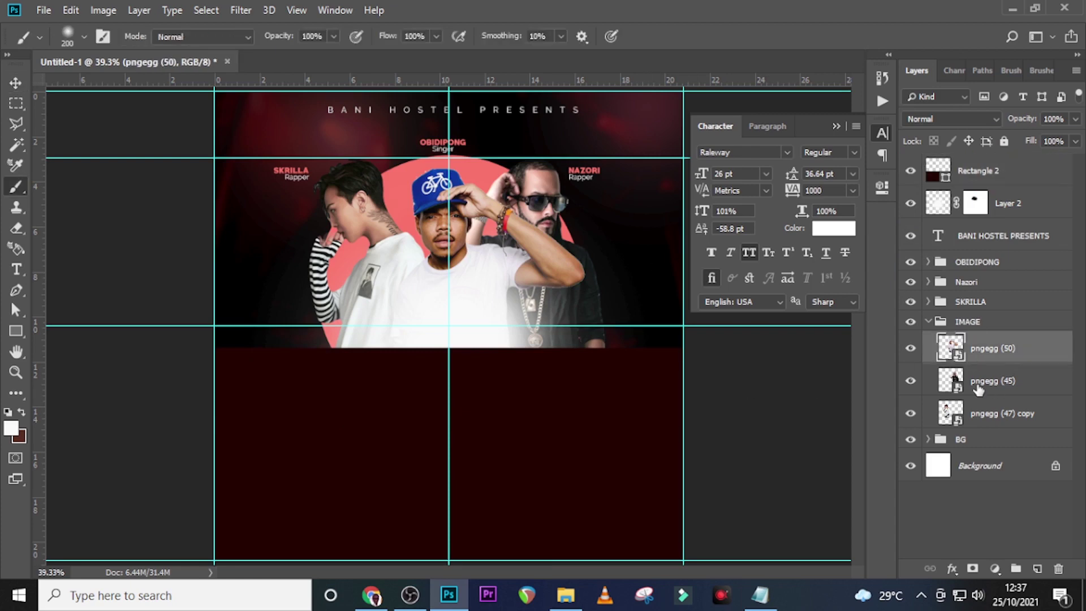
Add a #f67676 Solid Color fill in Multiply above pngegg (45); close Character panel and IMAGE group
left_click(981, 384)
left_click(993, 569)
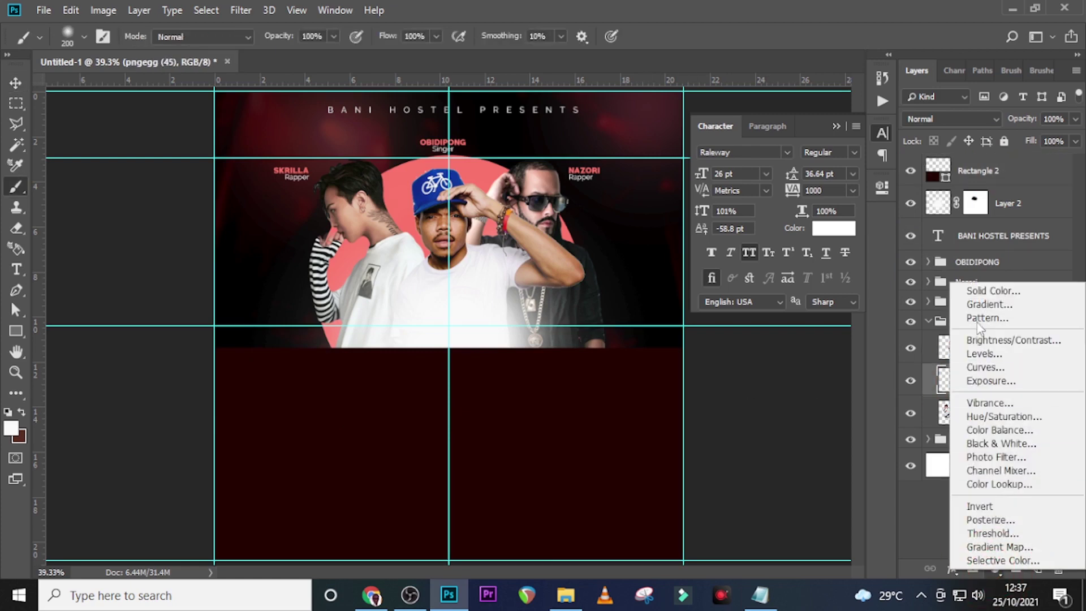
left_click(976, 291)
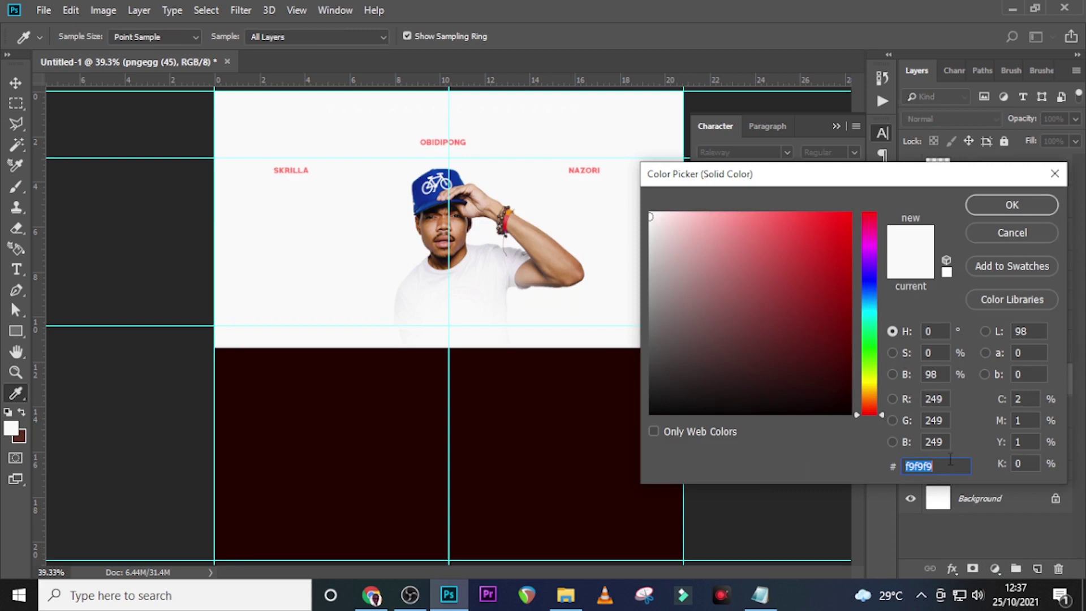
type("f67676")
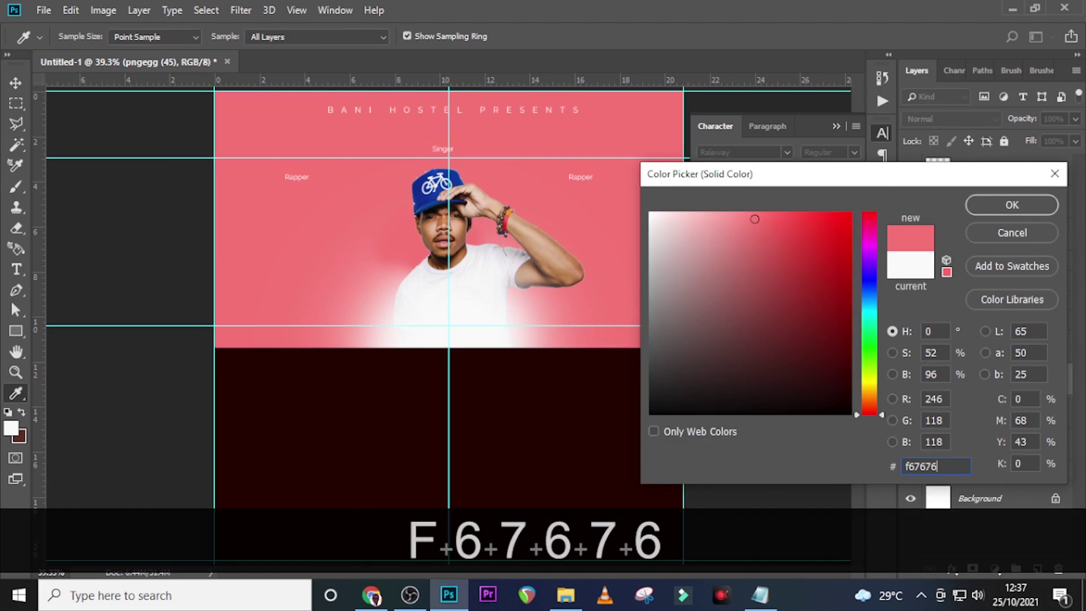
left_click(1010, 205)
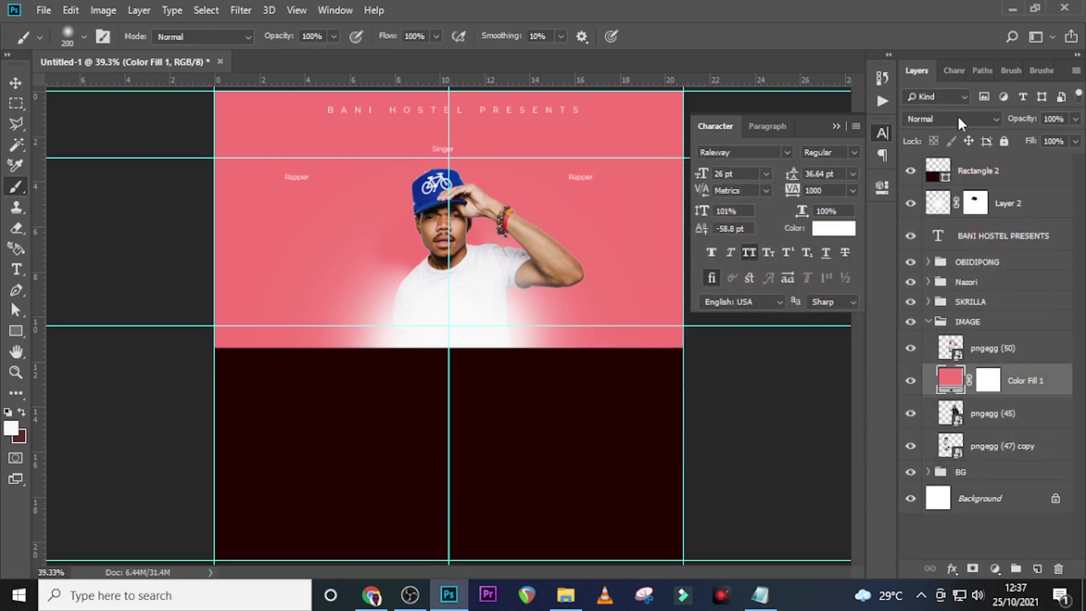
left_click(947, 119)
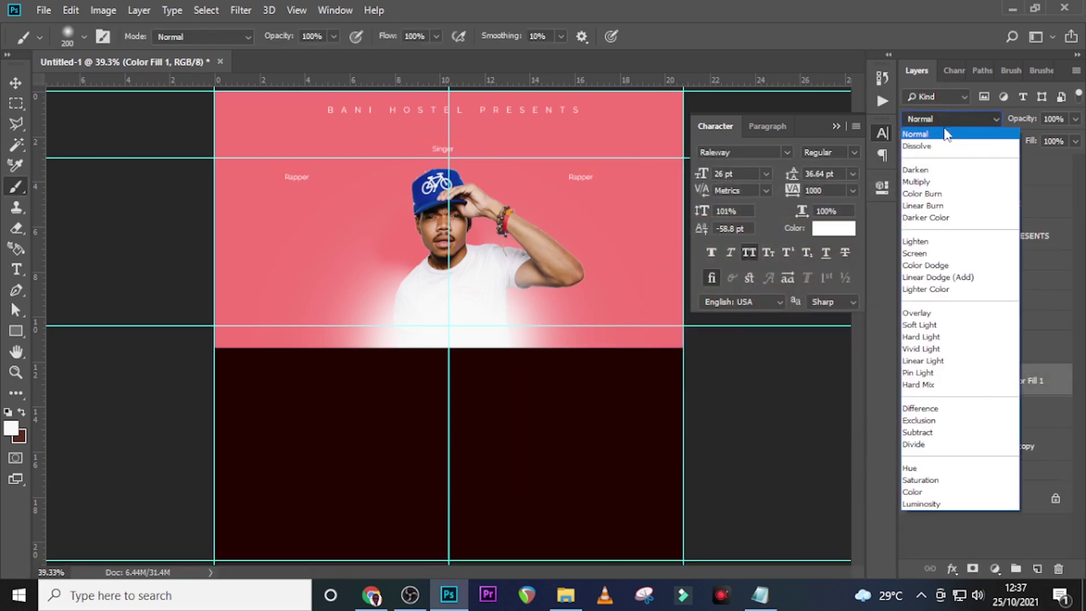
left_click(926, 180)
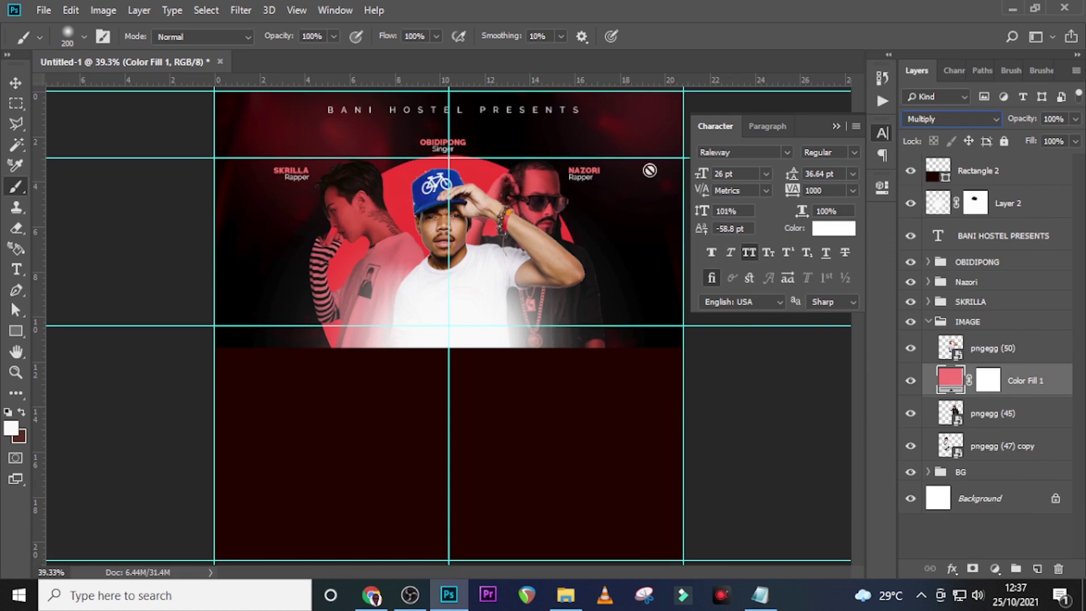
left_click(834, 126)
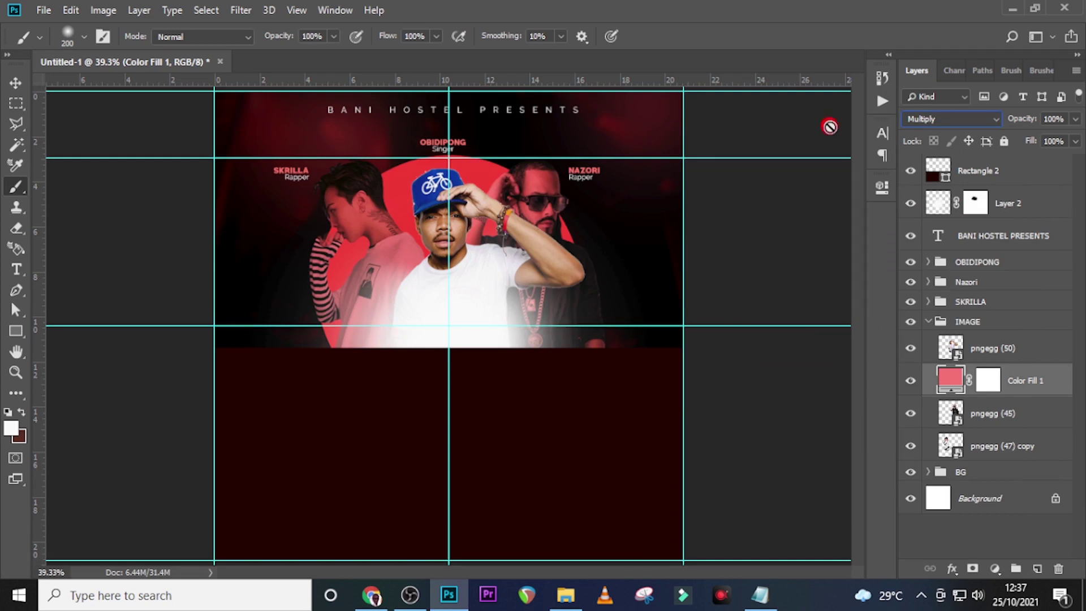
left_click(927, 324)
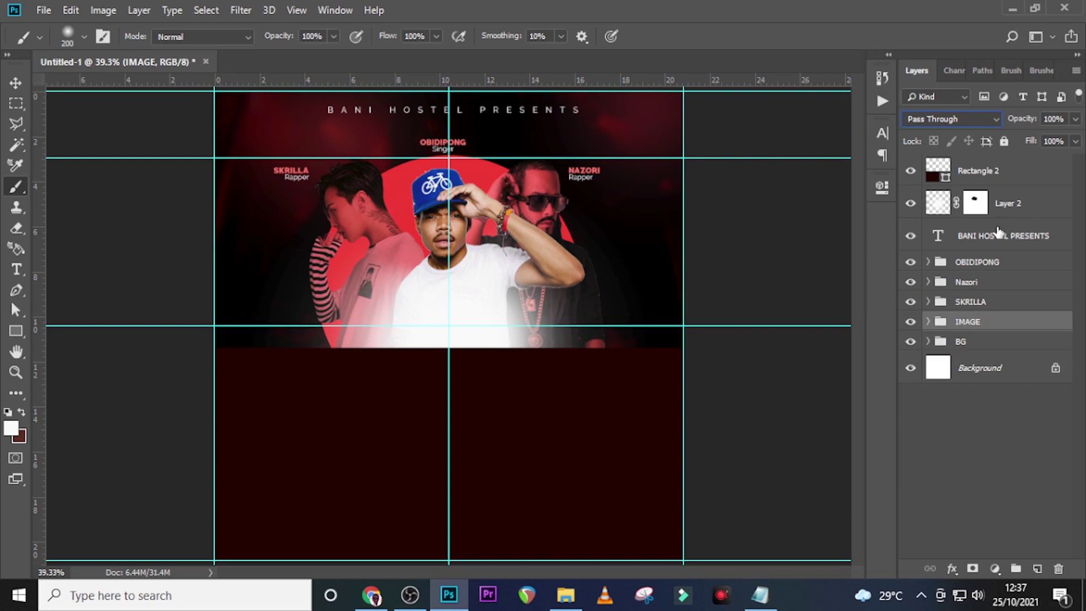
Group BANI HOSTEL PRESENTS, Layer 2 and Rectangle 2 into a group named EXTRA
left_click(989, 236)
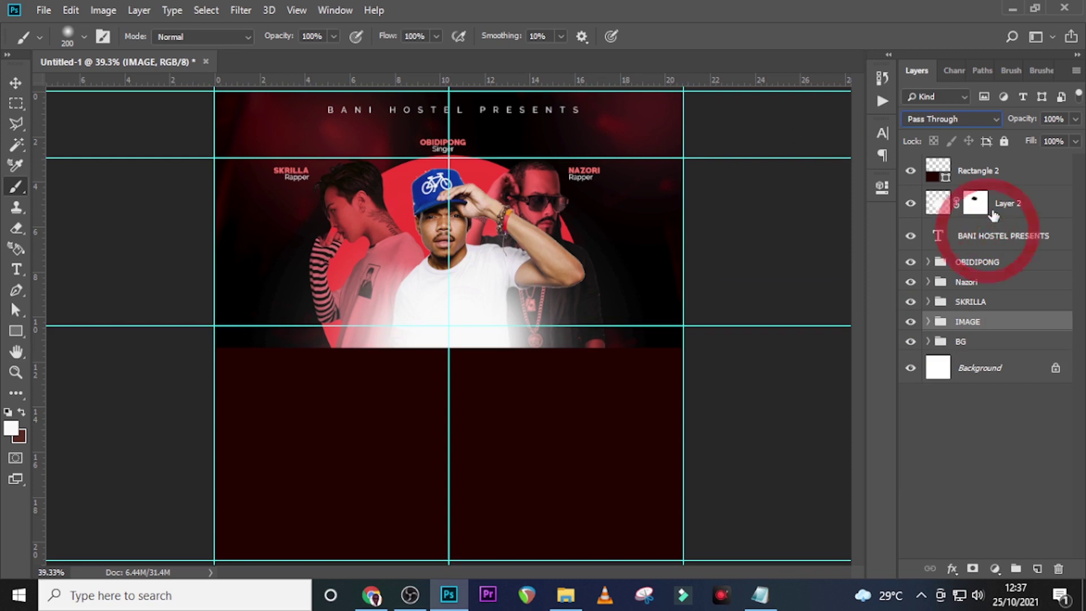
left_click(993, 204, "shift")
left_click(999, 170, "shift")
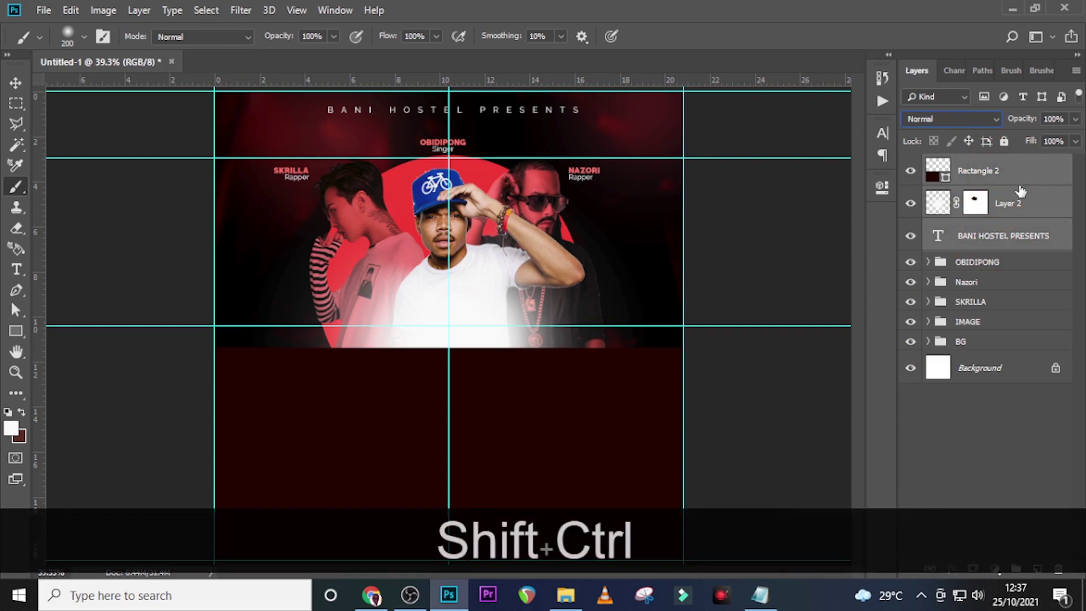
key("ctrl+shift+g")
double_click(972, 164)
key("Caps_Lock")
type("EXTRA")
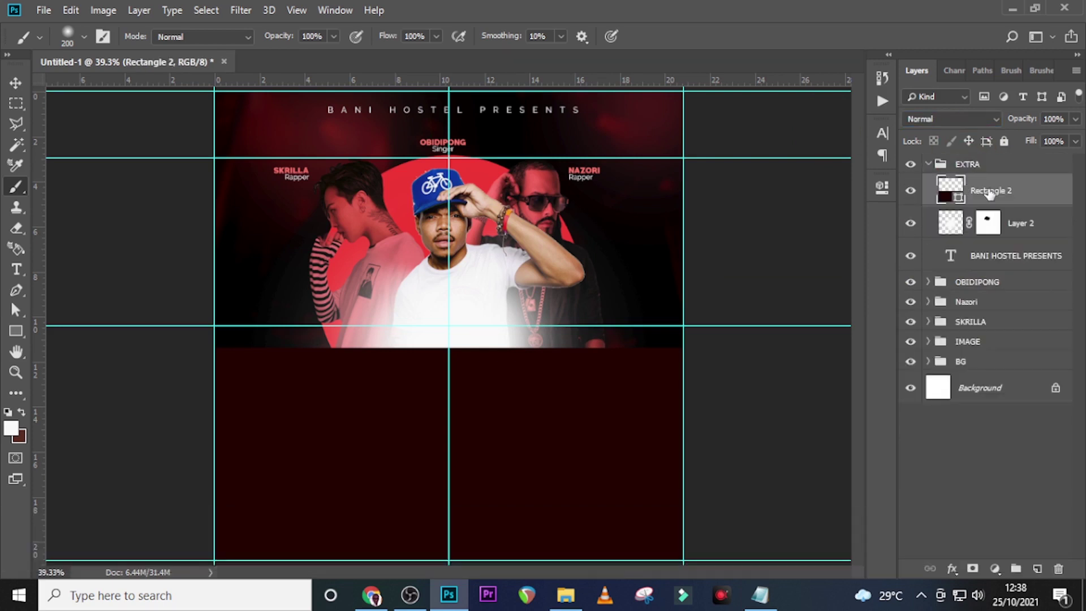
Add a new Layer 3 in EXTRA and set up a black brush at 50% opacity
left_click(1037, 569)
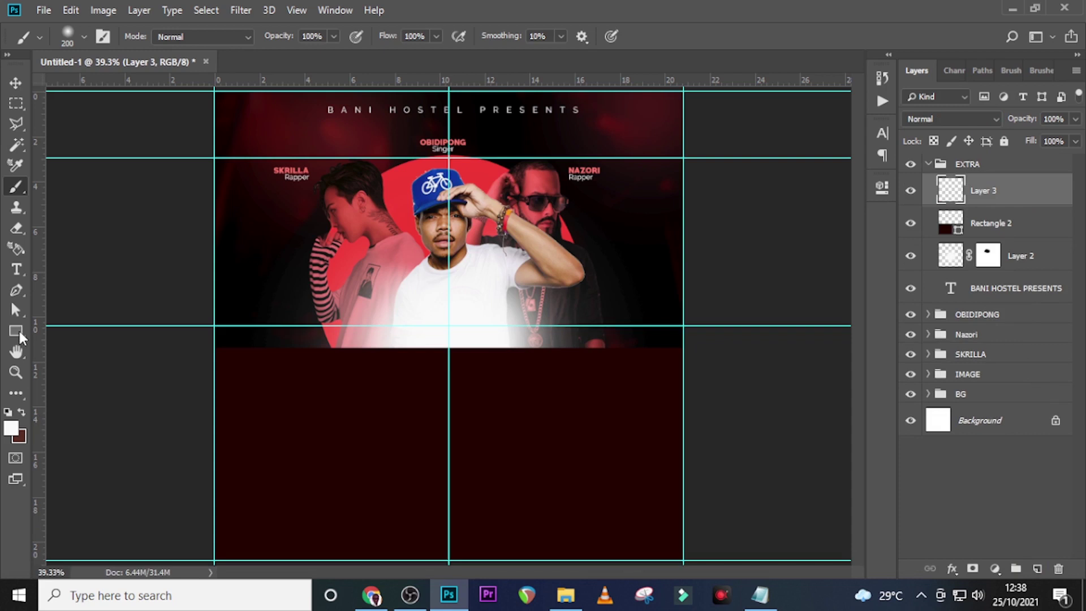
key("b")
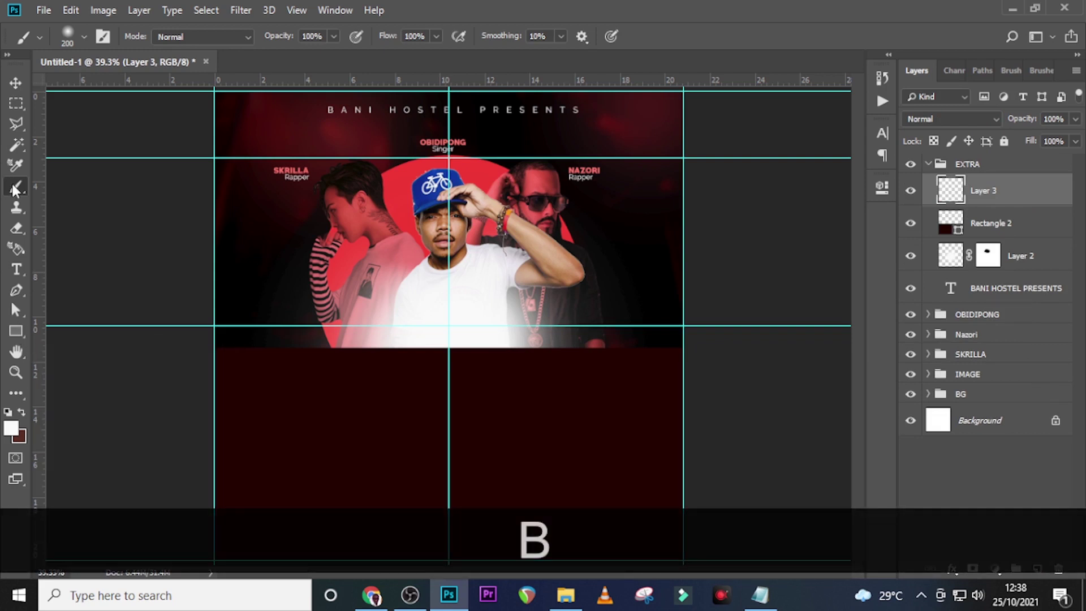
left_click(11, 428)
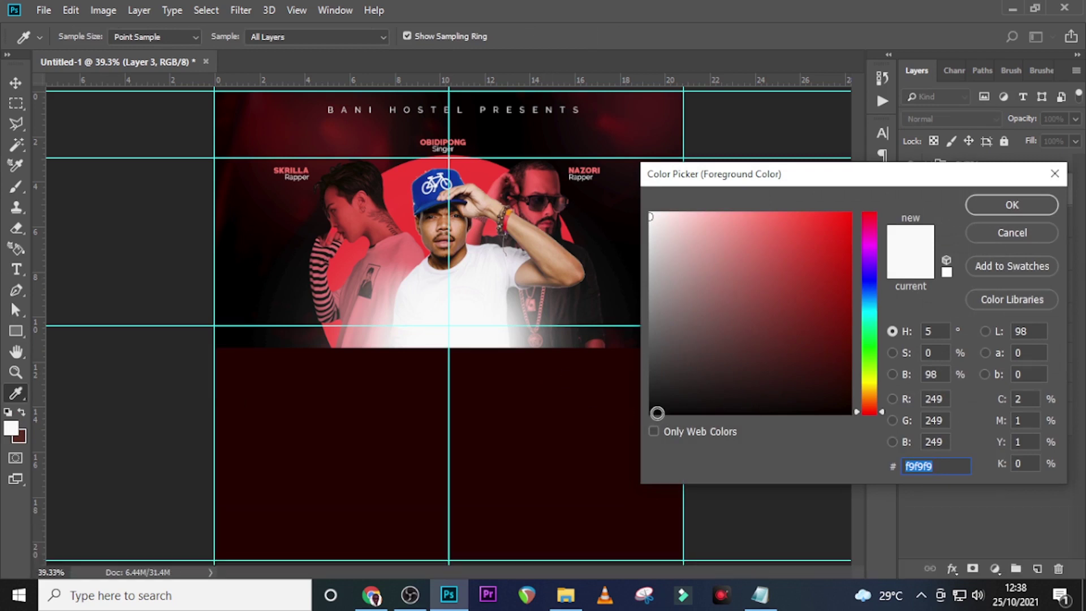
left_click(650, 413)
left_click(997, 206)
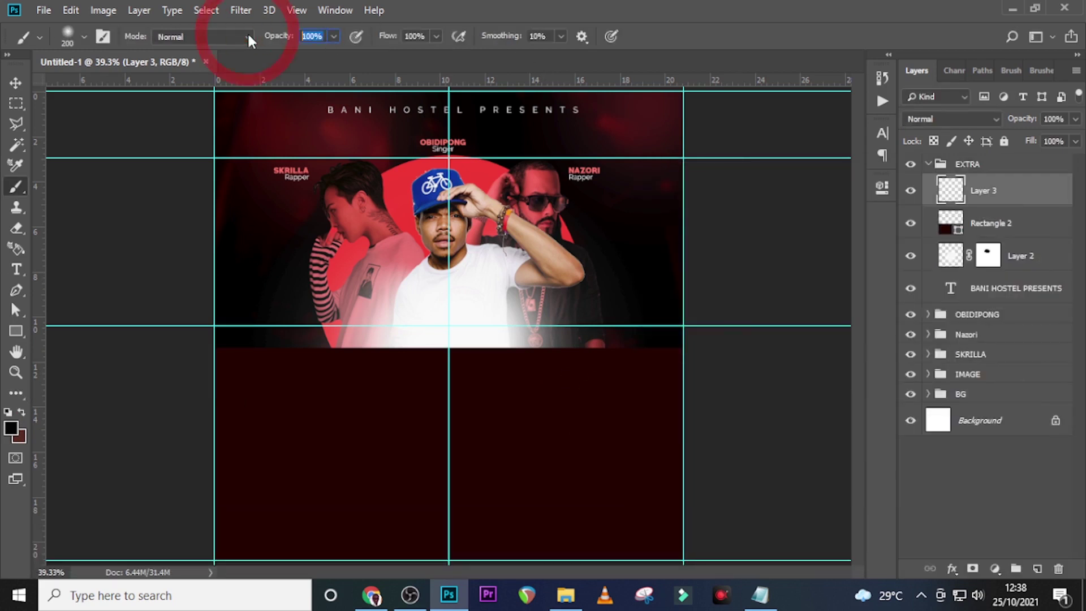
type("50")
key("Return")
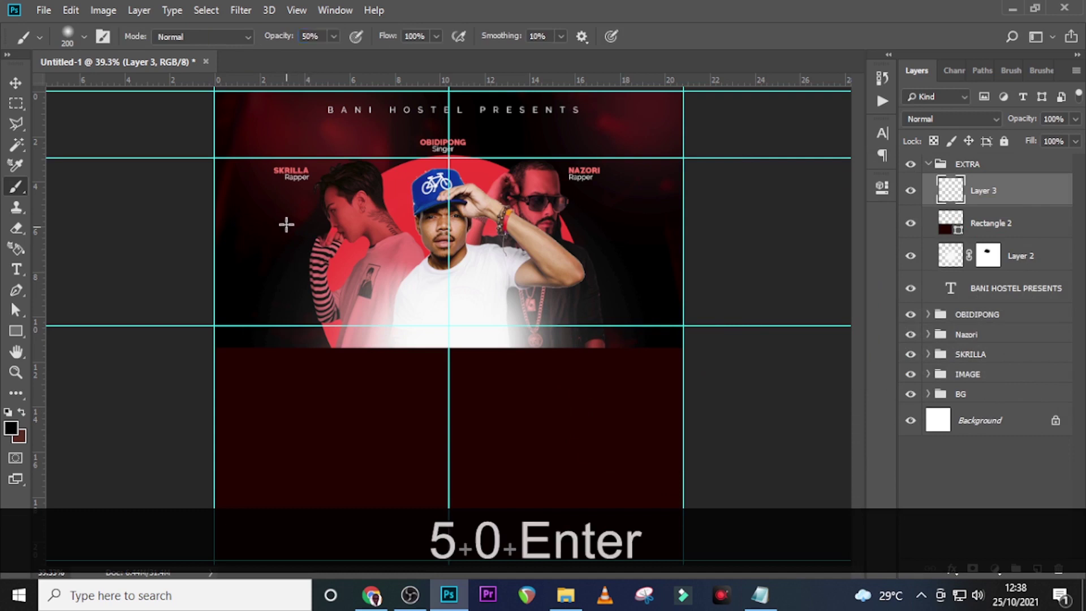
Enlarge the brush and paint soft black around the poster's edges on Layer 3
key("Caps_Lock")
key("bracketright")
key("bracketright")
key("bracketright")
key("bracketright")
key("bracketright")
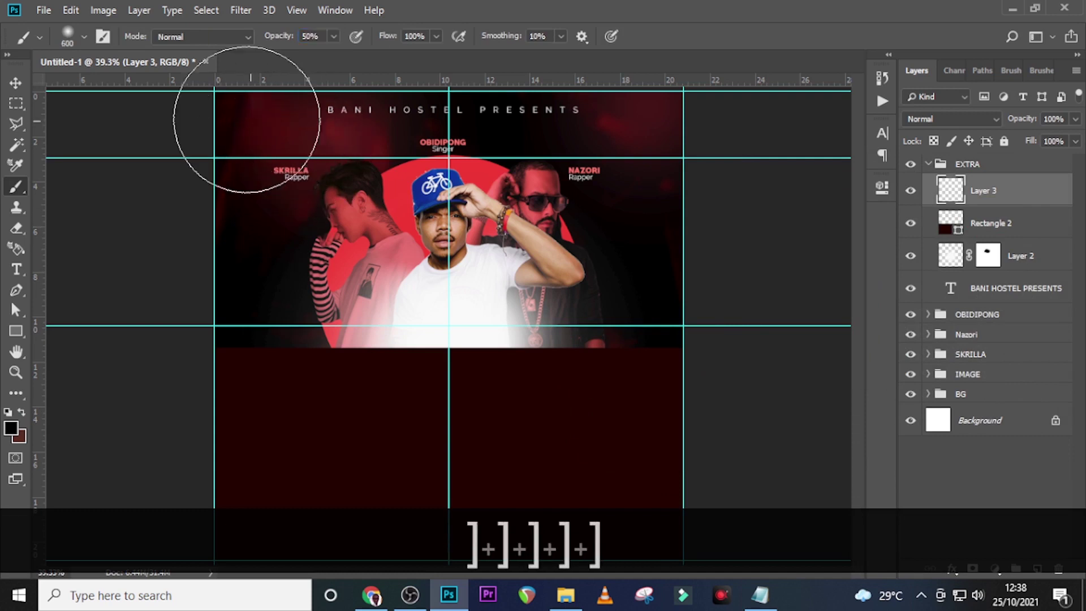
left_click(68, 38)
left_click(478, 2)
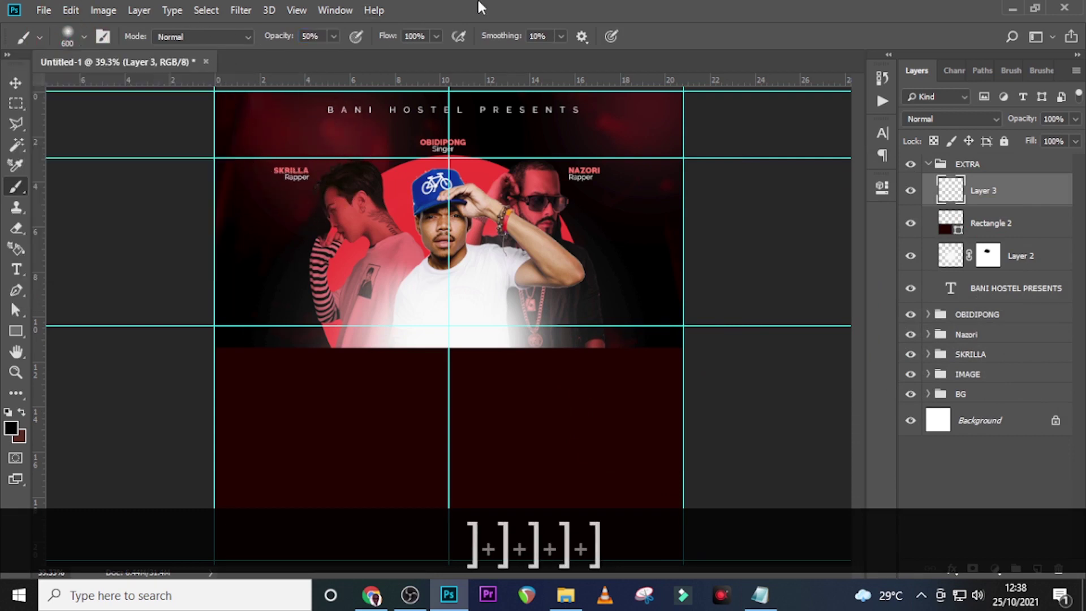
mouse_move(169, 461)
left_mouse_down()
mouse_move(179, 436)
mouse_move(303, 610)
mouse_move(189, 367)
left_mouse_up()
mouse_move(182, 344)
left_mouse_down()
mouse_move(169, 325)
mouse_move(660, 101)
mouse_move(484, 610)
mouse_move(709, 106)
left_mouse_up()
left_click_drag(266, 81, 254, 91)
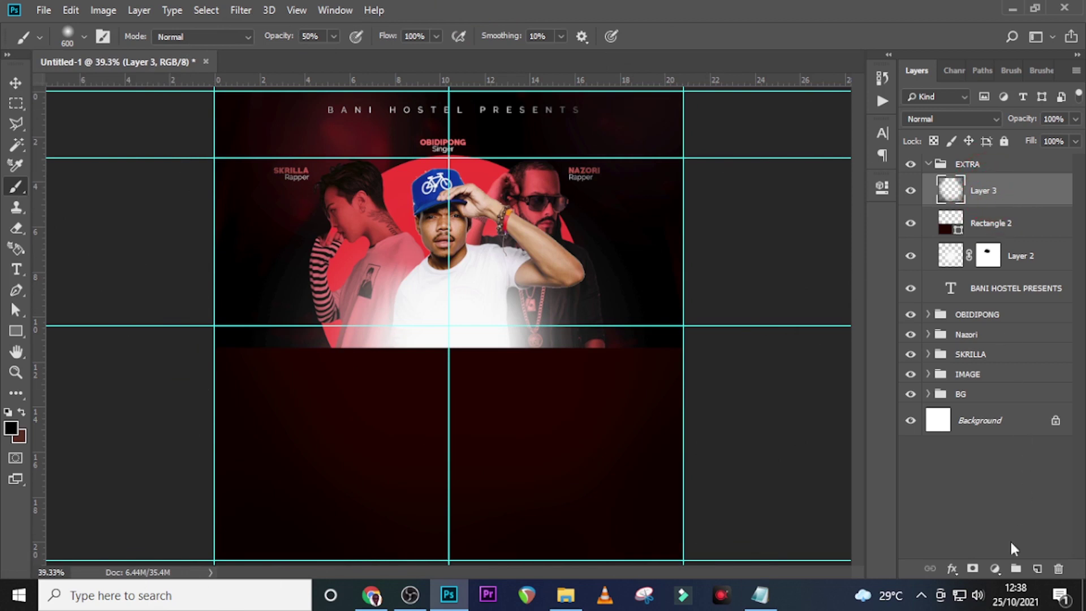
Add a mask to Layer 3 and mask the darkening from the poster centre with a 1100 brush
left_click(973, 568)
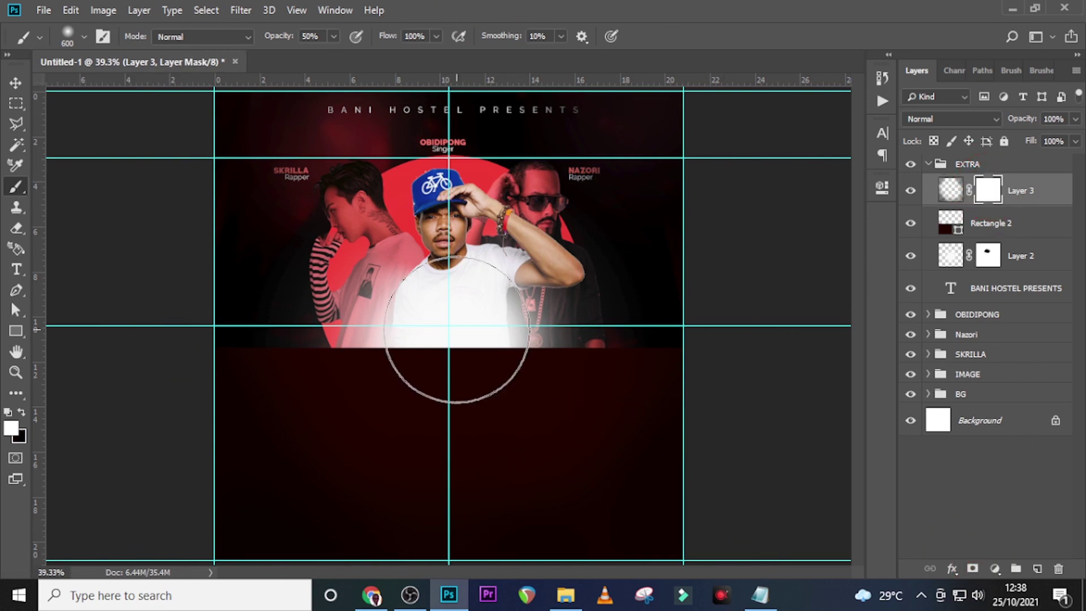
key("bracketright")
key("bracketright")
key("bracketright")
key("bracketright")
key("bracketright")
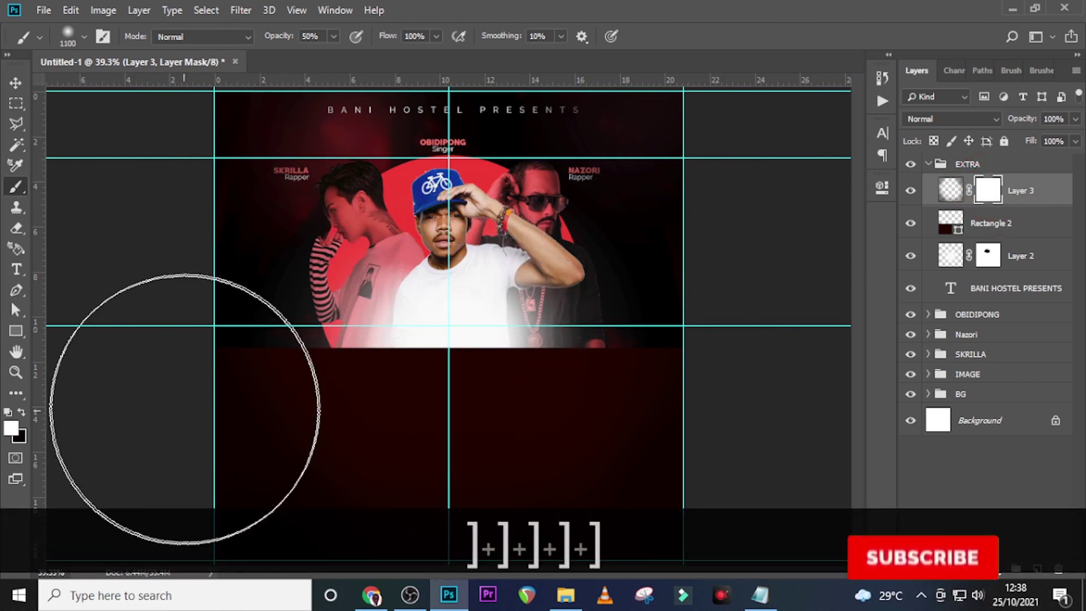
left_click(21, 412)
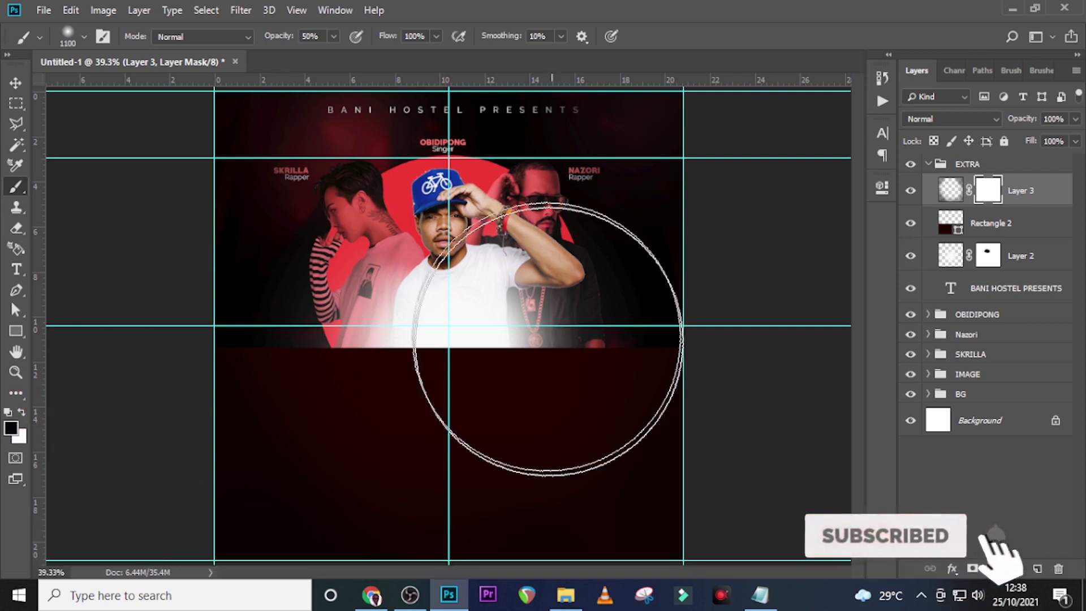
left_click(434, 317)
left_click(441, 333)
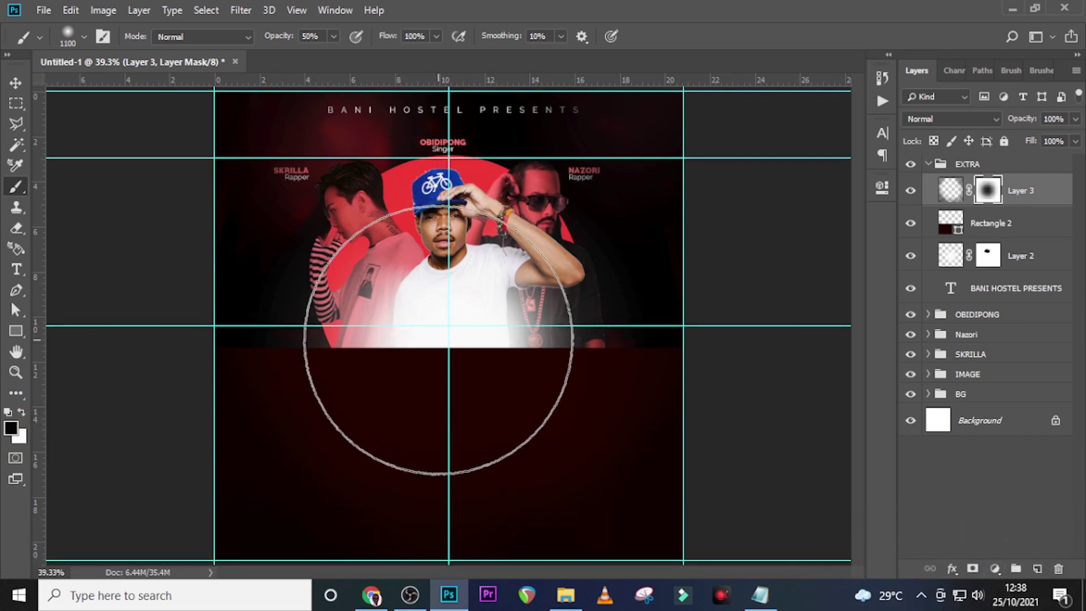
left_click(441, 334)
Raise brush opacity to 100%, paint another dab on the mask, and collapse EXTRA
left_click(332, 38)
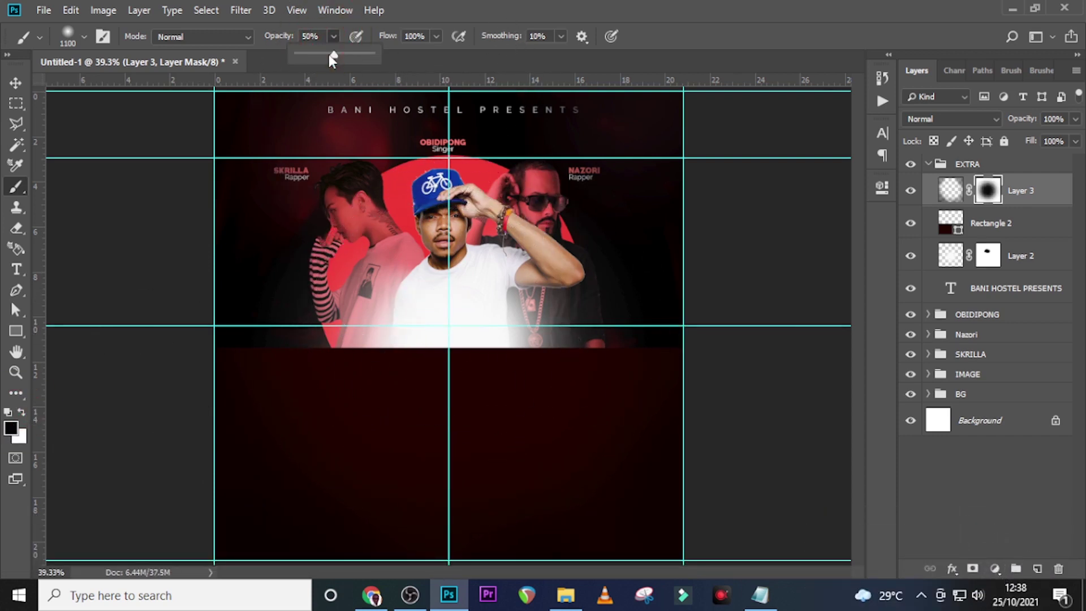
left_click_drag(332, 55, 376, 45)
left_click(485, 5)
left_click(461, 281)
left_click(929, 164)
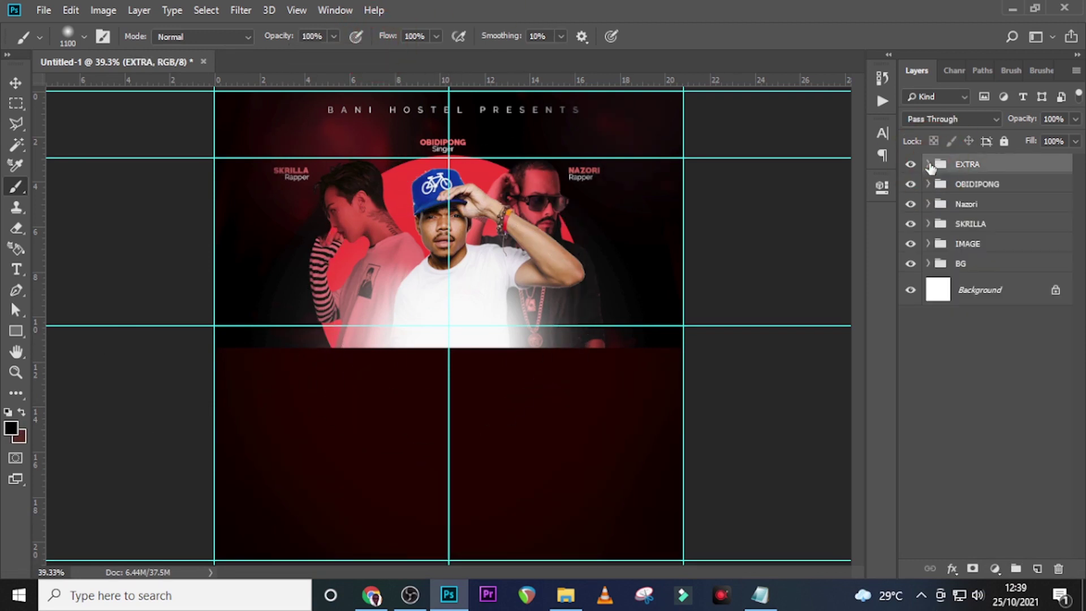
Create a text layer with 'nexus' pasted from the notes and move it onto the photos
key("t")
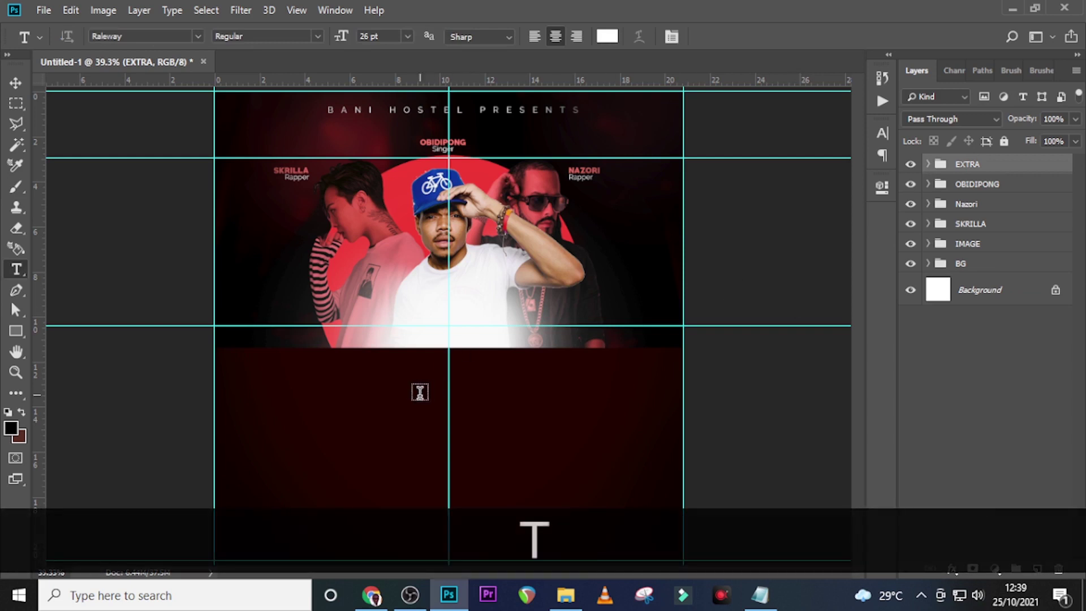
left_click(400, 392)
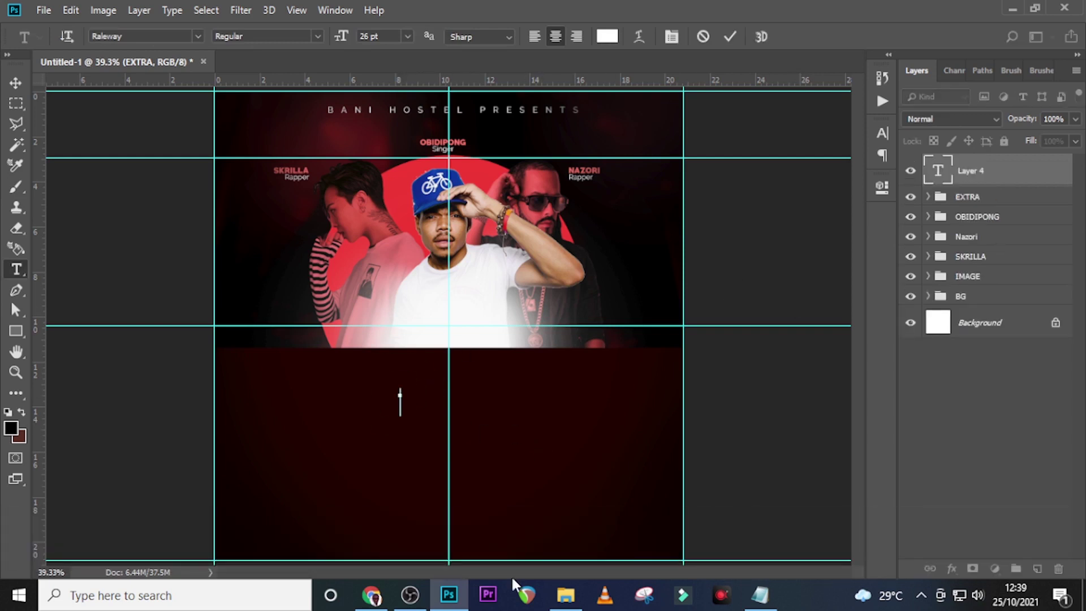
left_click(762, 594)
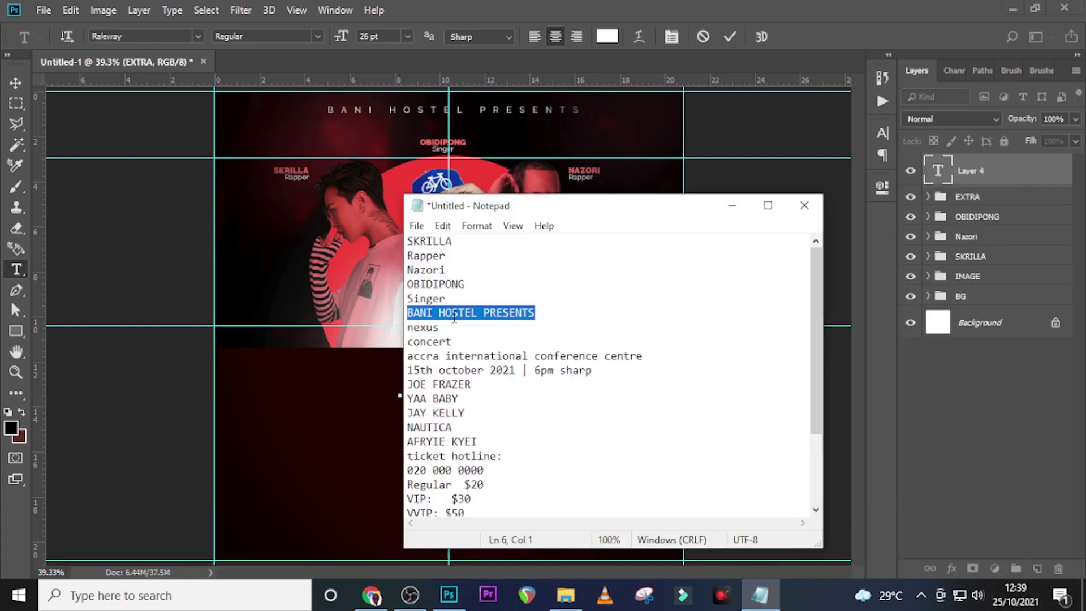
left_click_drag(449, 332, 387, 331)
key("ctrl+c")
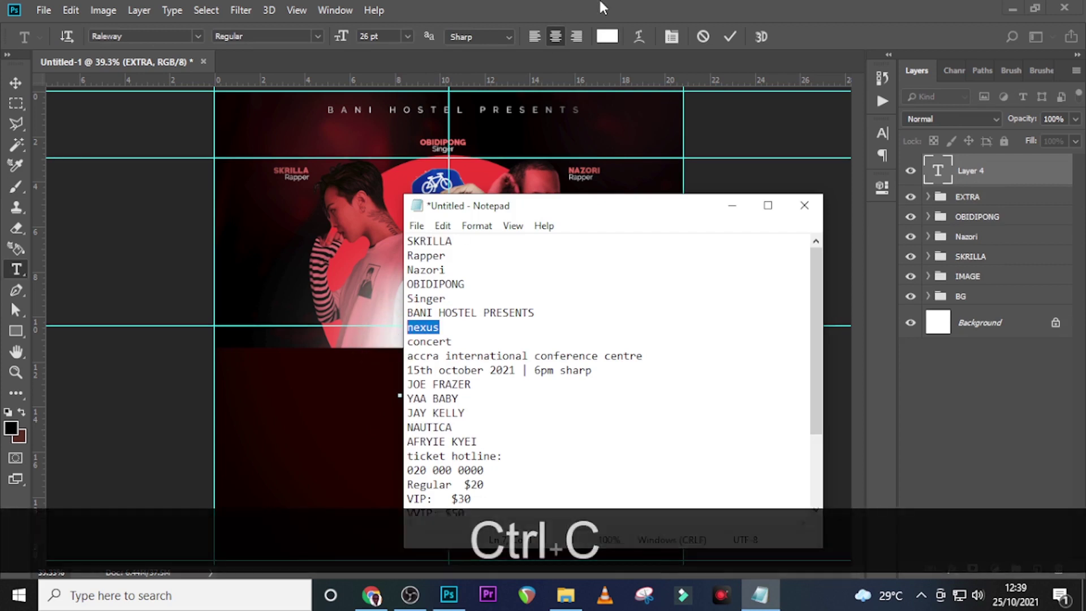
left_click(599, 2)
key("ctrl+v")
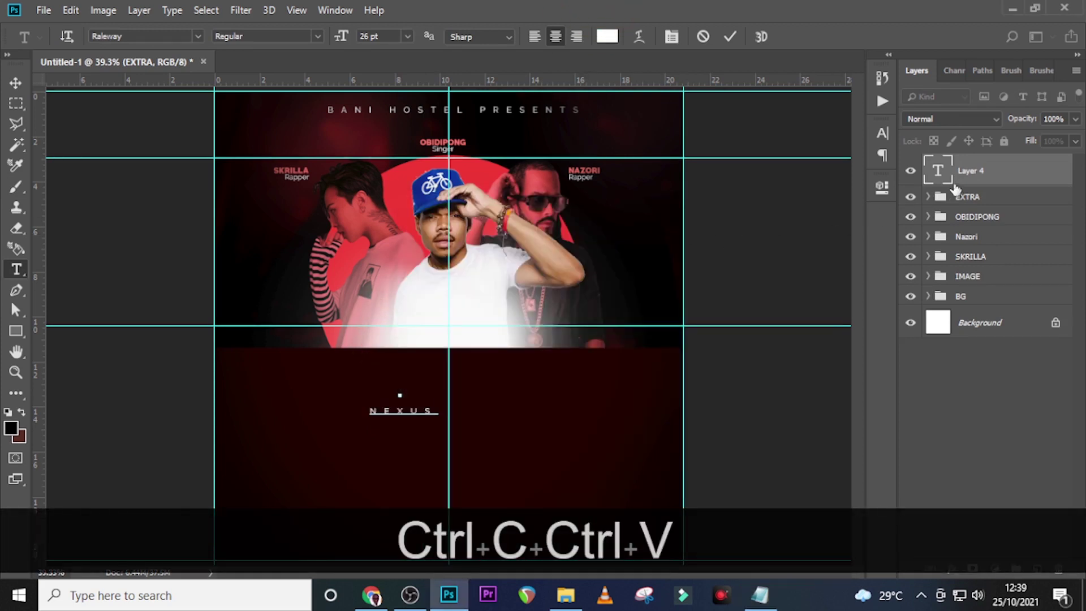
left_click(955, 184)
key("v")
left_click_drag(441, 405, 448, 337)
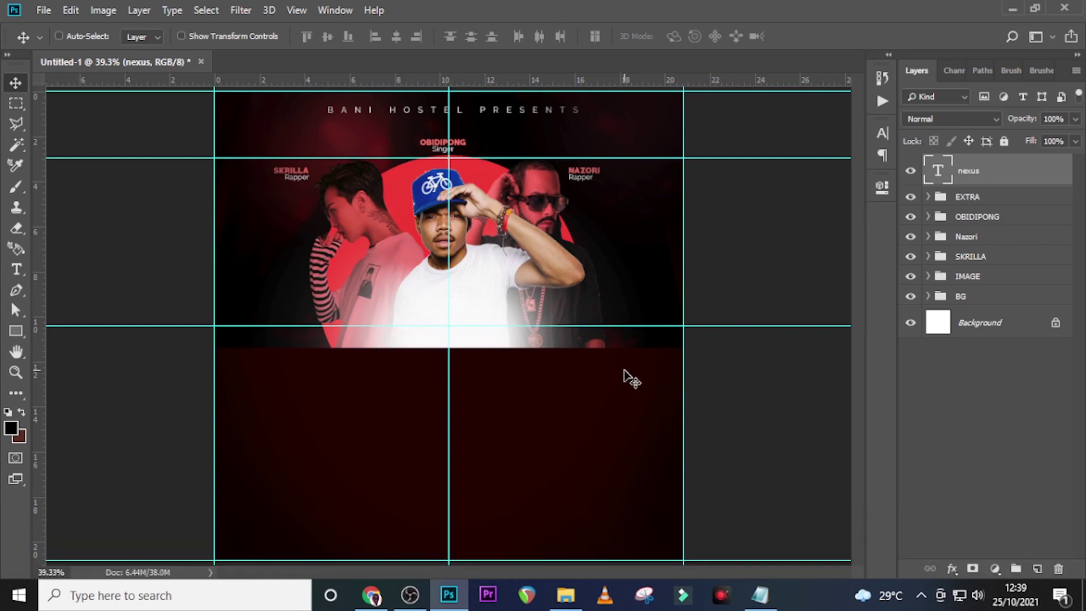
Colour the NEXUS text coral fc766a
left_click(882, 134)
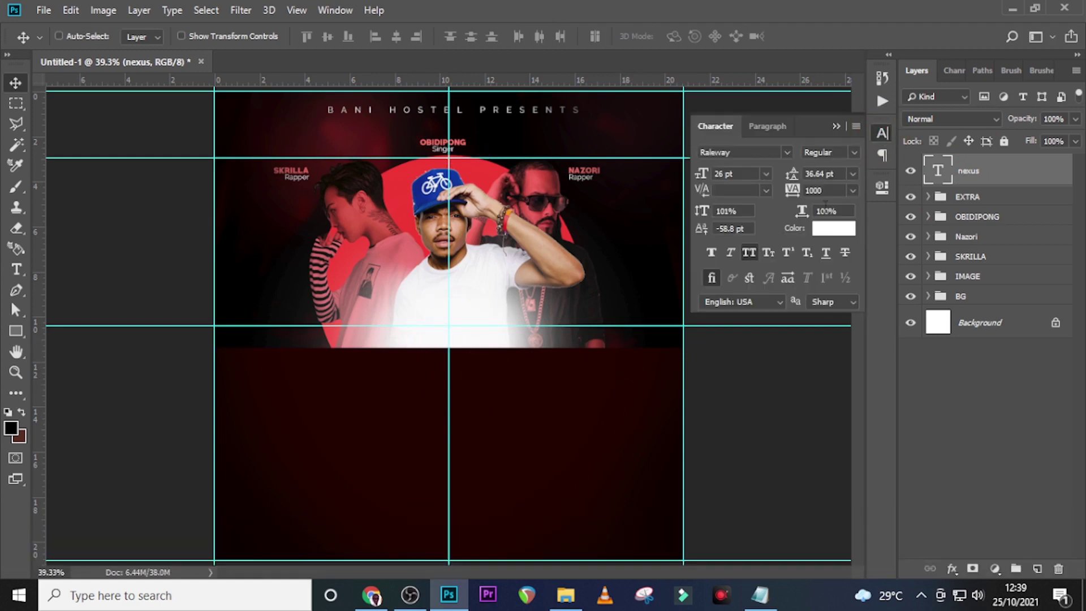
left_click(816, 228)
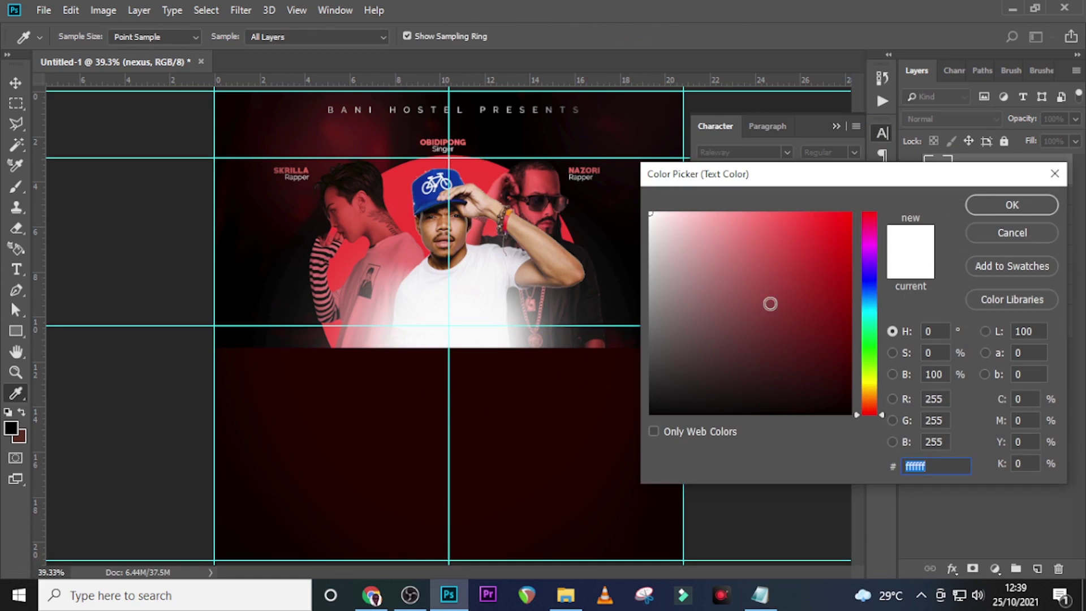
type("fc")
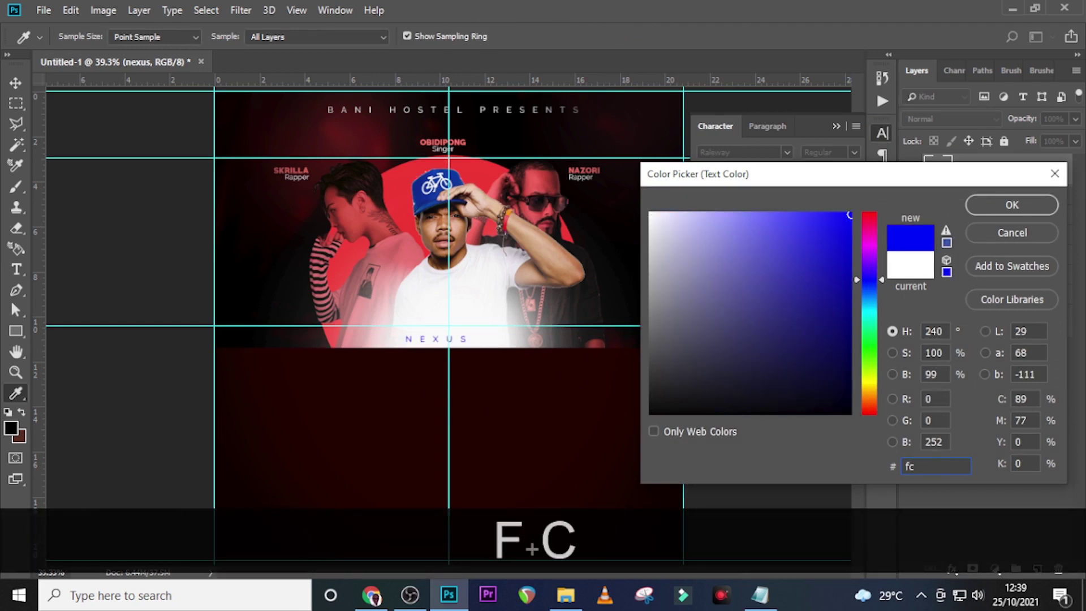
type("766a")
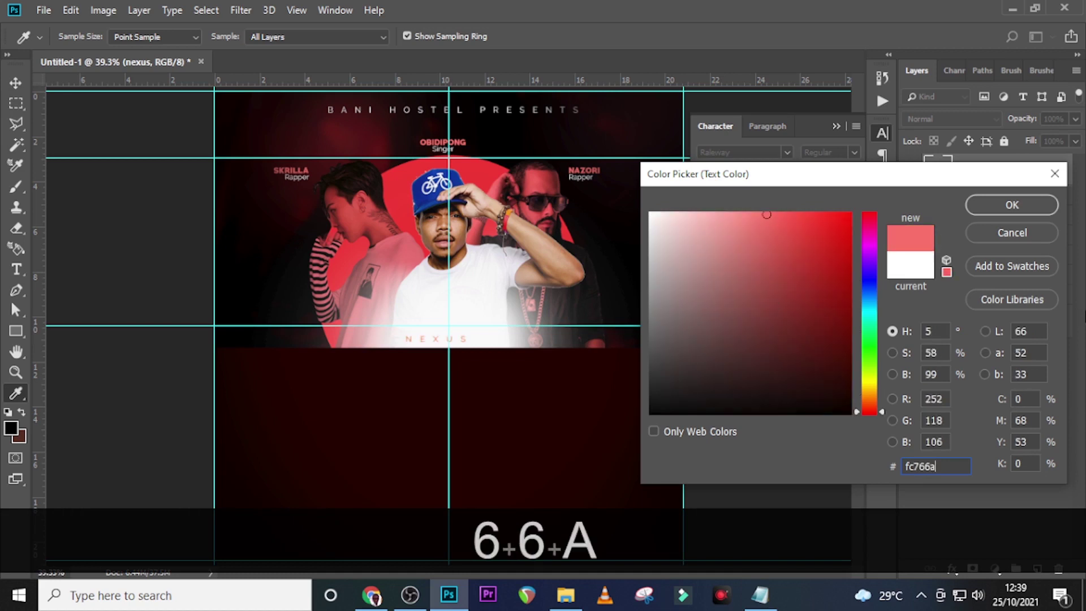
left_click(1002, 204)
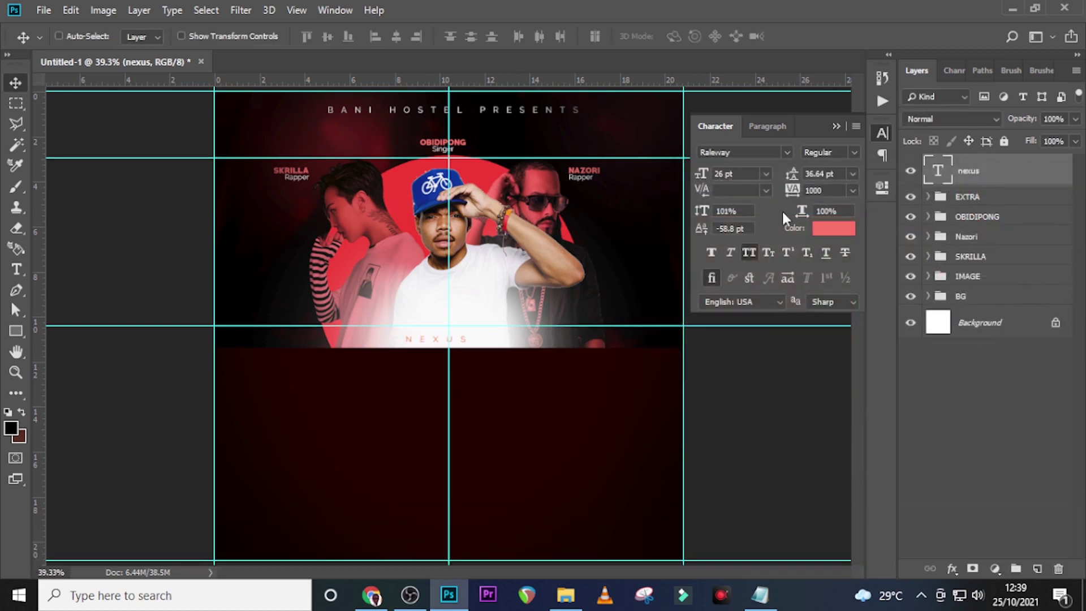
Set NEXUS to PRIMETIME 169 pt, Faux Bold, with tracking 0
left_click(785, 152)
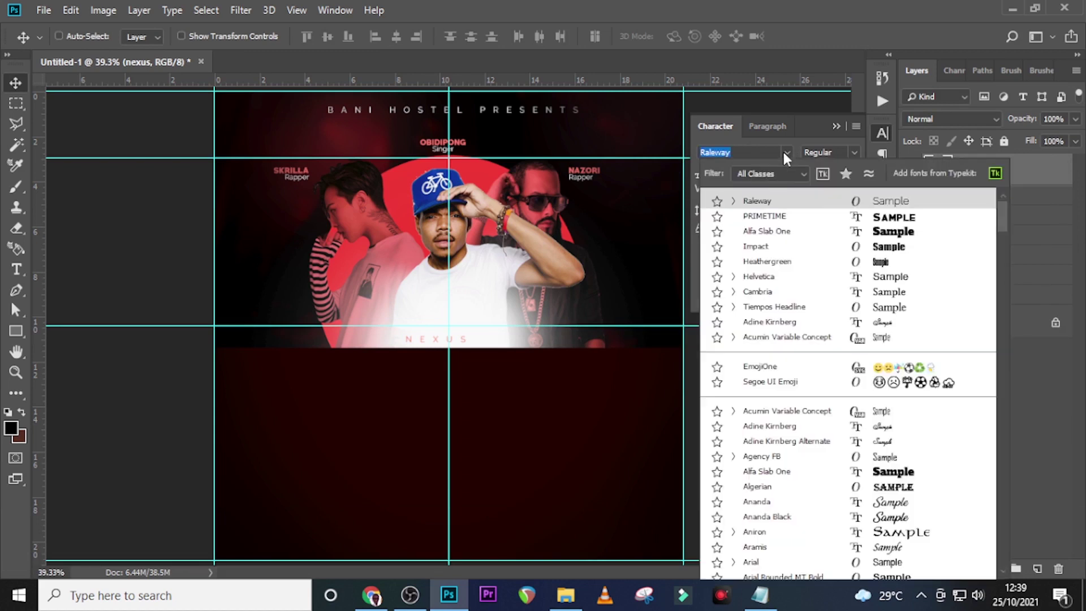
left_click(783, 217)
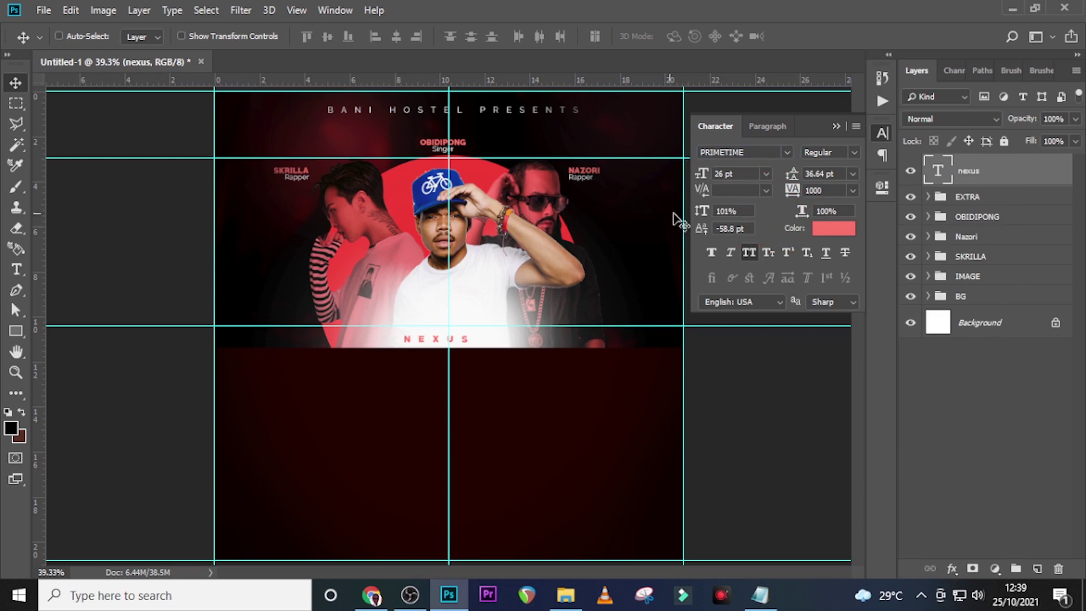
left_click_drag(720, 173, 684, 175)
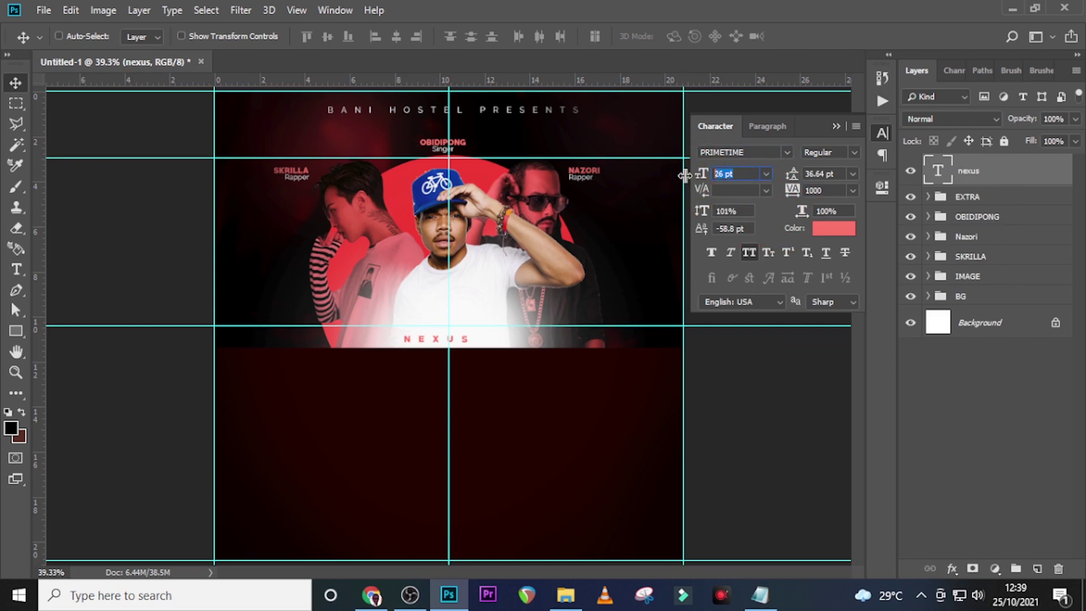
type("169")
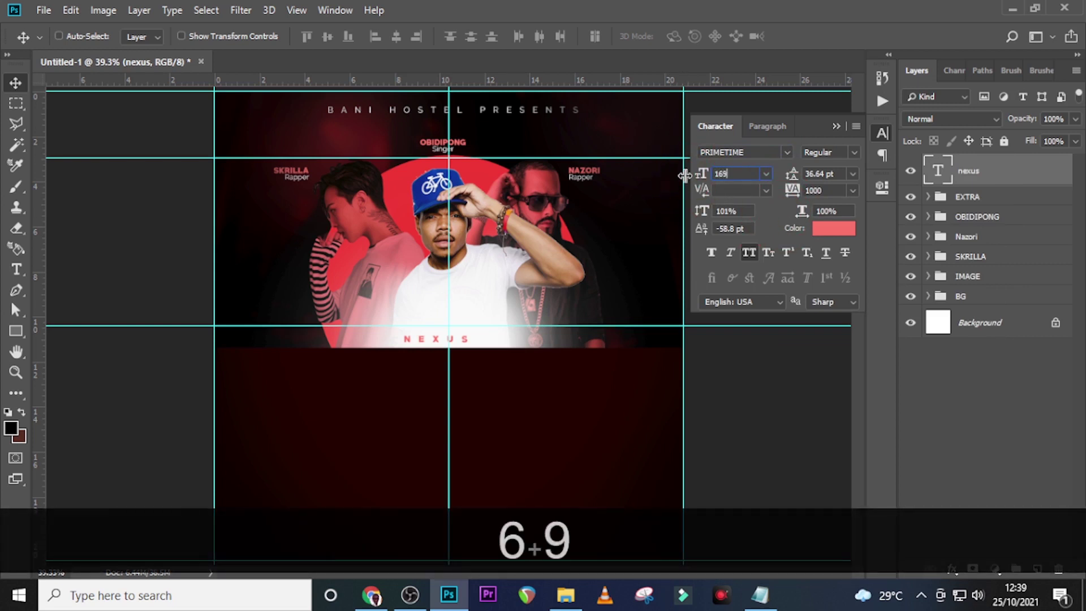
key("Return")
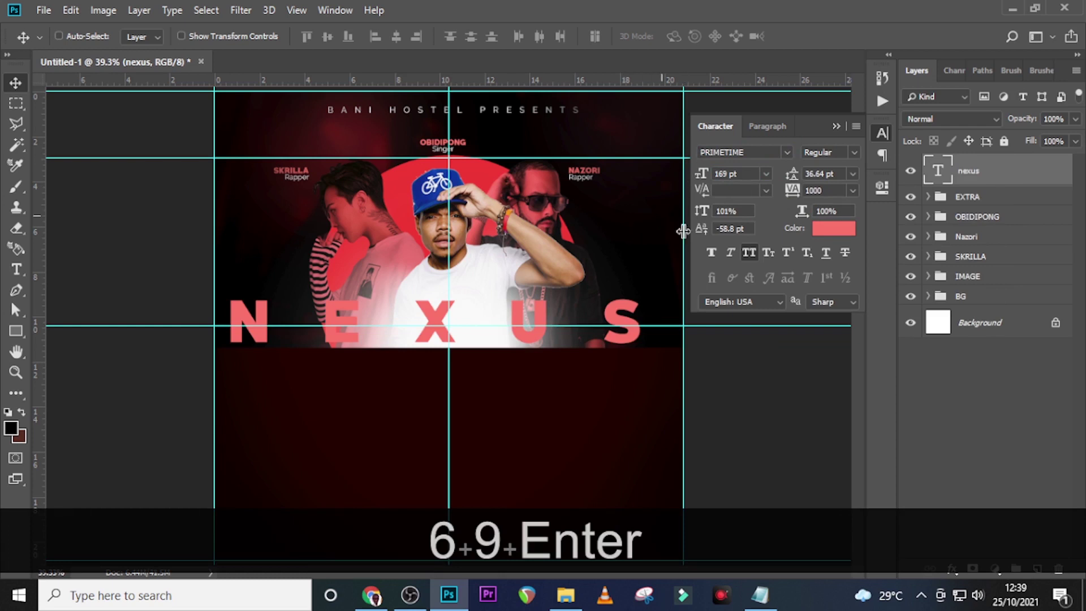
left_click(712, 252)
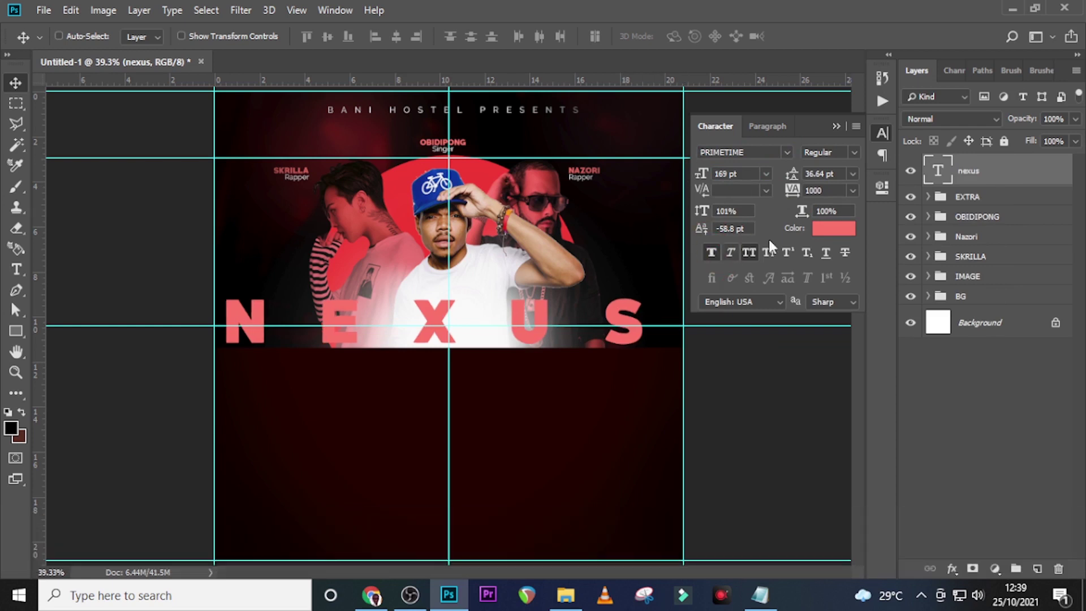
left_click(775, 191)
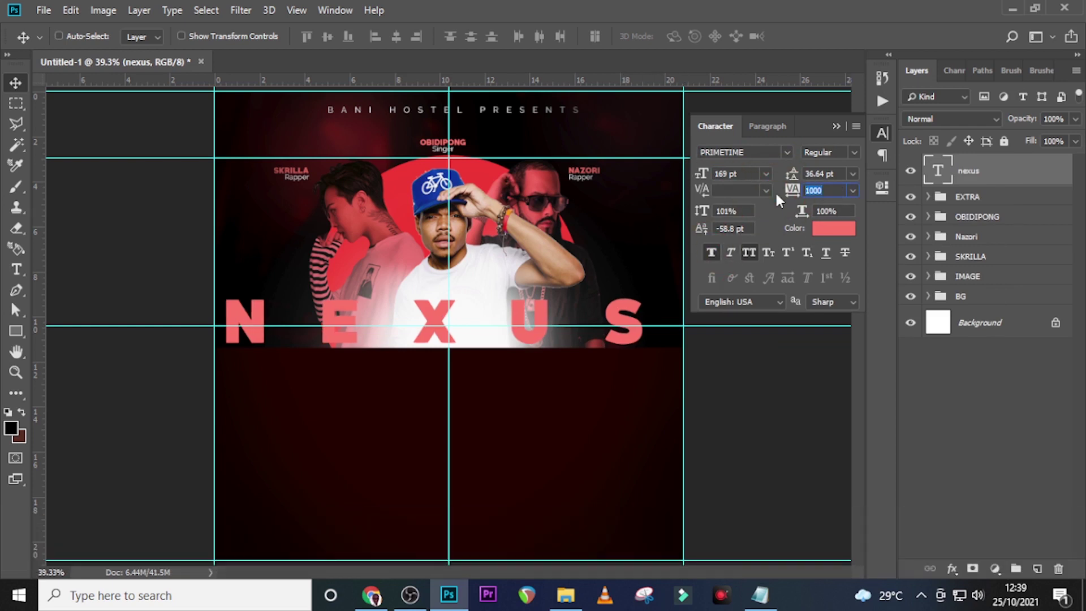
type("0")
key("Return")
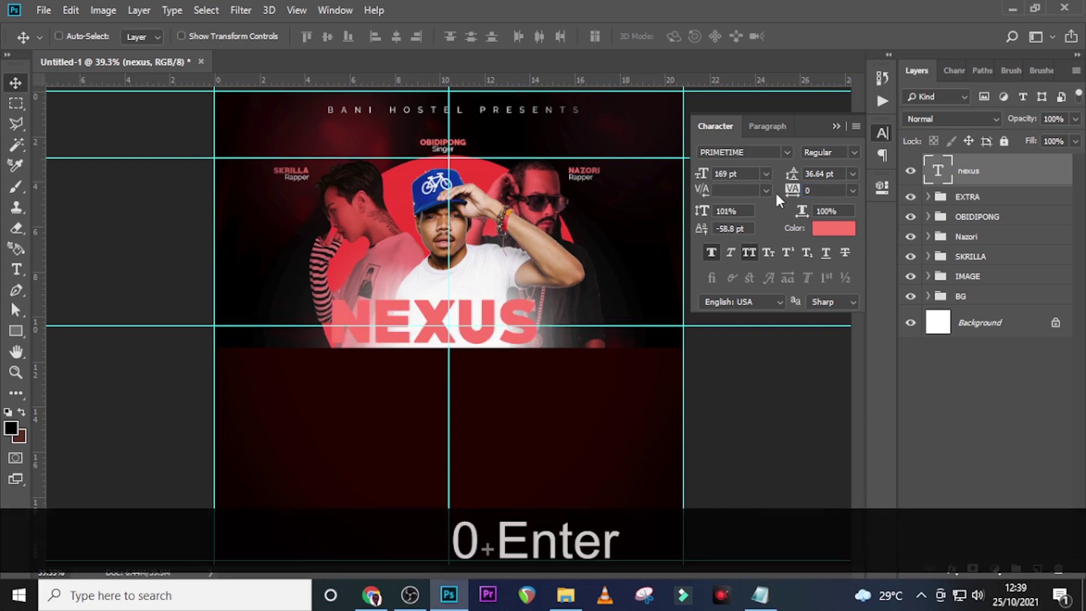
Nudge NEXUS right and down to centre it along the bottom of the photos
left_click(1004, 178)
key("ctrl+t")
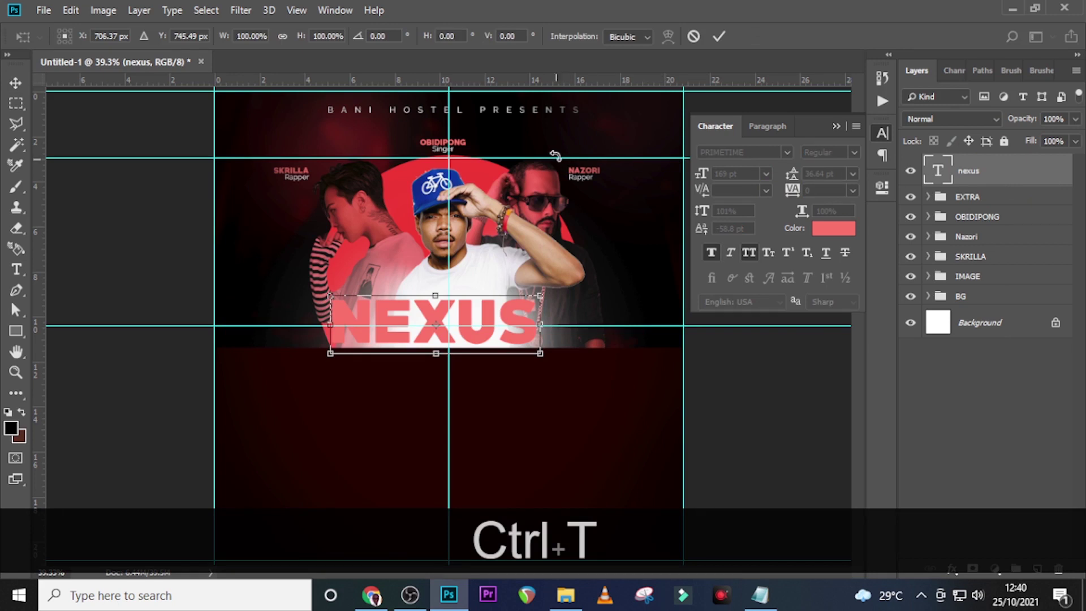
key("shift+Right")
key("shift+Right")
key("shift+Right")
key("shift+Right")
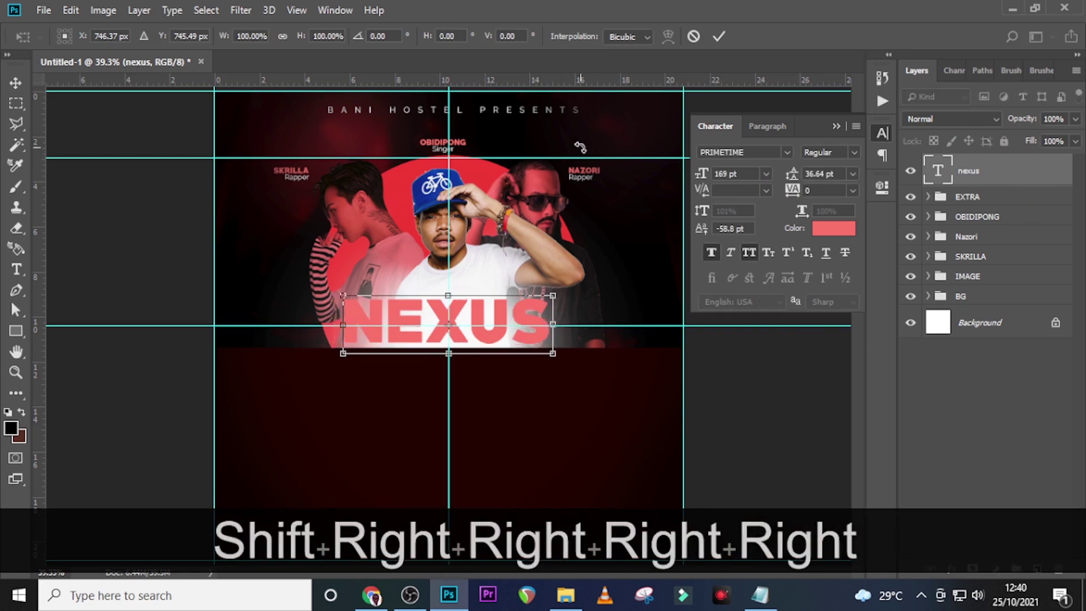
key("Down")
key("Down")
key("Return")
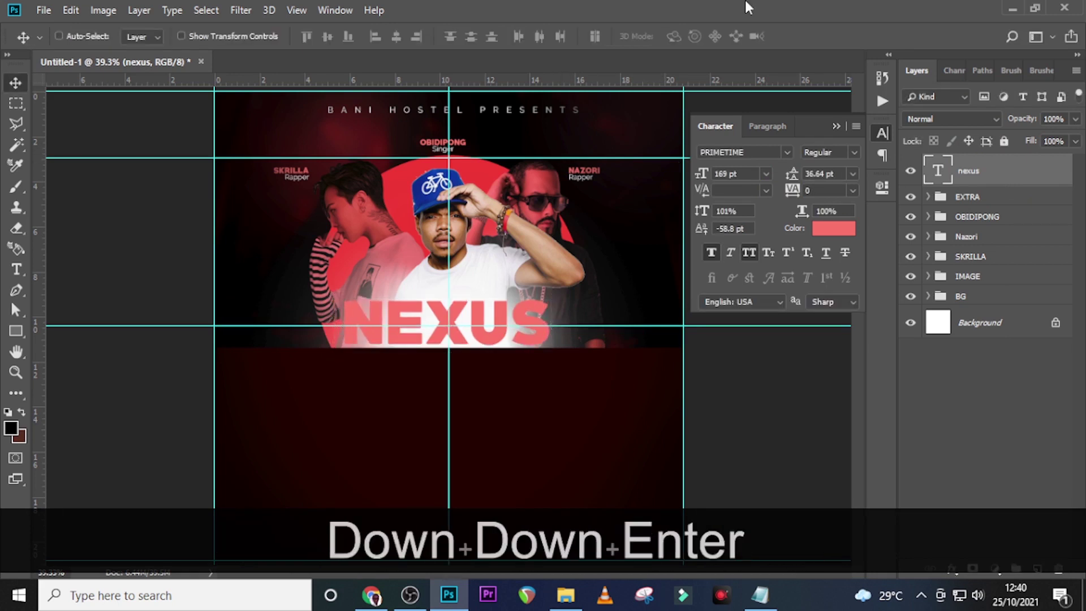
key("Down")
key("Down")
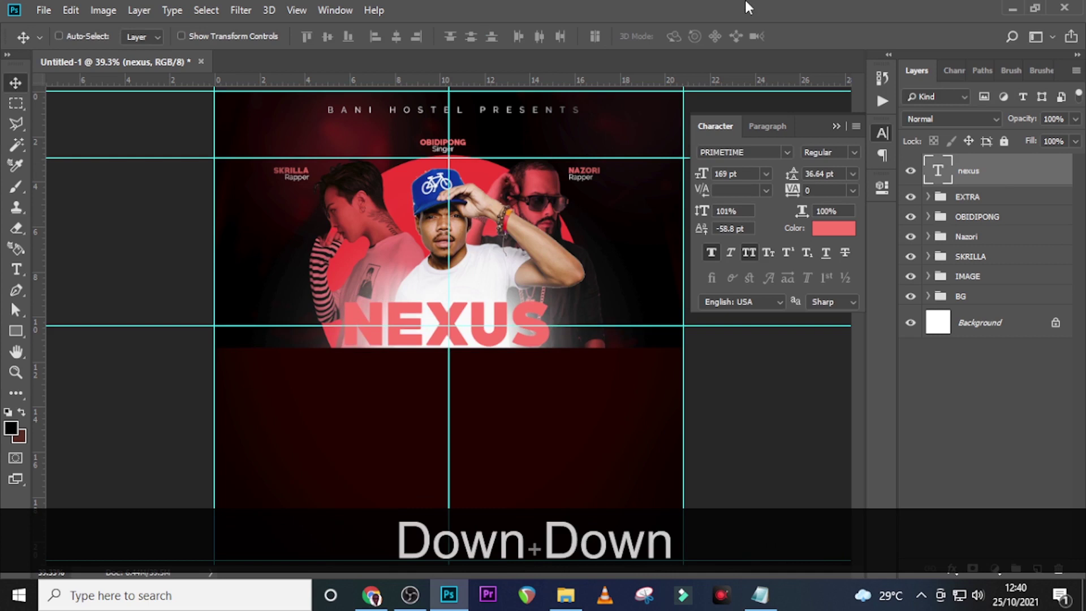
key("Down")
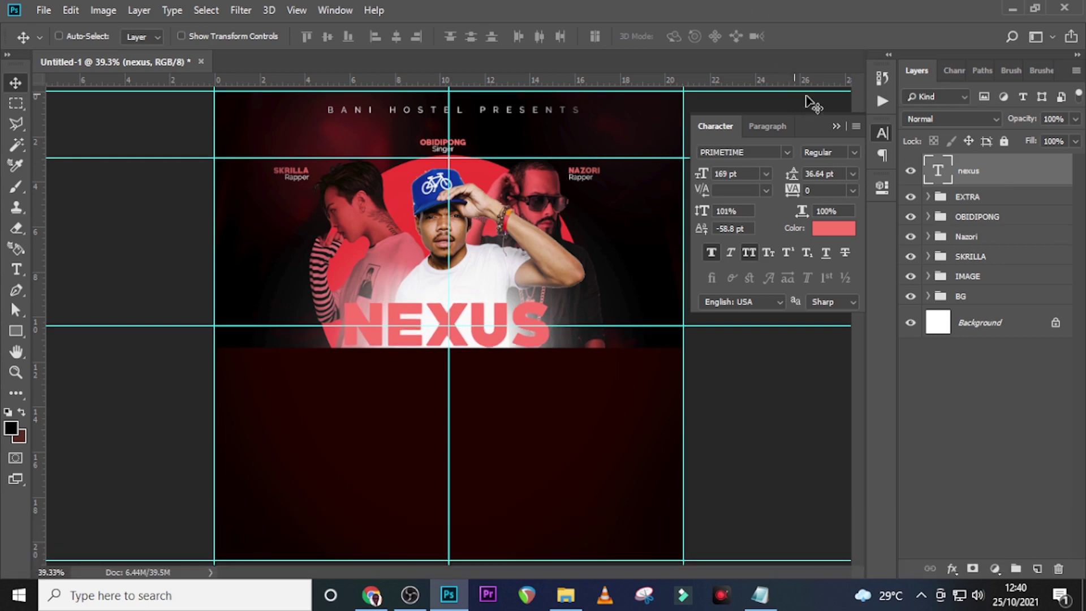
Add an Inner Shadow effect to the NEXUS title, adjusting its opacity and distance
double_click(1053, 186)
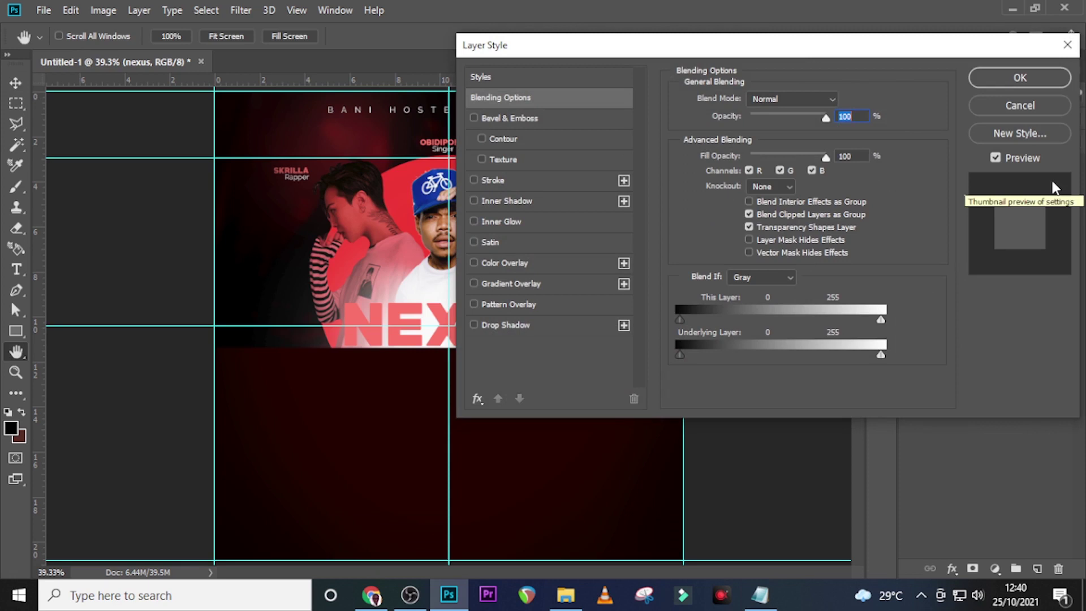
left_click(500, 201)
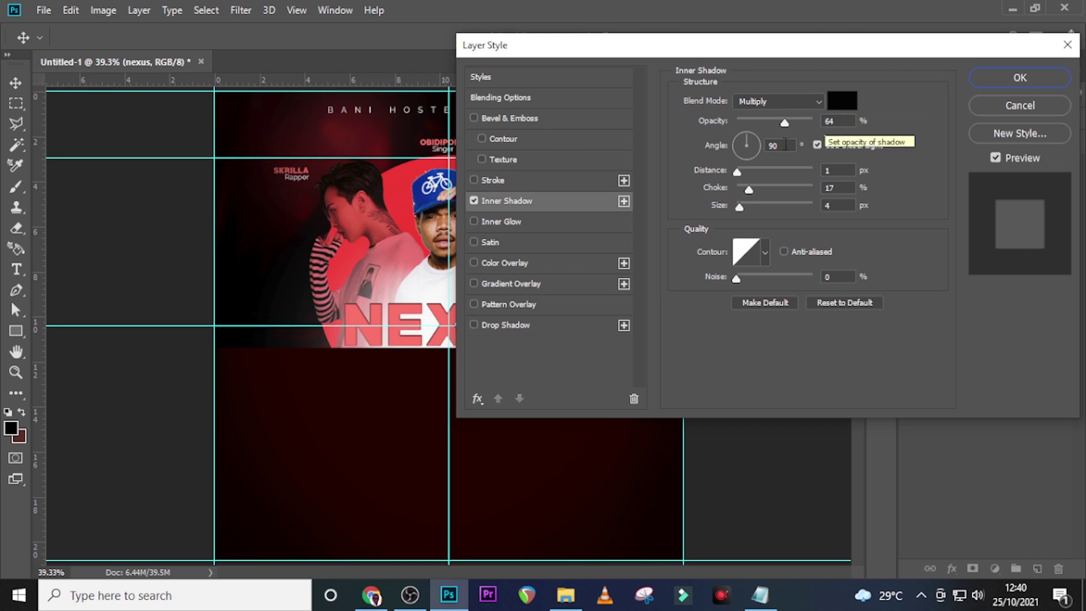
left_click(842, 122)
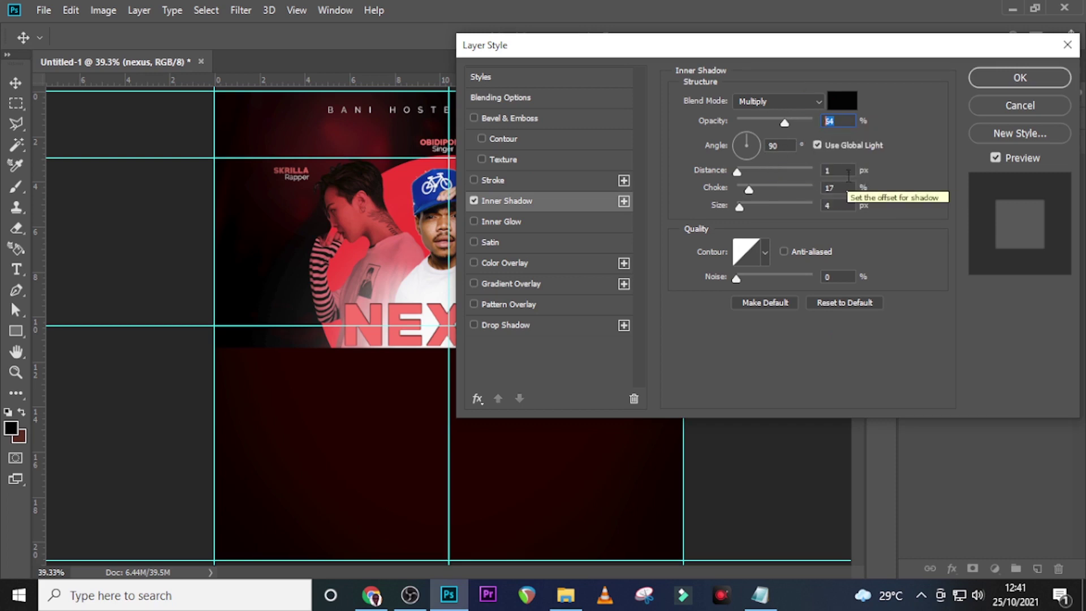
left_click_drag(813, 168, 794, 167)
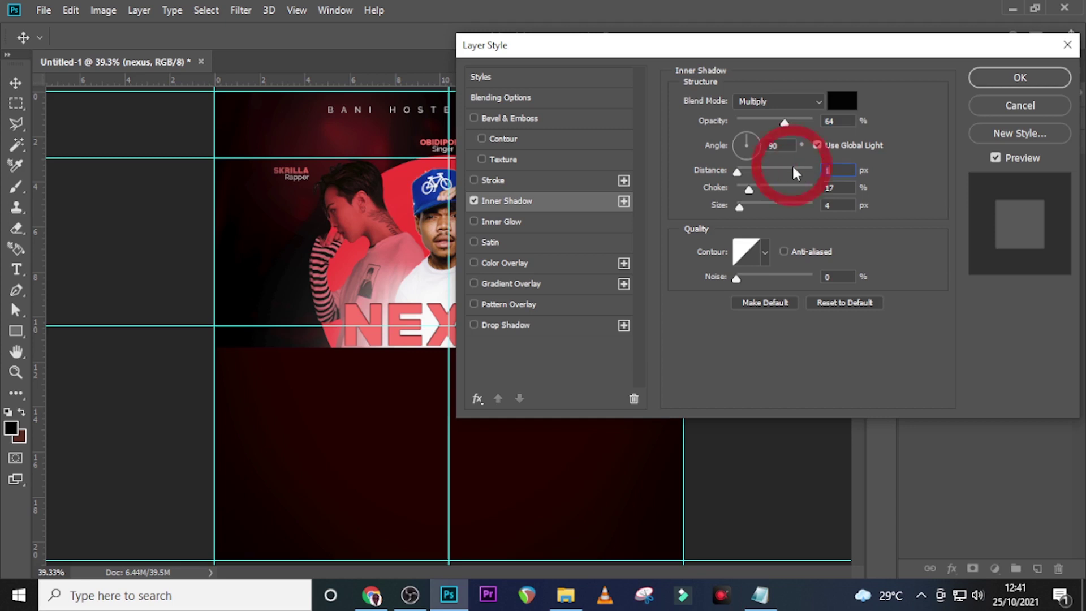
type("7")
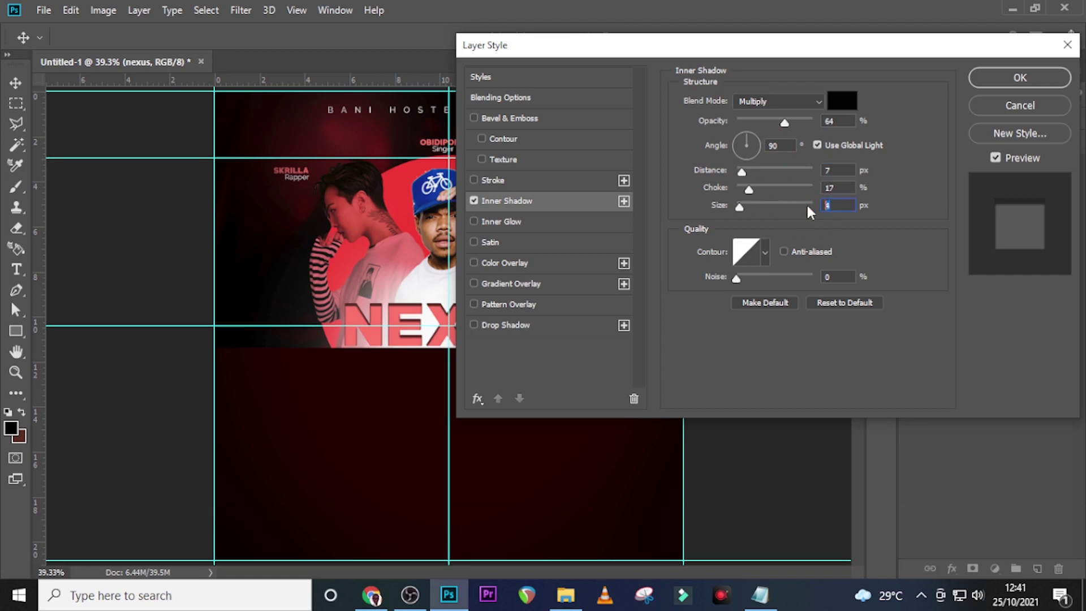
type("18")
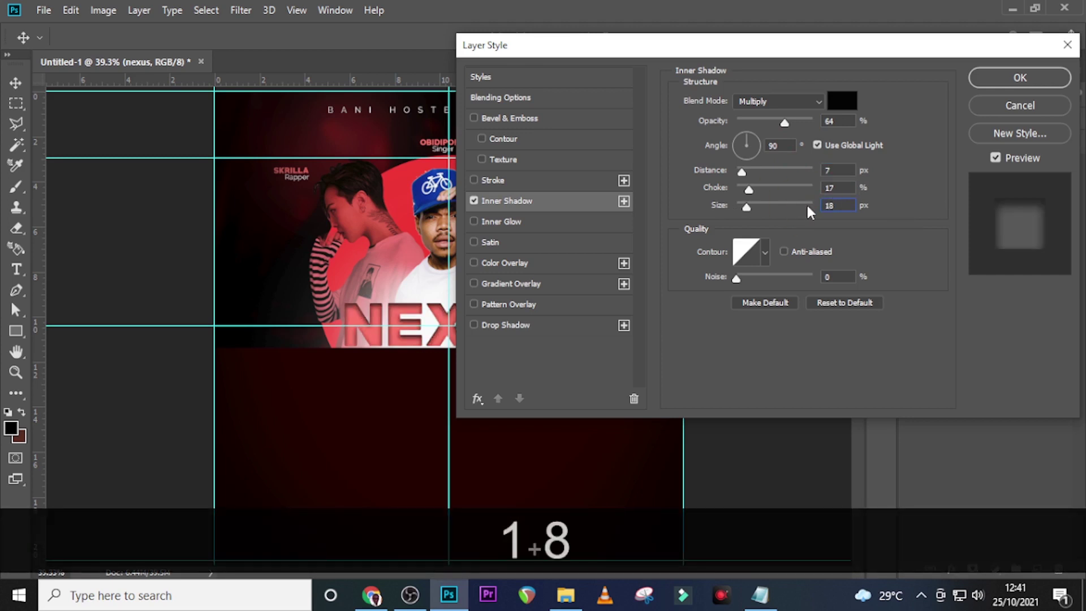
Add a dark red 1f0100 Satin at 38% opacity and apply the layer styles
left_click(511, 249)
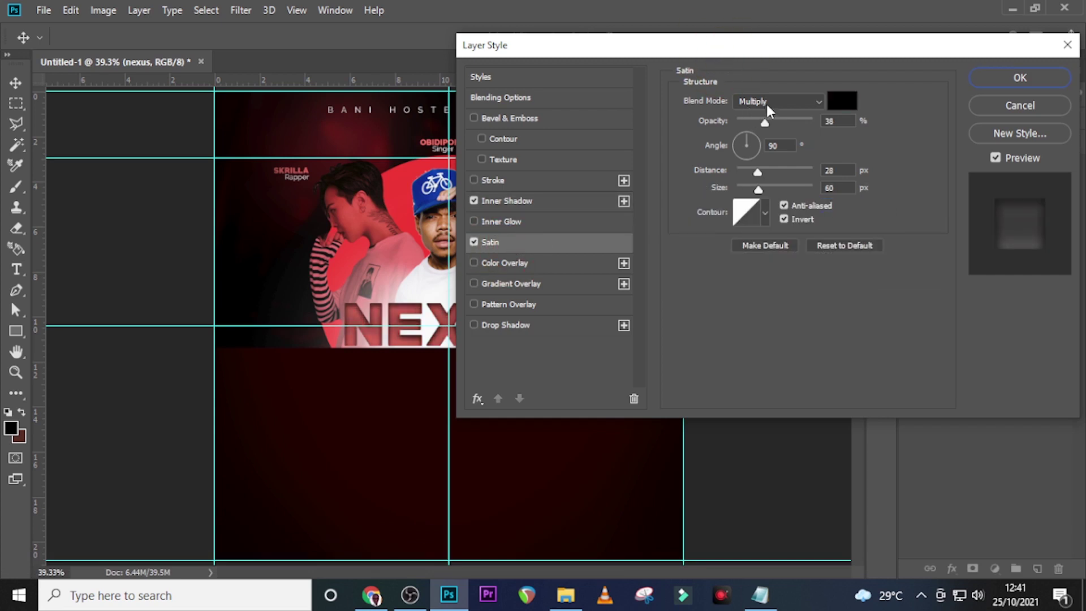
left_click(842, 101)
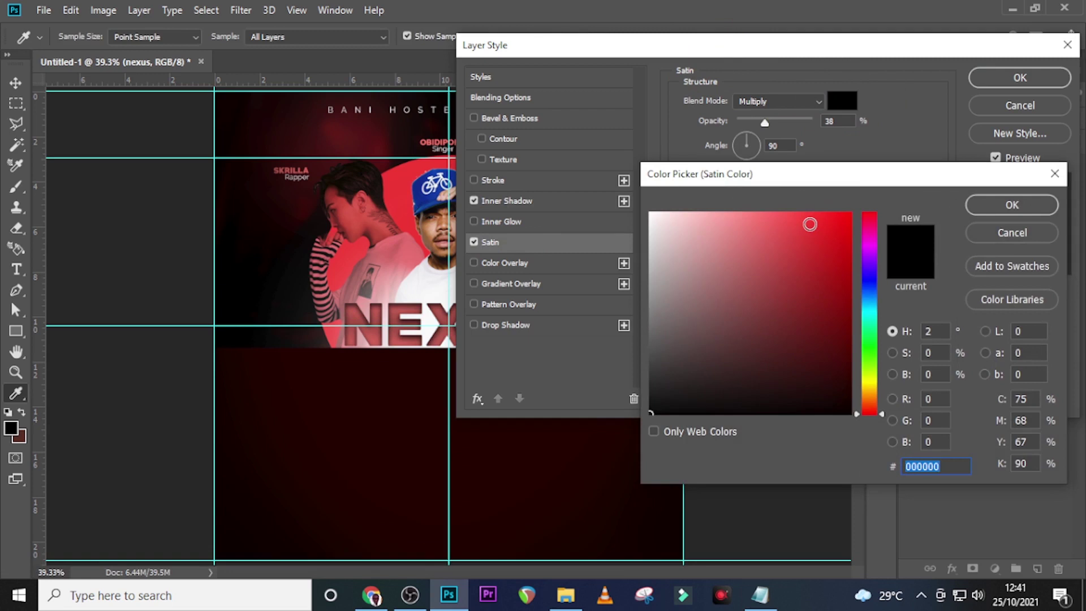
type("a")
key("BackSpace")
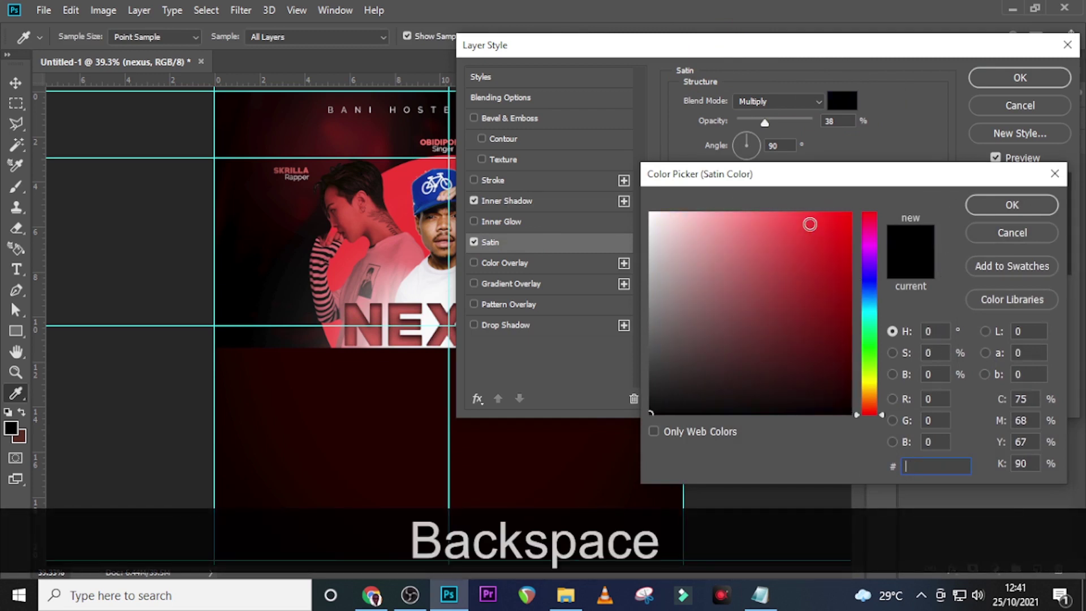
type("1")
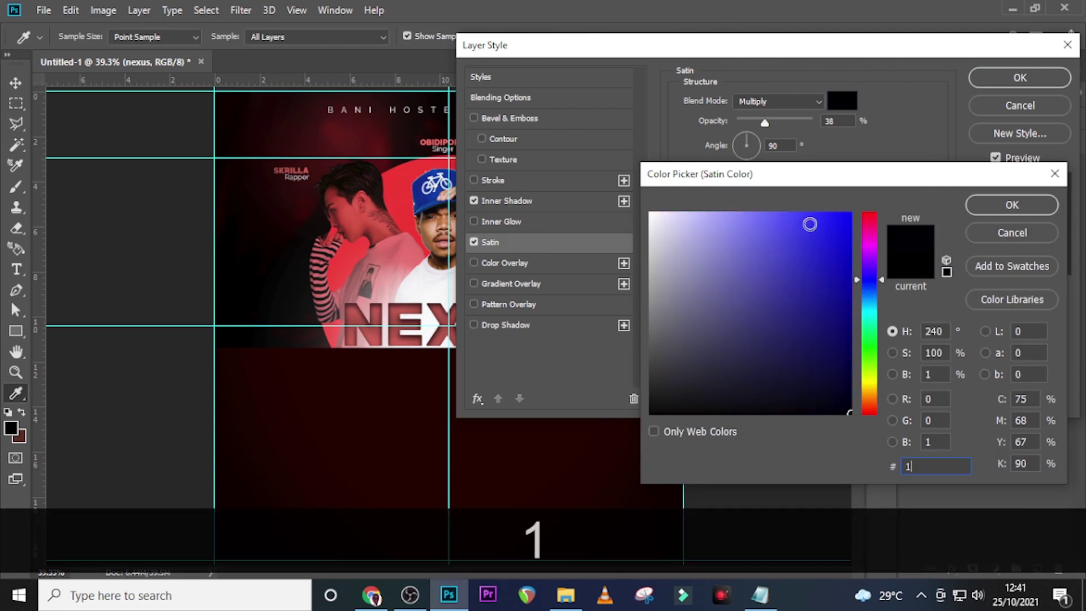
type("f0100")
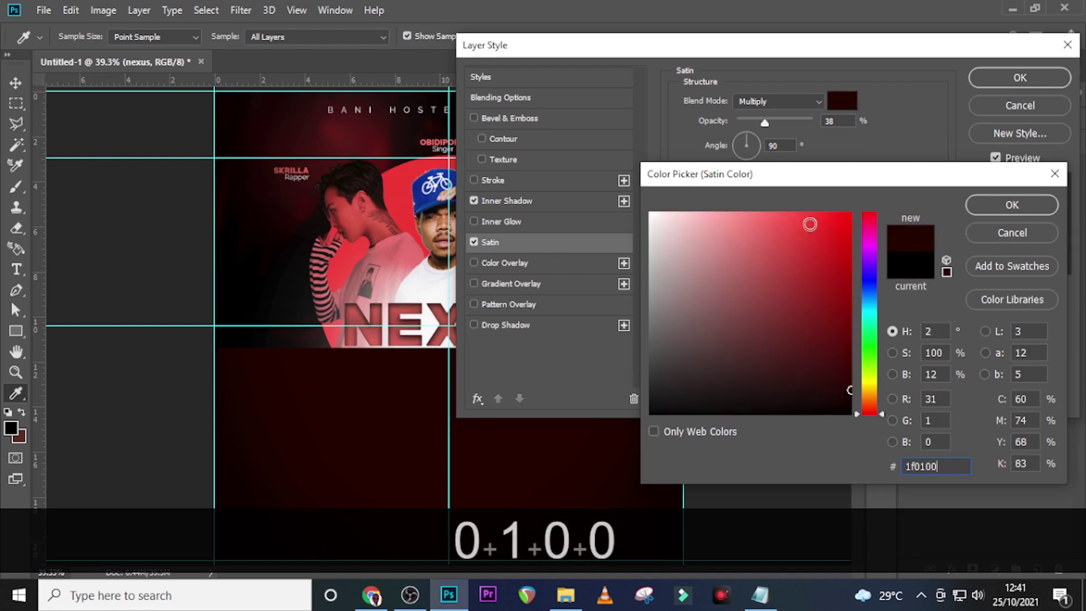
left_click(1012, 207)
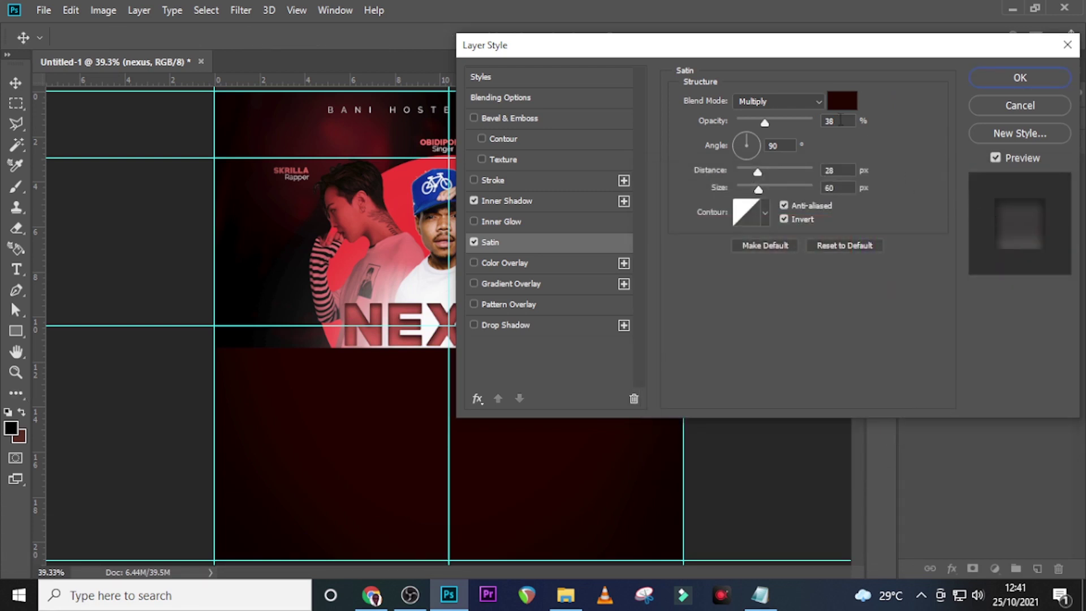
left_click(839, 119)
left_click_drag(785, 146, 764, 146)
left_click(1019, 77)
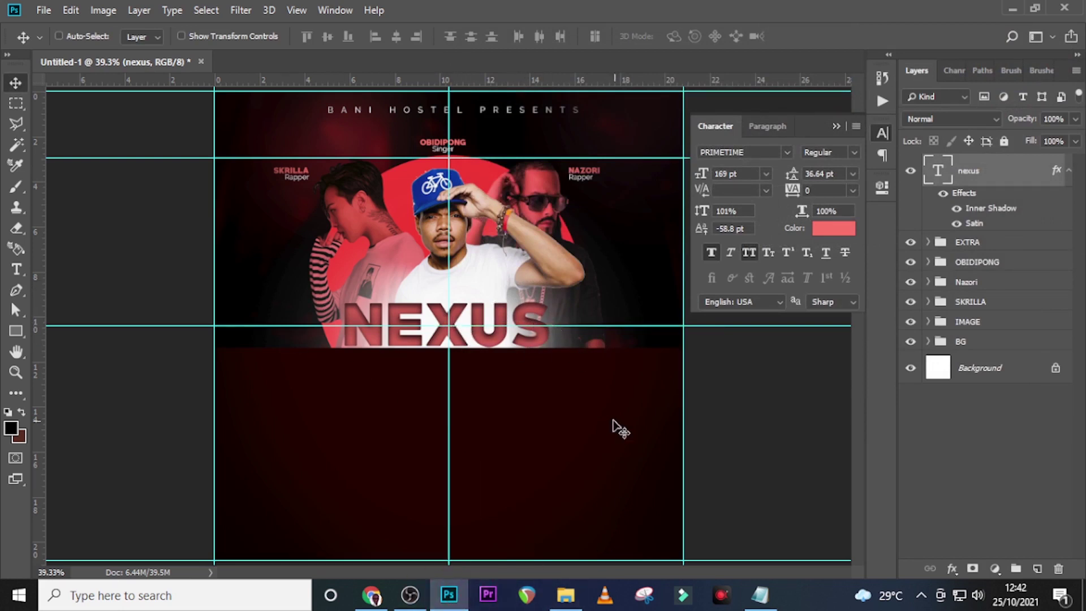
Place the fire_coals photo into the poster and scale it down around its centre
left_click(566, 595)
left_click_drag(275, 256, 492, 441)
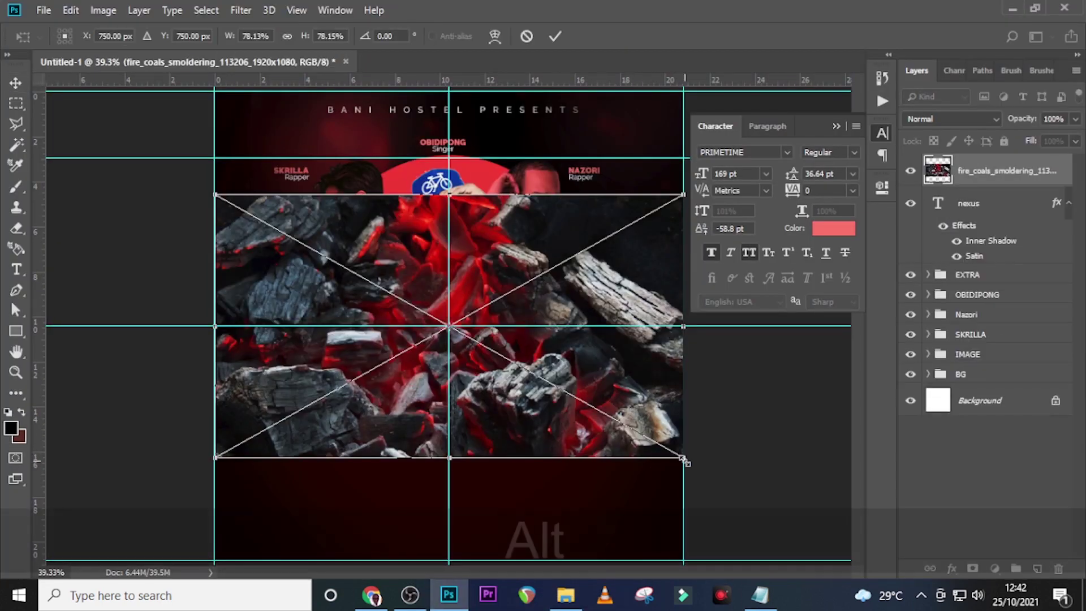
left_click_drag(683, 459, 590, 382)
key("alt+shift+Return")
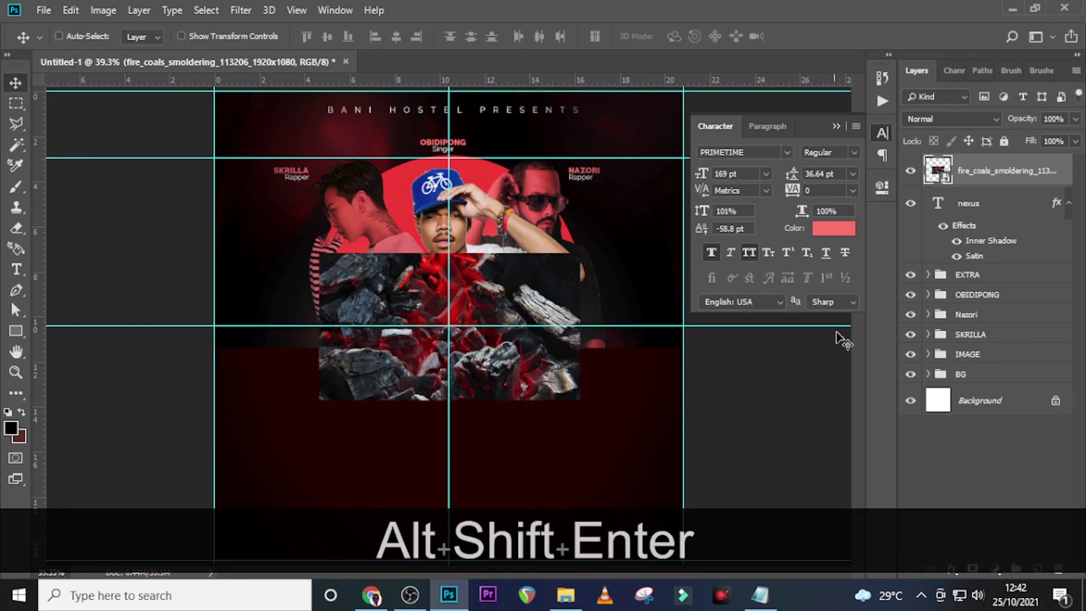
Set fire_coals to Luminosity blending and clip it into the NEXUS text
left_click(934, 117)
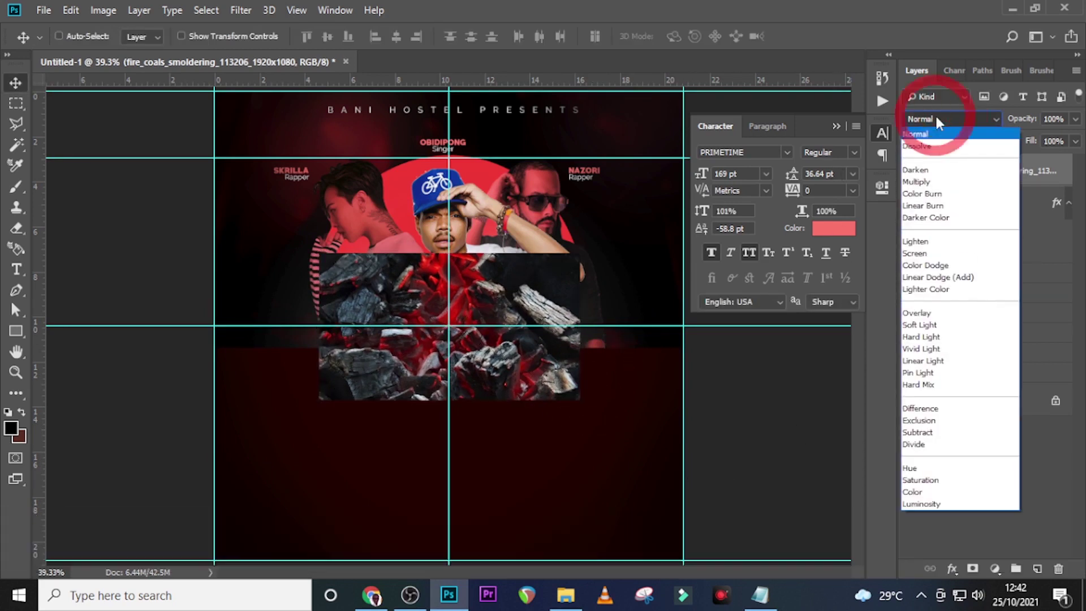
left_click(919, 501)
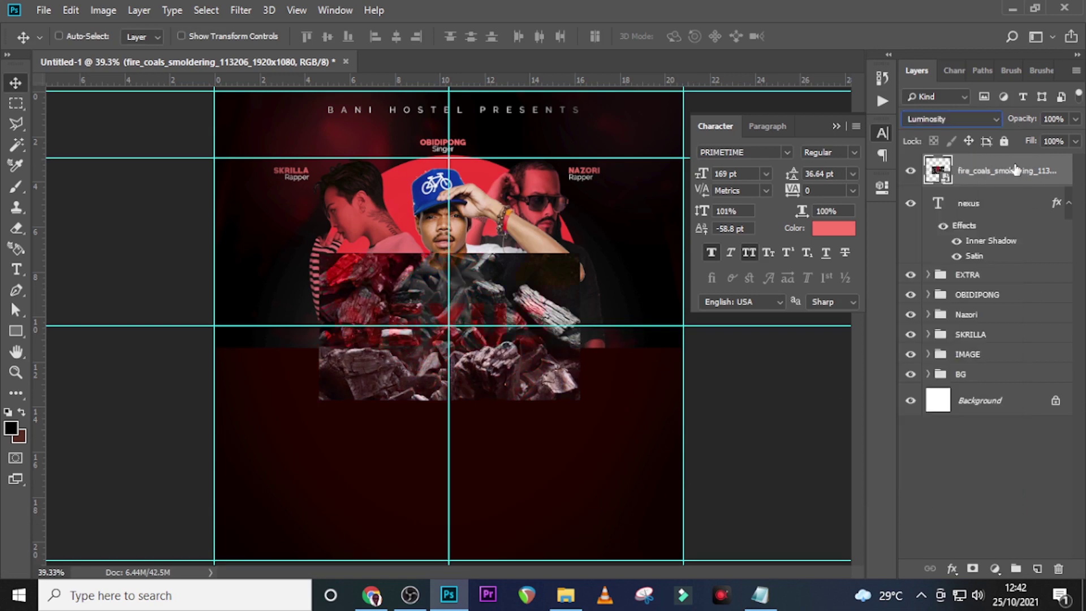
right_click(1014, 164)
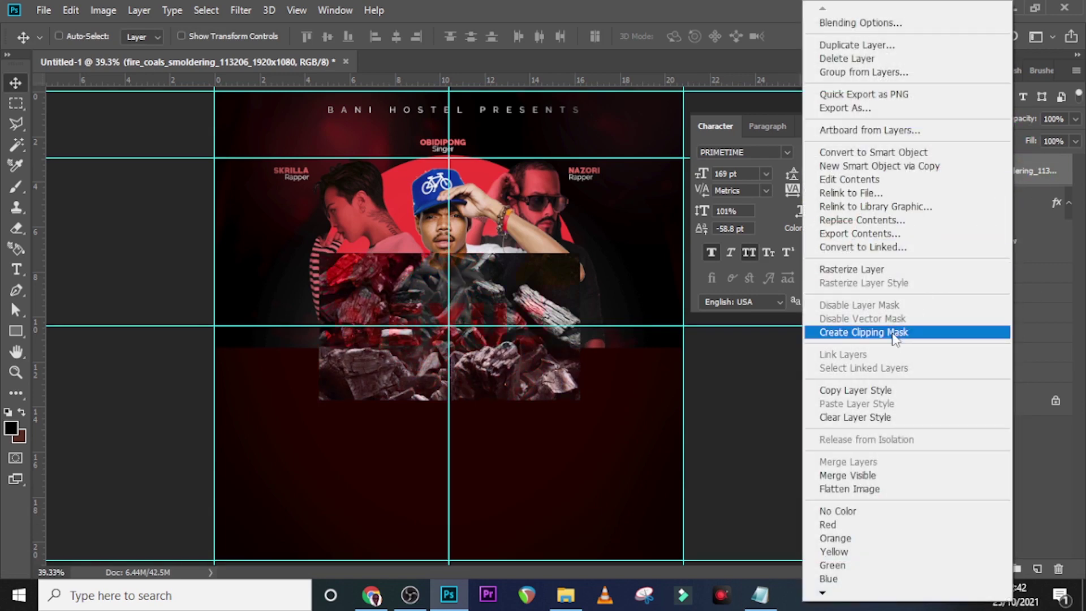
left_click(890, 334)
Duplicate the nexus text layer
key("b")
left_click(977, 212)
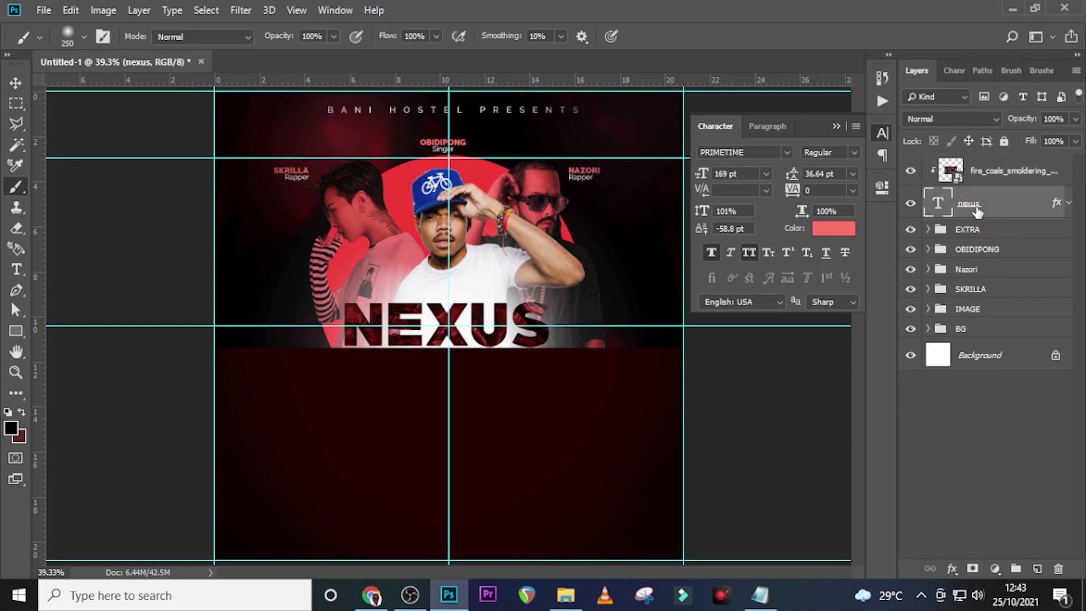
key("ctrl+j")
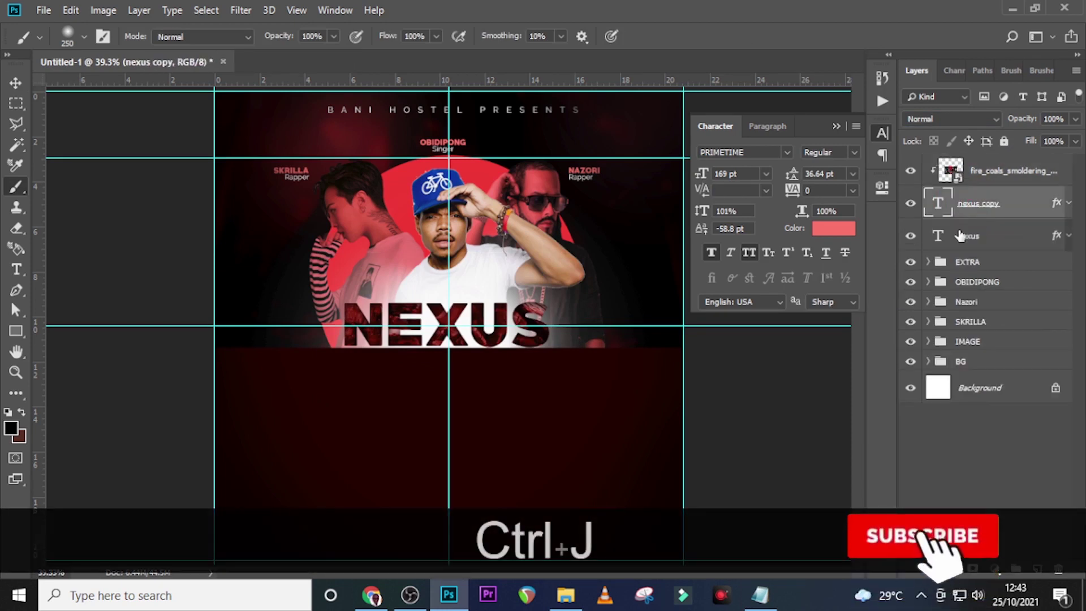
Move the original nexus layer to the top and drag the style-cleared copy below the title
left_click(963, 236)
left_click_drag(980, 241, 983, 158)
key("v")
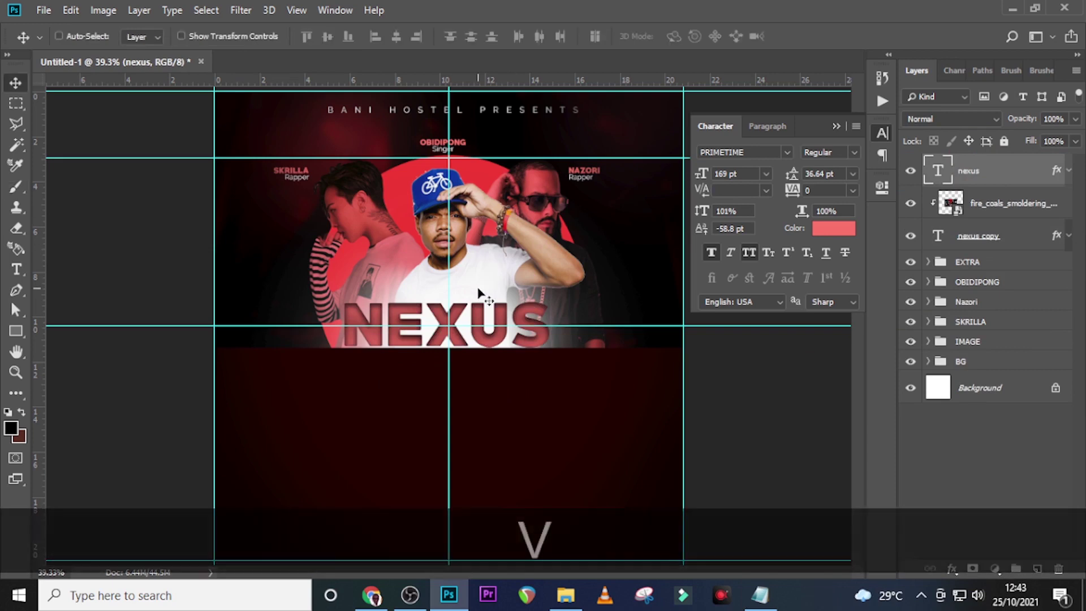
left_click_drag(483, 319, 483, 373)
right_click(1036, 169)
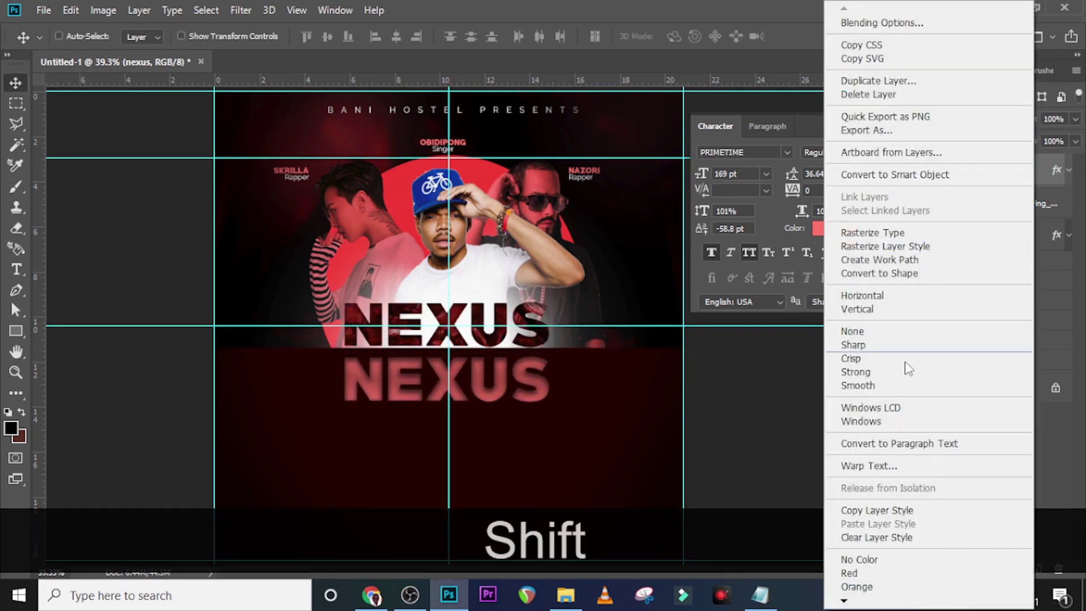
left_click(875, 538)
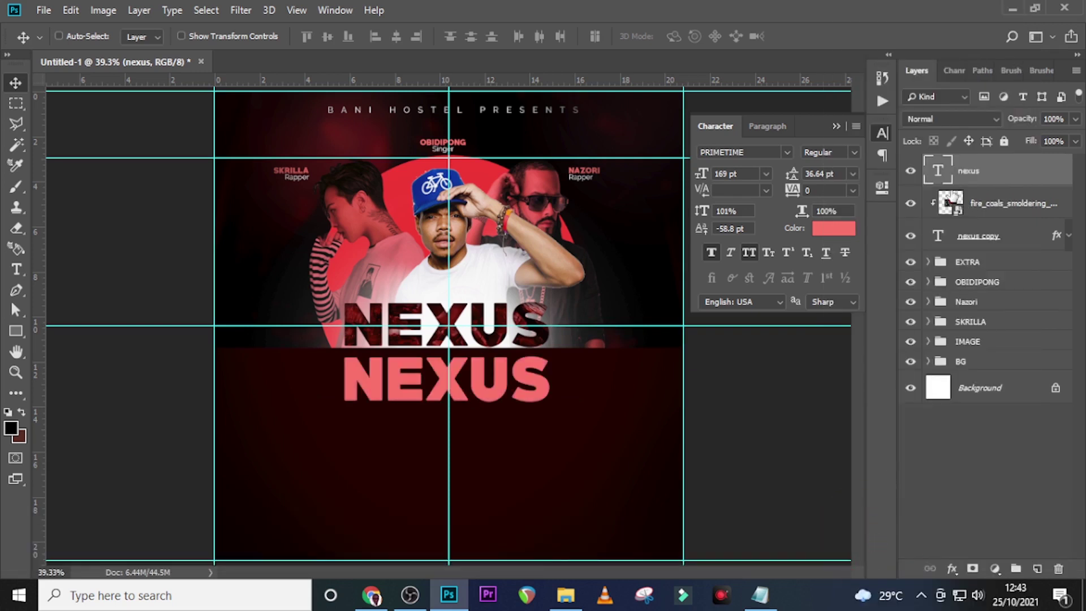
Replace the copy's text with 'concert' from the notes and nudge it up under NEXUS
double_click(939, 170)
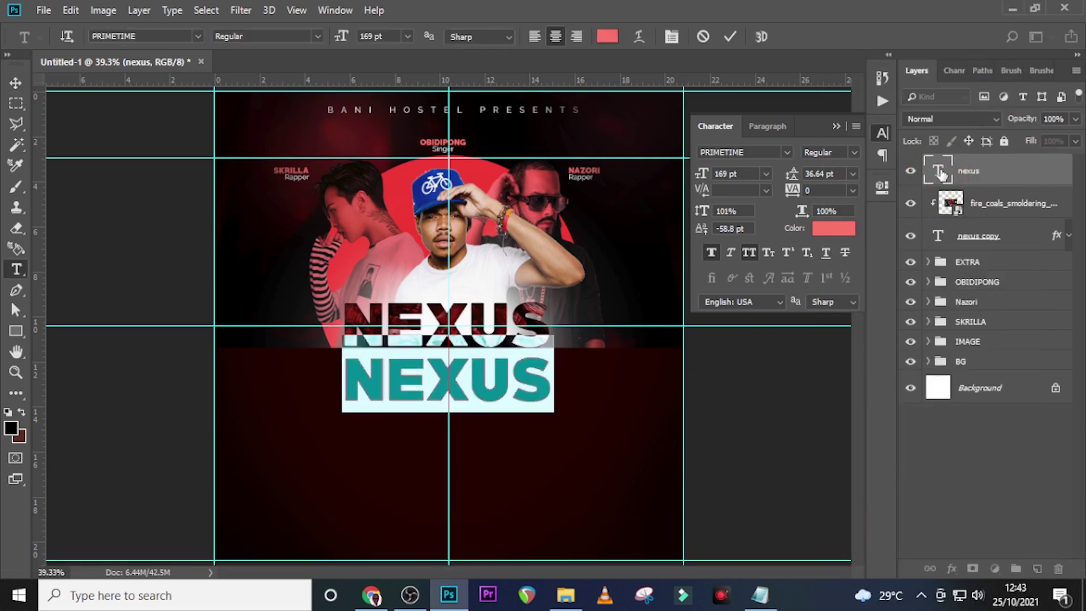
left_click(760, 594)
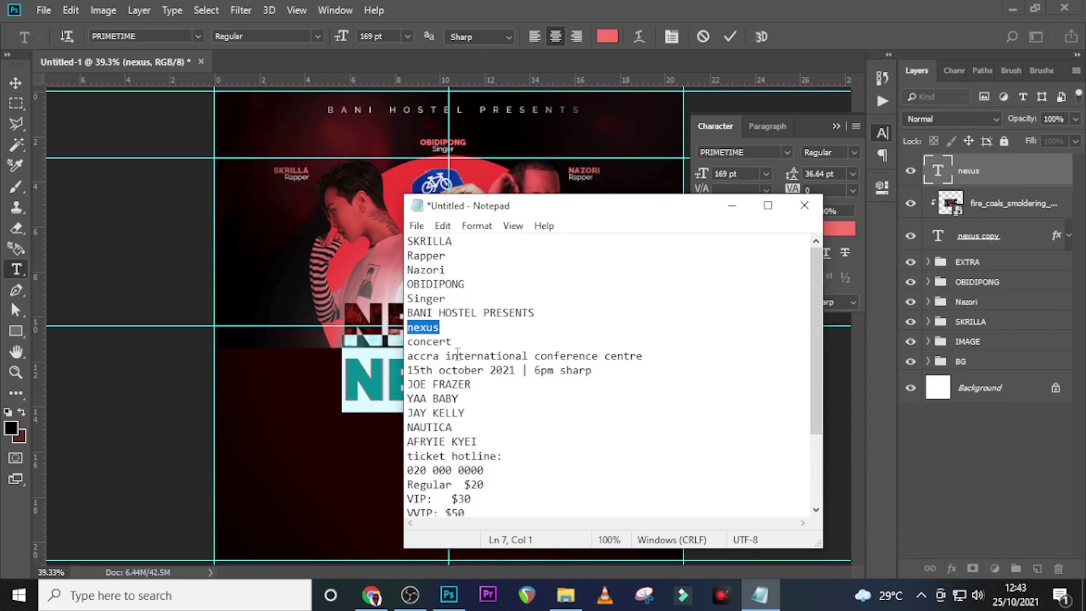
left_click_drag(465, 343, 397, 340)
key("ctrl+c")
left_click(543, 3)
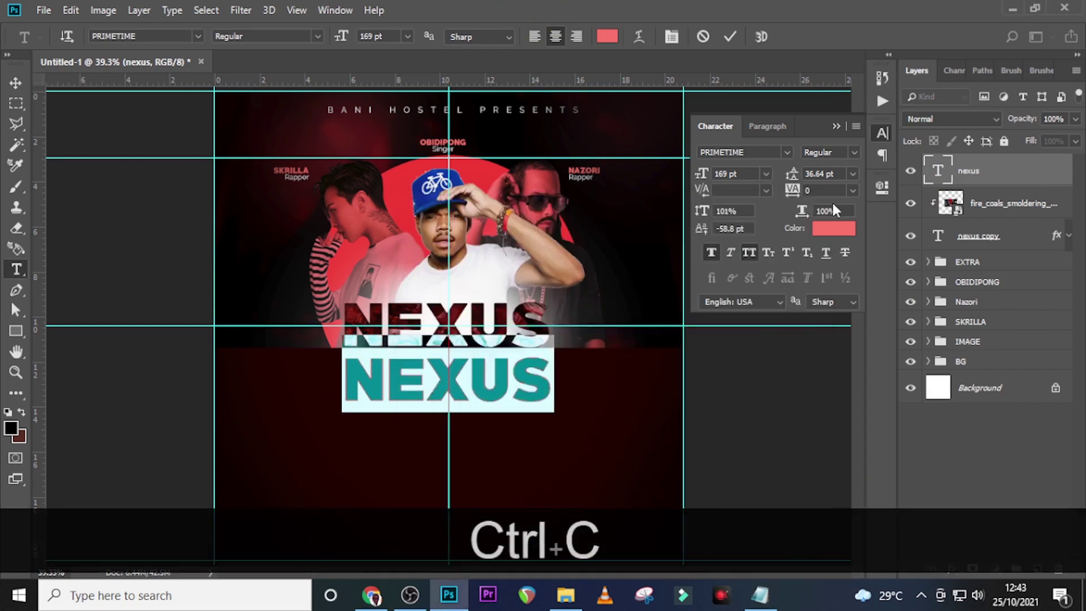
key("ctrl+v")
left_click(974, 180)
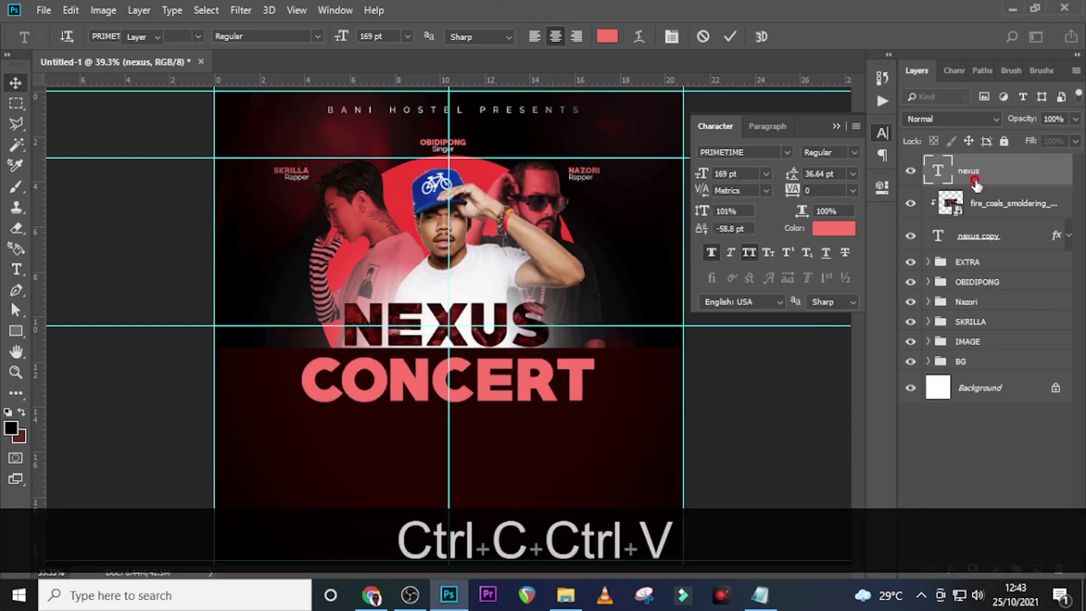
key("Up")
key("Up")
key("Up")
key("Up")
key("Up")
key("Up")
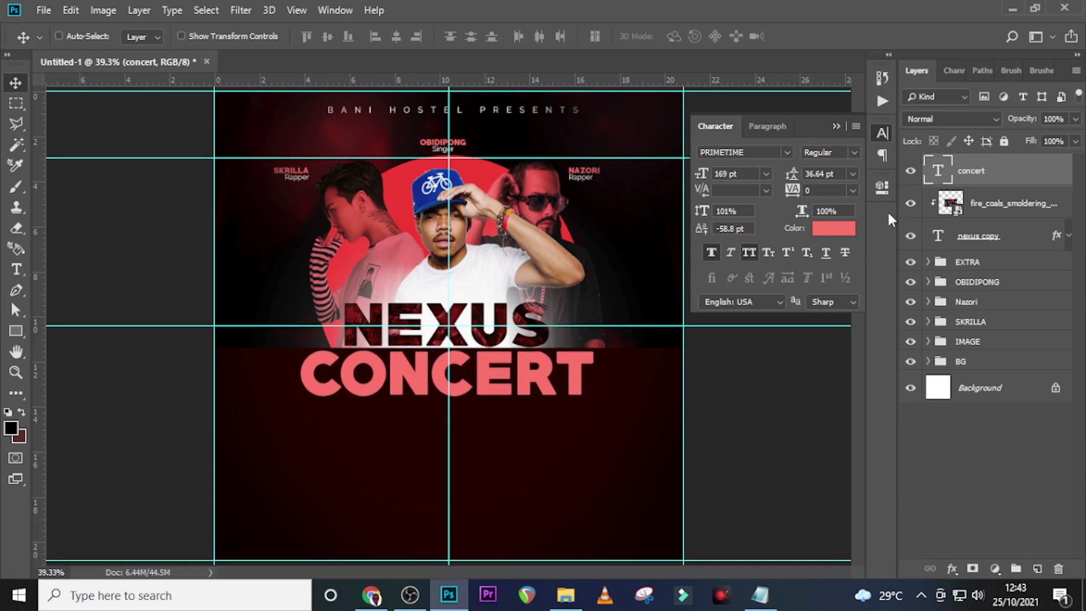
Colour the CONCERT text white ffffff
left_click(835, 228)
type("ffffff")
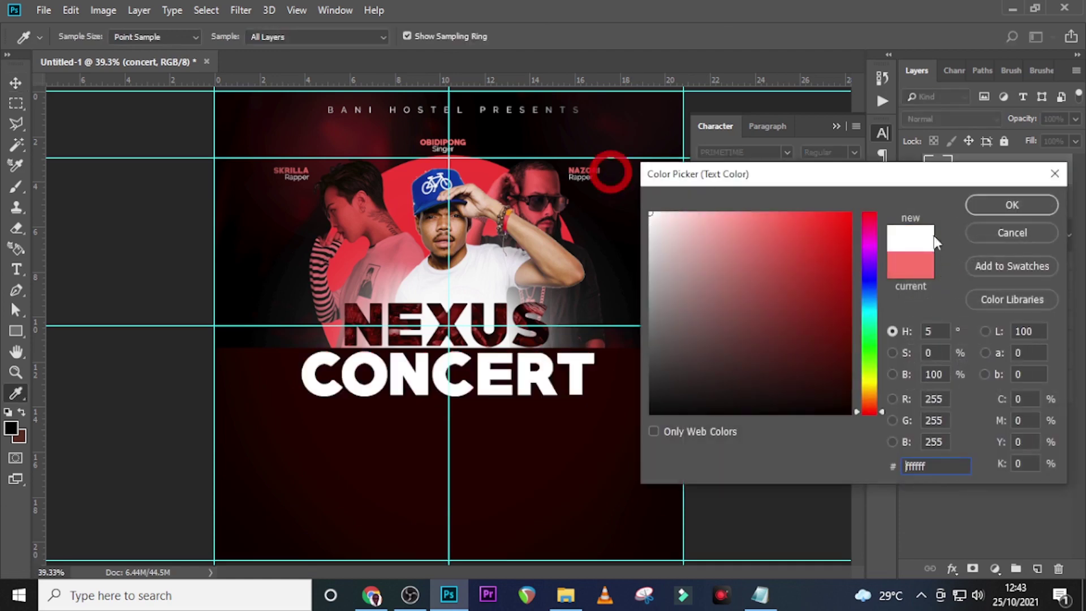
left_click(1015, 204)
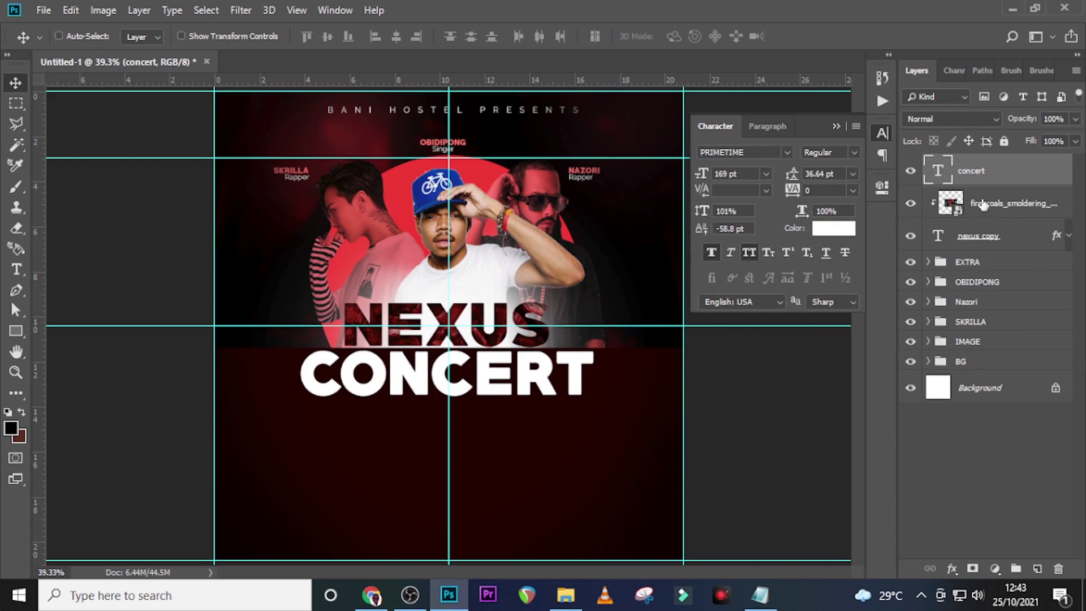
Give the CONCERT layer an 8 px outside Stroke in coral red f85950
double_click(1060, 177)
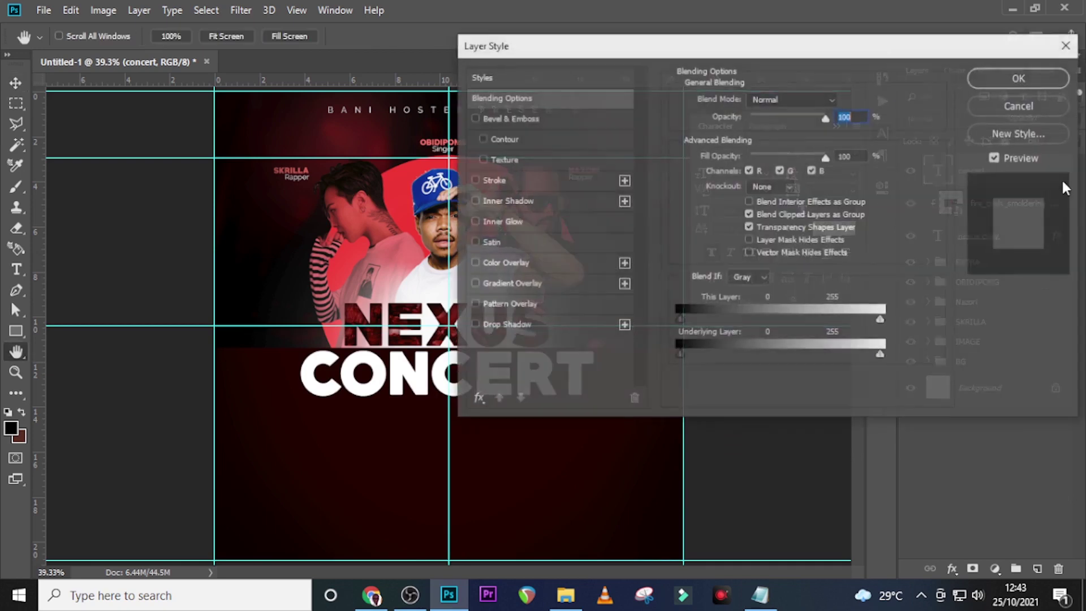
left_click(497, 181)
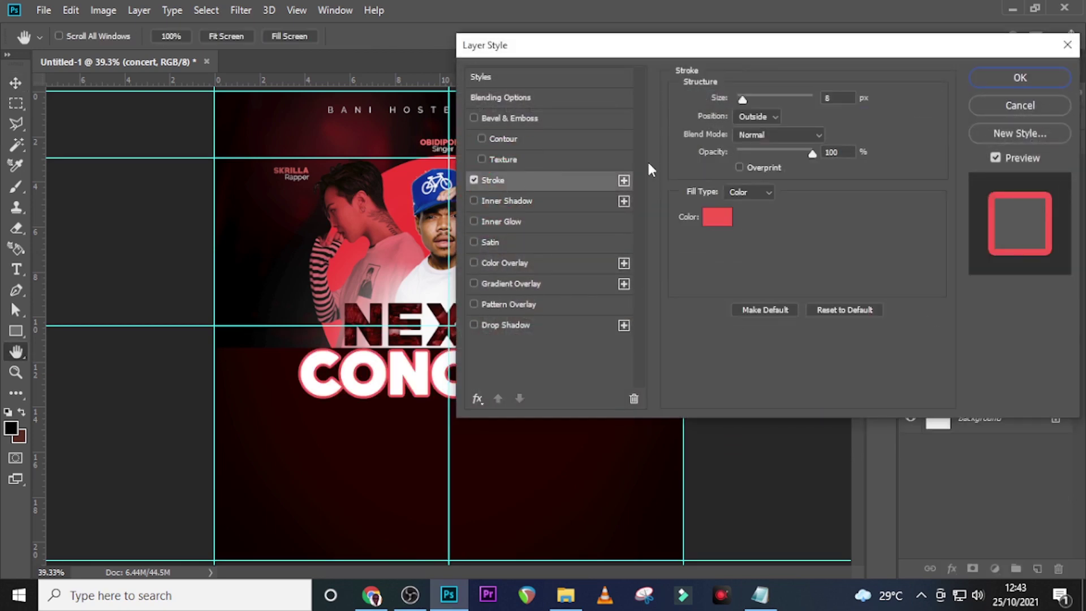
left_click_drag(837, 100, 813, 98)
left_click(716, 217)
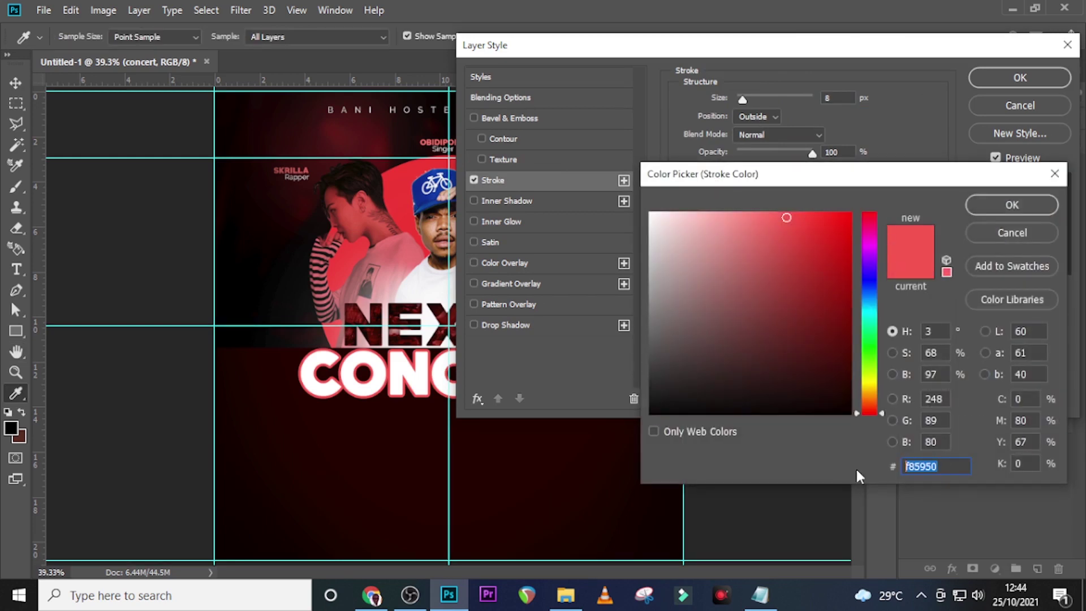
type("f85")
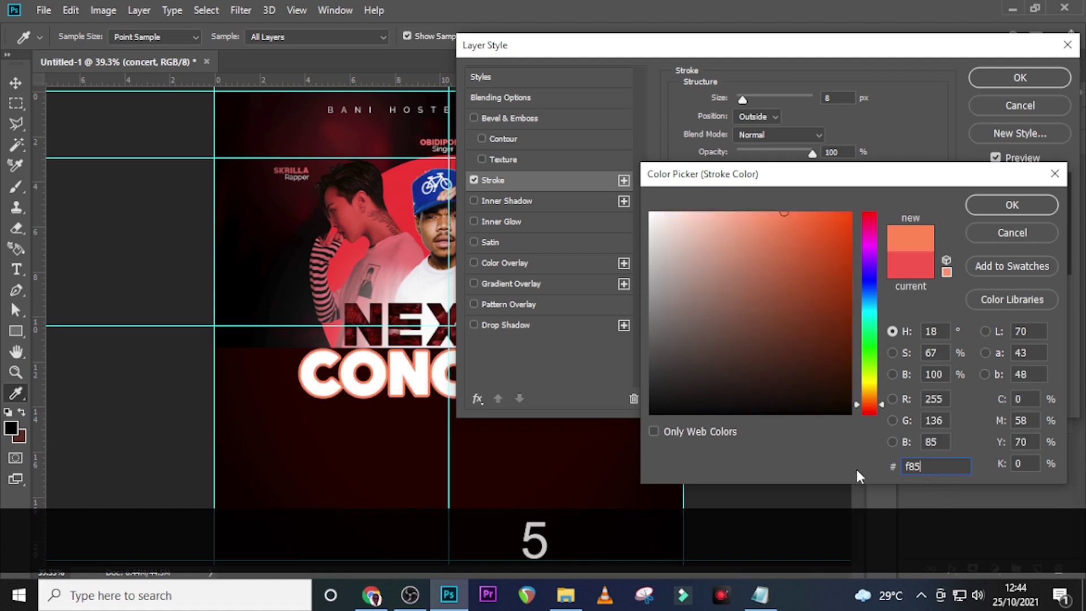
type("950")
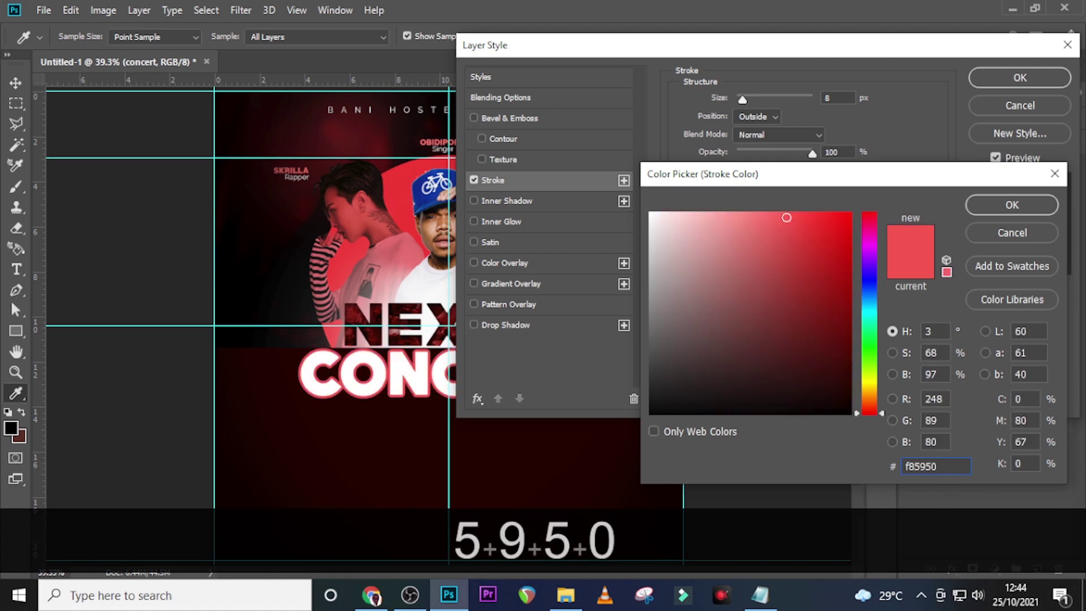
left_click(998, 206)
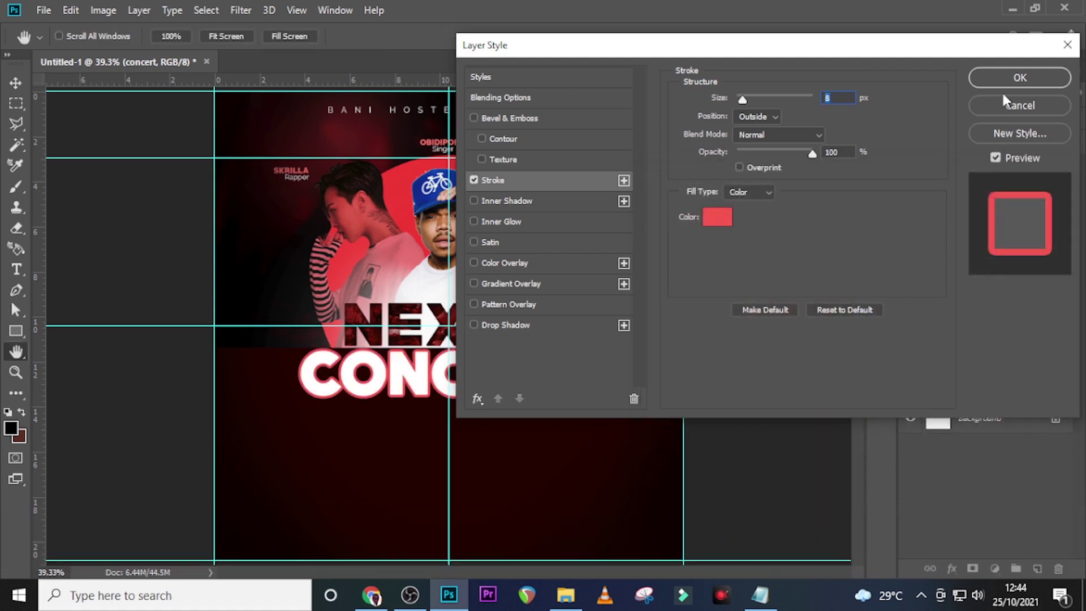
left_click(1012, 80)
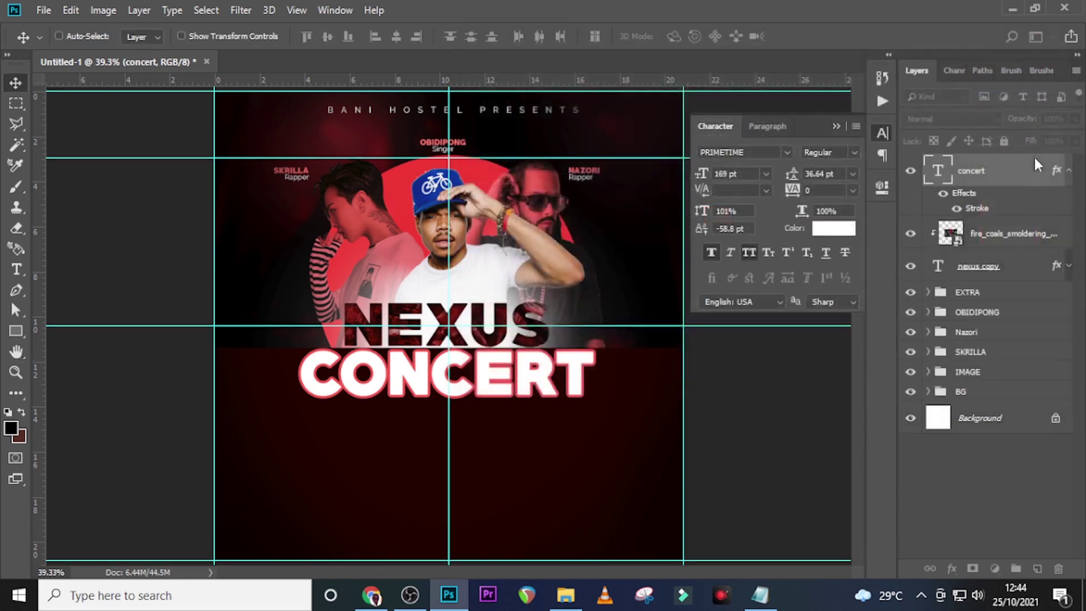
Duplicate the CONCERT text layer and clear the copy's existing layer style
left_click(1068, 170)
key("ctrl+j")
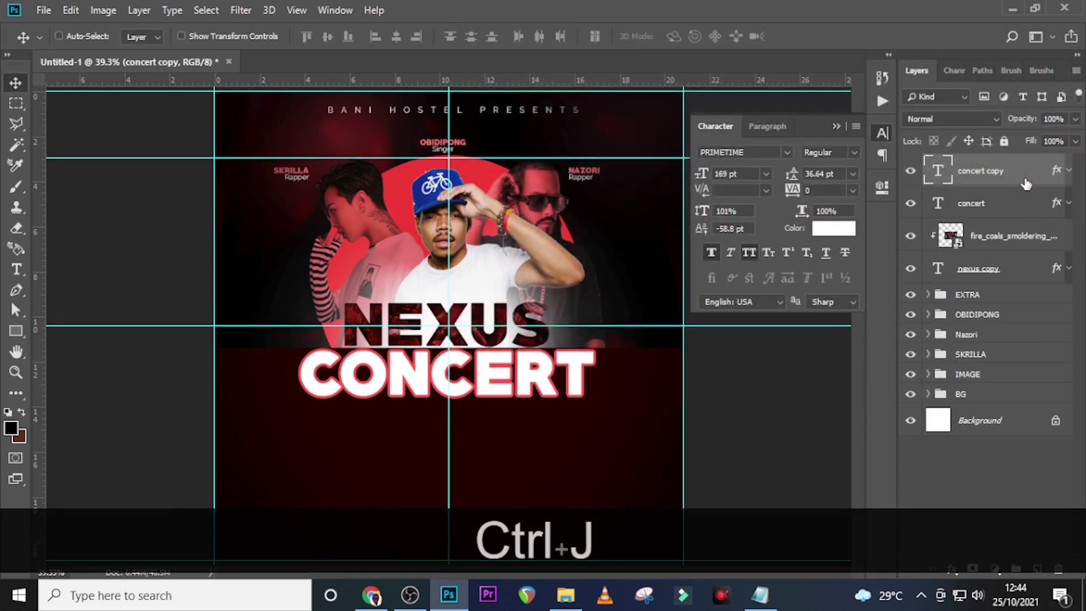
right_click(1055, 177)
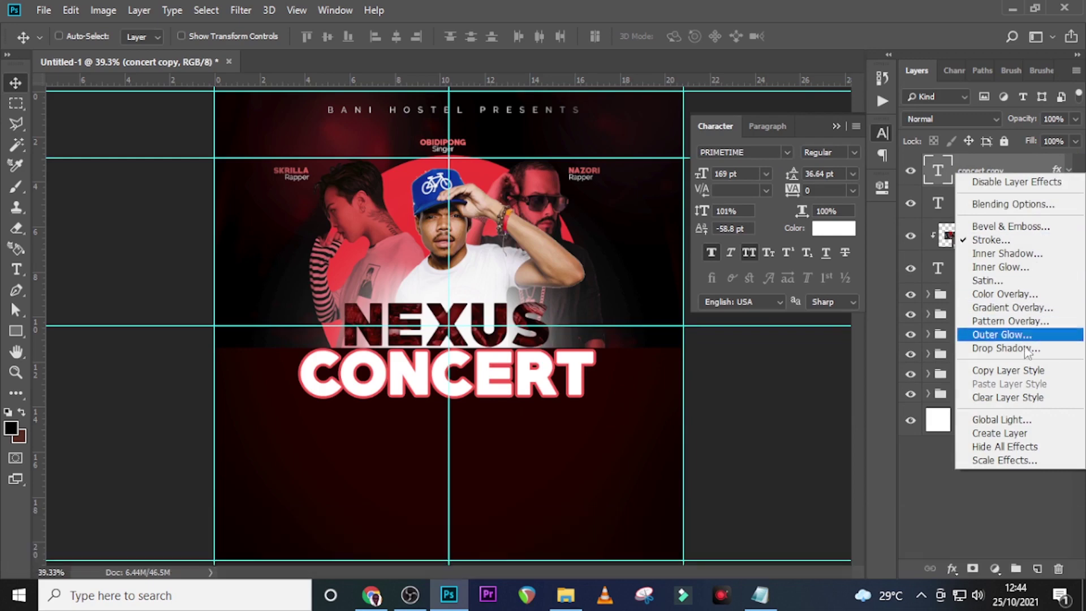
left_click(1004, 398)
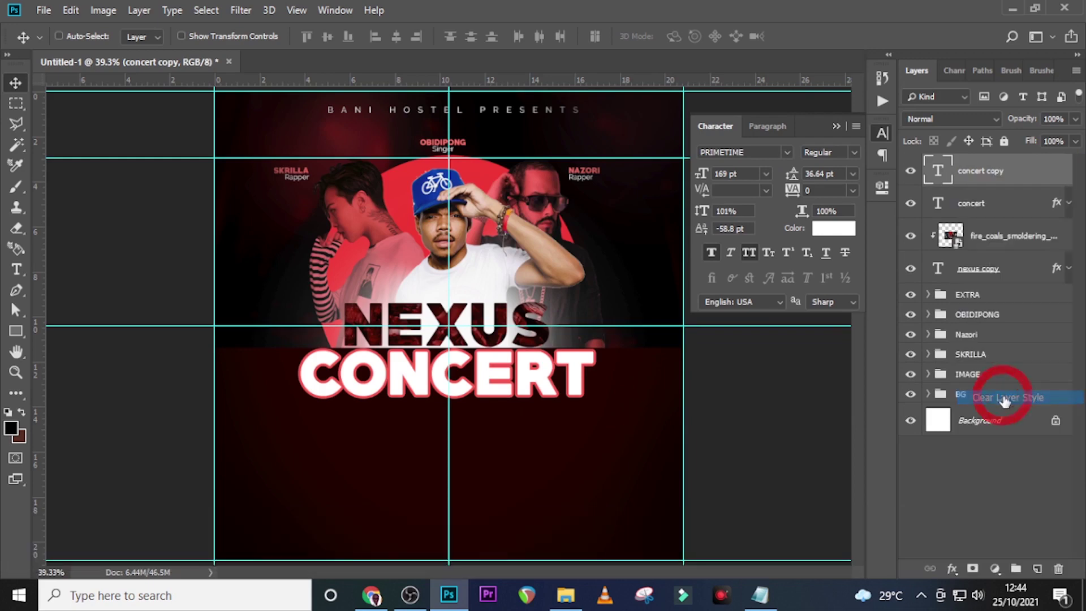
Give the concert copy a black drop shadow: 89% opacity, distance 4 px, spread 29%, size 6 px
double_click(1061, 174)
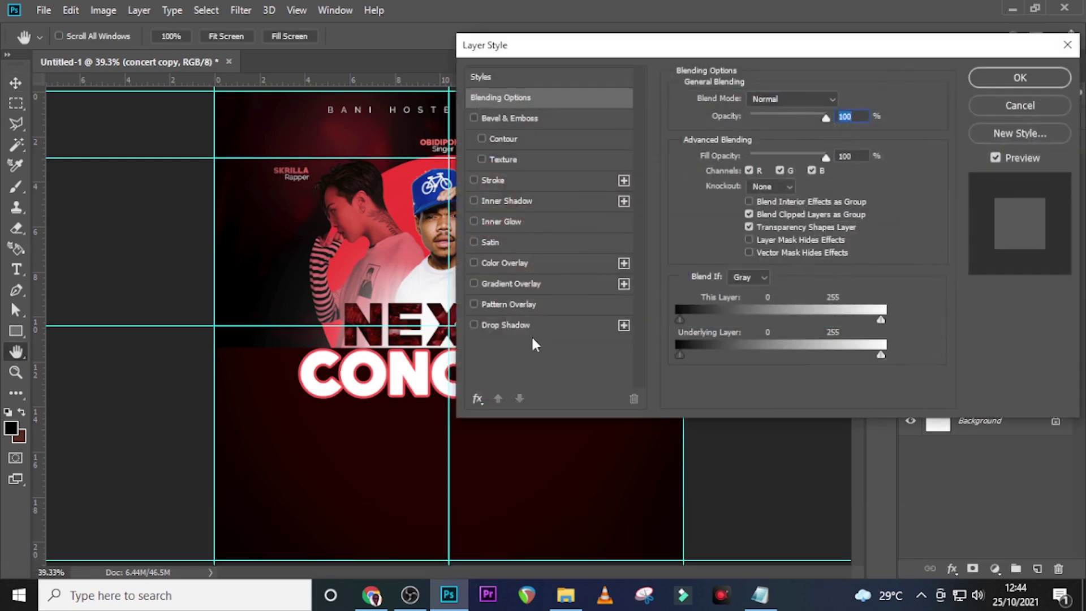
left_click(497, 324)
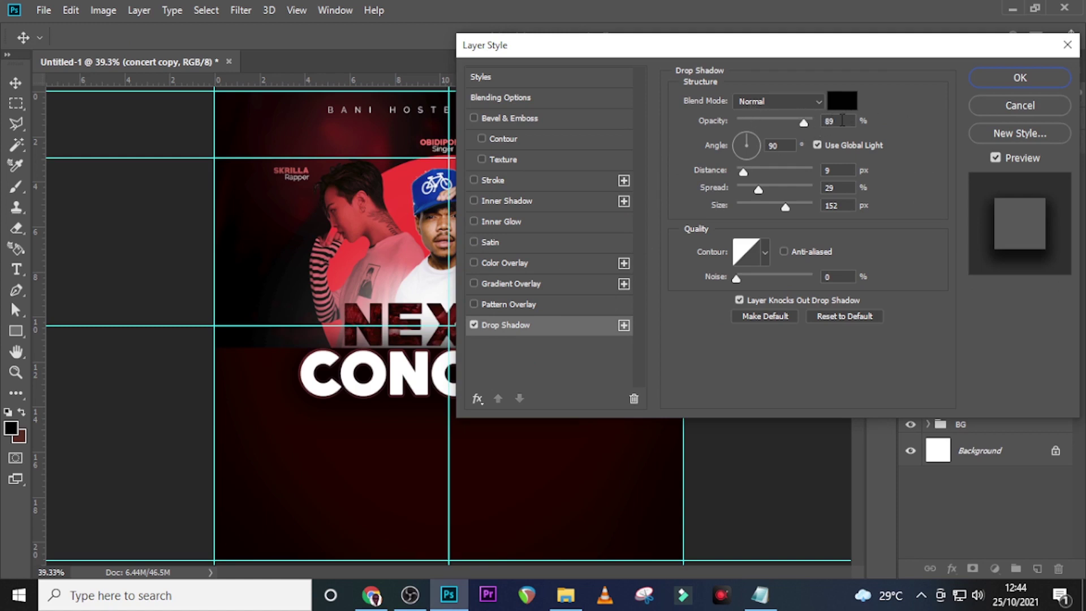
left_click_drag(841, 121, 812, 117)
left_click(810, 115)
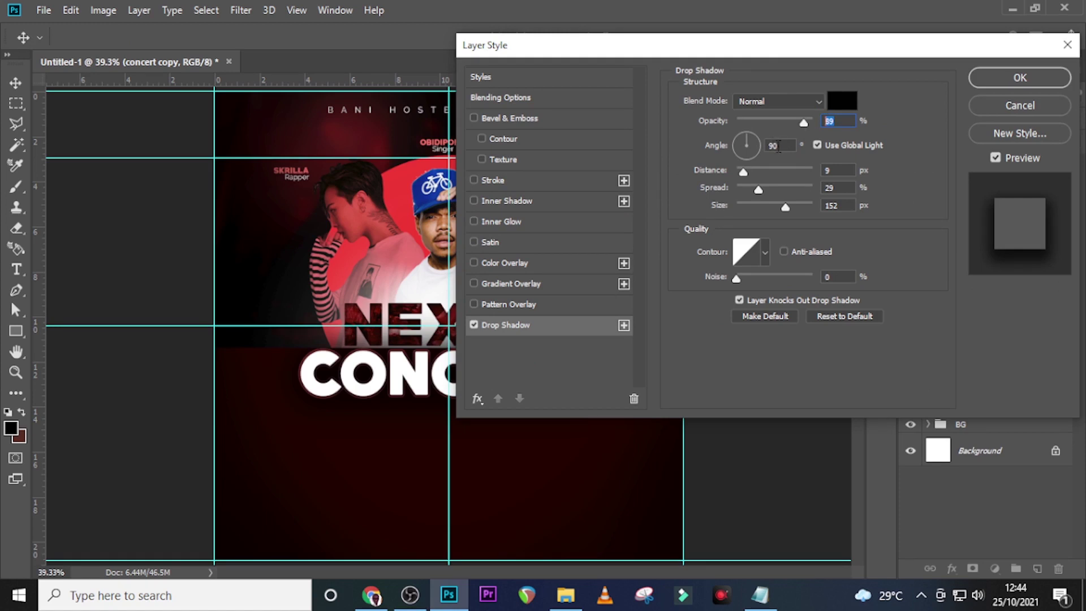
left_click_drag(838, 170, 797, 169)
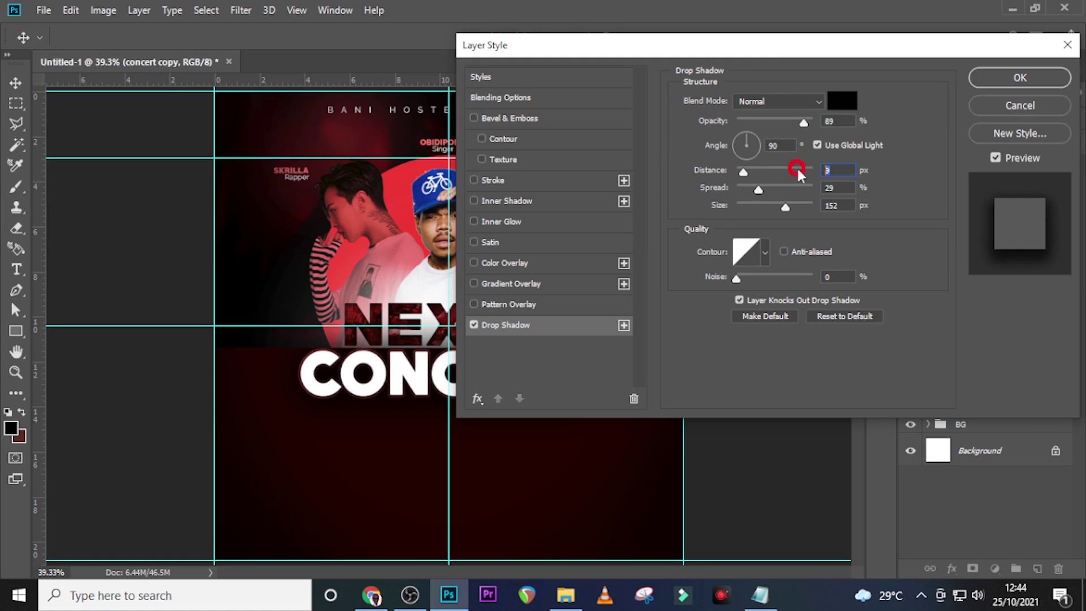
type("4")
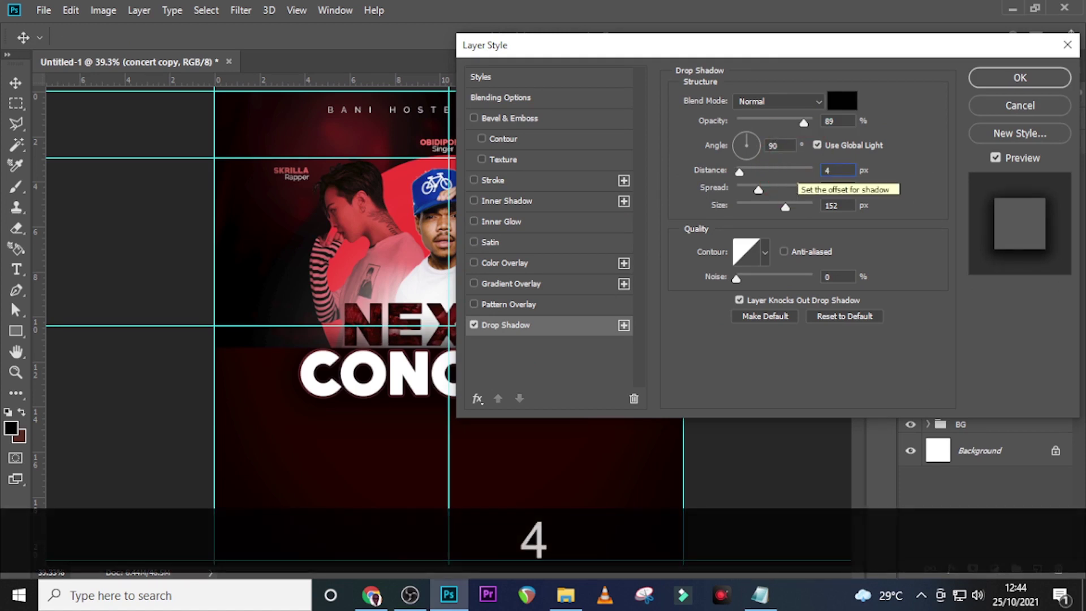
left_click_drag(835, 187, 799, 187)
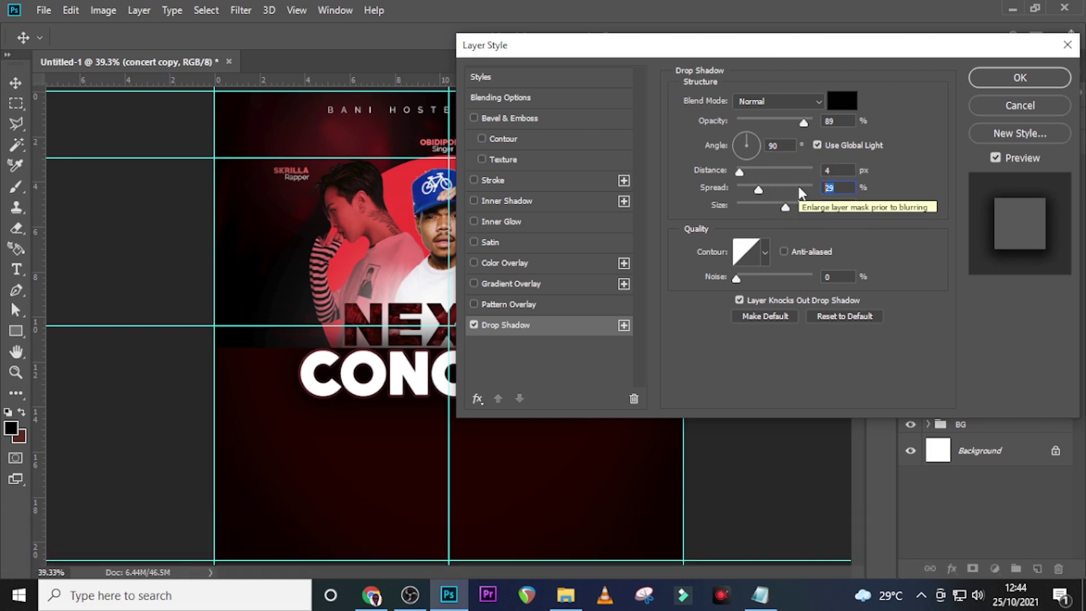
left_click_drag(842, 205, 770, 207)
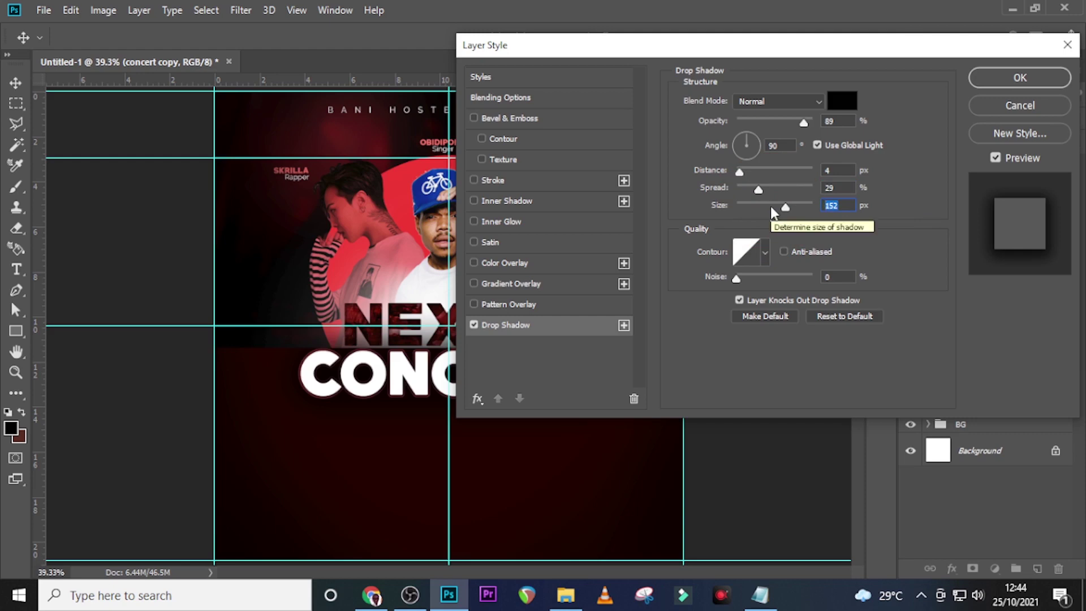
type("6")
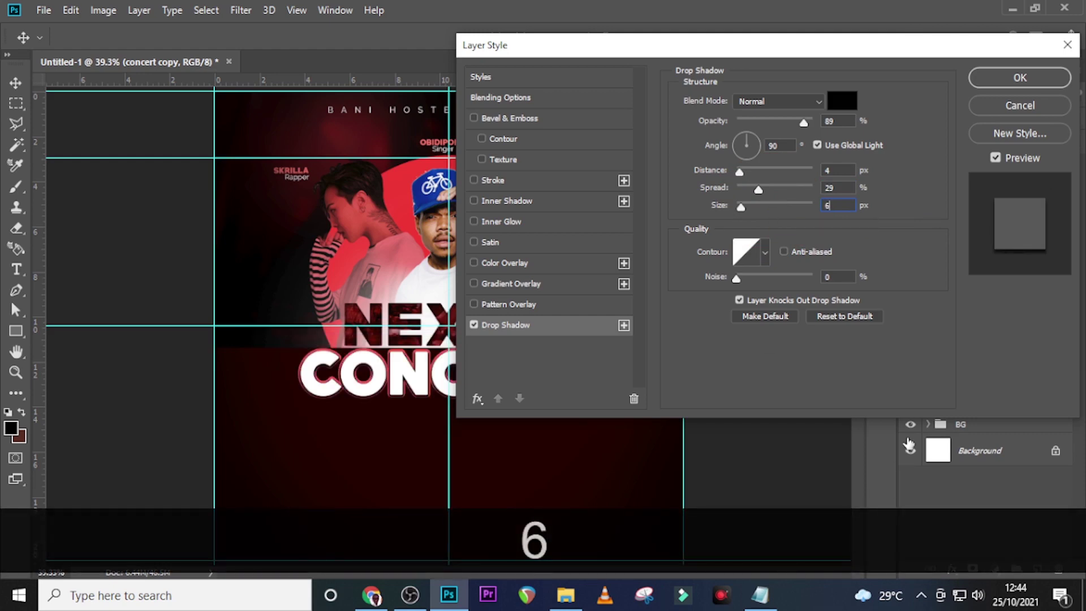
left_click(1012, 75)
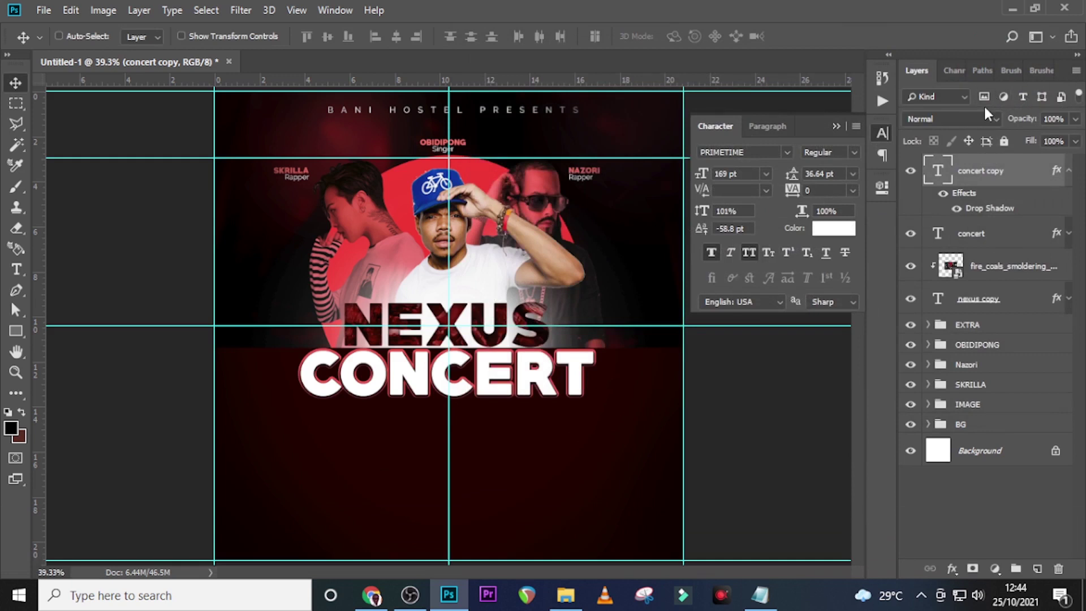
Duplicate the fire_coals layer, move the copy to the top of the stack, and shift it down
left_click(1067, 172)
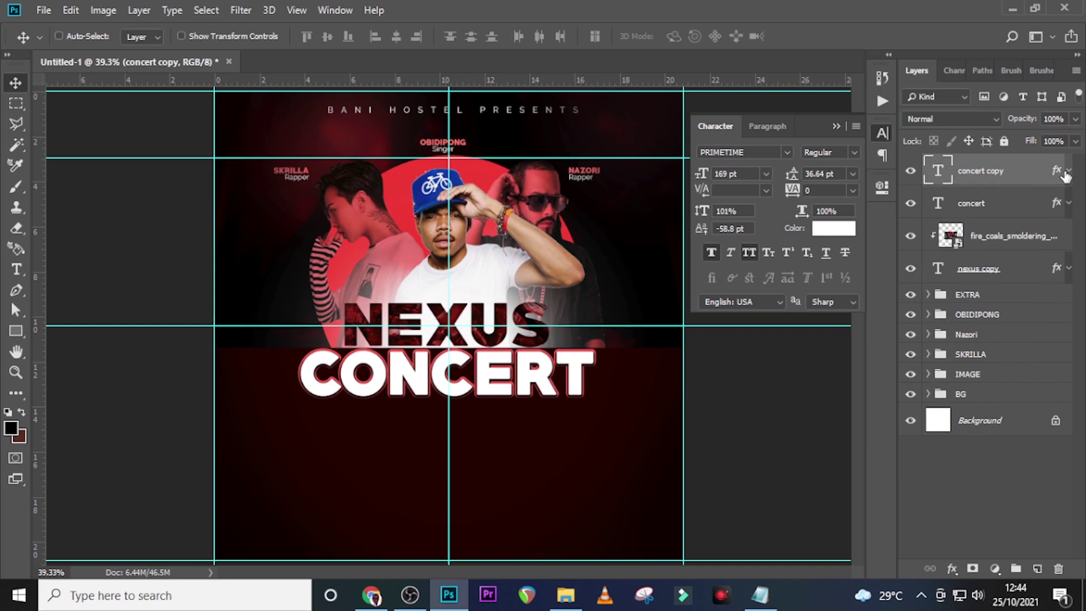
left_click(1024, 240)
key("ctrl+j")
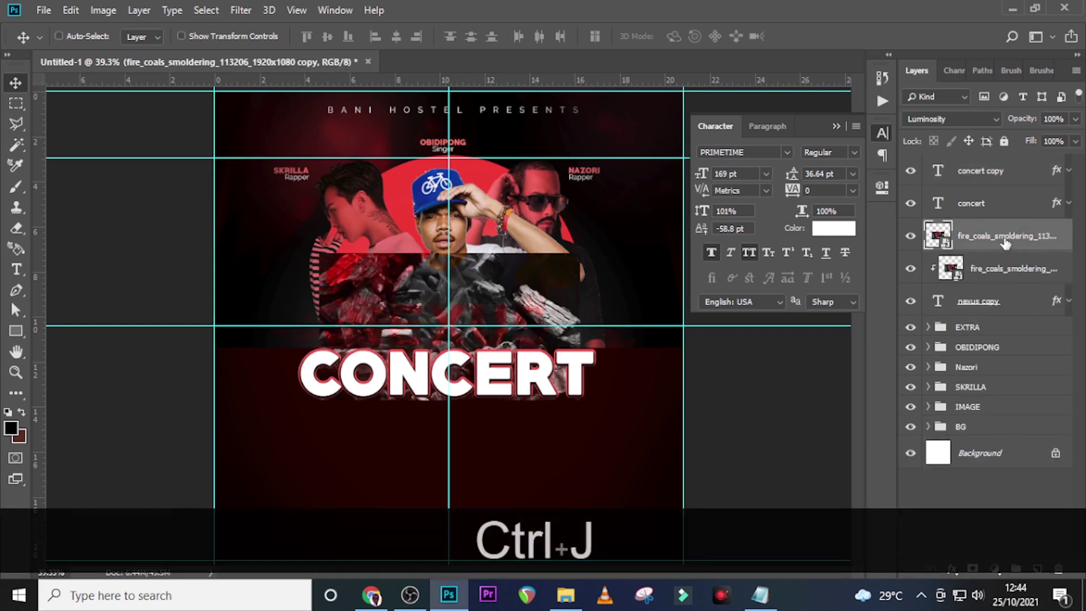
key("v")
left_click_drag(978, 242, 981, 167)
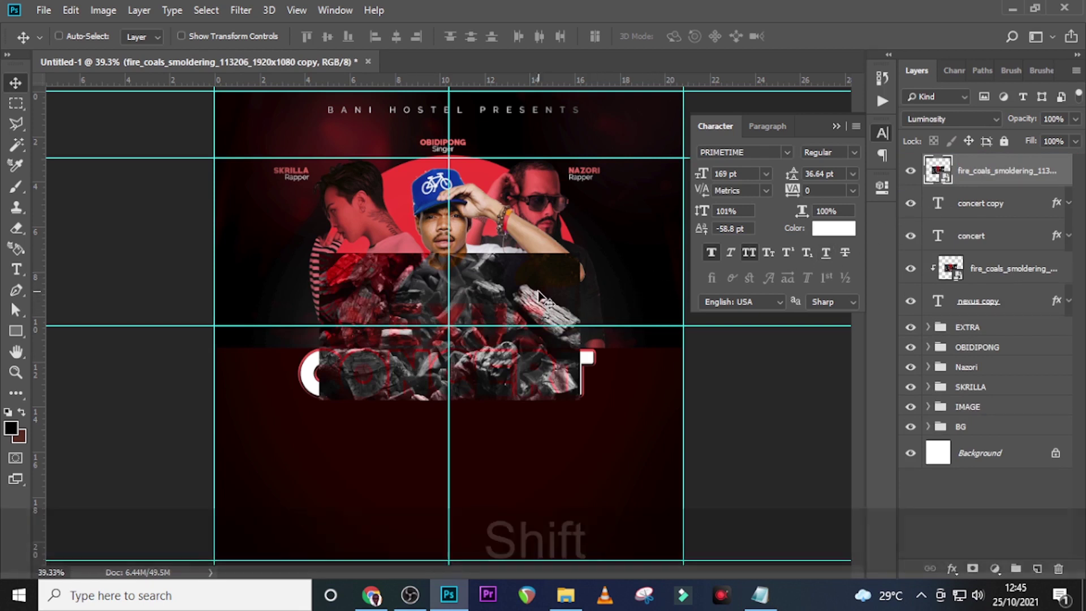
left_click_drag(536, 292, 535, 323)
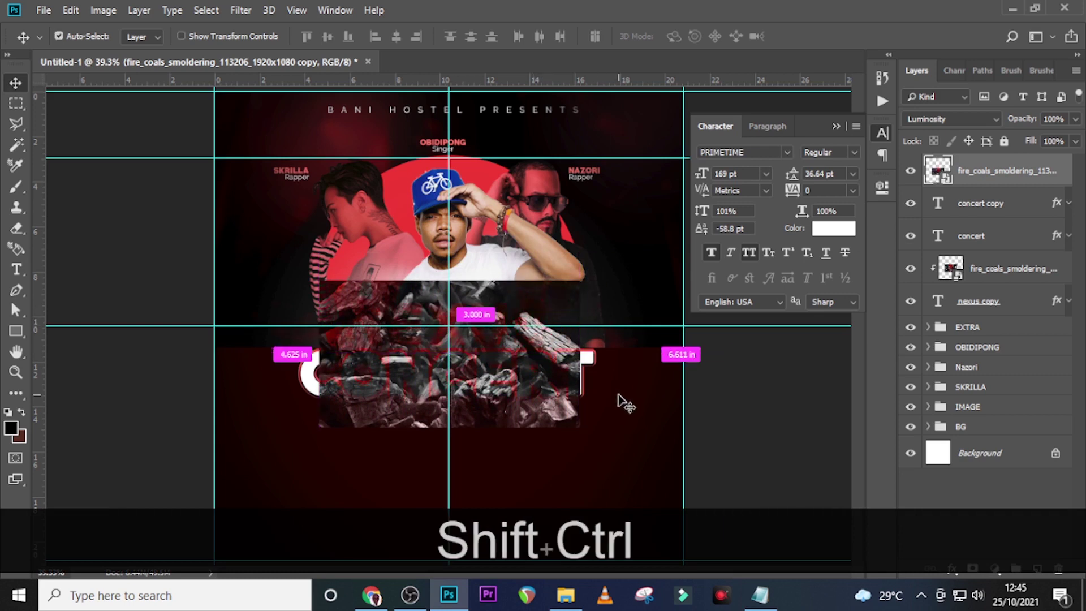
Enlarge the coals copy from its centre, blend it in Color Dodge, and add a layer mask
key("ctrl+shift+t")
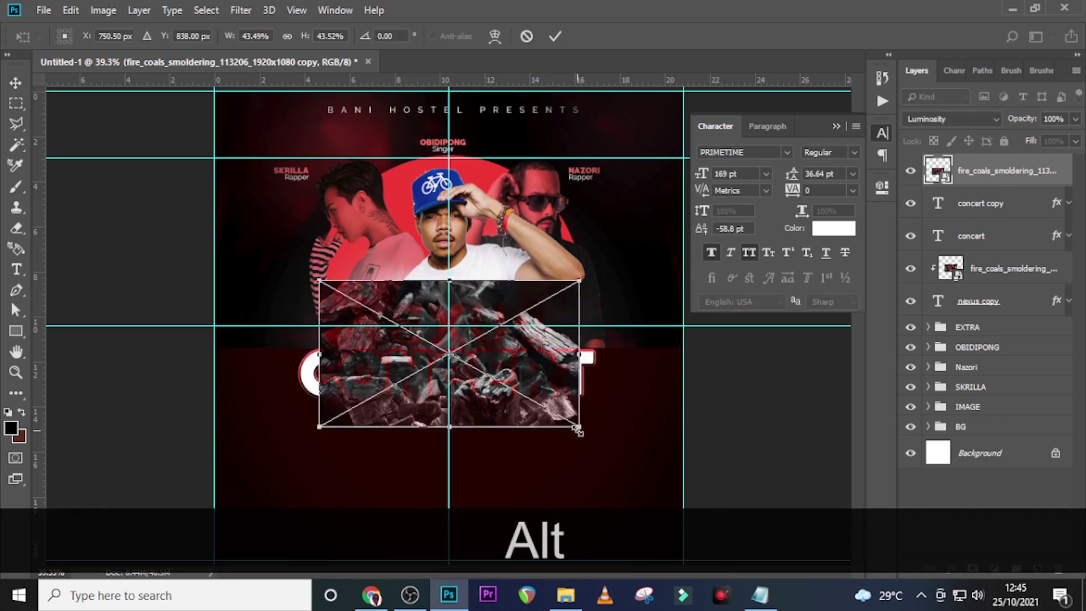
left_click_drag(578, 429, 602, 443)
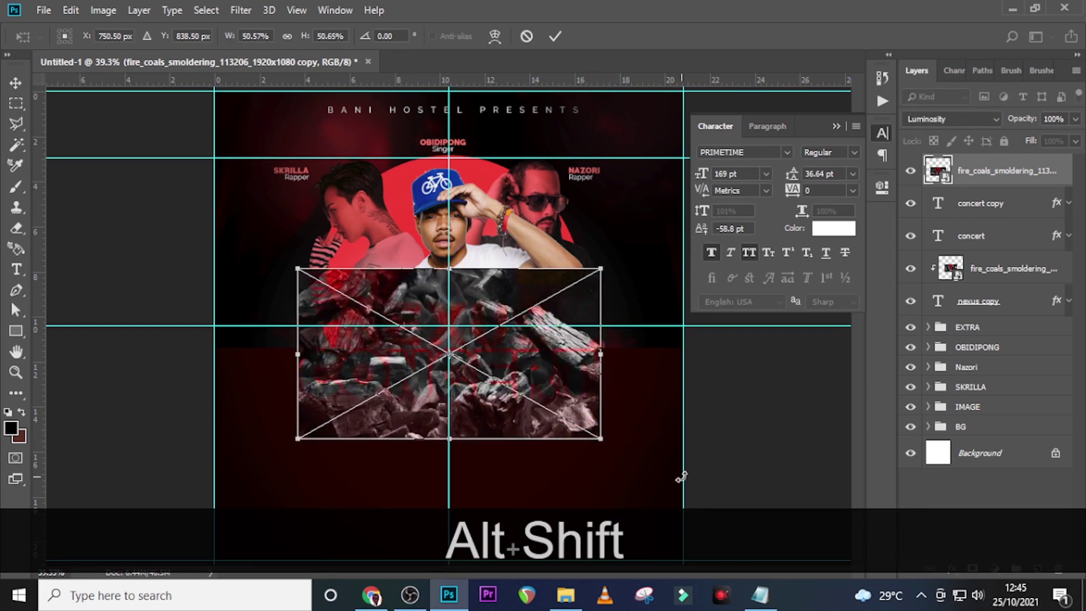
key("alt+shift+Return")
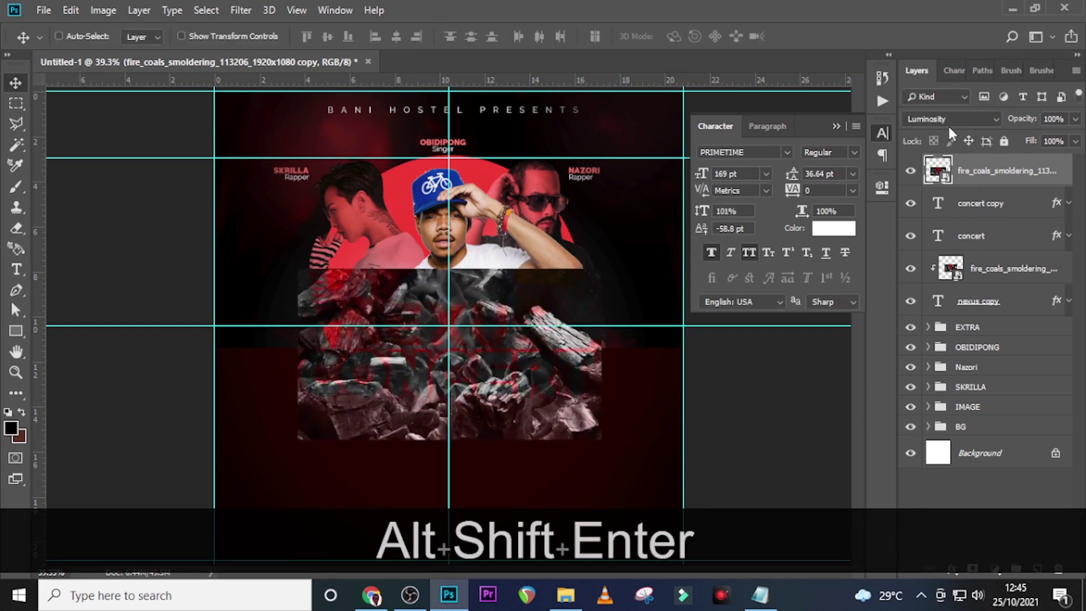
left_click(948, 125)
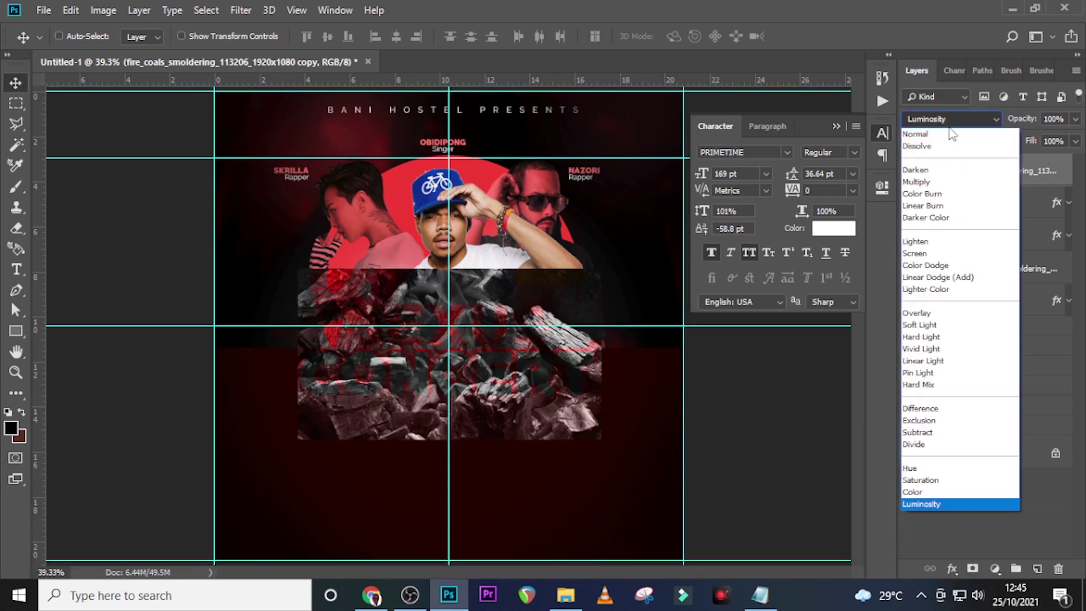
left_click(933, 267)
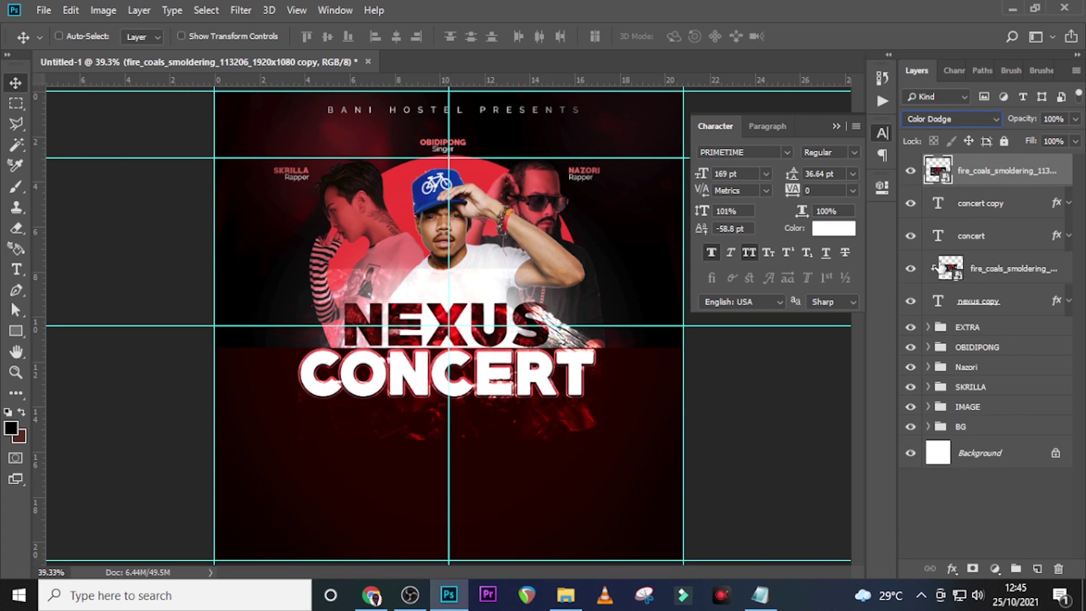
left_click(972, 569)
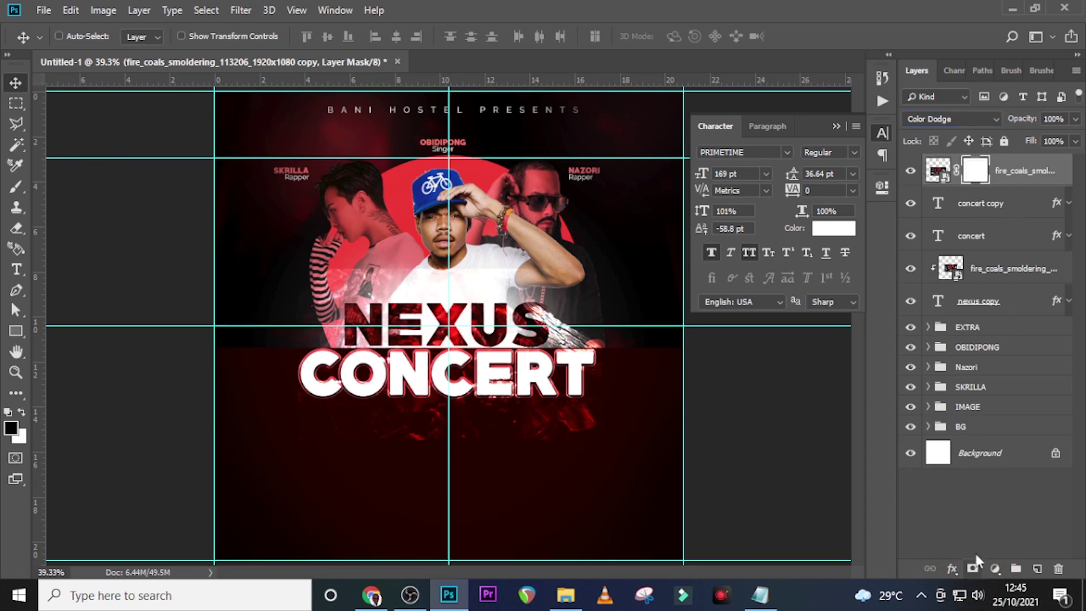
Paint black on the coals mask to hide the glow below CONCERT and beside NEXUS
key("b")
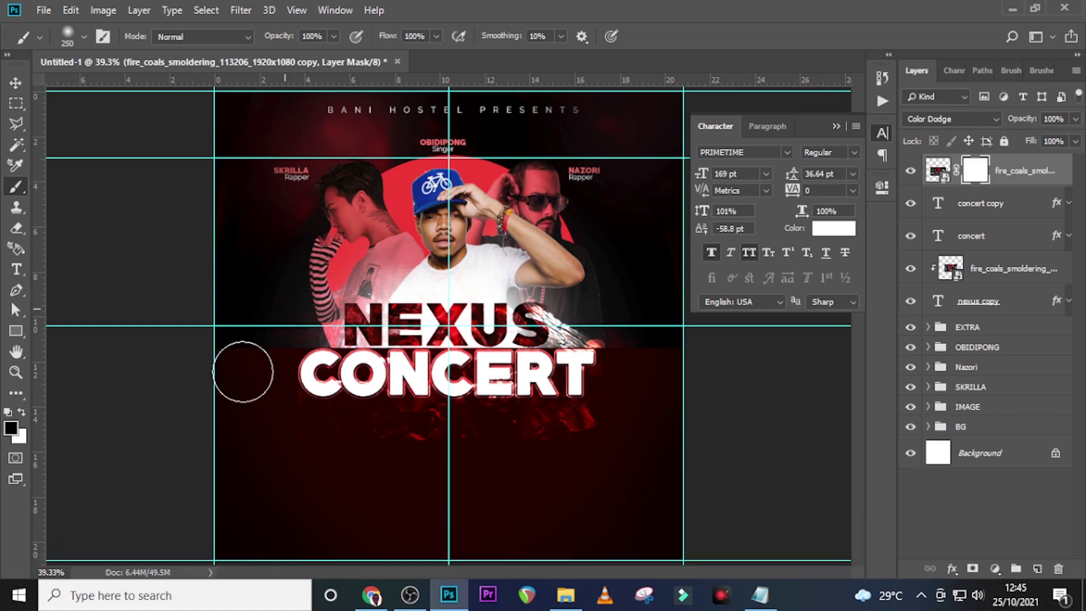
mouse_move(323, 444)
left_mouse_down()
mouse_move(580, 455)
mouse_move(518, 455)
mouse_move(617, 414)
mouse_move(617, 322)
mouse_move(589, 260)
mouse_move(517, 228)
left_mouse_up()
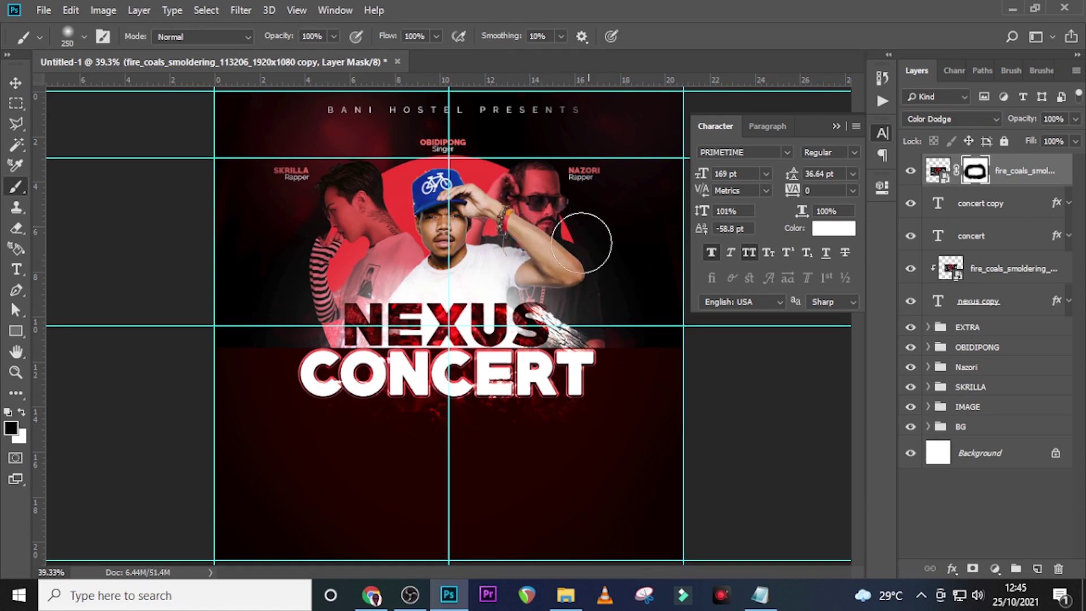
key("bracketleft")
key("bracketleft")
key("bracketleft")
key("bracketleft")
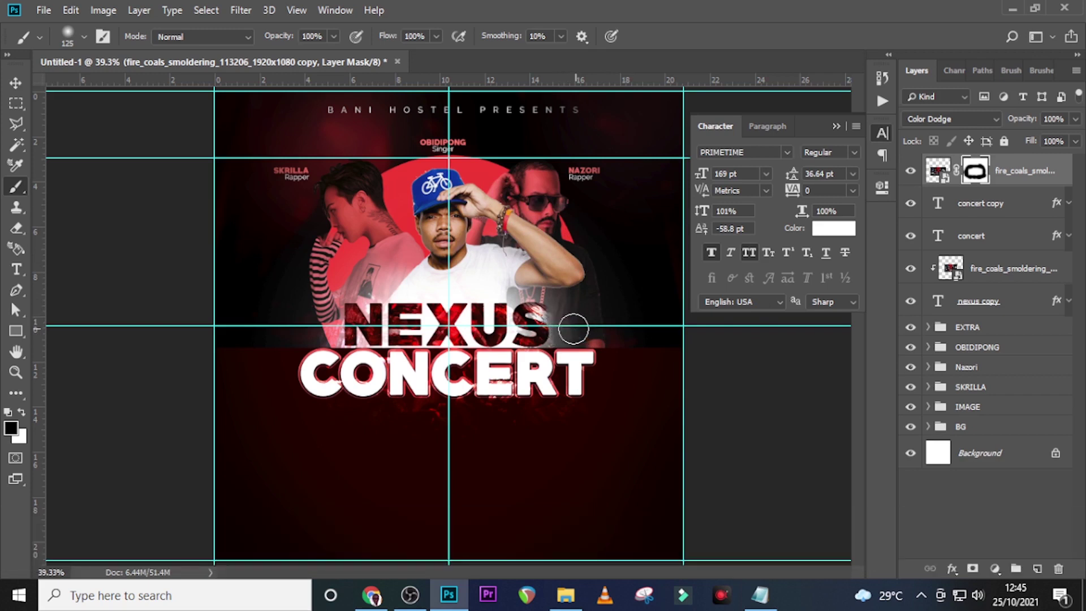
left_click(604, 295)
left_click(1047, 166)
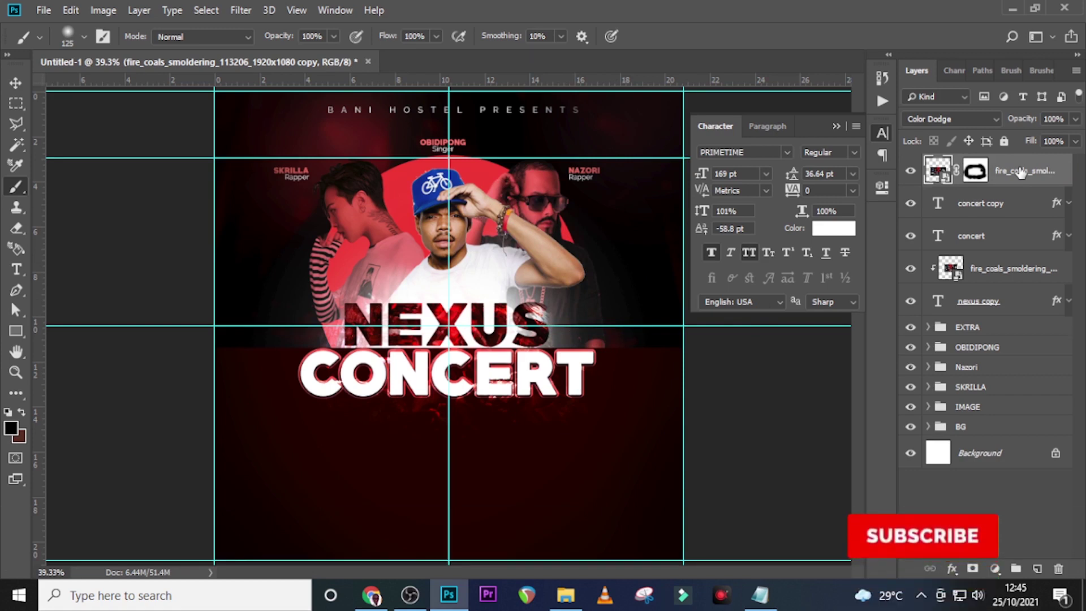
Group the layers from the coals copy down to nexus copy and name the group THEME
left_click(999, 169)
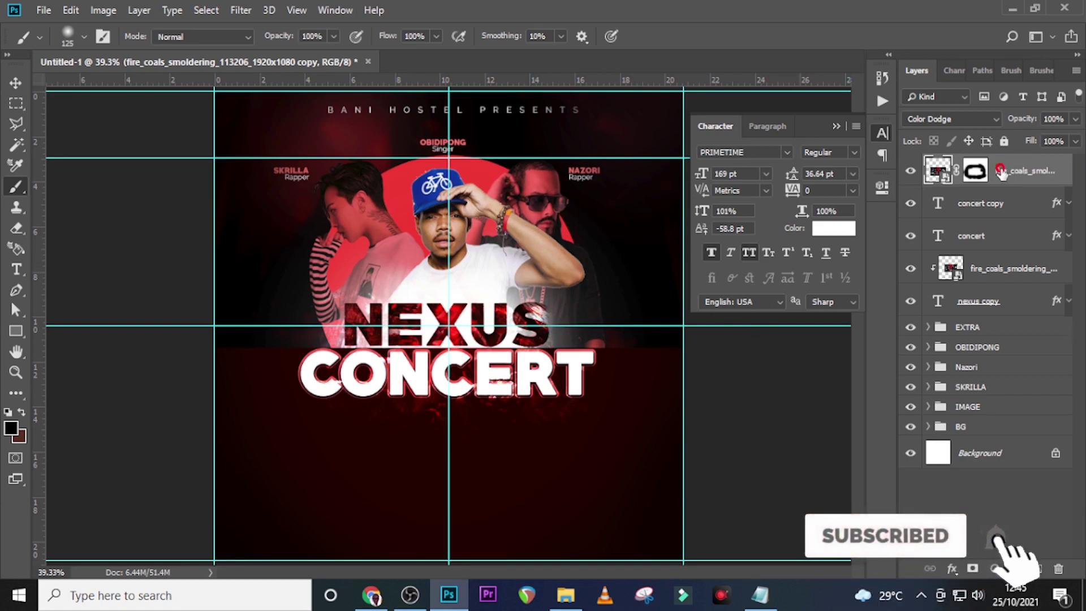
left_click(995, 313, "shift")
key("shift+ctrl+g")
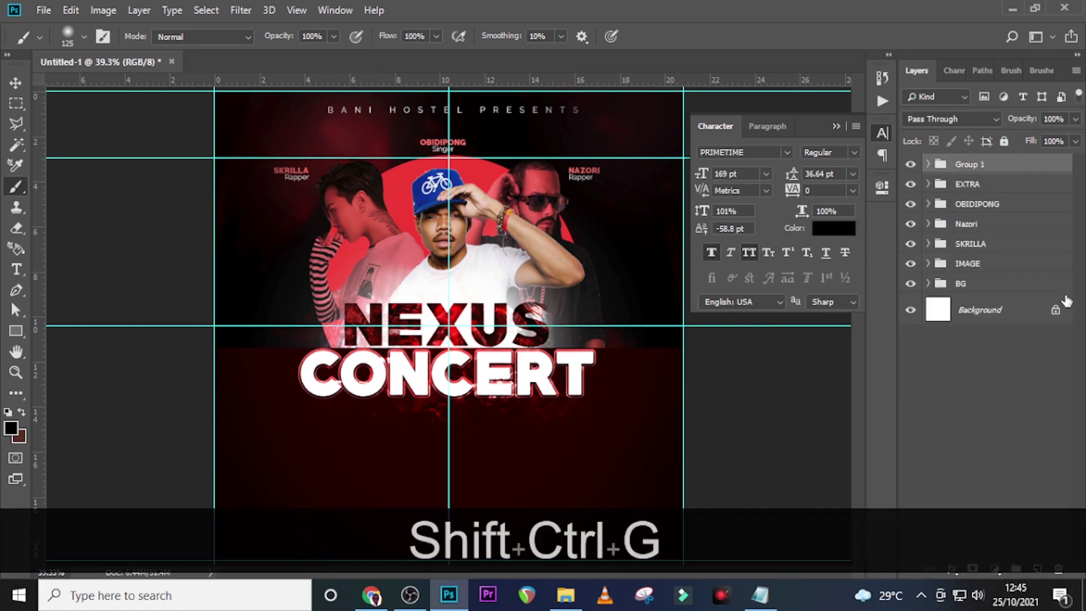
double_click(971, 163)
key("Caps_Lock")
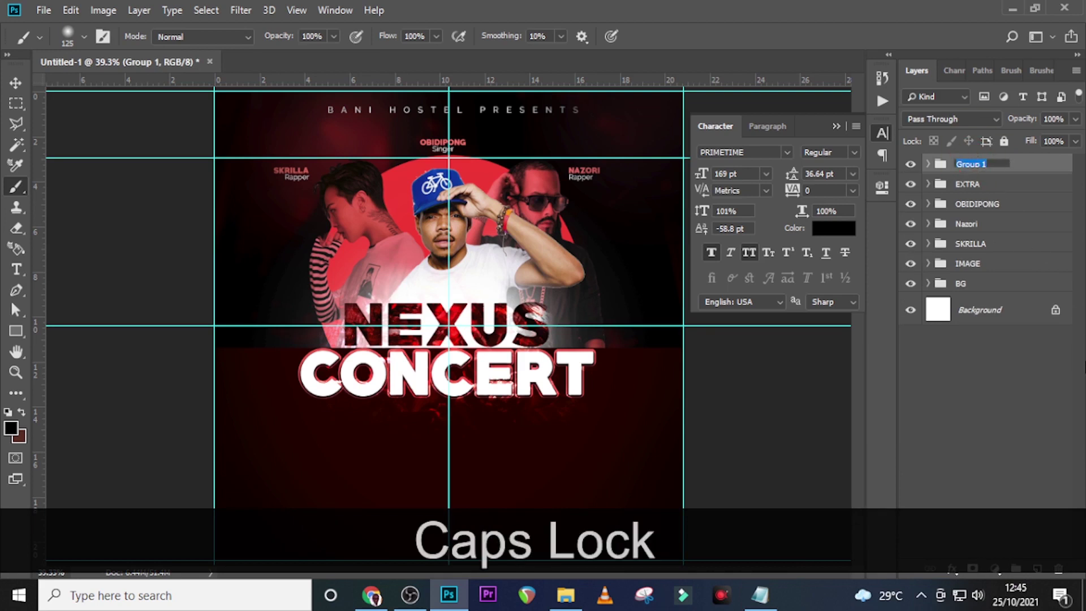
type("THEME")
key("Return")
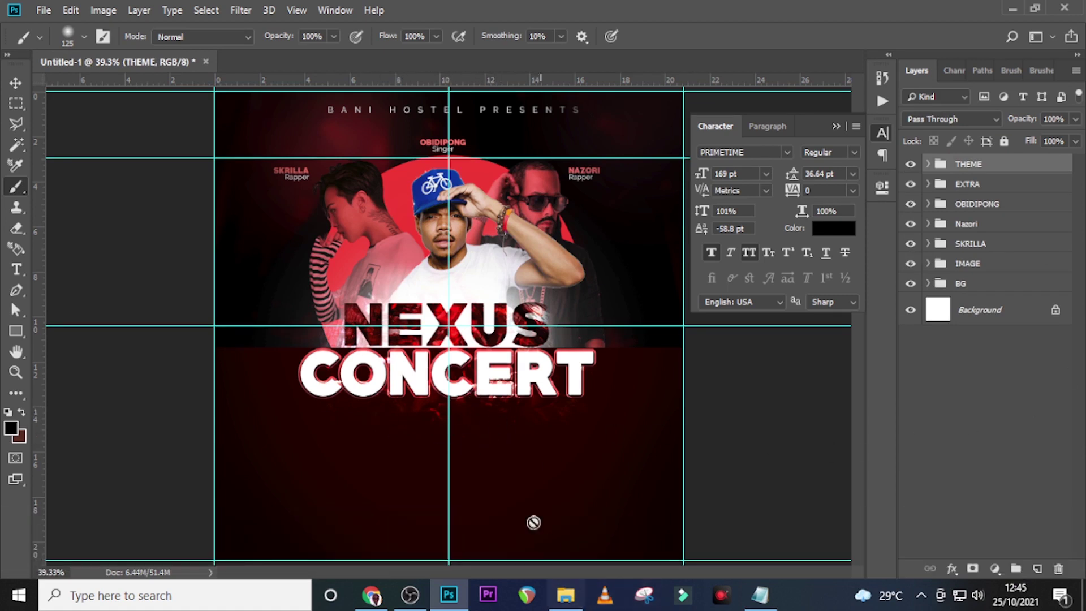
Add a text layer with ACCRA INTERNATIONAL CONFERENCE CENTRE pasted from the notes
key("t")
left_click(356, 410)
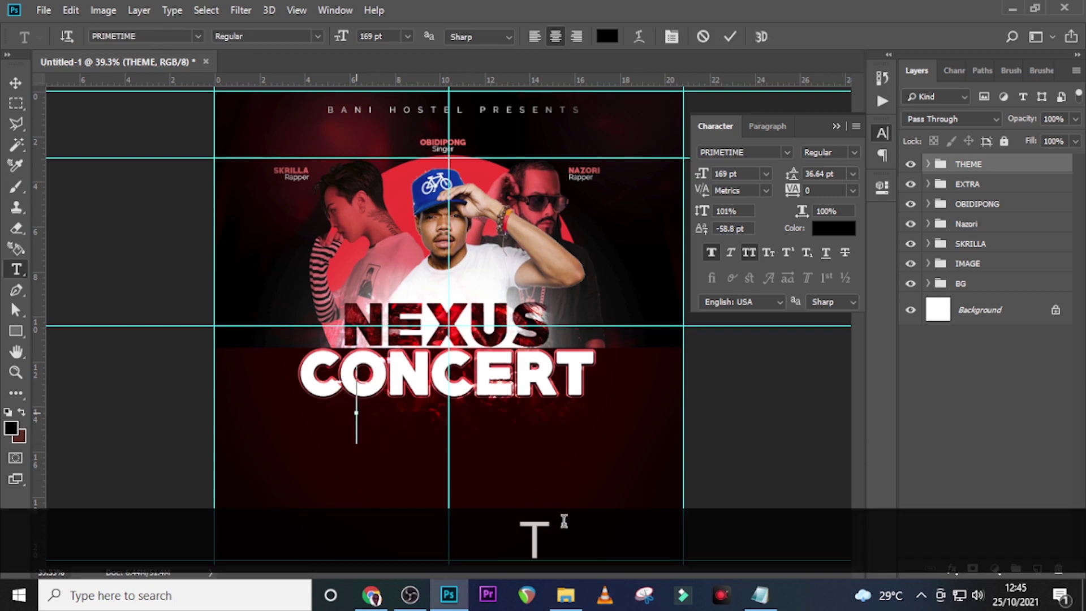
left_click(761, 600)
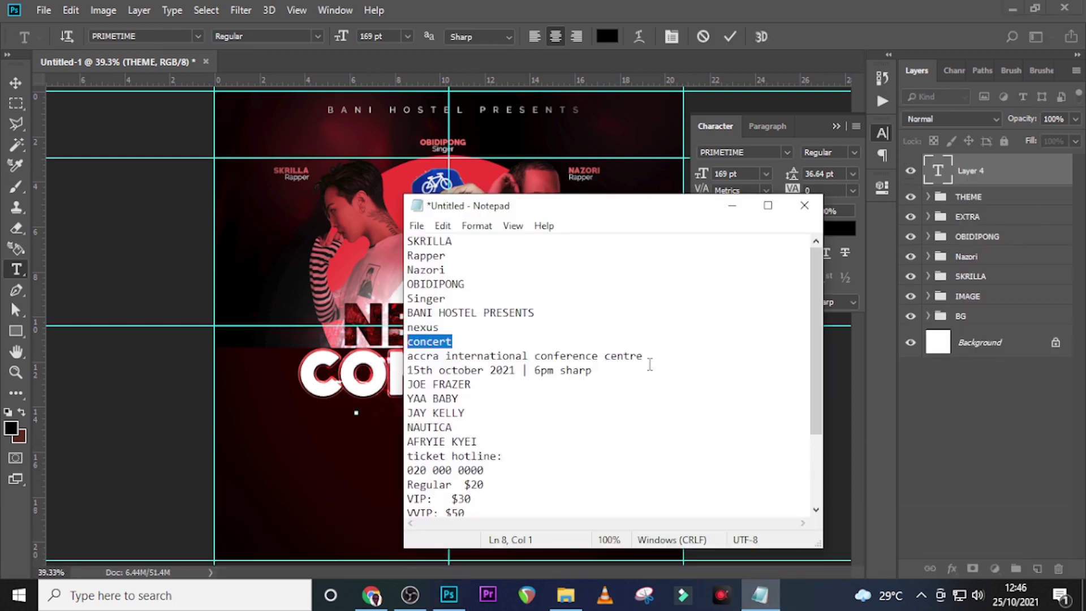
left_click_drag(649, 364, 394, 362)
key("ctrl+c")
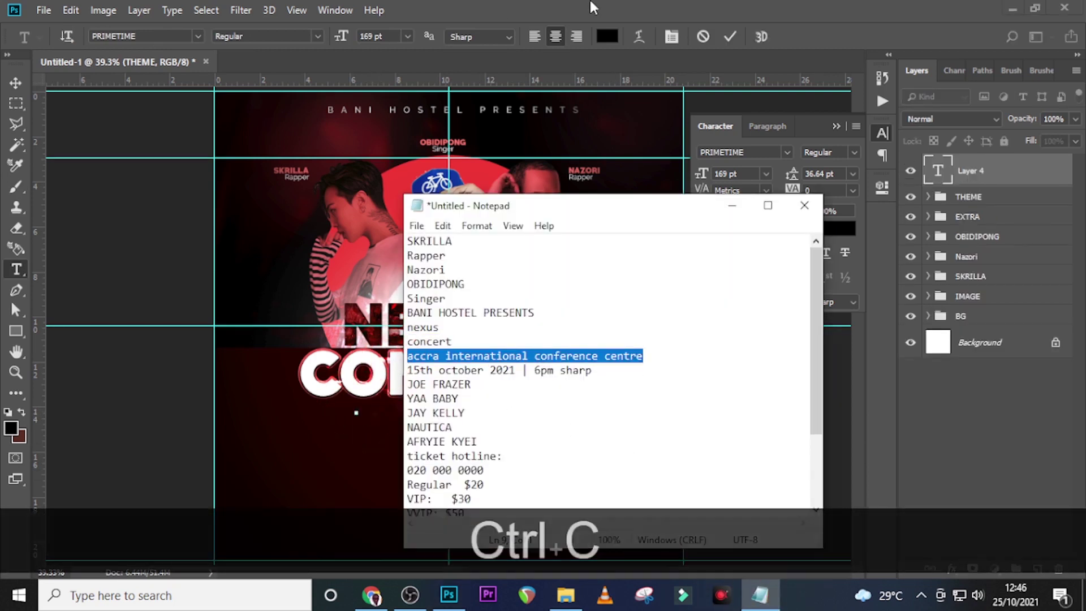
left_click(590, 2)
key("ctrl+v")
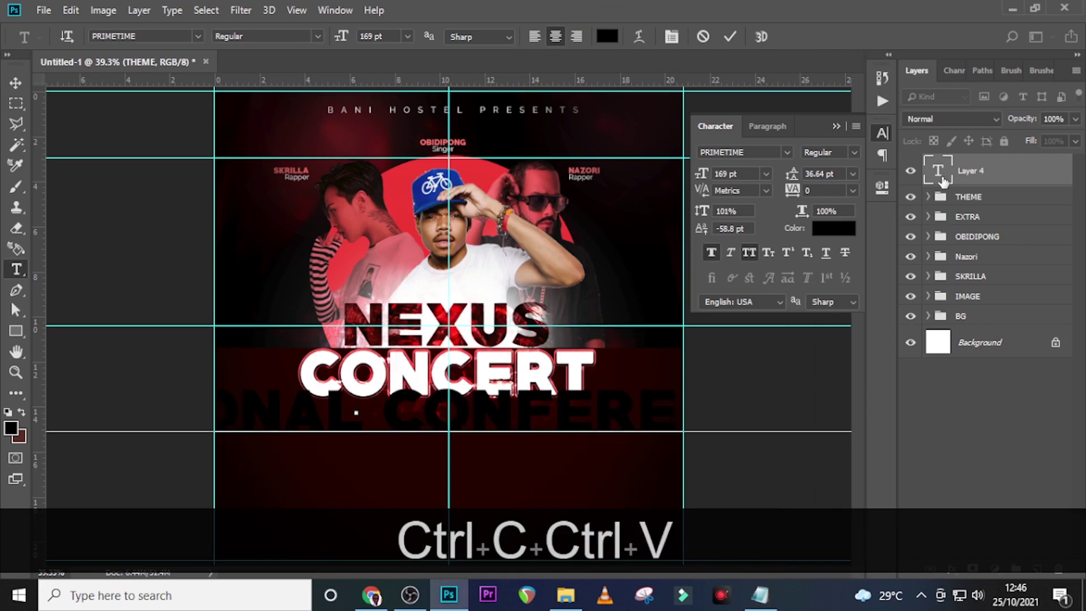
left_click(943, 182)
Style the venue text white (ffffff), Raleway 32 pt, tracking 50, without faux bold
left_click(833, 228)
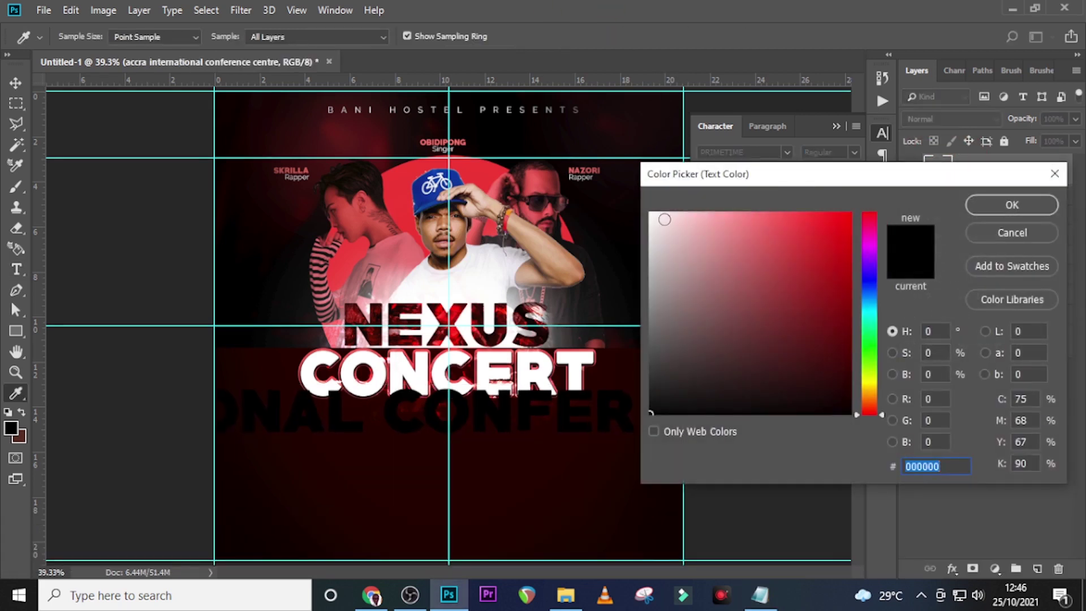
type("ffffff")
left_click(1011, 204)
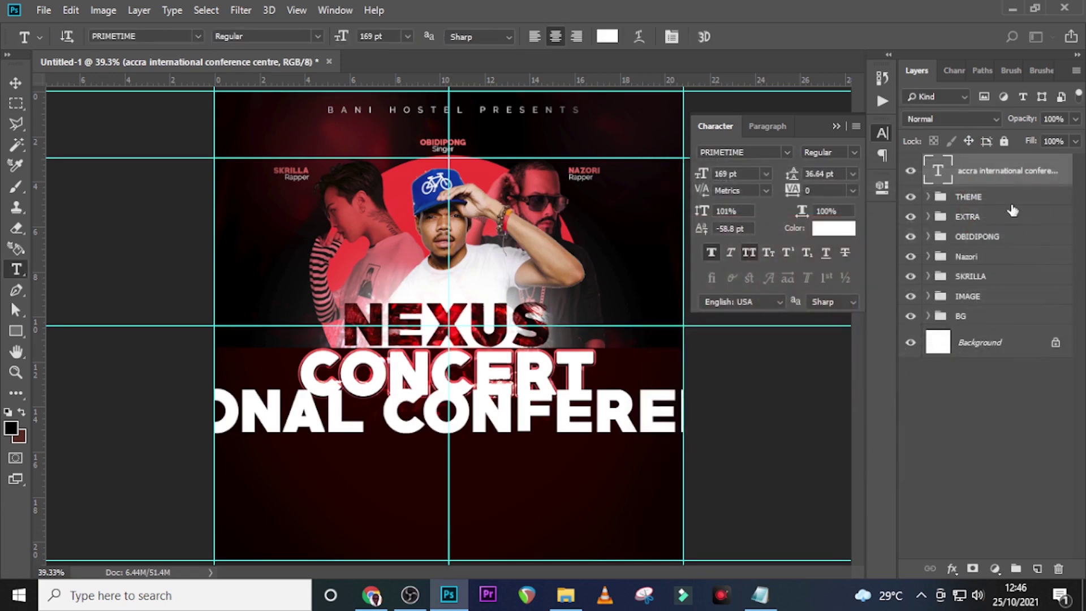
left_click(786, 152)
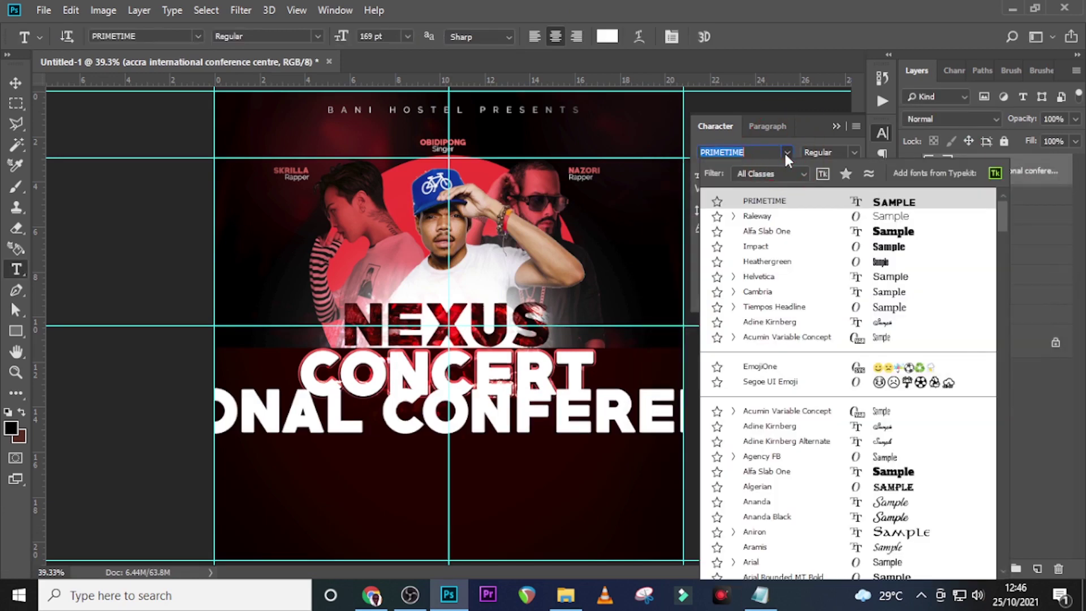
left_click(759, 216)
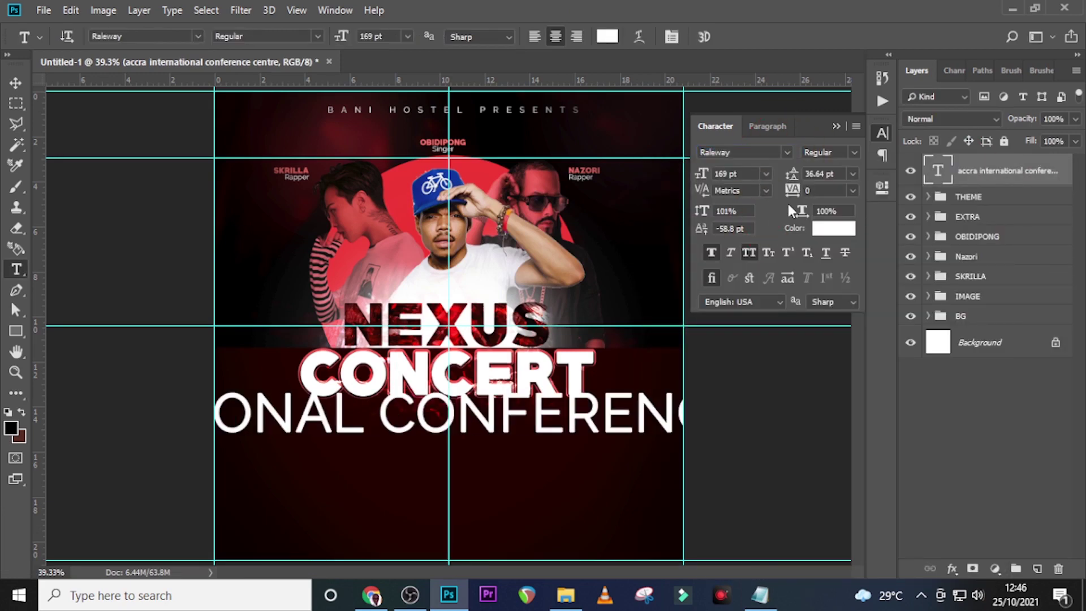
type("32")
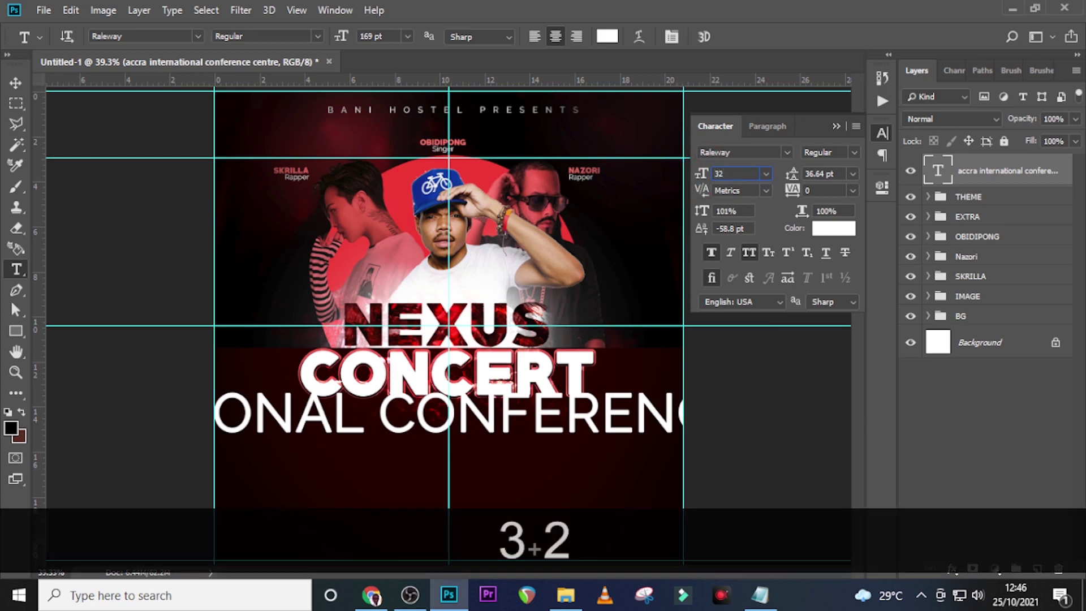
key("Return")
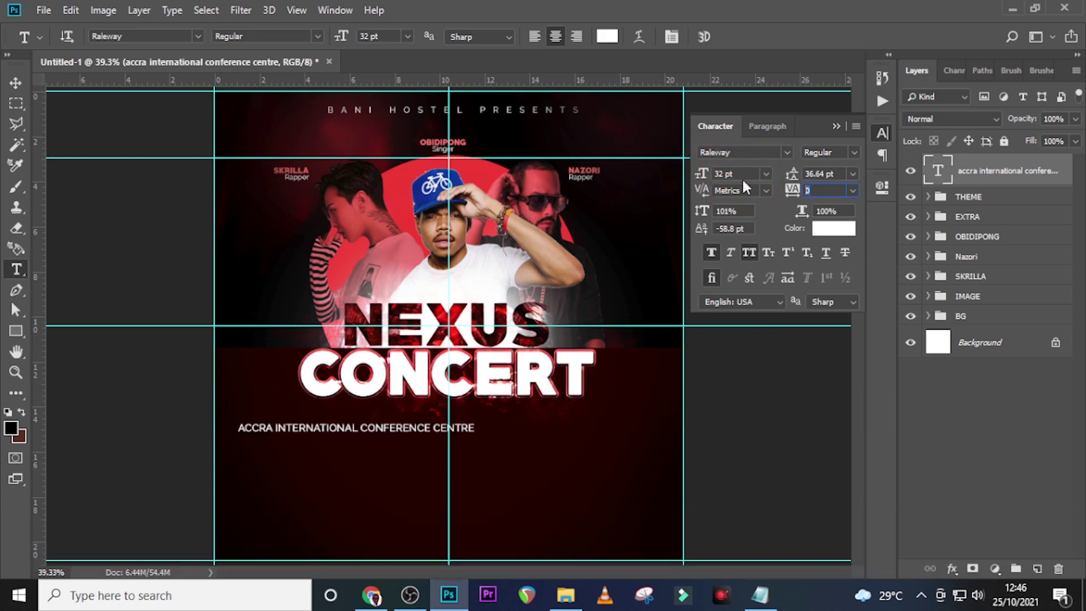
type("50")
key("Return")
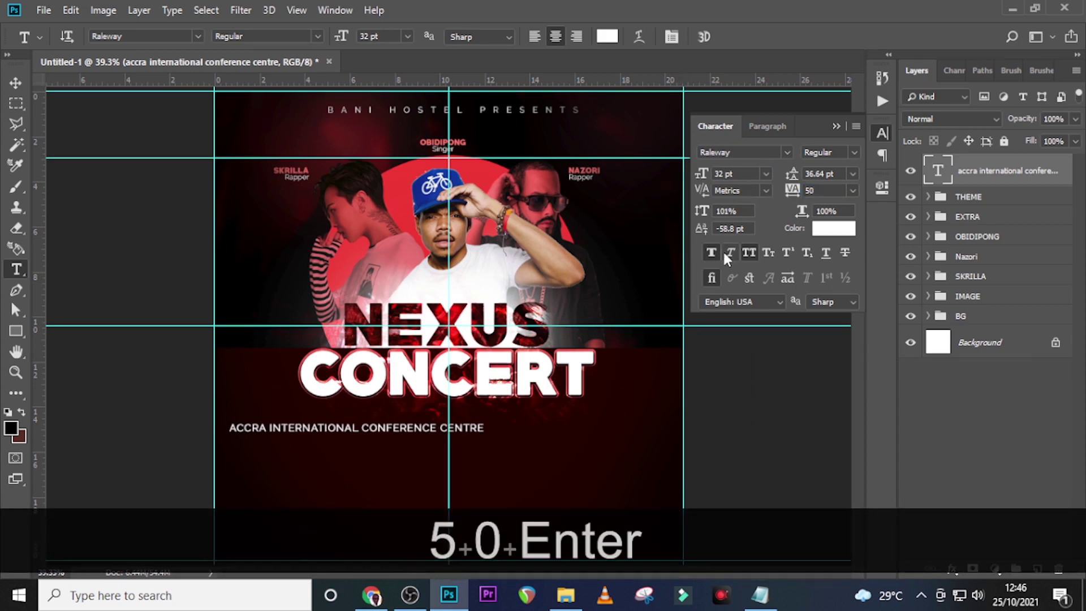
left_click(705, 251)
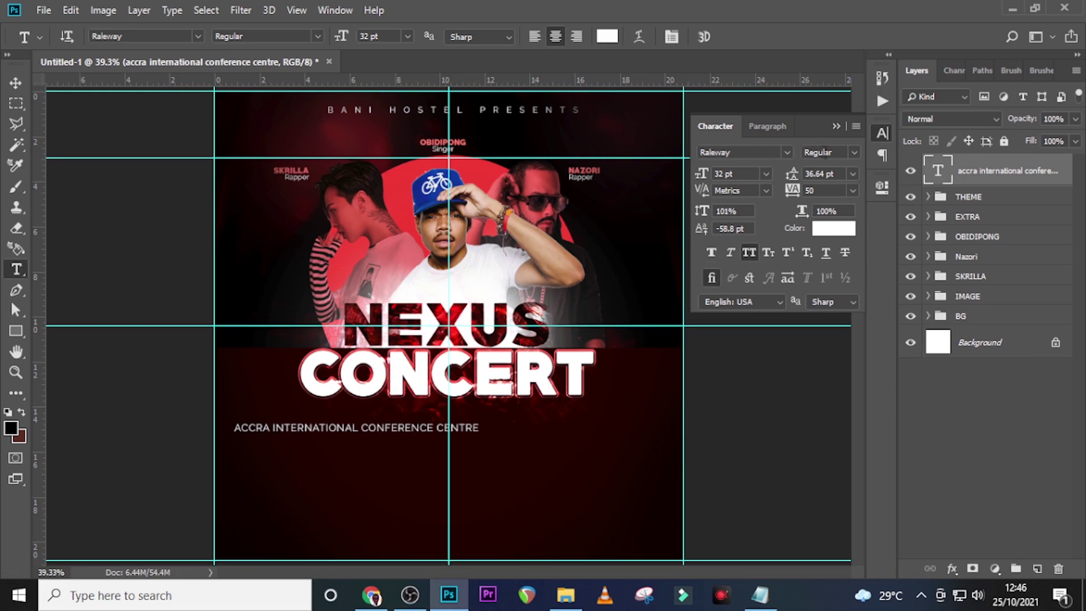
Move the venue line so it sits centred just under CONCERT
left_click(1015, 170)
key("ctrl+t")
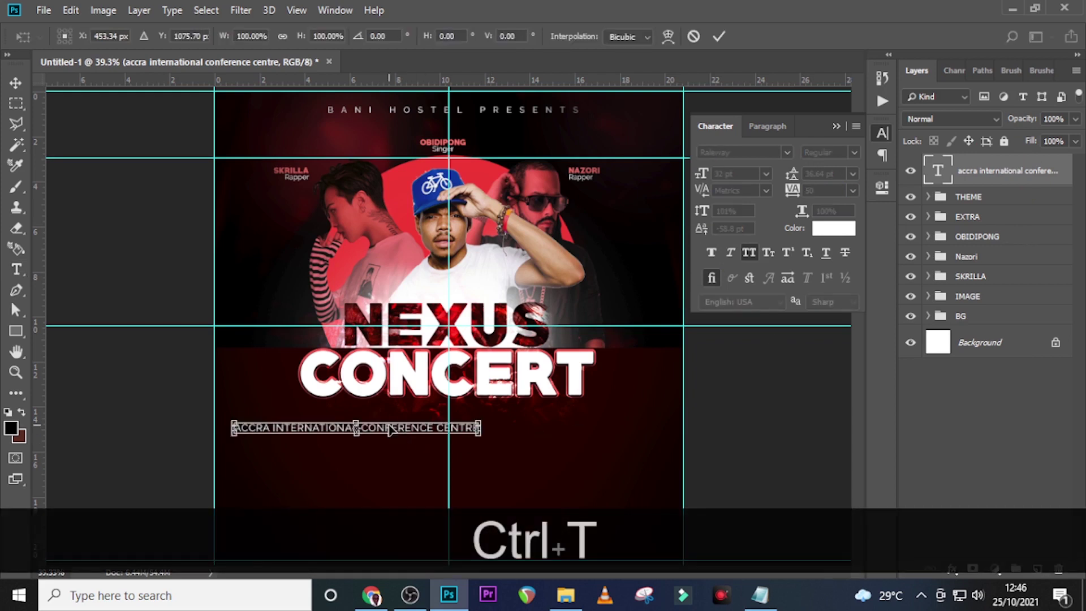
left_click_drag(405, 430, 497, 426)
key("ctrl+Up")
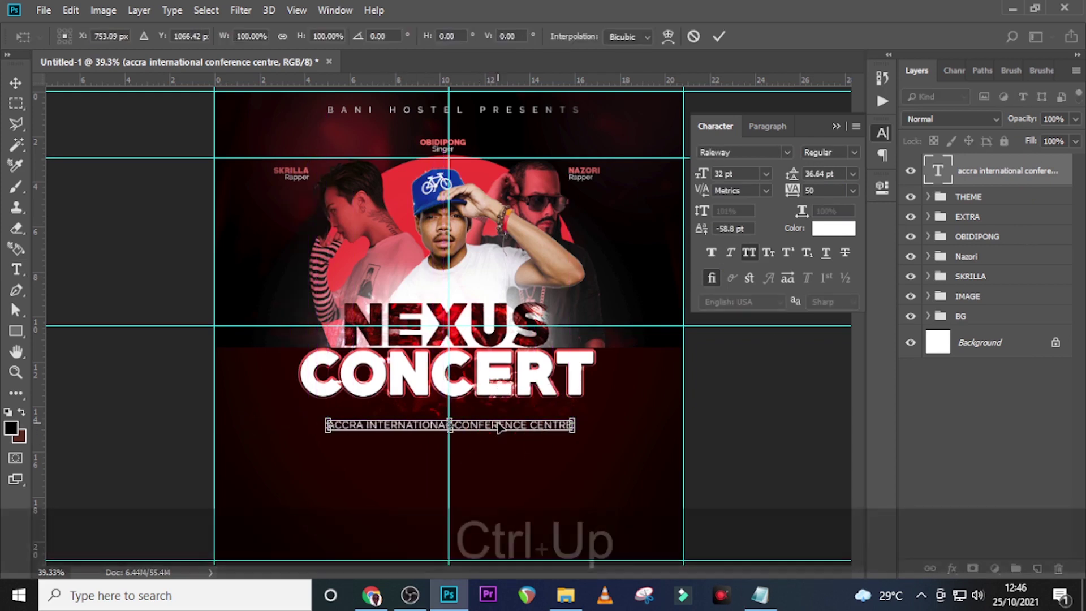
key("Up")
key("Up")
key("shift+Up")
key("shift+Up")
key("shift+Up")
key("shift+Up")
key("shift+Up")
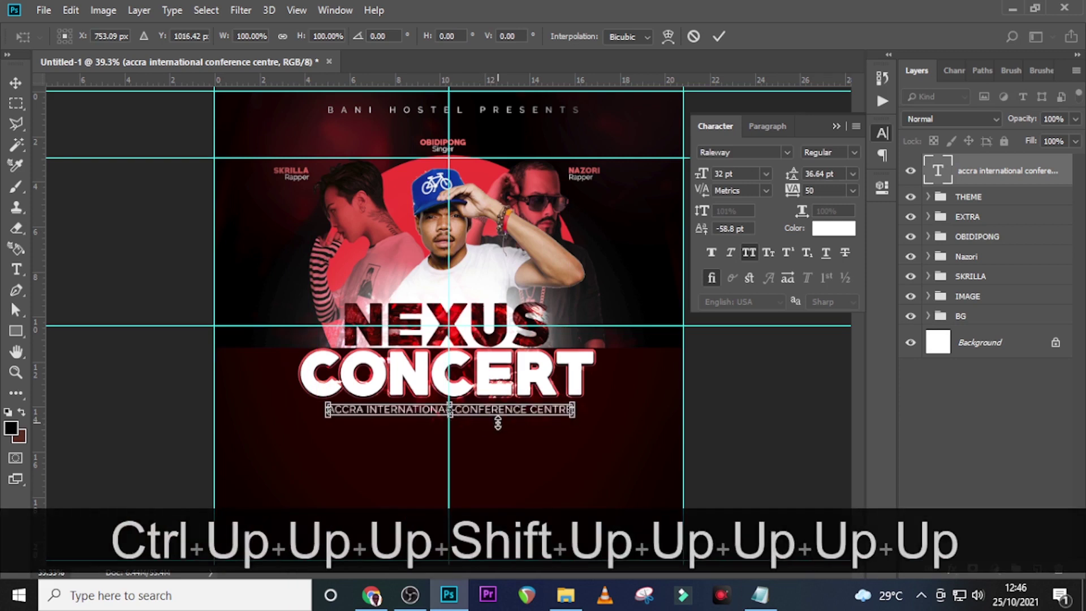
key("ctrl+bracketright")
key("ctrl+bracketright")
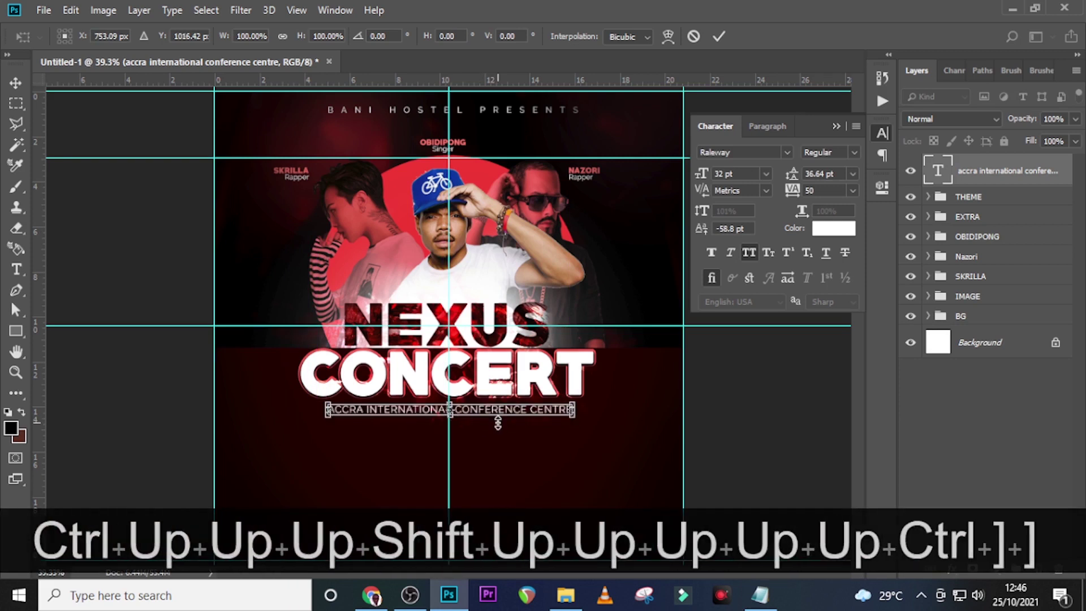
key("ctrl+equal")
key("Left")
key("Left")
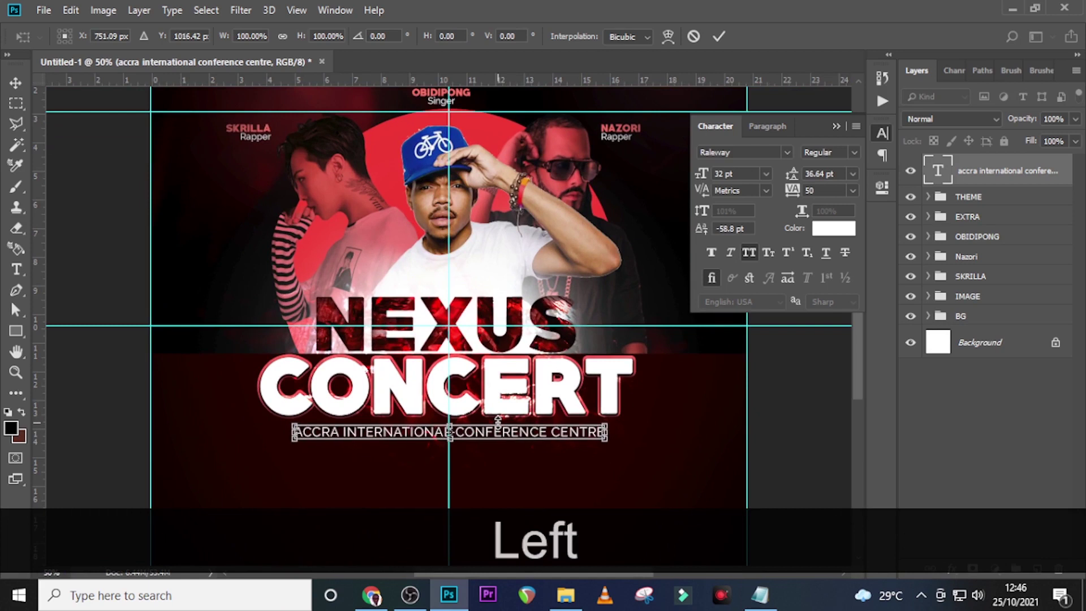
key("Up")
key("Up")
key("Up")
key("Return")
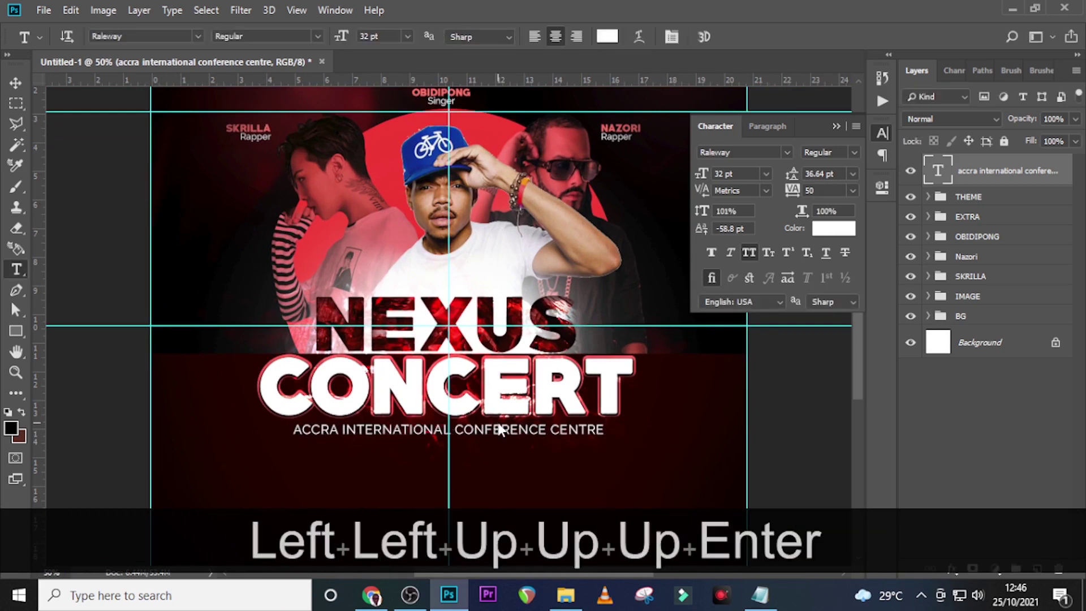
key("v")
key("Down")
key("Down")
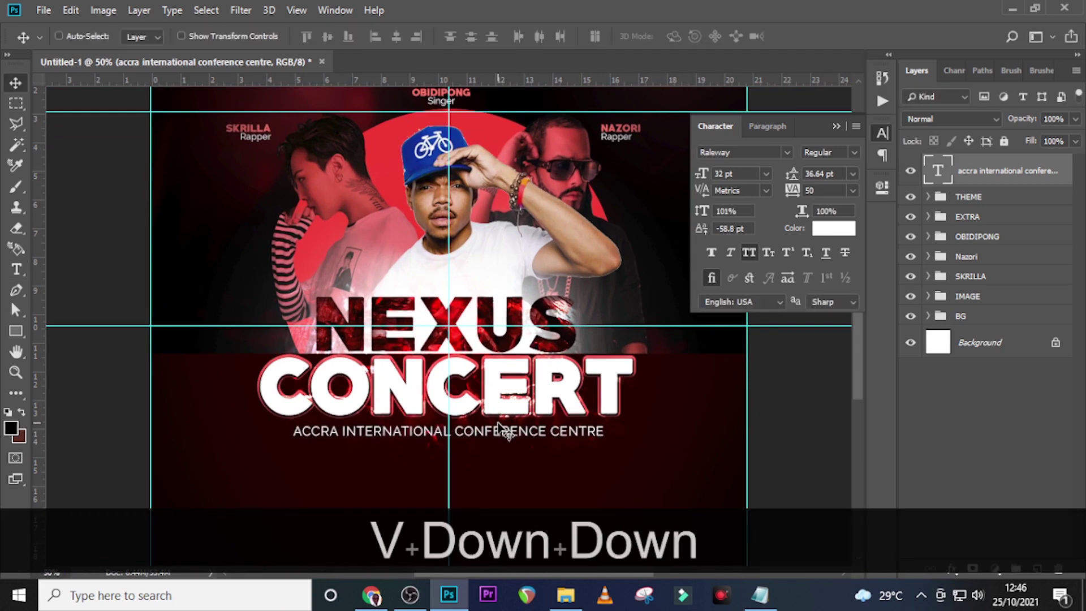
Duplicate the venue line below it and replace its text with 15TH OCTOBER 2021 | 6PM SHARP
key("ctrl+j")
key("shift+Down")
key("shift+Down")
key("shift+Down")
key("shift+Down")
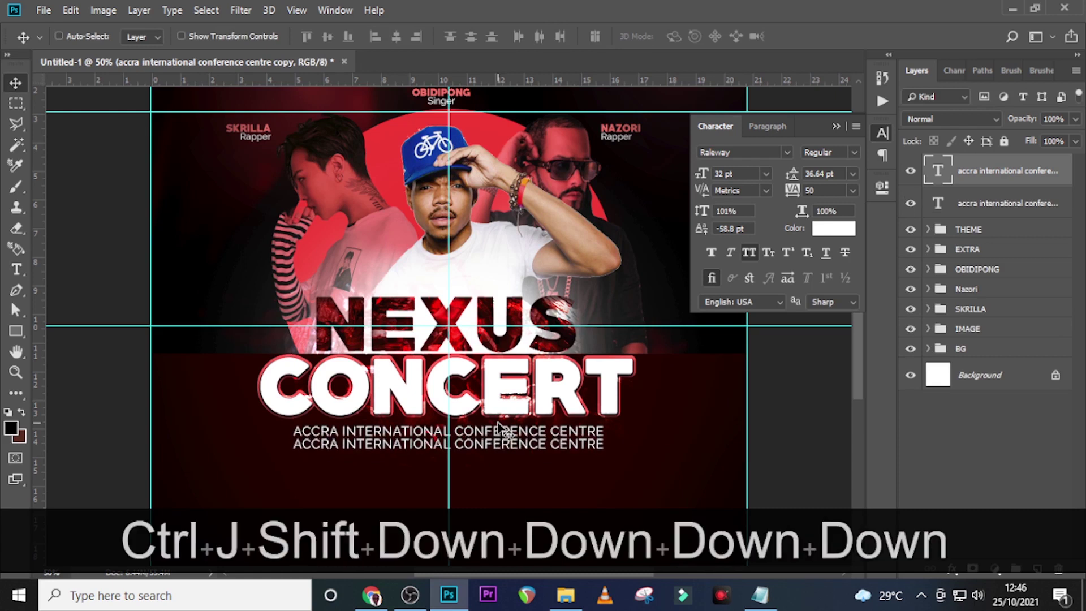
key("shift+Down")
left_click(761, 595)
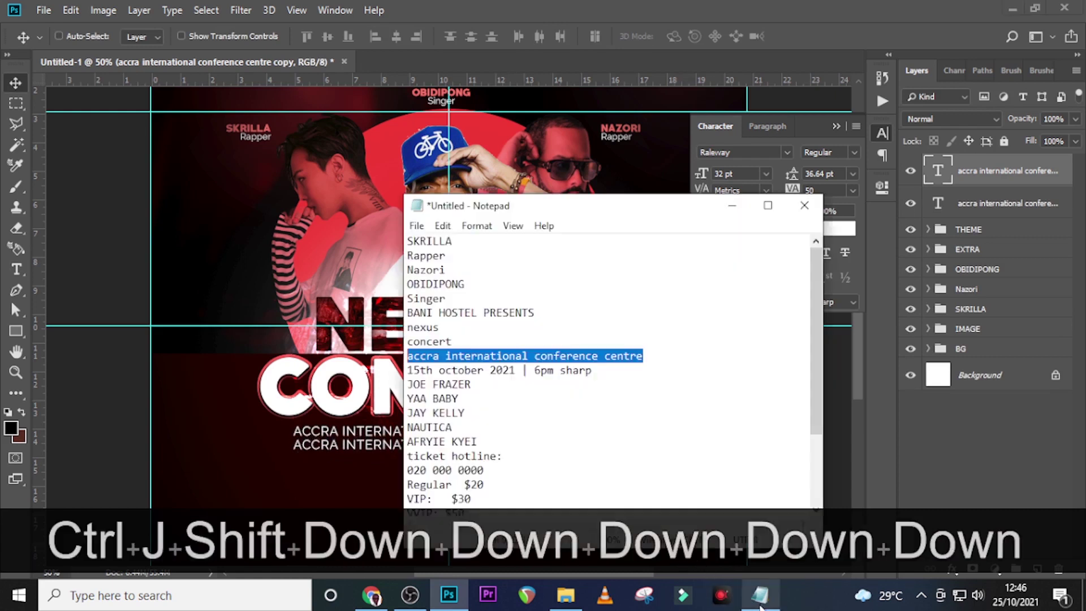
left_click(600, 370, "shift")
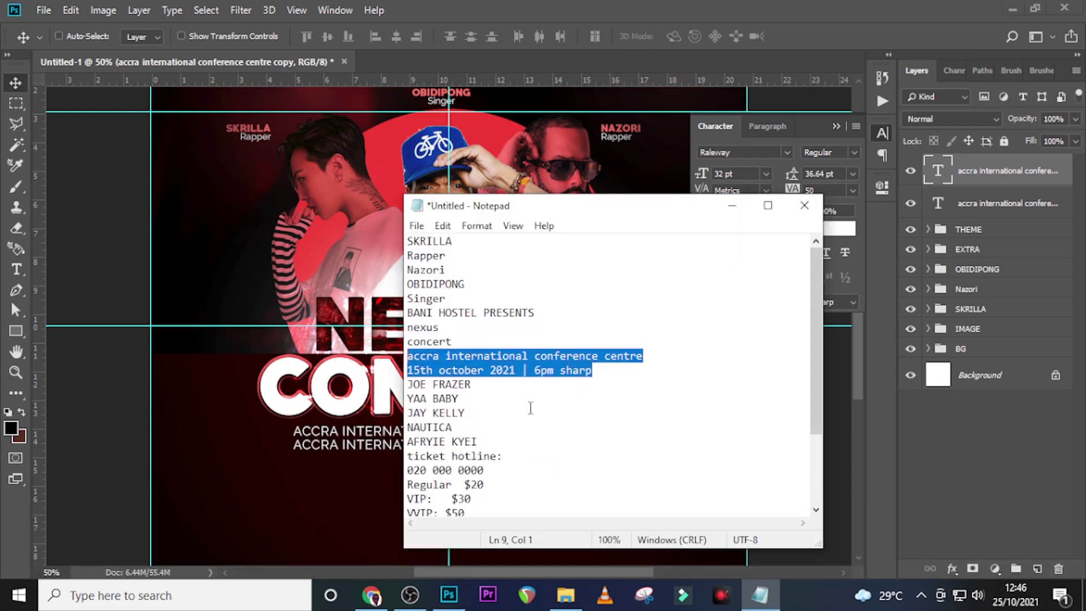
left_click_drag(594, 370, 402, 371)
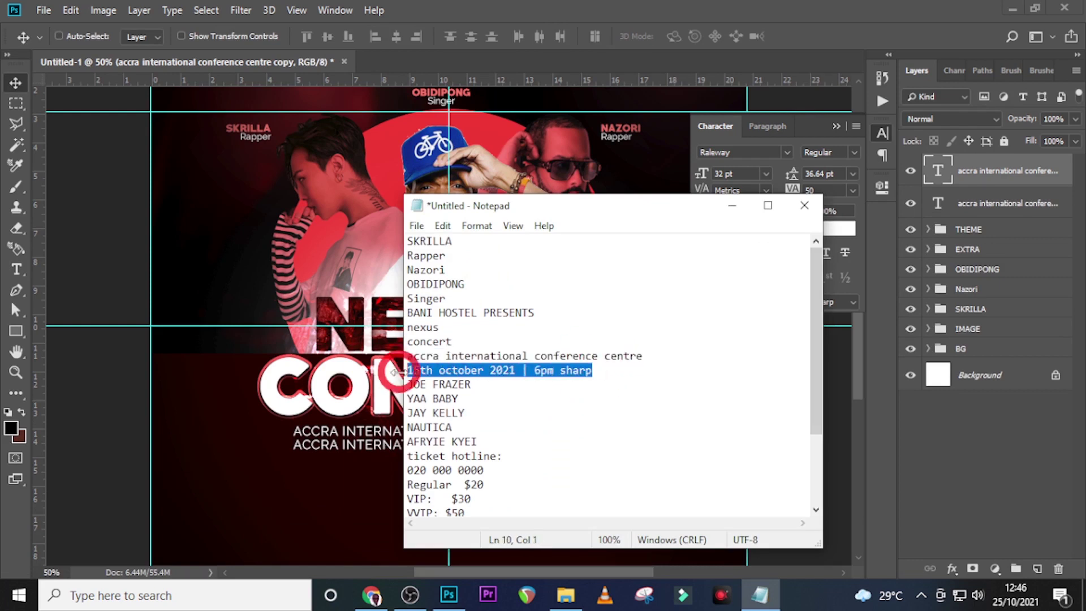
key("ctrl+c")
left_click(719, 6)
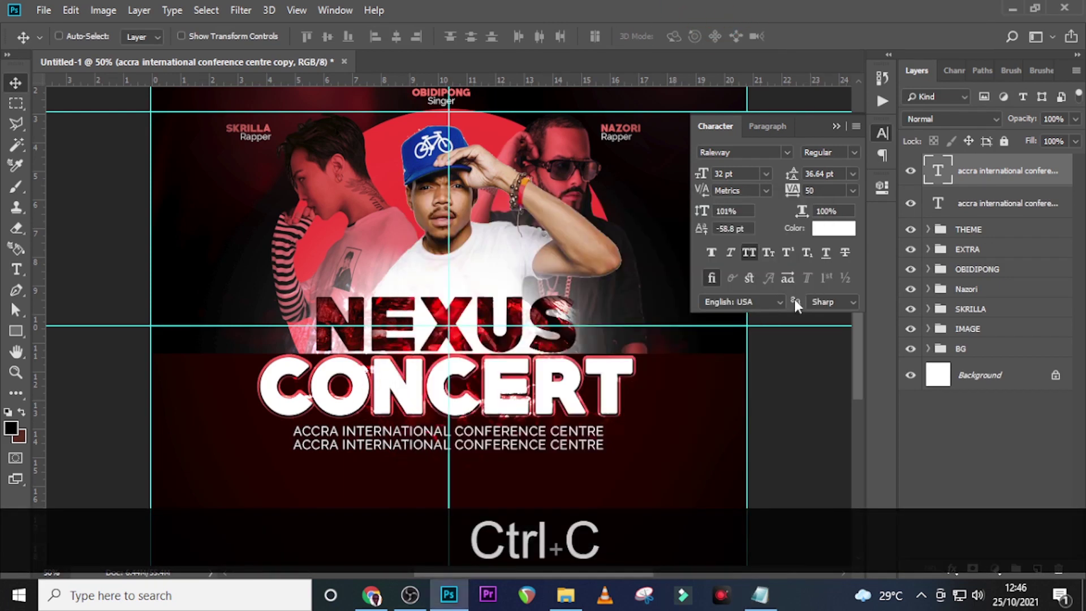
double_click(937, 171)
key("ctrl+v")
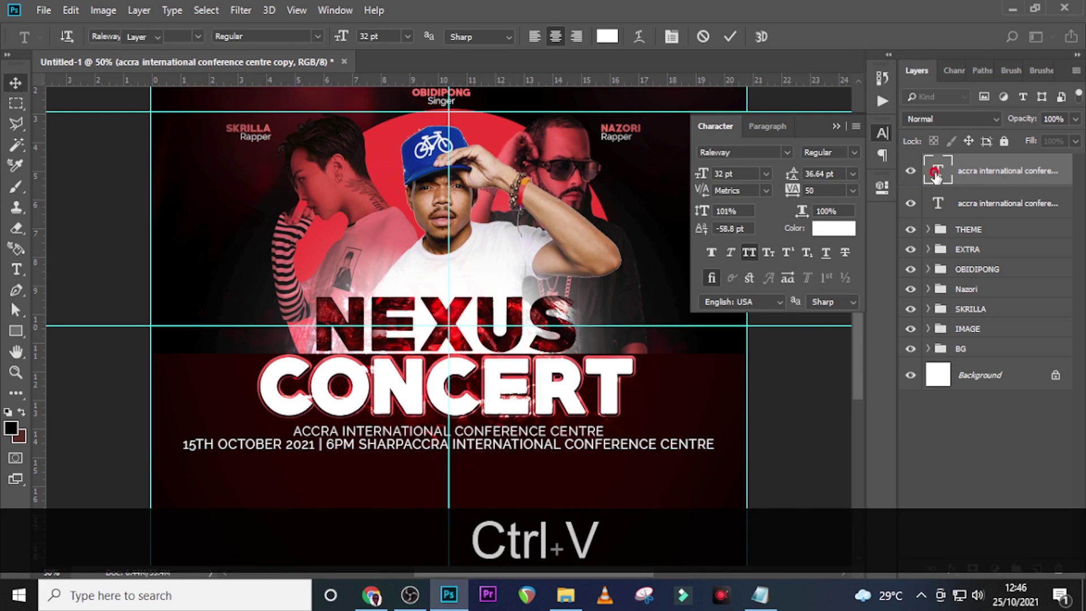
double_click(936, 172)
key("ctrl+v")
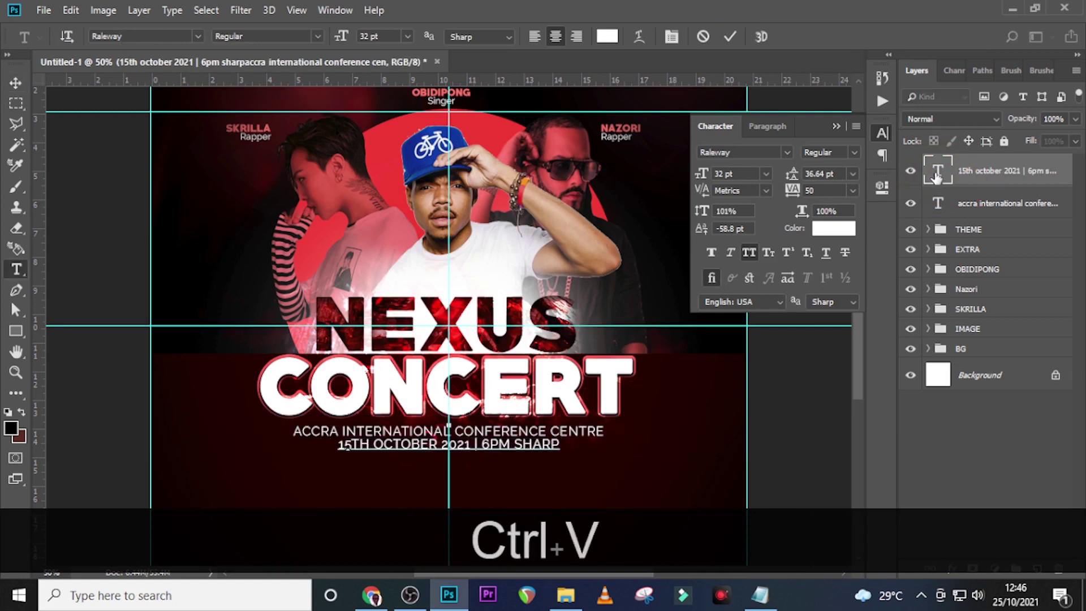
left_click(936, 172)
Set the date line to Impact 40 pt and nudge it down into place
left_click(788, 153)
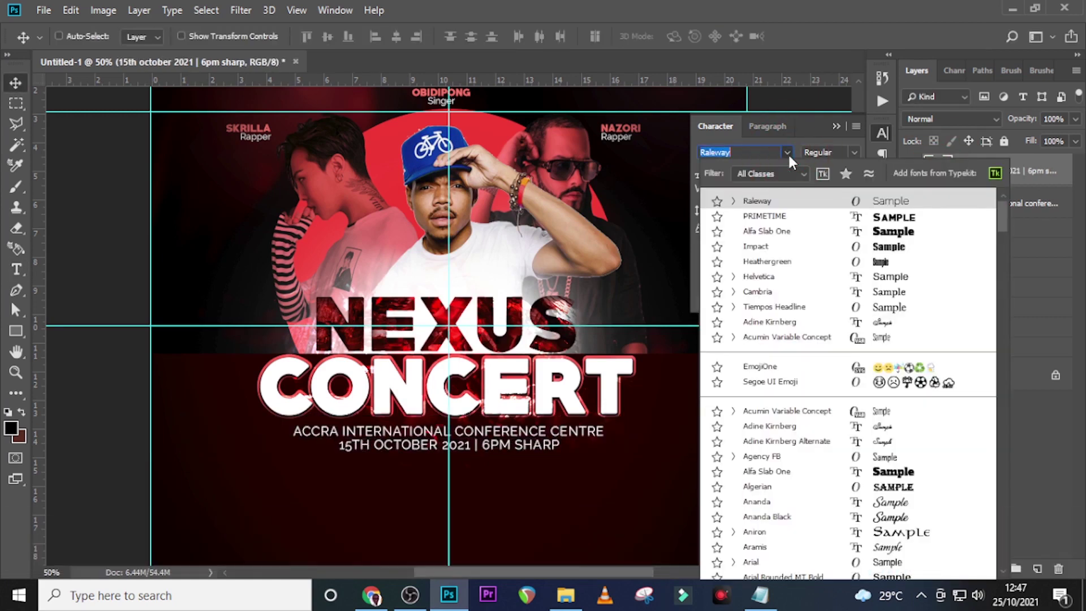
left_click(755, 245)
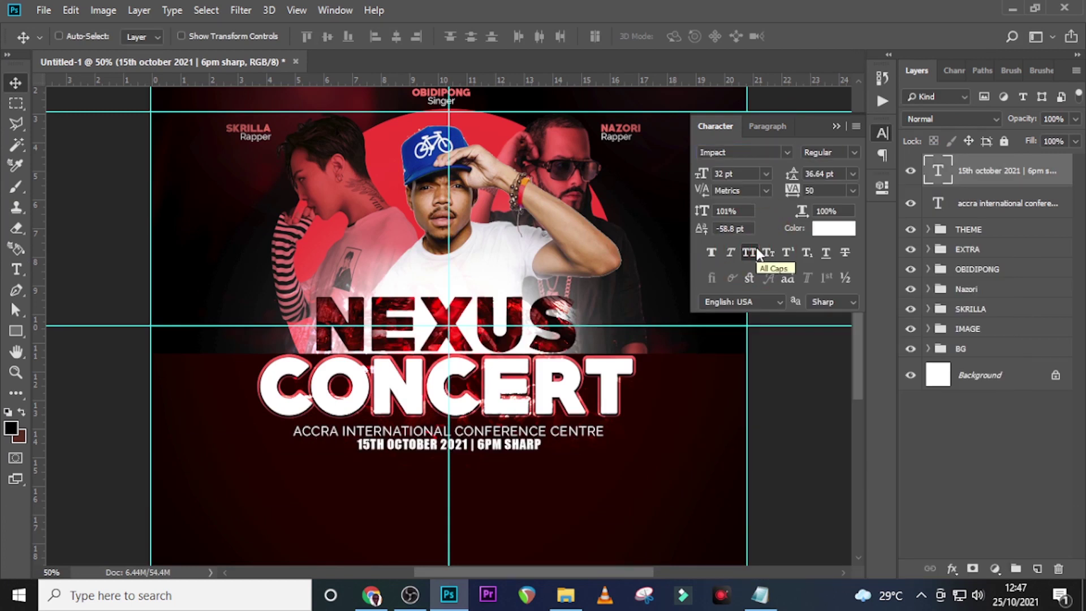
left_click(690, 174)
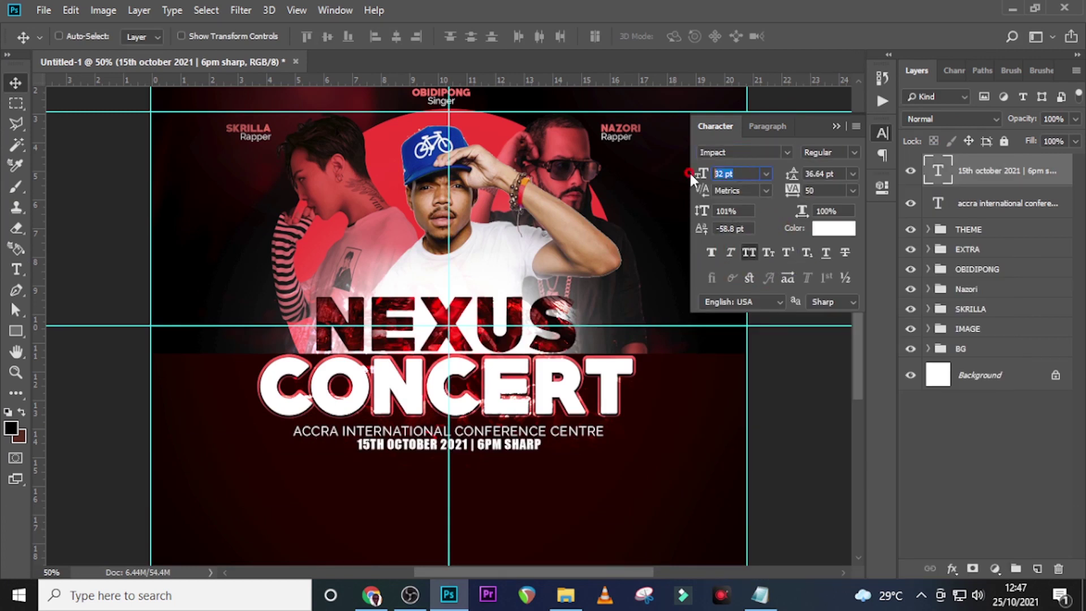
type("40")
key("Return")
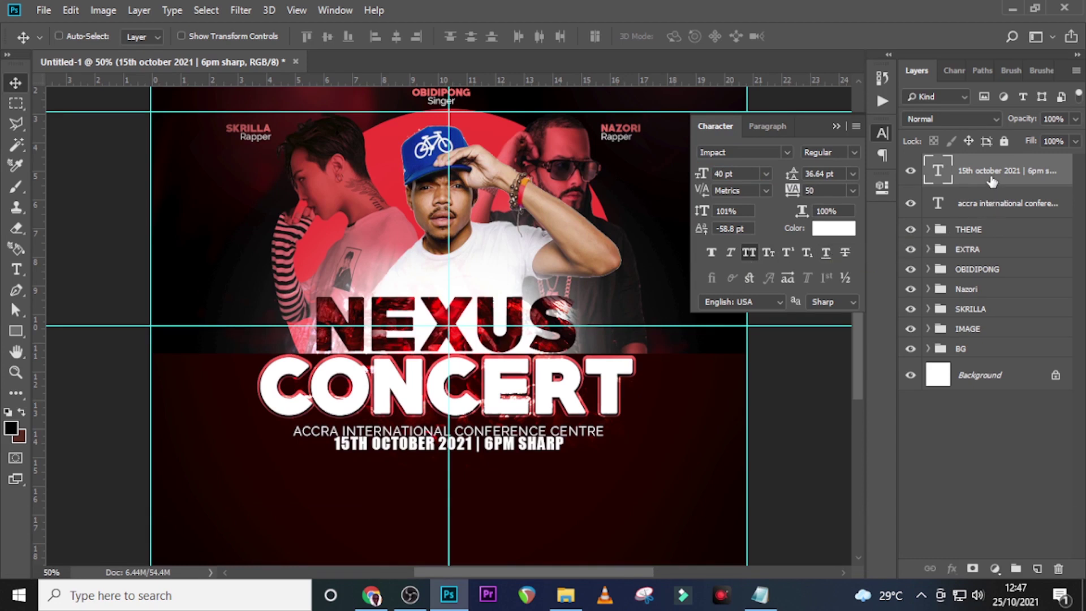
key("v")
key("Down")
key("Down")
key("Down")
key("Down")
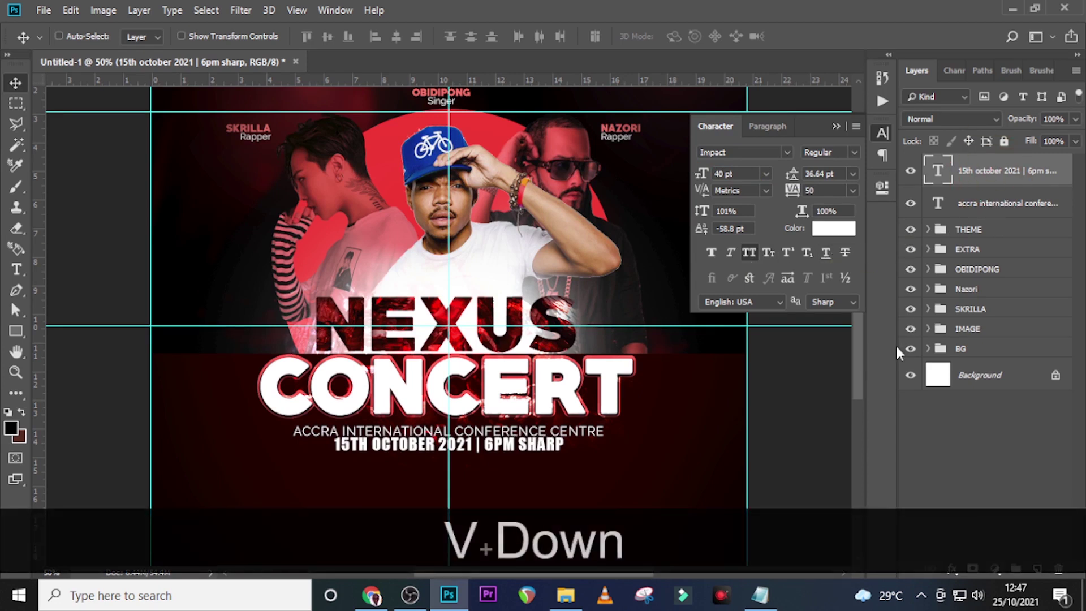
key("Down")
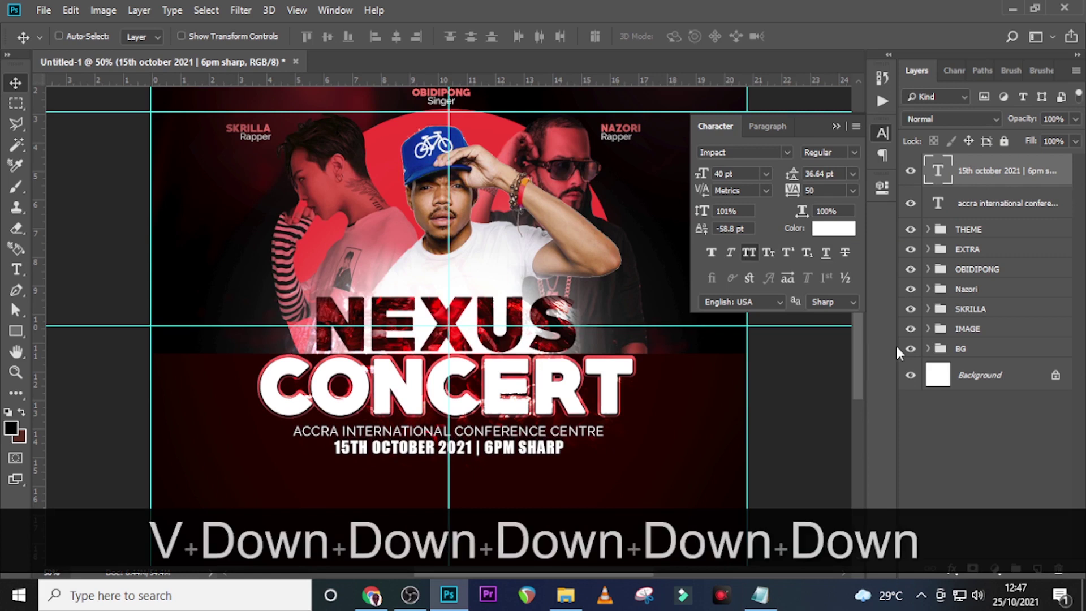
key("Down")
key("Down")
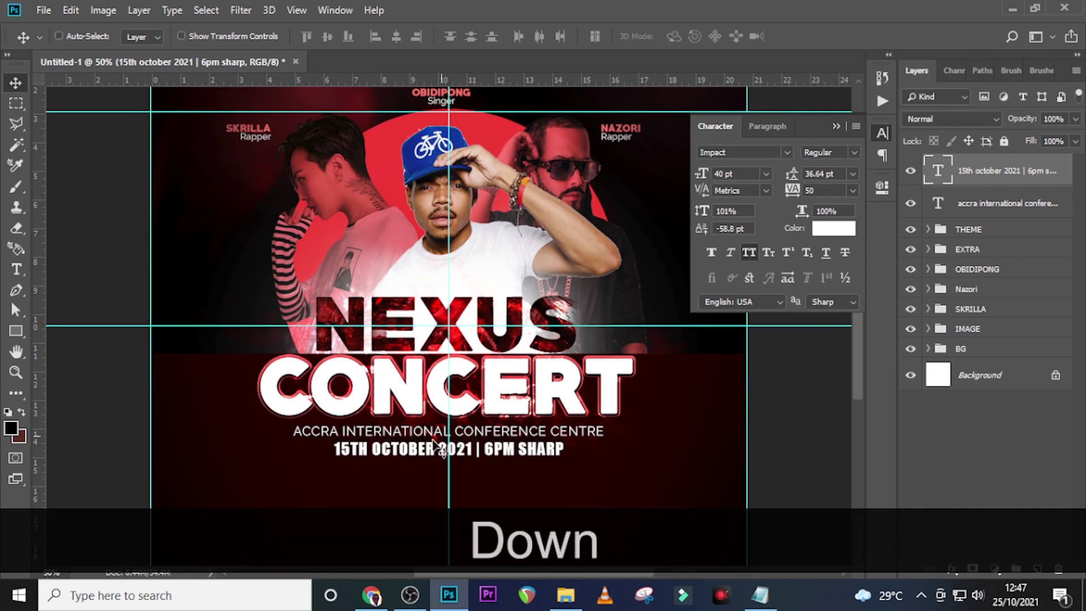
Group the venue and date text layers and name the group DATE / VENUE
scroll(458, 401, "down", 5)
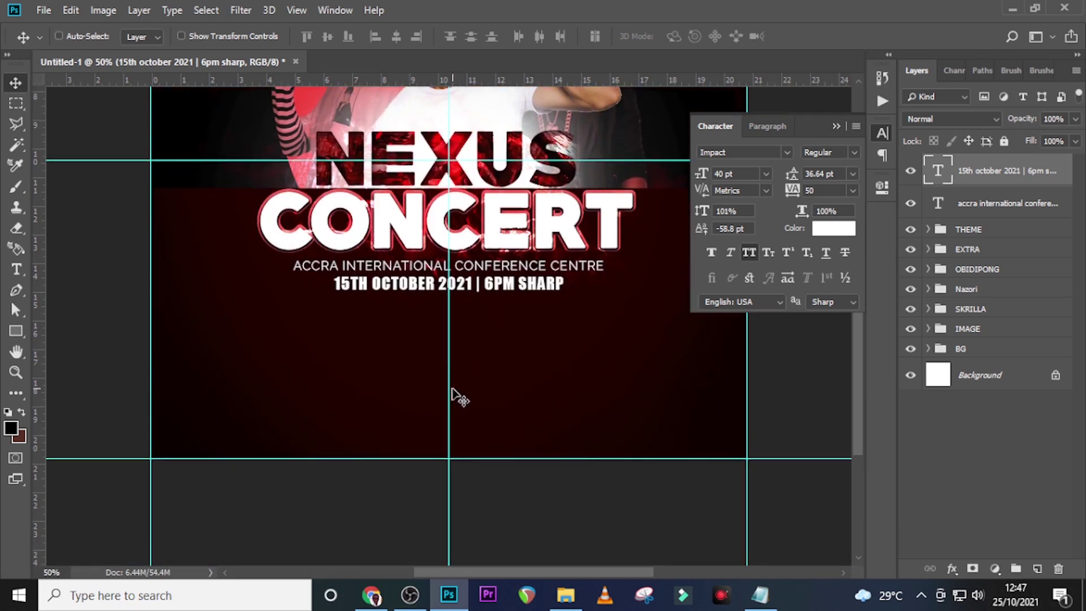
left_click(1011, 204, "ctrl")
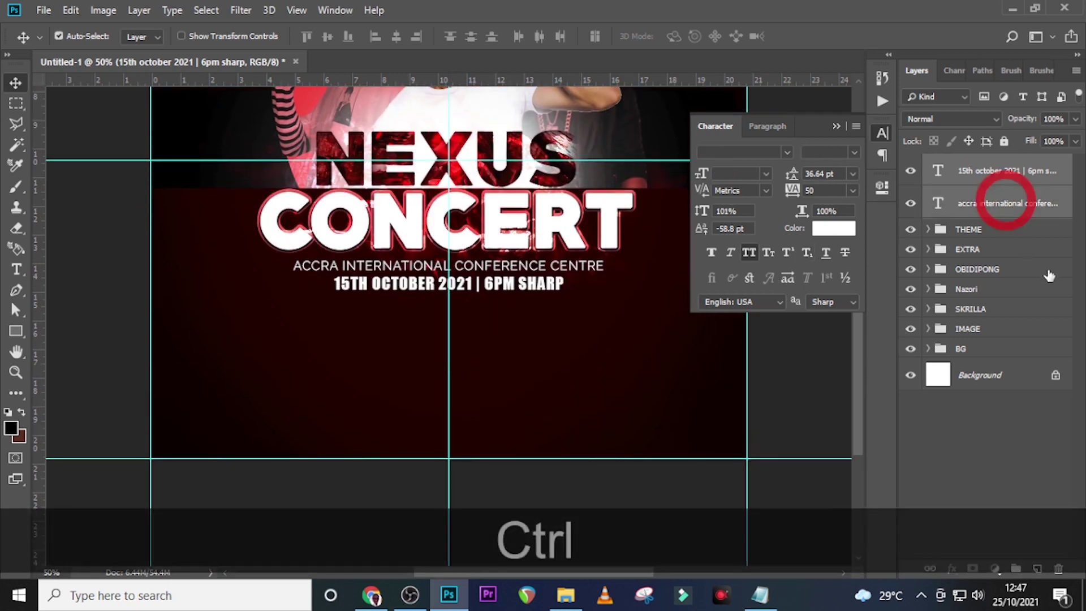
key("ctrl+g")
double_click(972, 163)
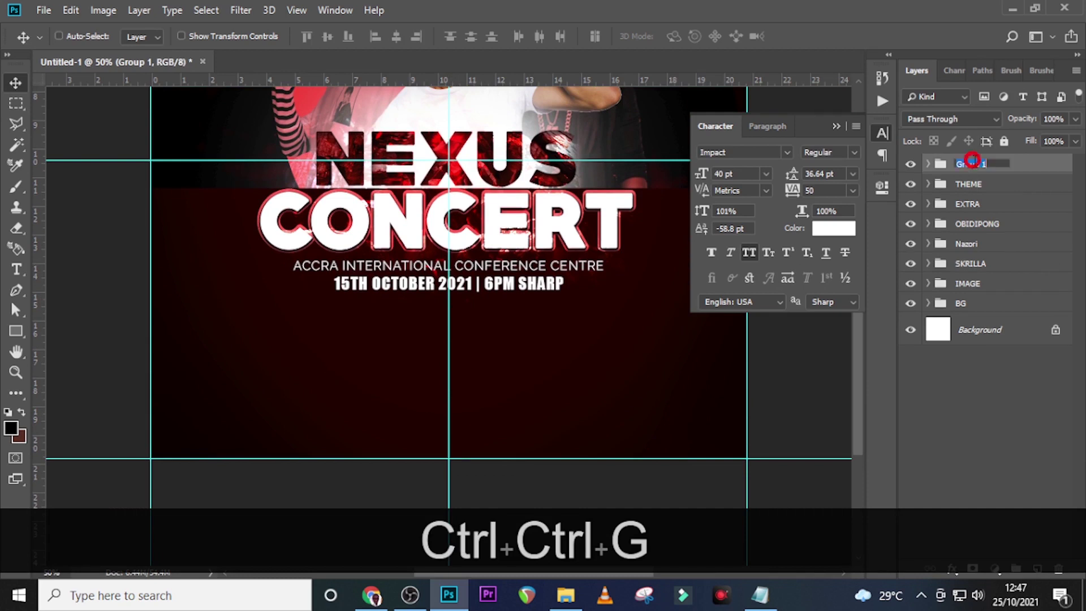
type("DAT")
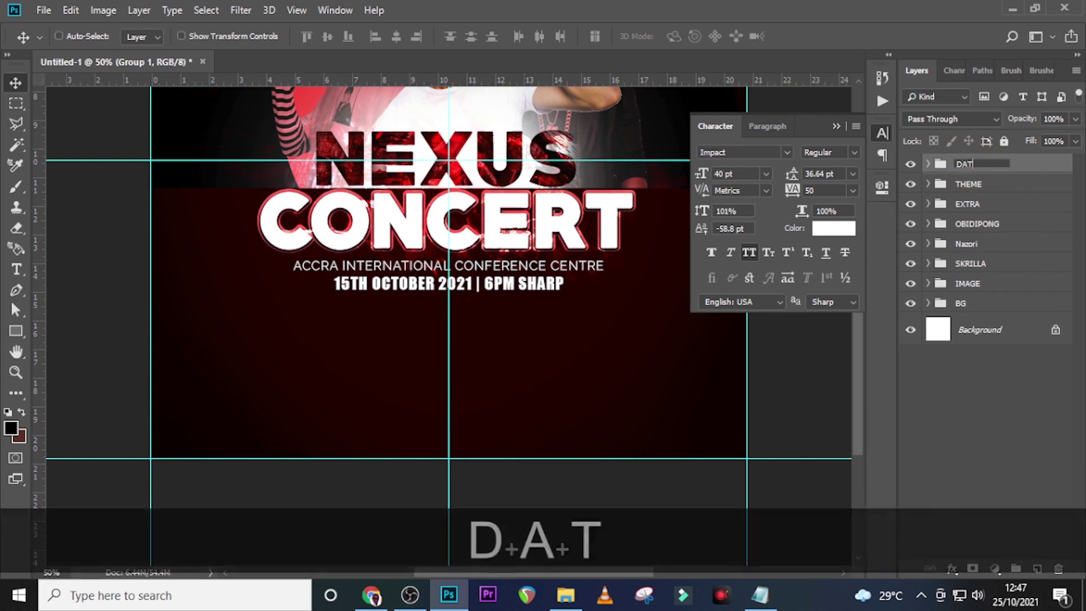
type("E /")
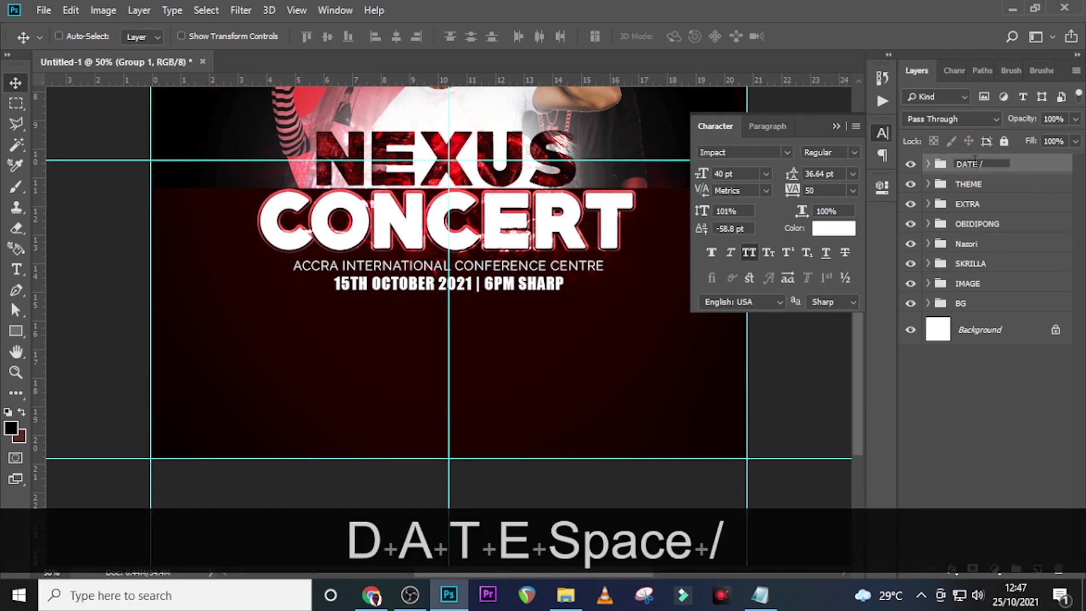
type(" VENUE")
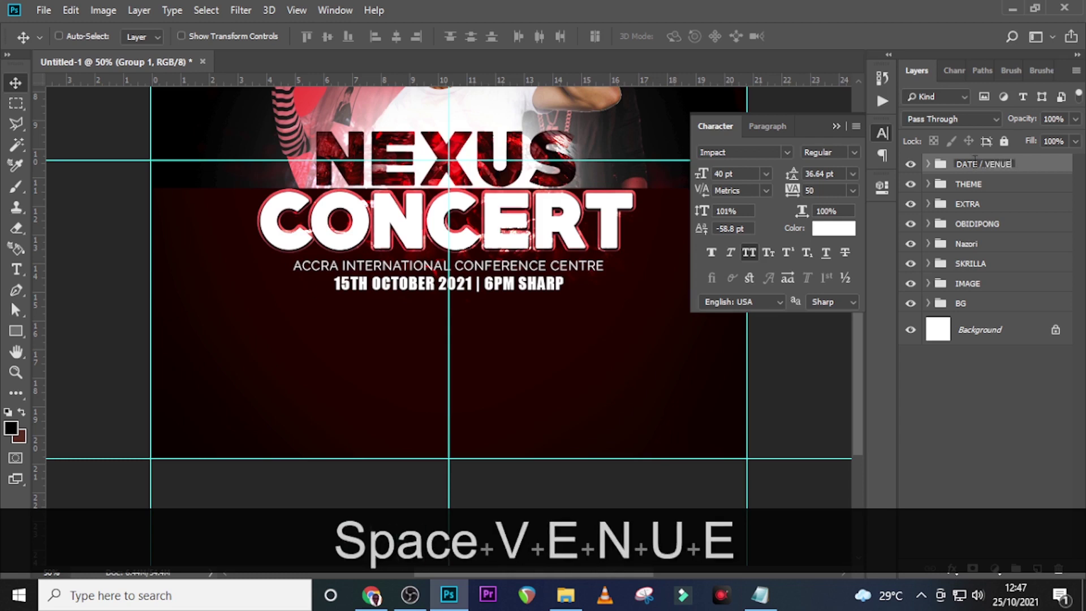
key("Return")
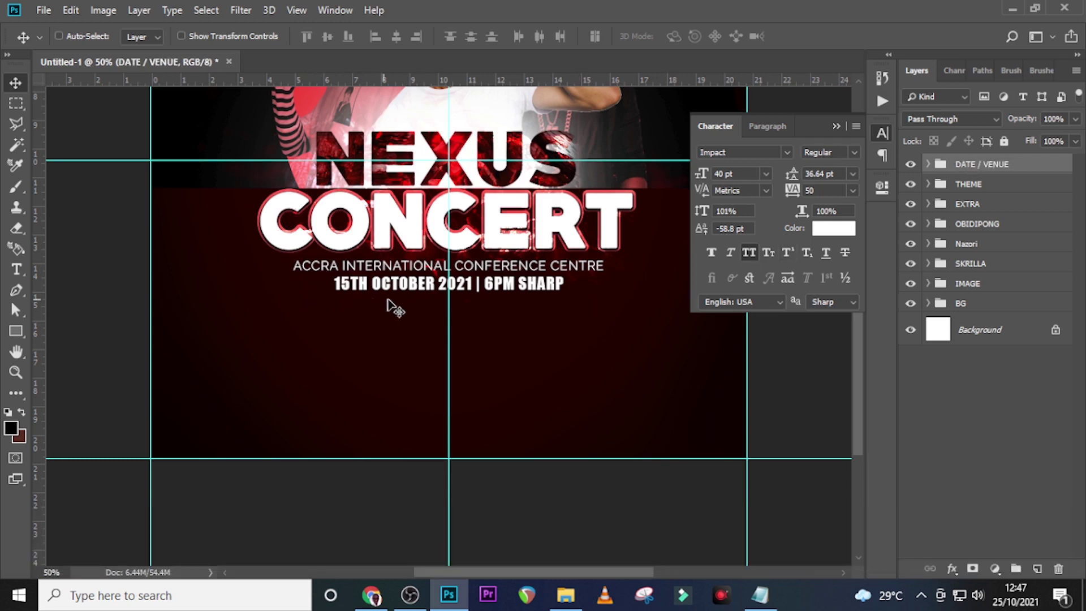
Draw a white-filled square card below the date line
left_click(16, 331)
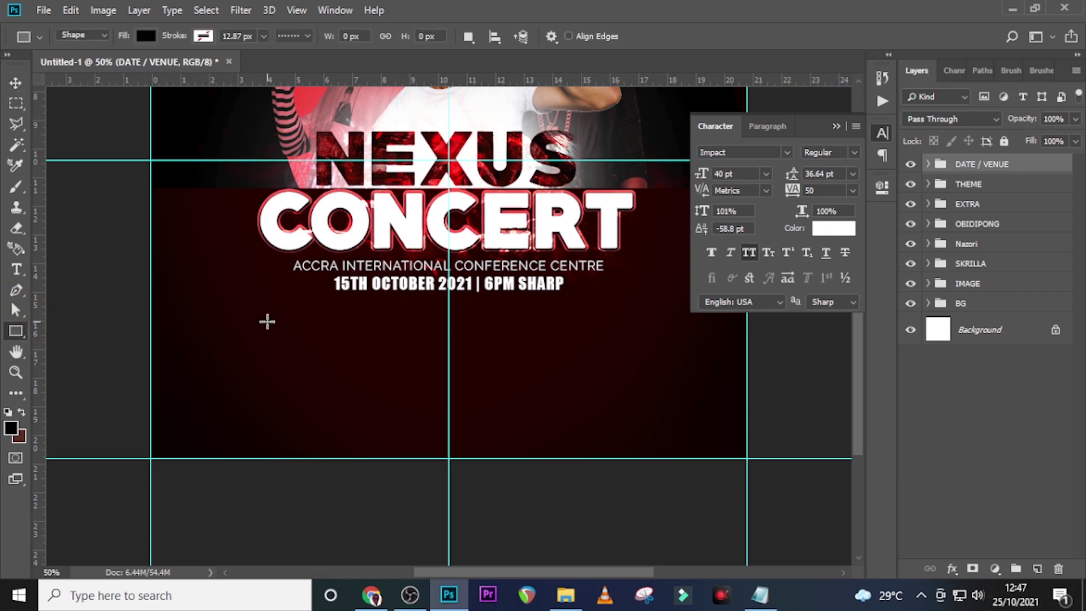
left_click_drag(277, 305, 365, 421)
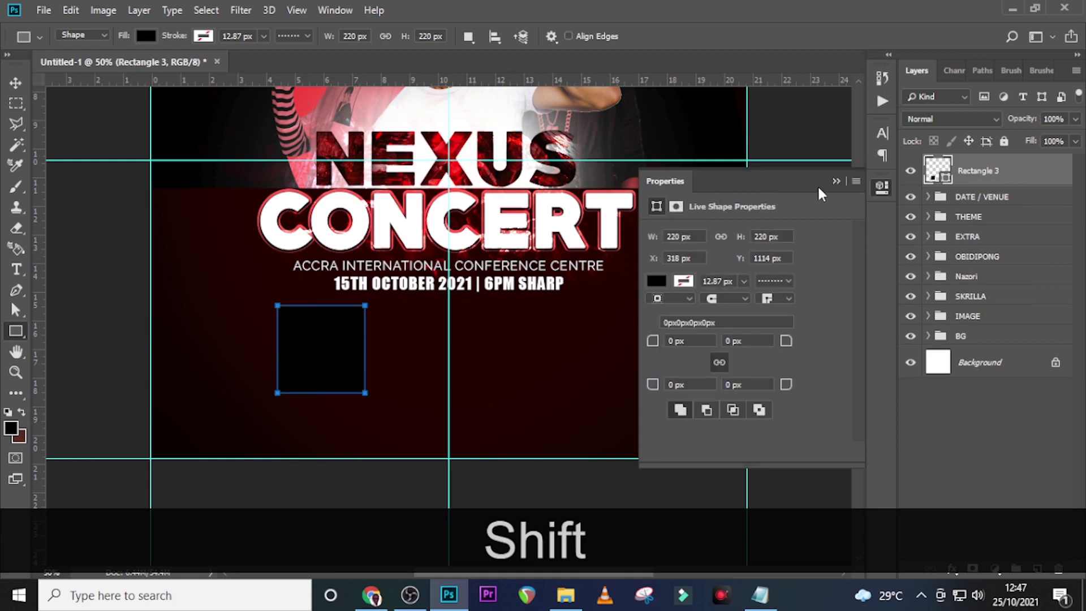
left_click(836, 181)
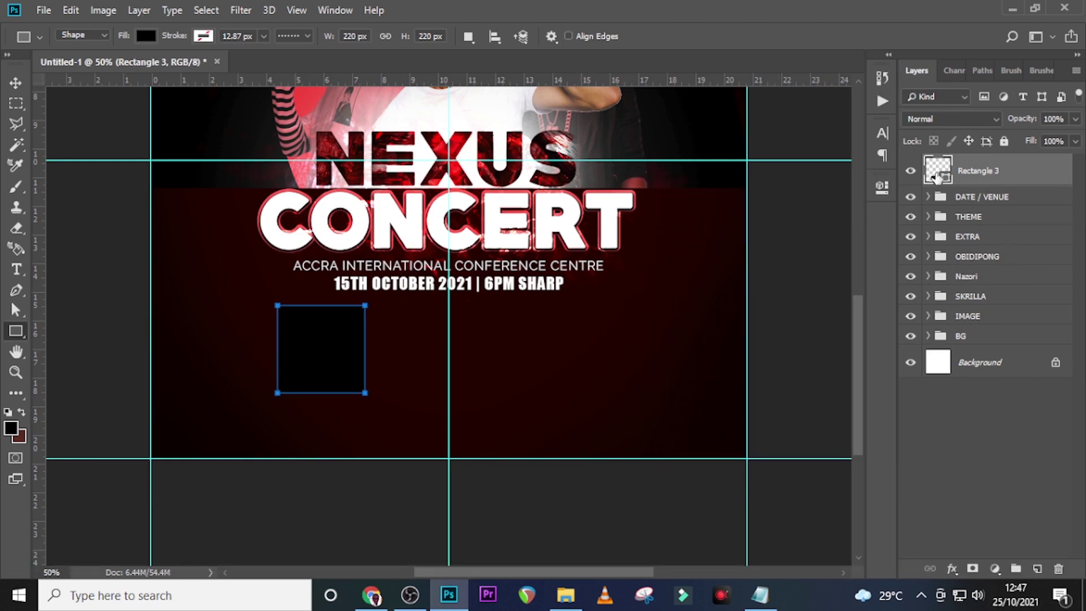
double_click(935, 177)
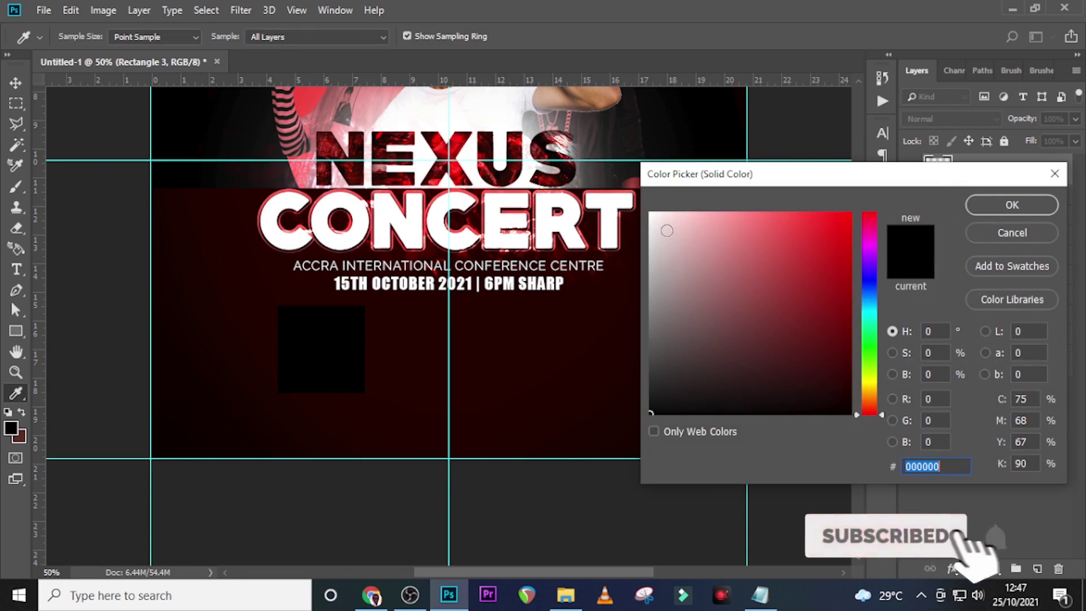
left_click_drag(666, 229, 624, 177)
left_click(990, 204)
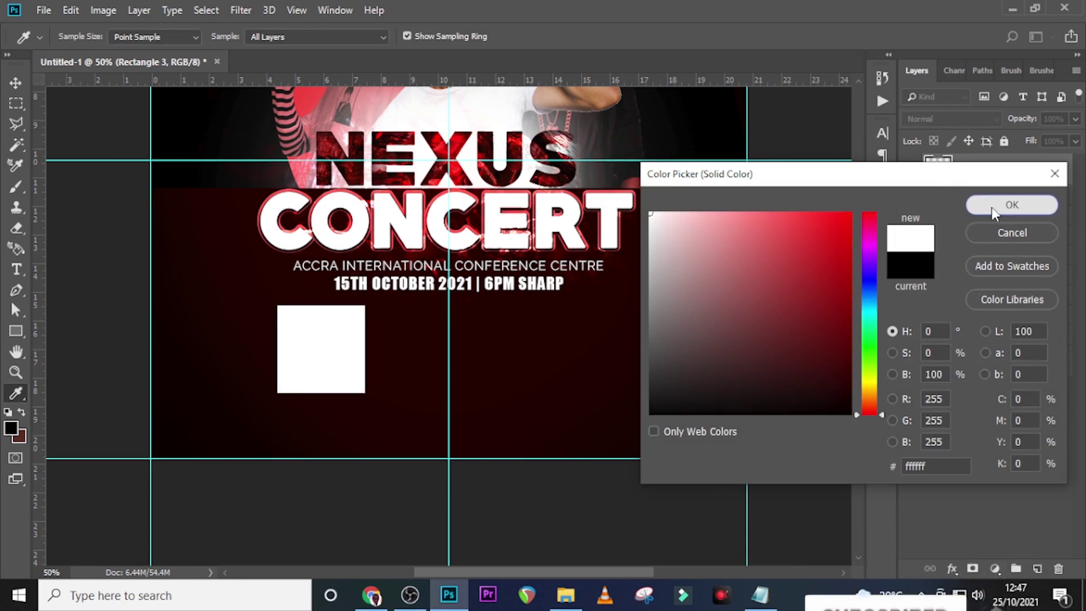
Duplicate the square, shift the lower copy down, and fill it with red sampled from CONCERT
left_click(994, 183)
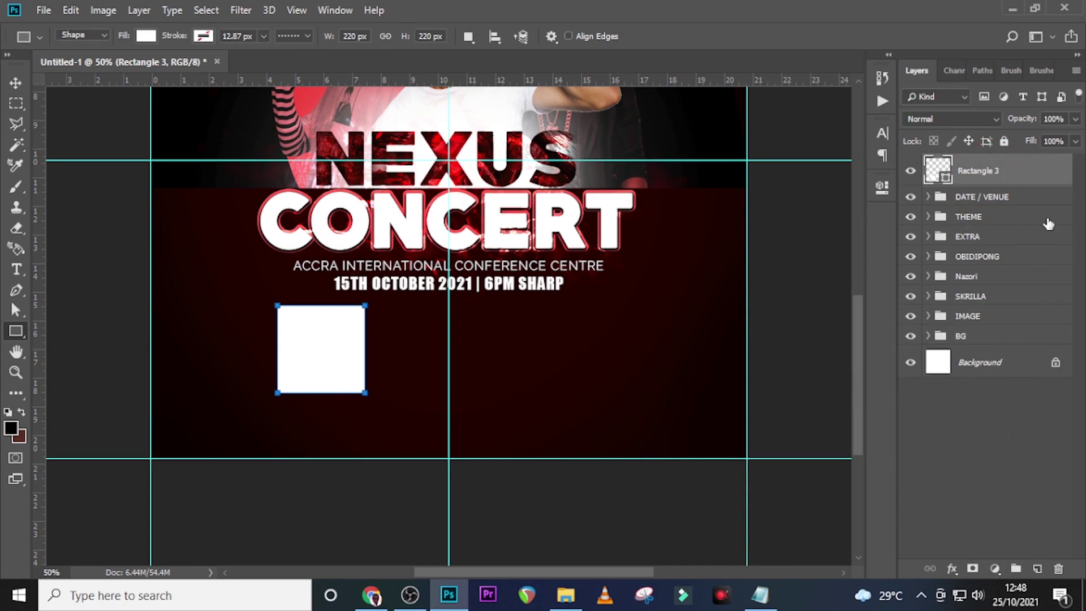
key("ctrl+j")
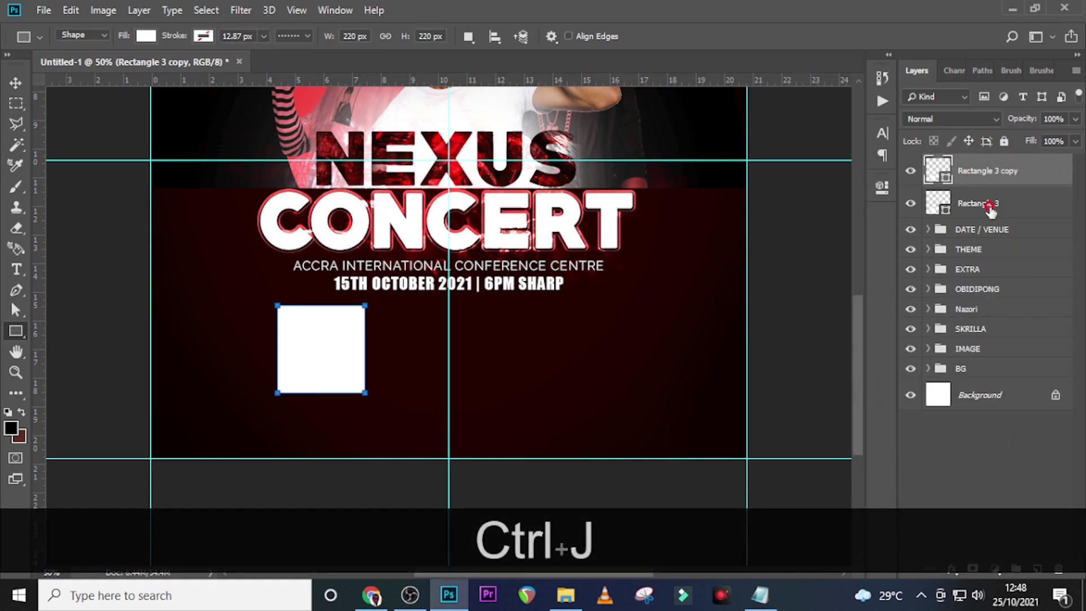
left_click(989, 207)
key("v")
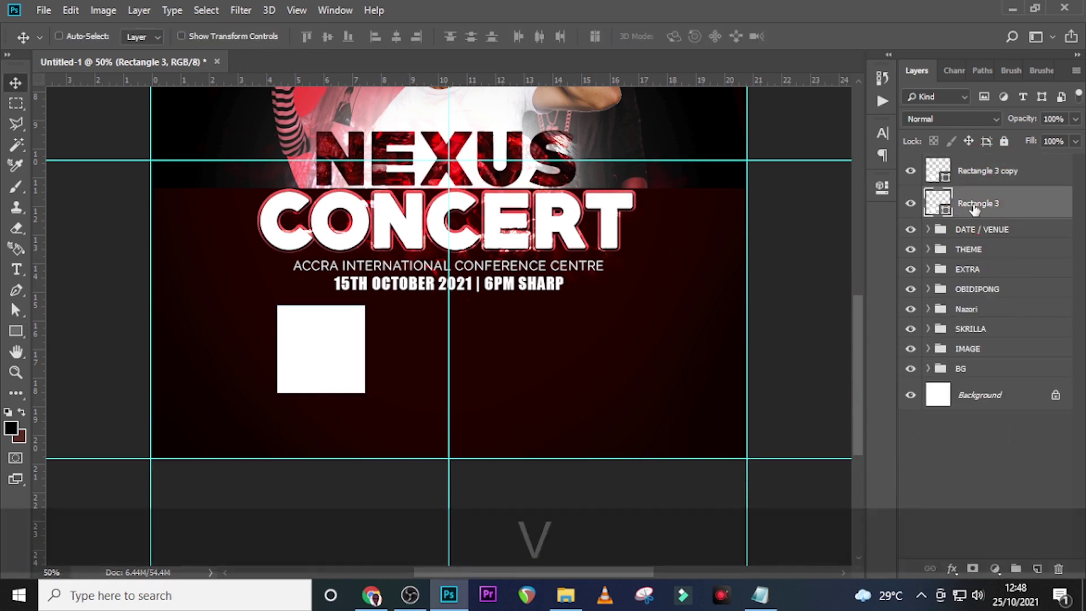
key("shift+Down")
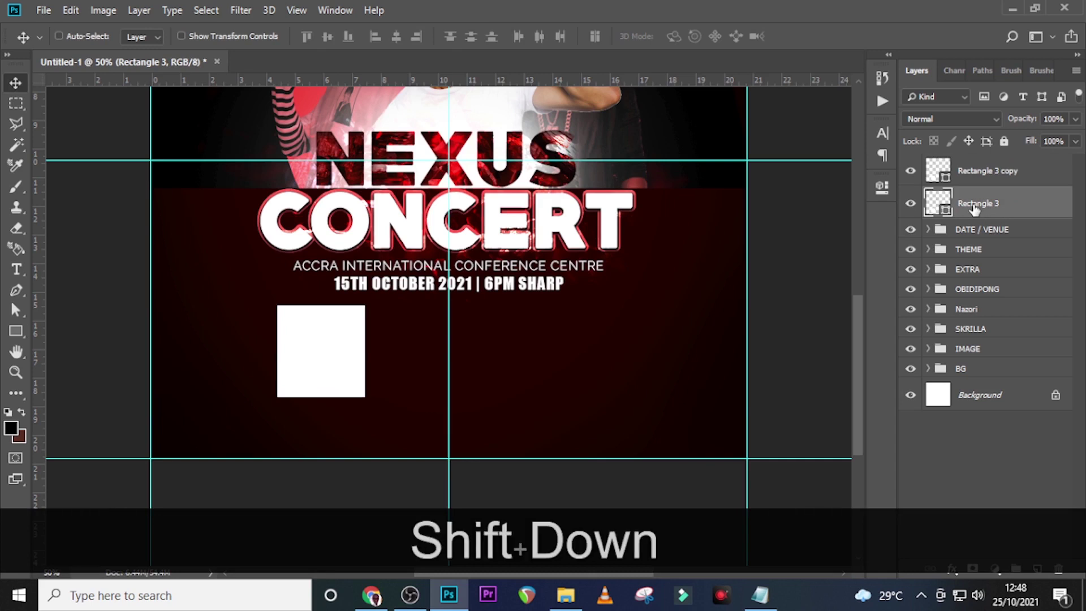
key("shift+Down")
double_click(947, 204)
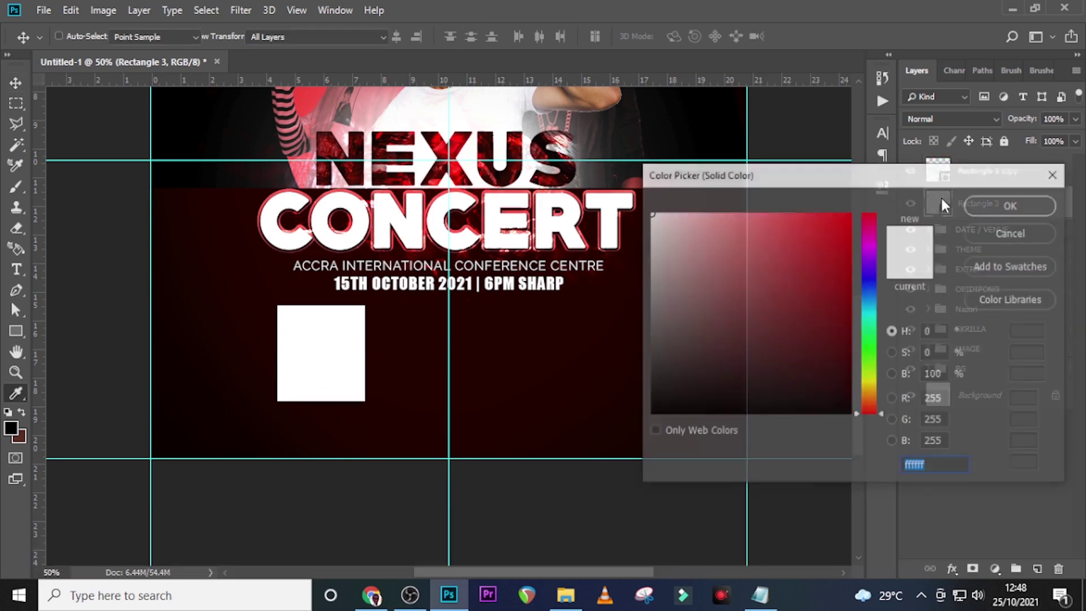
left_click(608, 192)
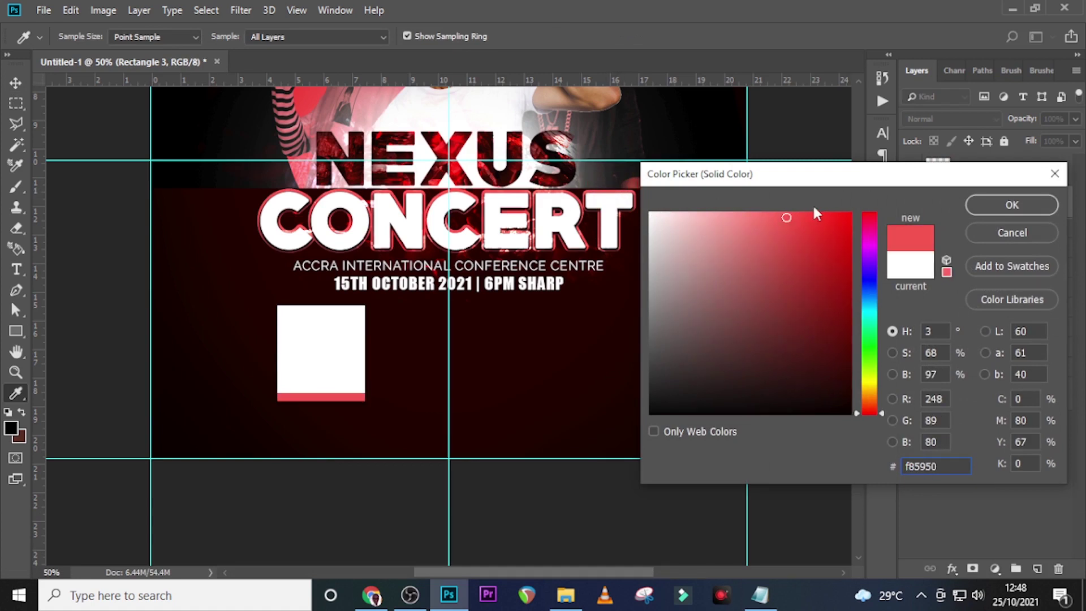
left_click(994, 210)
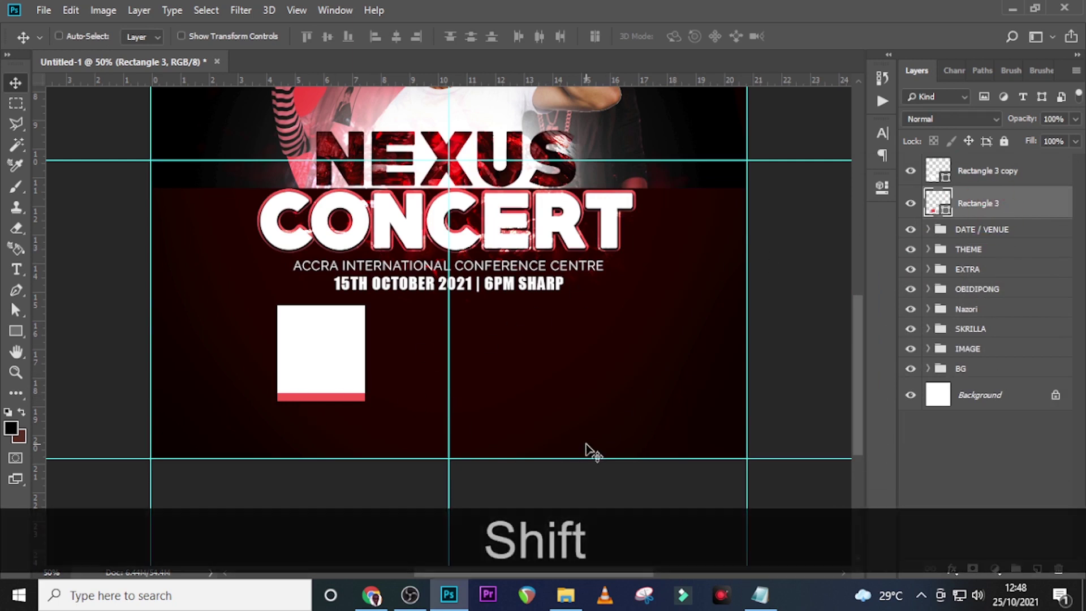
key("shift+Down")
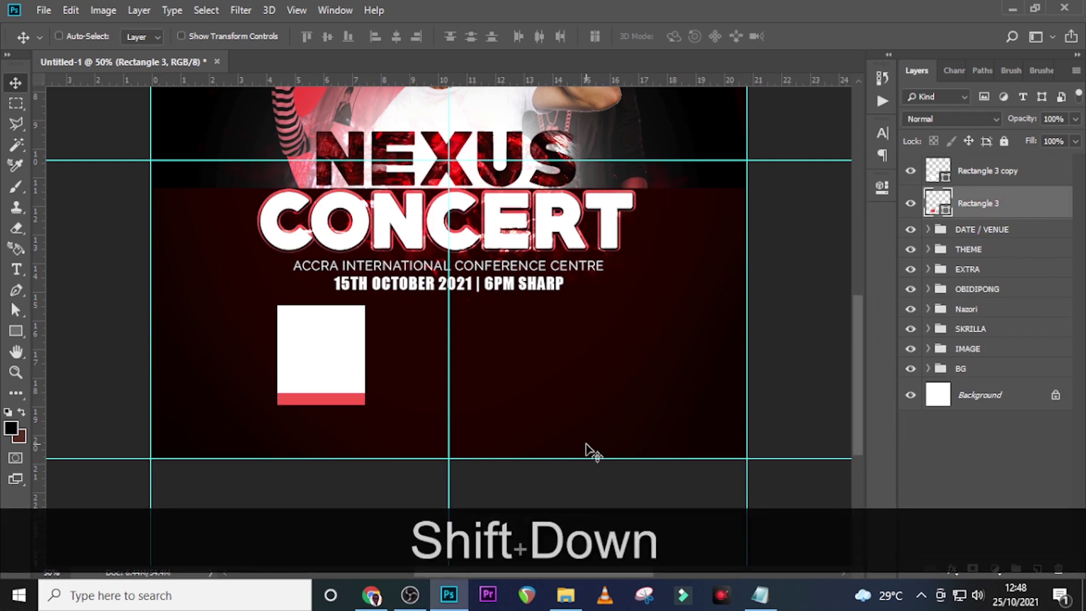
key("shift+Down")
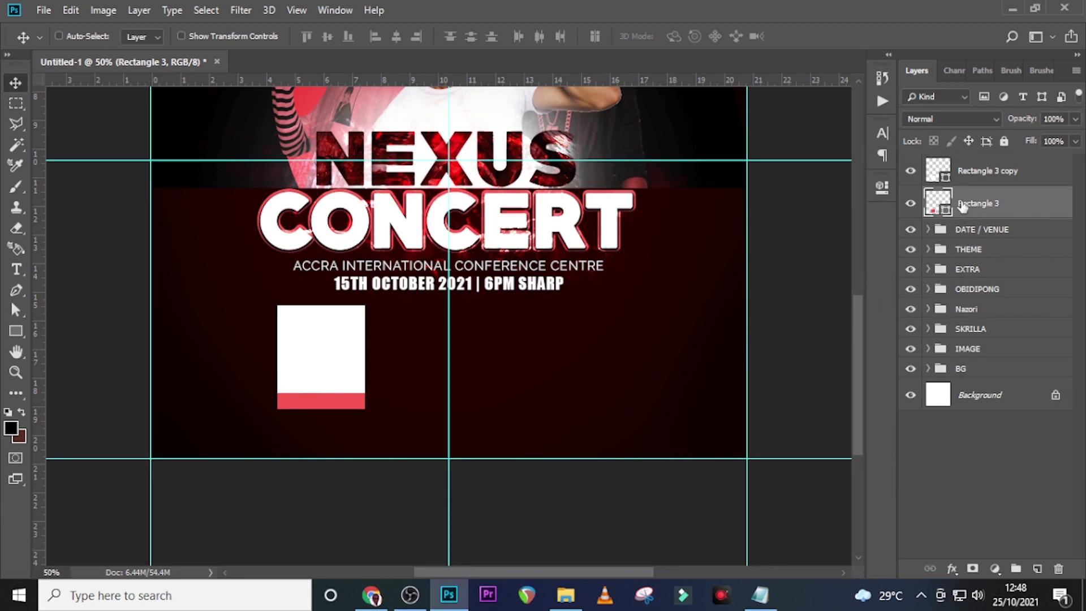
Select the white card layer and drag pngwing.com (27).png from the U37 folder toward the poster
left_click(989, 172)
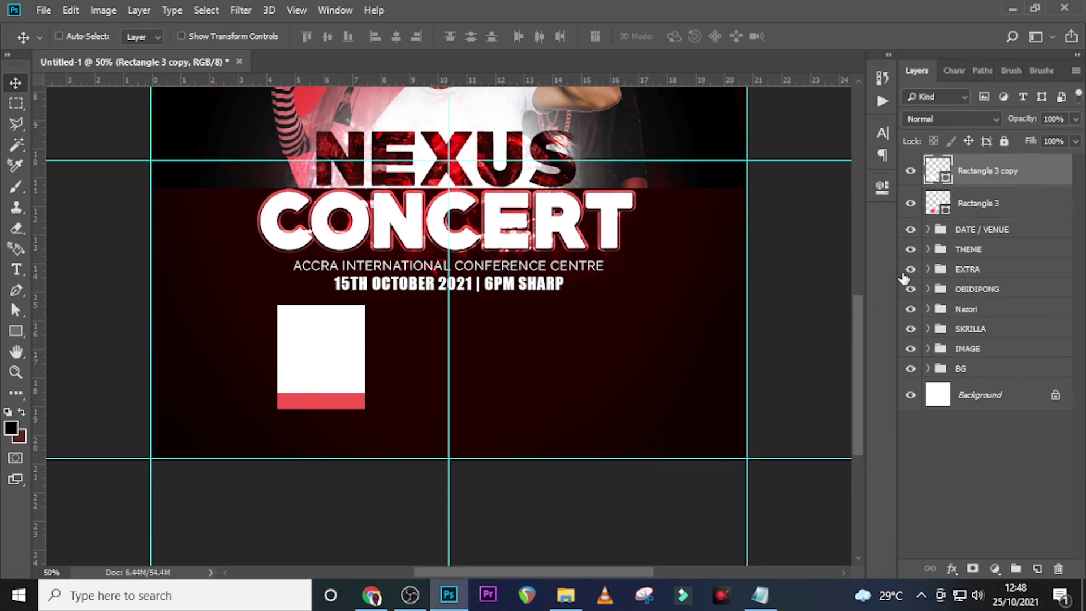
left_click(566, 595)
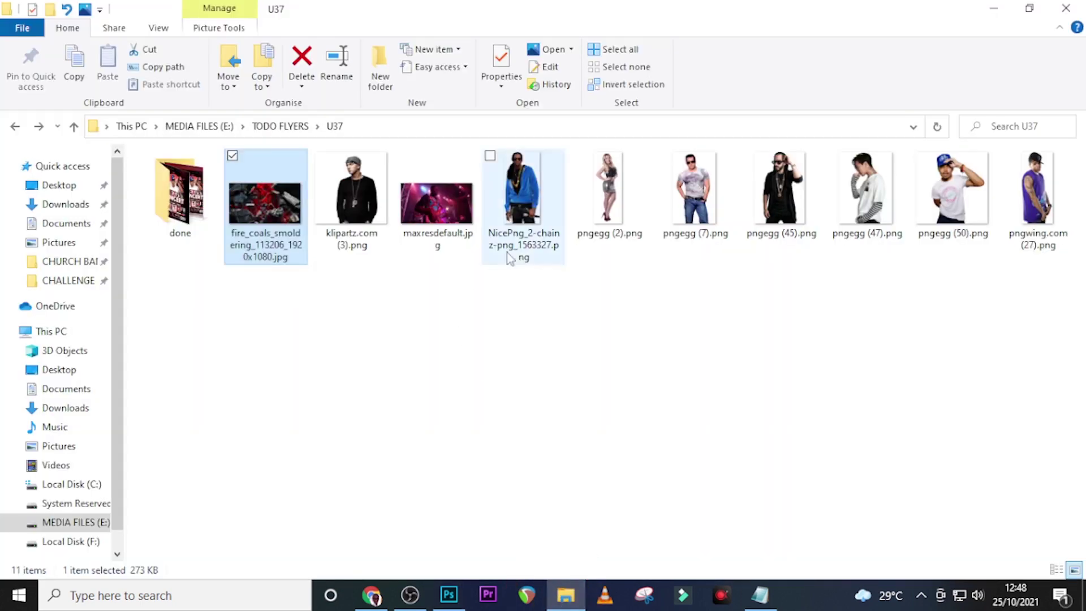
left_click_drag(1028, 193, 449, 447)
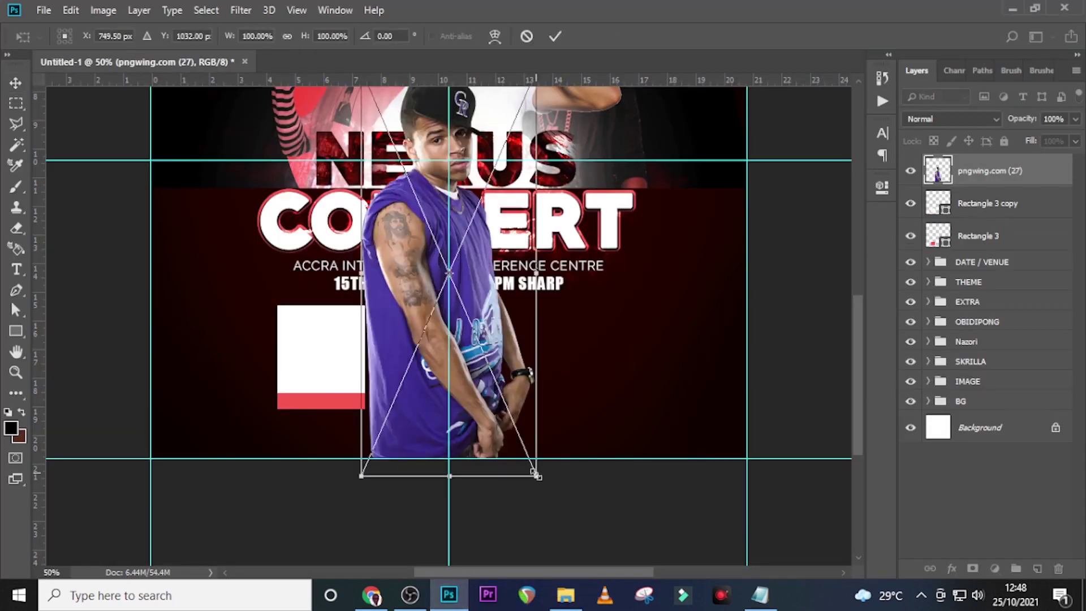
Place pngwing.com (27).png scaled over the card, add two horizontal guides, and clip it to the card
left_click_drag(536, 475, 459, 296)
left_click_drag(437, 145, 353, 371)
key("Return")
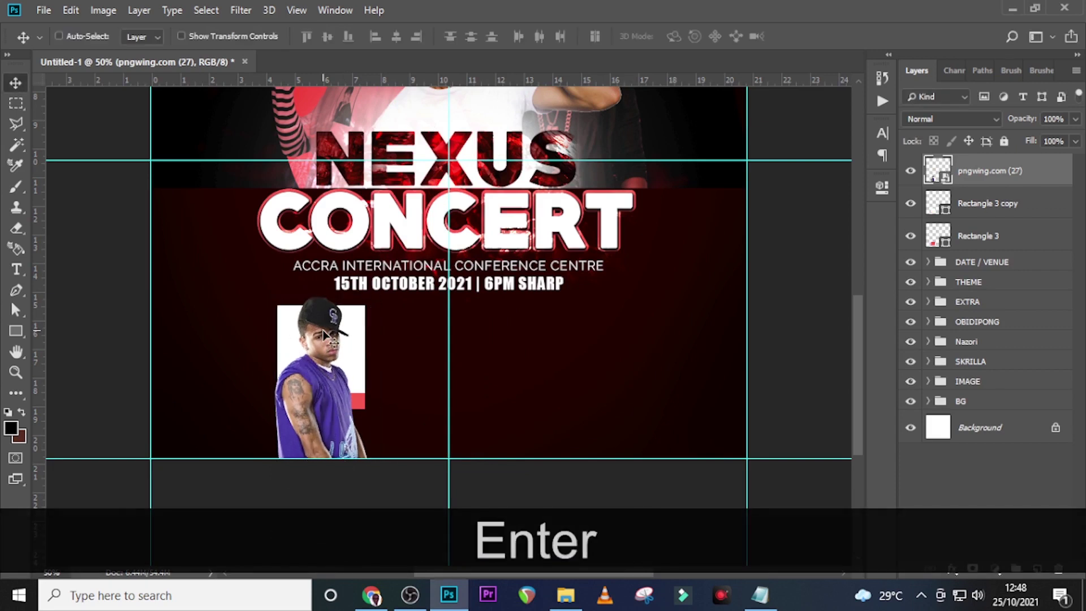
left_click_drag(337, 81, 339, 296)
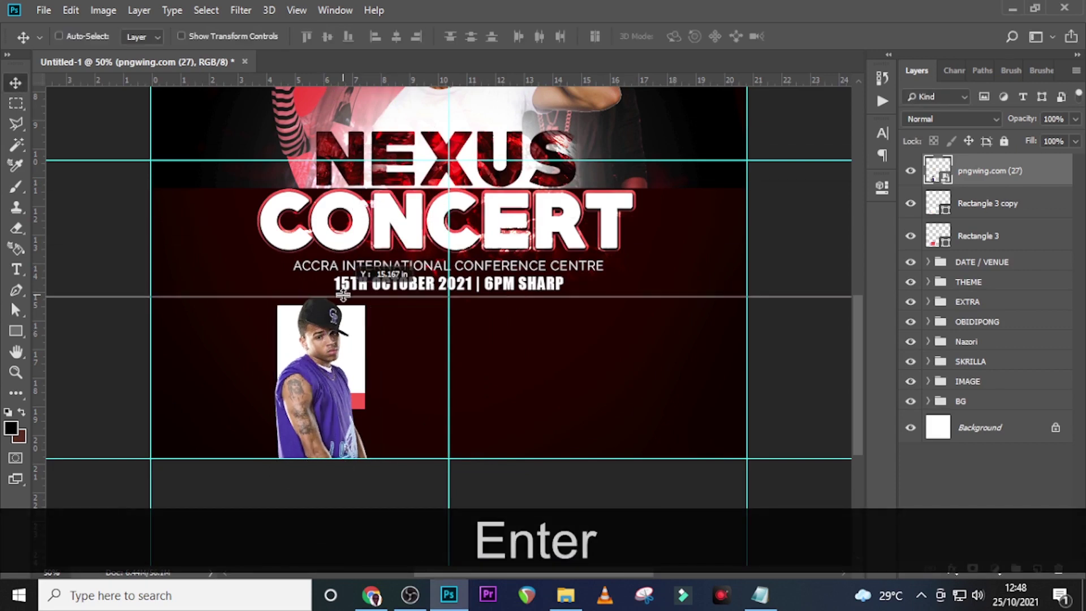
left_click_drag(348, 81, 362, 362)
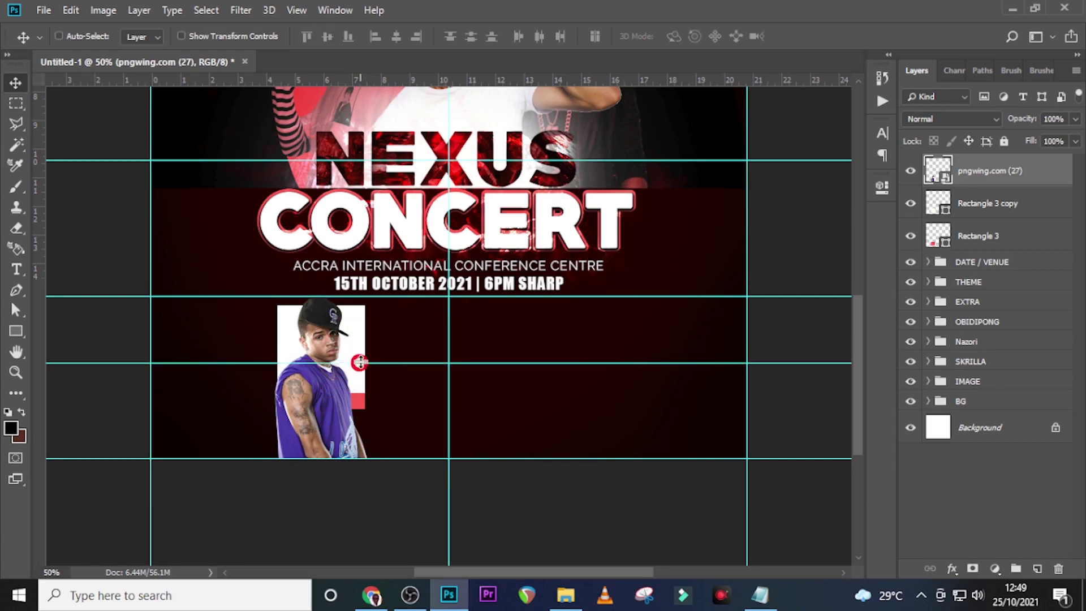
right_click(1012, 187)
left_click(847, 339)
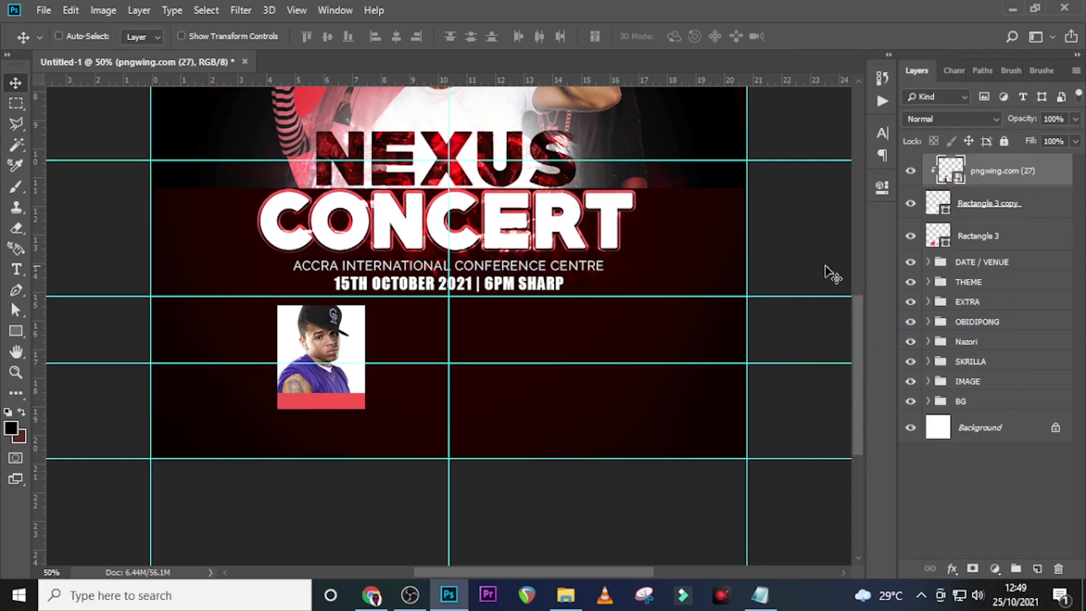
key("t")
left_click(399, 339)
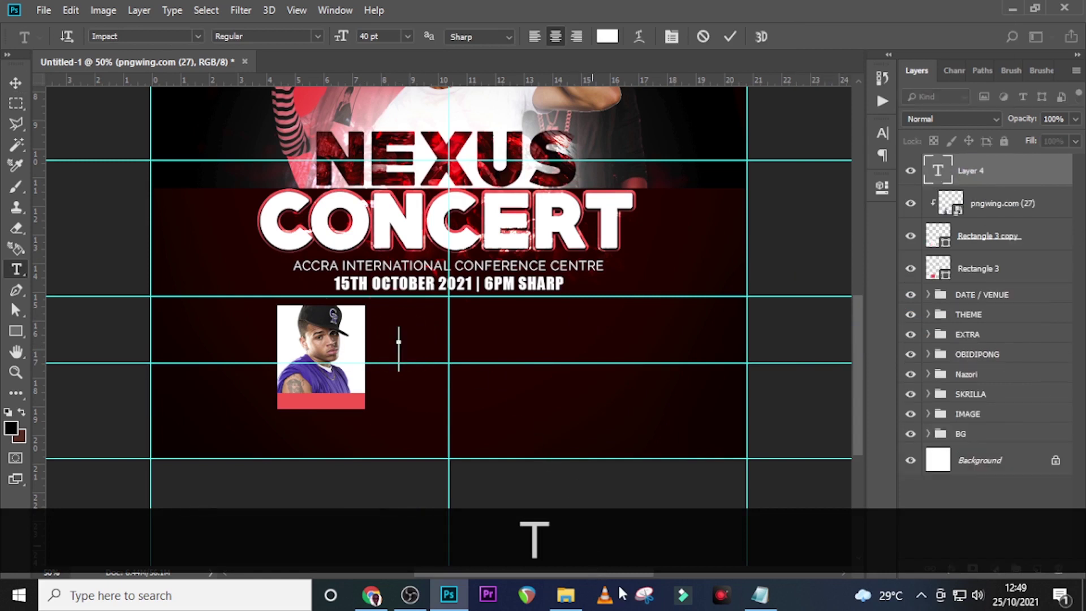
left_click(760, 595)
left_click_drag(471, 385, 407, 385)
key("ctrl+c")
left_click(651, 8)
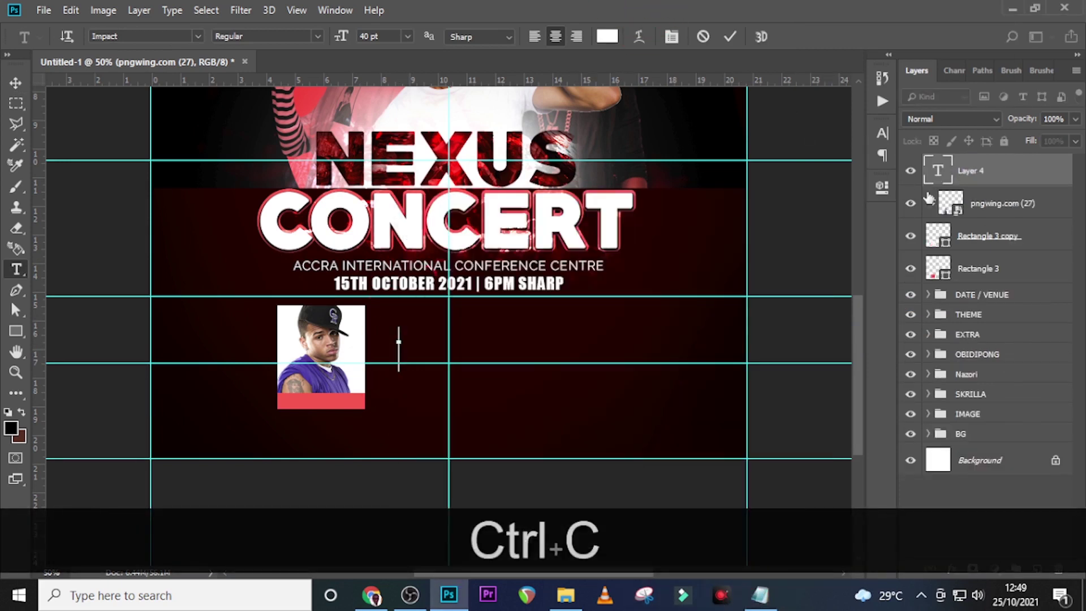
key("ctrl+v")
left_click(1005, 179)
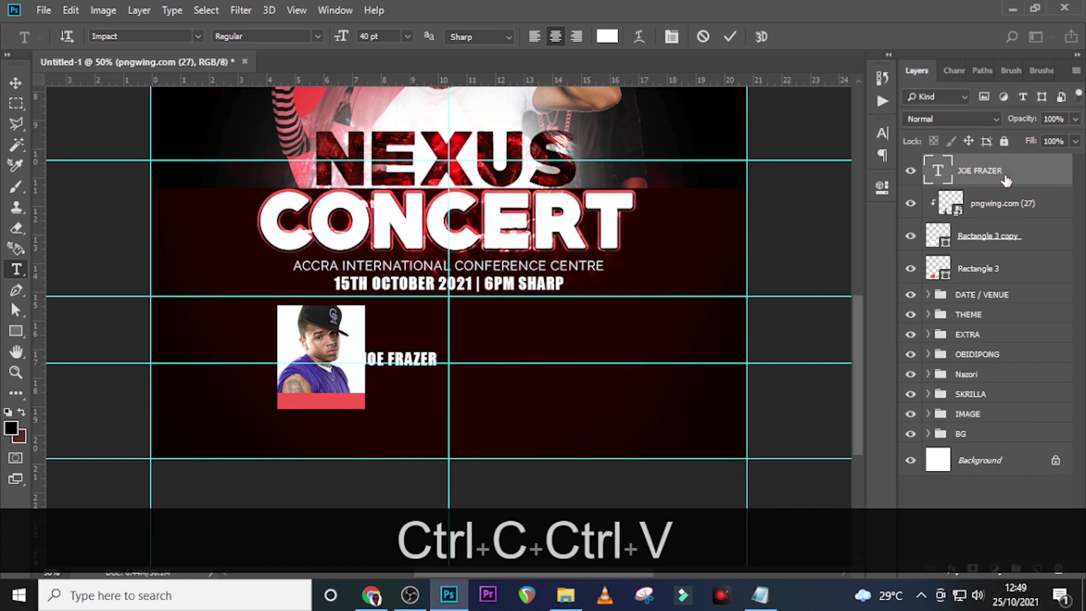
key("v")
left_click_drag(413, 352, 341, 394)
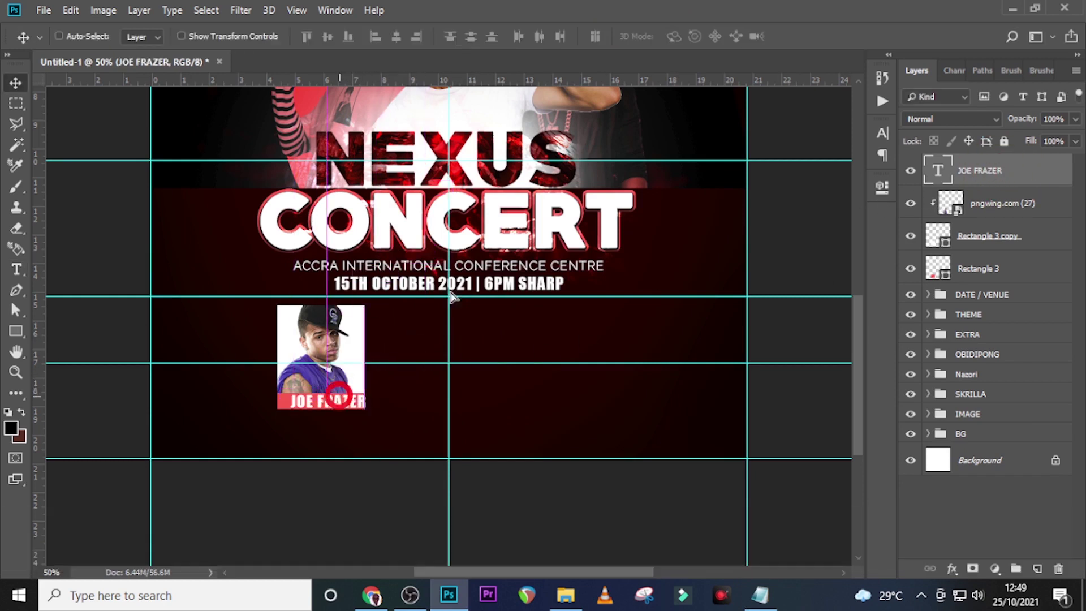
left_click(882, 133)
left_click(759, 126)
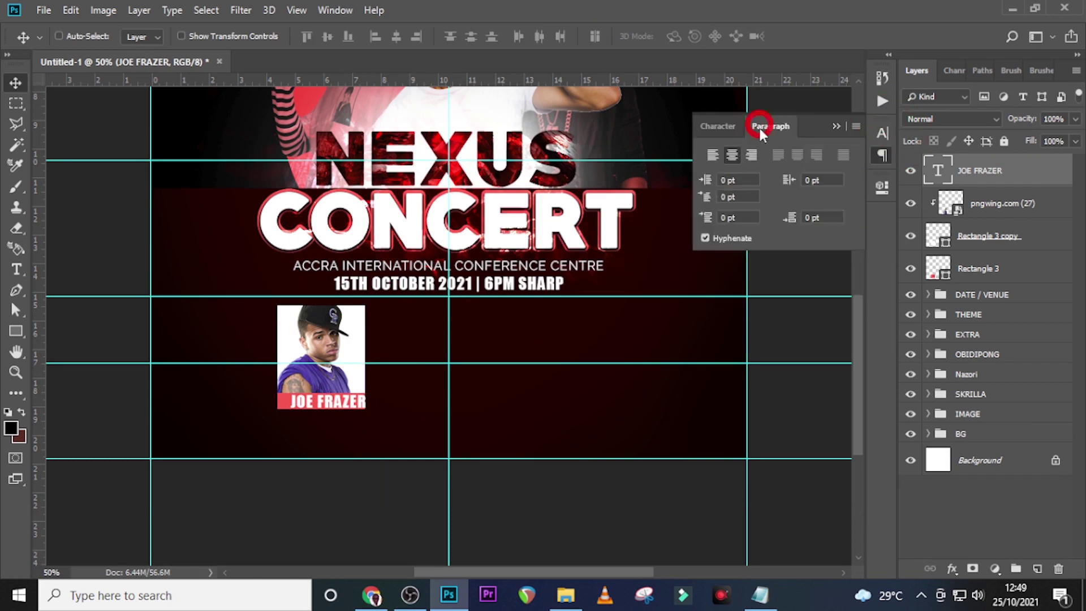
left_click(712, 152)
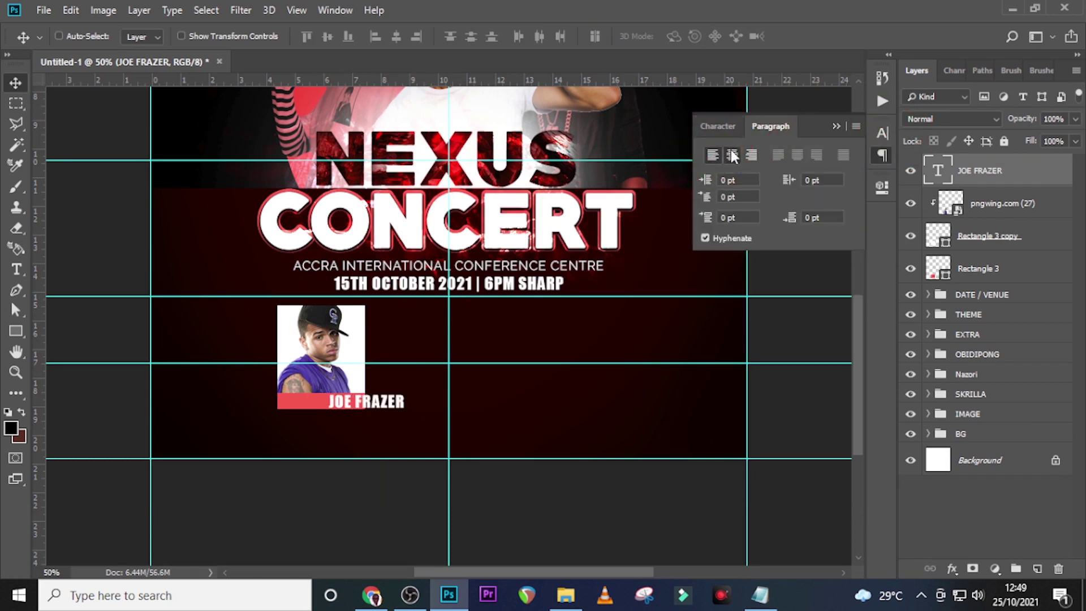
left_click(732, 156)
Set the label to Helvetica, 20 pt, with tracking 0
left_click(717, 126)
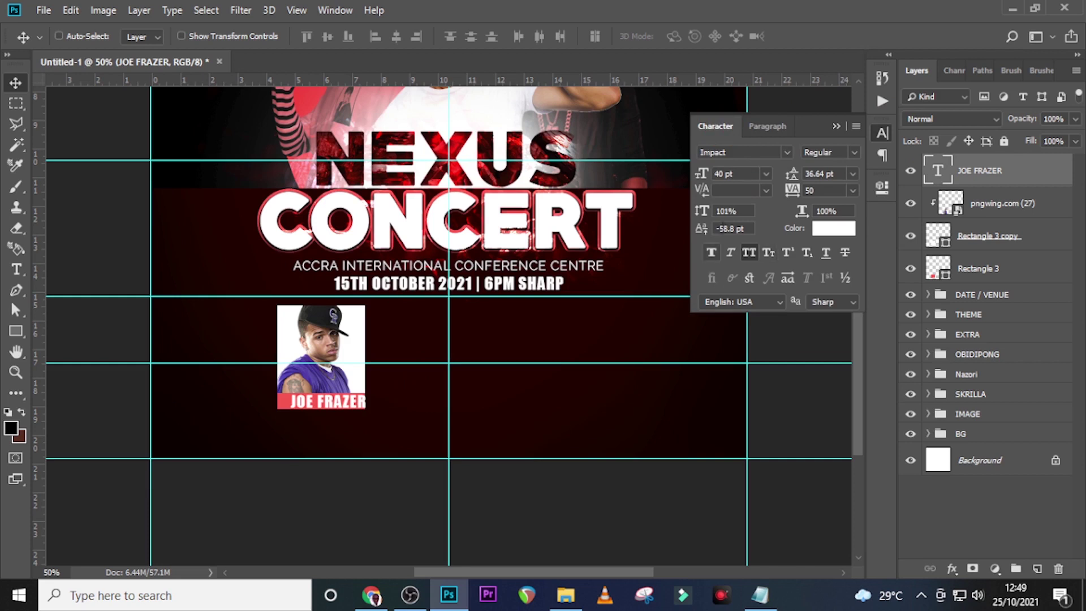
left_click(786, 152)
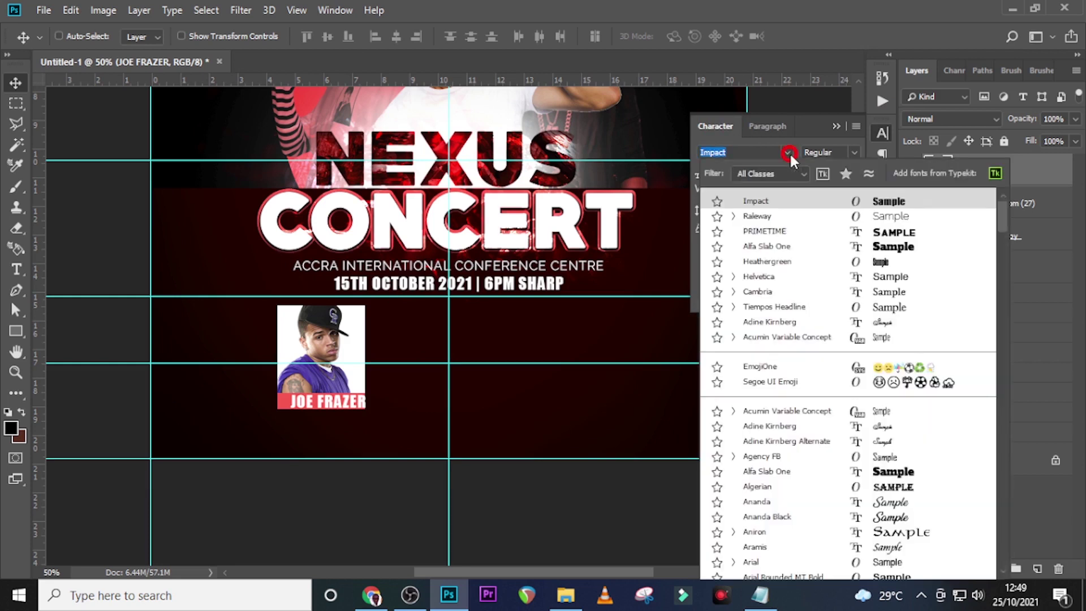
left_click(776, 277)
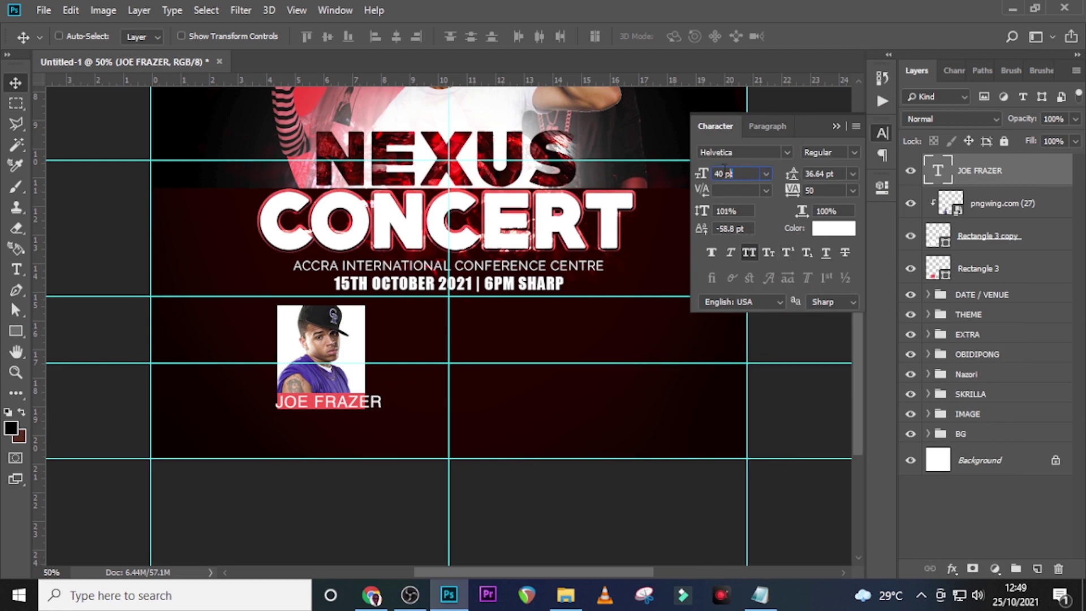
left_click_drag(725, 172, 662, 168)
type("20")
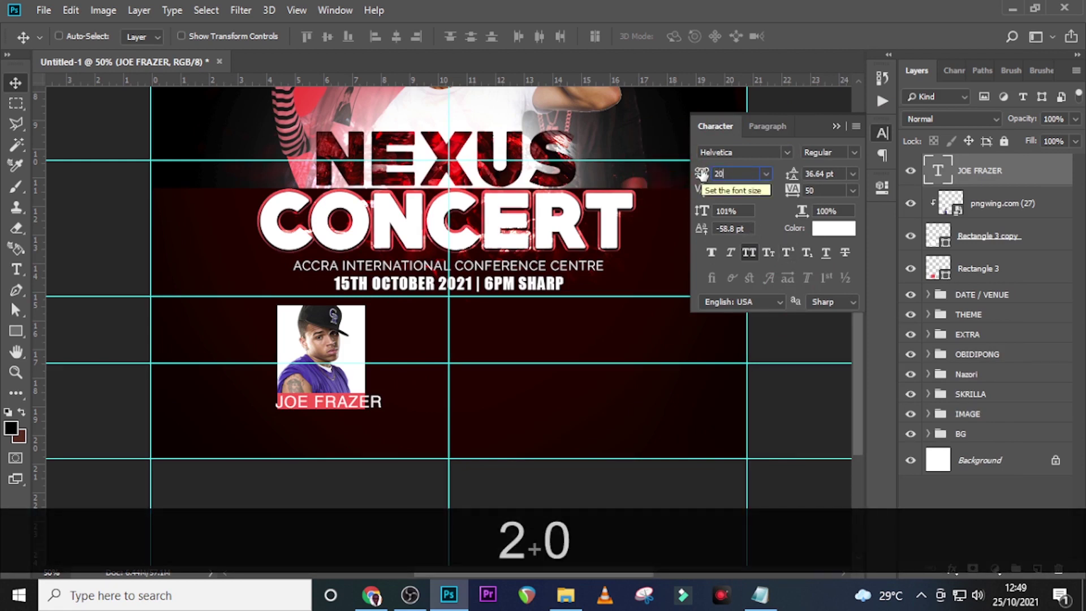
key("Return")
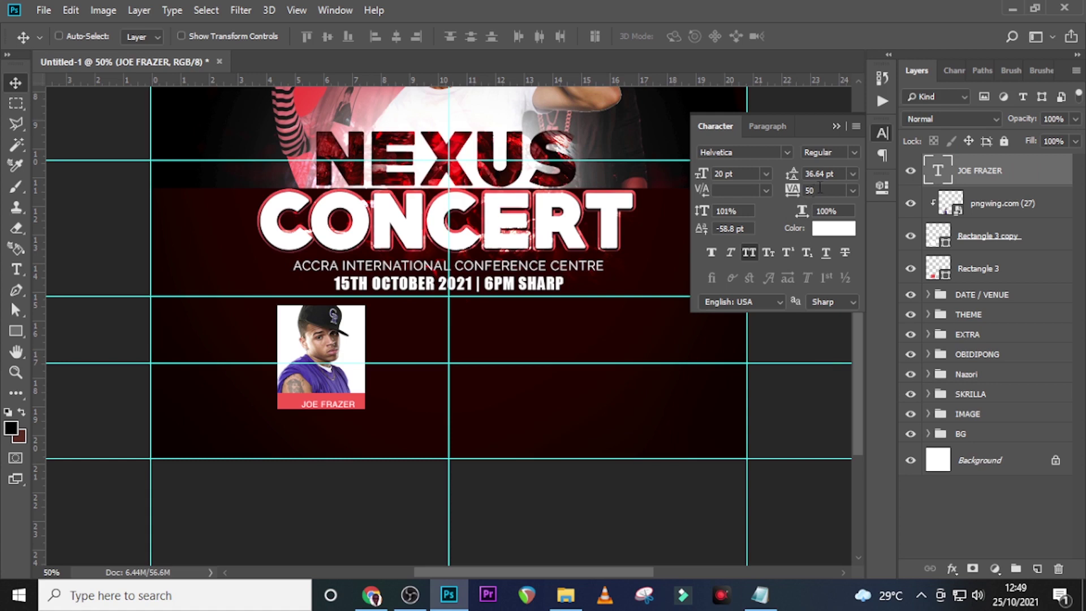
left_click(786, 188)
type("0")
key("Return")
Nudge the label and the red bar (Rectangle 3) into place, then select the card's layers
left_click(968, 170)
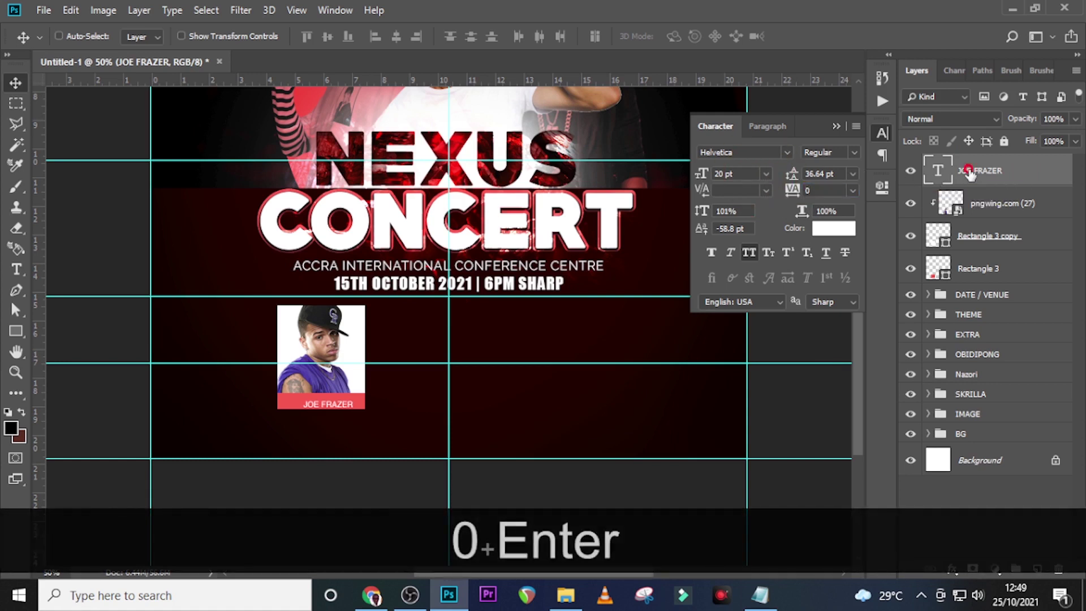
key("v")
key("shift+Left")
key("shift+Left")
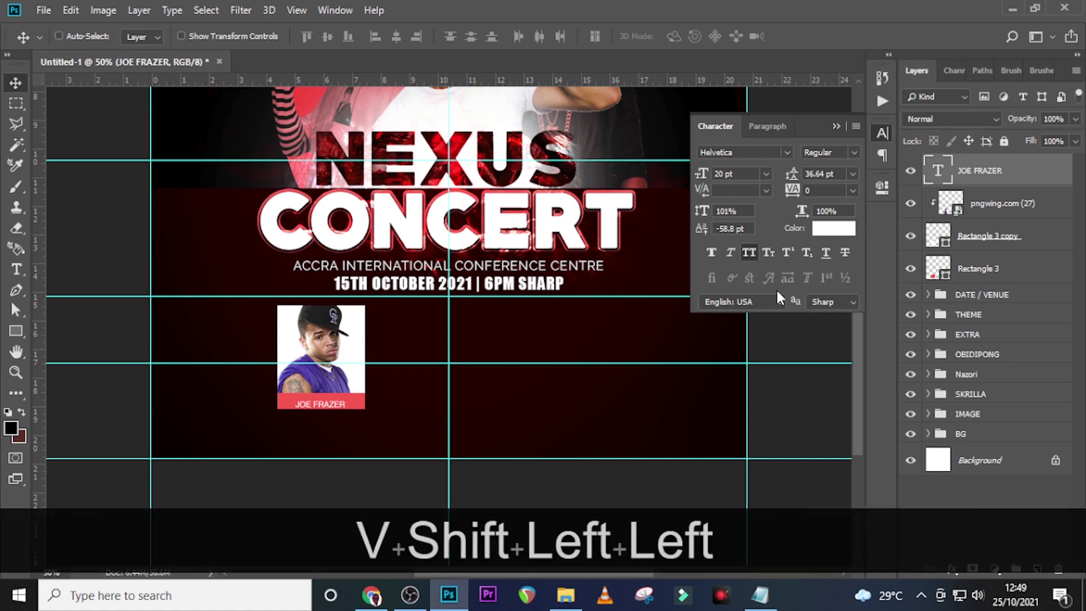
key("Up")
key("Up")
key("Up")
key("Up")
key("Up")
key("Up")
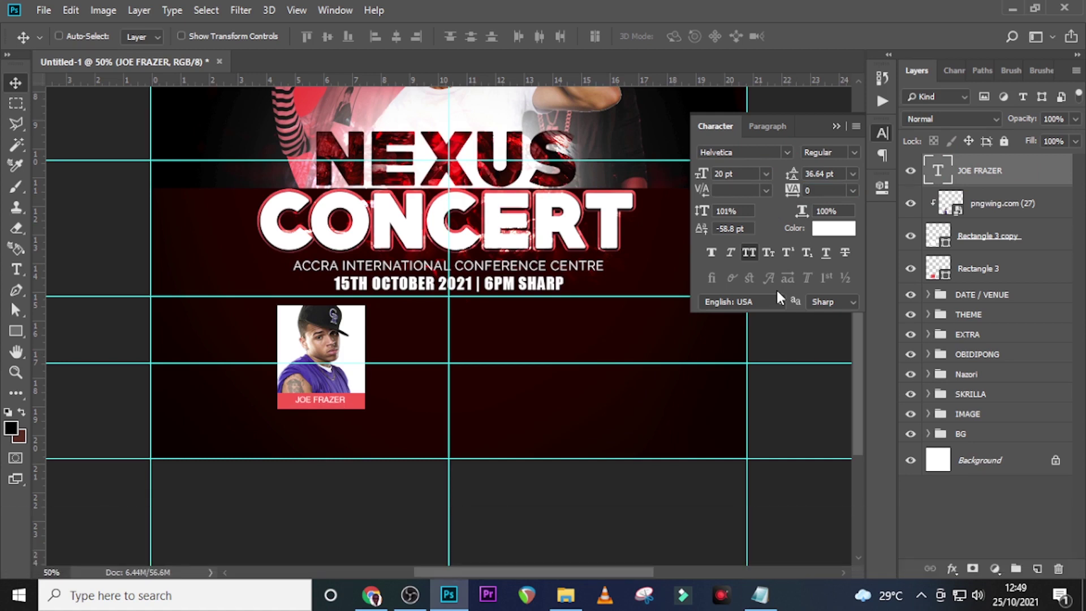
left_click(954, 268)
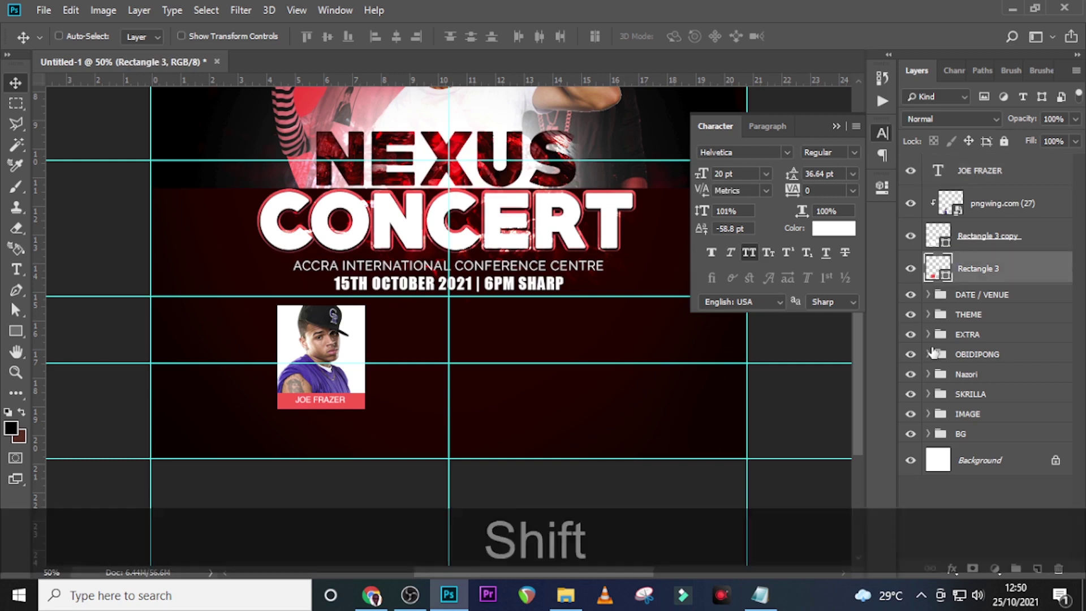
key("shift+Up")
key("Down")
key("Down")
left_click(837, 126)
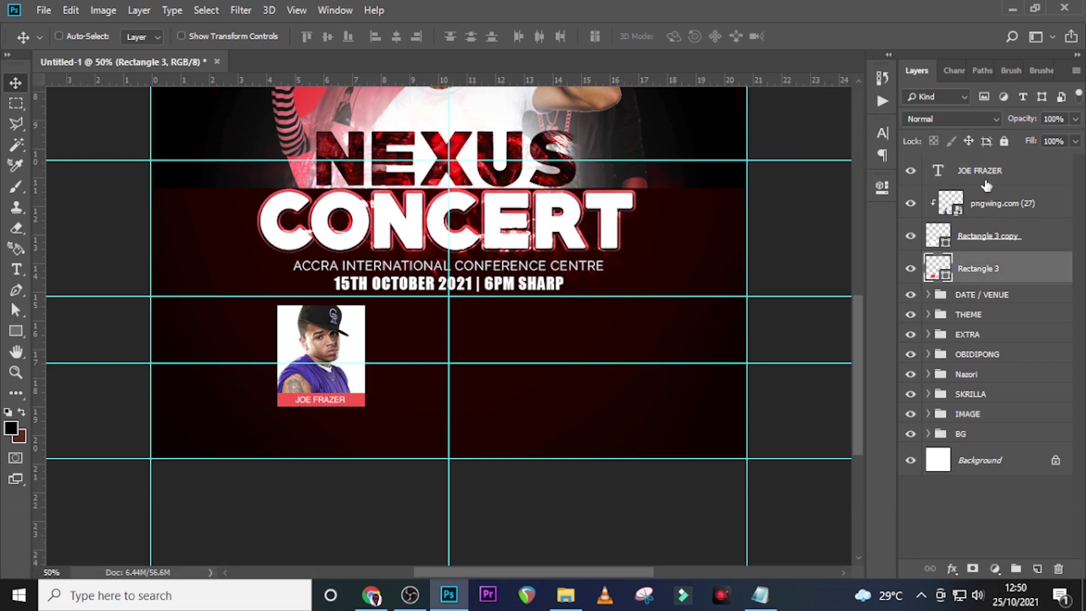
left_click(978, 170)
left_click(989, 271, "shift")
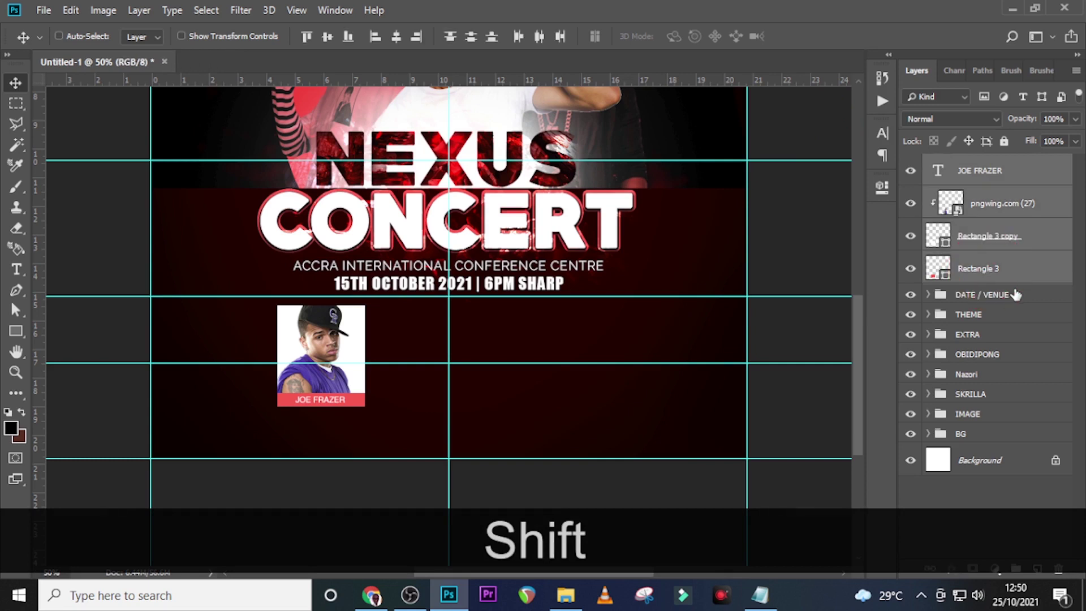
key("ctrl+shift+g")
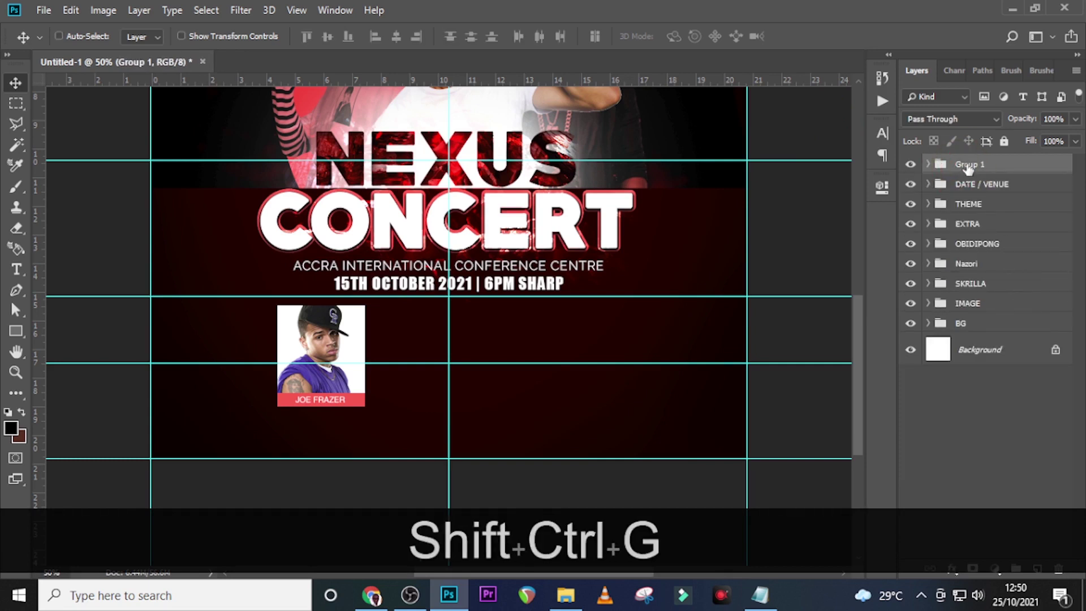
double_click(968, 165)
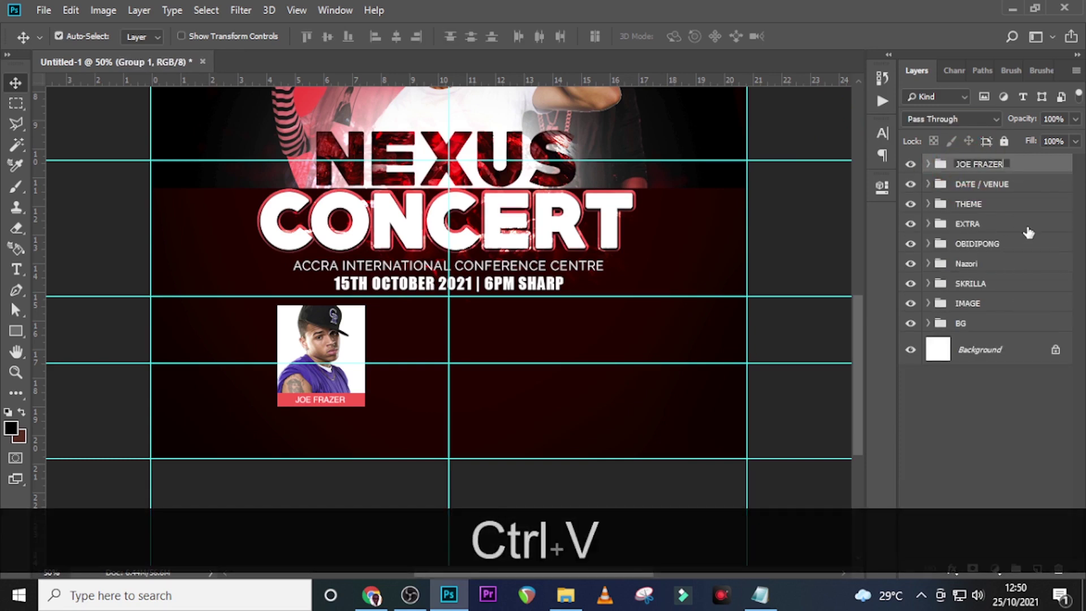
key("Return")
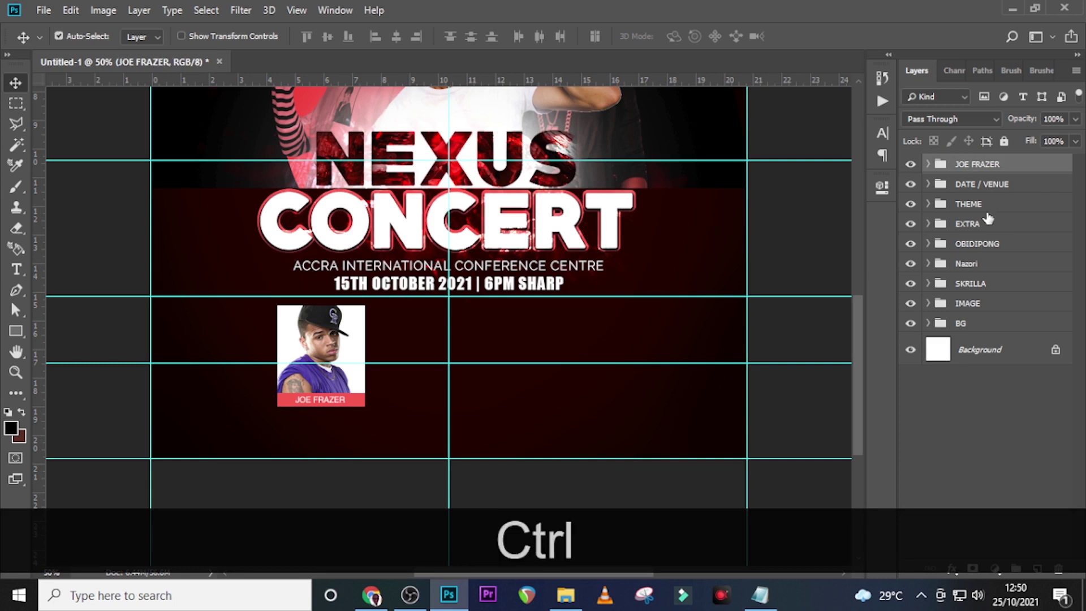
Duplicate the card into a second slot beside the first and shift both cards left
key("ctrl+j")
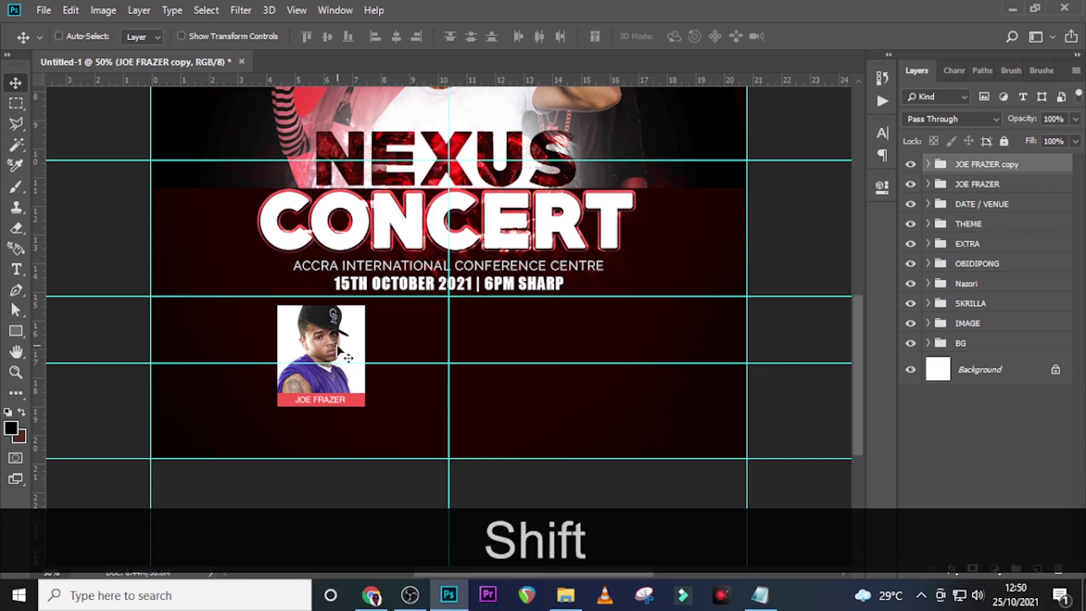
left_click_drag(348, 366, 431, 349)
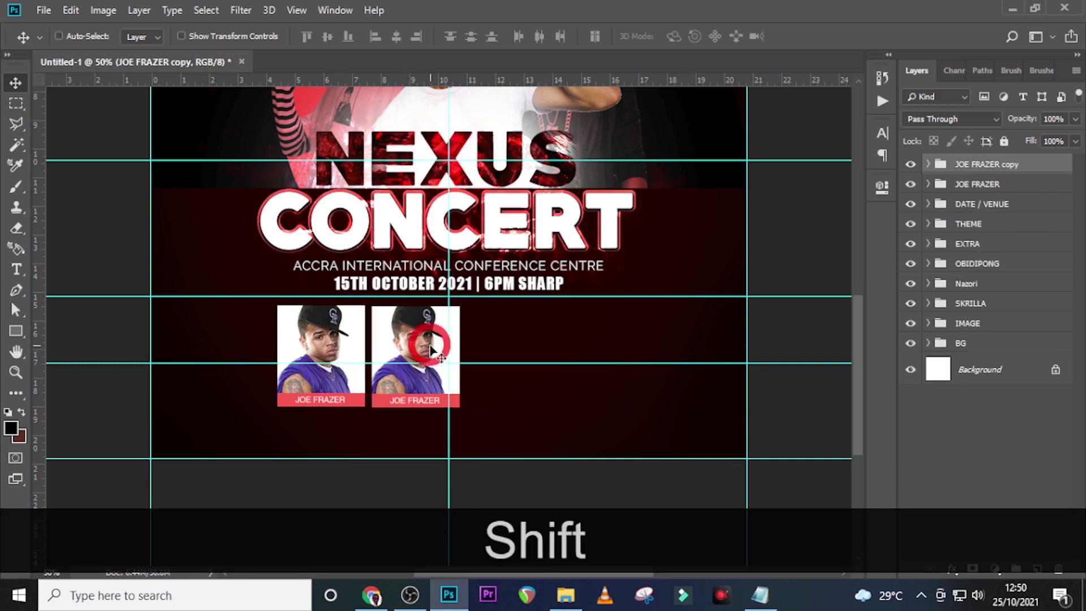
left_click(984, 184, "ctrl")
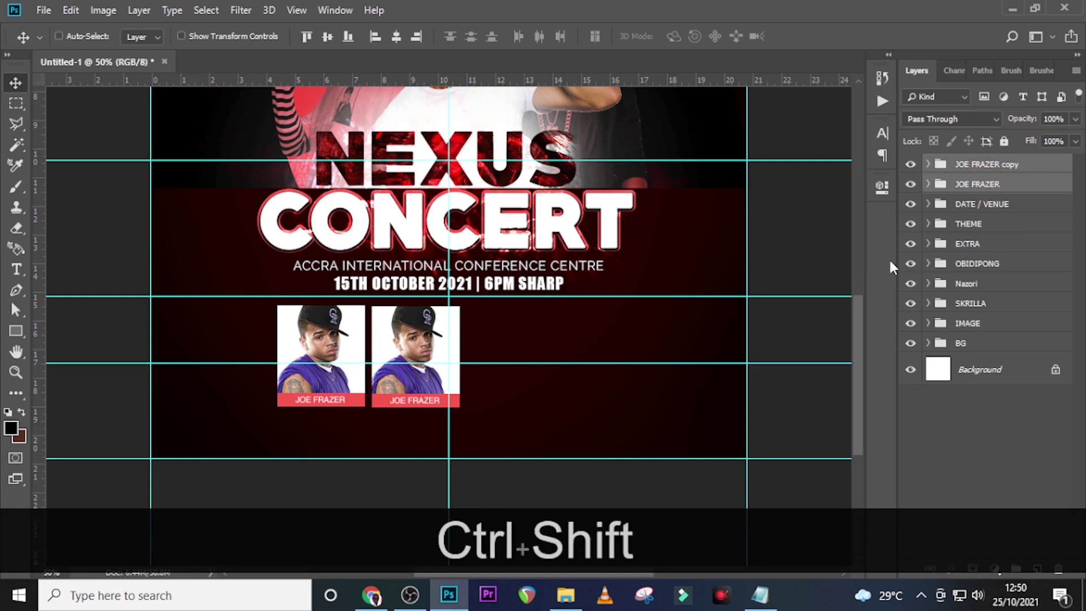
key("ctrl+shift+Left")
key("ctrl+shift+Left")
key("ctrl+shift+Left")
key("ctrl+shift+Left")
key("ctrl+shift+Left")
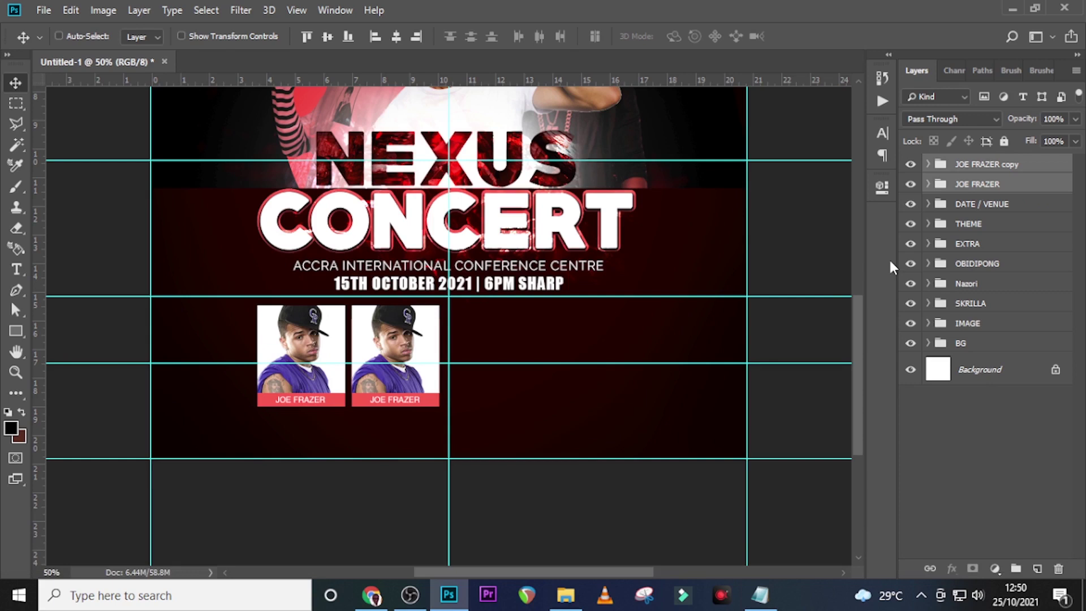
key("ctrl+shift+Left")
key("ctrl+shift+Left")
Duplicate the cards to fill the third, fourth and fifth slots in the row
key("ctrl+j")
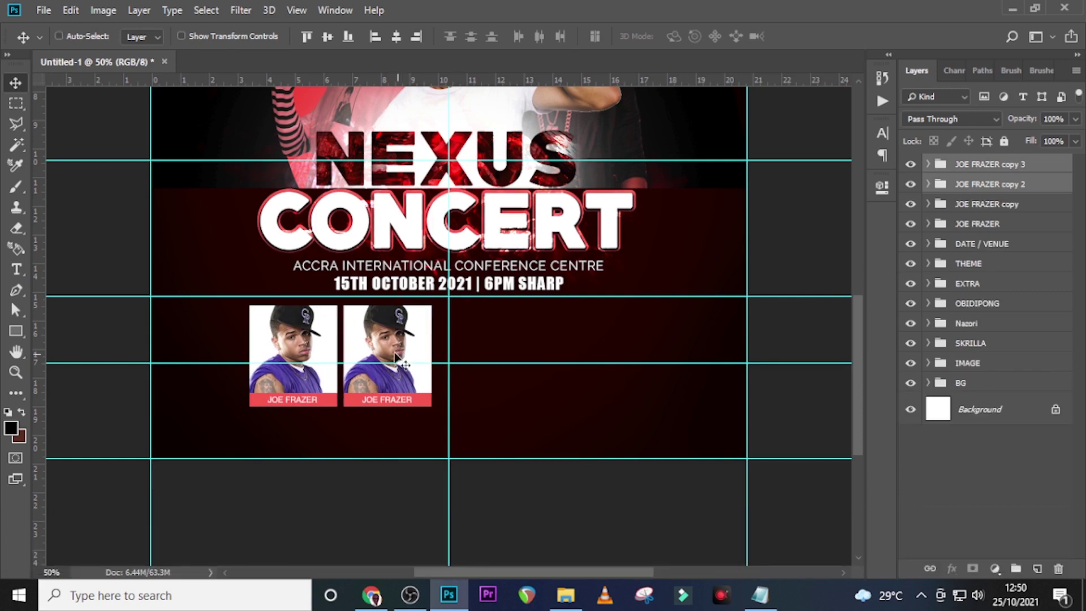
left_click_drag(384, 339, 572, 344)
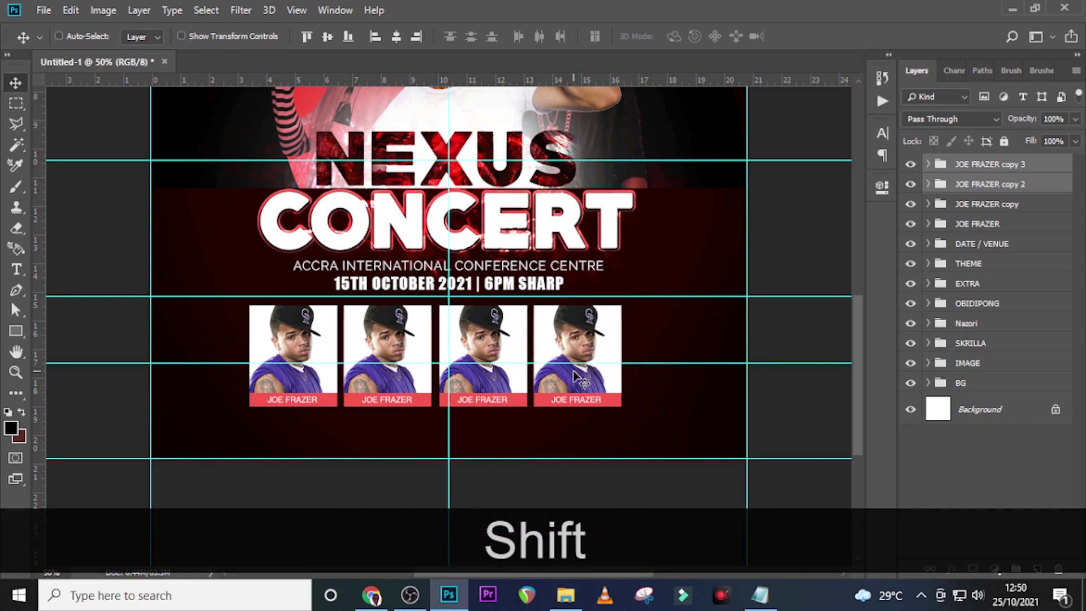
key("shift+Left")
key("shift+Left")
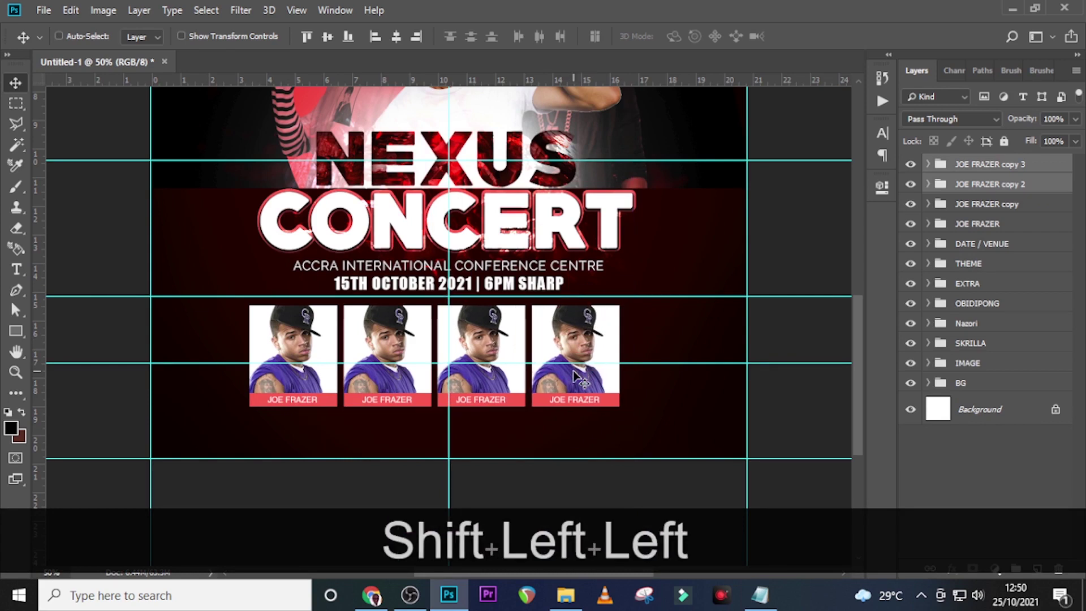
key("Right")
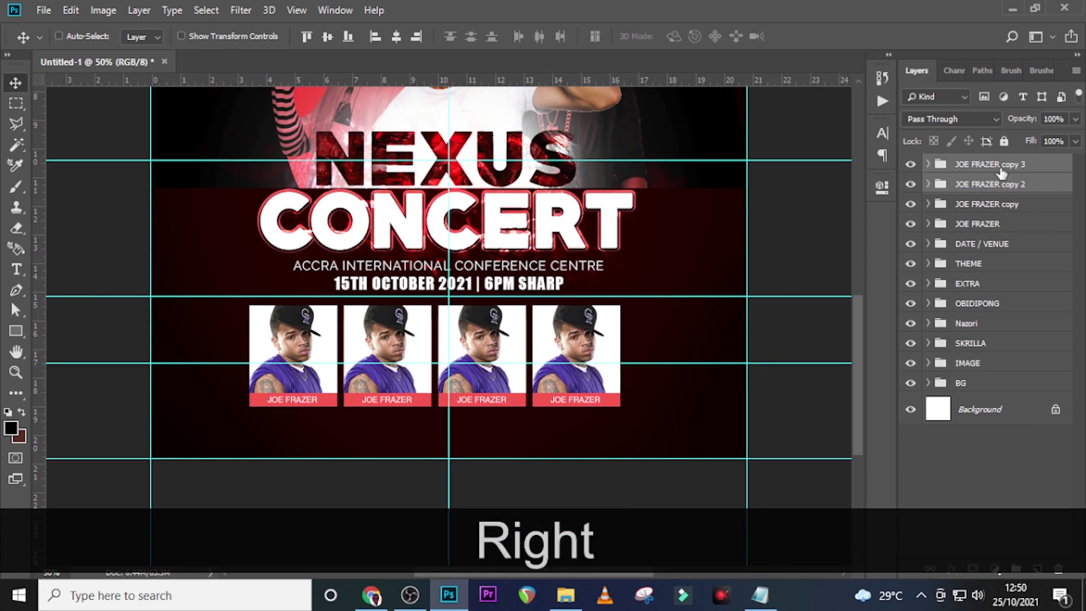
left_click(1000, 166)
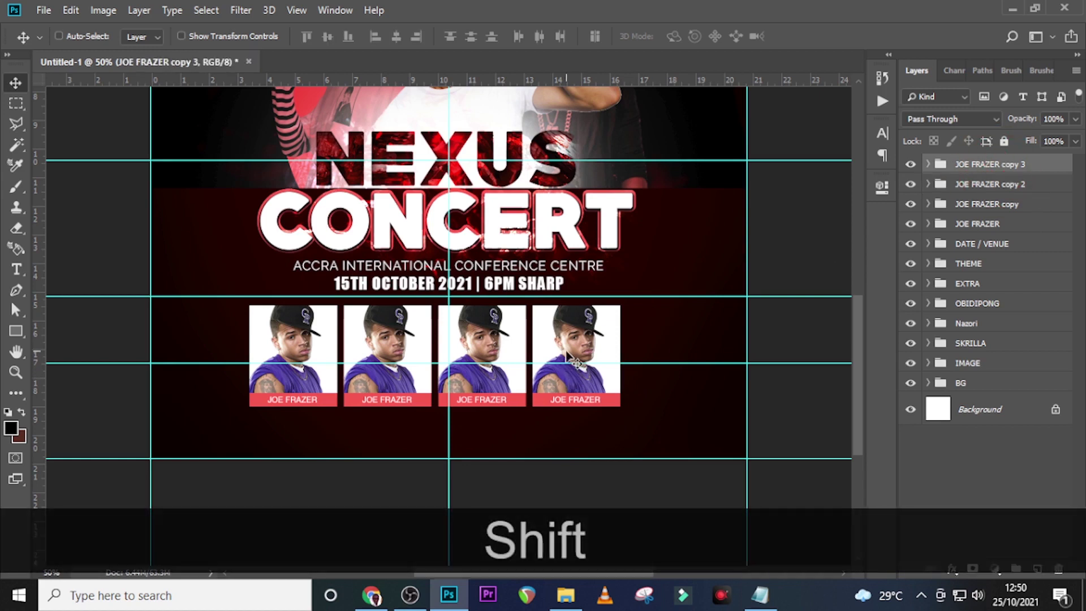
key("ctrl+j")
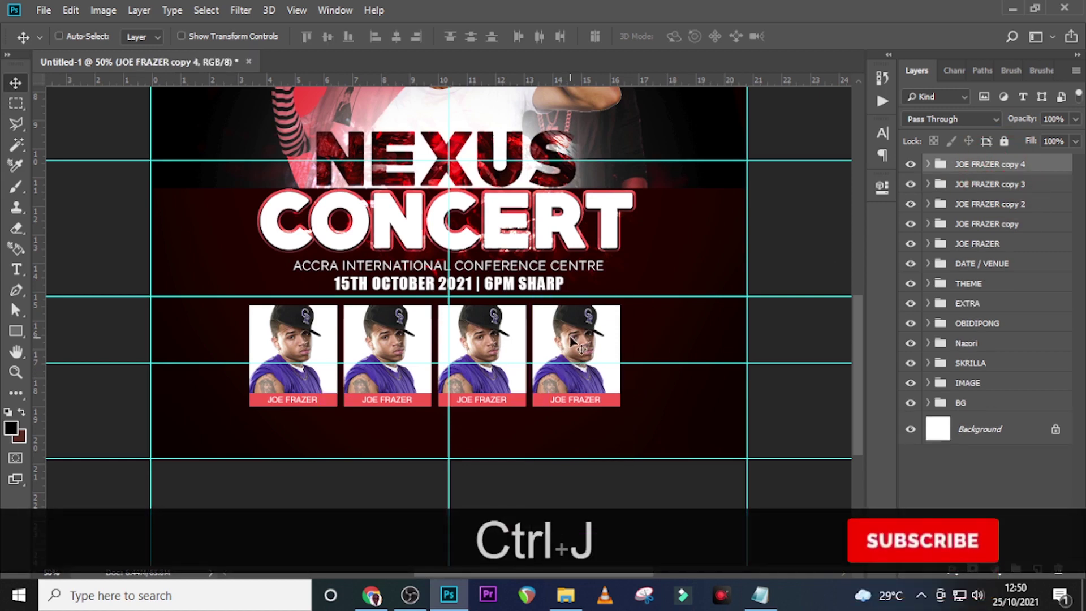
left_click_drag(576, 362, 671, 362)
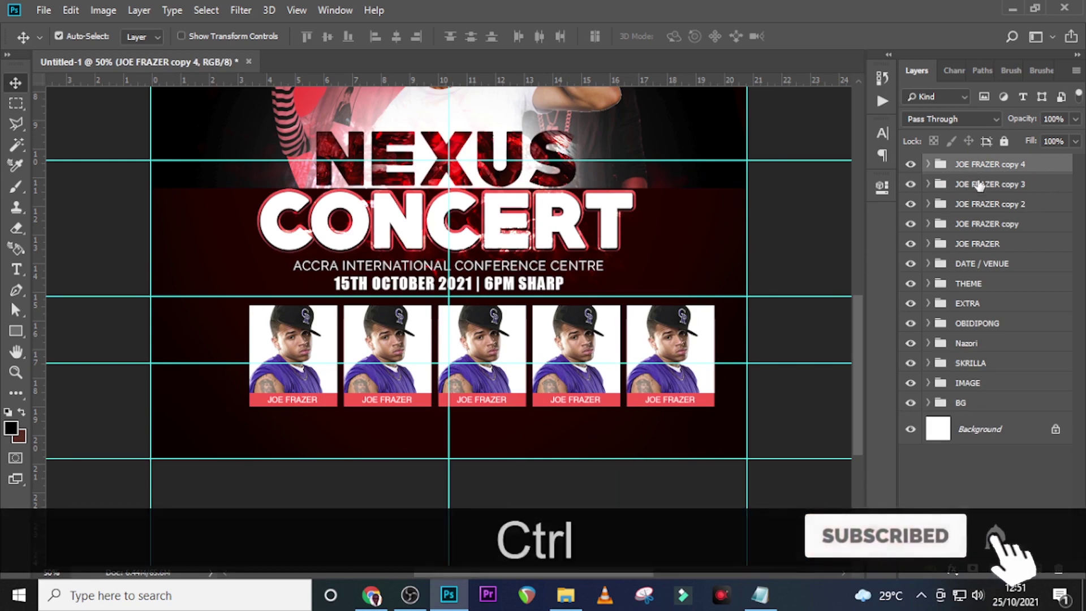
Select all five card groups and shift the row left to centre it under the date line
left_click(977, 245, "ctrl+shift")
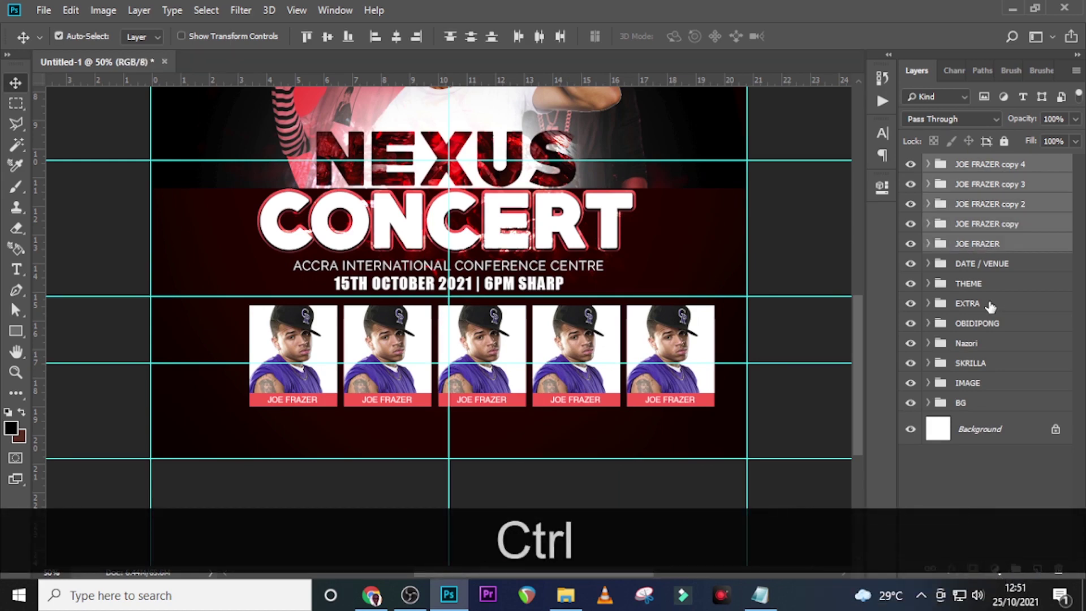
key("ctrl+t")
key("shift+Left")
key("Return")
key("Left")
key("Left")
key("Left")
key("Left")
key("Left")
key("Left")
key("Left")
key("Left")
key("Left")
key("Left")
key("Left")
key("Left")
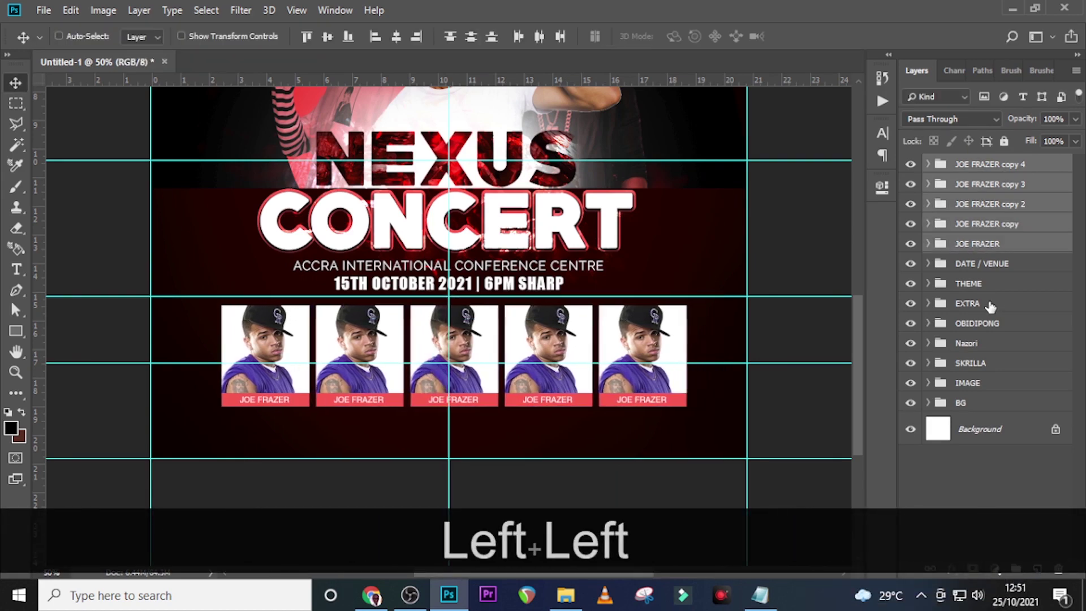
key("ctrl+0")
key("ctrl+=")
key("ctrl+=")
scroll(602, 200, "down", 4)
scroll(602, 199, "down", 1)
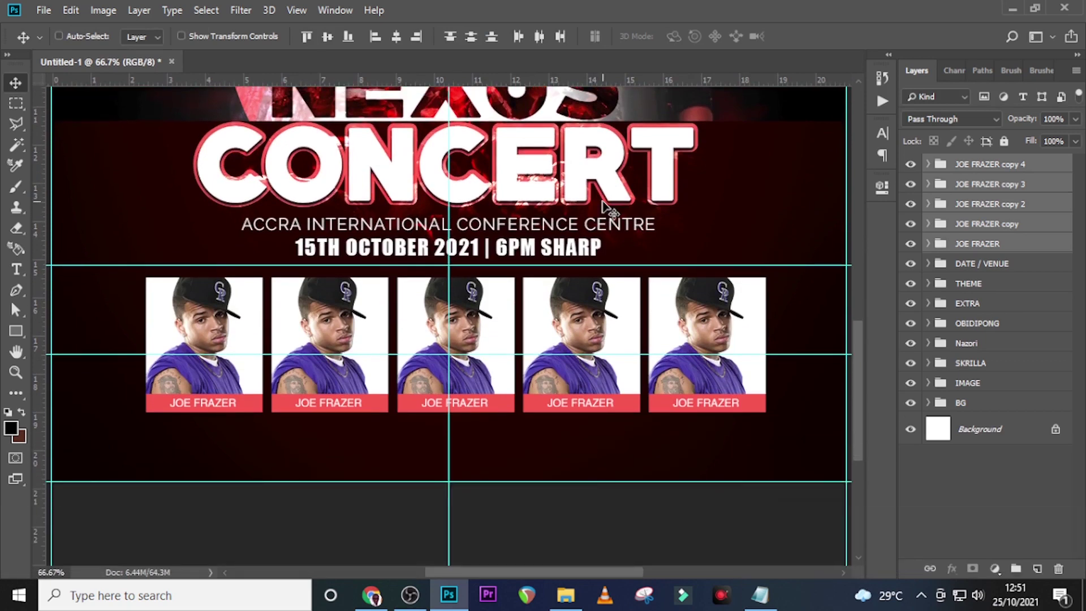
key("Left")
key("Left")
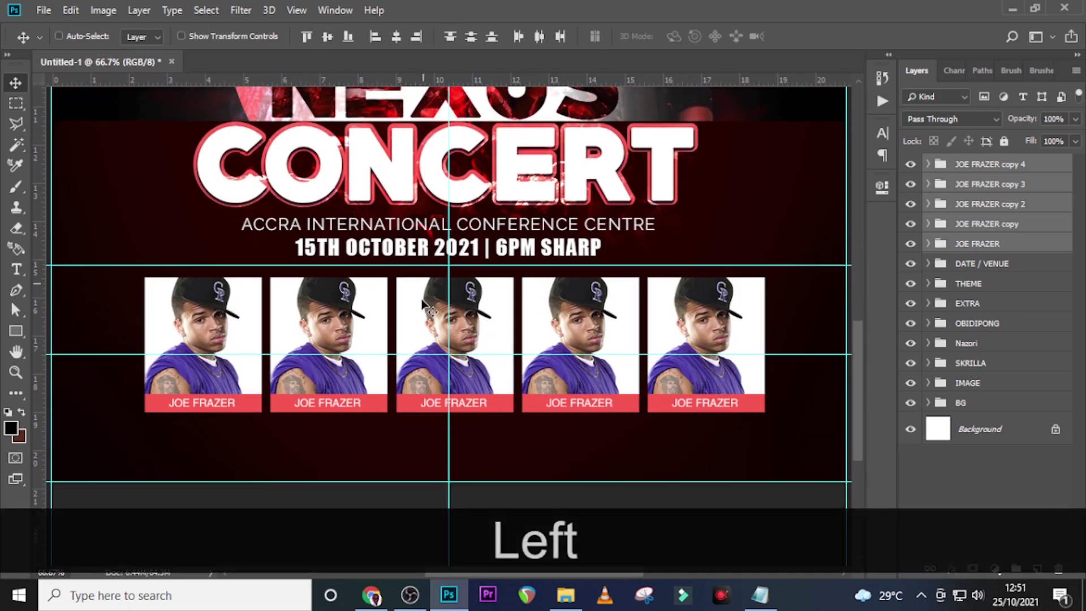
key("Left")
key("Left")
key("Left")
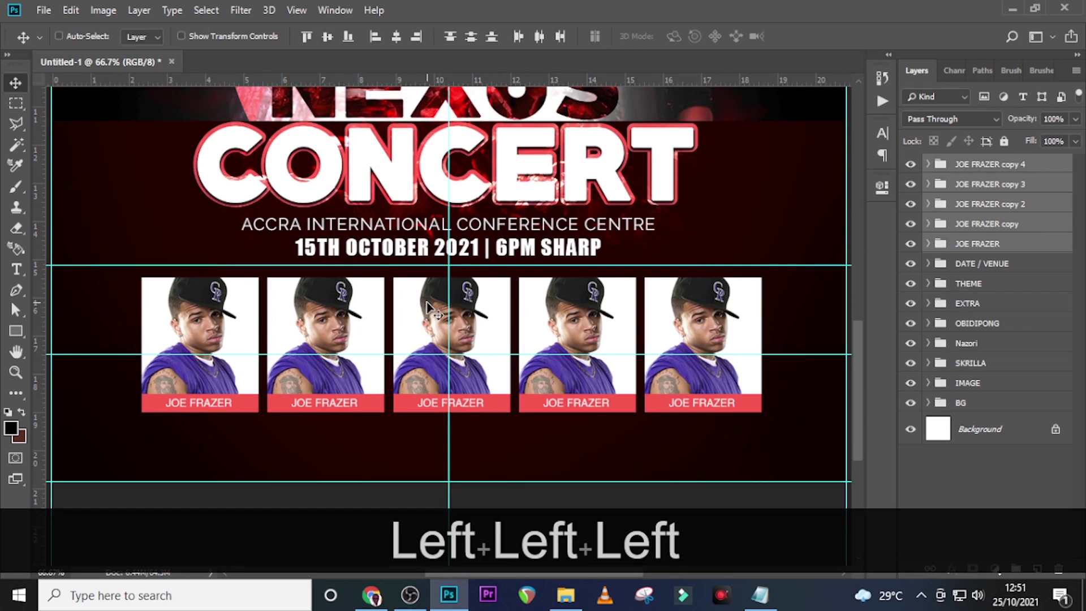
key("shift+Up")
key("shift+Up")
key("shift+Up")
key("shift+Up")
key("shift+Up")
key("shift+Up")
key("shift+Up")
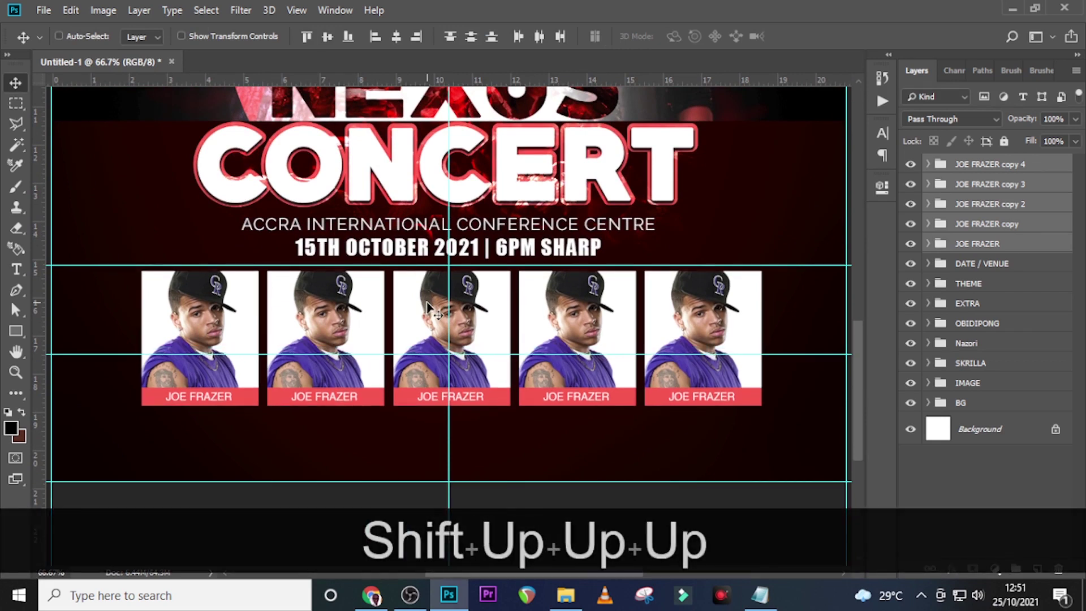
key("shift+Up")
key("shift+Up")
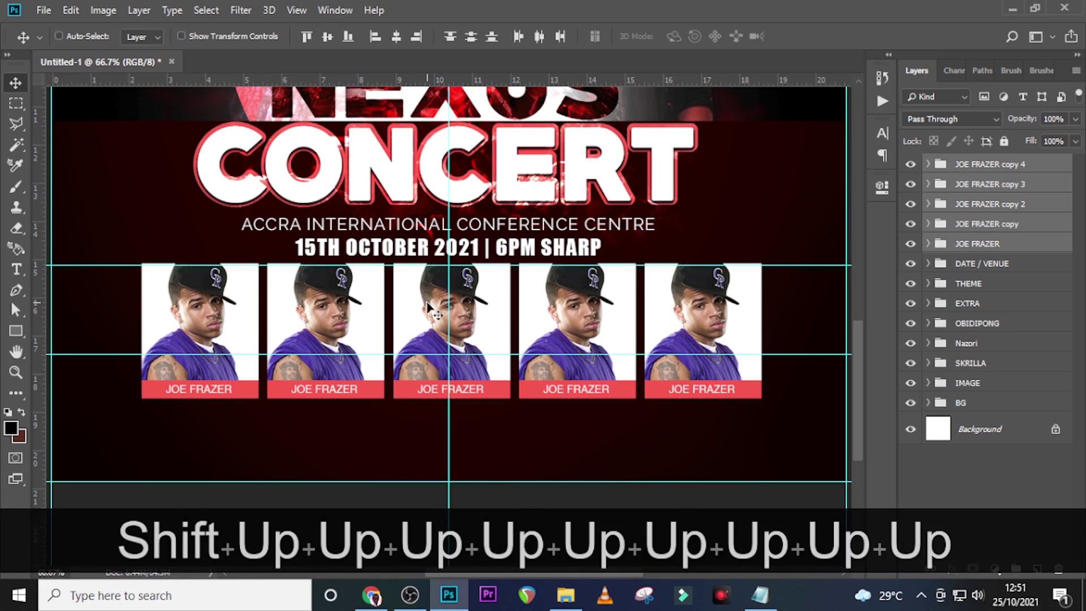
key("ctrl+h")
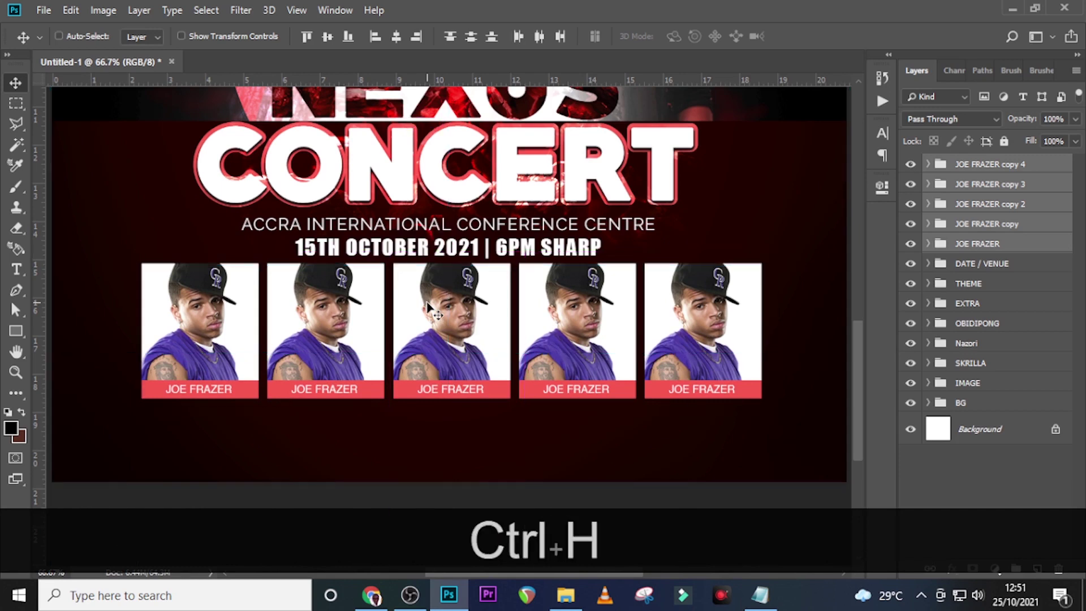
left_click(977, 244)
Rename the second card's group to YAA BABY, copied from the Notepad list
double_click(965, 224)
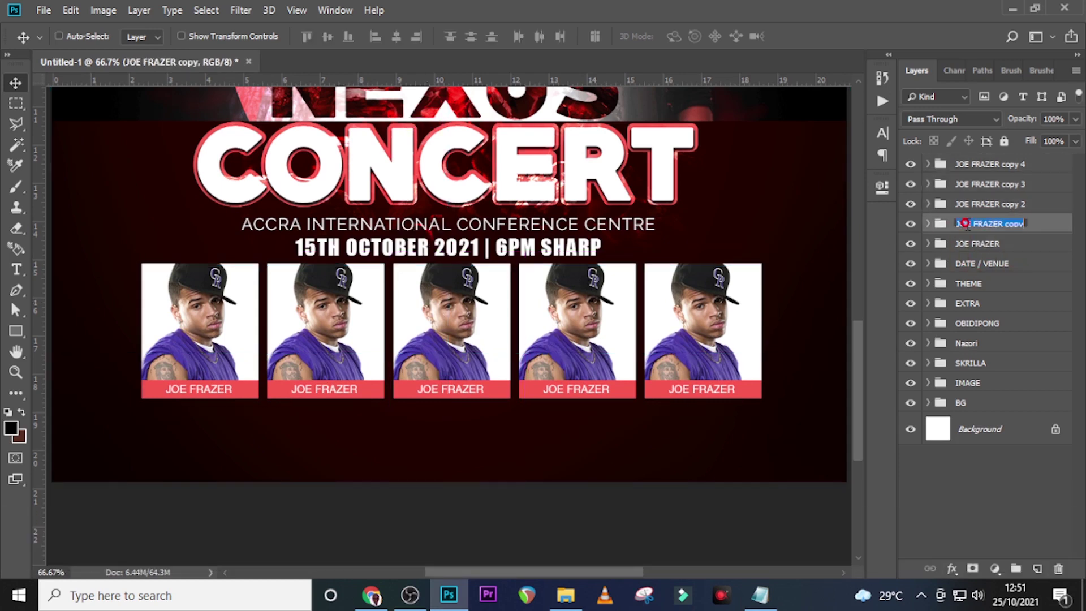
left_click(759, 594)
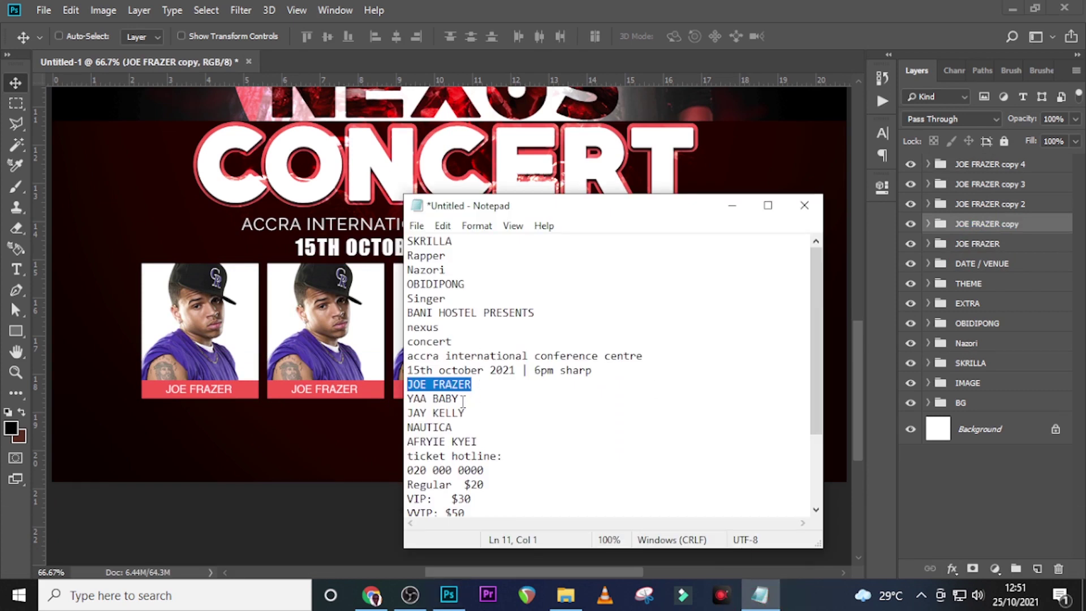
left_click_drag(463, 401, 386, 392)
key("ctrl+c")
left_click(668, 7)
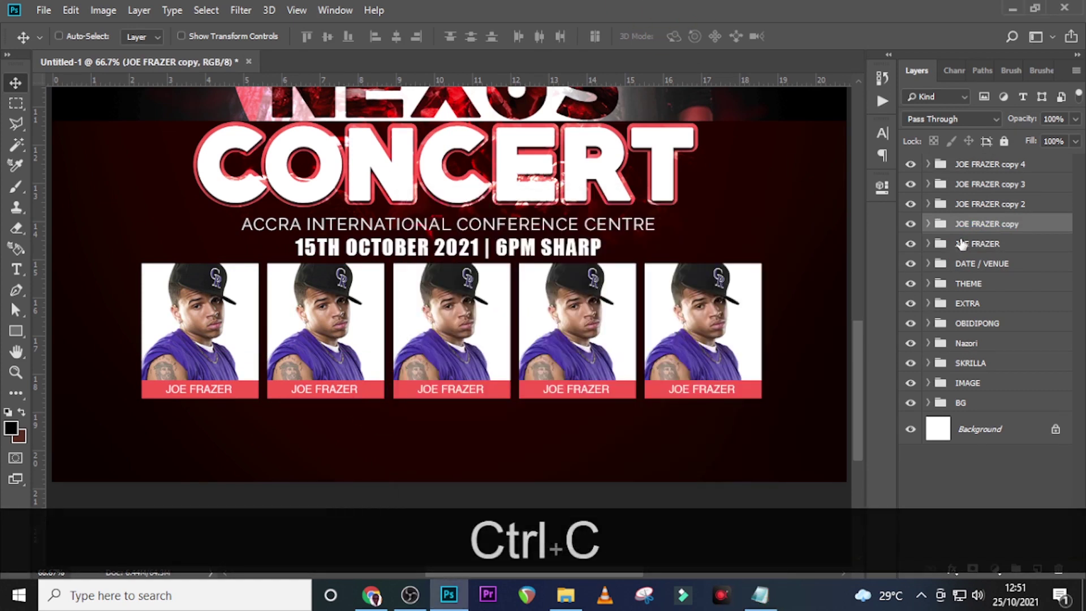
key("ctrl+v")
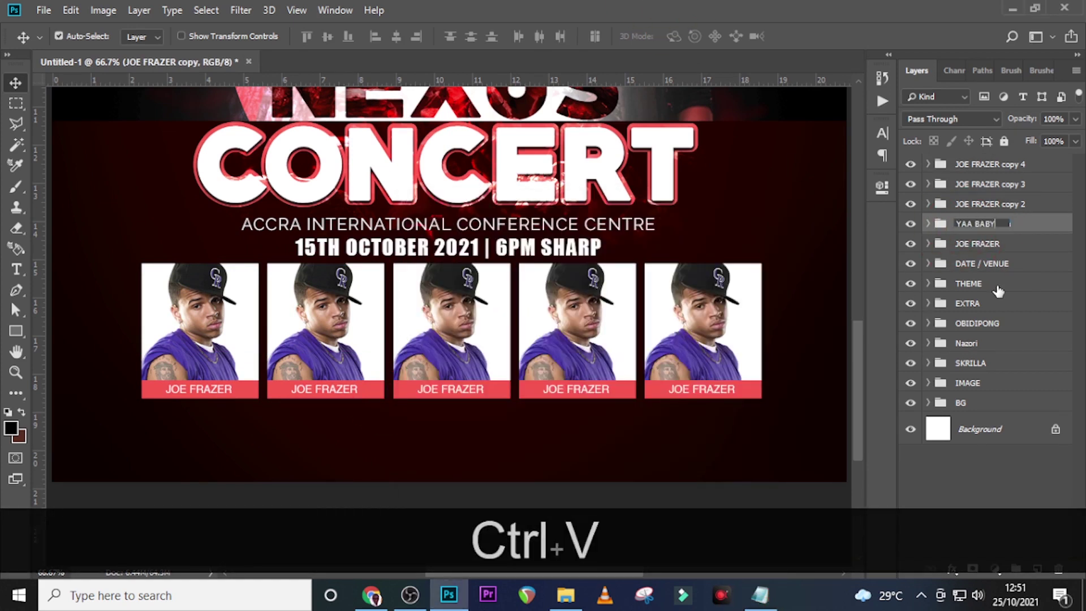
key("Return")
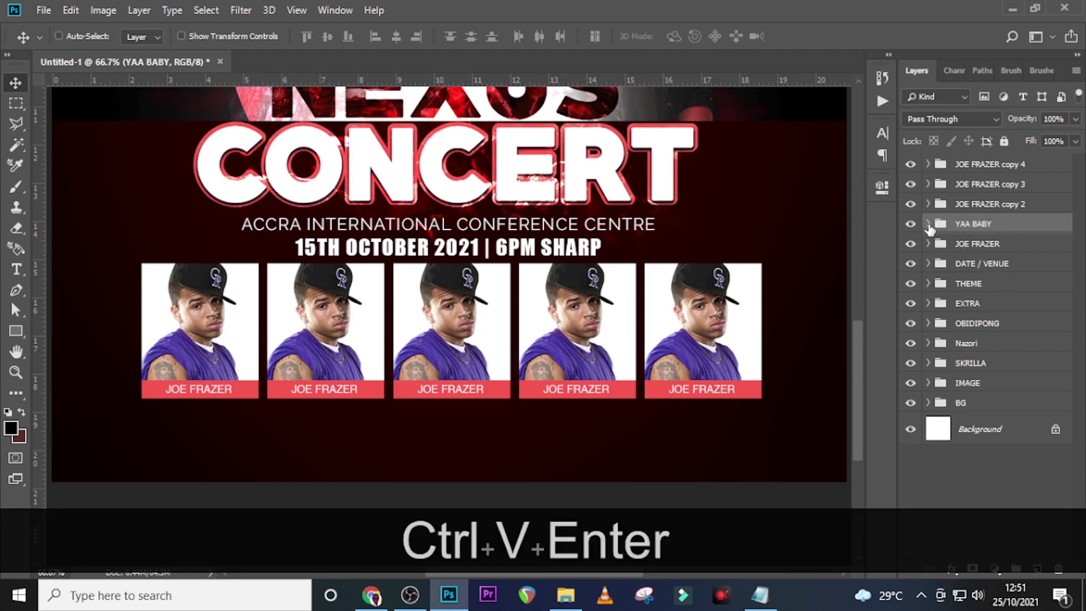
Change the second card's name text to YAA BABY in the dark background colour
left_click(928, 224)
double_click(951, 250)
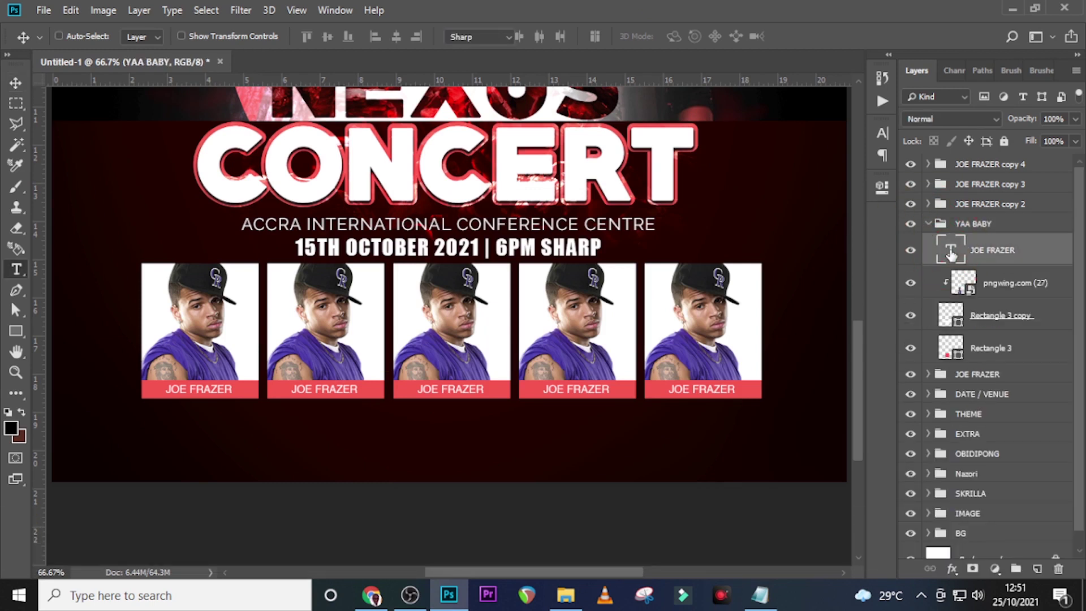
key("ctrl+v")
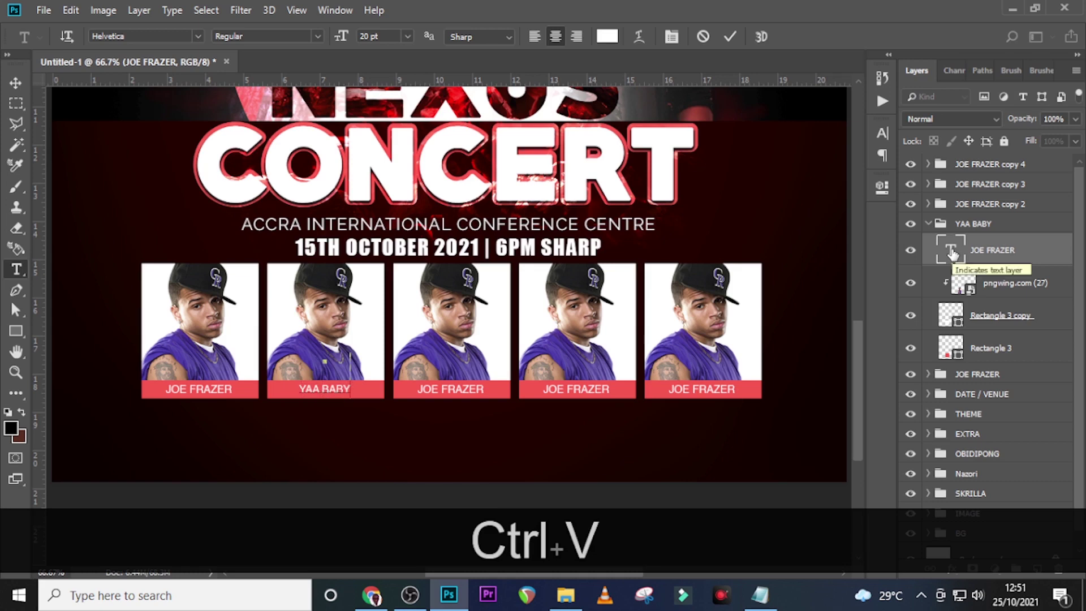
left_click(952, 254)
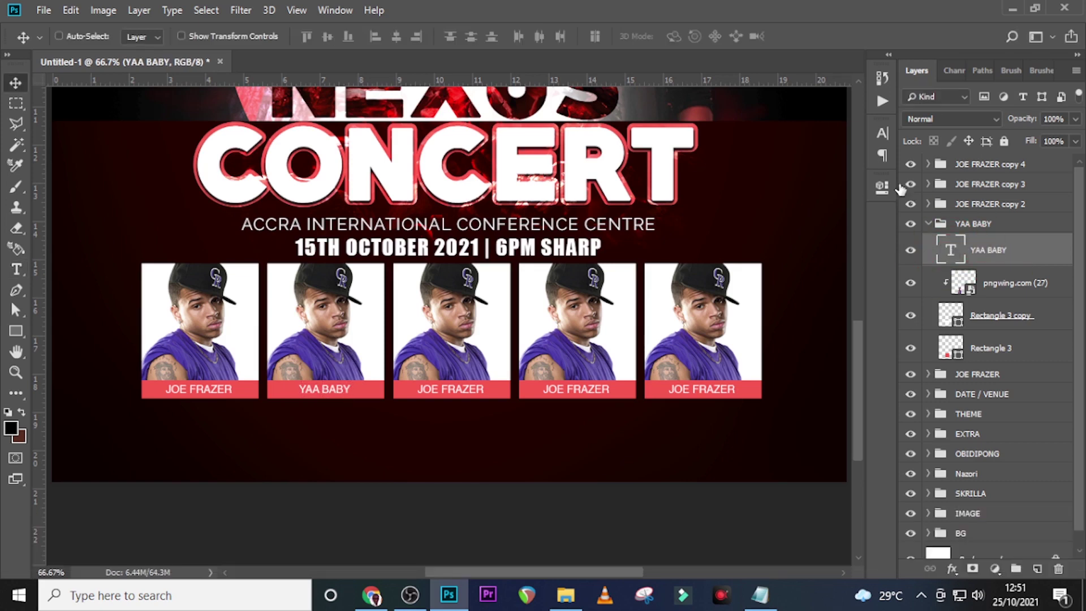
left_click(882, 133)
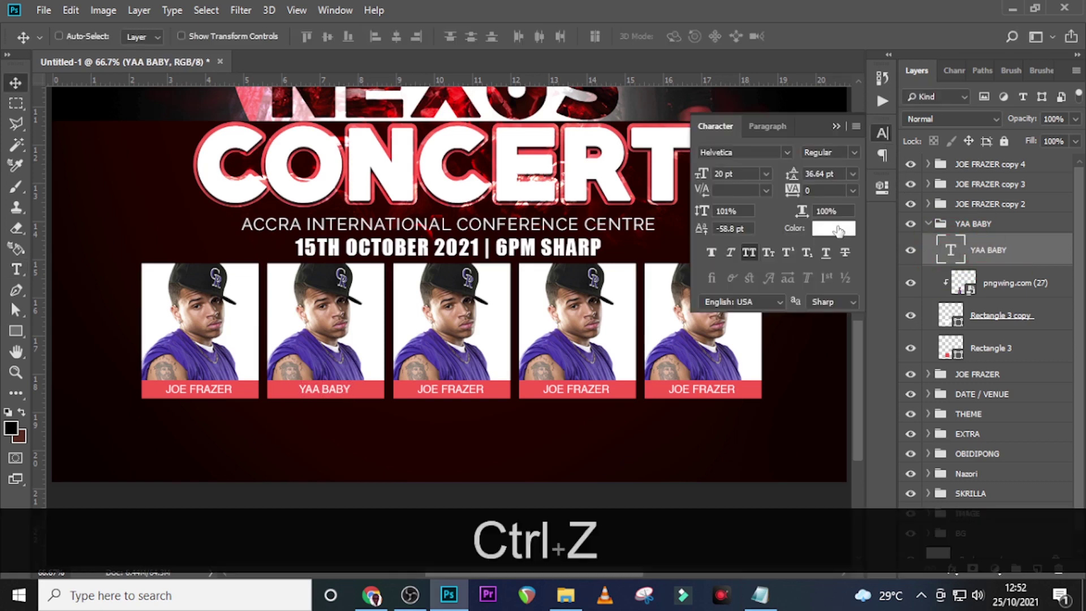
left_click(837, 228)
left_click(355, 437)
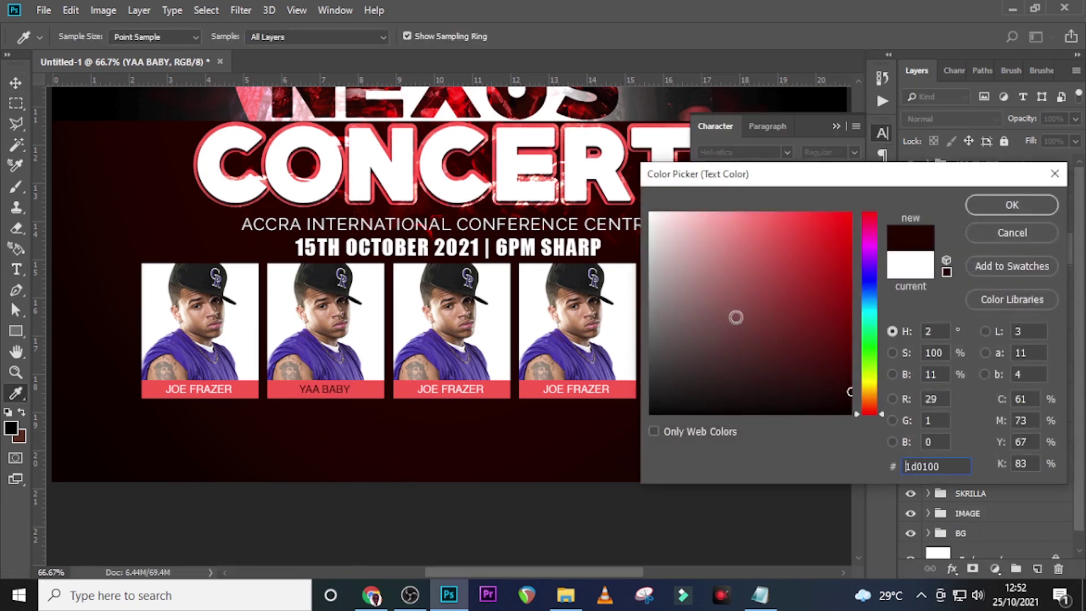
left_click(1009, 204)
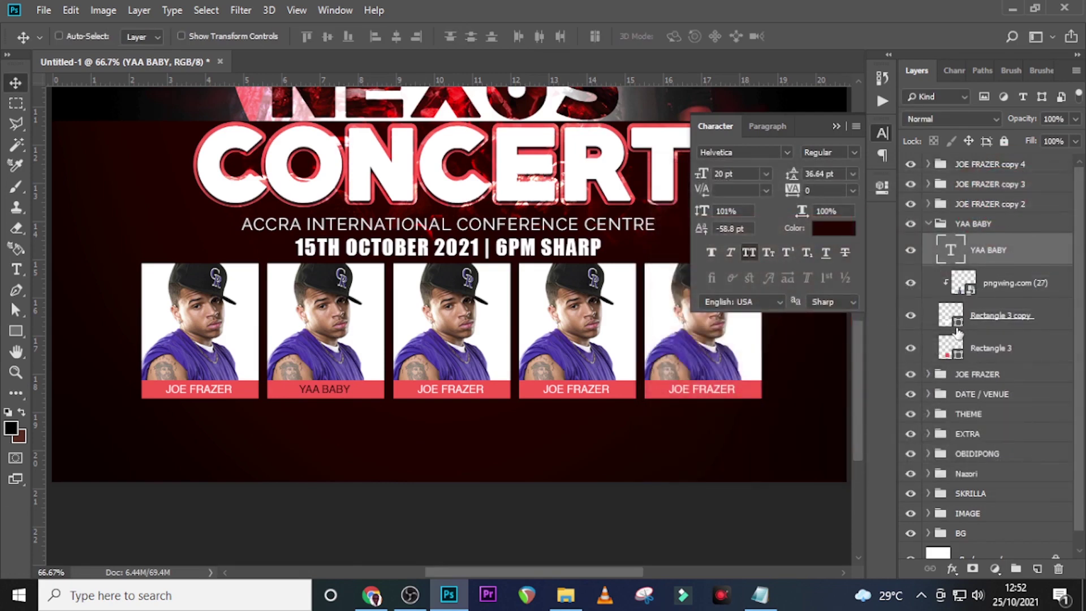
Make the second card's name bar white and its background red
left_click(949, 352)
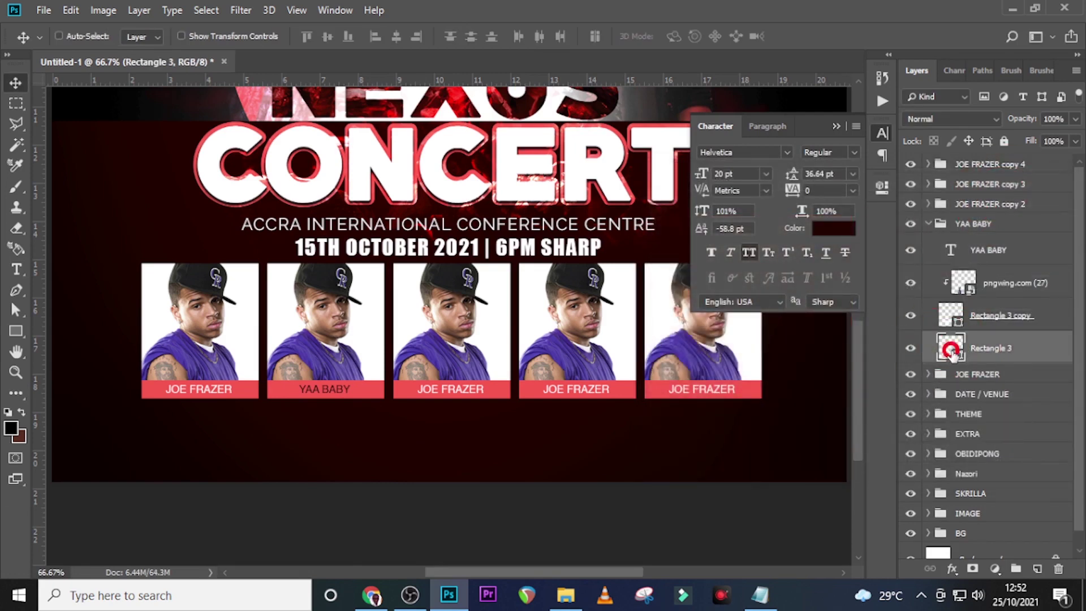
double_click(950, 352)
left_click_drag(670, 224, 624, 202)
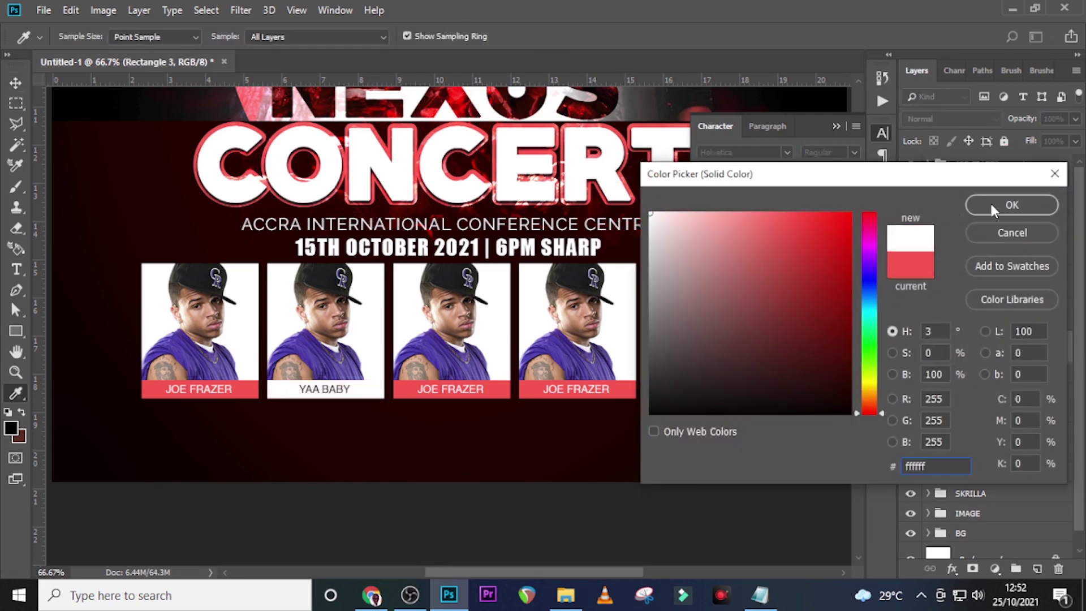
left_click(991, 206)
left_click(952, 318)
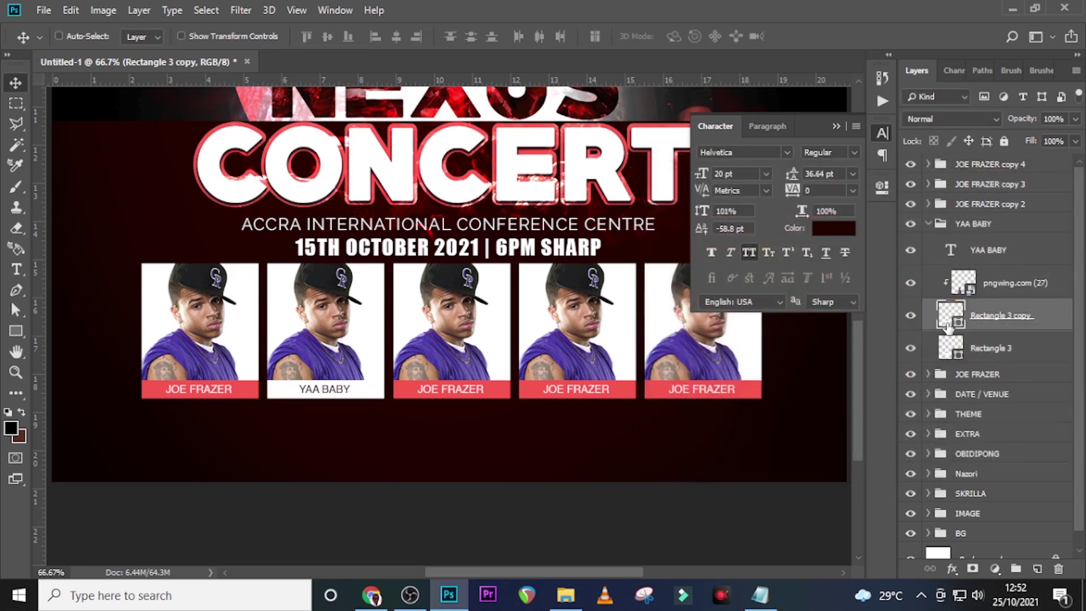
double_click(951, 318)
left_click(500, 389)
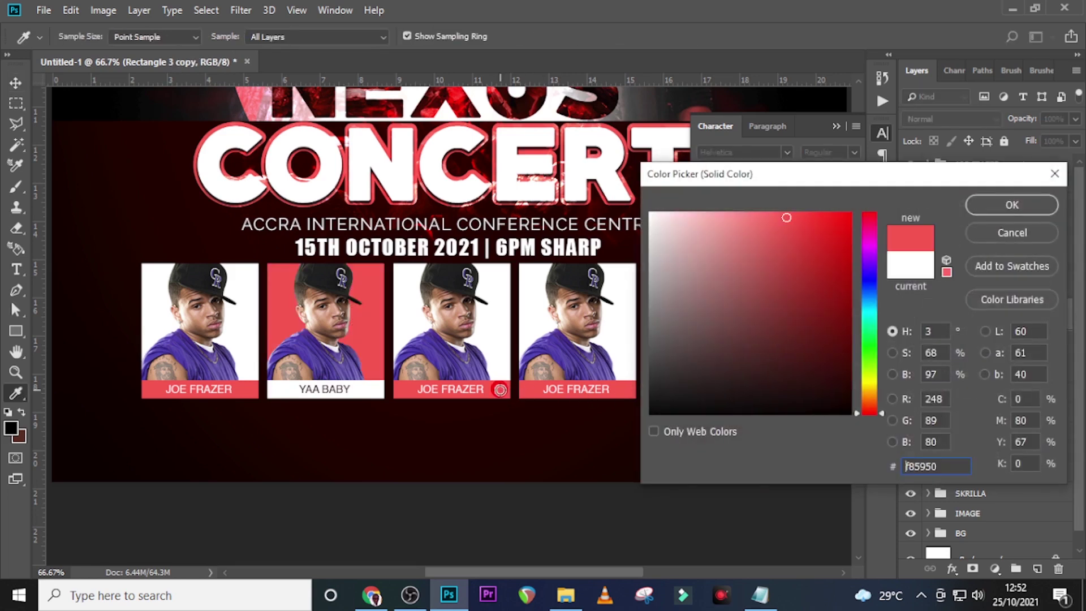
left_click(1012, 206)
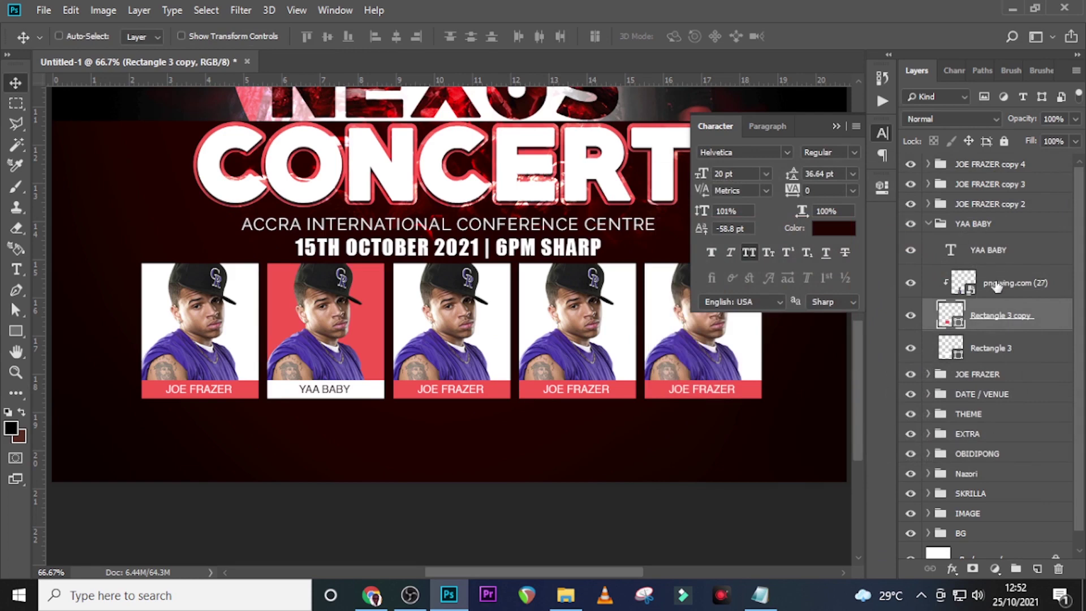
Delete the old photo and place the woman's photo (pngegg (2)) onto the poster
left_click(976, 290)
key("Delete")
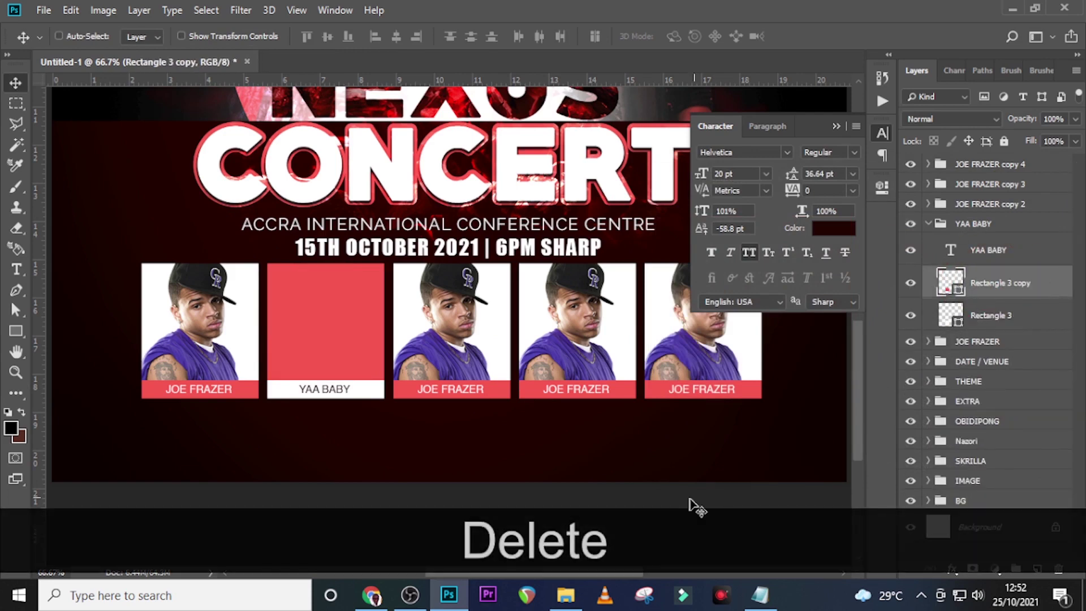
left_click(572, 585)
left_click_drag(608, 195, 439, 435)
left_click_drag(537, 104, 426, 538)
key("ctrl+;")
left_click_drag(490, 185, 411, 388)
key("ctrl+shift+z")
Adjust the upper guide and shrink the woman's photo toward the second card
left_click_drag(290, 422, 363, 254)
key("Return")
left_click_drag(240, 297, 232, 282)
left_click_drag(255, 207, 256, 199)
key("shift+Up")
key("shift+Up")
key("shift+Down")
key("shift+Down")
key("shift+Down")
key("ctrl+t")
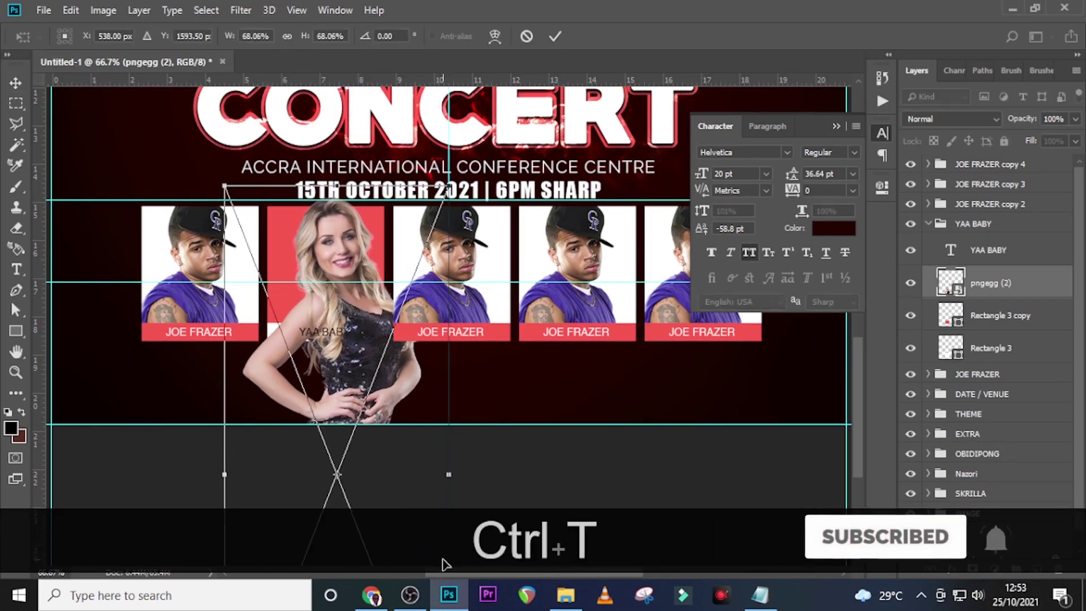
key("ctrl+0")
left_click_drag(446, 553, 441, 533)
key("Return")
key("ctrl+0")
key("ctrl+=")
key("ctrl+=")
Enlarge the woman's photo, shift it down-left, and clip it into the red card
scroll(423, 534, "down", 3)
key("ctrl+t")
mouse_move(367, 334)
left_mouse_down()
mouse_move(367, 316)
mouse_move(381, 332)
left_mouse_up()
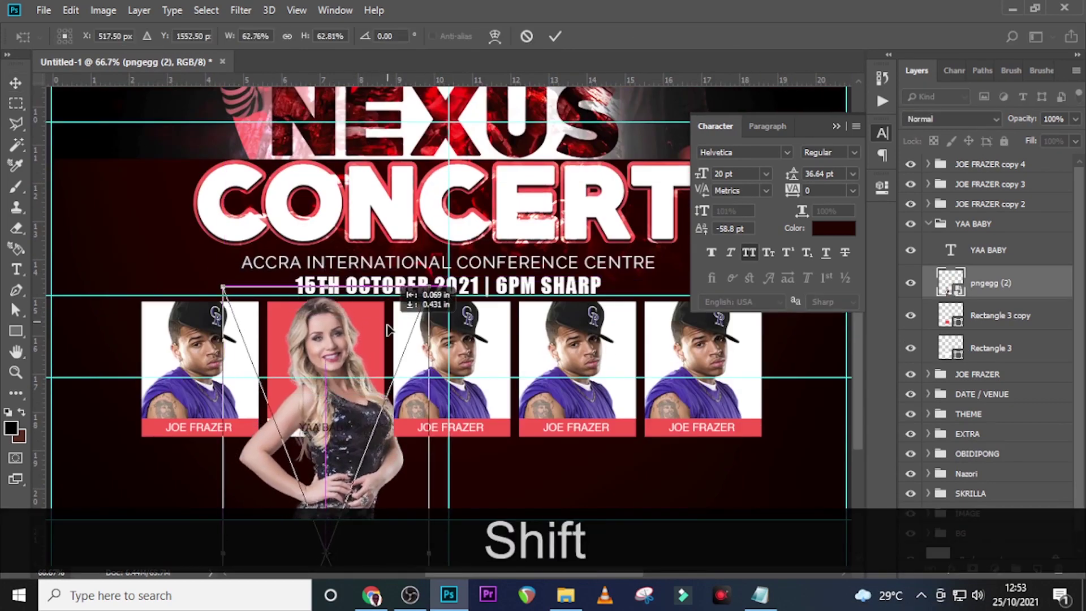
left_click_drag(430, 289, 449, 270)
left_click_drag(399, 293, 389, 317)
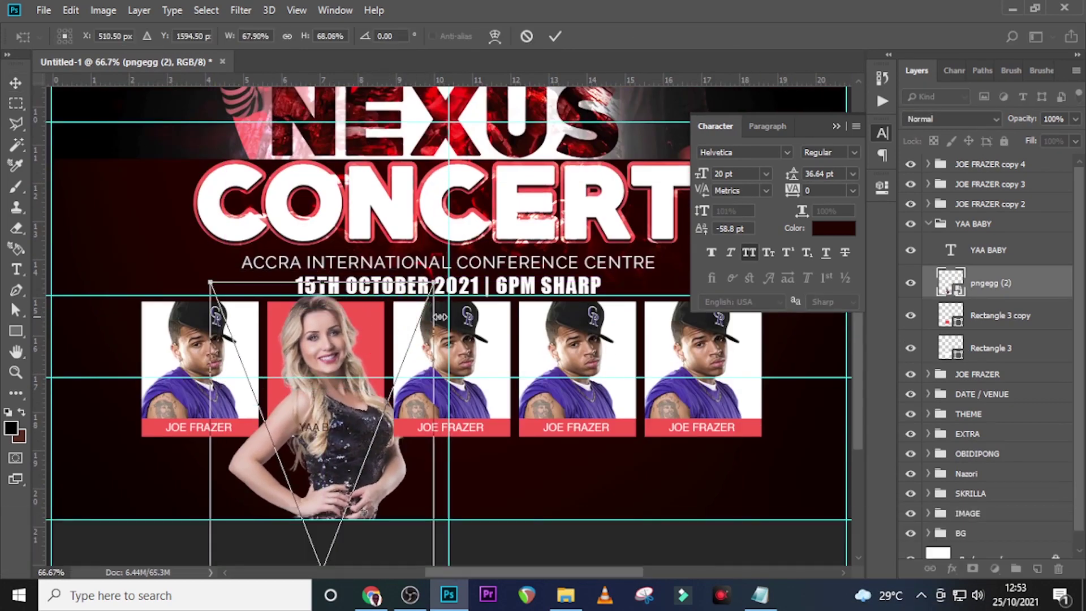
key("Return")
right_click(982, 287)
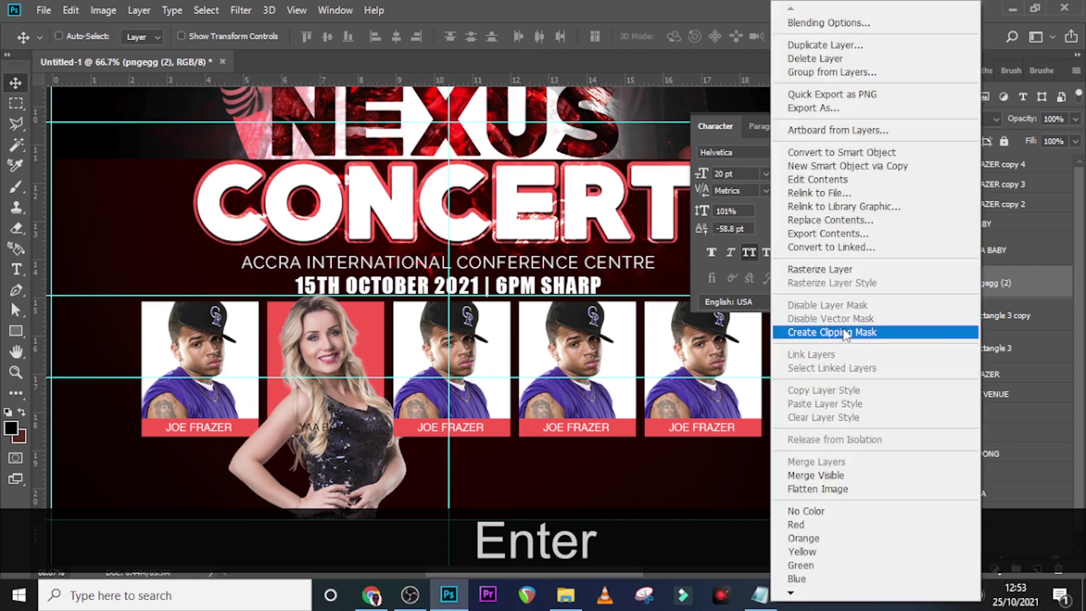
left_click(846, 333)
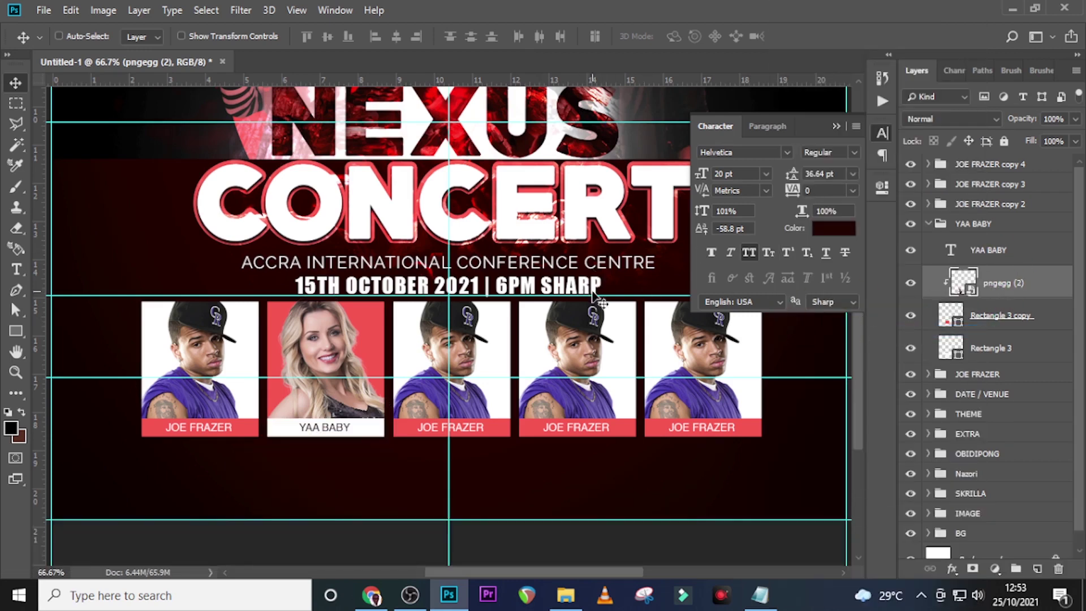
left_click(923, 222)
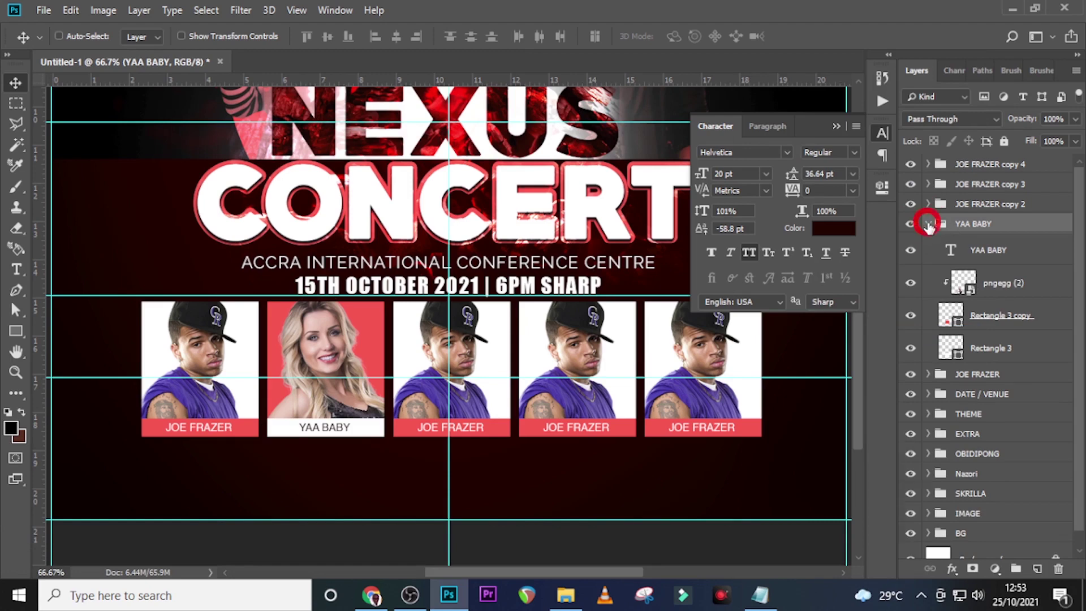
left_click(927, 224)
left_click(760, 595)
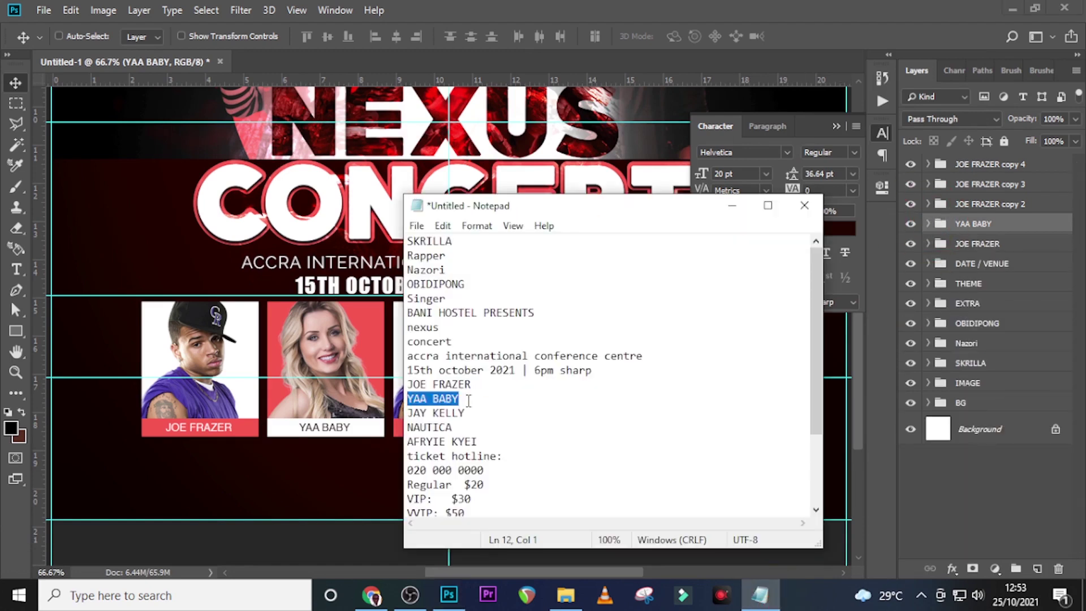
left_click_drag(468, 416, 380, 412)
key("ctrl+c")
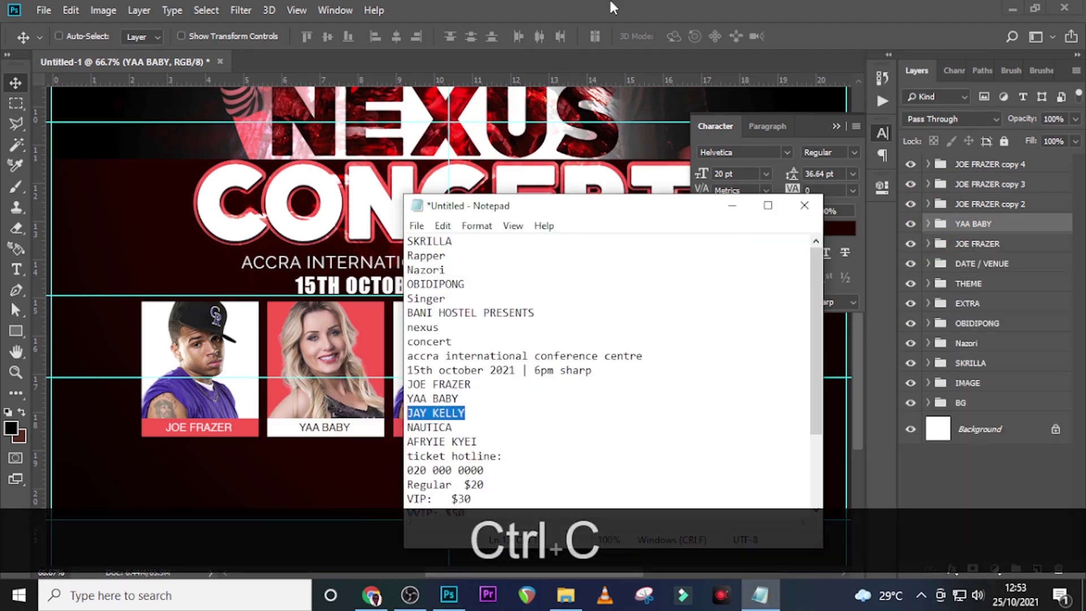
left_click(624, 8)
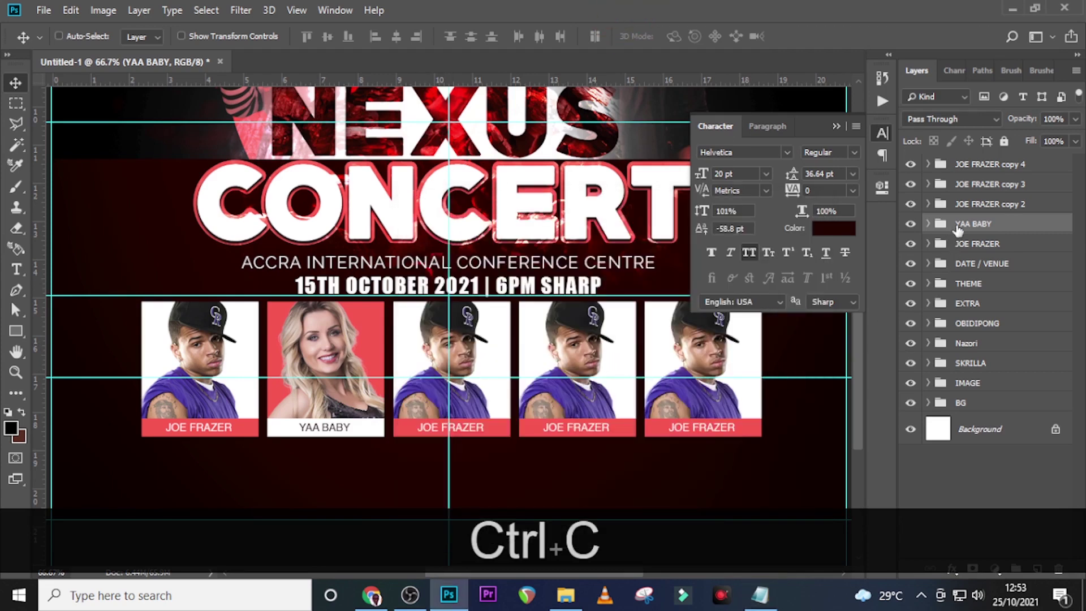
double_click(972, 205)
key("ctrl+v")
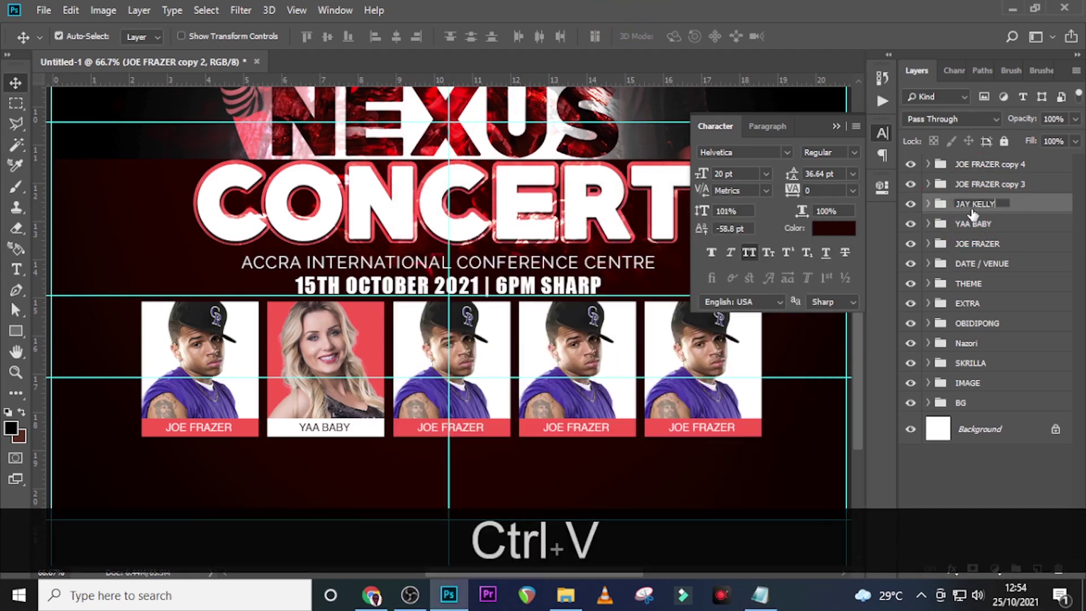
key("Return")
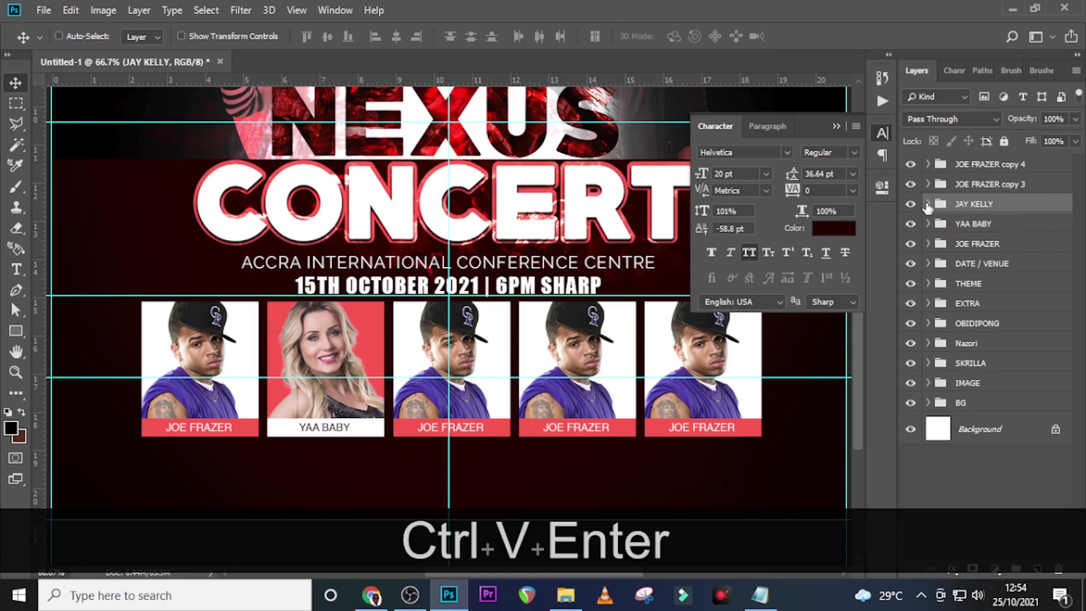
left_click(928, 205)
double_click(952, 231)
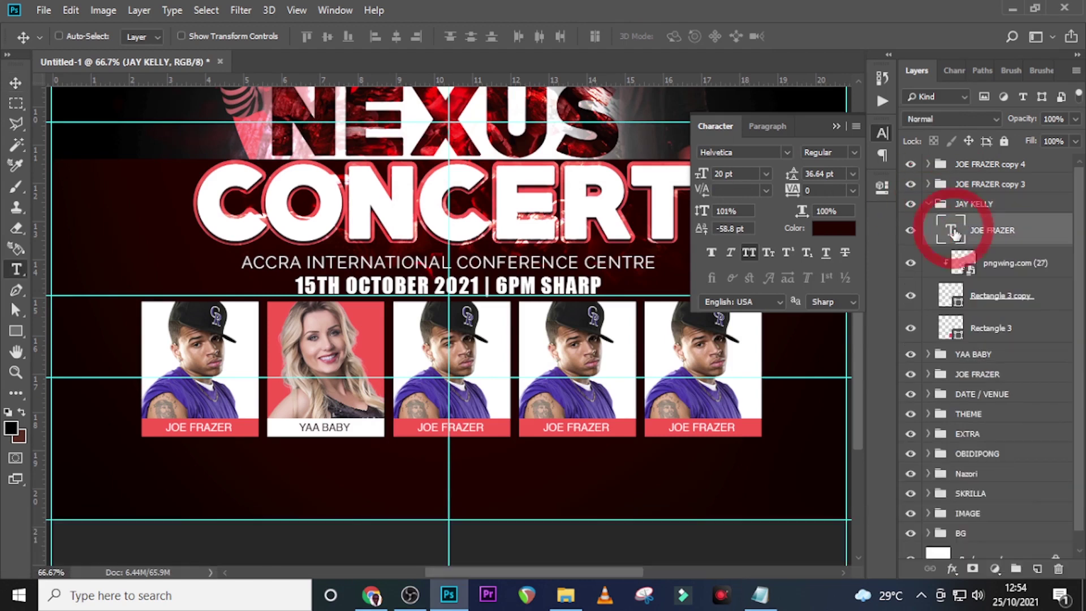
key("ctrl+v")
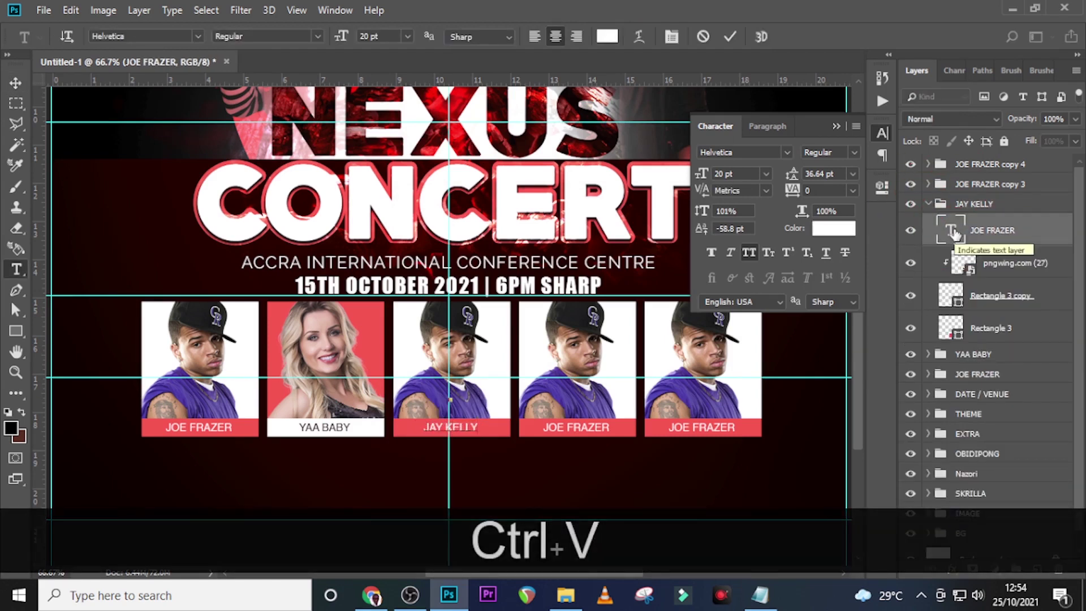
left_click(923, 219)
Replace the old photo with pngegg (7), the man in sunglasses, scaled to about 70% over the card
left_click(1007, 269)
key("Delete")
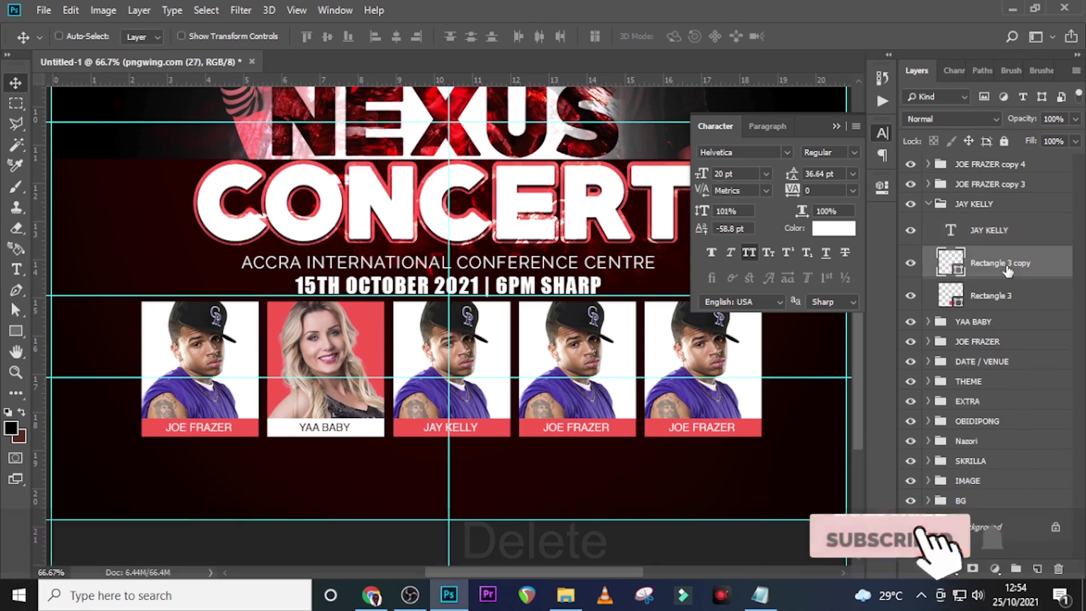
left_click(562, 601)
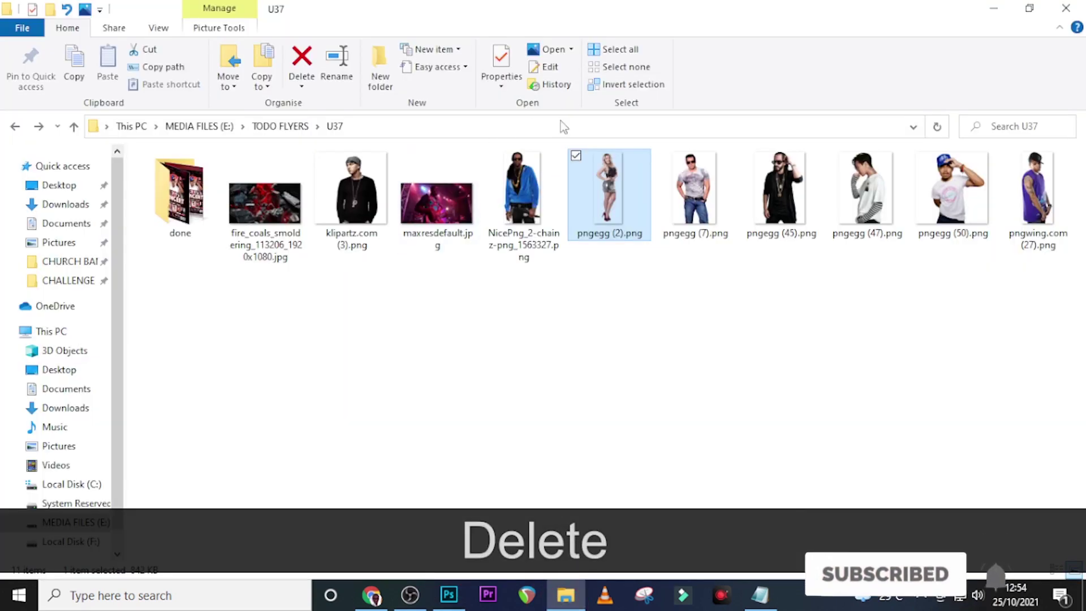
left_click_drag(695, 195, 412, 342)
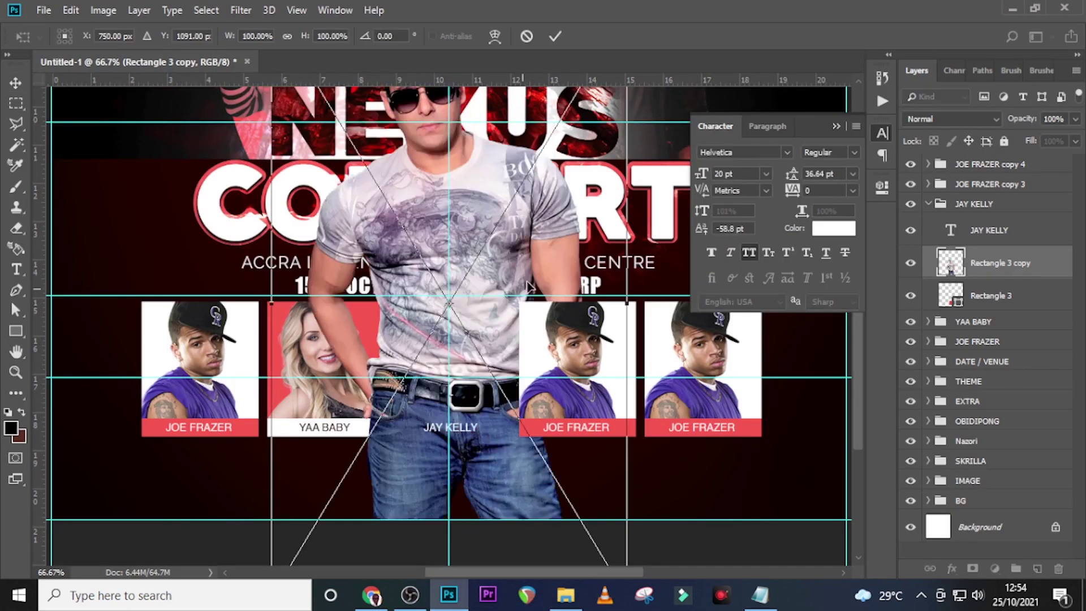
left_click_drag(532, 272, 554, 540)
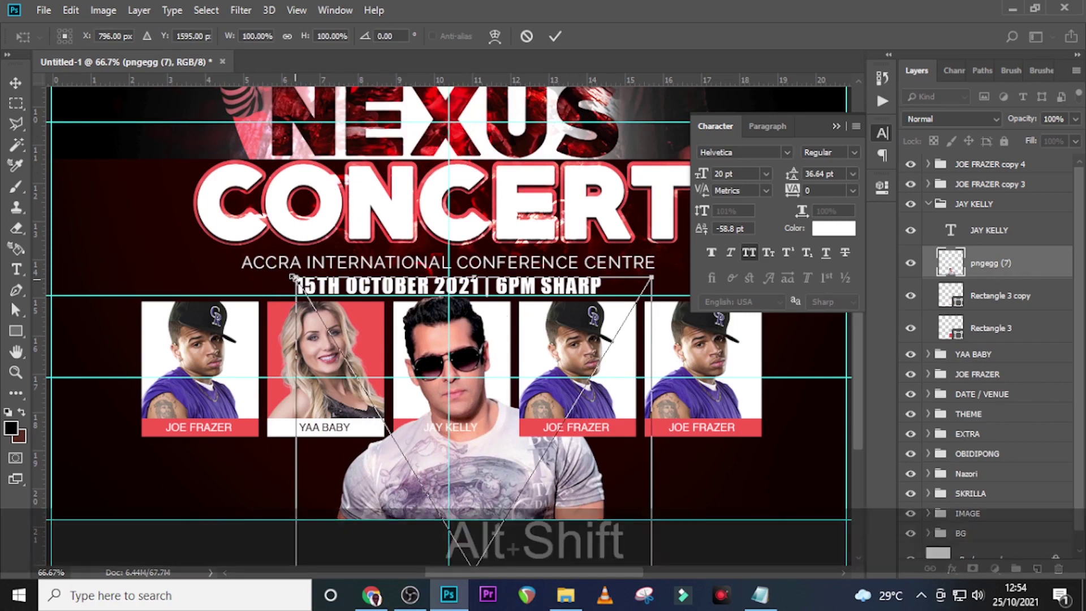
left_click_drag(296, 278, 336, 354)
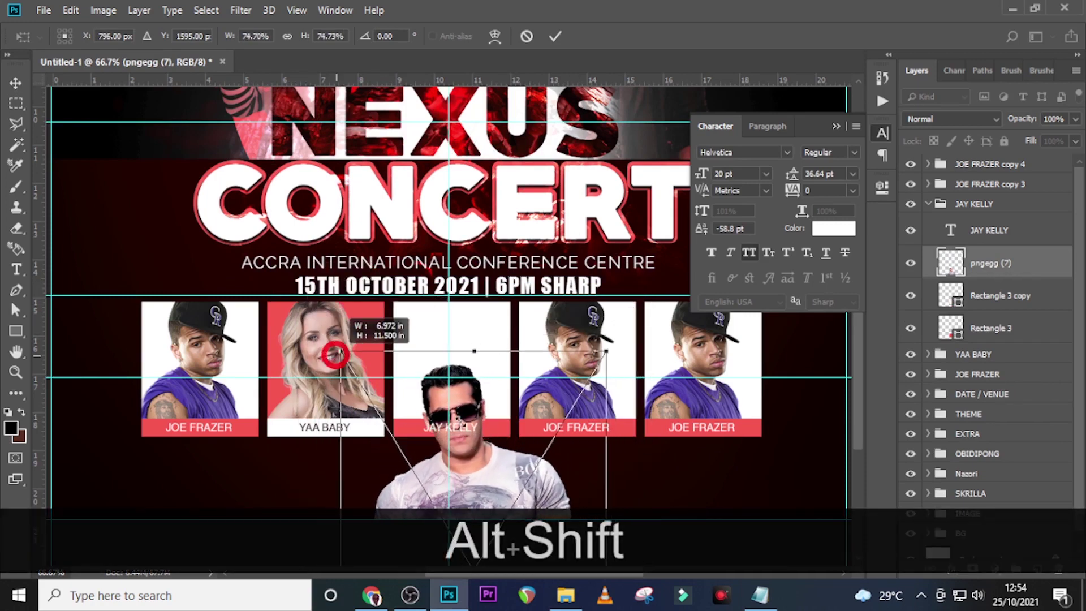
left_click_drag(502, 448, 485, 378)
left_click_drag(541, 349, 537, 328)
key("Return")
right_click(994, 265)
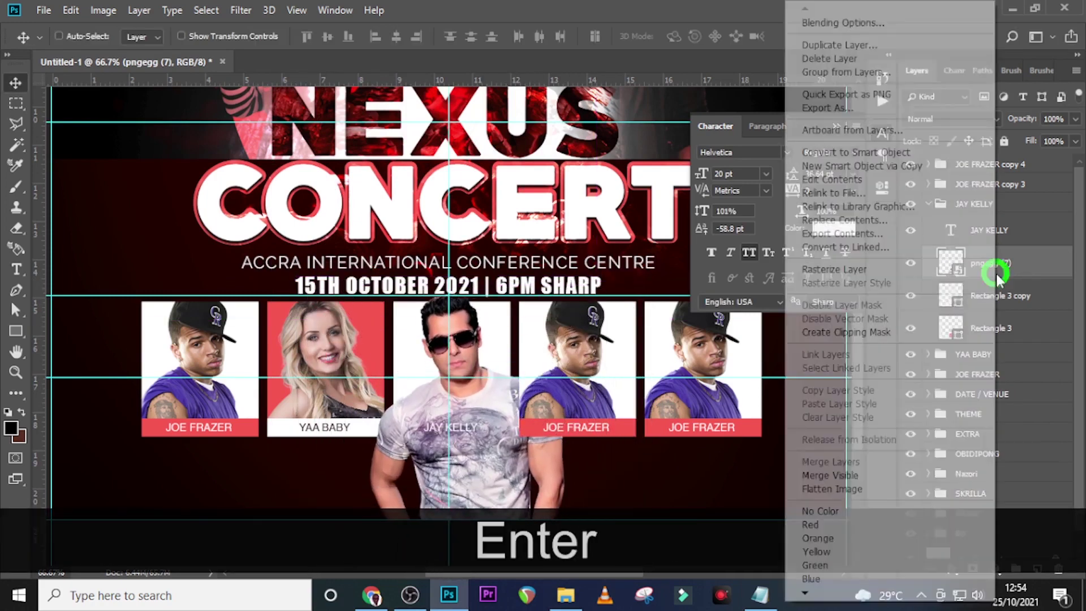
left_click(857, 332)
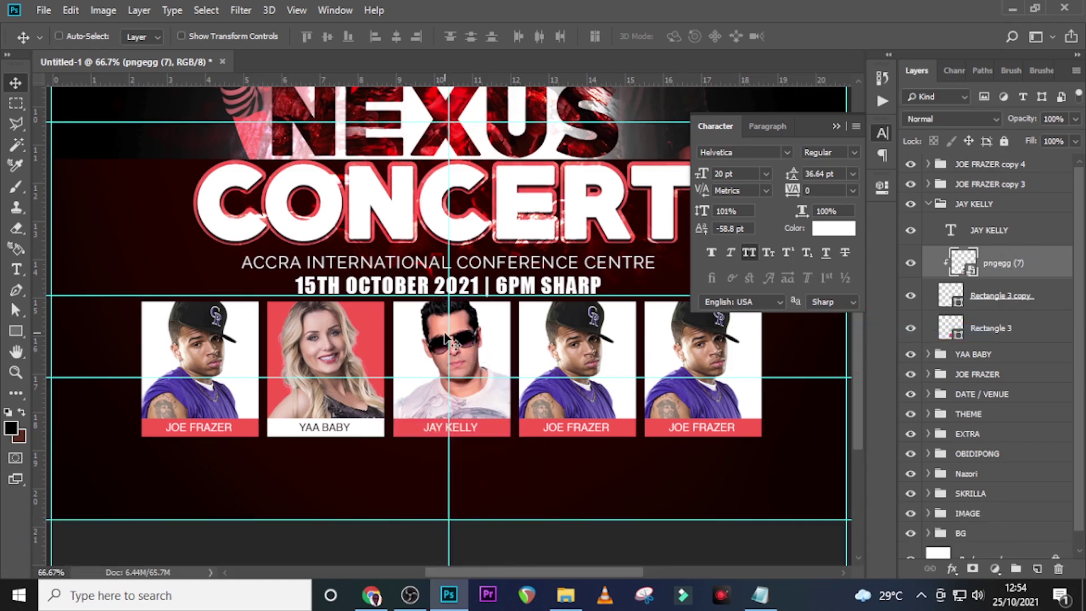
key("Left")
key("Left")
key("Left")
key("Left")
key("Left")
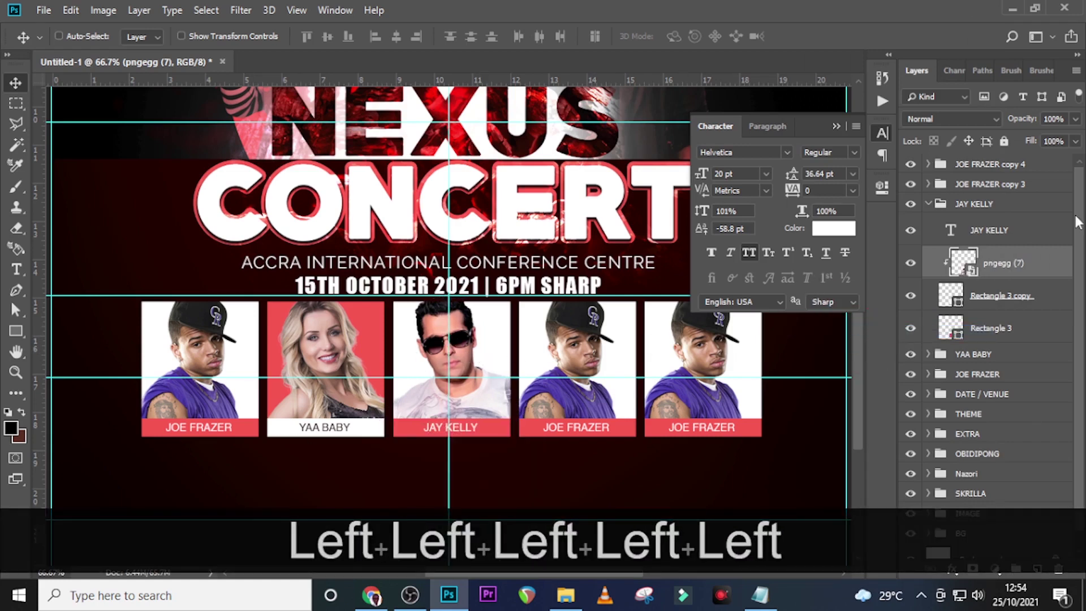
left_click(911, 204)
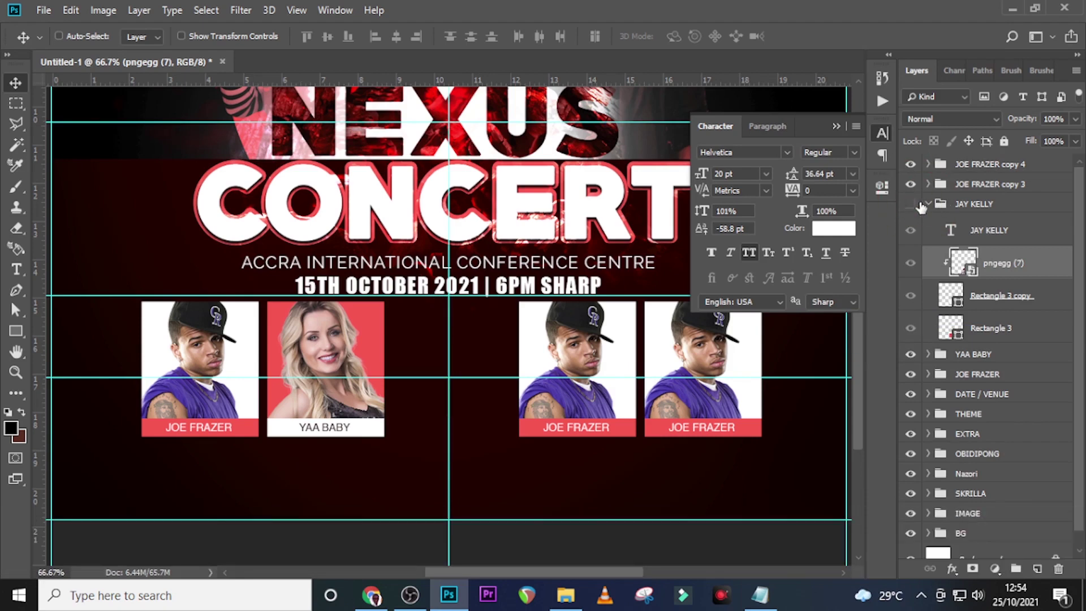
left_click(911, 205)
left_click(928, 204)
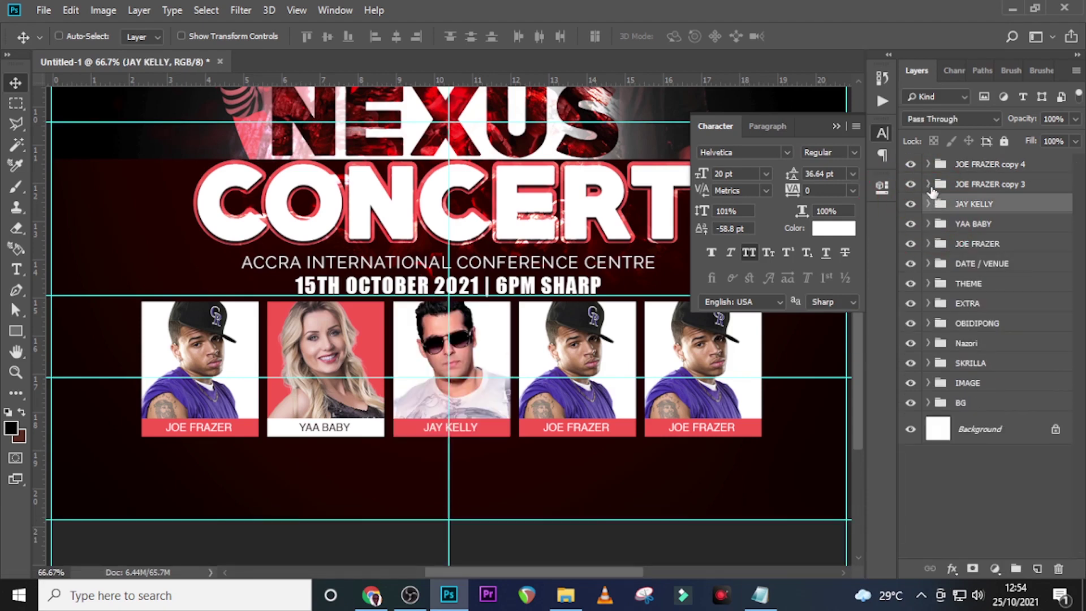
left_click(970, 187)
Rename the fourth card's group and its name text to NAUTICA
left_click(760, 595)
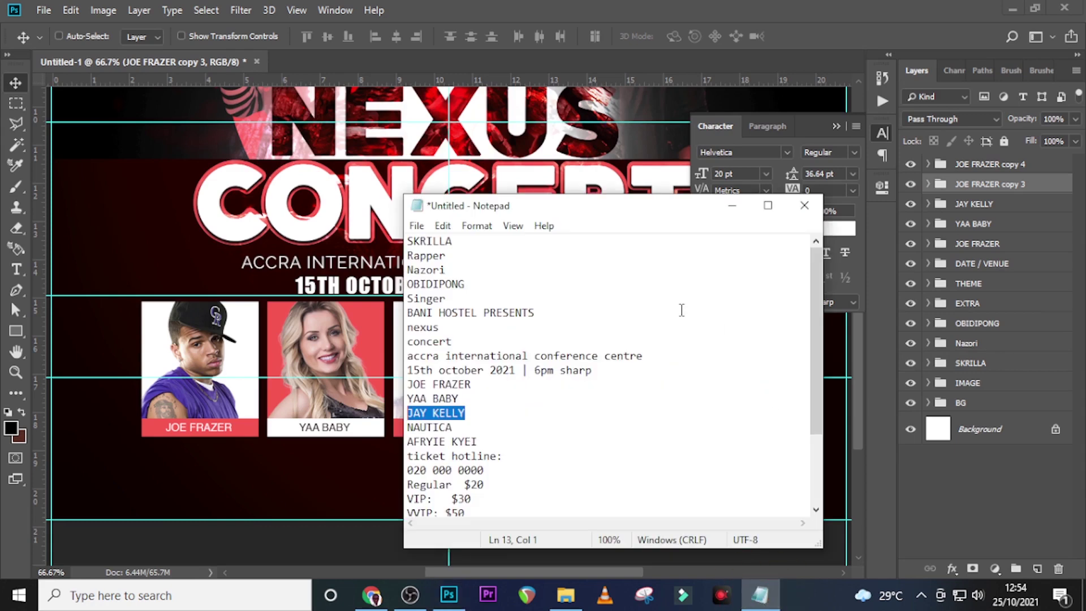
left_click_drag(468, 431, 397, 432)
key("ctrl+c")
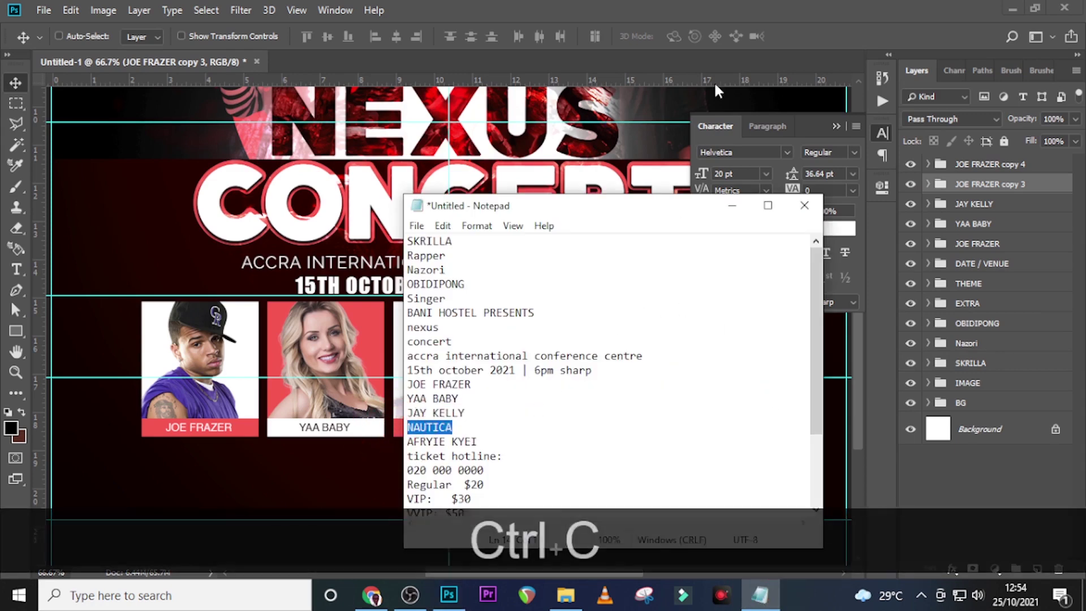
left_click(697, 4)
double_click(973, 185)
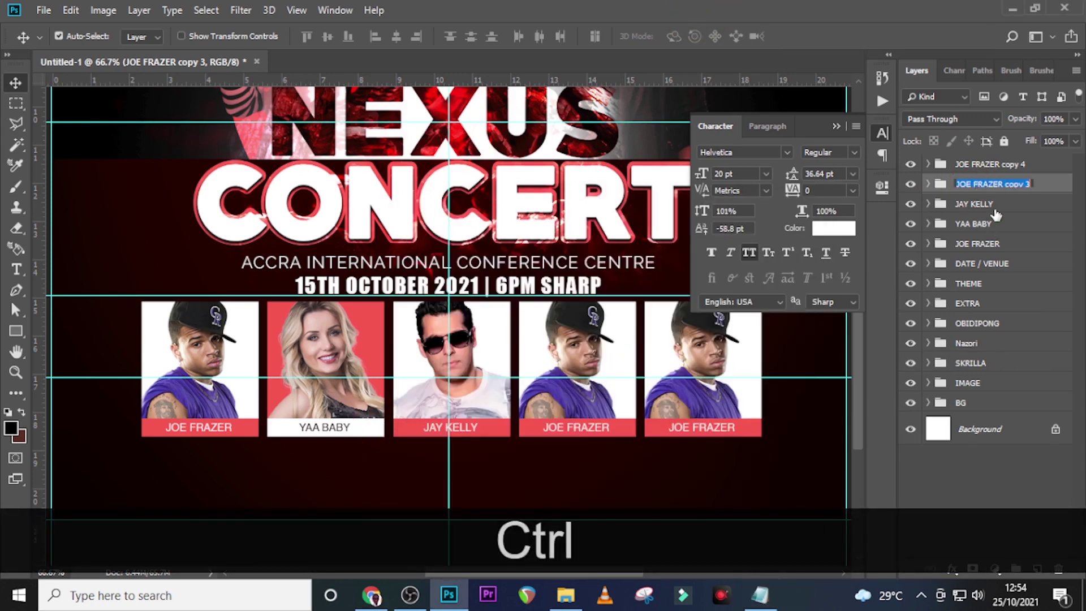
key("ctrl+v")
key("Return")
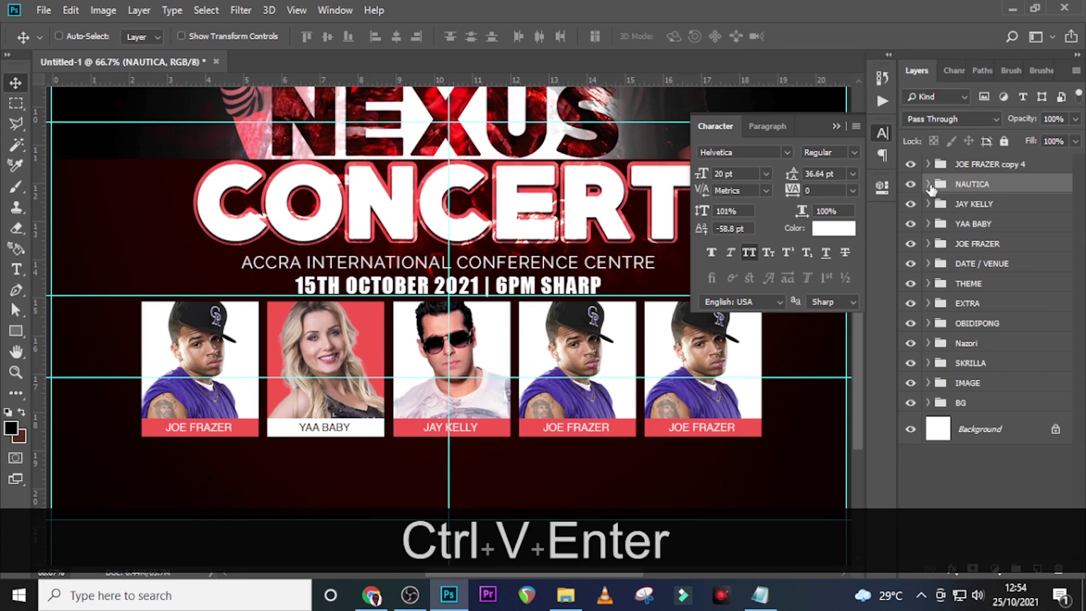
left_click(928, 185)
double_click(953, 214)
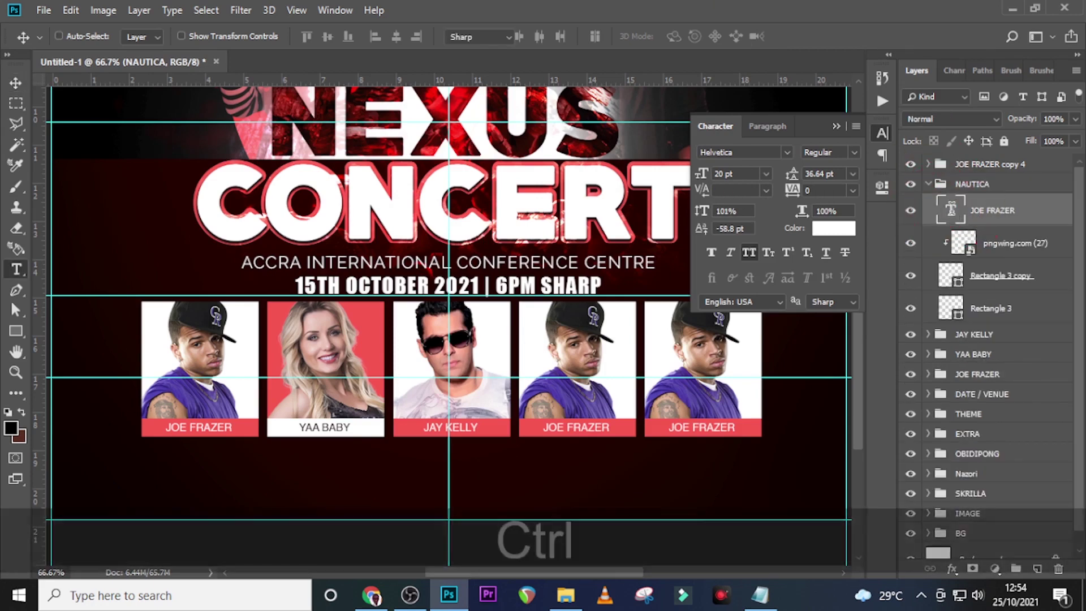
key("ctrl+v")
left_click(993, 210)
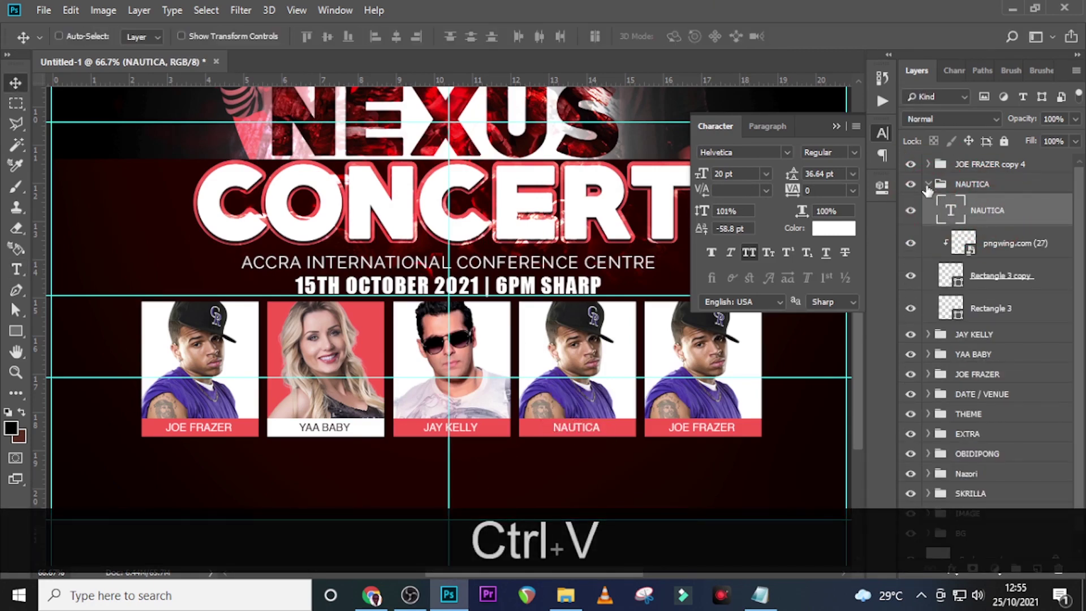
Replace the old photo with the beanie-wearing man (klipartz.com (3)), enlarged and clipped into the card
left_click(962, 243)
key("Delete")
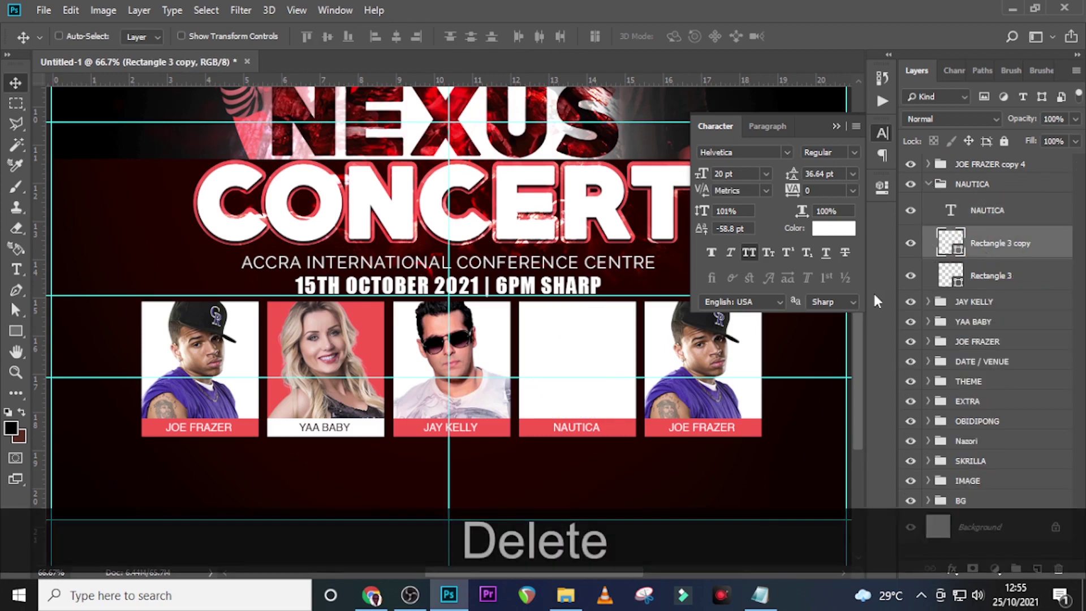
left_click(565, 595)
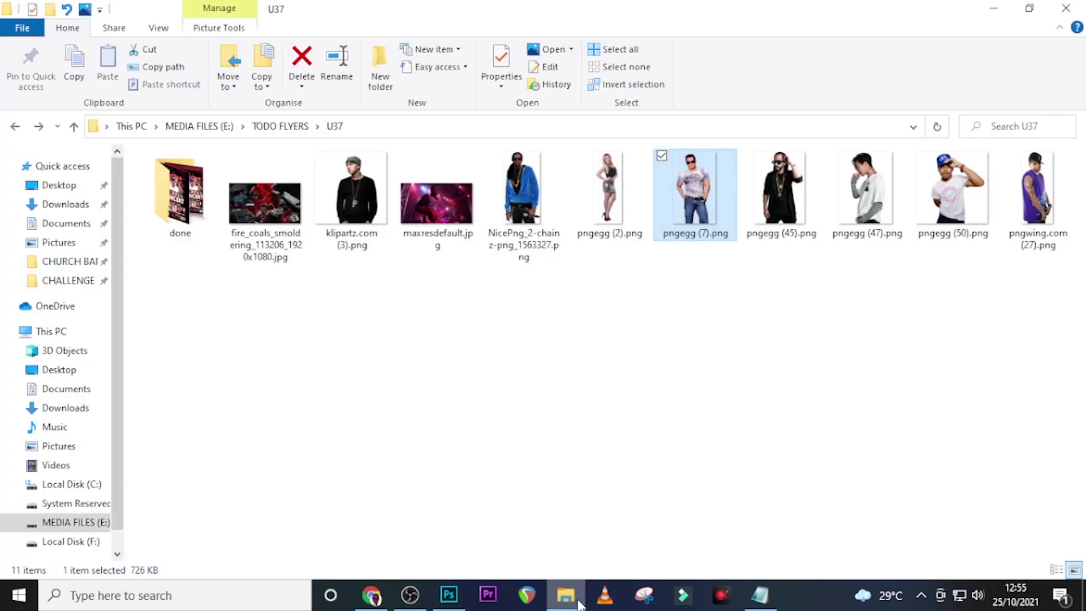
left_click_drag(365, 218, 526, 365)
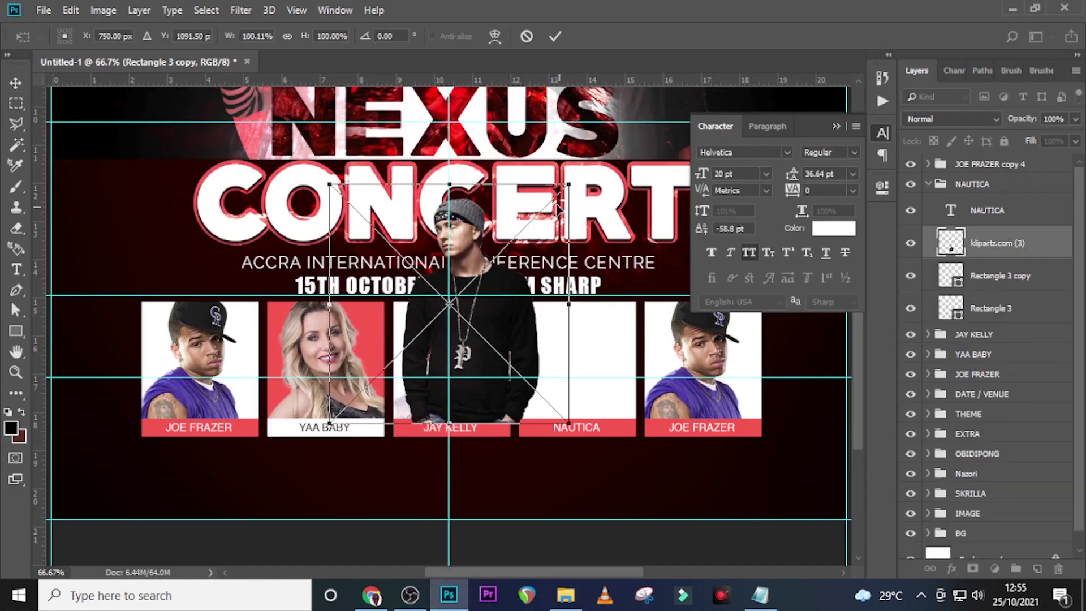
left_click_drag(564, 186, 599, 152)
left_click_drag(554, 216, 649, 343)
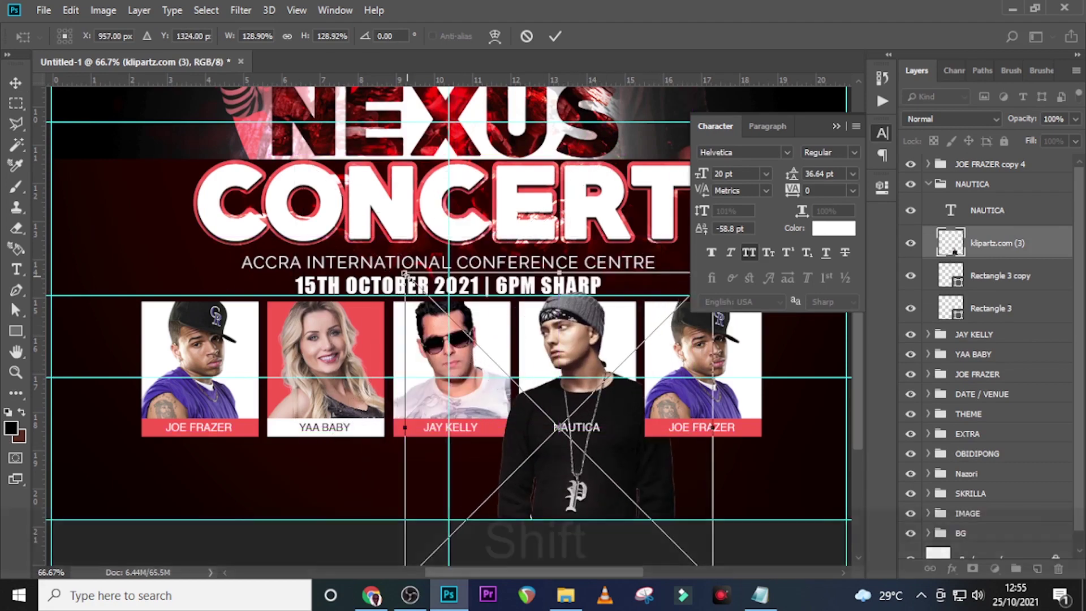
key("Return")
right_click(984, 243)
left_click(826, 335)
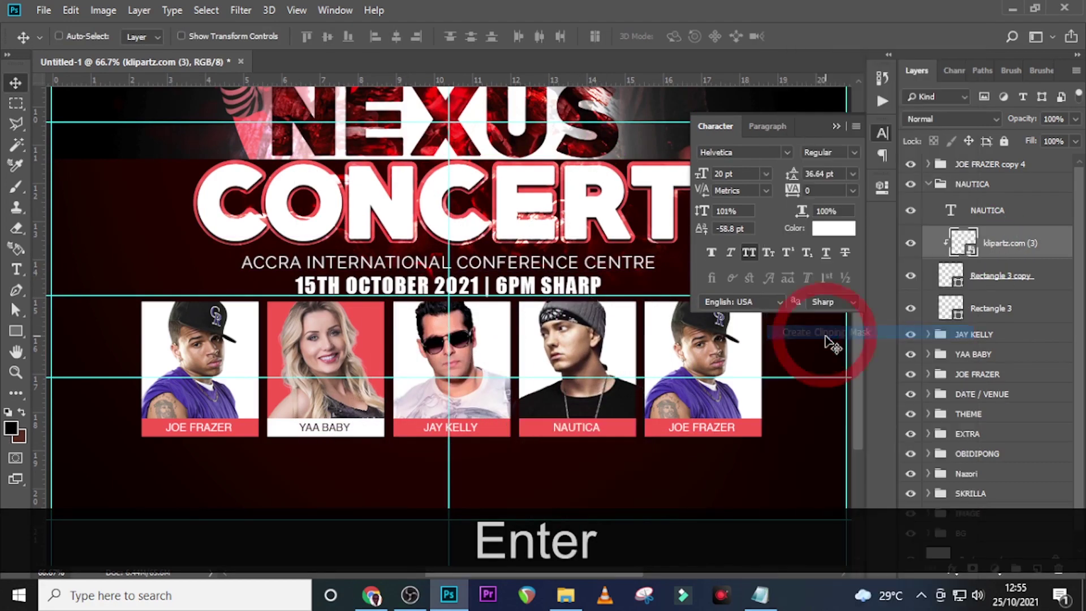
left_click(928, 184)
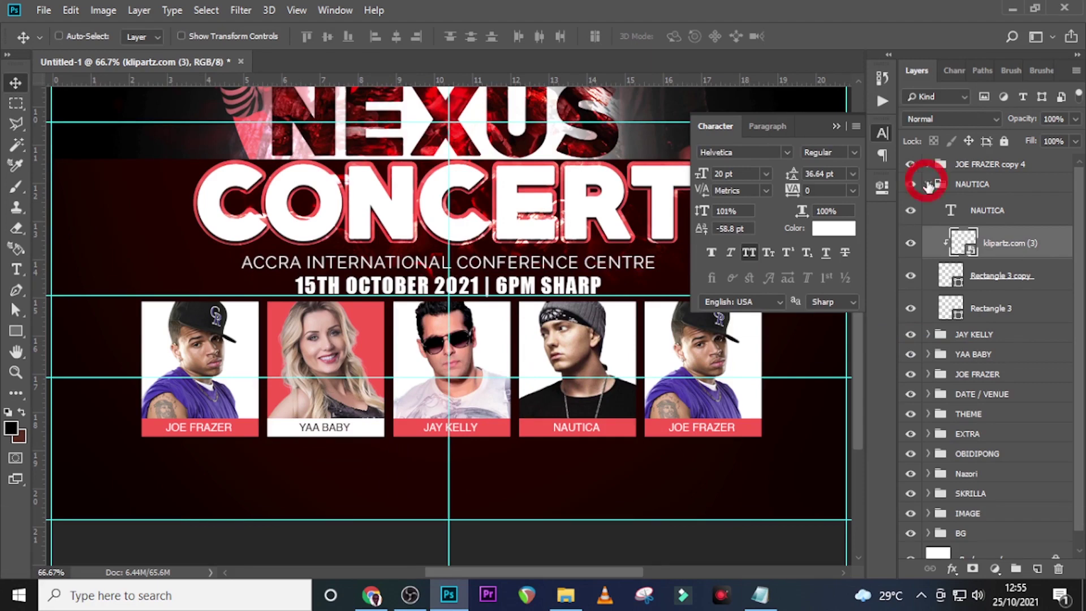
left_click(984, 169)
left_click(760, 595)
left_click_drag(500, 442, 393, 442)
key("ctrl+c")
left_click(783, 6)
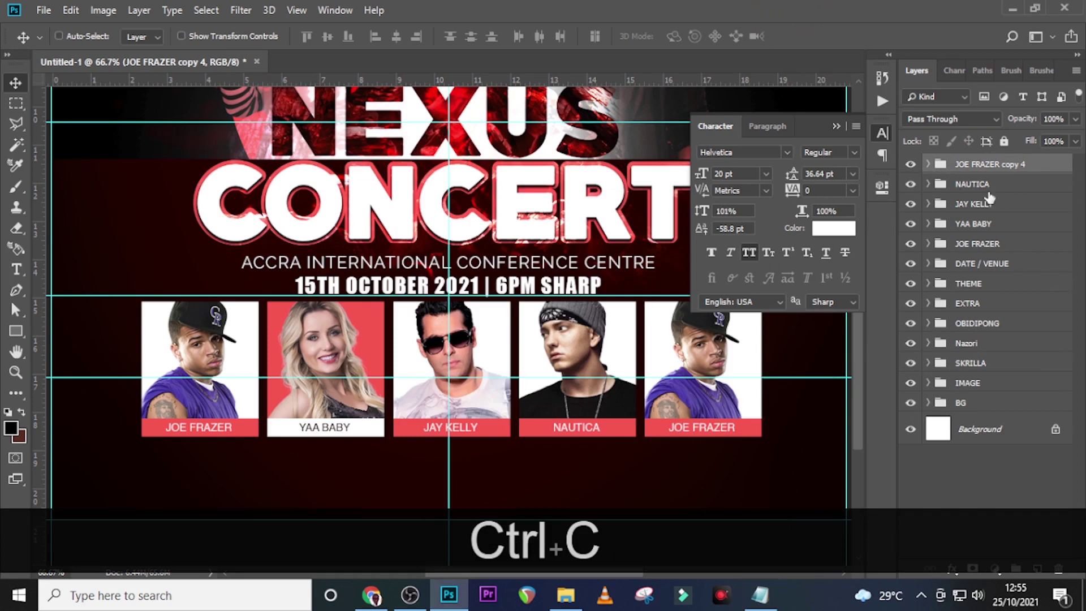
double_click(975, 164)
key("ctrl+v")
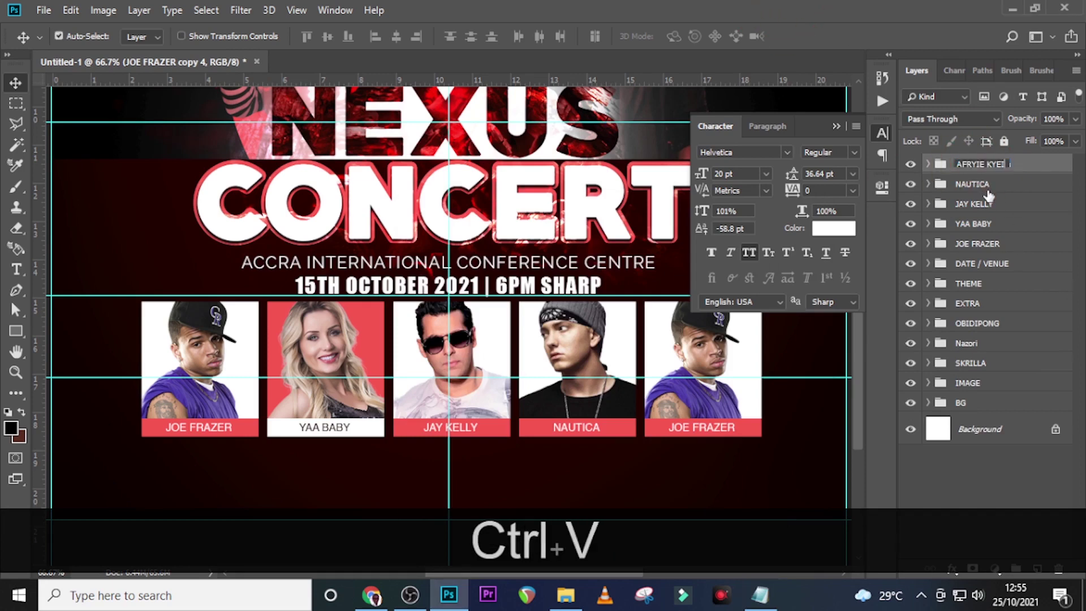
key("Return")
left_click(926, 165)
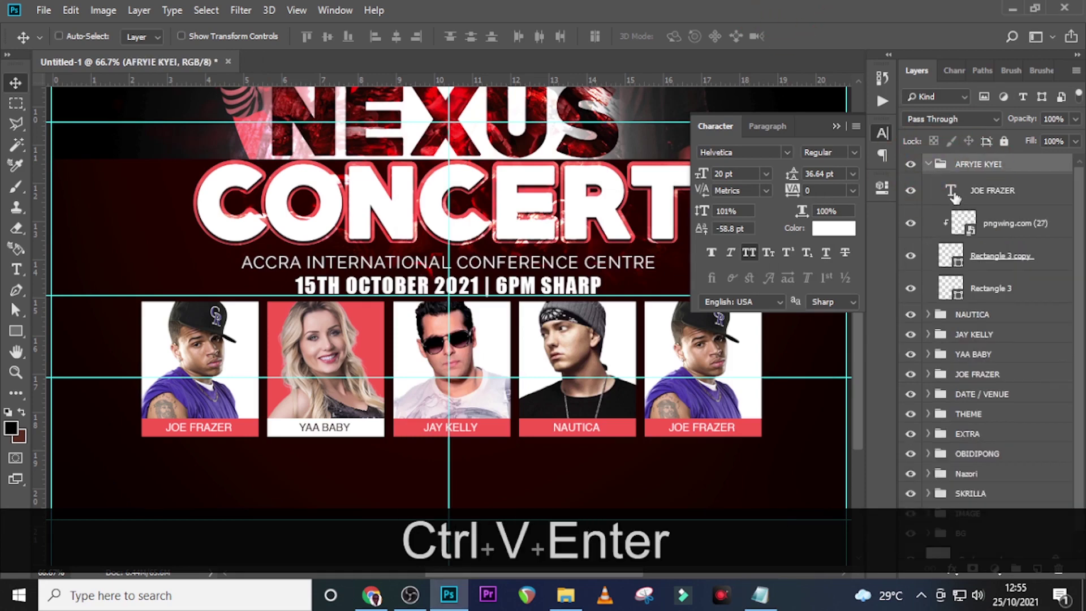
double_click(953, 190)
key("ctrl+v")
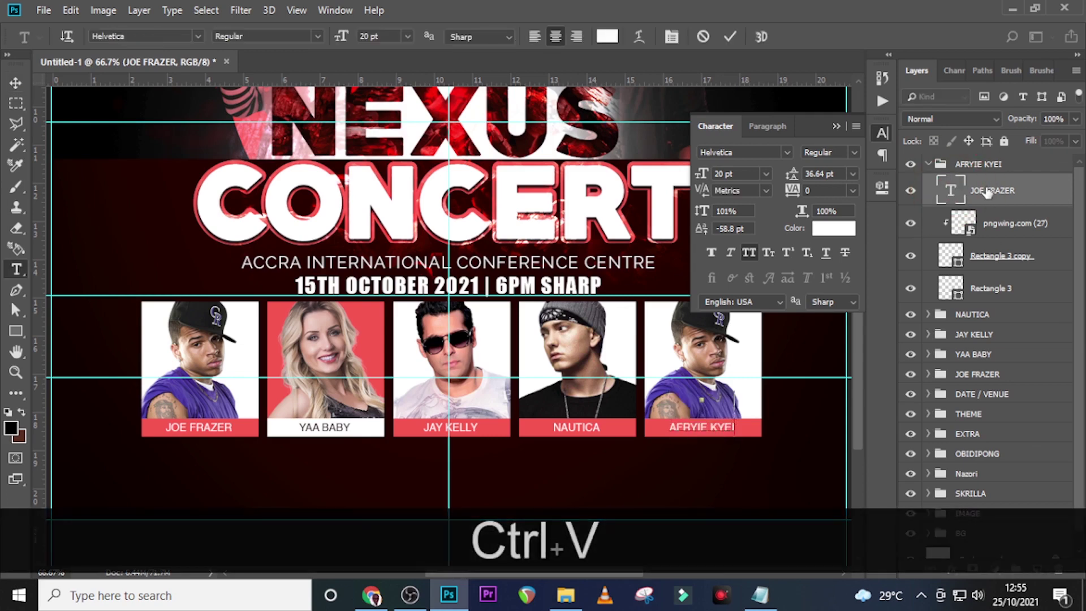
left_click(986, 192)
left_click(929, 166)
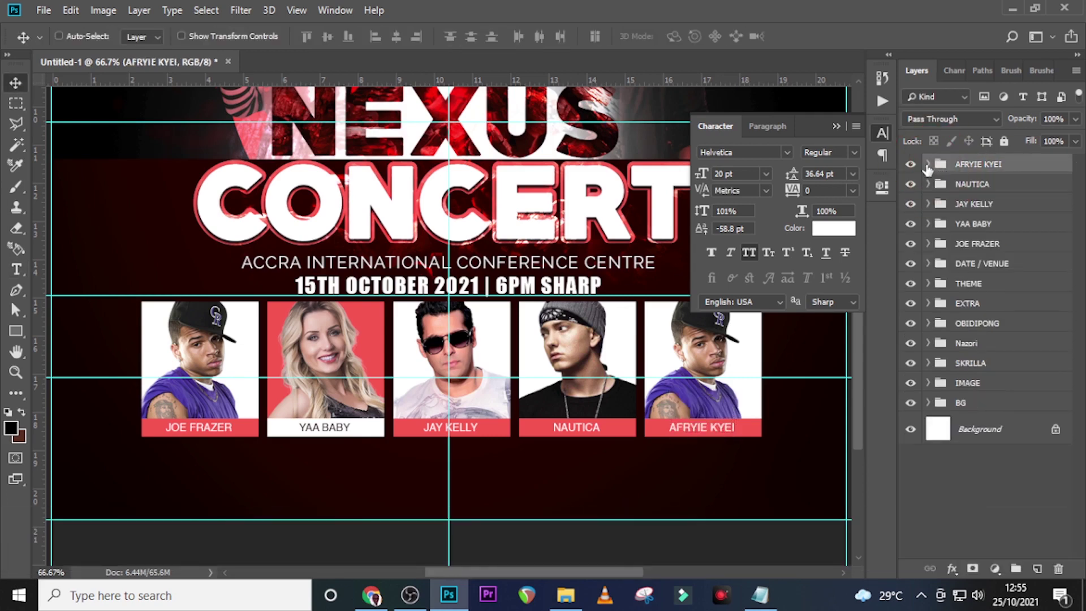
Replace the old photo with the NicePng man in sunglasses and gold chain, enlarged and clipped into the frame
left_click(927, 166)
left_click(991, 228)
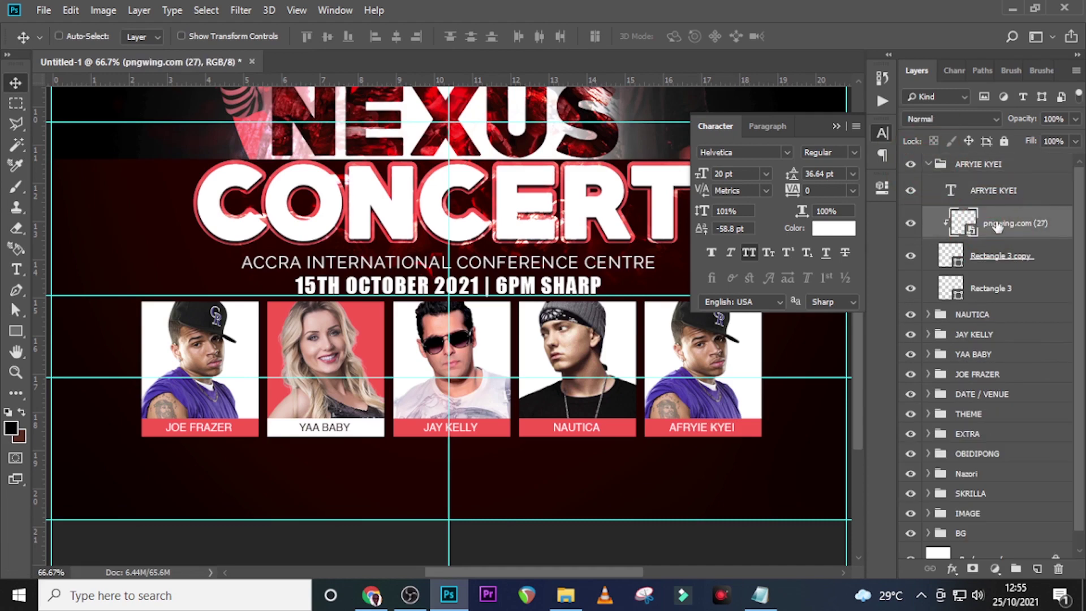
key("Delete")
left_click(565, 595)
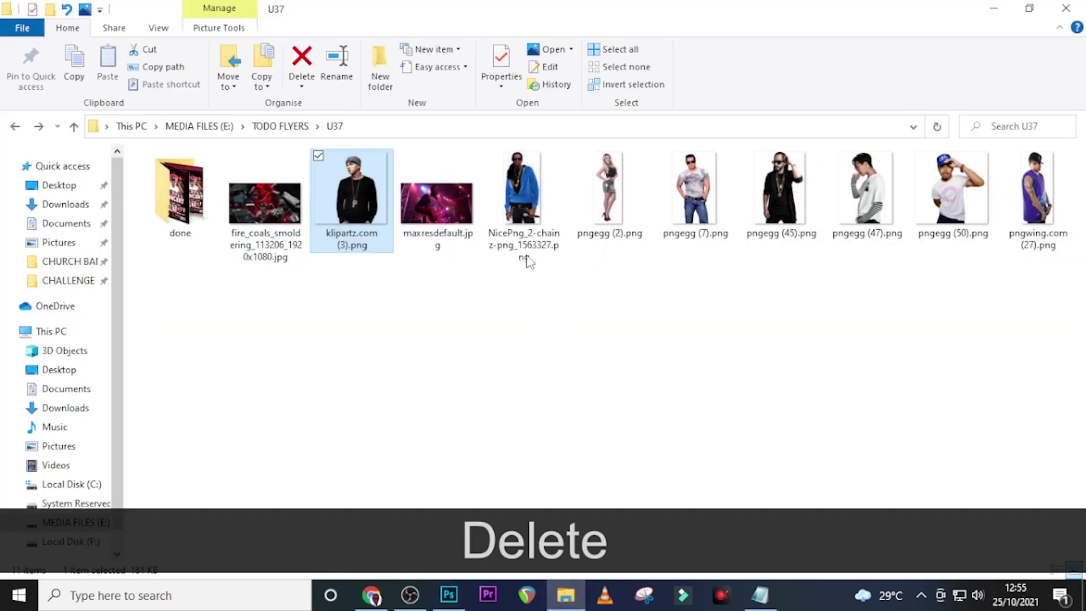
left_click_drag(526, 261, 569, 544)
left_click_drag(464, 249, 747, 473)
key("Return")
right_click(1003, 223)
left_click(857, 333)
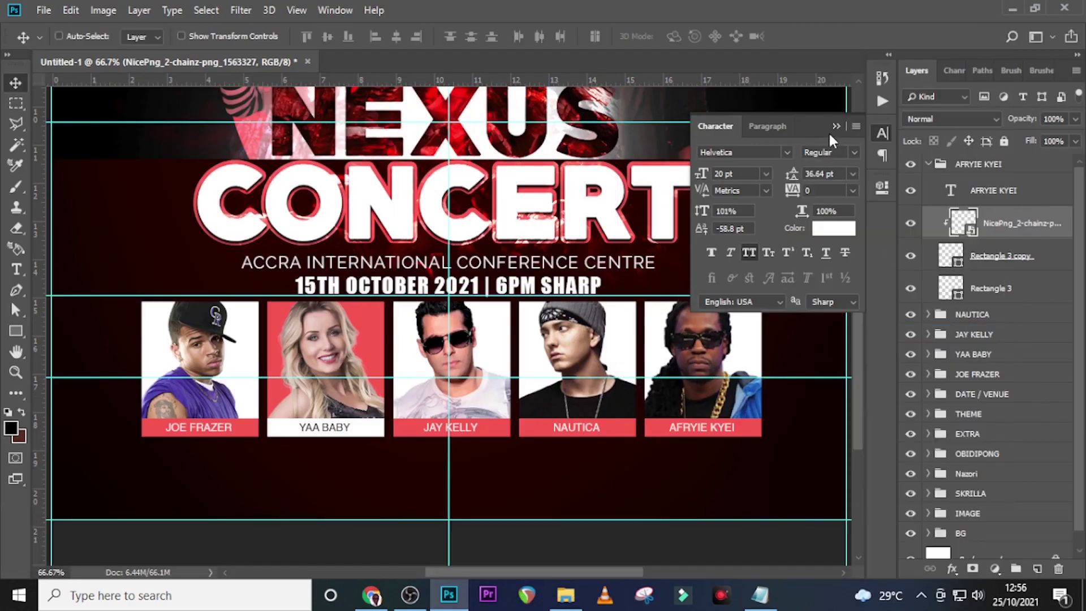
left_click(836, 125)
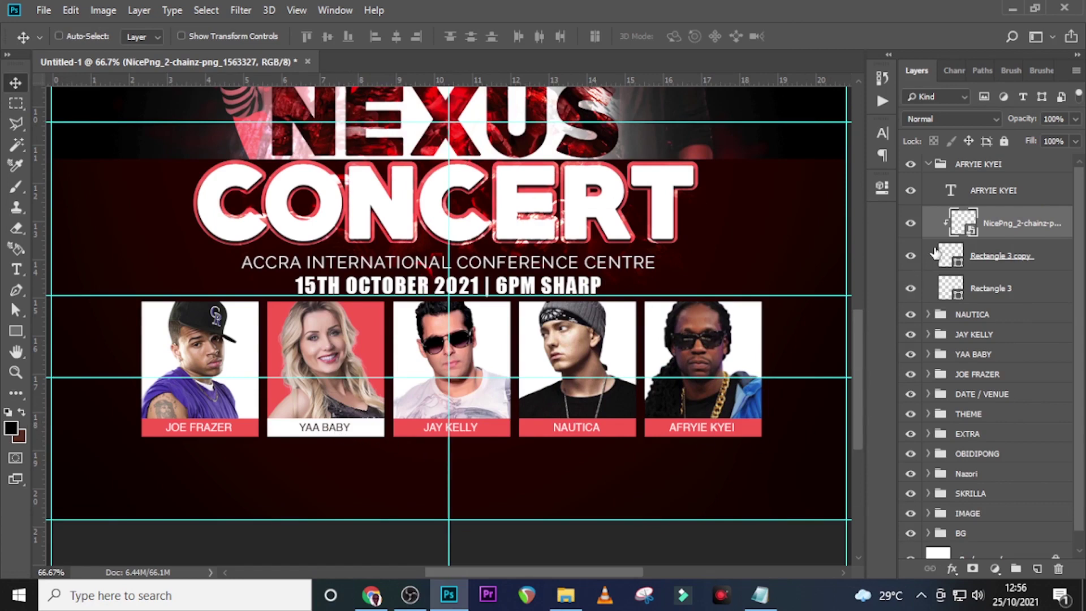
left_click(928, 164)
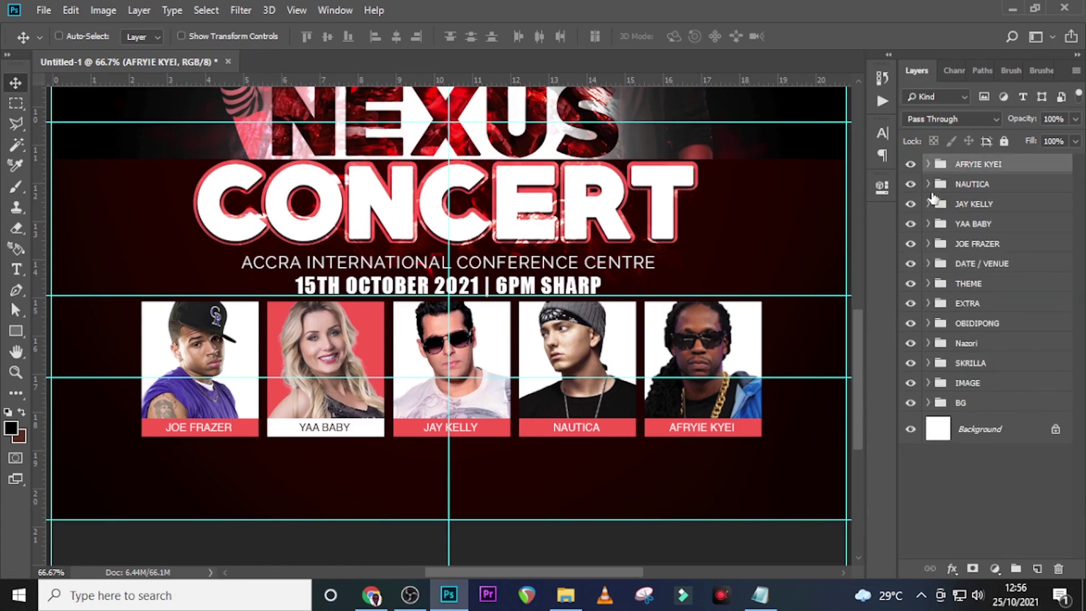
Make the NAUTICA name bar (Rectangle 3) white
left_click(929, 185)
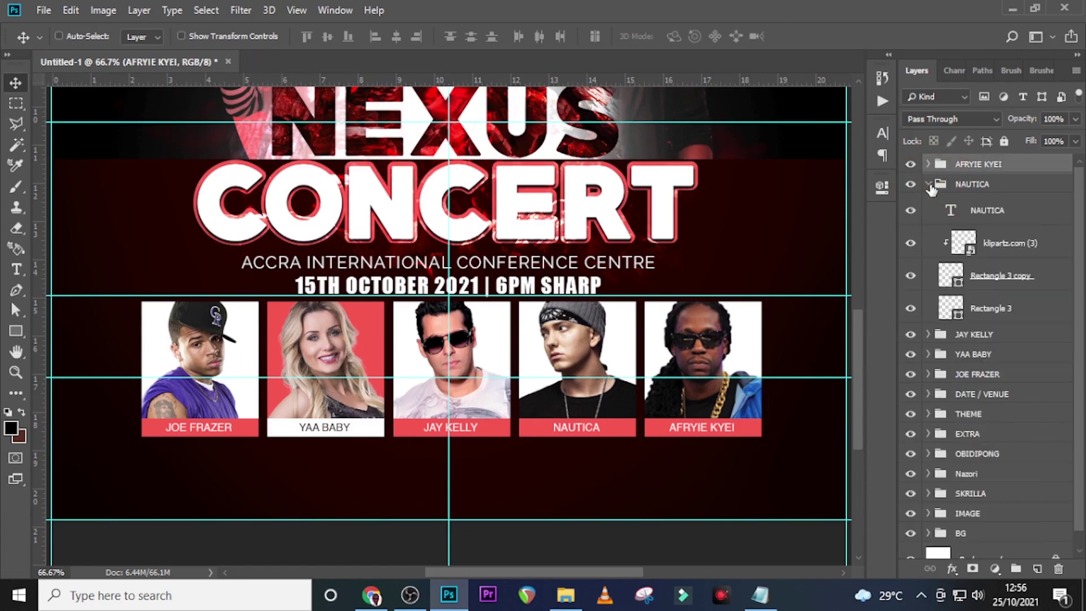
double_click(952, 308)
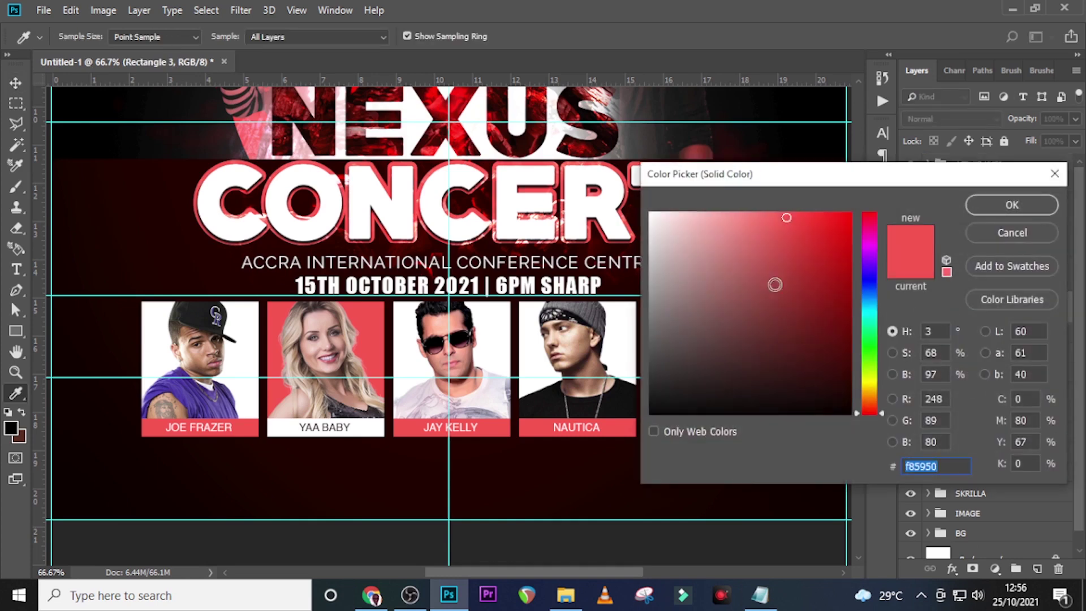
left_click_drag(658, 218, 648, 211)
left_click(1001, 206)
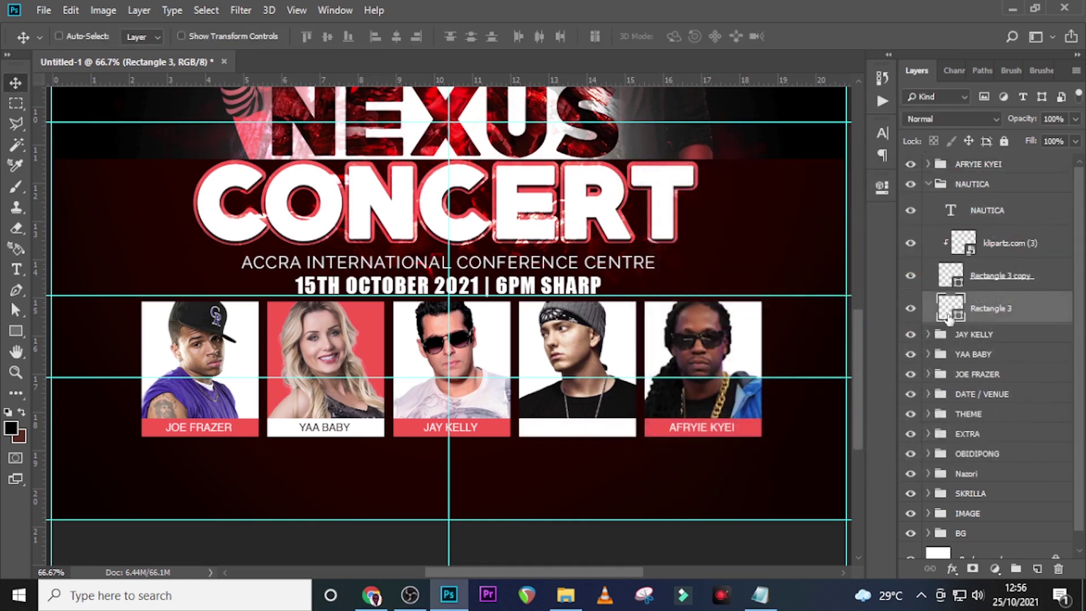
left_click(954, 276)
double_click(954, 276)
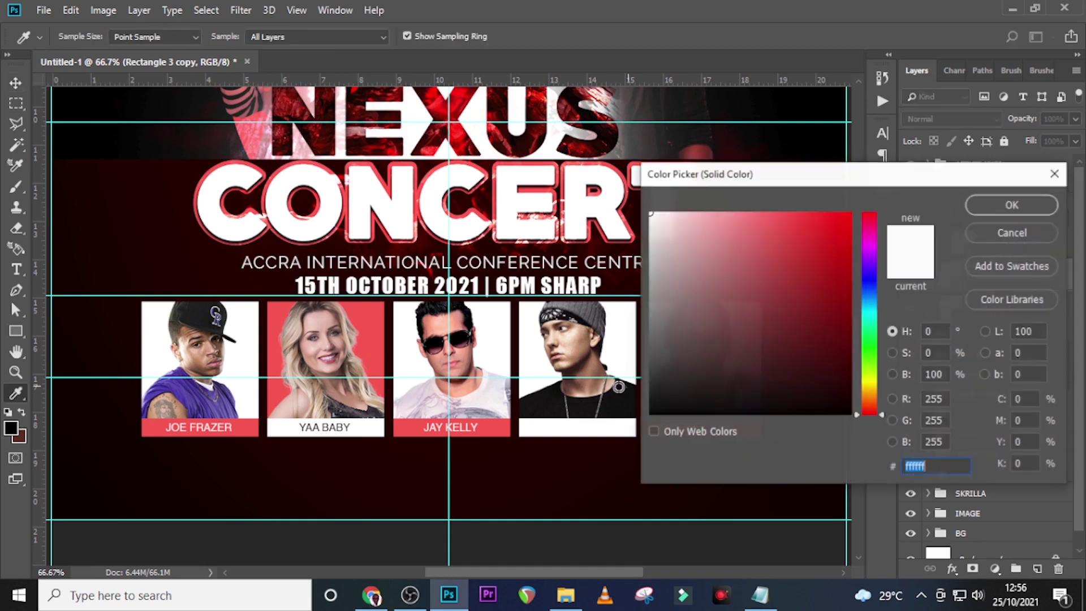
left_click(497, 425)
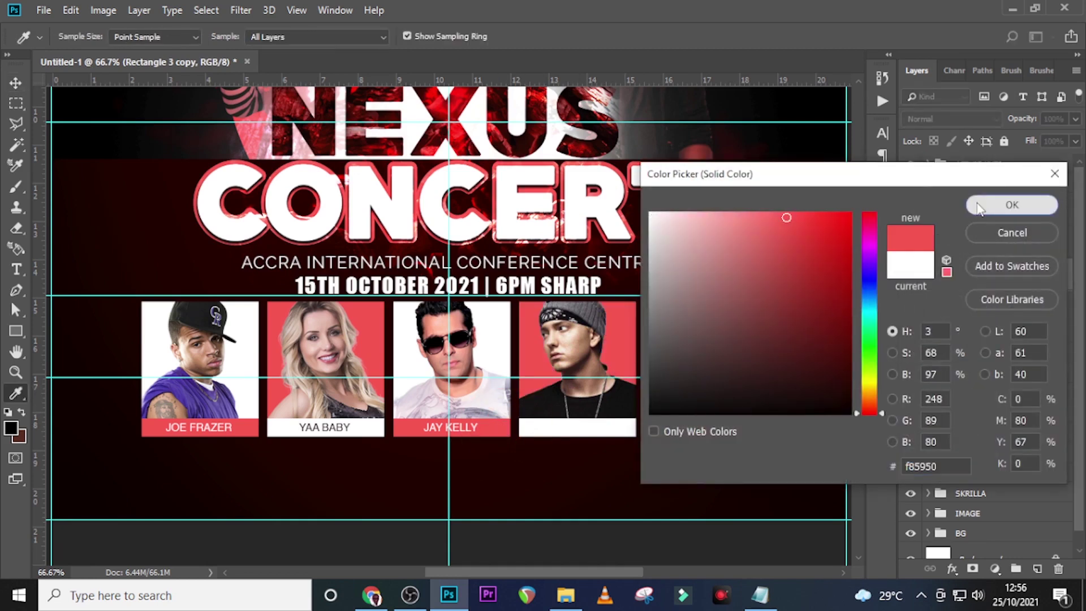
left_click(1011, 205)
Set the NAUTICA name text to the dark background colour in the Character panel
left_click(977, 211)
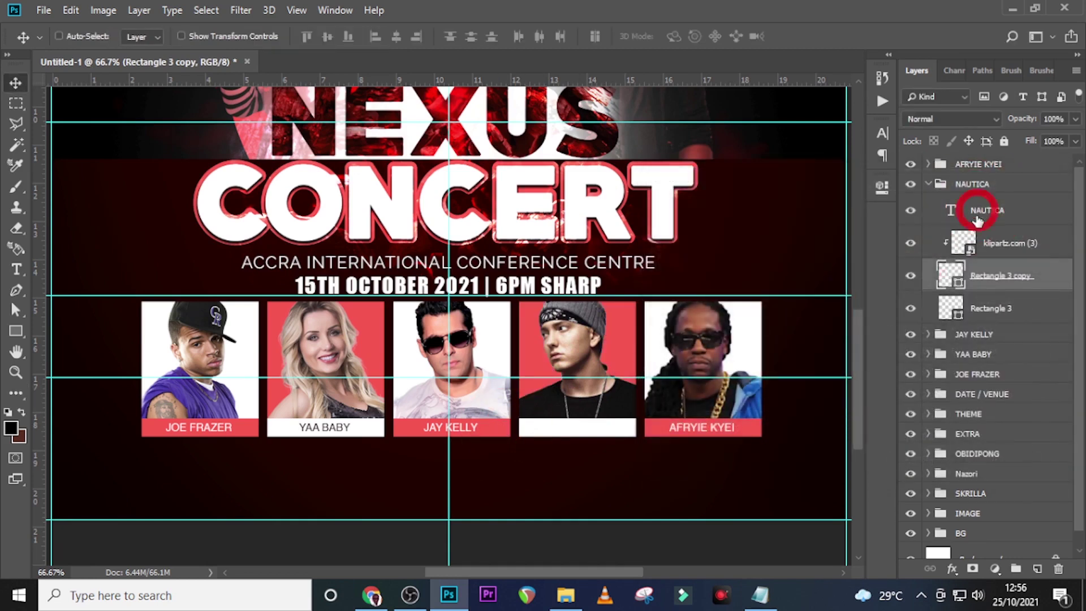
left_click(878, 128)
left_click(837, 230)
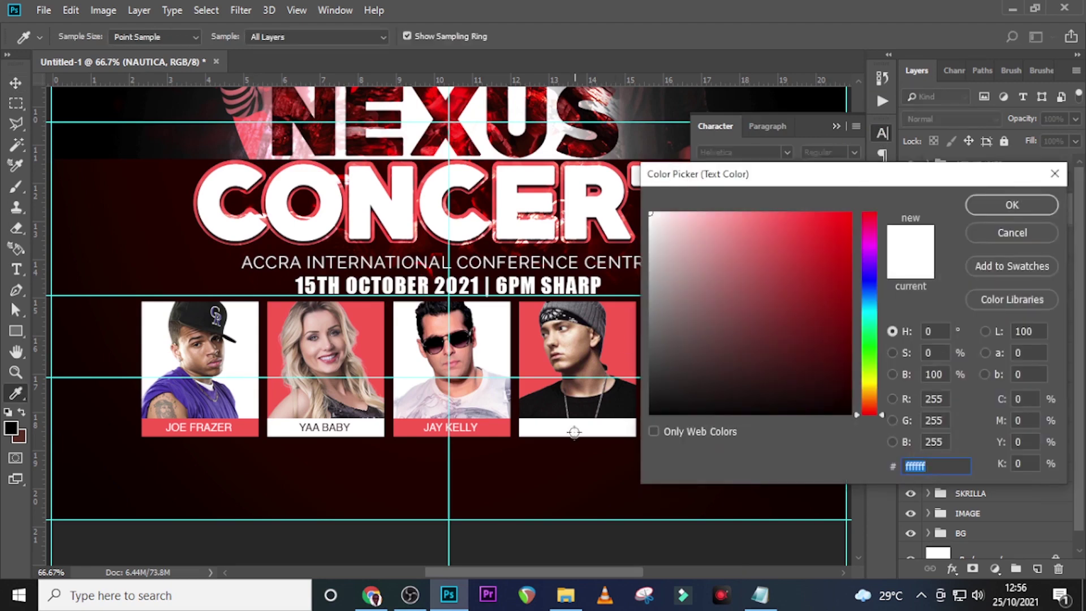
left_click(523, 479)
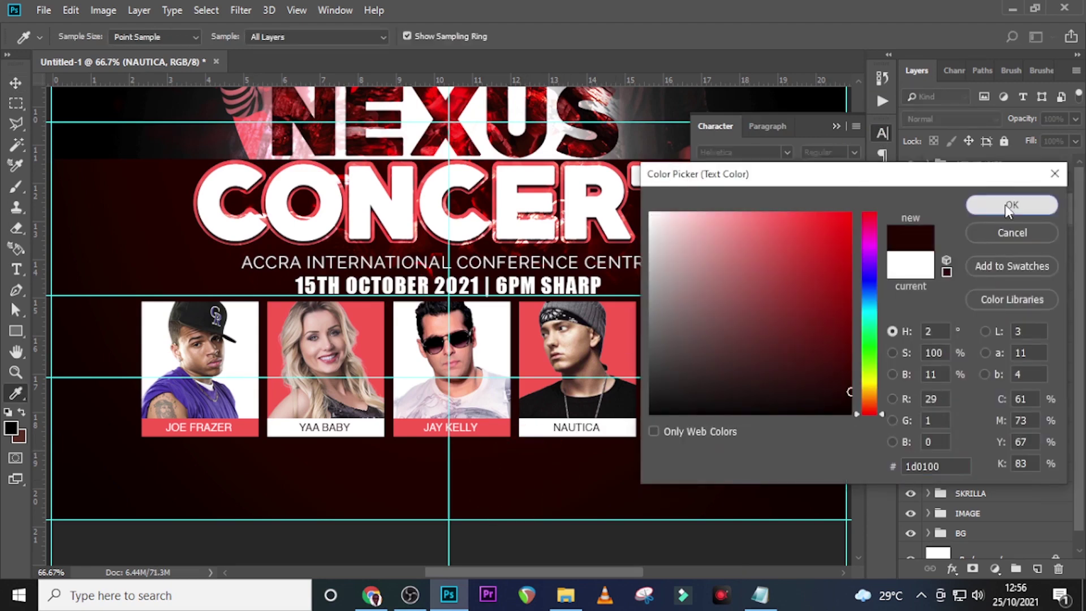
left_click(1012, 206)
left_click(831, 119)
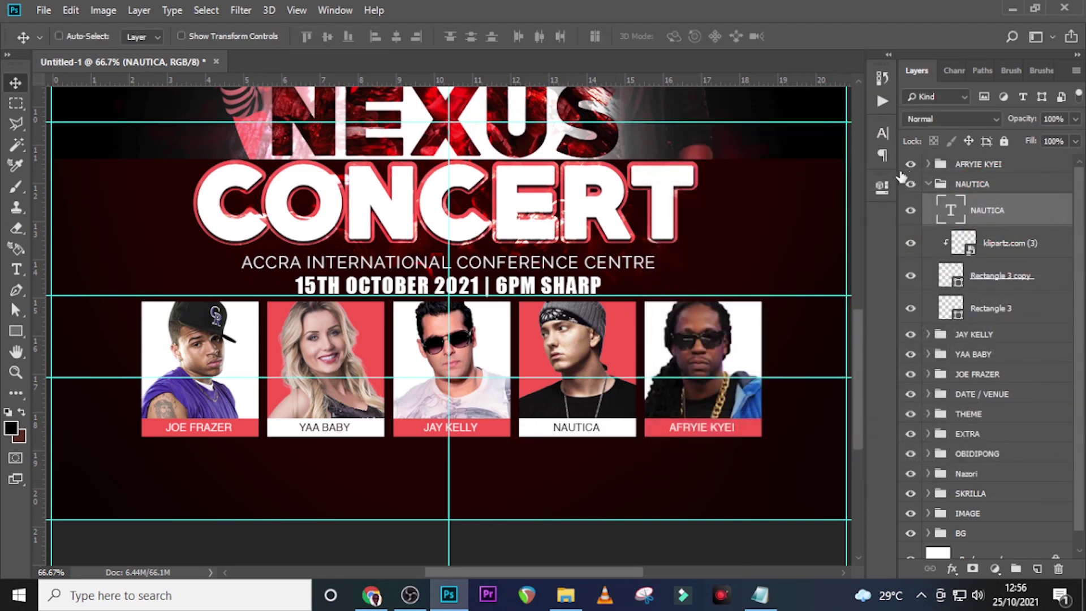
left_click(929, 185)
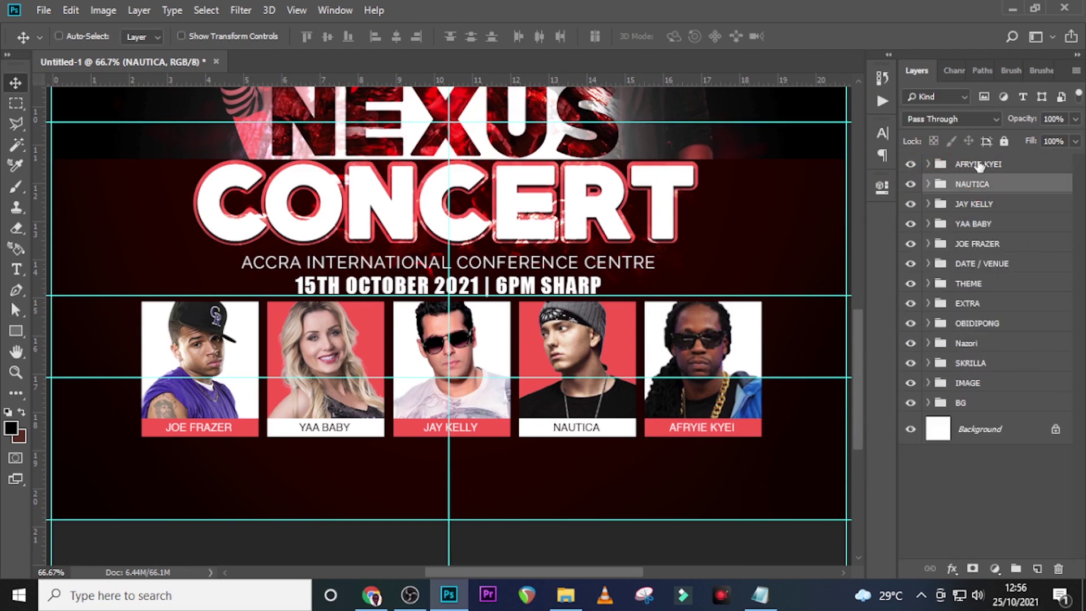
left_click(970, 164)
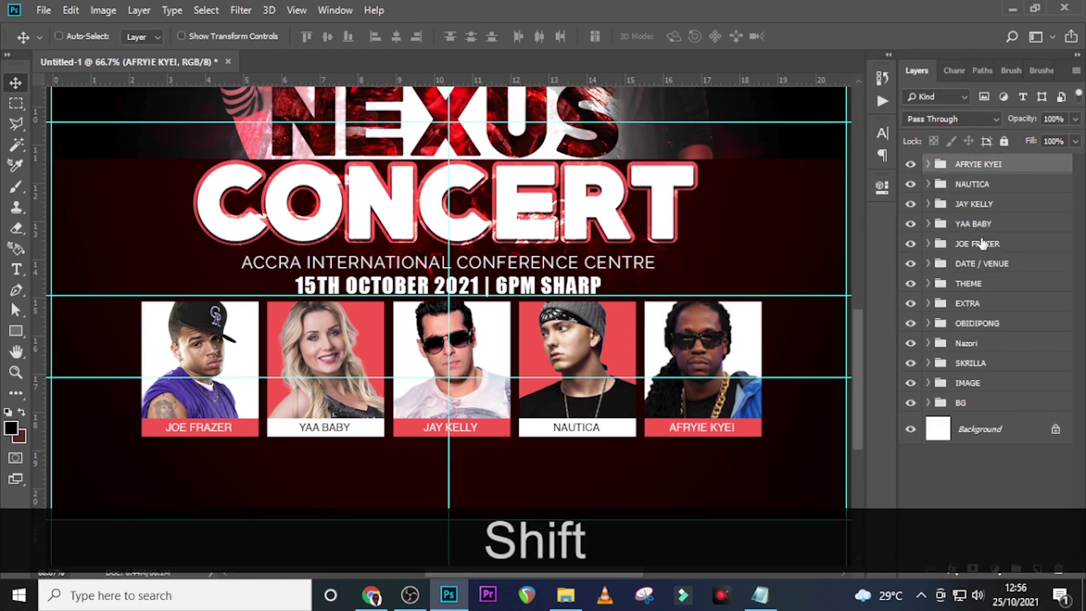
left_click(977, 243, "shift")
key("ctrl+shift+g")
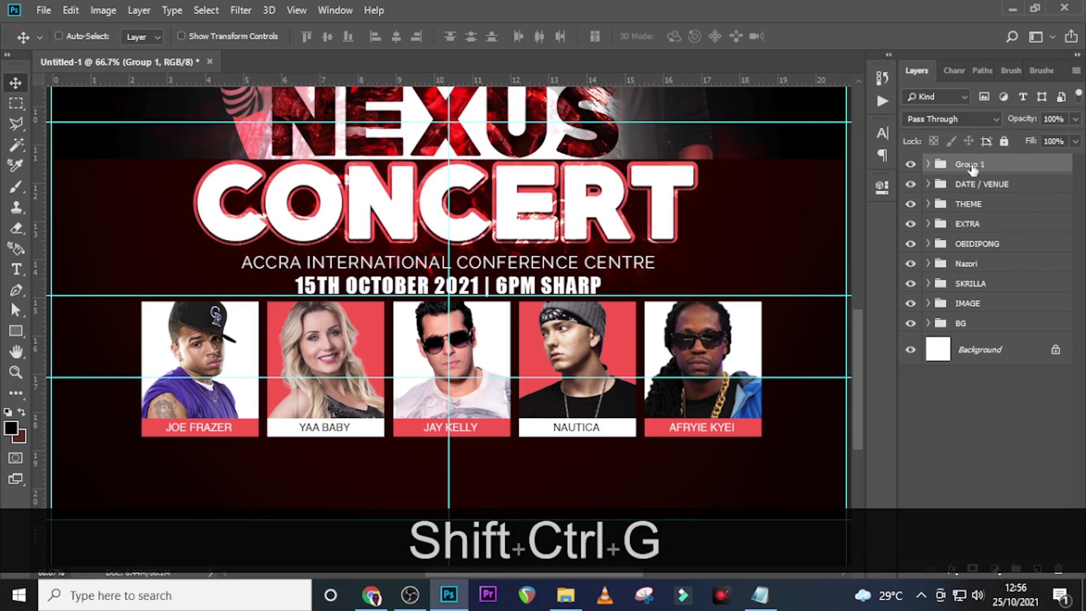
double_click(969, 164)
key("BackSpace")
key("Caps_Lock")
type("GUESTS AND NAMES")
key("Return")
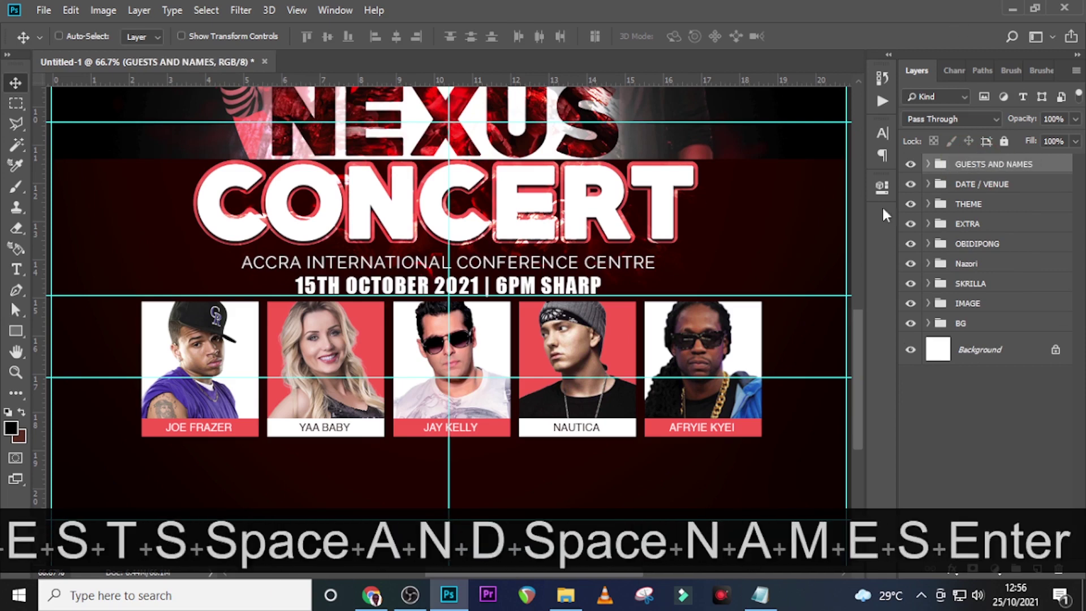
key("ctrl+0")
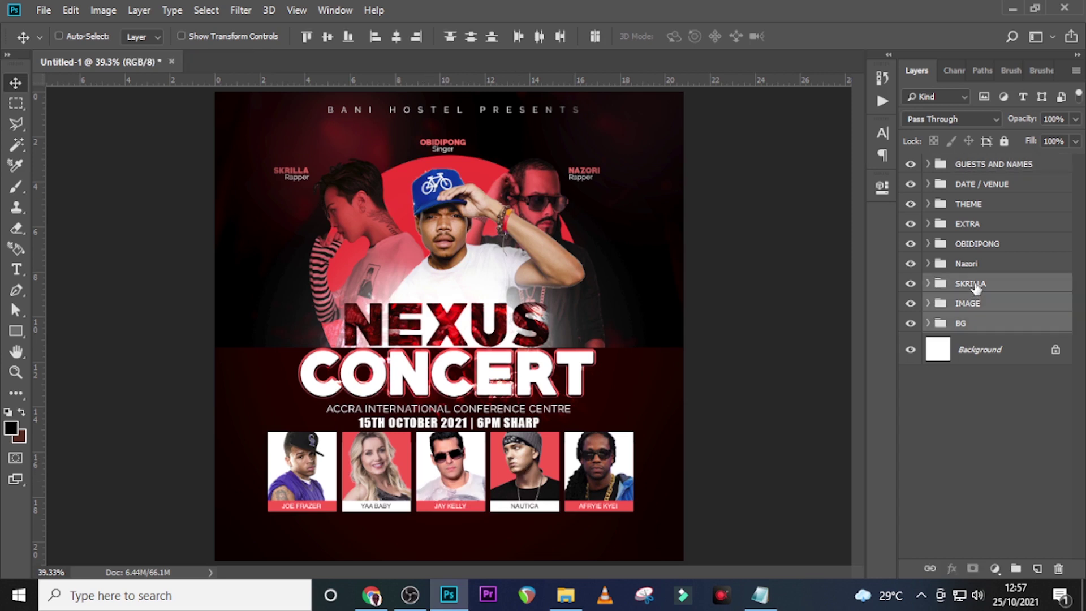
Group the SKRILLA, OBIDIPONG and Nazori performer groups into one renamed group
left_click(977, 286)
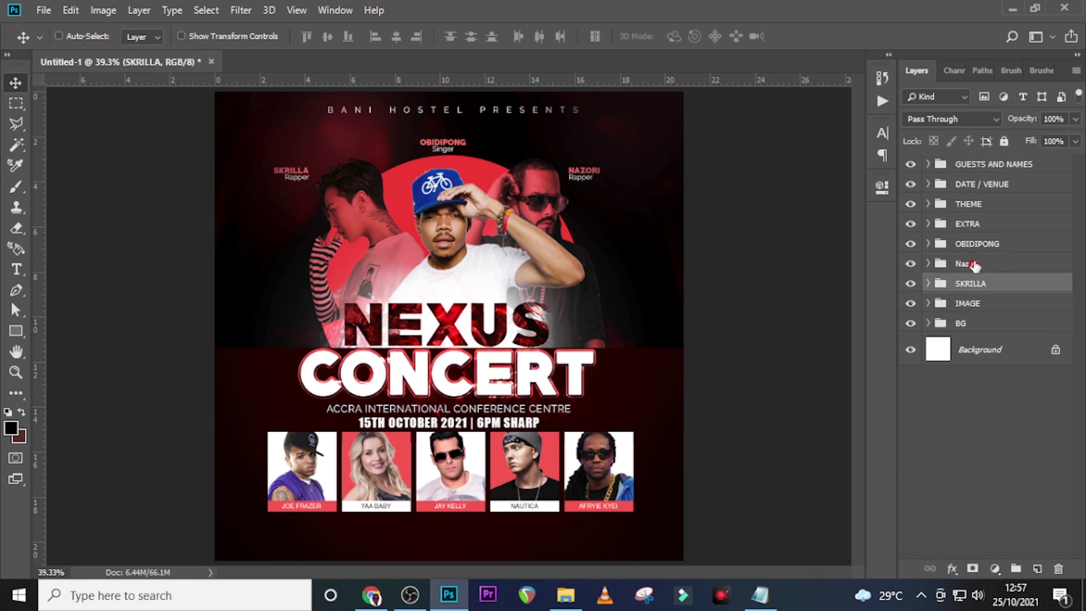
left_click(977, 243, "shift")
key("ctrl+g")
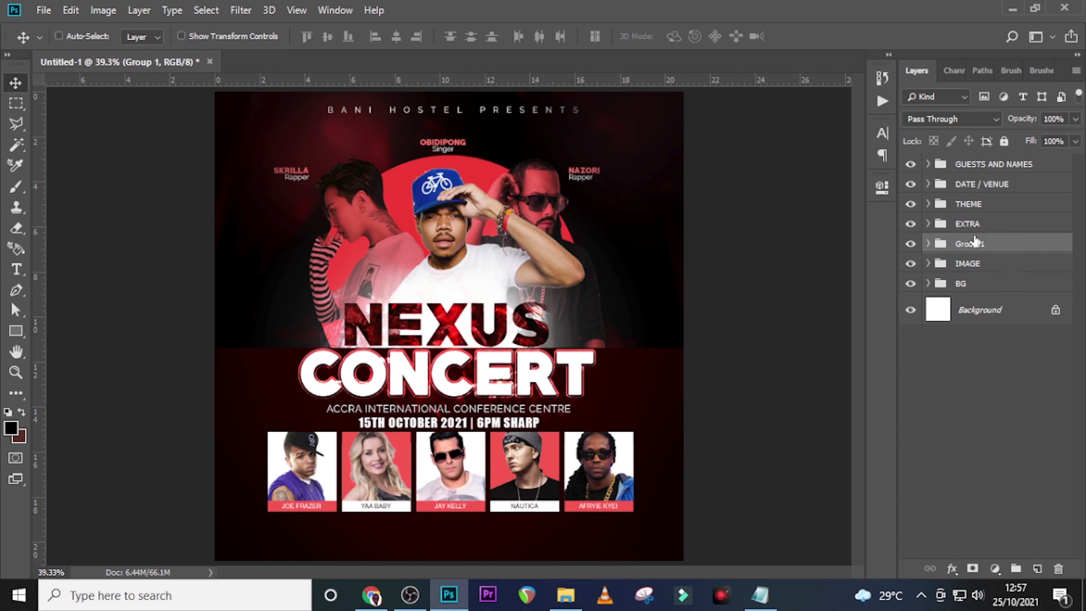
double_click(967, 245)
type("MAES")
left_click(1031, 328)
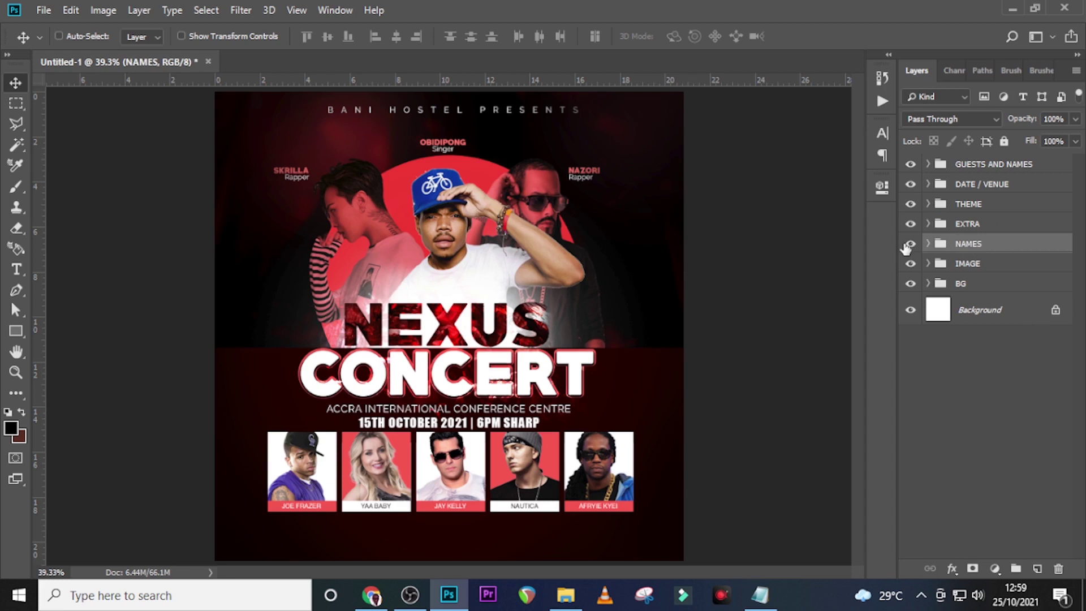
left_click(906, 245)
left_click(906, 246)
Nudge the IMAGE, THEME, DATE / VENUE and GUESTS AND NAMES groups slightly upward
left_click(964, 267)
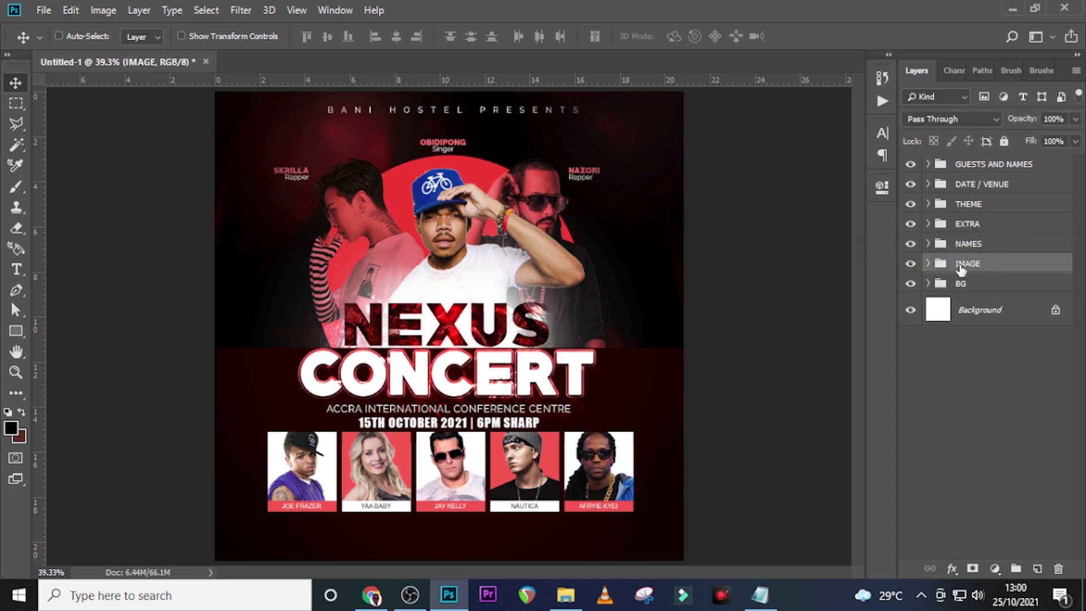
left_click(961, 206, "ctrl")
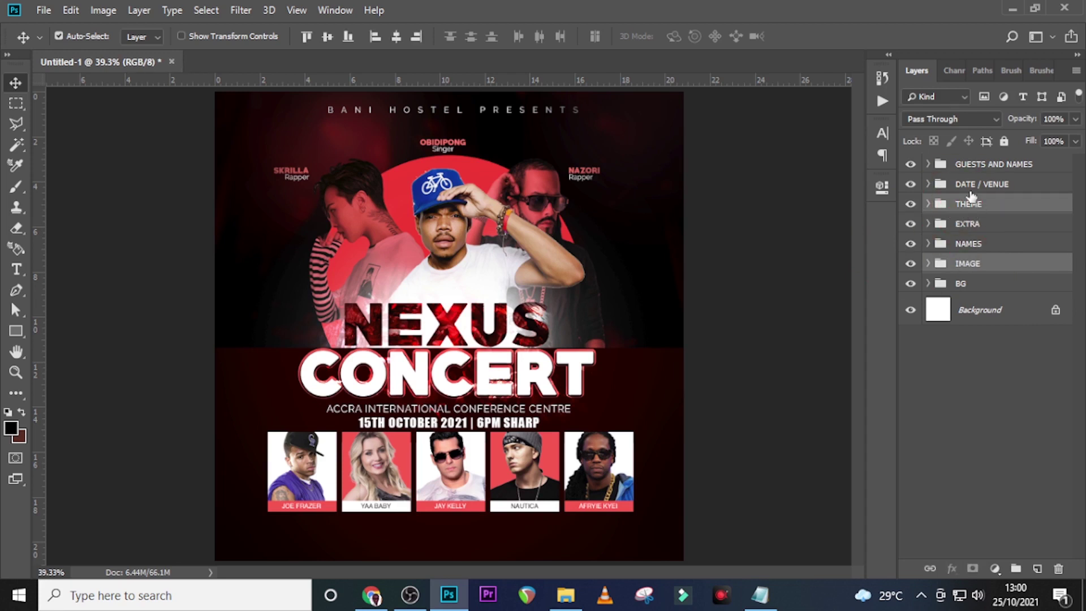
left_click(968, 182, "ctrl")
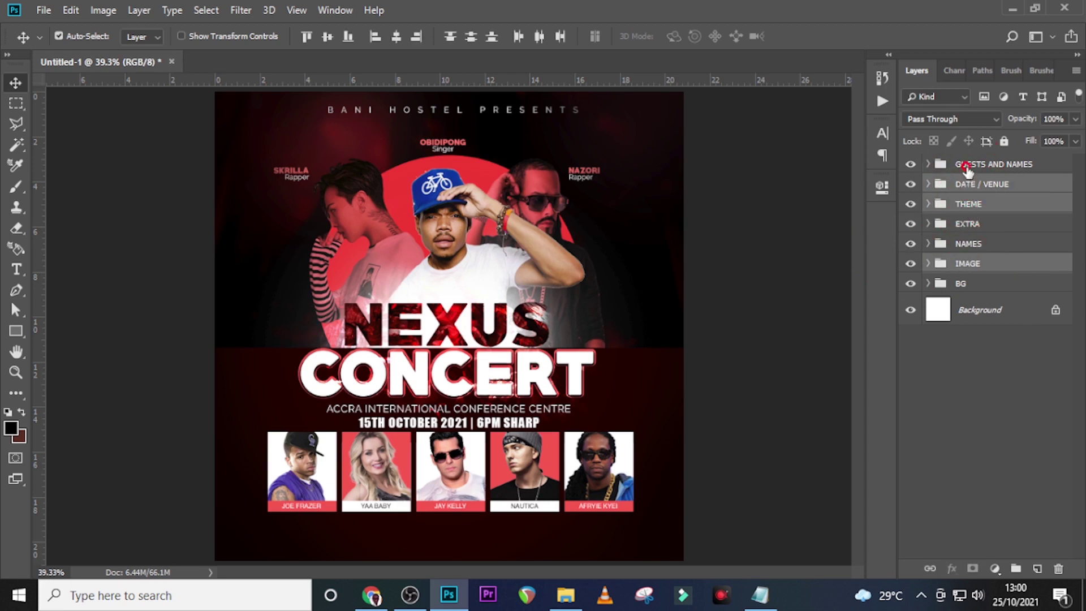
left_click(967, 166, "ctrl")
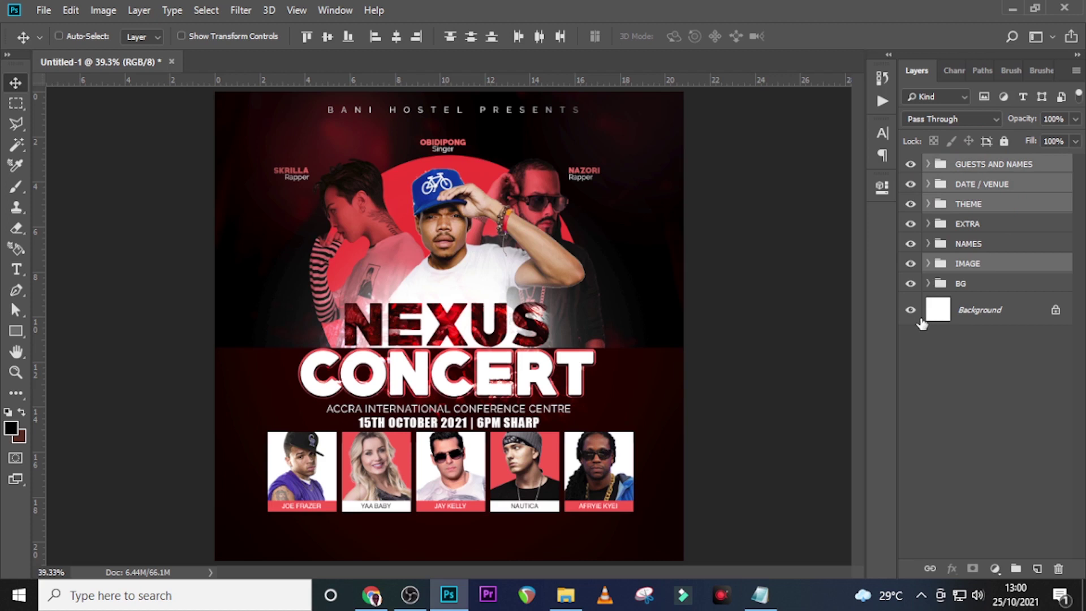
key("shift+Up")
key("shift+Up")
key("shift+Up")
key("shift+Up")
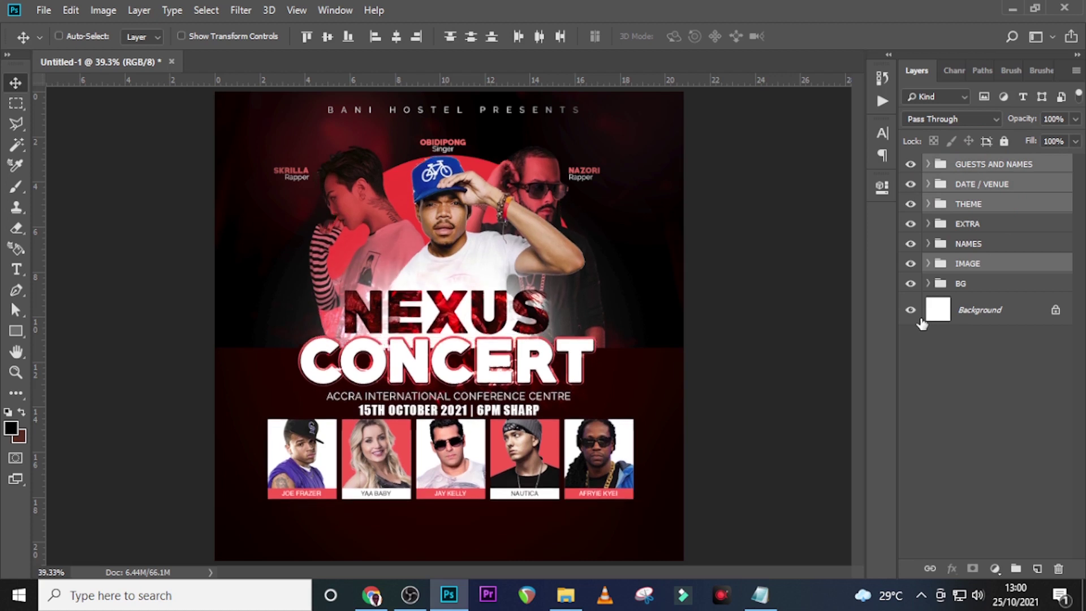
key("shift+Up")
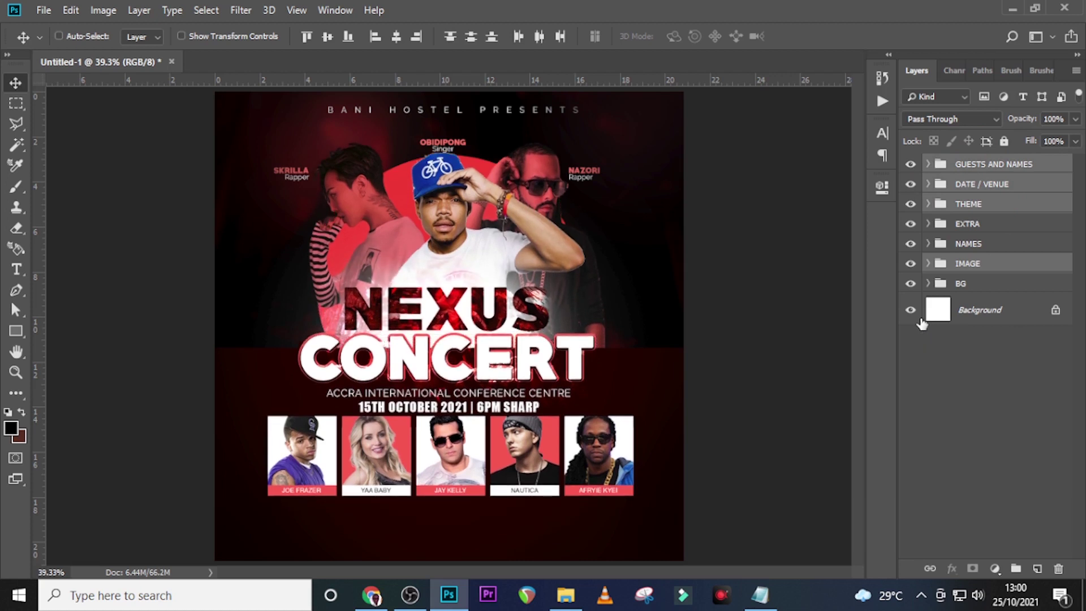
key("shift+Down")
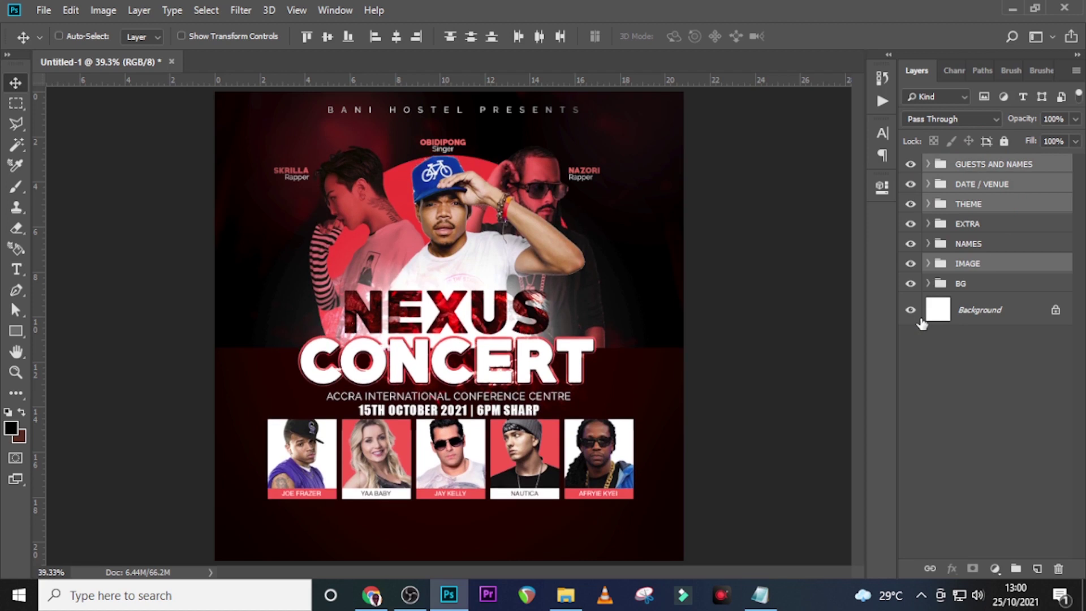
key("Up")
key("Up")
key("Up")
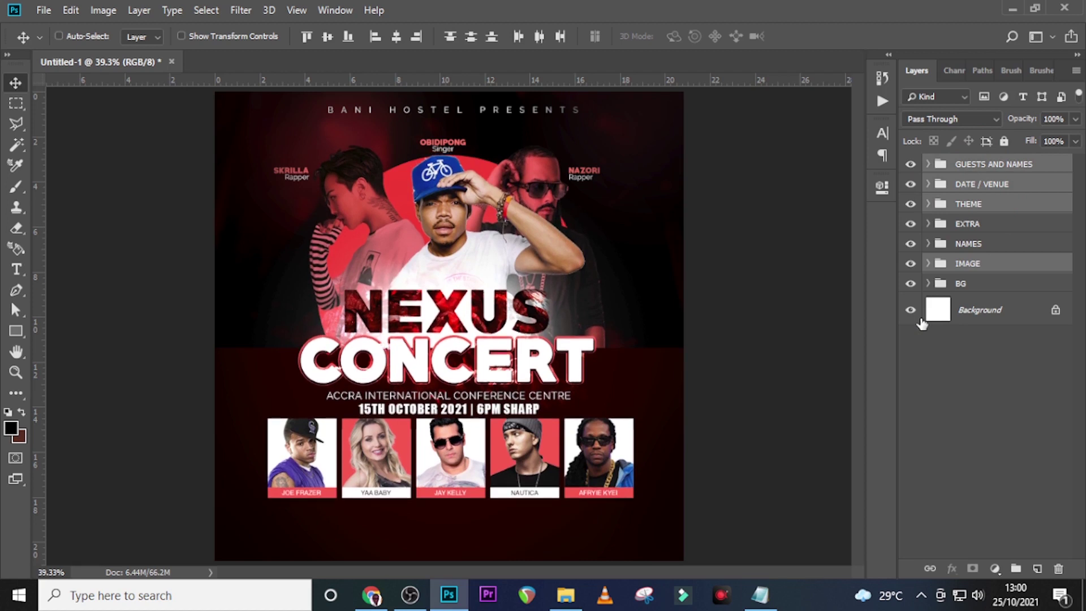
Make the artist NAMES group visible again
left_click(966, 257)
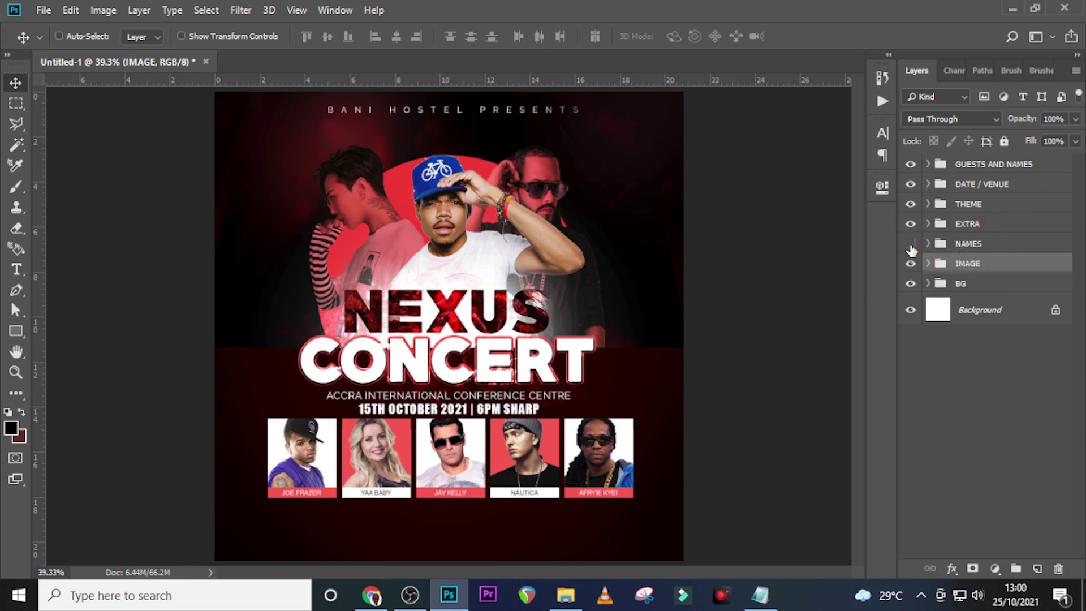
left_click(911, 248)
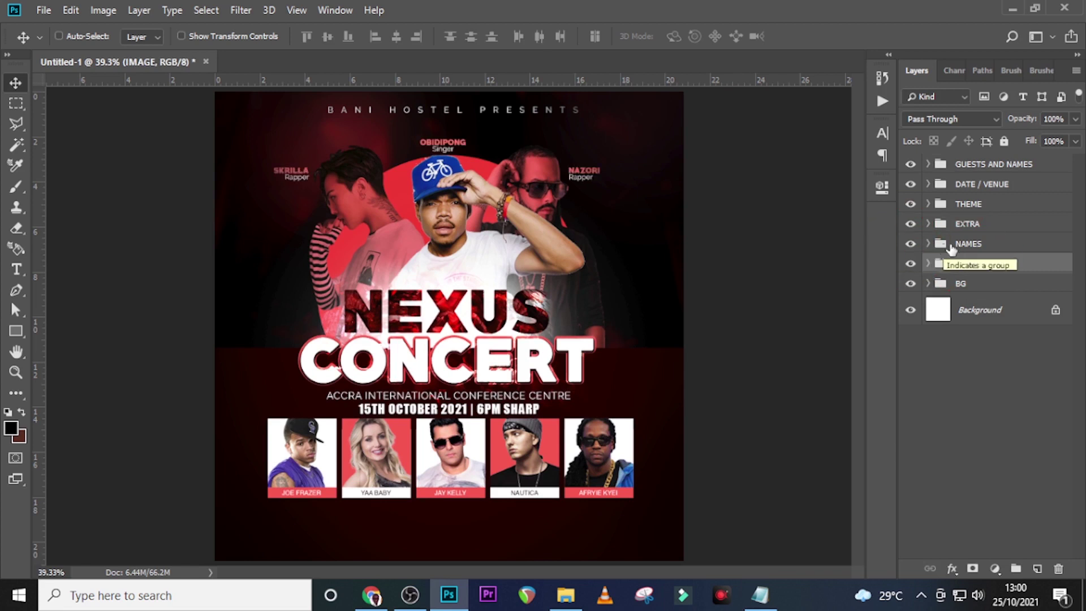
left_click(961, 249)
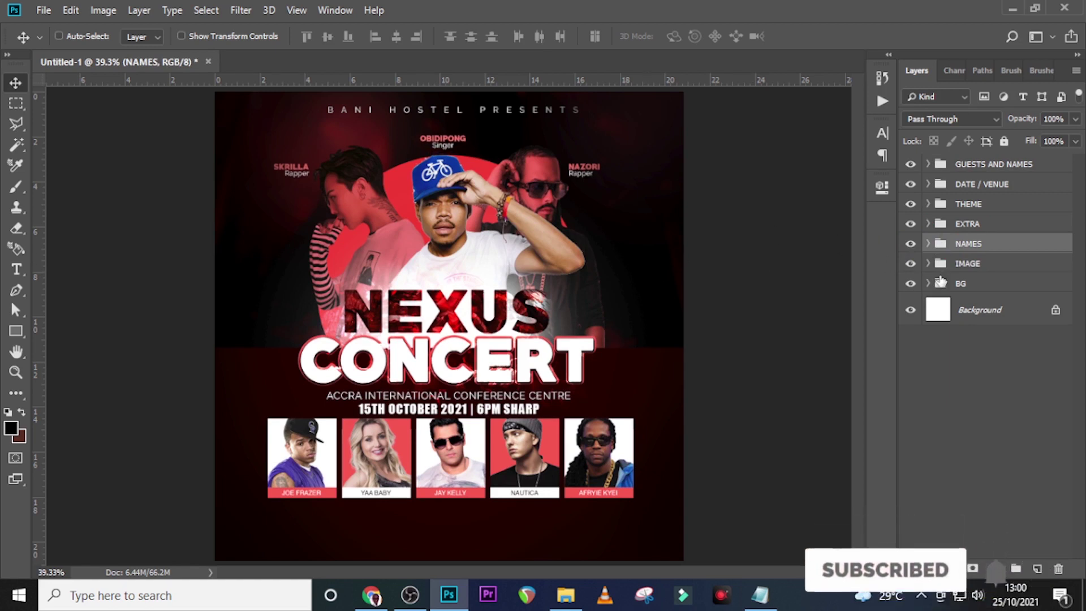
Nudge the dark red Rectangle 2 band in EXTRA up so it starts higher
left_click(928, 224)
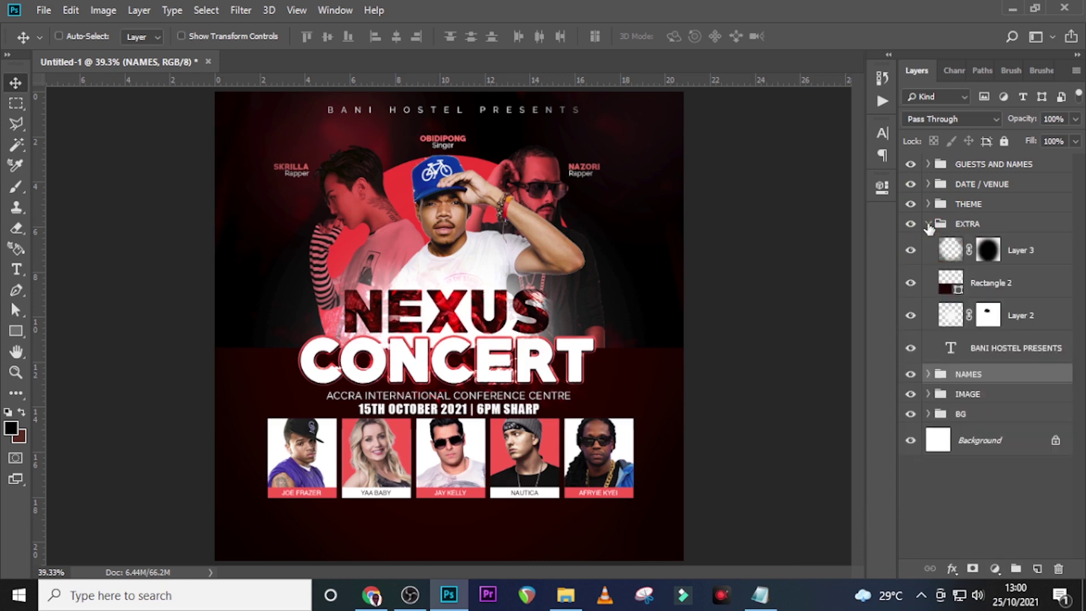
left_click(972, 288)
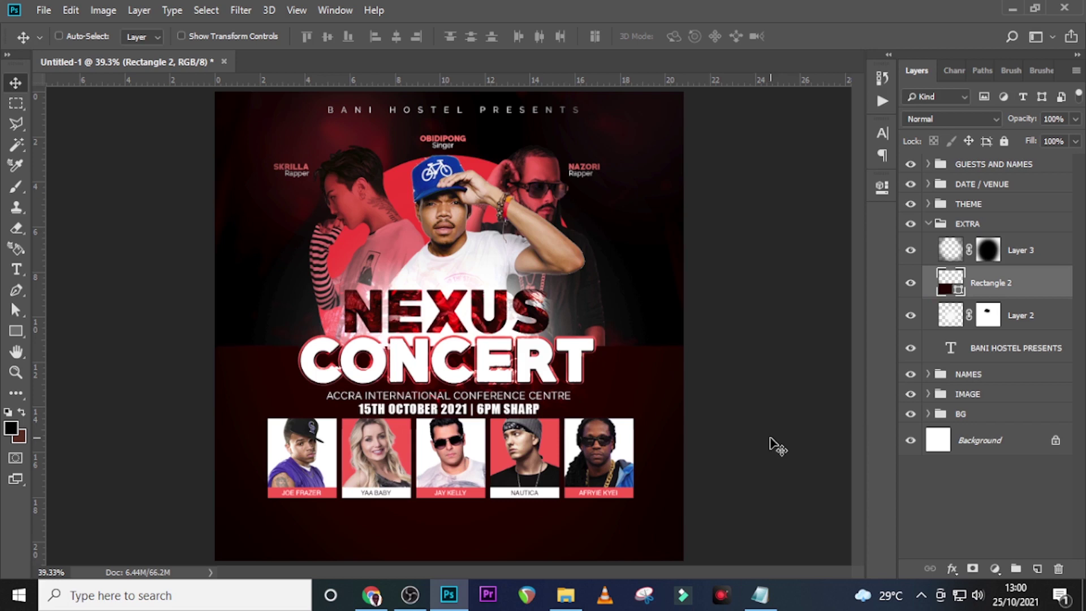
key("Up")
key("Up")
key("Up")
key("Up")
key("Up")
key("Up")
key("Up")
key("Up")
key("Up")
key("Up")
key("Up")
key("Up")
key("Up")
key("Up")
key("Up")
key("Up")
key("Up")
key("Up")
key("Up")
key("Up")
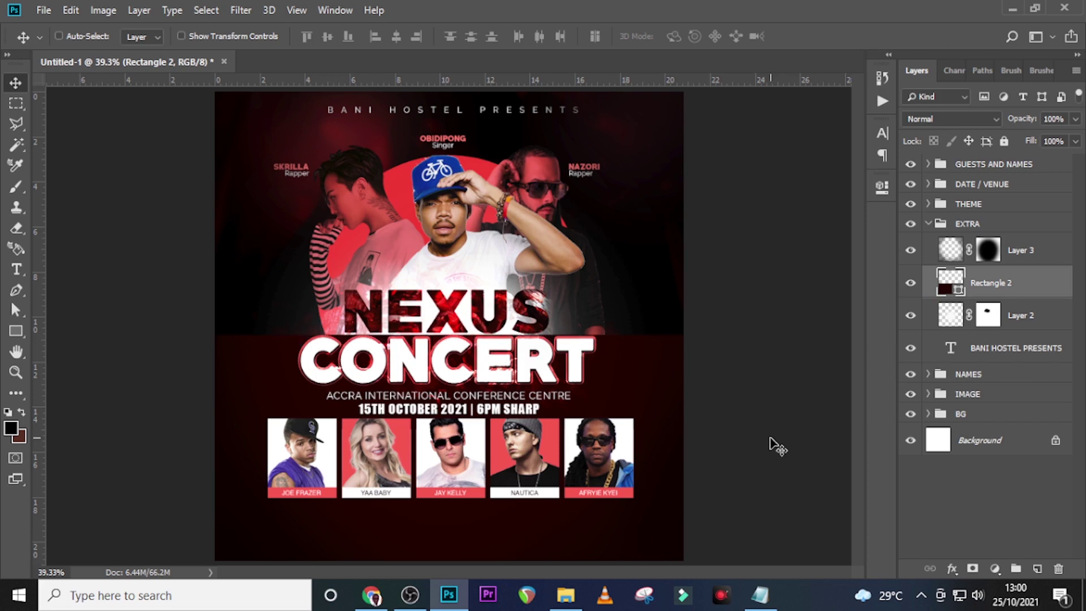
left_click(928, 224)
left_click(968, 204)
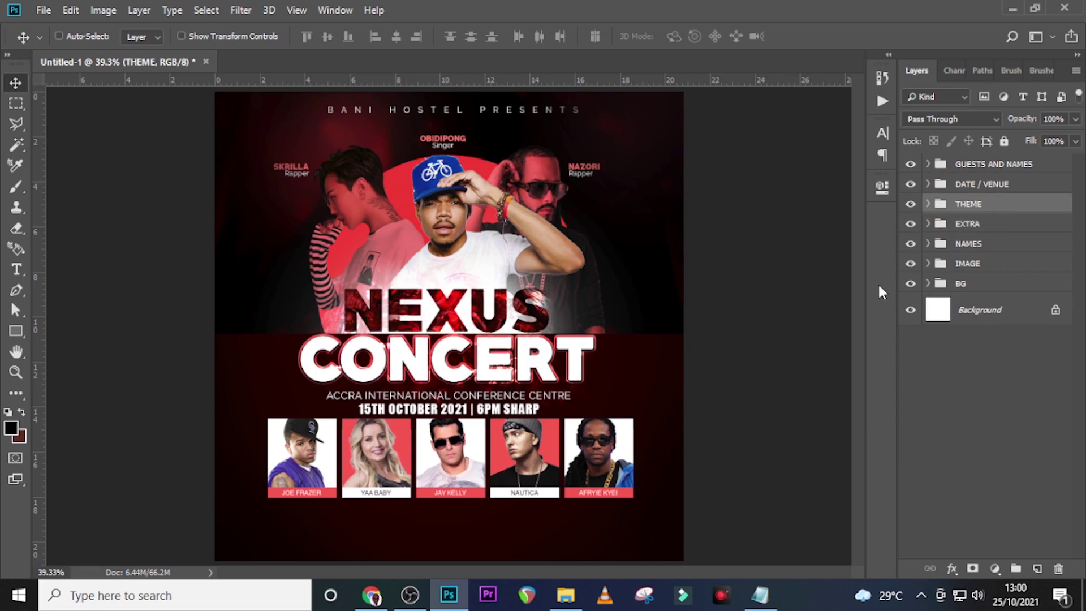
key("ctrl+1")
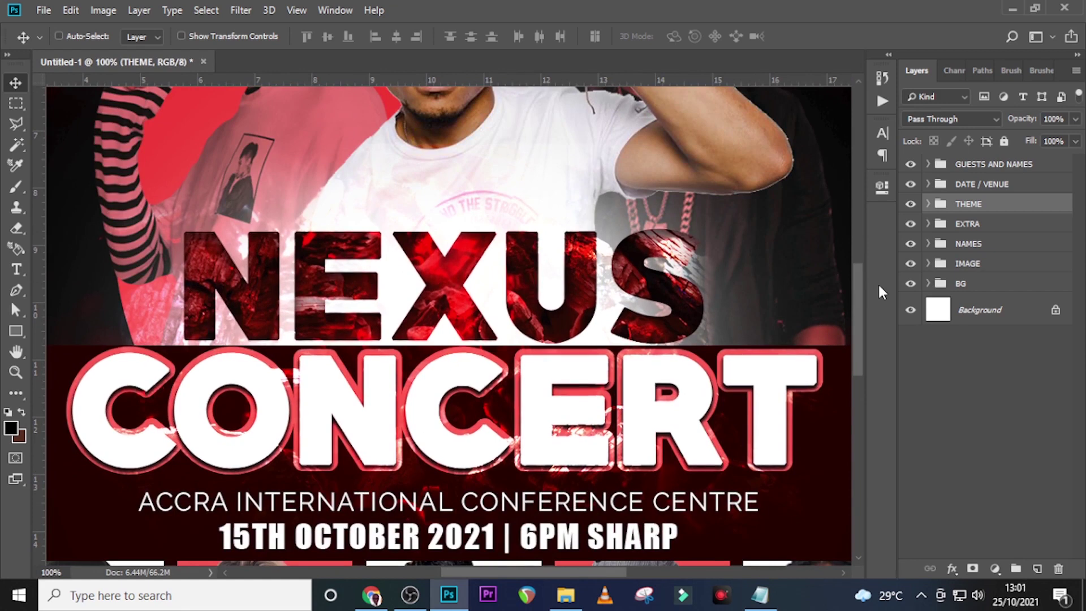
key("ctrl+0")
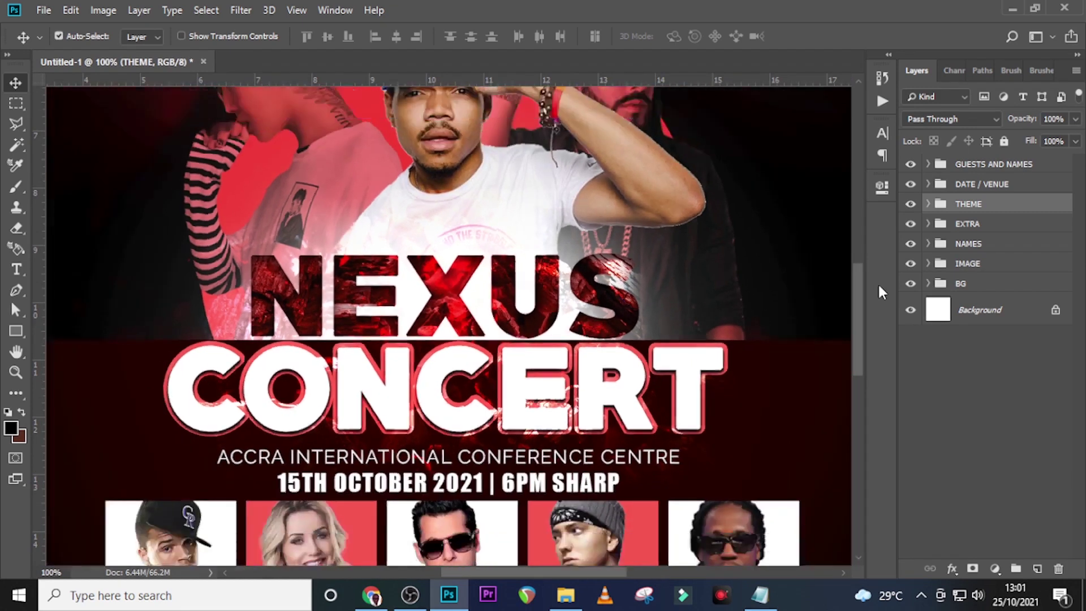
left_click(969, 186)
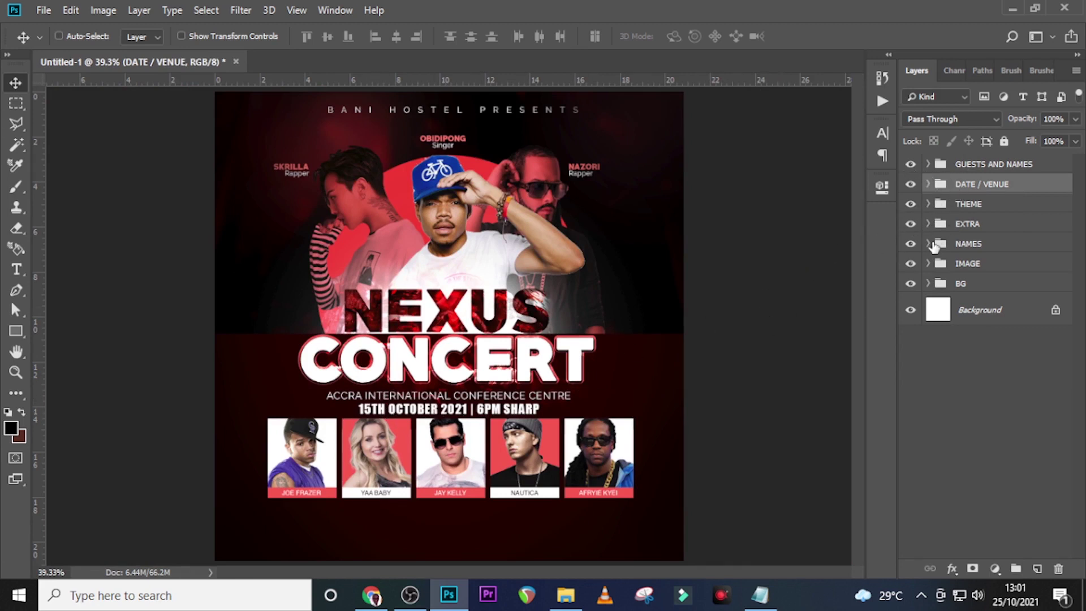
Nudge the DATE / VENUE text up one step
left_click(912, 184)
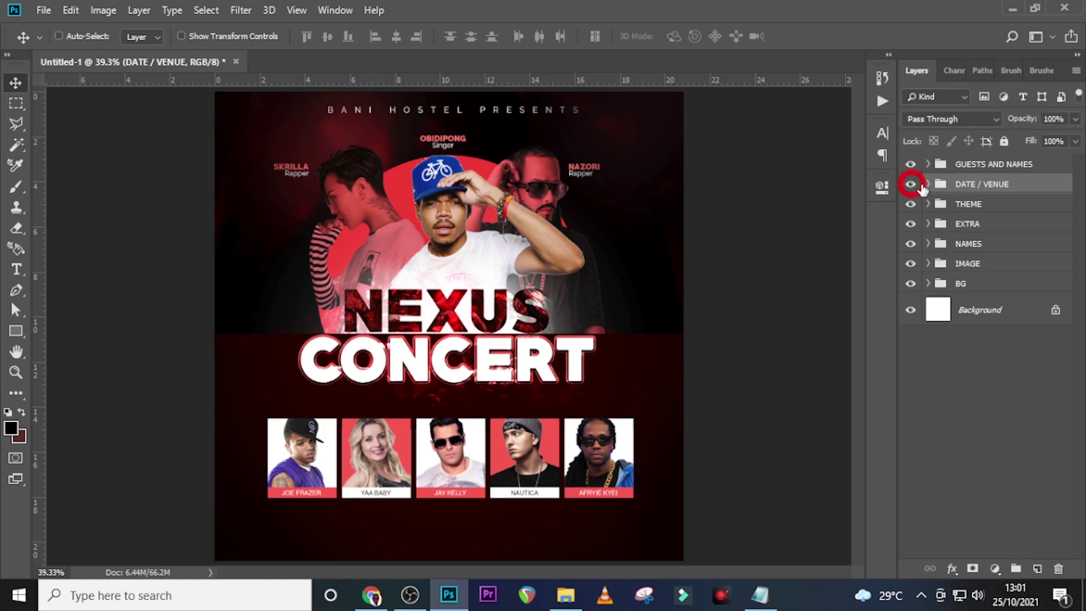
left_click(912, 185)
key("ctrl+1")
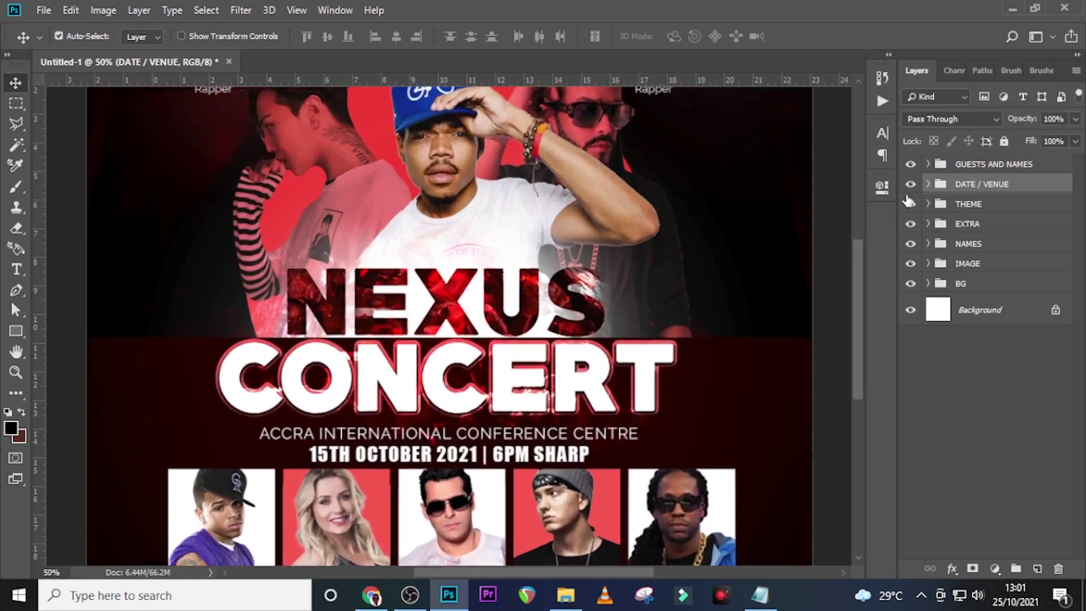
scroll(680, 250, "down", 5)
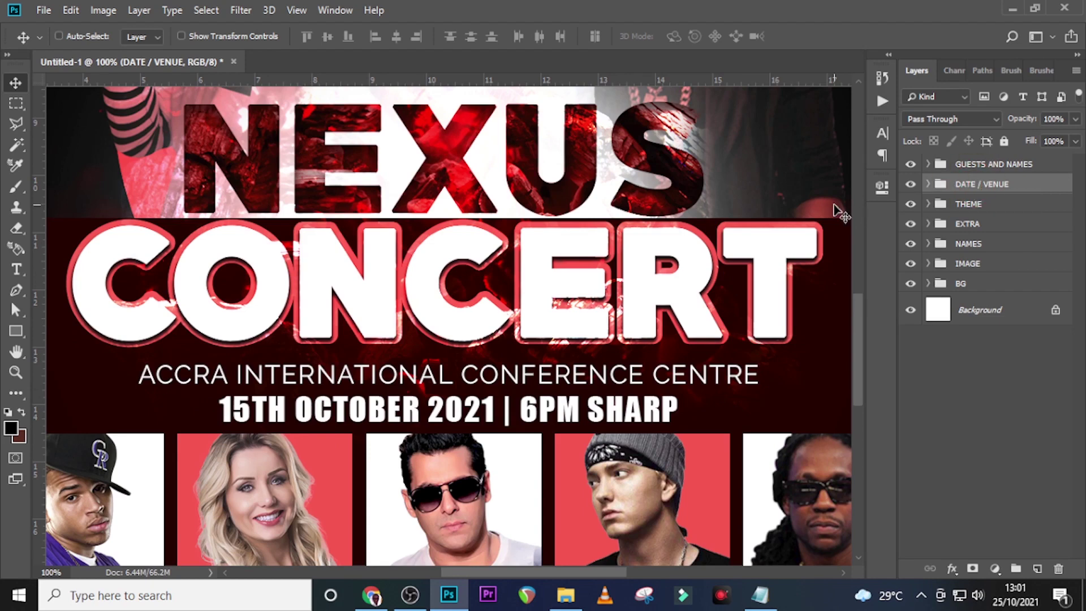
key("Up")
key("Up")
key("Up")
key("Up")
key("Up")
key("Up")
key("Up")
key("Up")
key("Up")
key("Up")
key("Up")
key("Up")
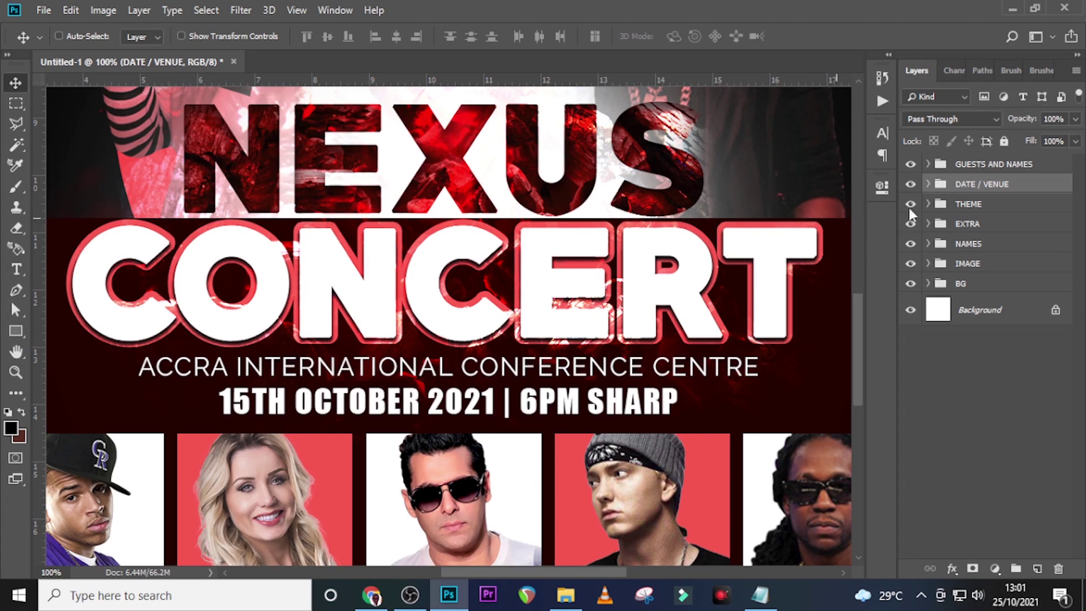
Nudge the GUESTS AND NAMES photo row up three steps
left_click(960, 165)
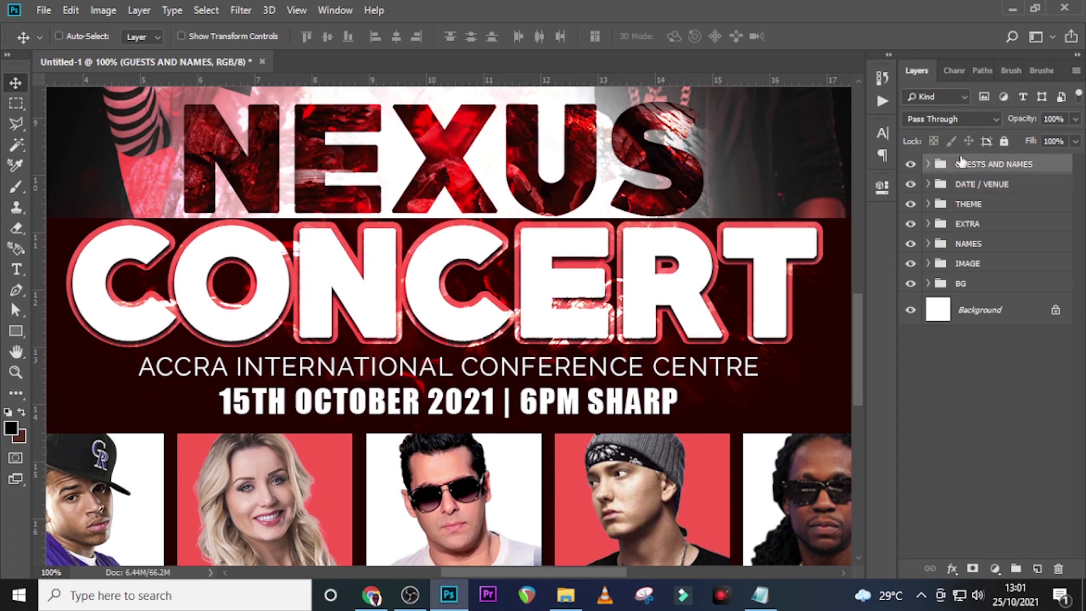
key("Up")
key("Up")
key("Up")
key("Up")
key("Up")
key("Up")
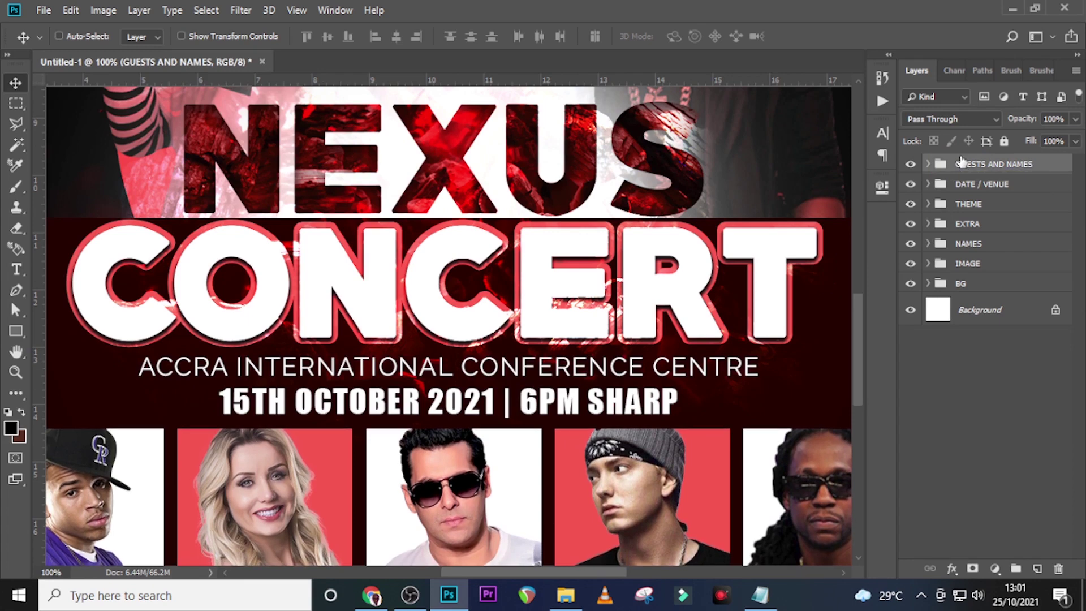
key("Up")
key("Up")
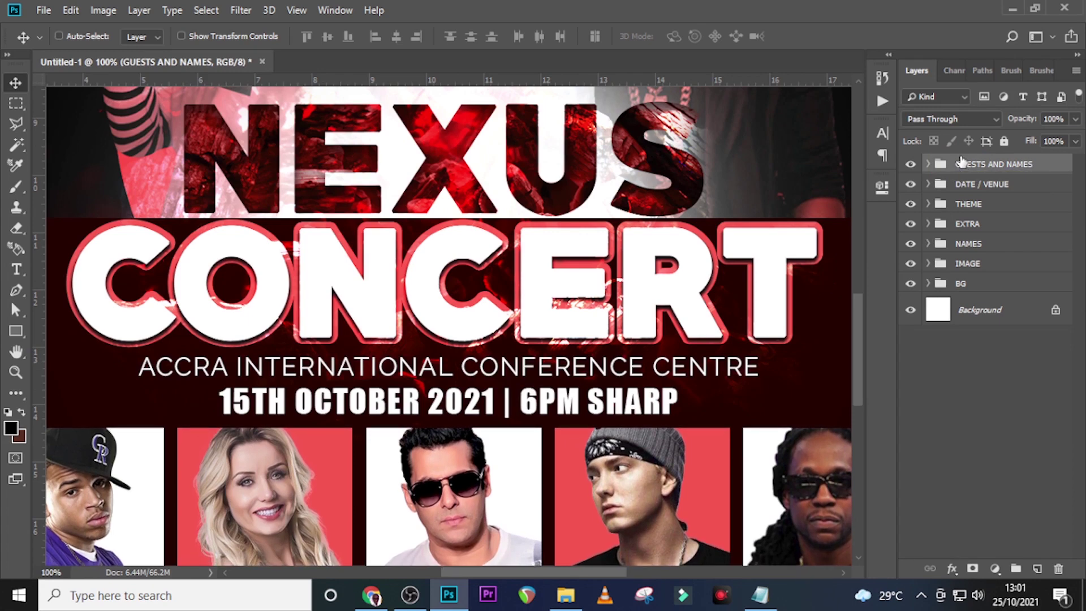
key("Up")
key("ctrl+0")
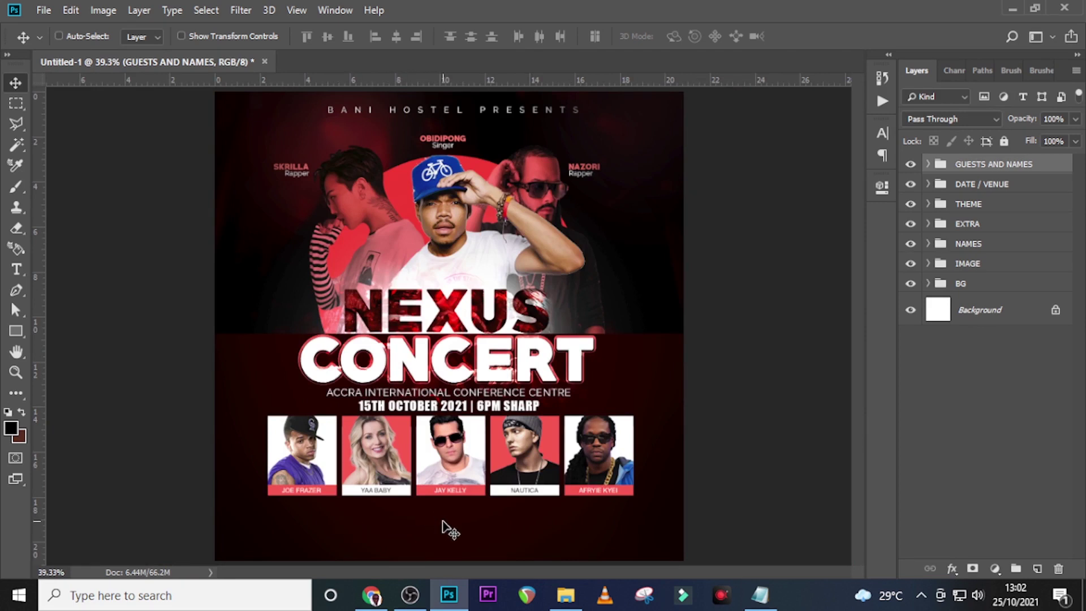
Add a text layer with 'TICKET HOTLINE:' pasted from the Notepad notes
key("t")
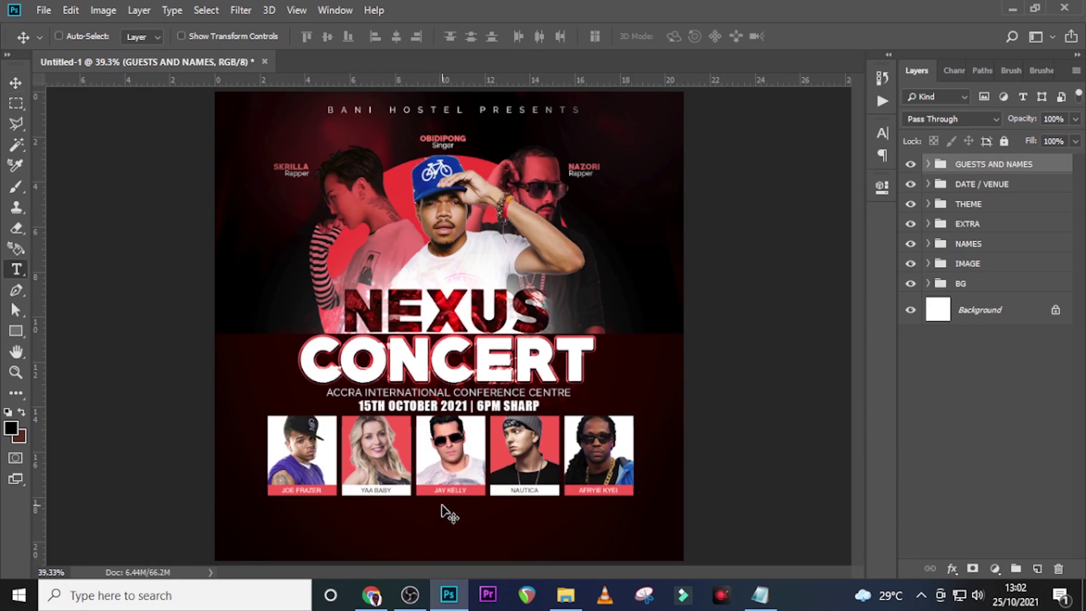
left_click(306, 525)
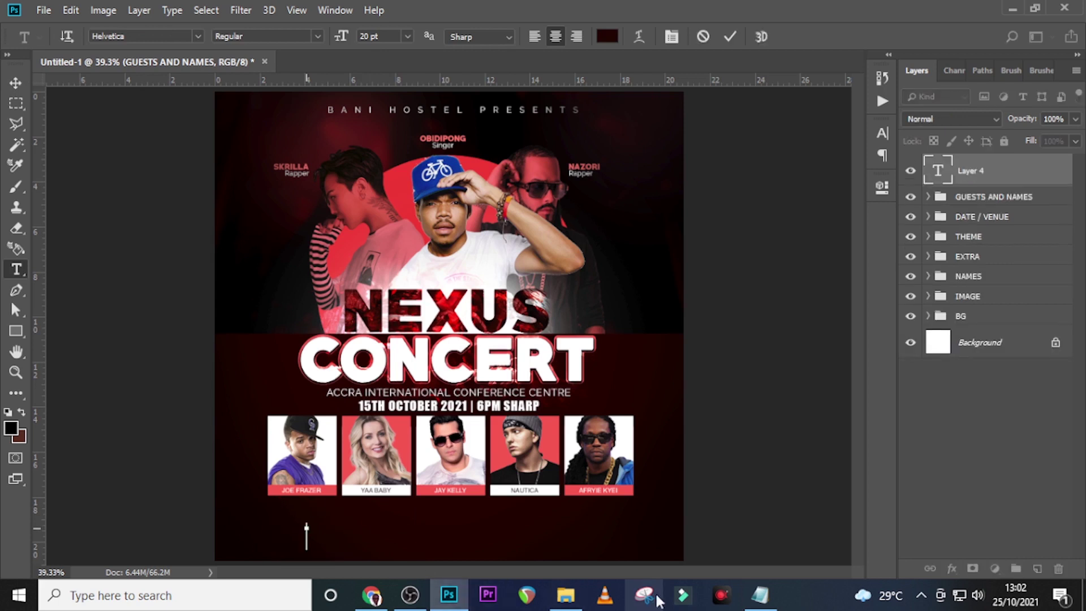
left_click(761, 596)
left_click_drag(503, 456, 400, 457)
key("ctrl+c")
left_click(530, 3)
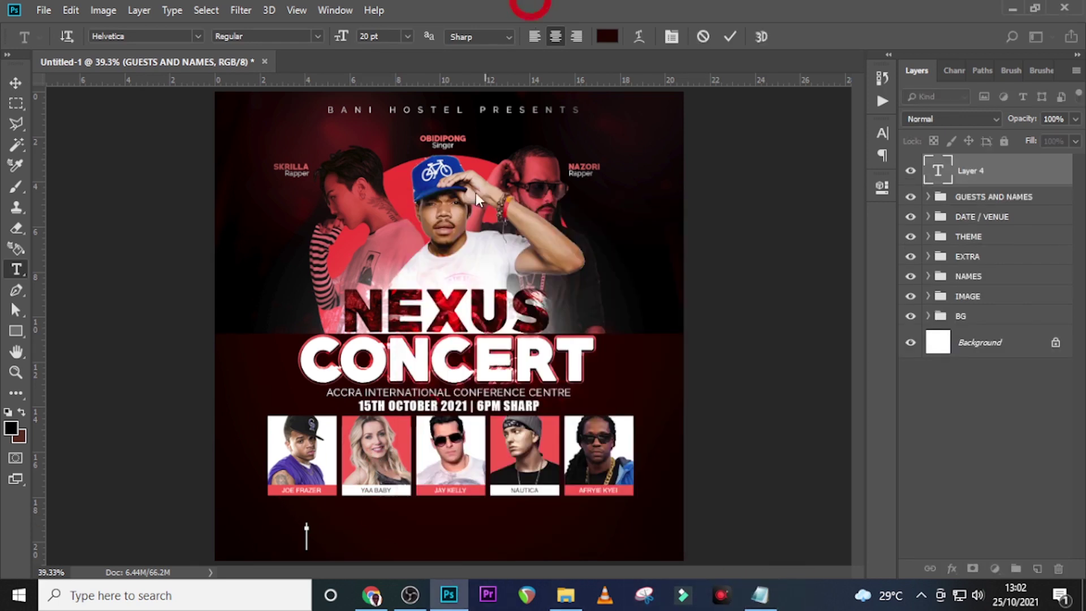
key("ctrl+v")
left_click(964, 168)
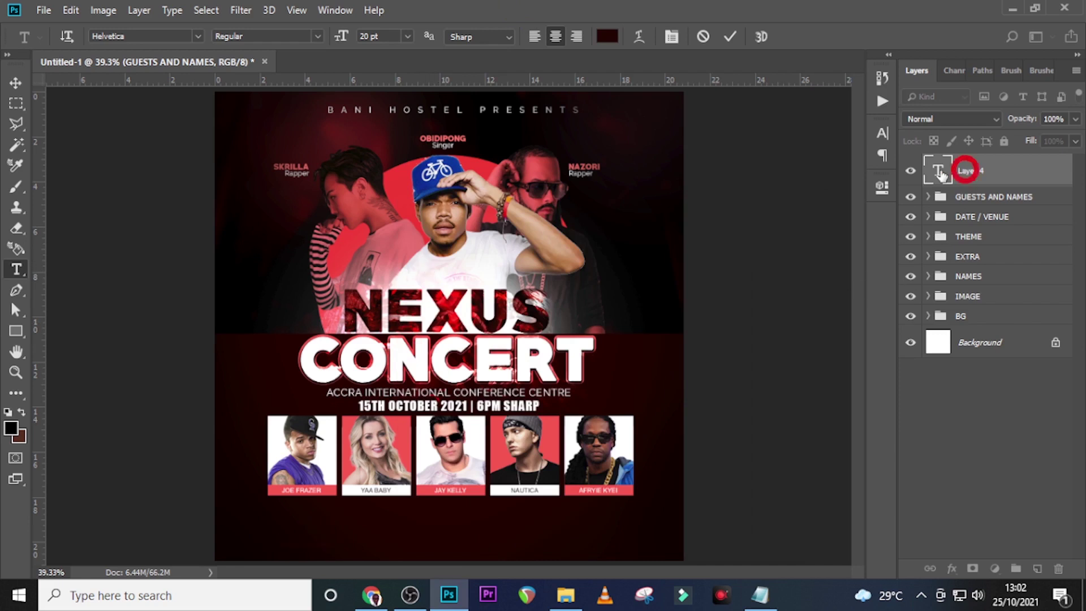
Color the label red (f85950), right-align it, and place it below the guest photos
left_click(880, 134)
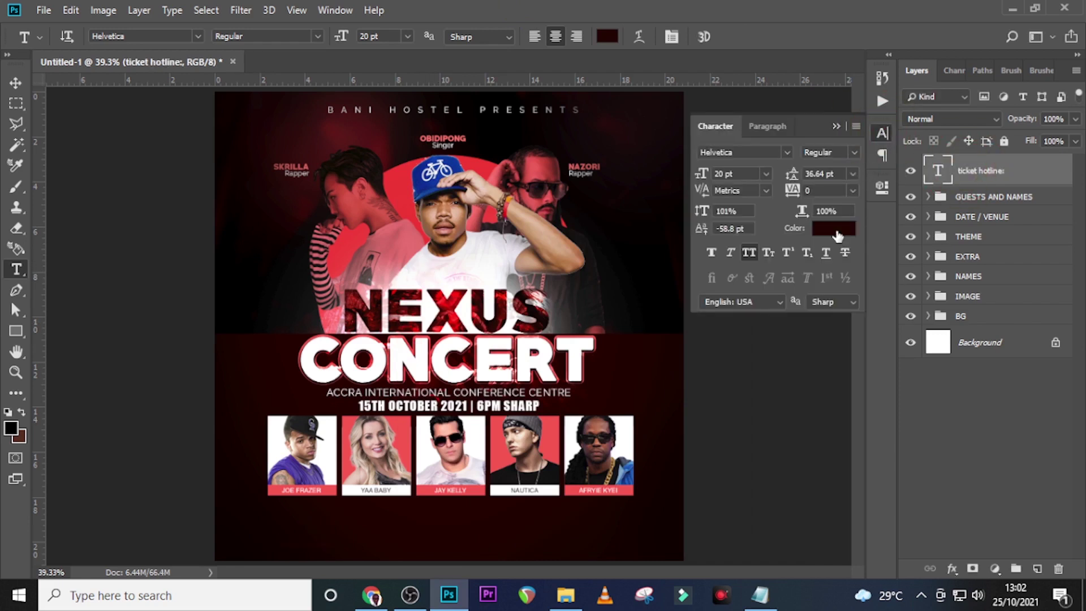
left_click(834, 229)
left_click(496, 454)
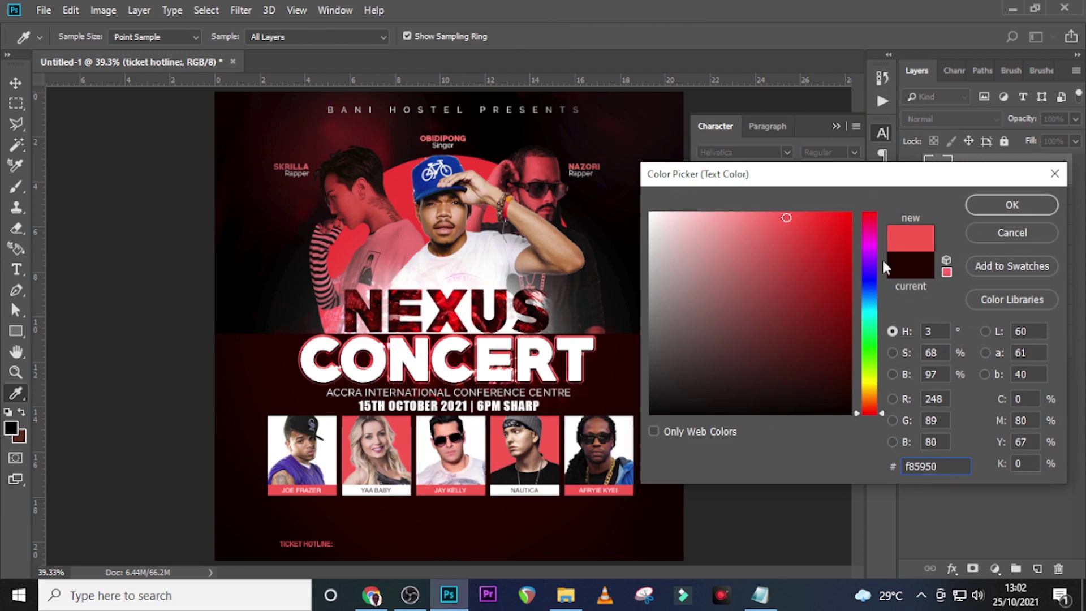
left_click(981, 207)
left_click(757, 127)
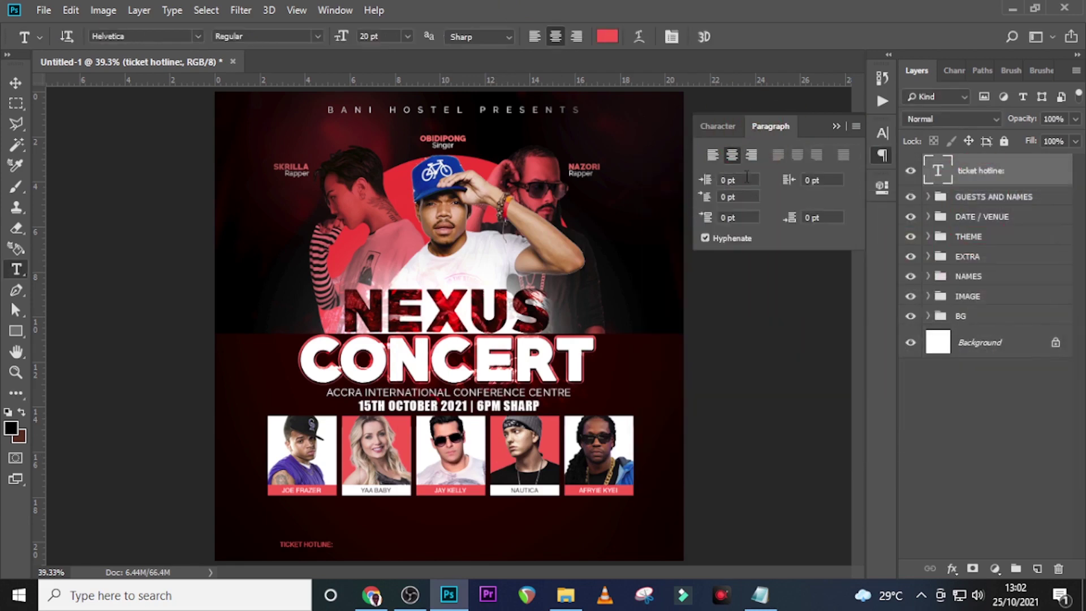
left_click(751, 156)
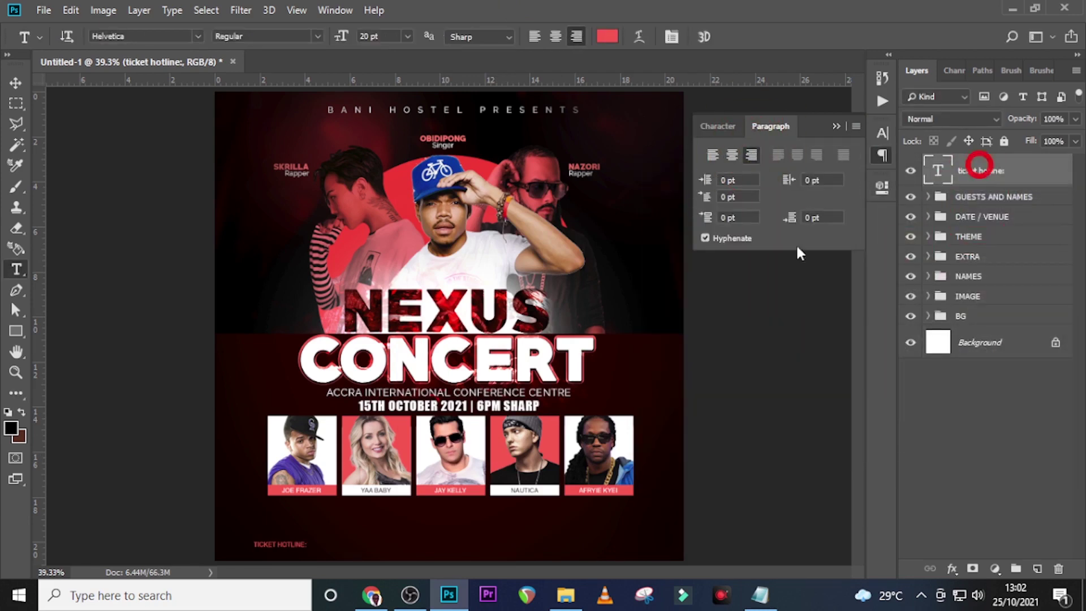
key("v")
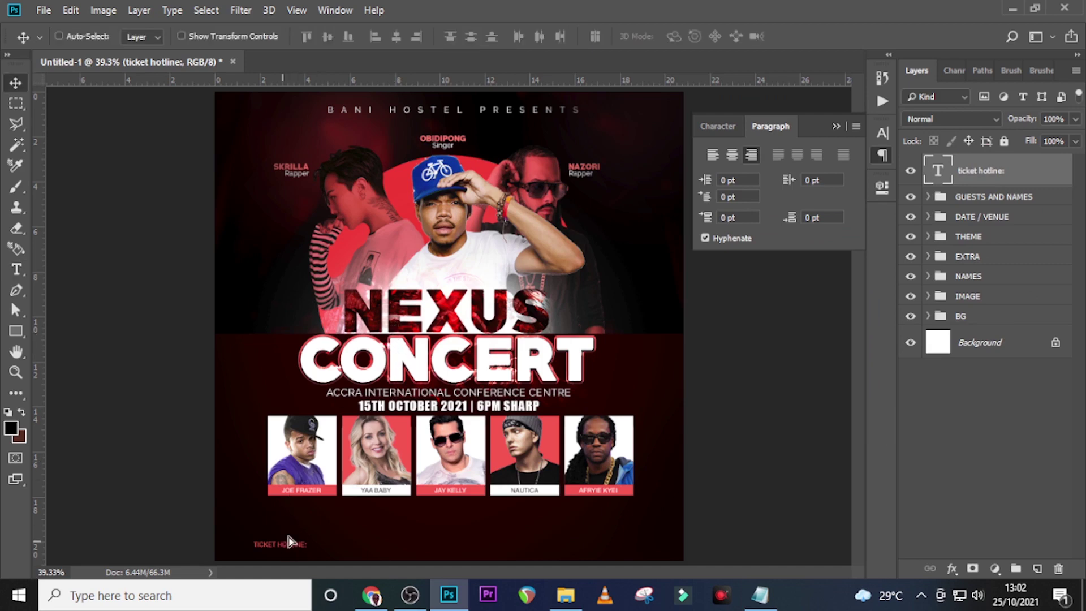
left_click_drag(268, 542, 285, 509)
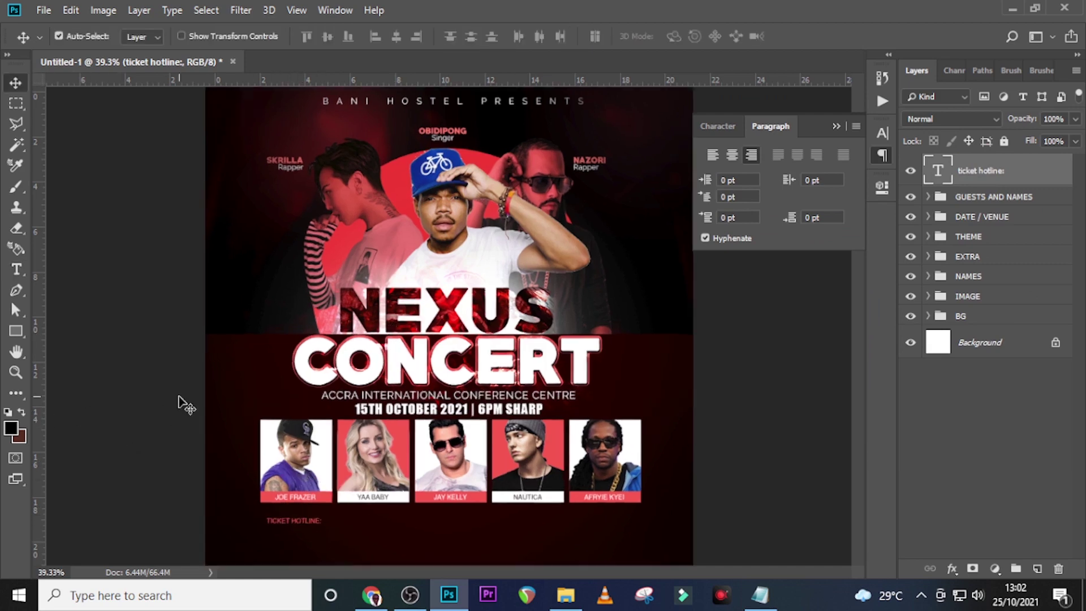
Duplicate the TICKET HOTLINE: label and place the copy just below it
key("ctrl+plus")
key("ctrl+plus")
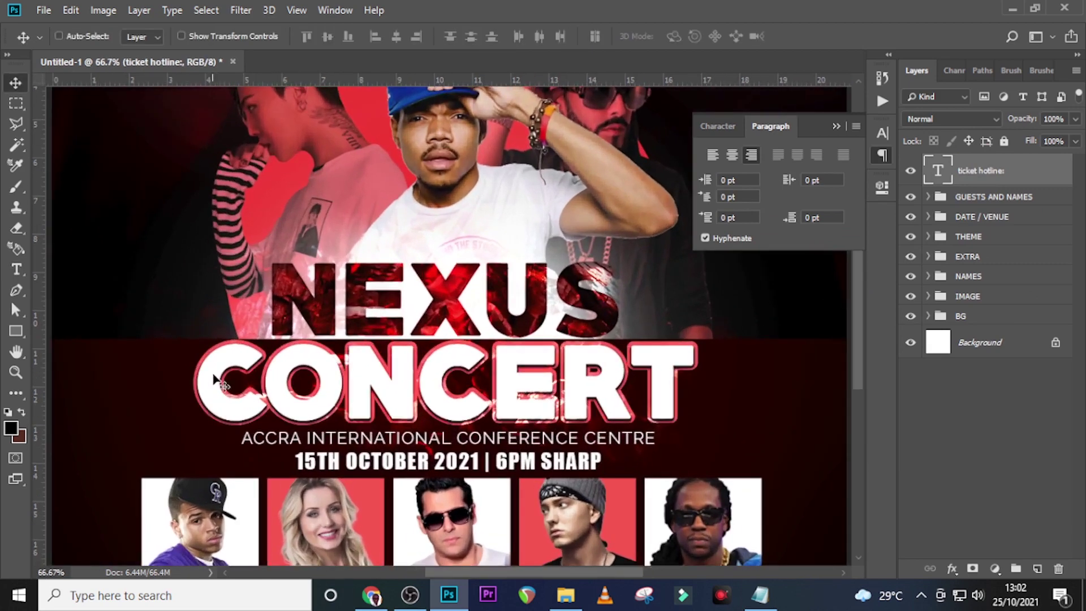
scroll(244, 370, "down", 5)
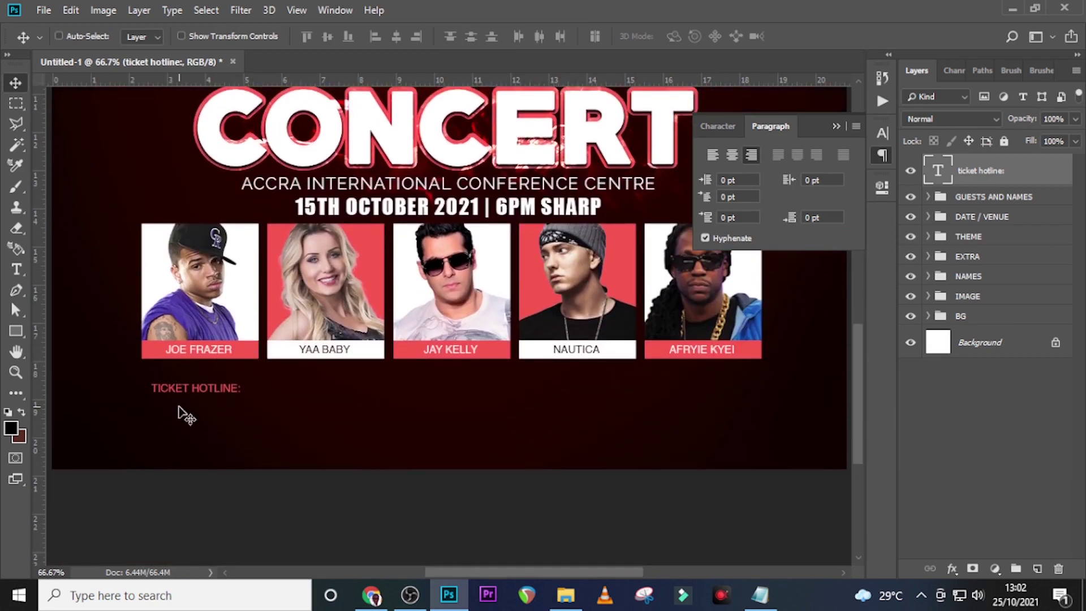
key("ctrl+j")
left_click_drag(177, 406, 184, 417)
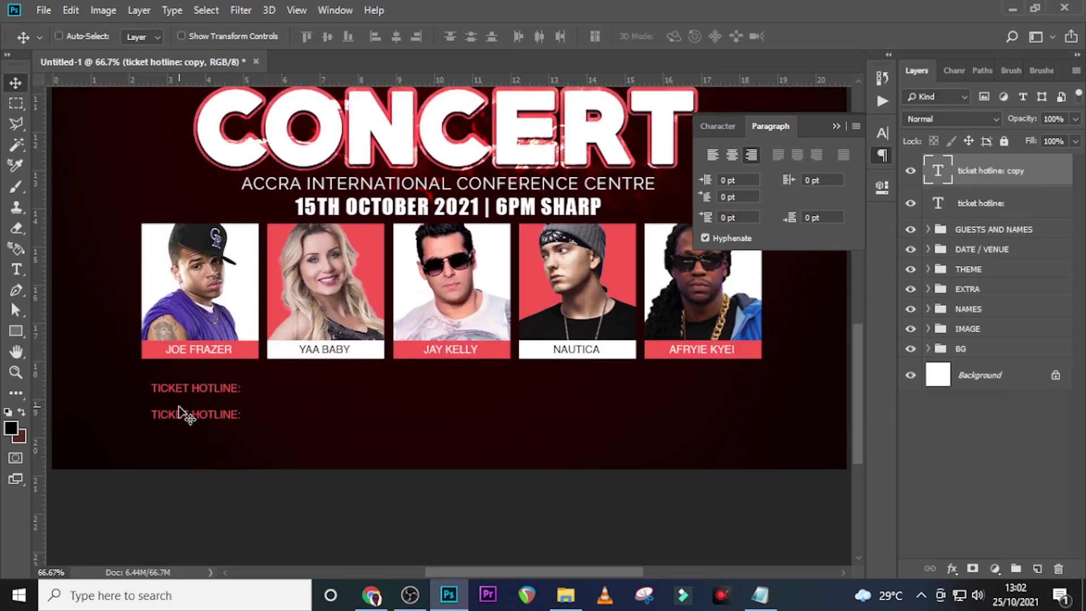
Set the original TICKET HOTLINE: label to 24 pt
left_click(979, 203)
left_click(884, 132)
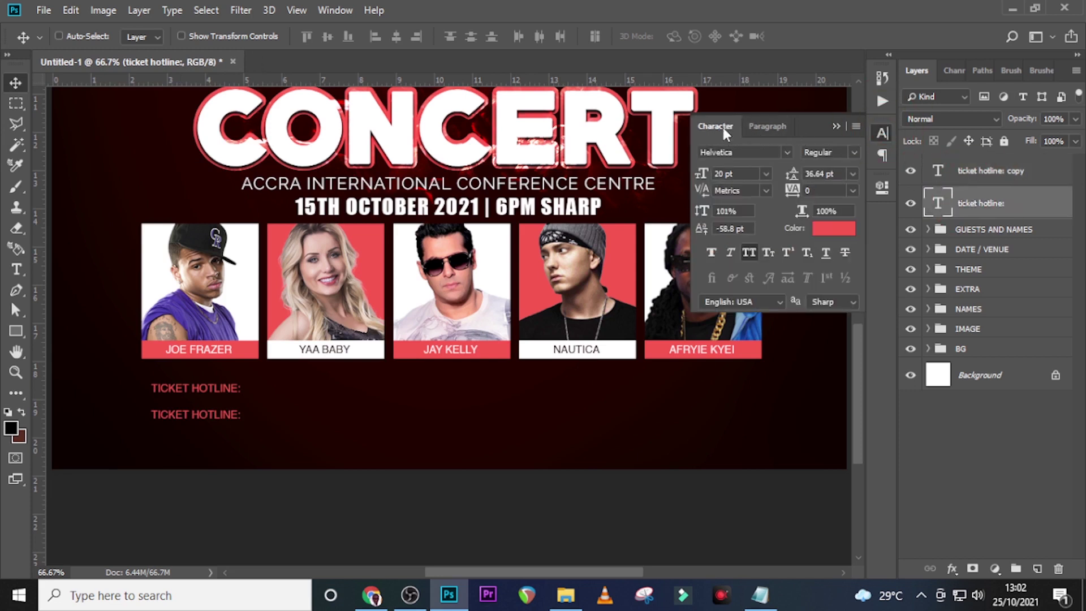
left_click(741, 171)
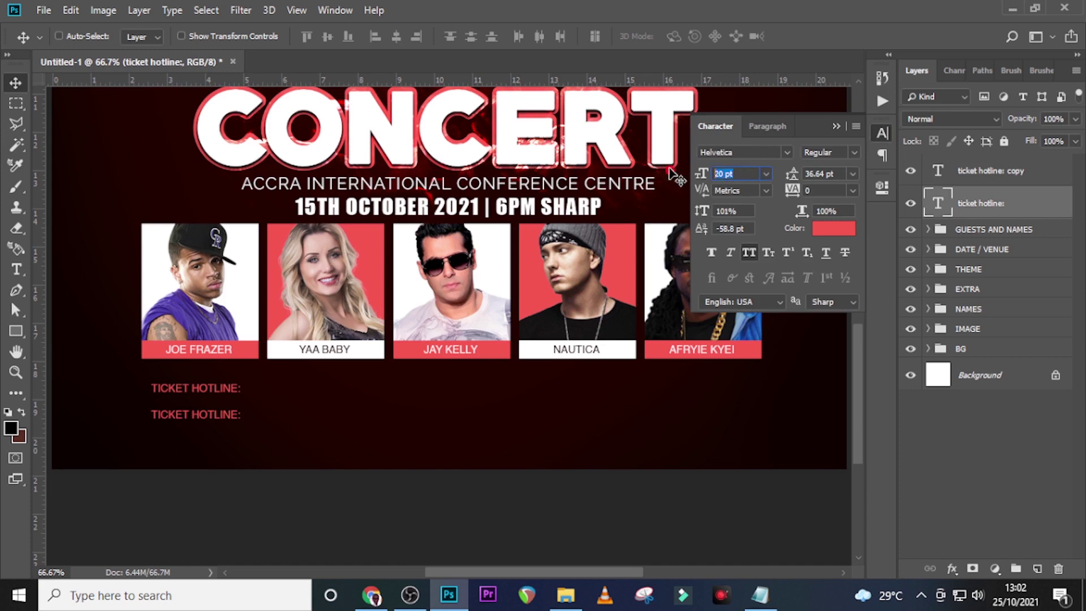
type("24")
key("Return")
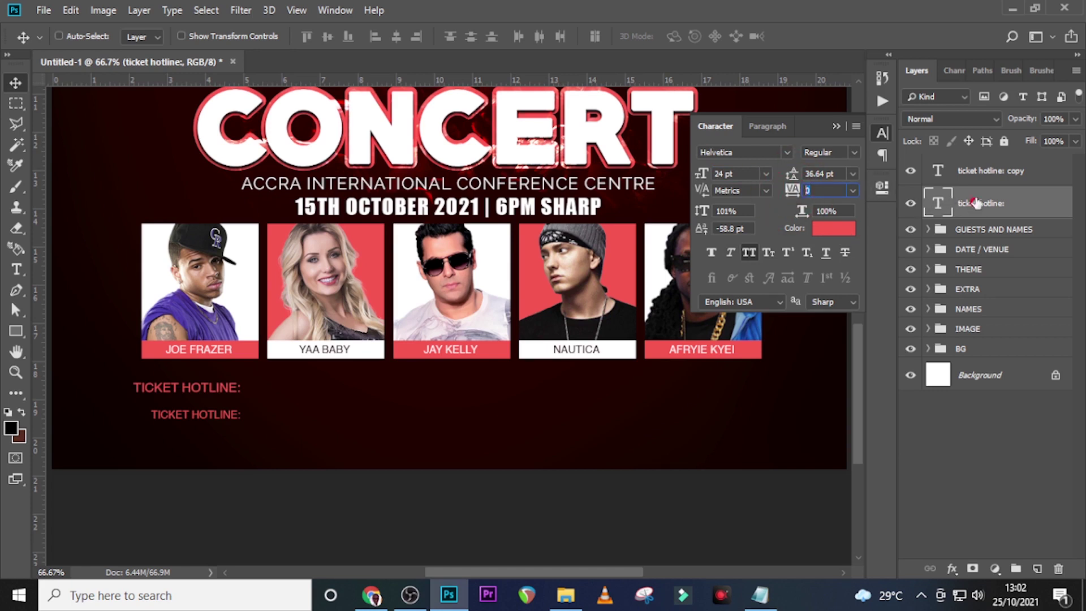
left_click(966, 168)
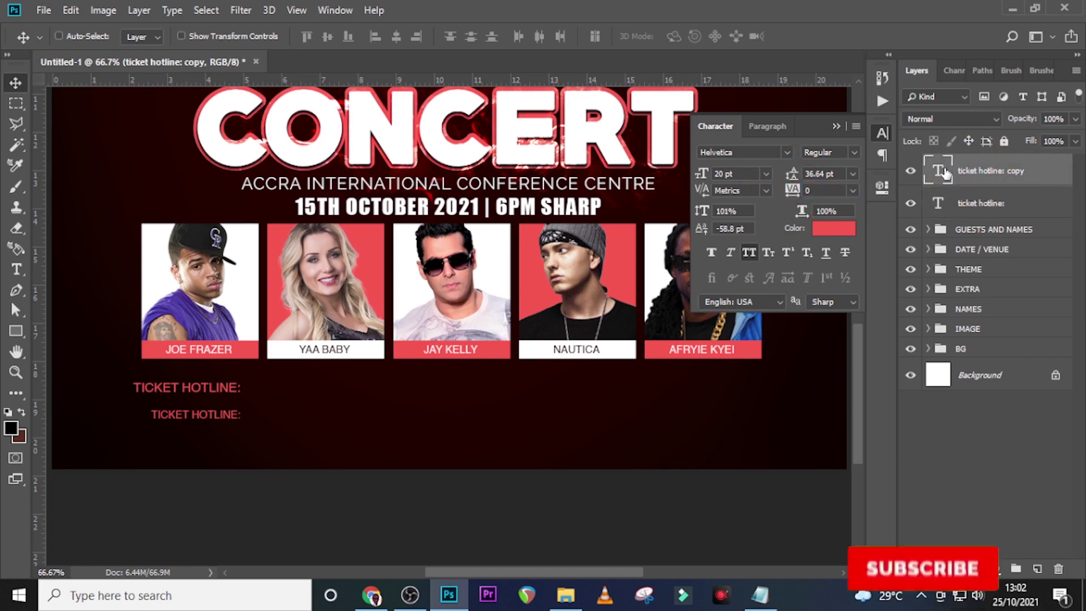
double_click(943, 172)
left_click(760, 596)
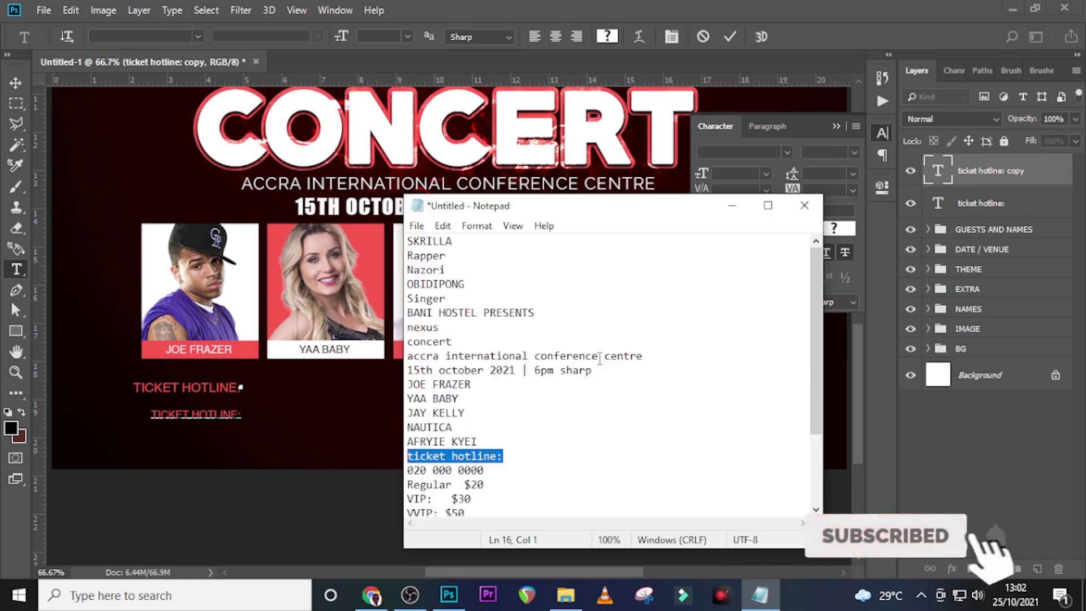
left_click_drag(503, 469, 400, 477)
type("ticket hotline:")
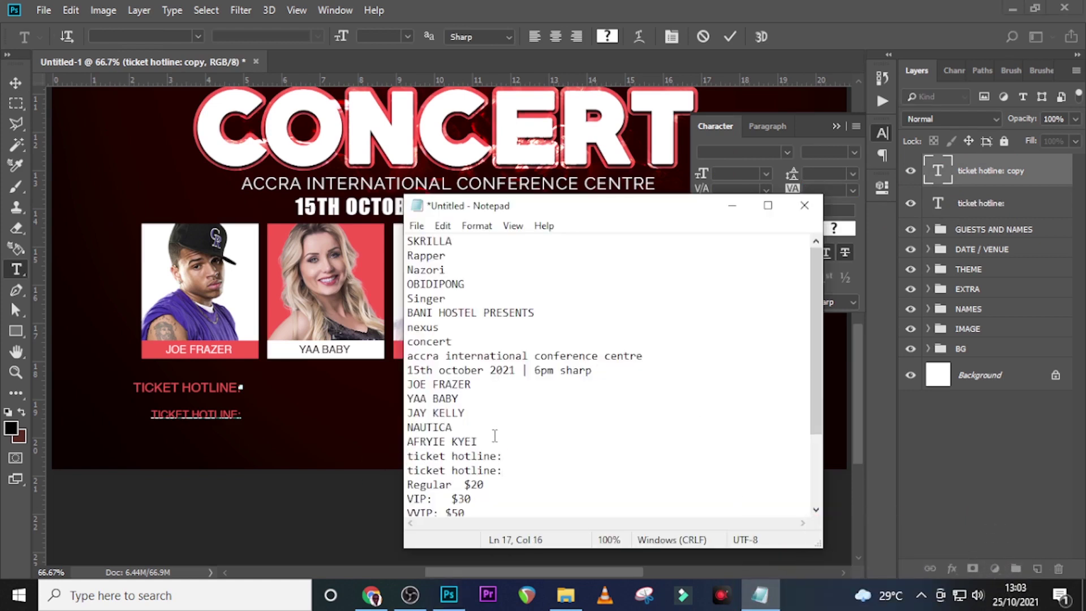
key("ctrl+z")
key("ctrl+c")
left_click(783, 5)
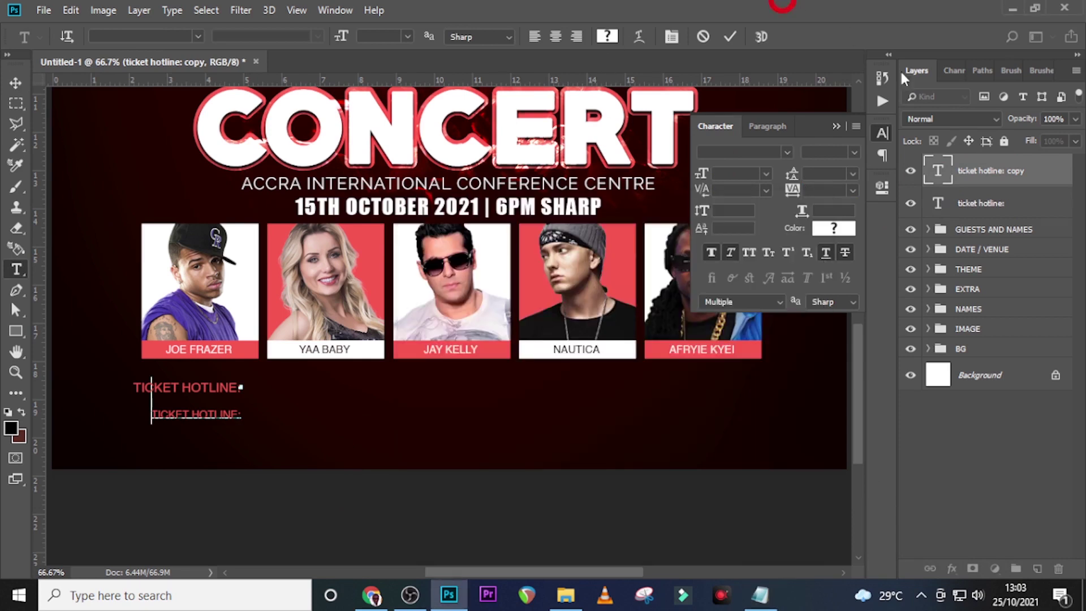
double_click(939, 174)
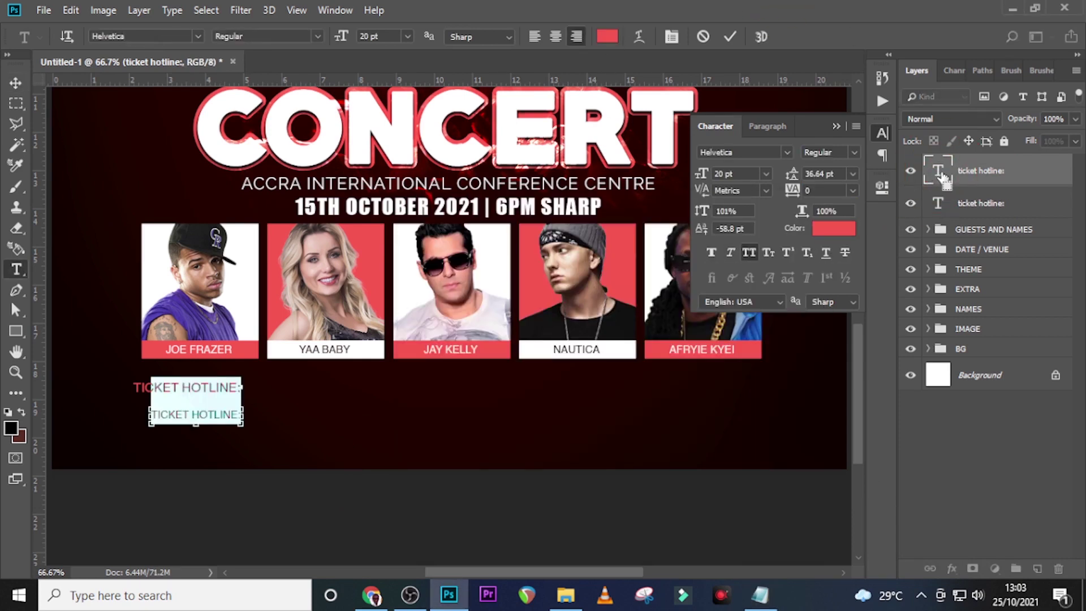
key("ctrl+v")
left_click(943, 178)
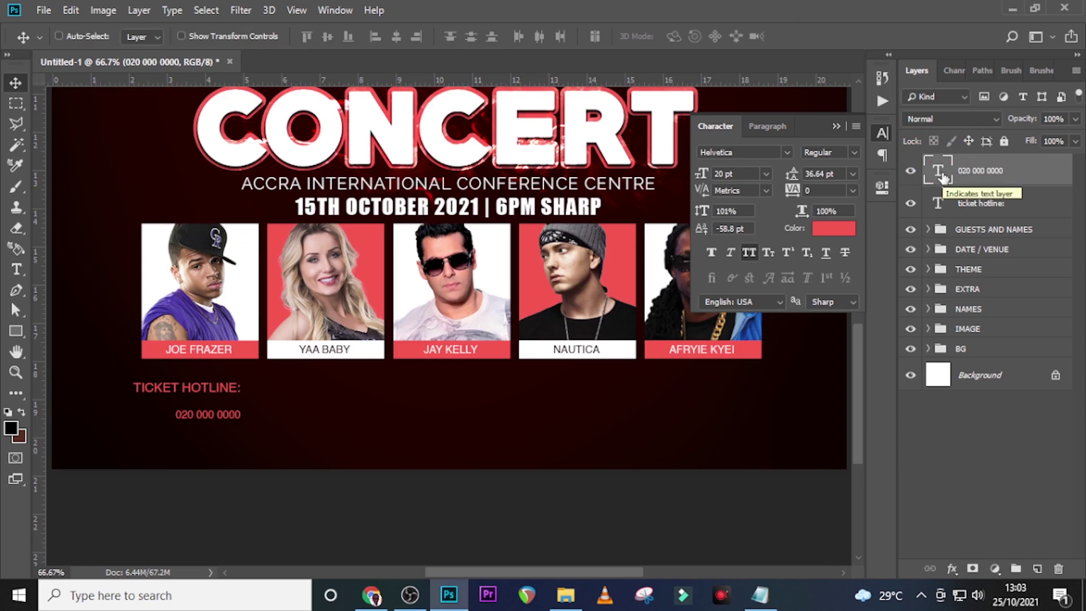
left_click(850, 151)
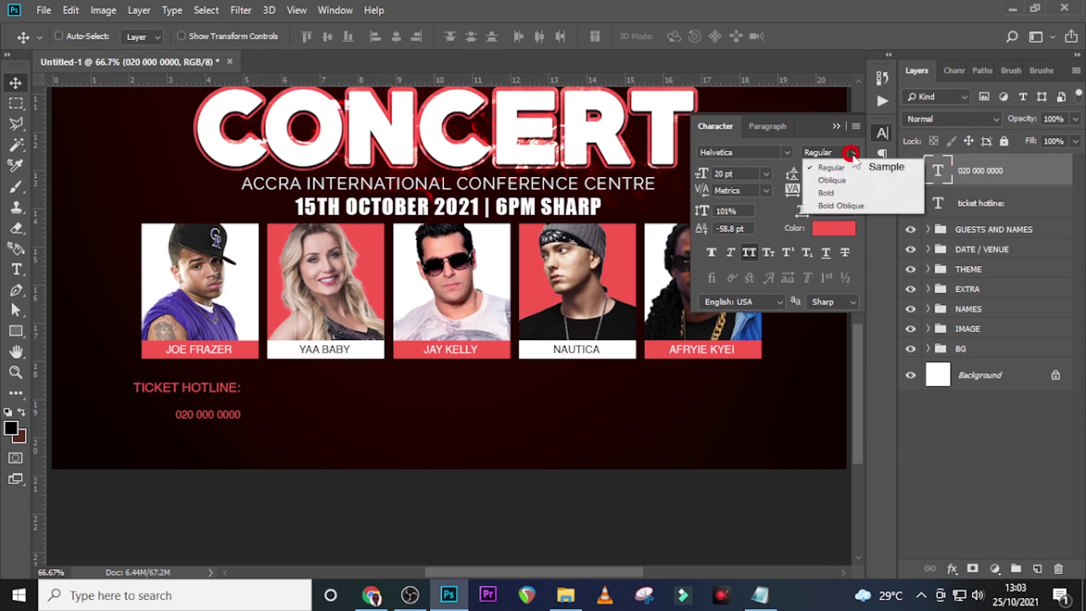
left_click(841, 192)
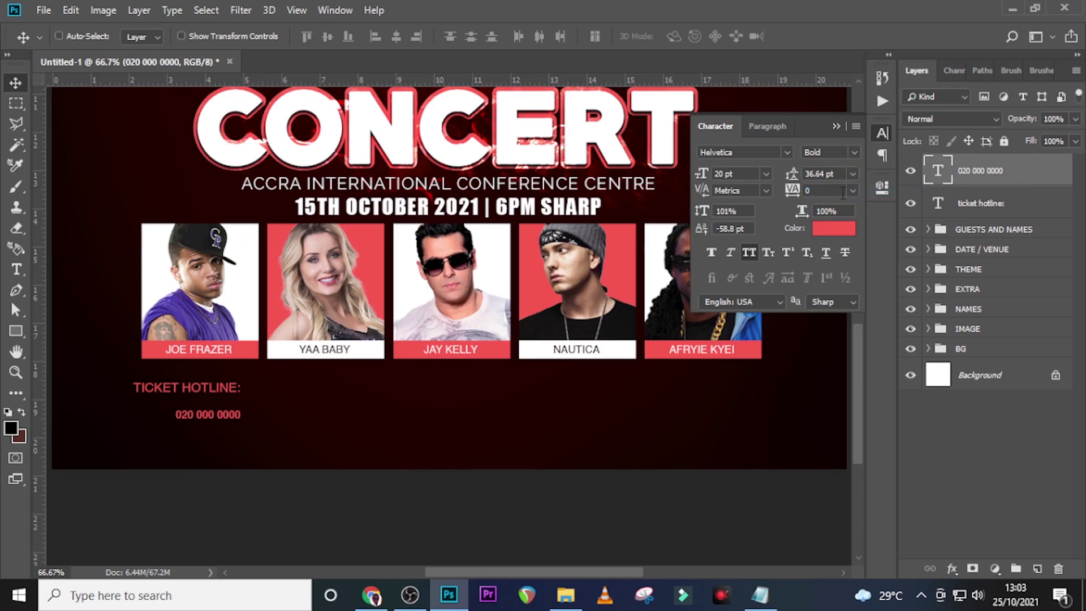
left_click(712, 253)
left_click(824, 228)
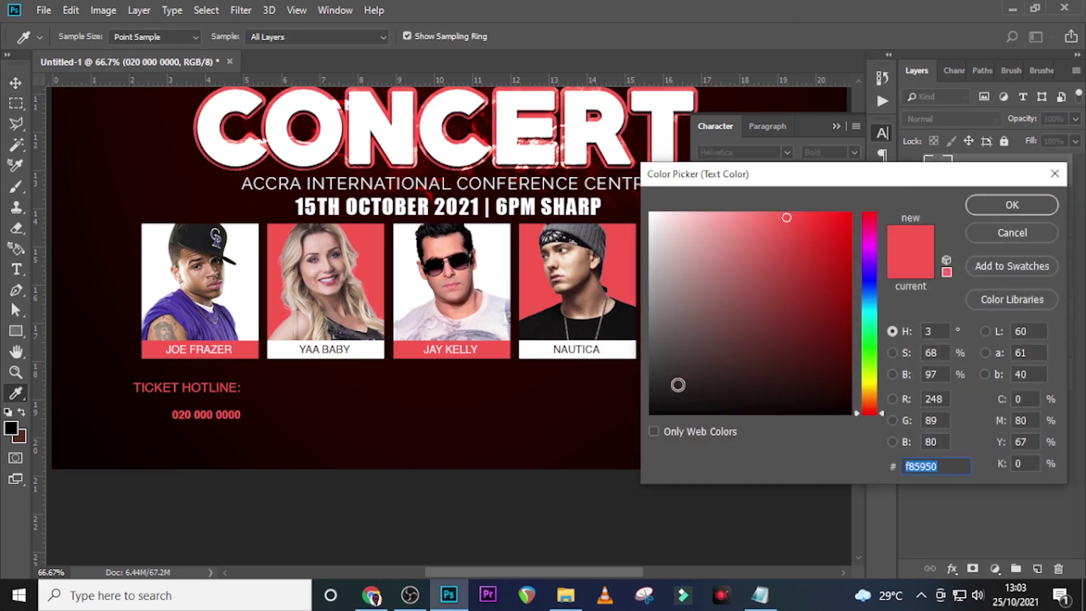
left_click(628, 419)
left_click(978, 204)
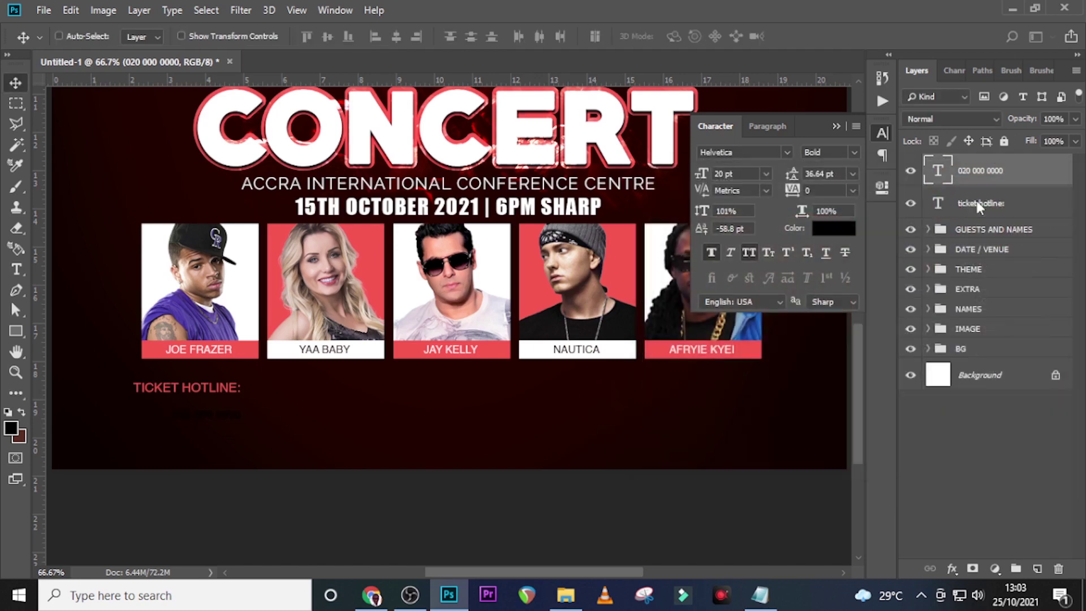
left_click(749, 175)
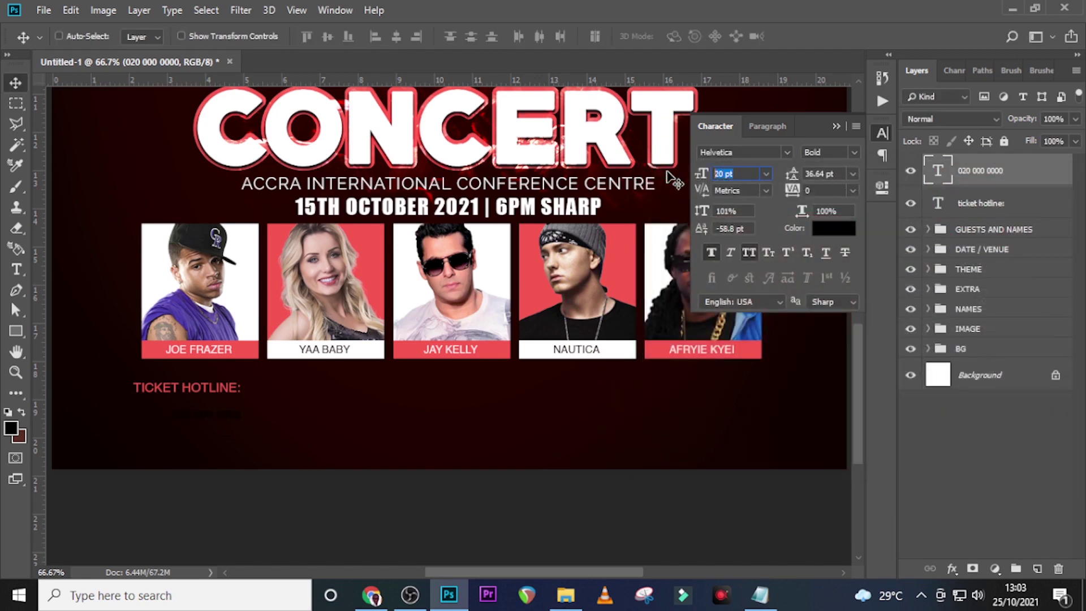
type("38")
key("ctrl+j")
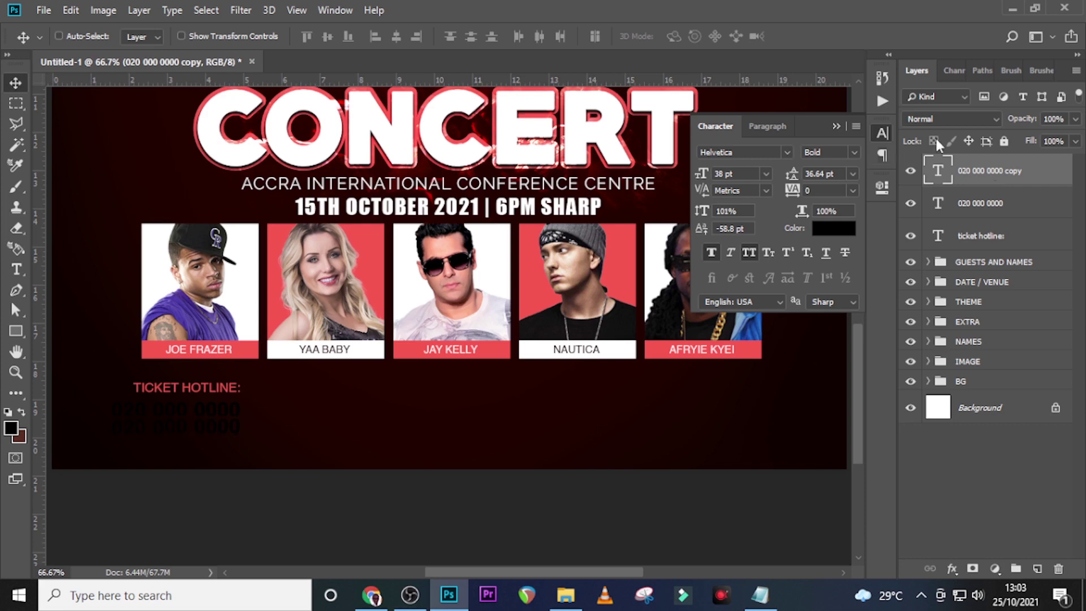
Draw a white rectangle over the phone numbers, layered beneath the number text
left_click(16, 331)
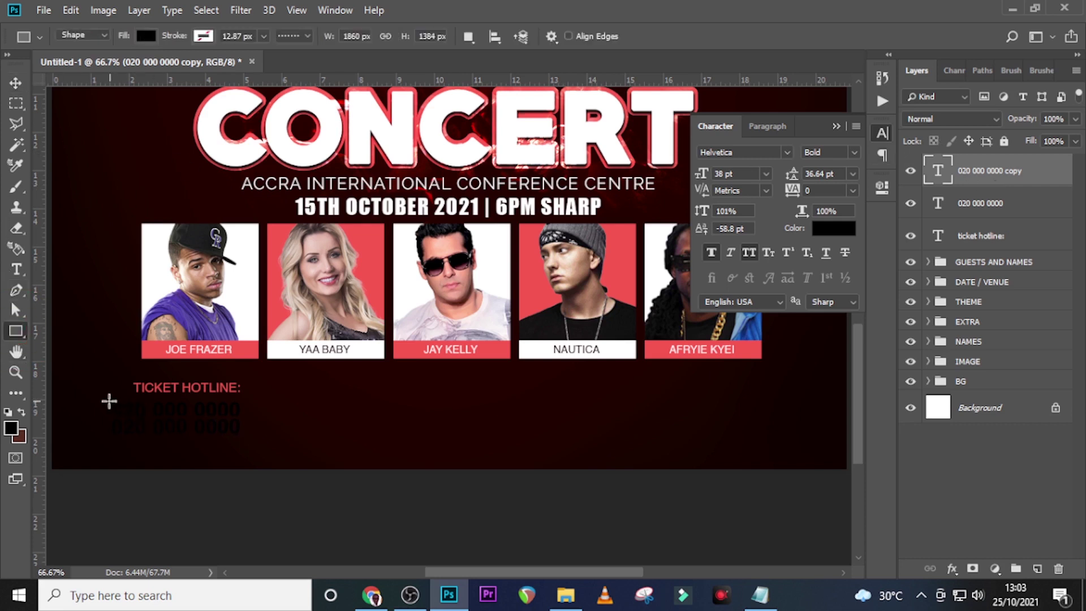
left_click_drag(106, 399, 244, 437)
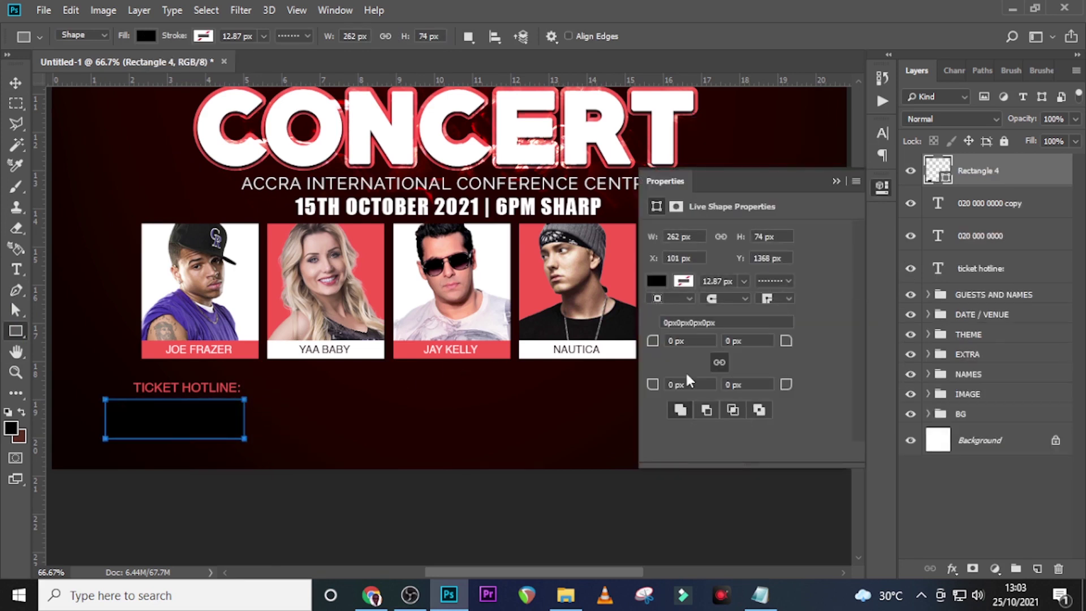
left_click(146, 36)
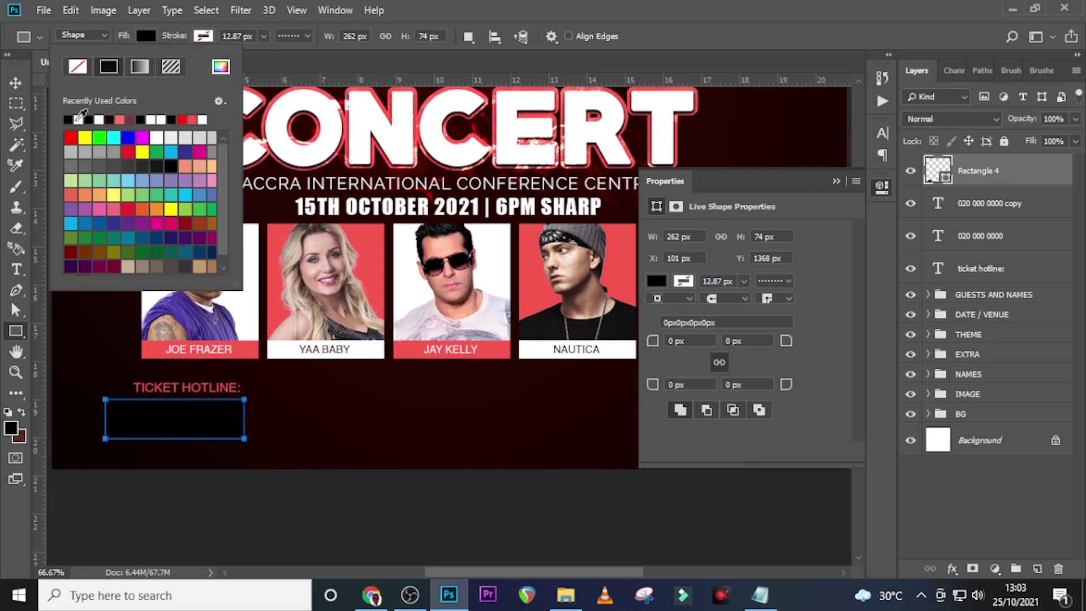
left_click(68, 119)
left_click(509, 7)
left_click_drag(979, 176, 972, 241)
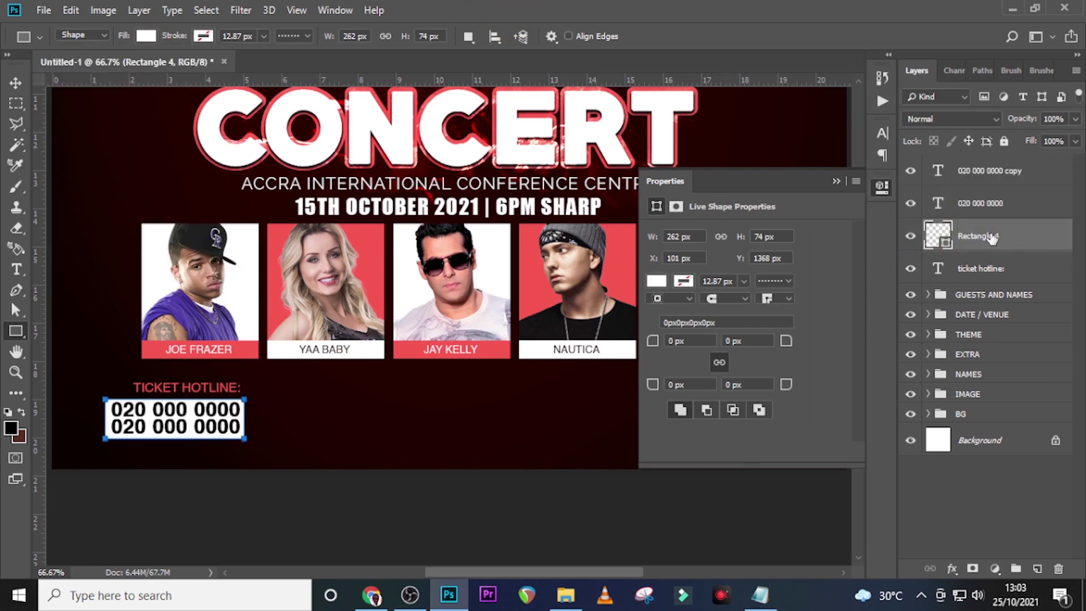
Zoom to 200% and nudge the white box into position behind the numbers
key("ctrl+plus")
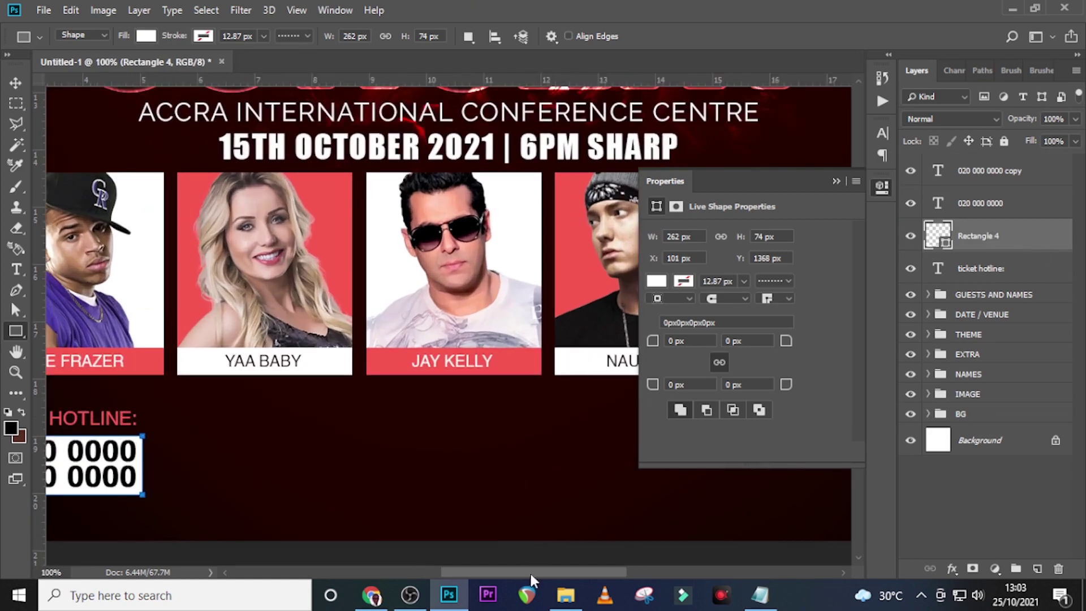
left_click_drag(530, 572, 468, 572)
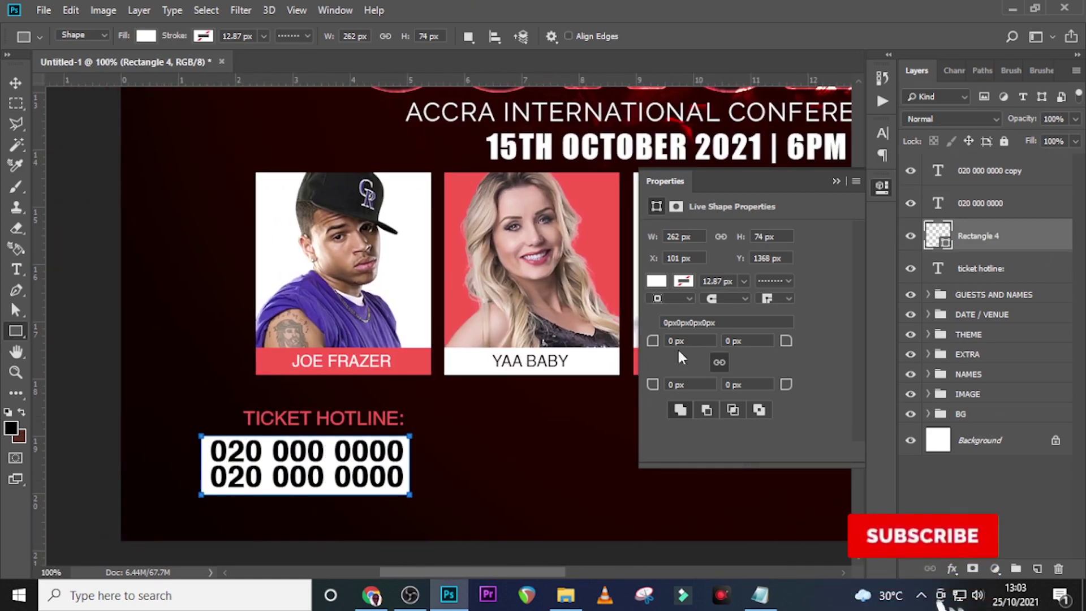
key("ctrl+plus")
scroll(354, 264, "down", 3)
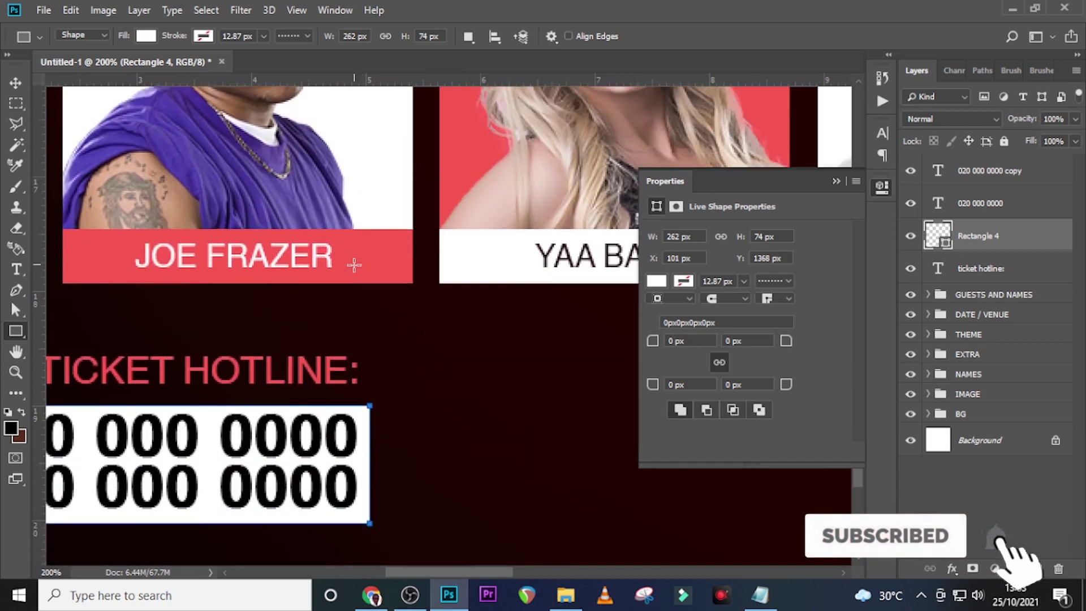
left_click_drag(443, 572, 407, 572)
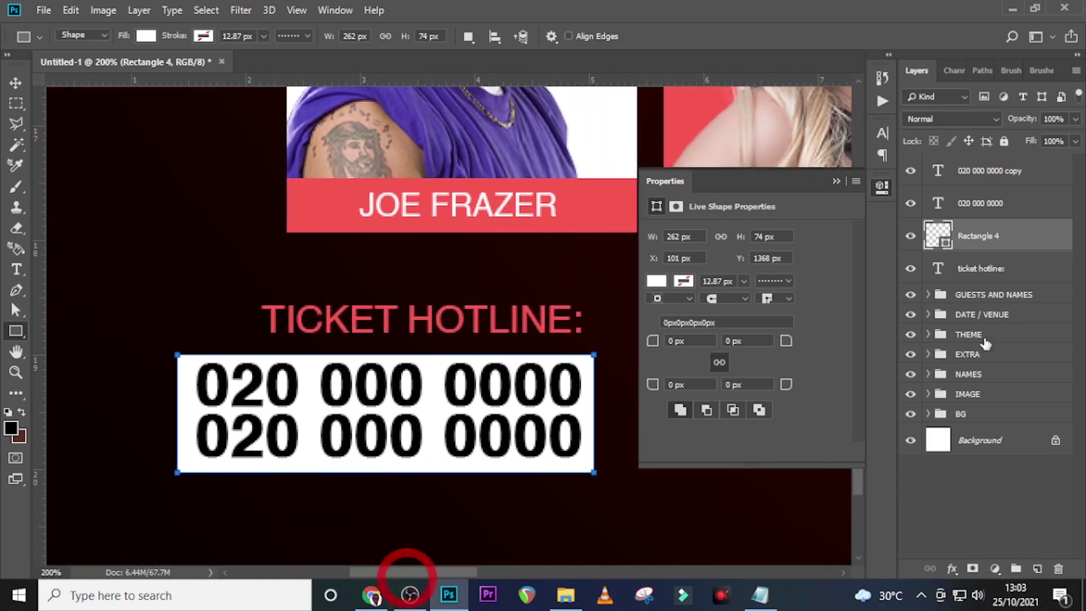
left_click(999, 207)
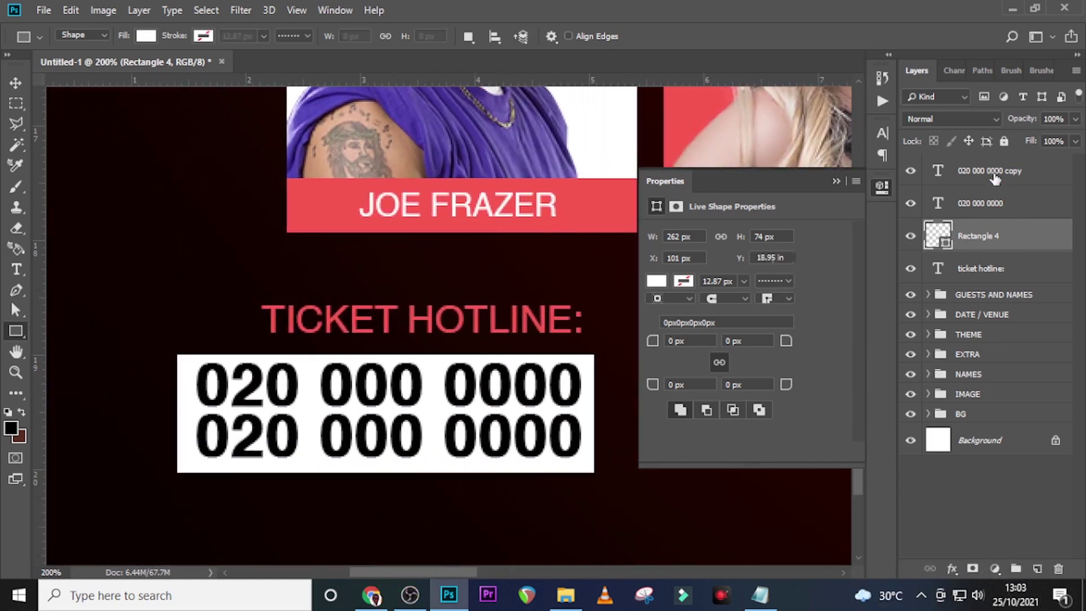
left_click(988, 242)
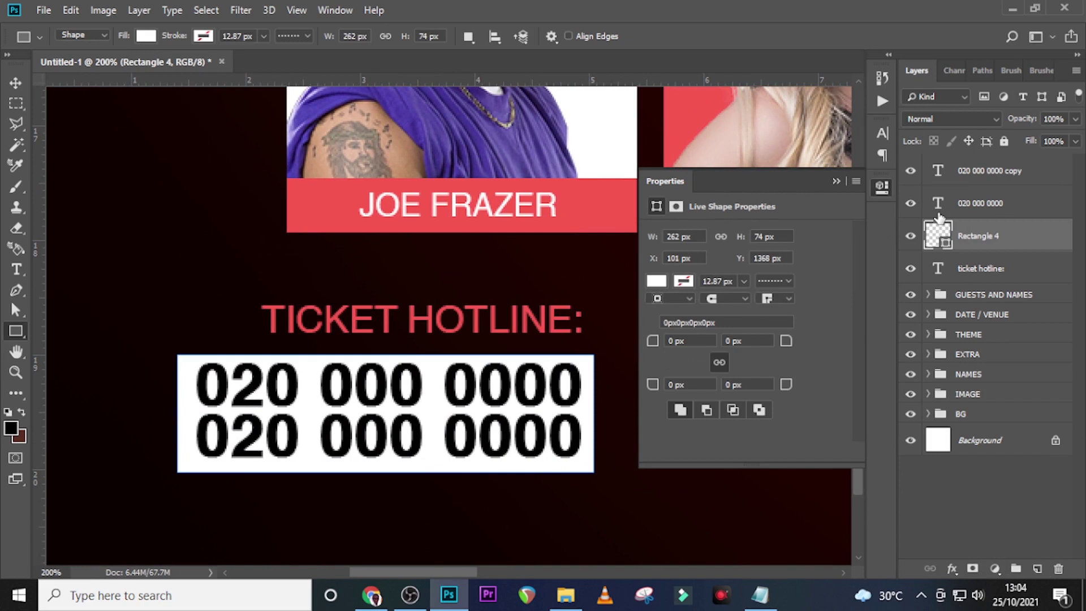
key("v")
key("Up")
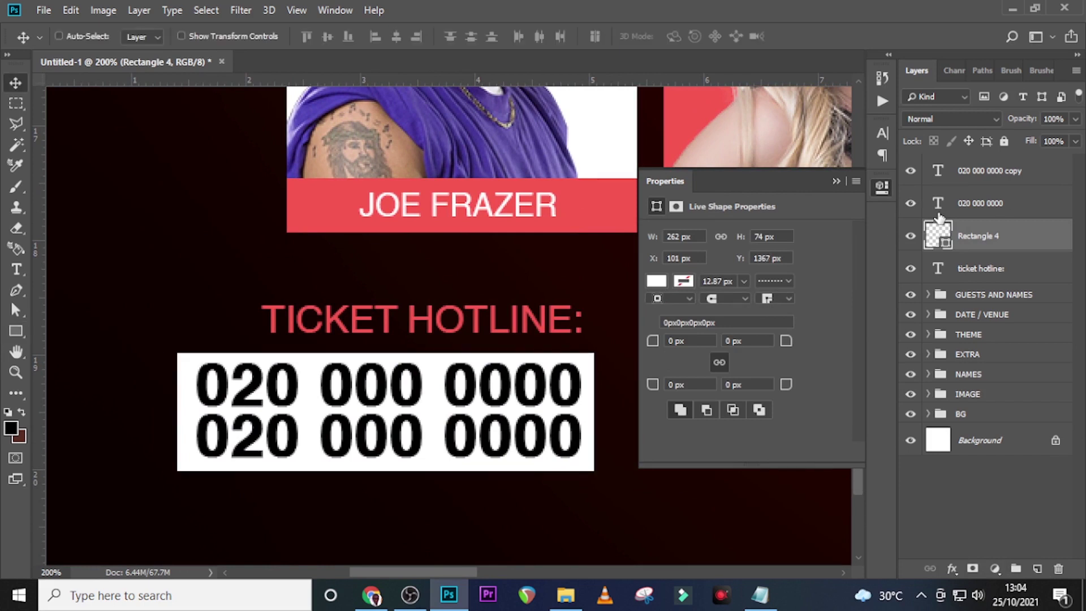
key("Right")
key("Right")
key("Up")
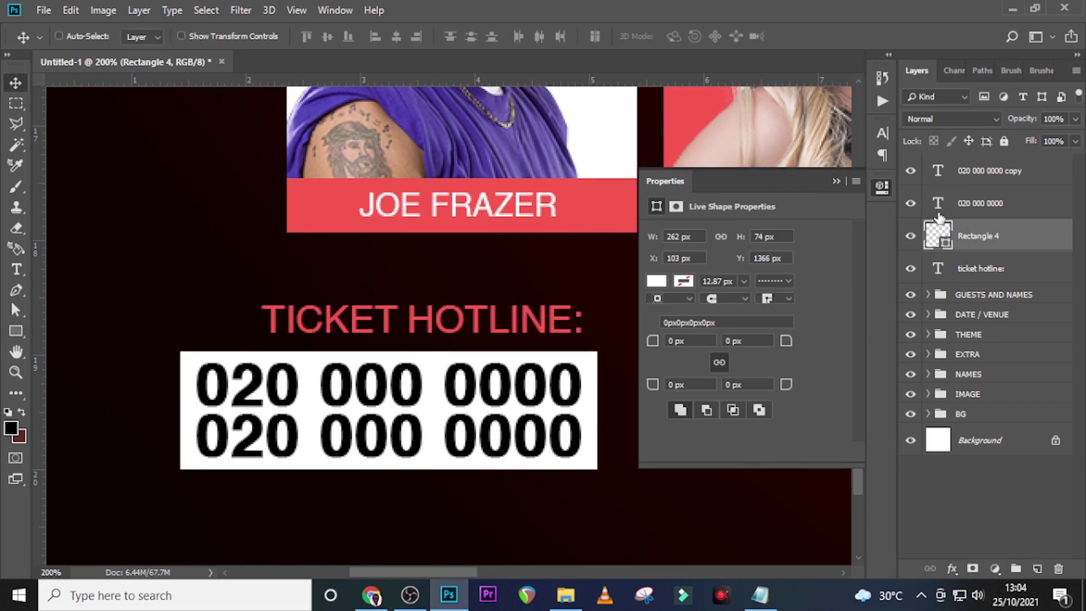
key("Left")
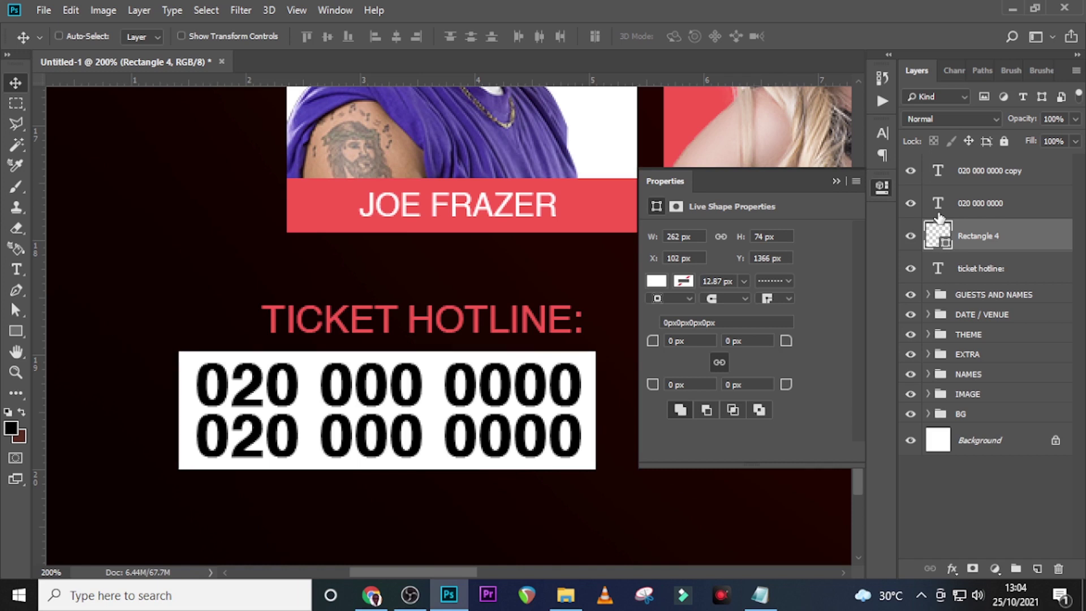
key("Up")
key("Down")
Nudge the TICKET HOTLINE: heading right and down to sit just above the box
left_click(985, 274)
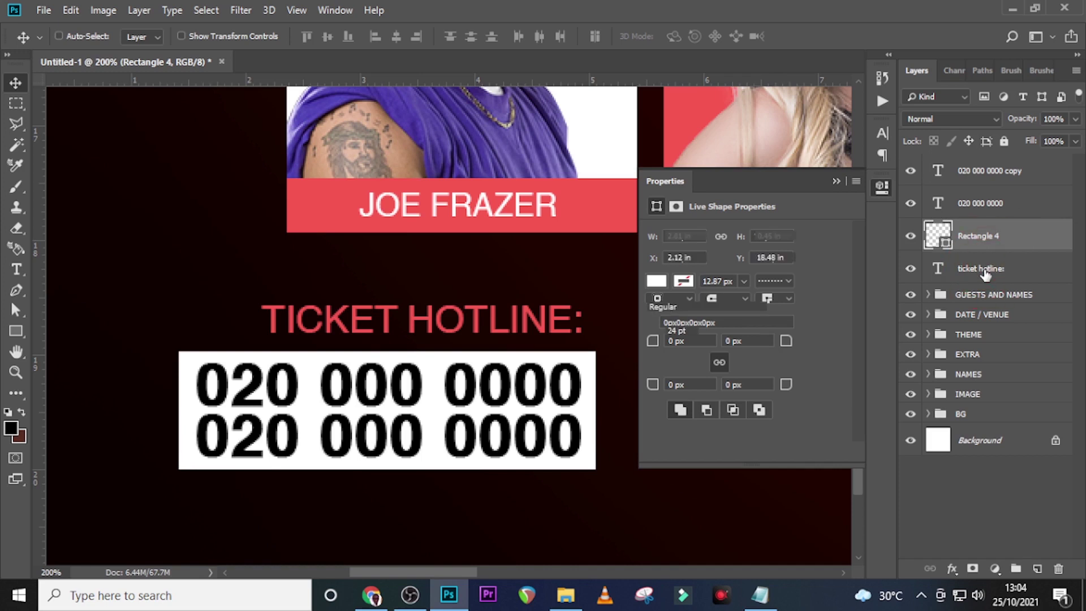
key("Right")
key("Right")
key("Right")
key("Right")
key("Right")
key("Right")
key("Right")
key("Right")
key("Right")
key("Right")
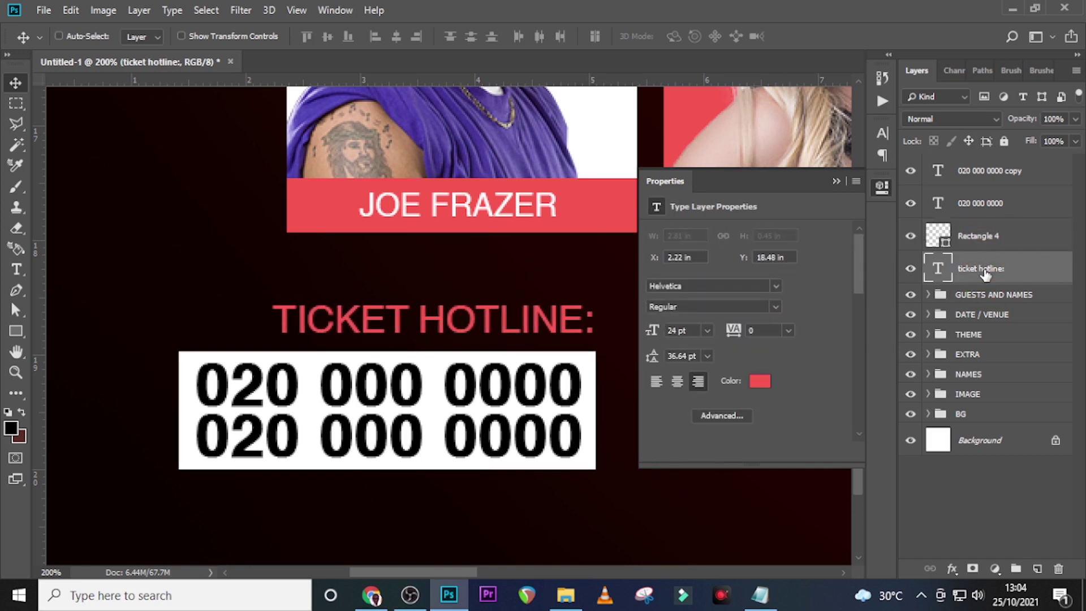
key("Right")
key("Right")
key("Right")
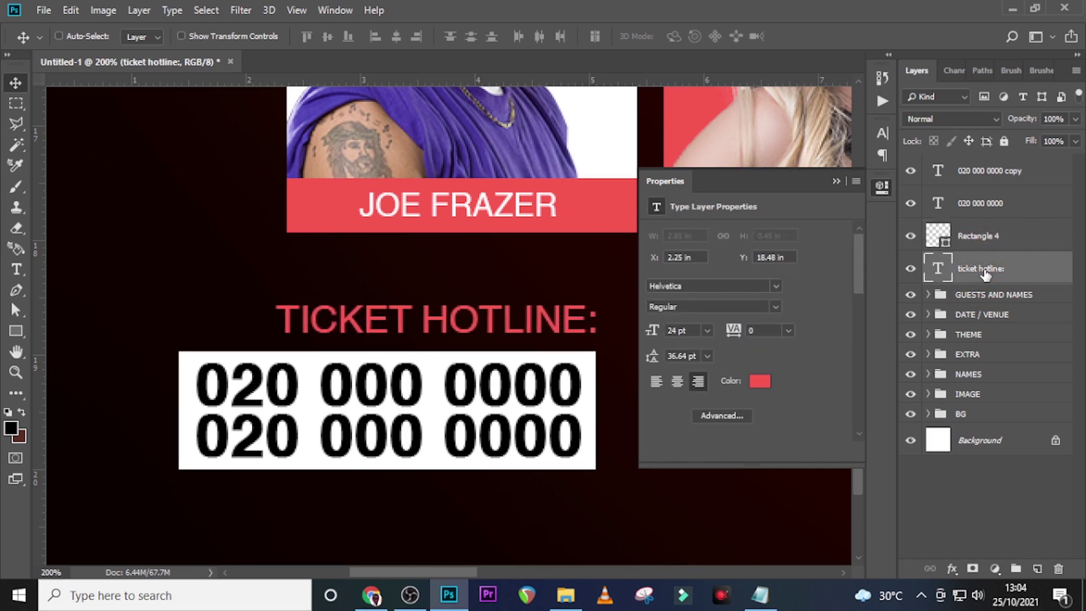
key("Down")
key("Down")
key("Down")
key("Down")
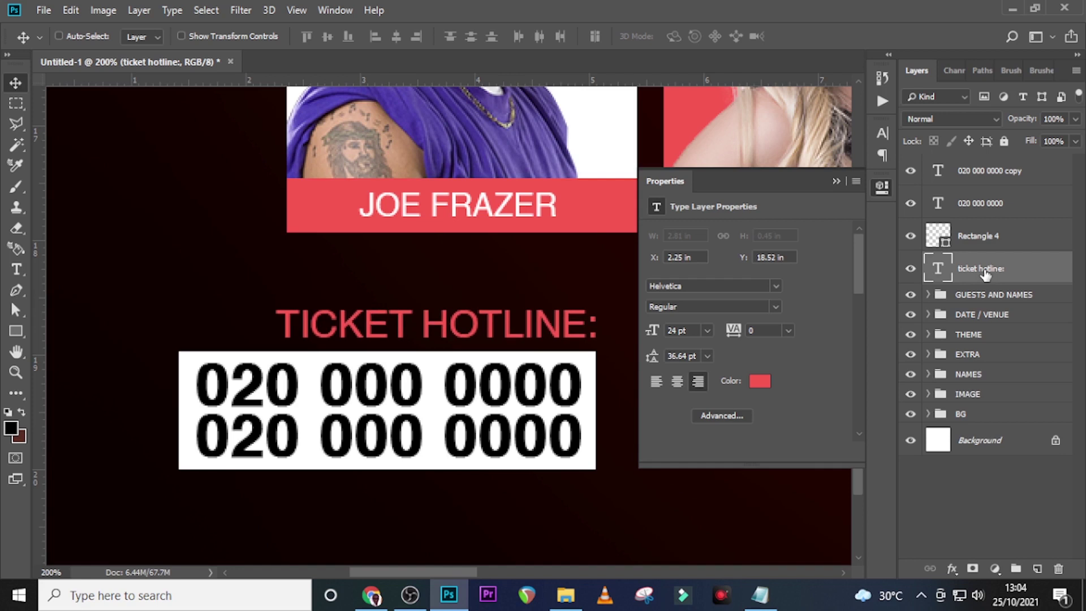
key("Down")
key("Down")
key("Down")
key("Down")
key("Down")
key("Down")
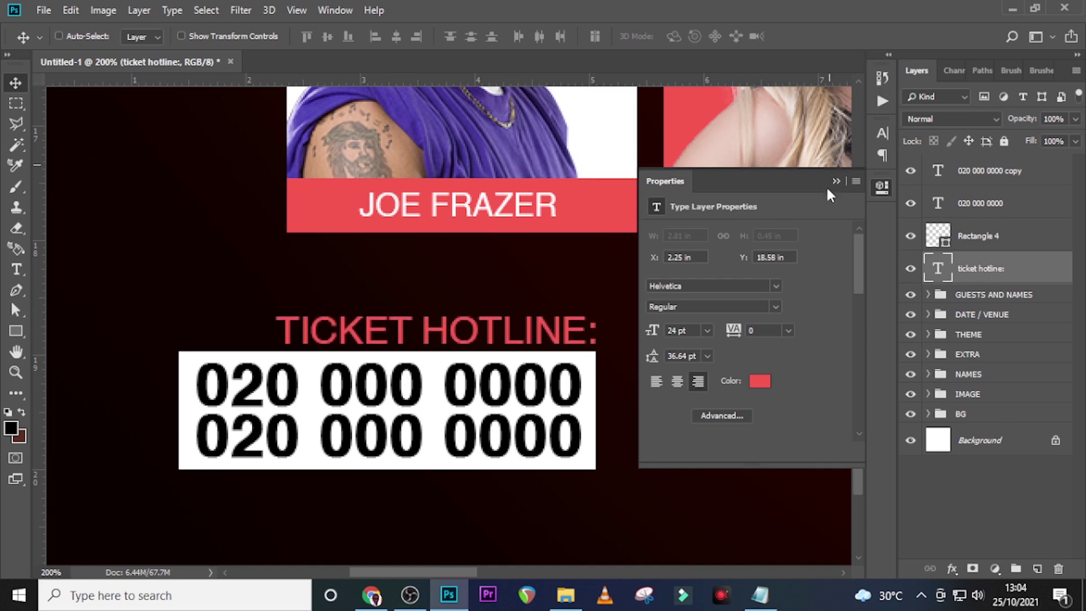
left_click(837, 177)
key("ctrl+0")
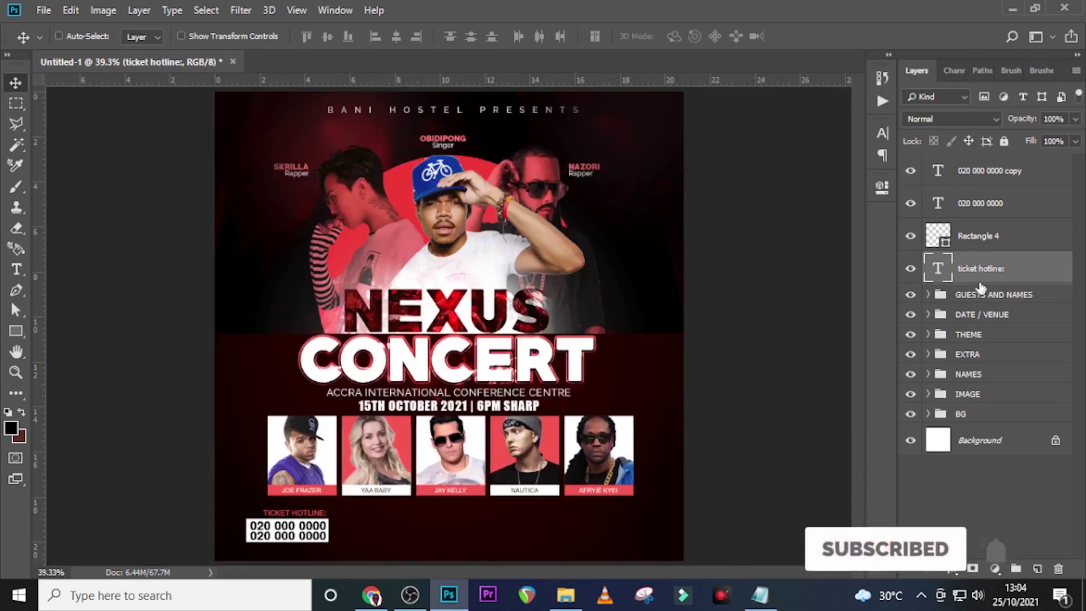
Group the hotline heading, white box and both numbers as 'TICKETS ONLINE' and nudge it up
left_click(979, 263)
left_click(980, 177, "shift")
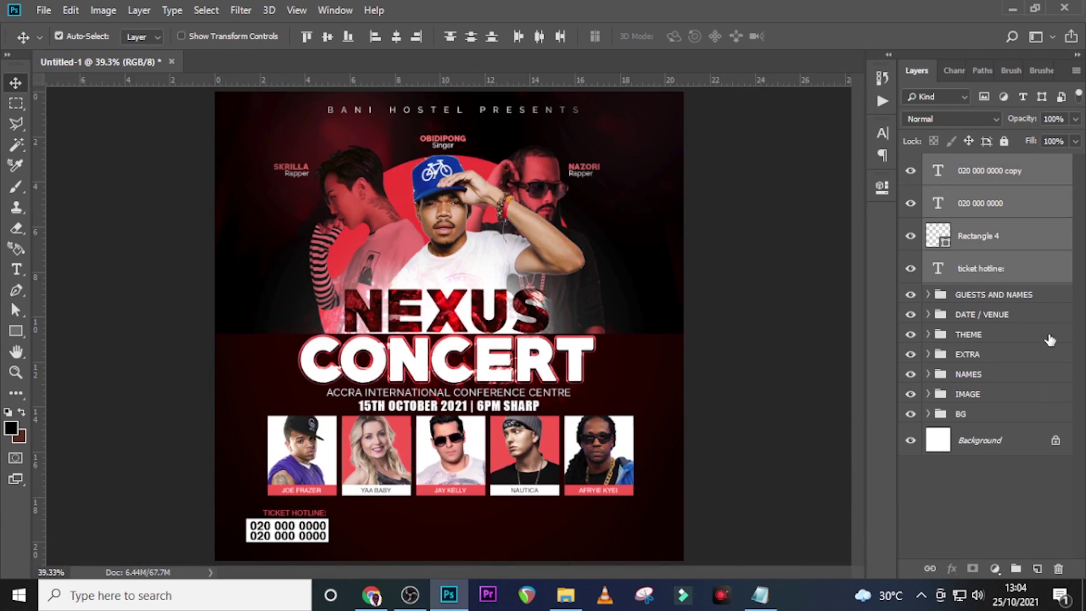
key("ctrl+g")
double_click(970, 164)
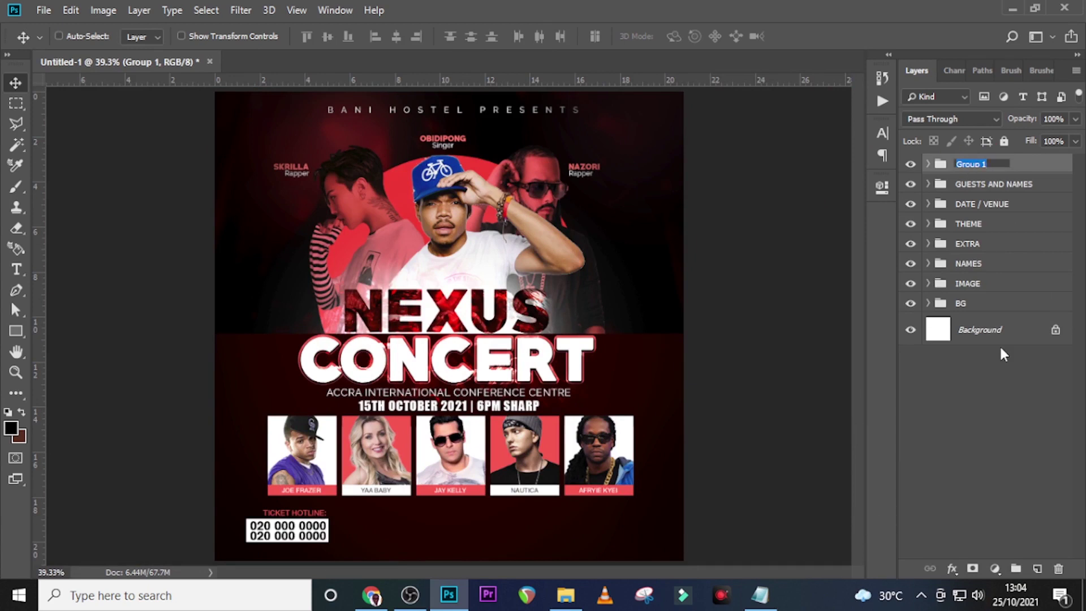
type("tickets online")
key("Return")
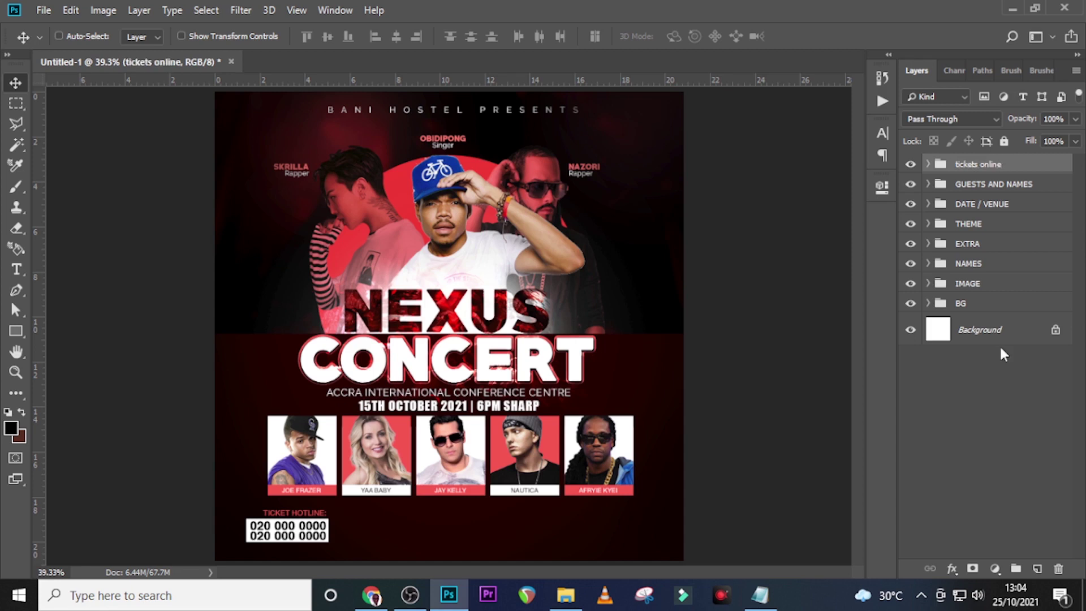
double_click(974, 165)
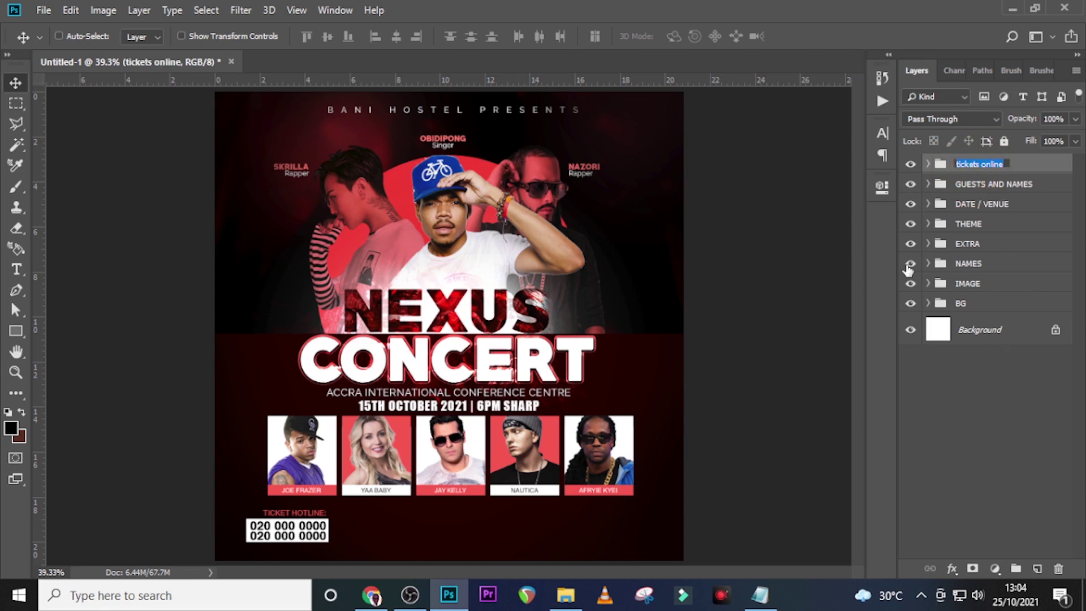
type("TICKETS ONLINE")
key("Return")
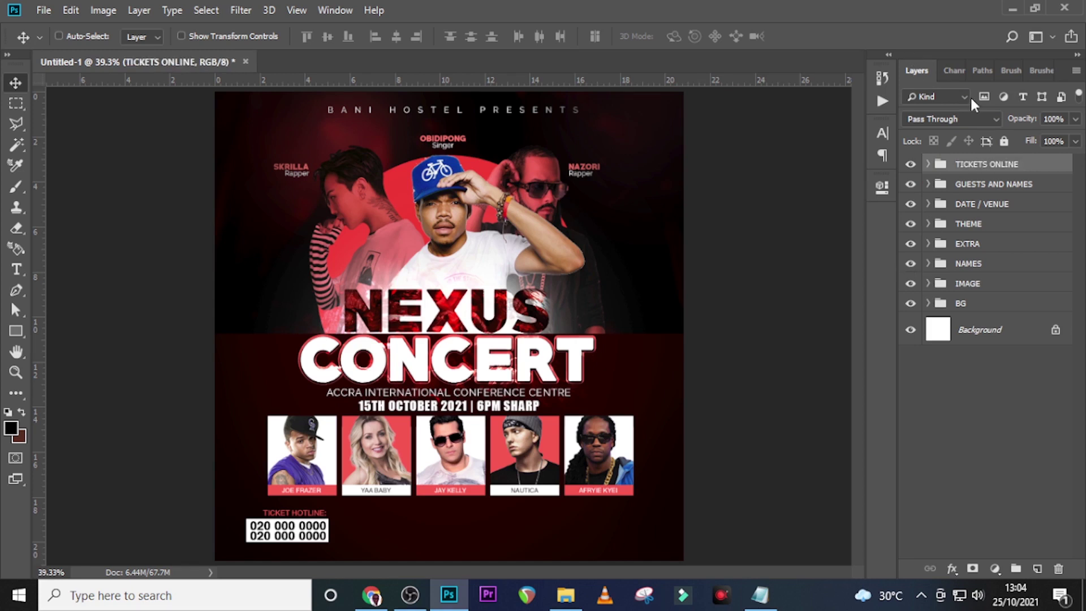
key("Up")
key("Up")
key("Up")
key("Up")
key("Up")
key("Up")
key("Up")
key("Up")
key("Up")
key("Up")
key("Up")
key("Up")
key("Up")
key("Up")
key("Up")
key("Up")
key("Up")
key("Up")
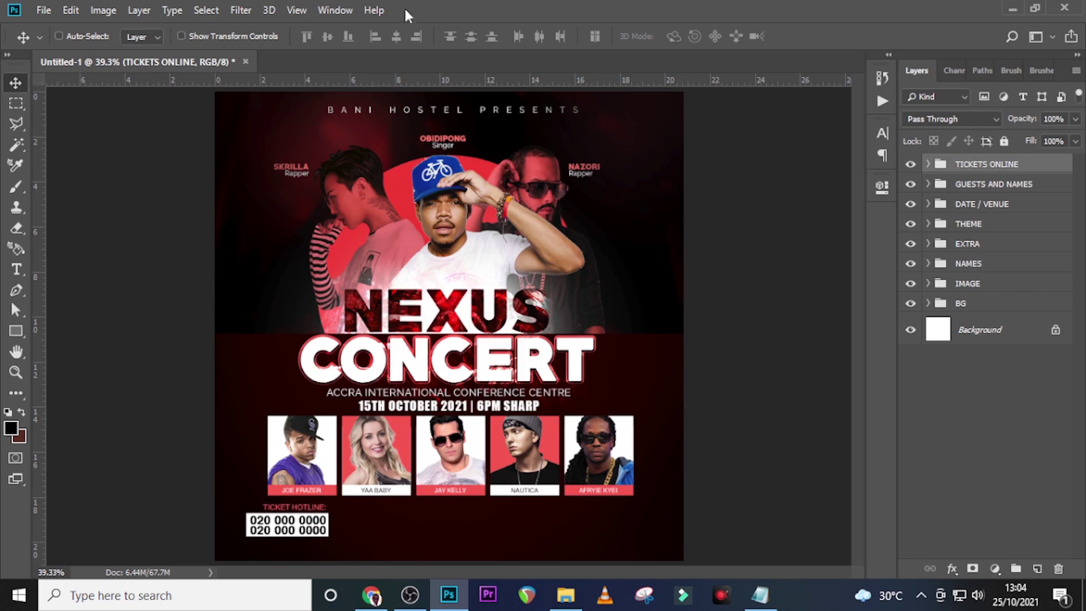
Add a horizontal guide and create a 'Regular $20' text line pasted from Notepad beside the hotline
left_click_drag(410, 102, 371, 543)
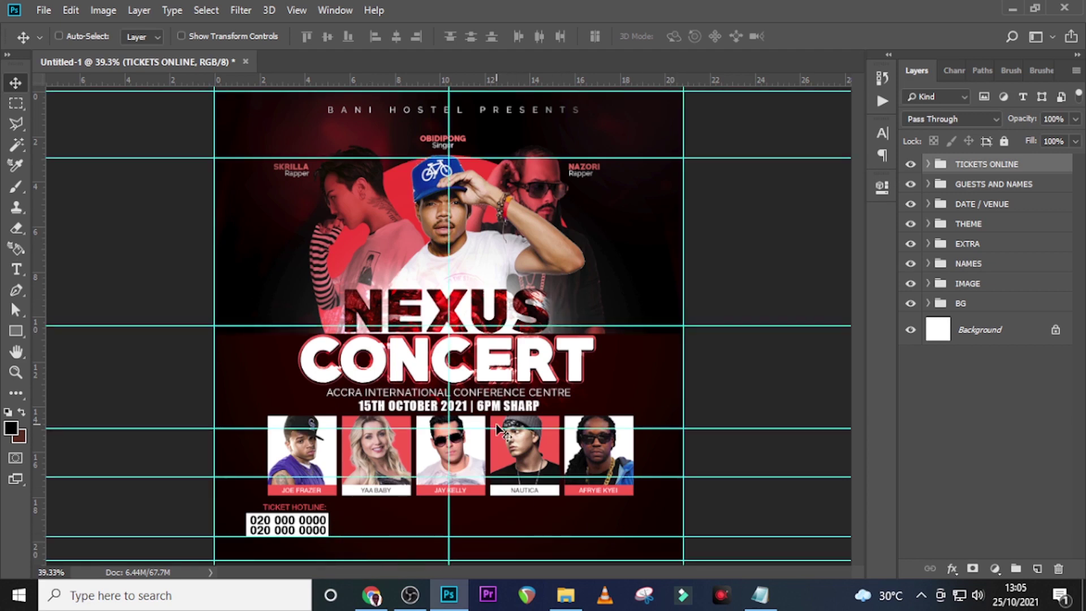
key("t")
left_click(379, 526)
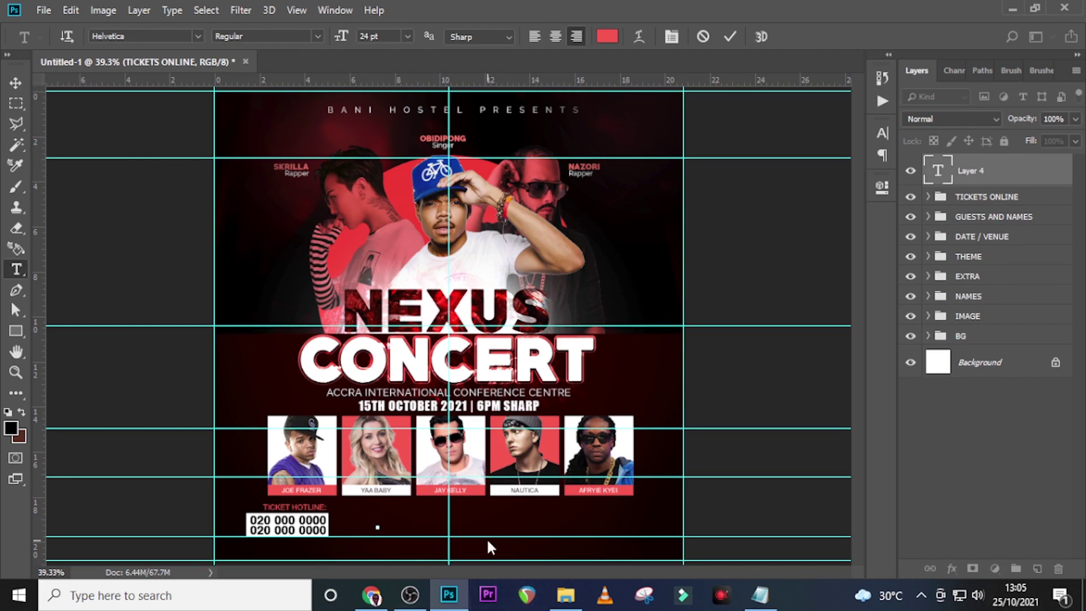
left_click(759, 594)
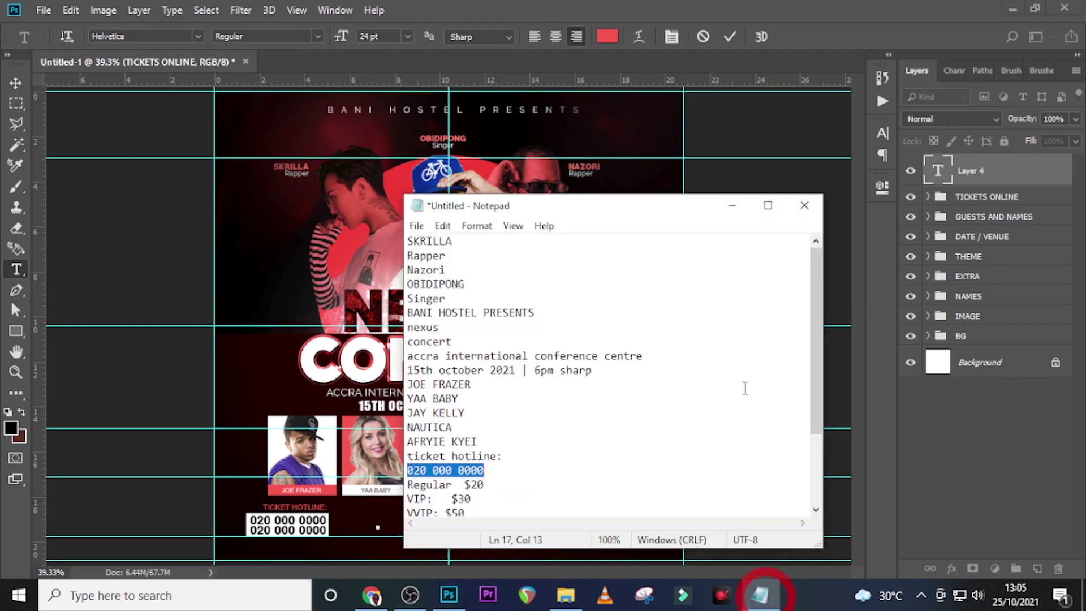
left_click_drag(487, 484, 406, 485)
left_click(493, 3)
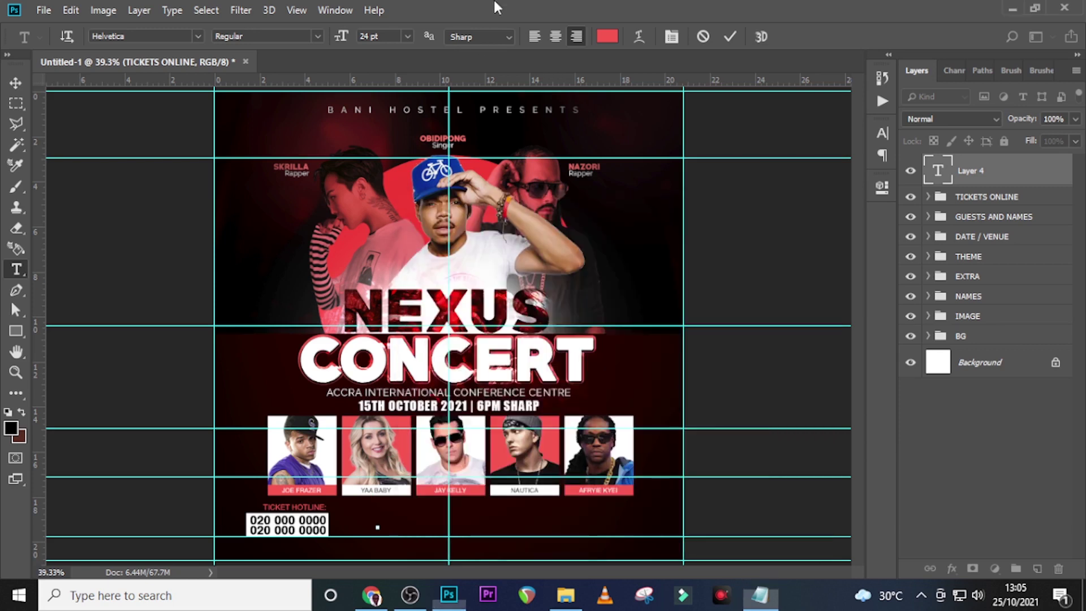
type("REGULAR  $20")
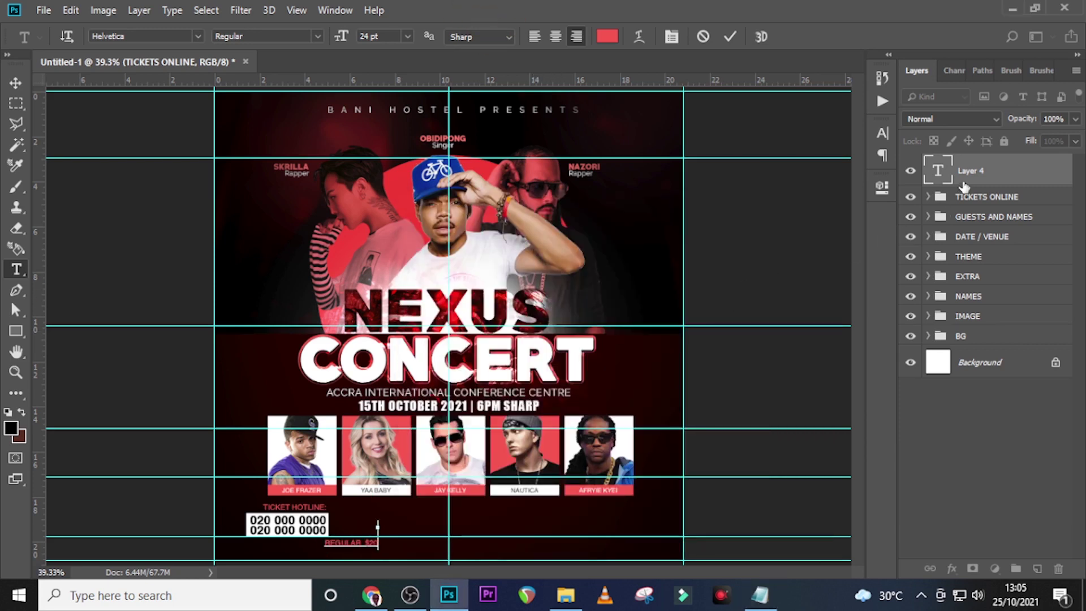
left_click(963, 180)
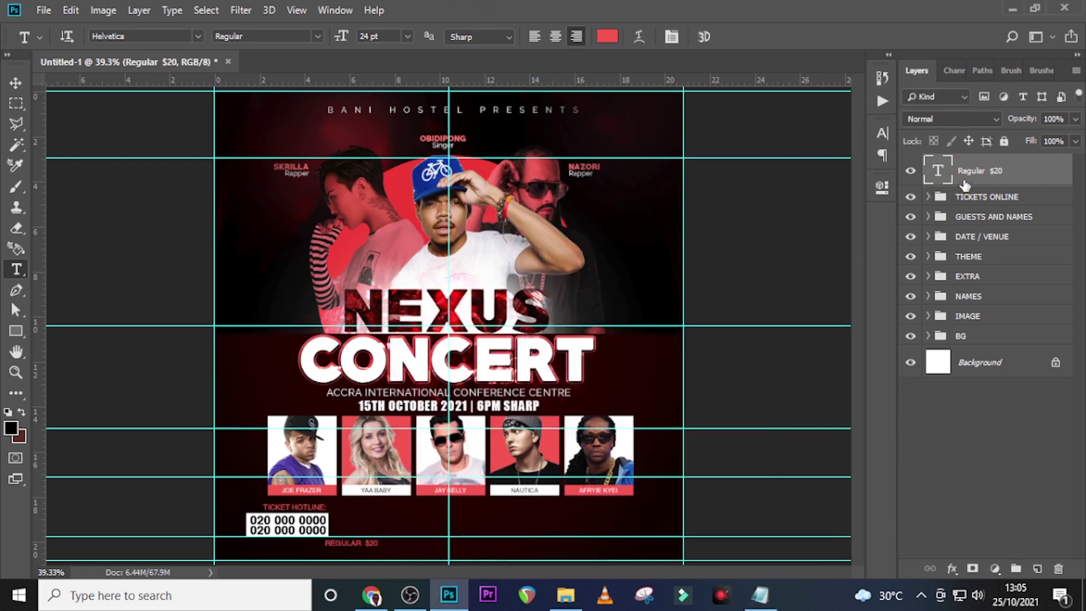
Set the price text to 38 pt with All Caps off, centre-aligned
left_click(883, 133)
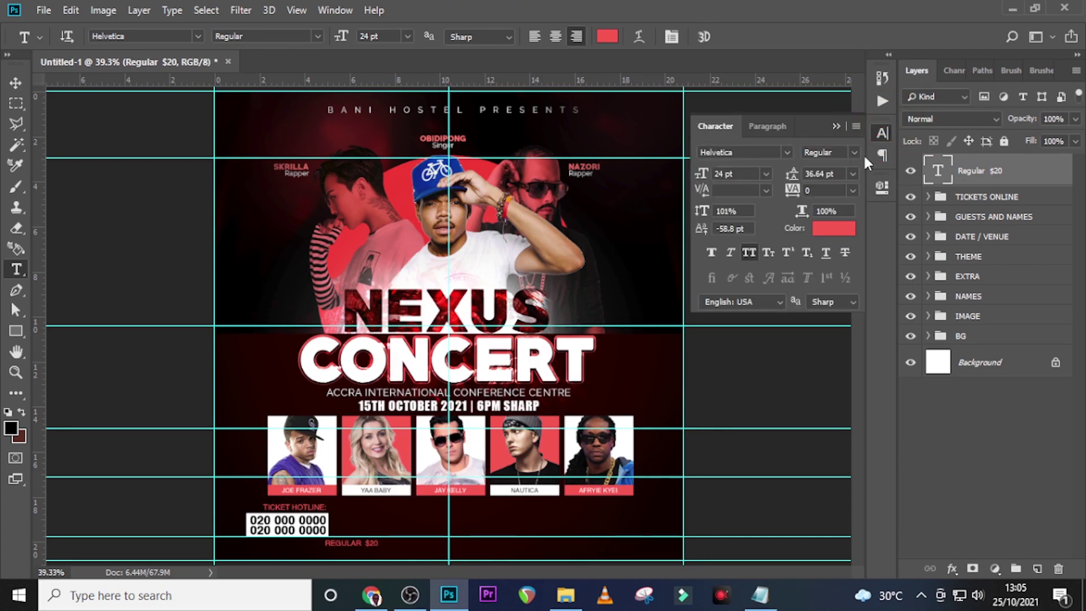
left_click_drag(745, 174, 676, 167)
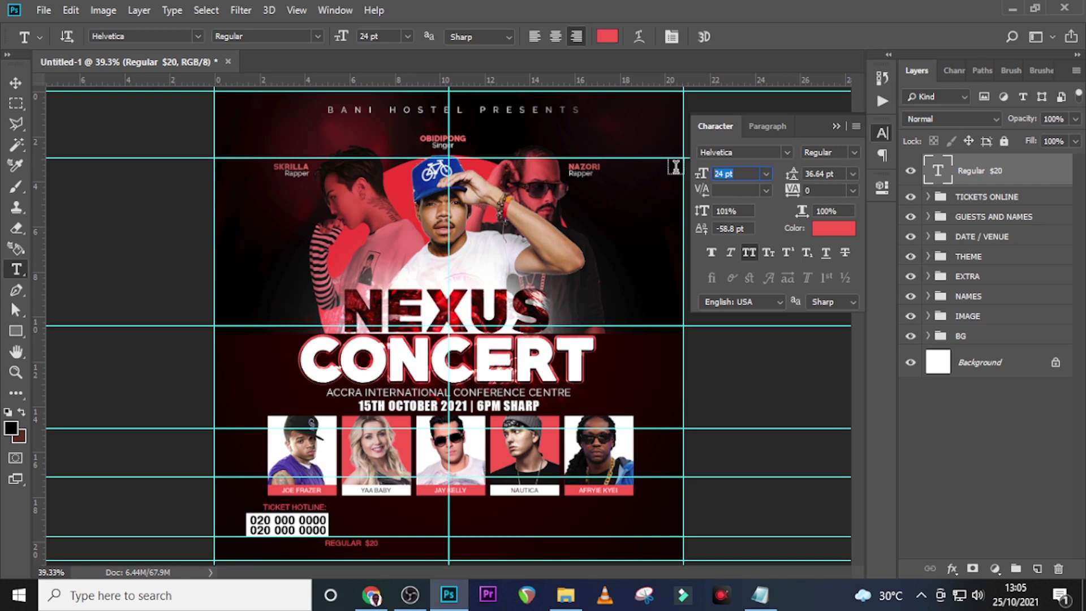
type("38")
key("Return")
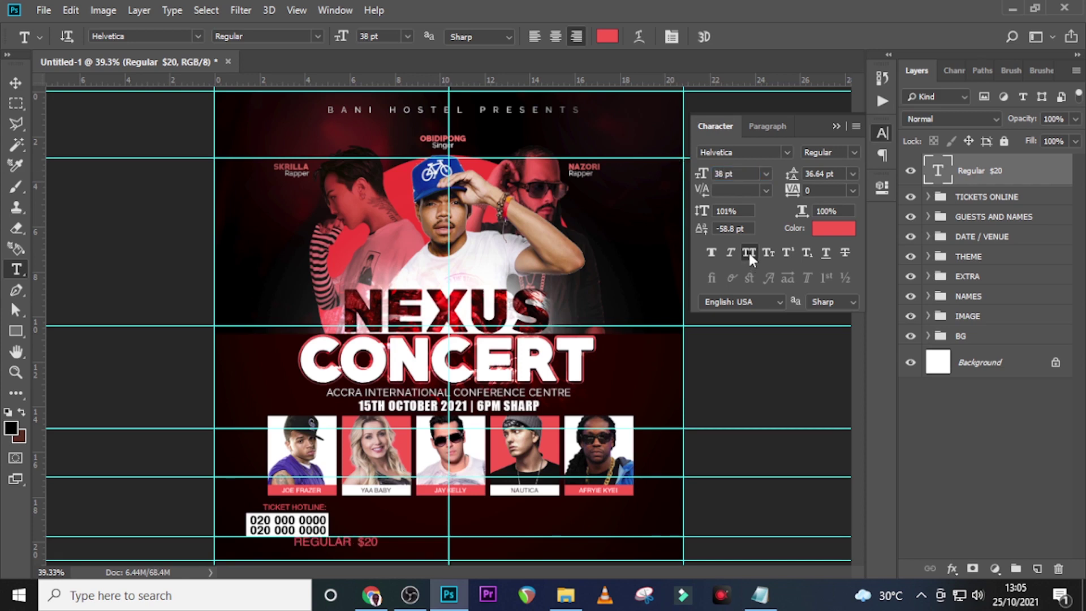
left_click(749, 255)
key("v")
left_click(931, 167)
left_click(771, 127)
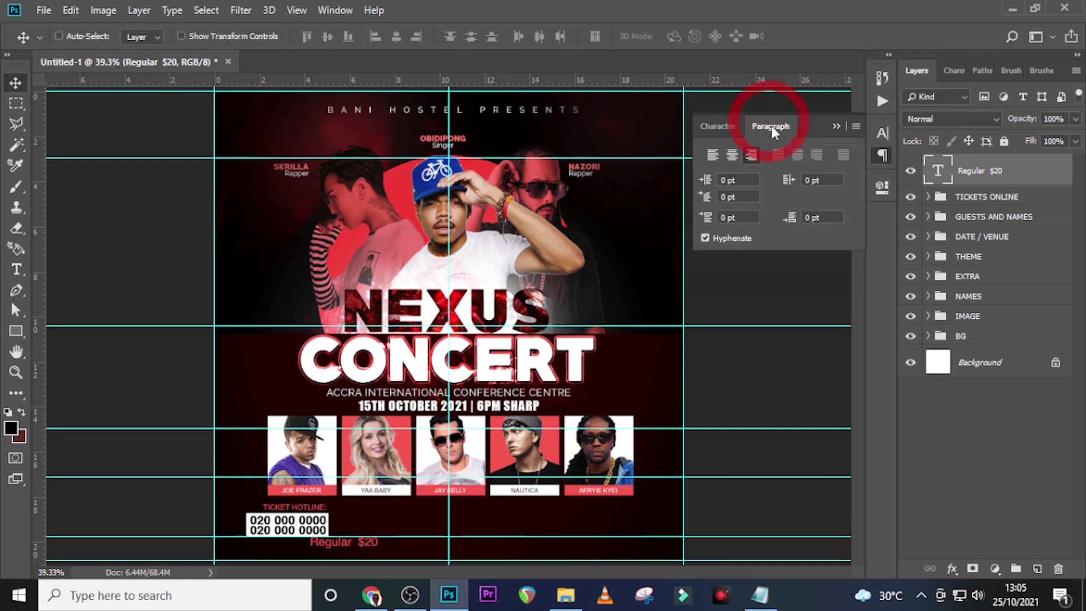
left_click(732, 155)
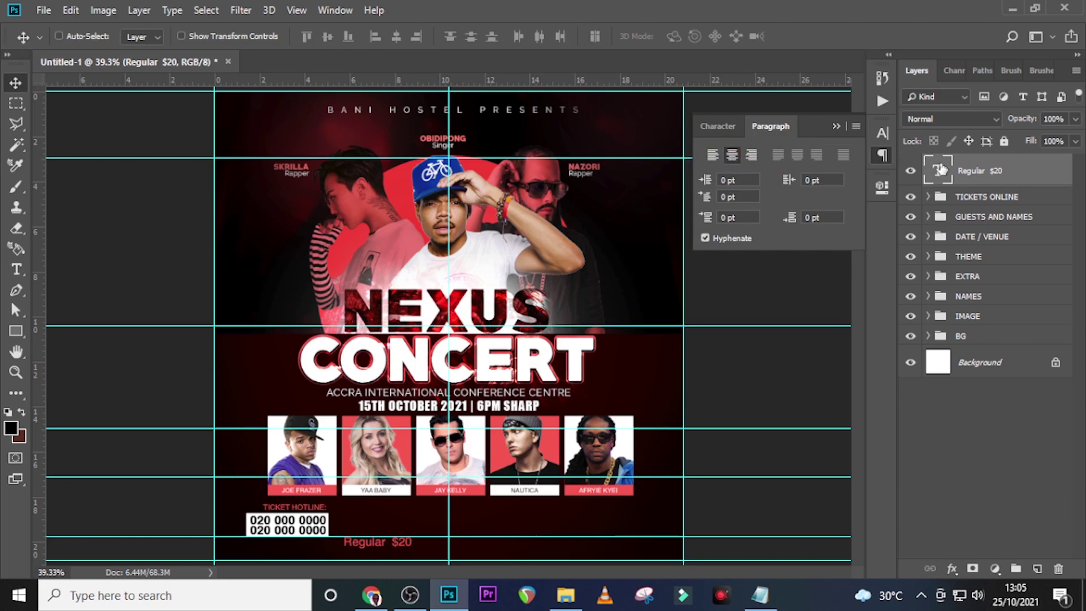
Move the price line up slightly and add a vertical guide through its centre
key("ctrl+plus")
key("ctrl+plus")
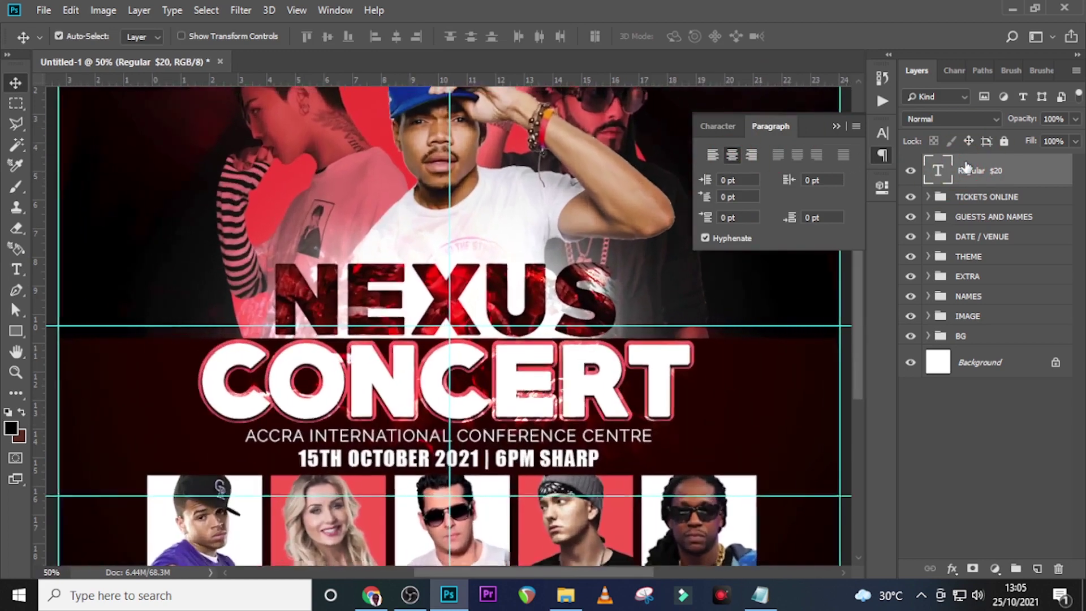
left_click_drag(293, 356, 291, 203)
scroll(292, 205, "down", 3)
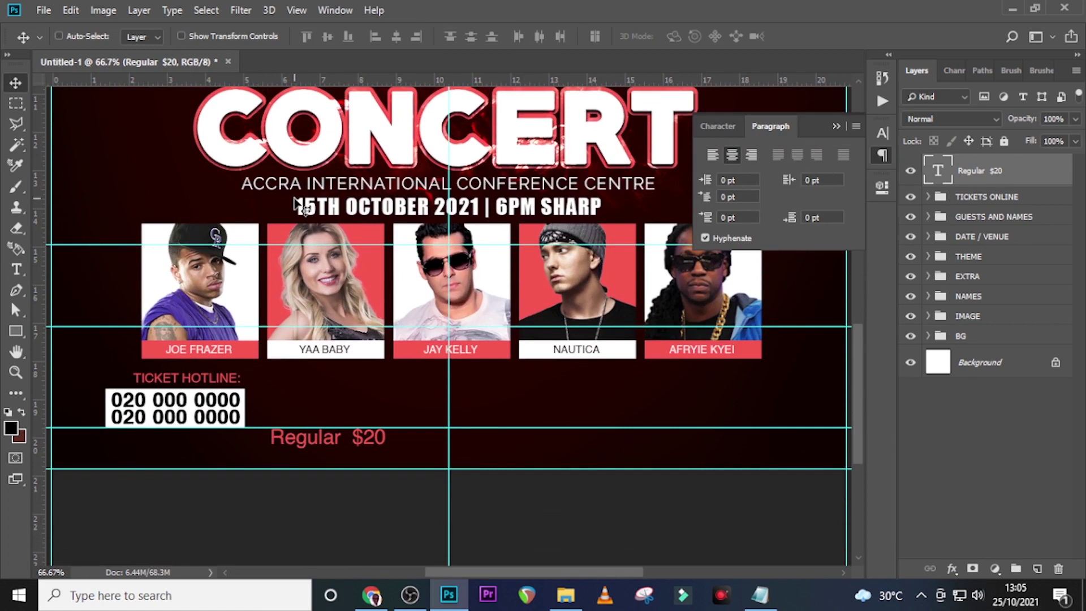
key("shift+Up")
key("shift+Up")
key("shift+Up")
key("Up")
key("Up")
key("Up")
key("Up")
key("Up")
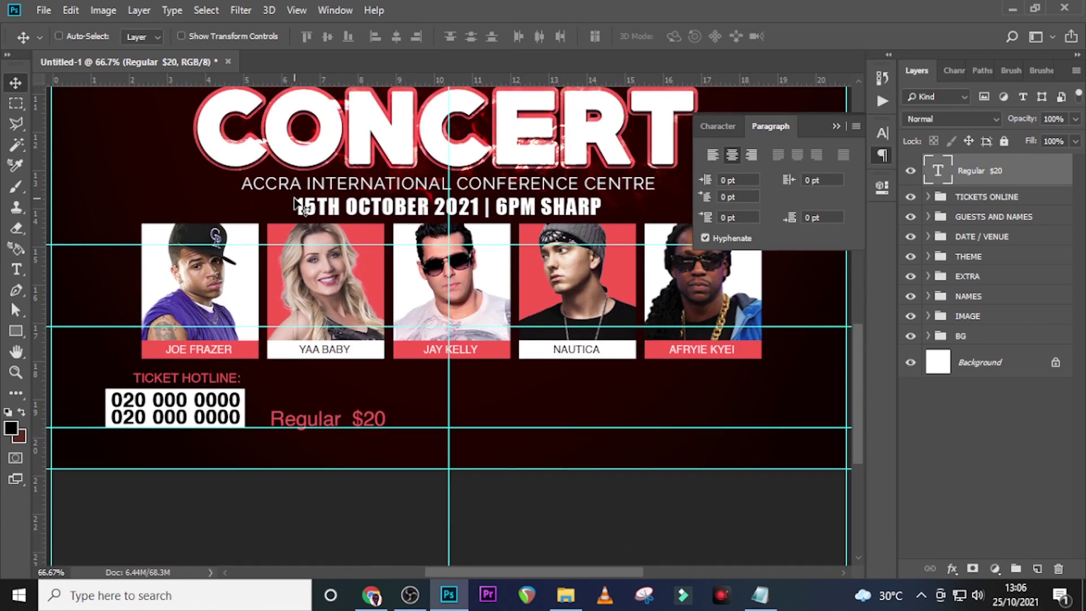
key("ctrl")
key("ctrl+t")
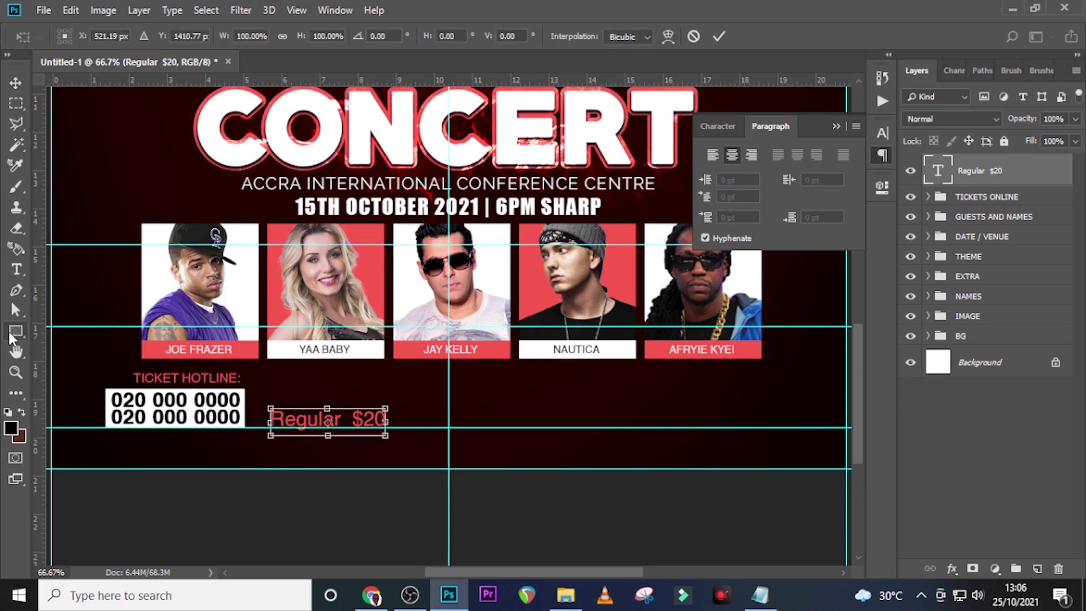
left_click_drag(35, 367, 327, 405)
key("Return")
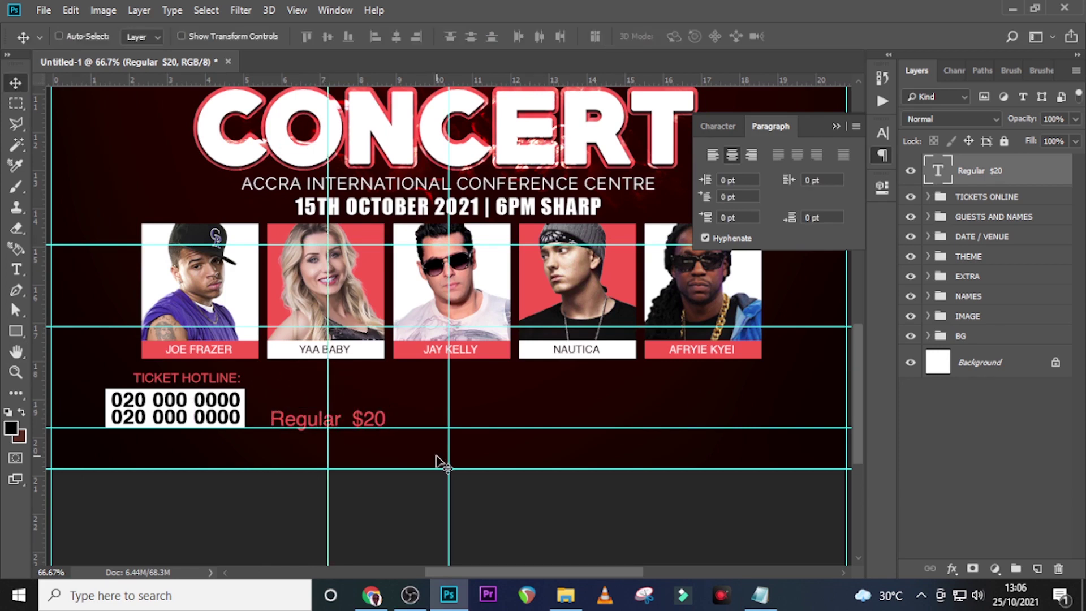
Duplicate the Regular $20 line above itself and change the copy to 'VIP: $30'
key("ctrl+j")
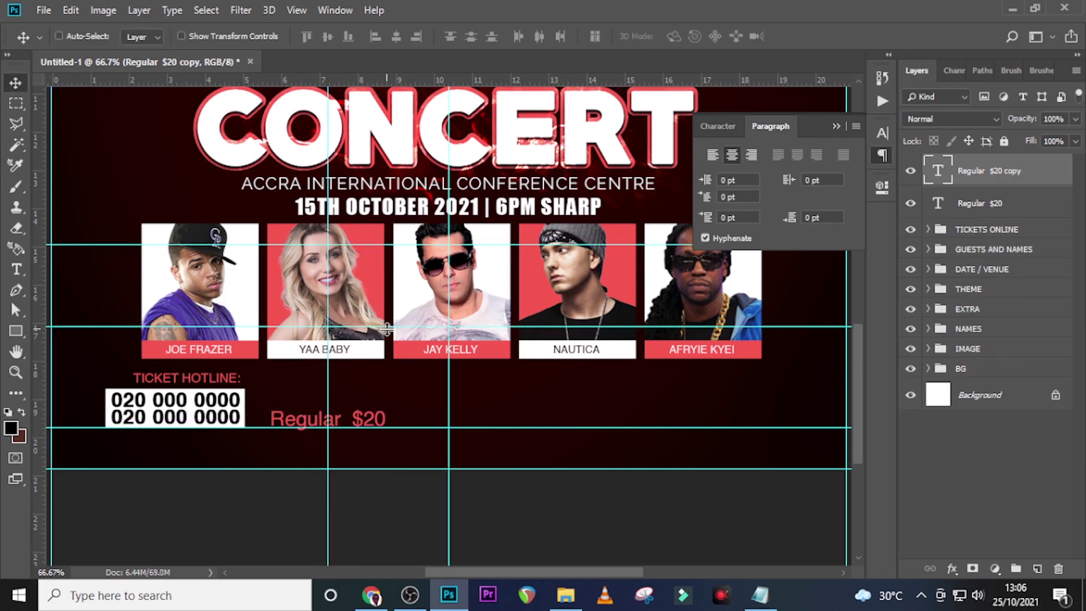
key("shift+Up")
key("shift+Up")
key("shift+Up")
key("Up")
key("Up")
key("Up")
key("Up")
key("Up")
key("Up")
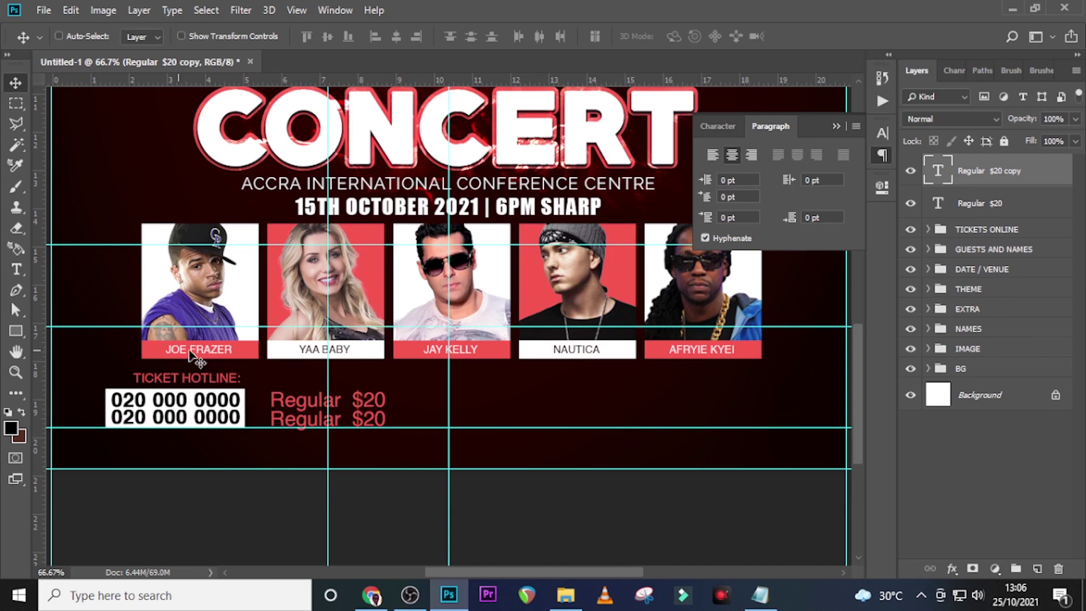
left_click(759, 595)
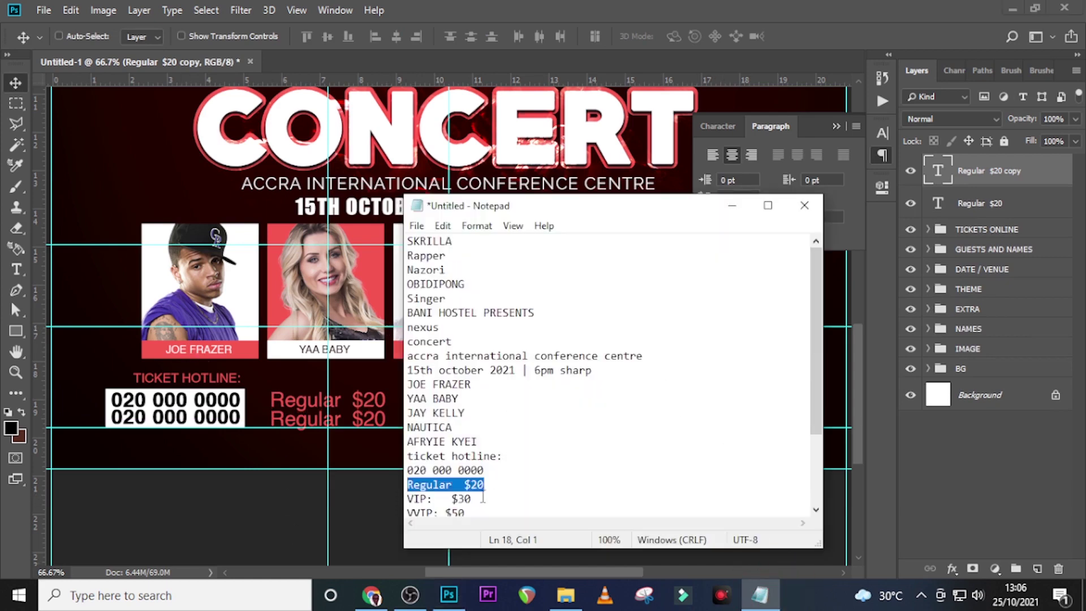
left_click_drag(482, 498, 391, 492)
key("ctrl+c")
left_click(625, 8)
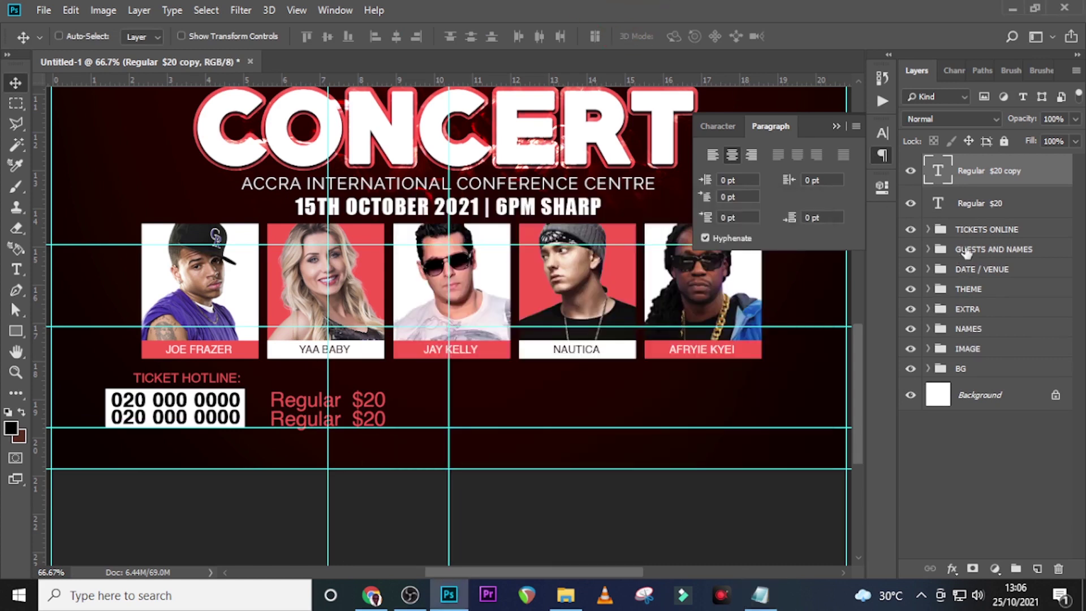
double_click(939, 171)
key("ctrl+v")
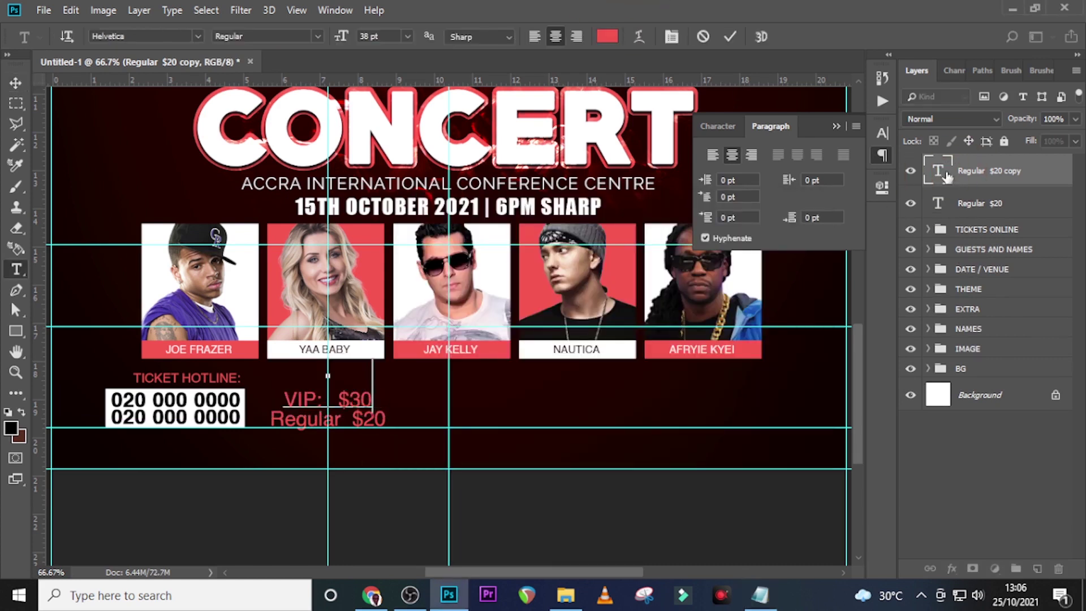
key("ctrl+Return")
Duplicate the VIP line upward and change it to 'VVIP: $50'
key("ctrl+j")
key("shift+Up")
key("shift+Up")
key("shift+Up")
key("shift+Up")
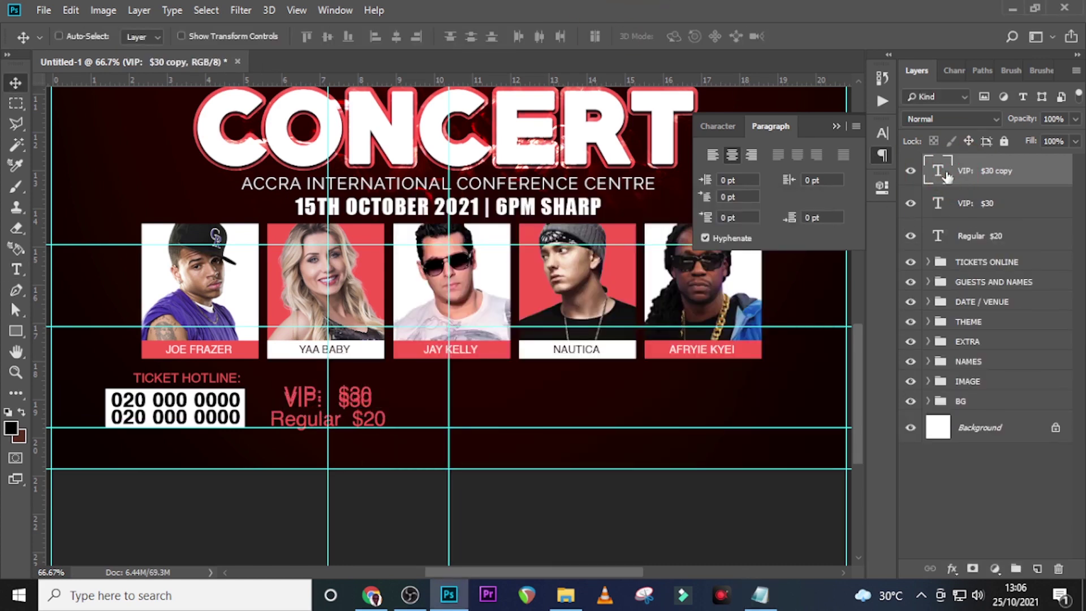
key("Up")
key("Up")
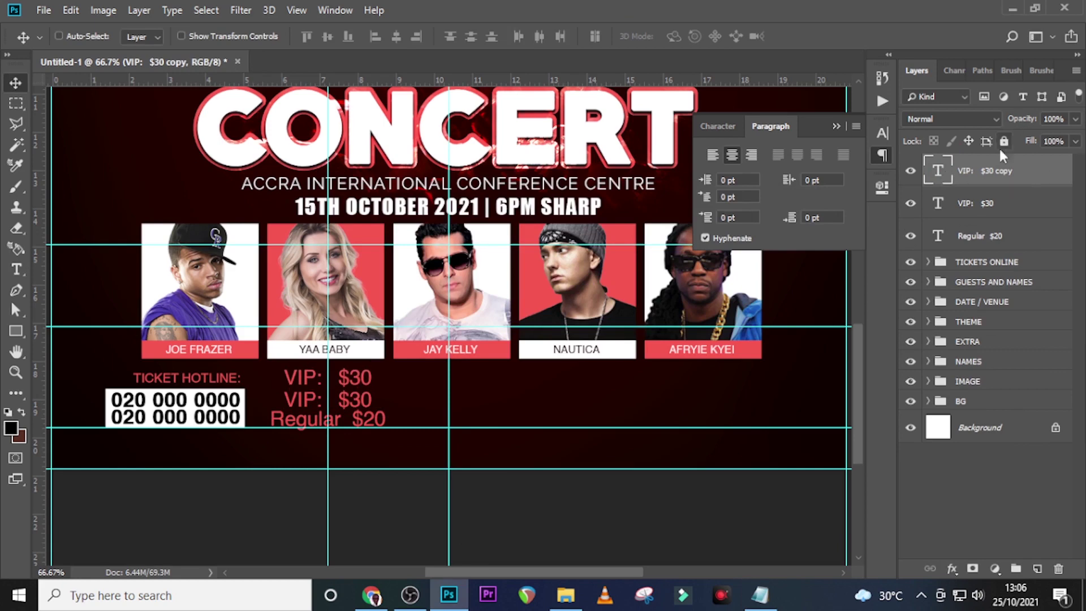
left_click(760, 594)
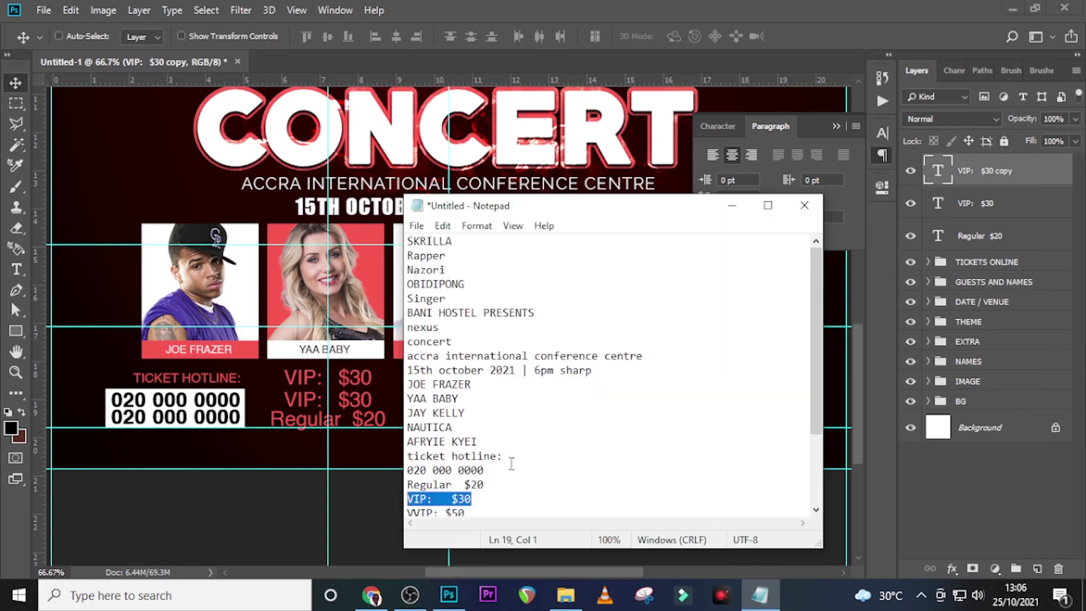
scroll(518, 478, "down", 1)
left_click_drag(486, 468, 367, 464)
key("ctrl+c")
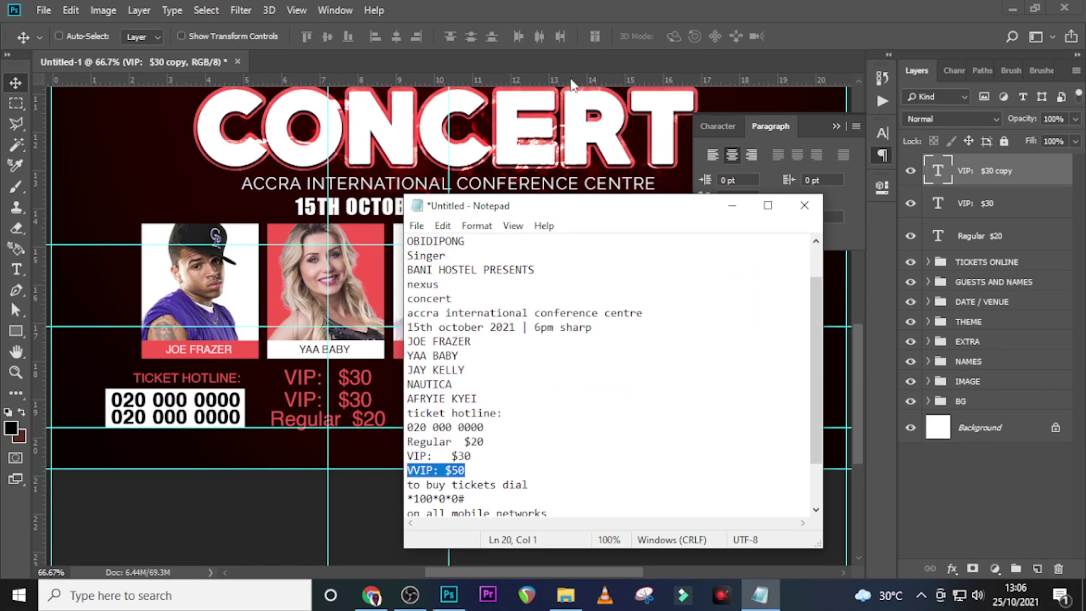
left_click(613, 6)
double_click(939, 170)
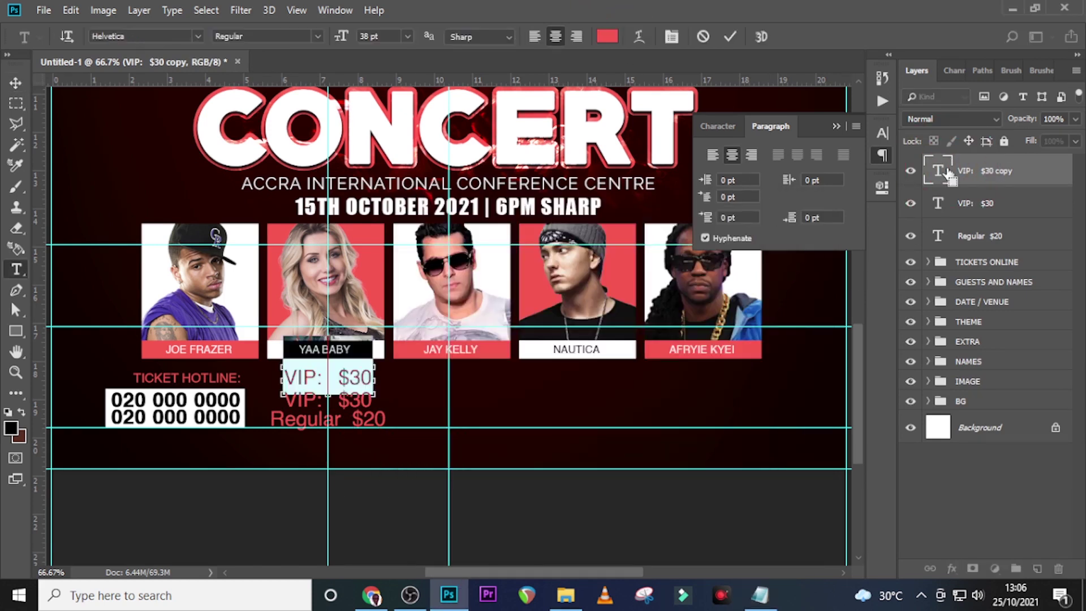
key("ctrl+v")
key("ctrl+Return")
Colour the $50 and $30 amounts white (#ffffff)
double_click(947, 173)
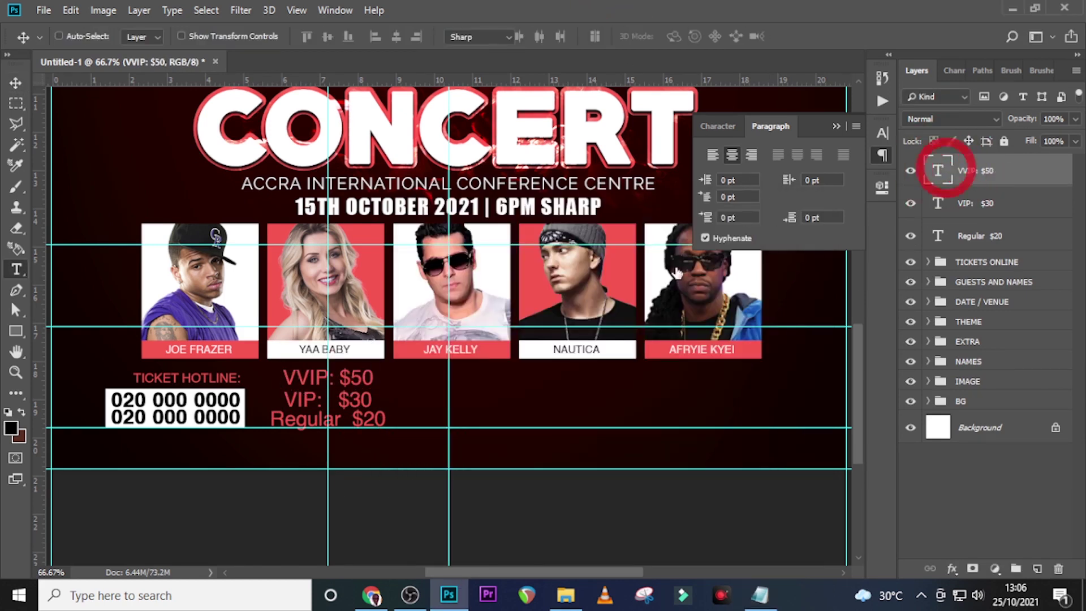
left_click_drag(341, 376, 418, 375)
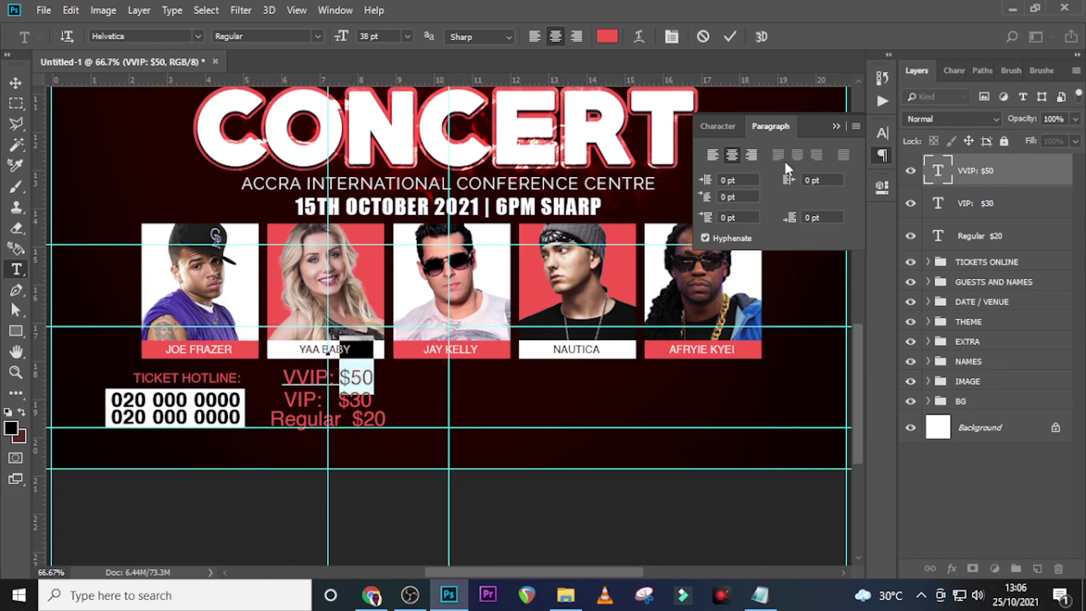
left_click(717, 126)
left_click(825, 231)
type("ffffff")
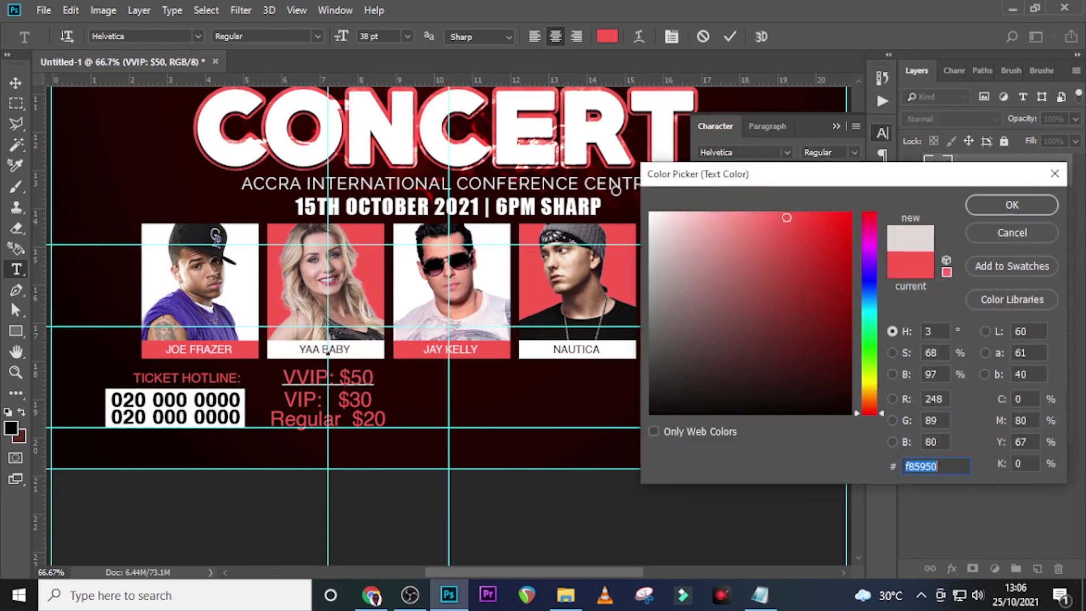
left_click(992, 213)
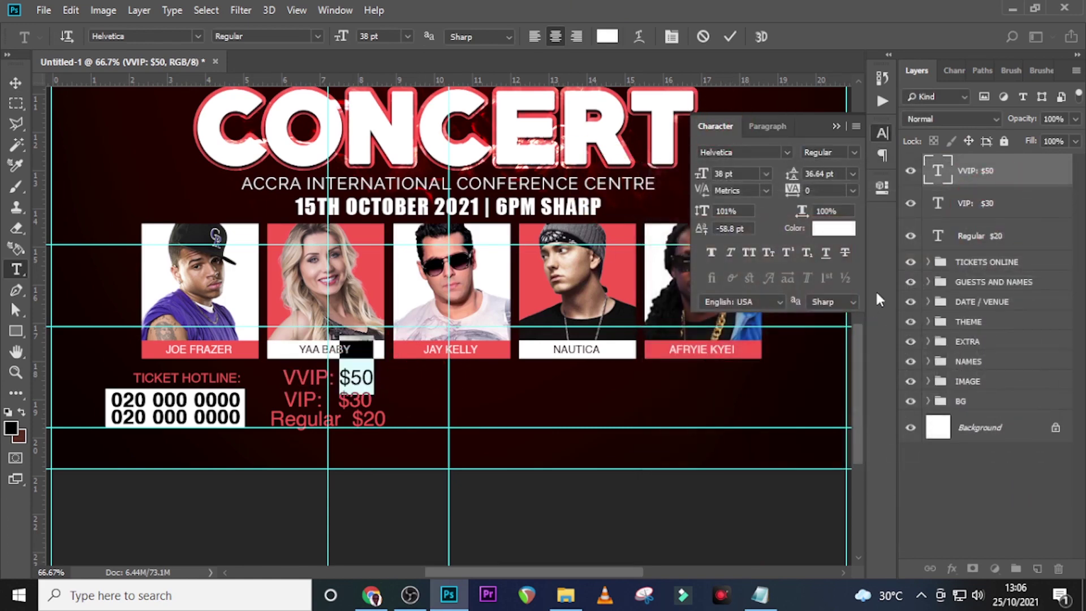
double_click(937, 205)
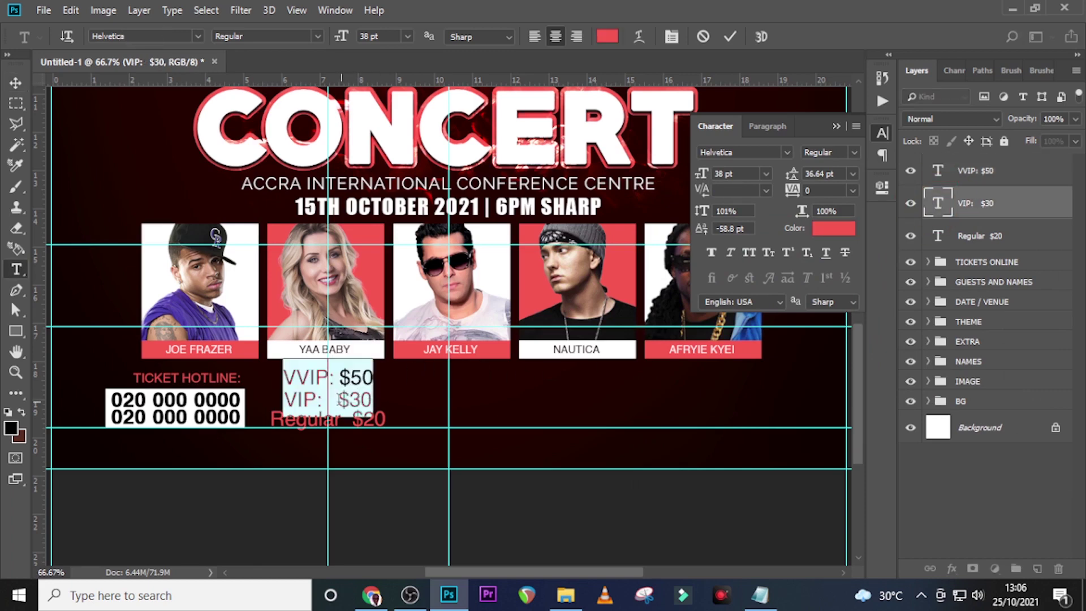
left_click(834, 228)
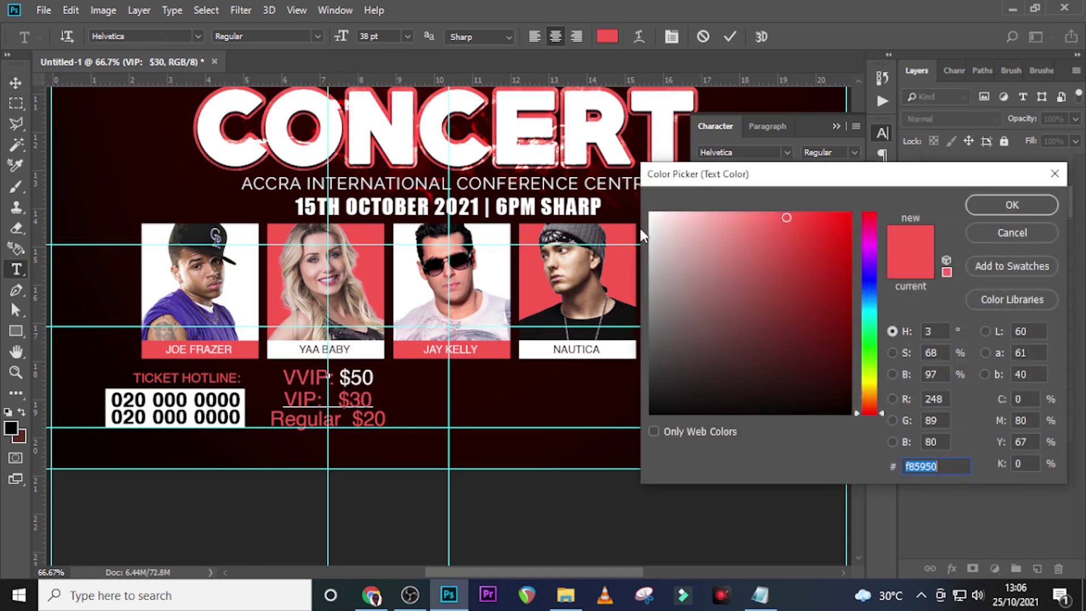
left_click(617, 182)
left_click(982, 207)
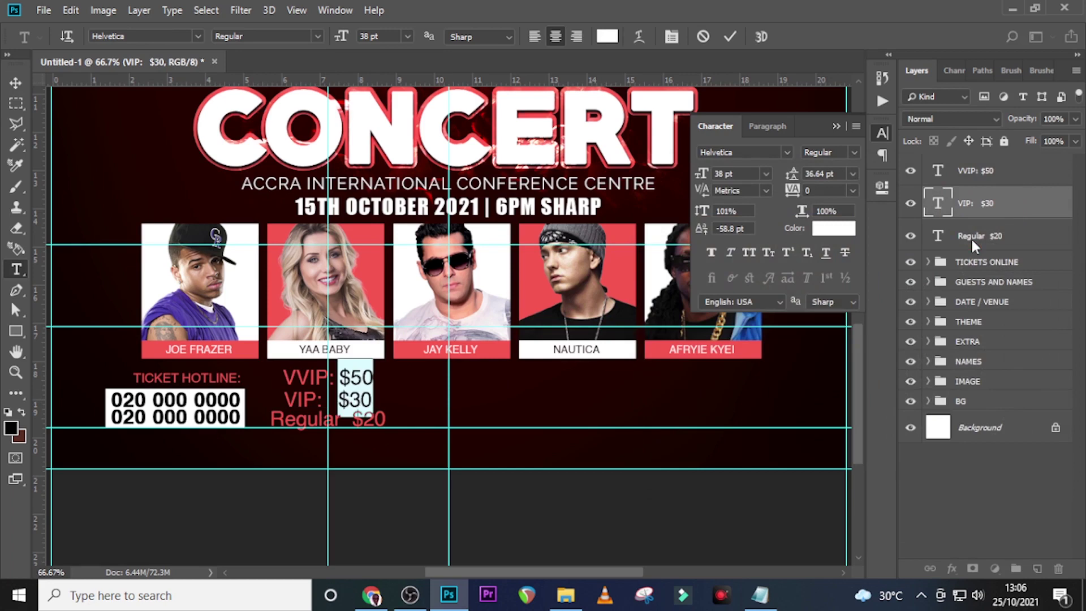
Colour the $20 amount white and select all three price layers
left_click(937, 236)
double_click(937, 237)
left_click_drag(350, 420, 432, 424)
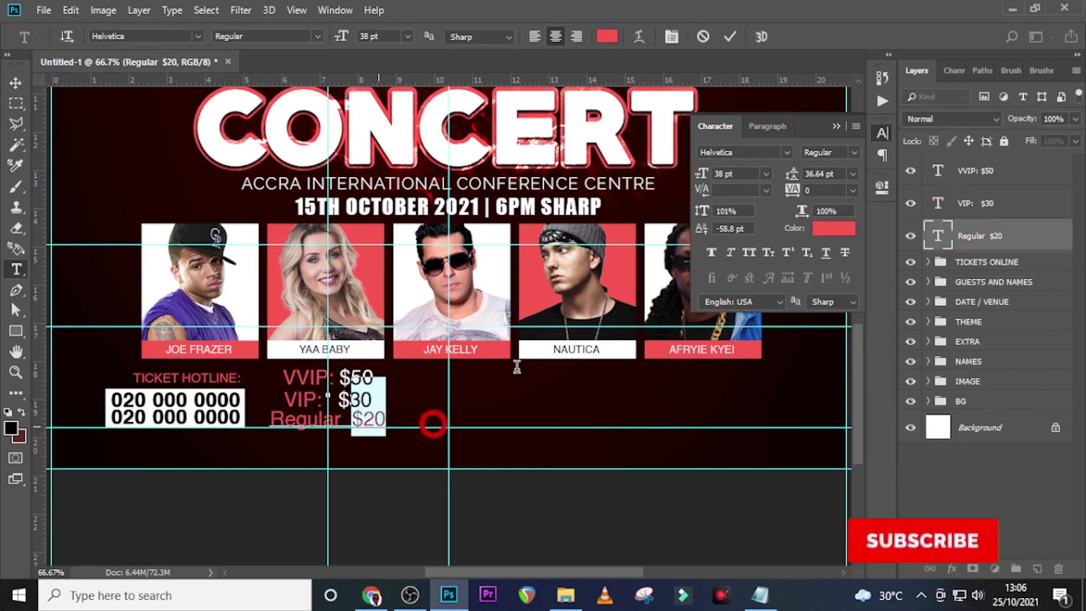
left_click(834, 229)
left_click_drag(659, 218, 637, 200)
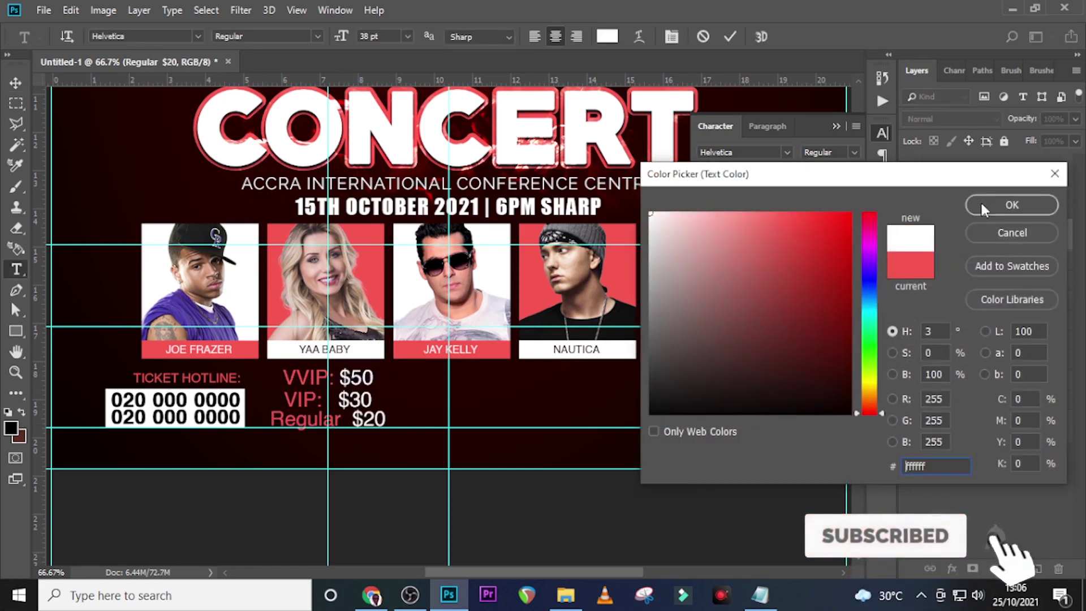
left_click(997, 199)
left_click(1013, 230)
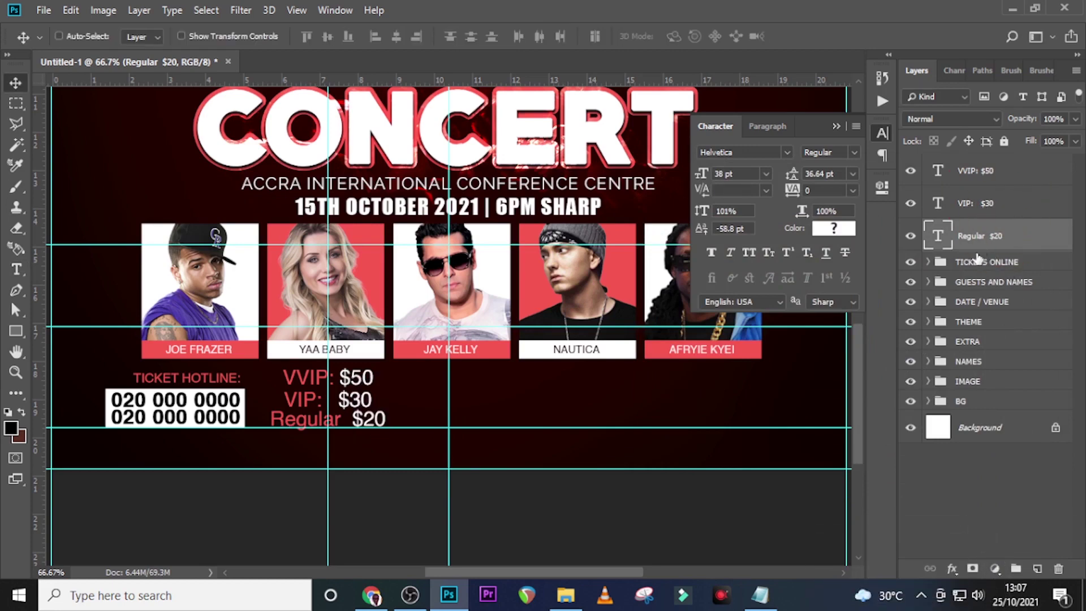
left_click(1005, 170, "shift")
Group the three price lines and name the group VVIP
key("ctrl+g")
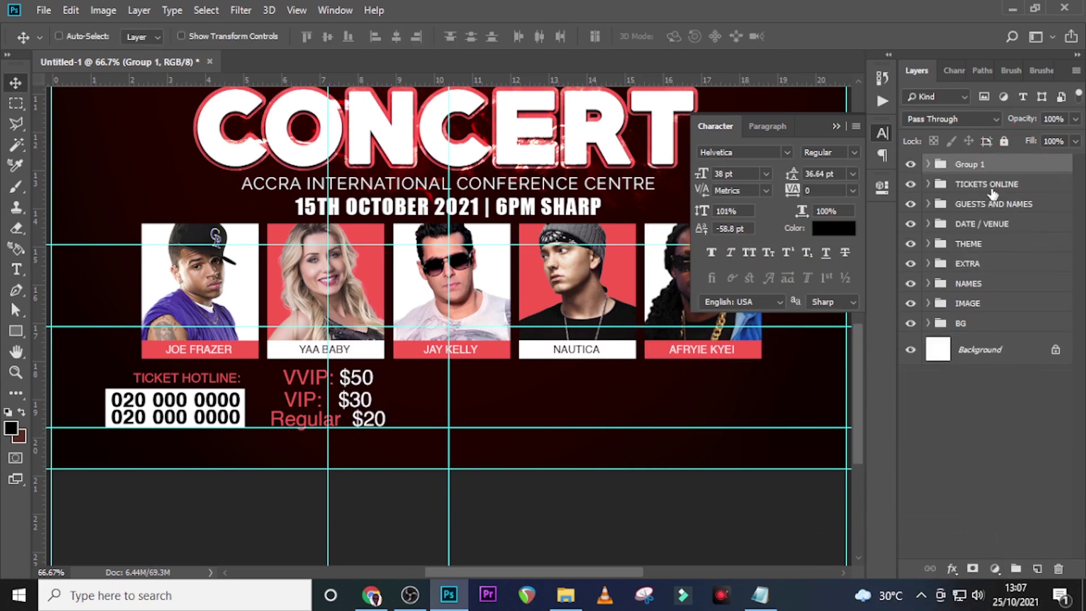
double_click(969, 163)
type("VVIP")
key("Return")
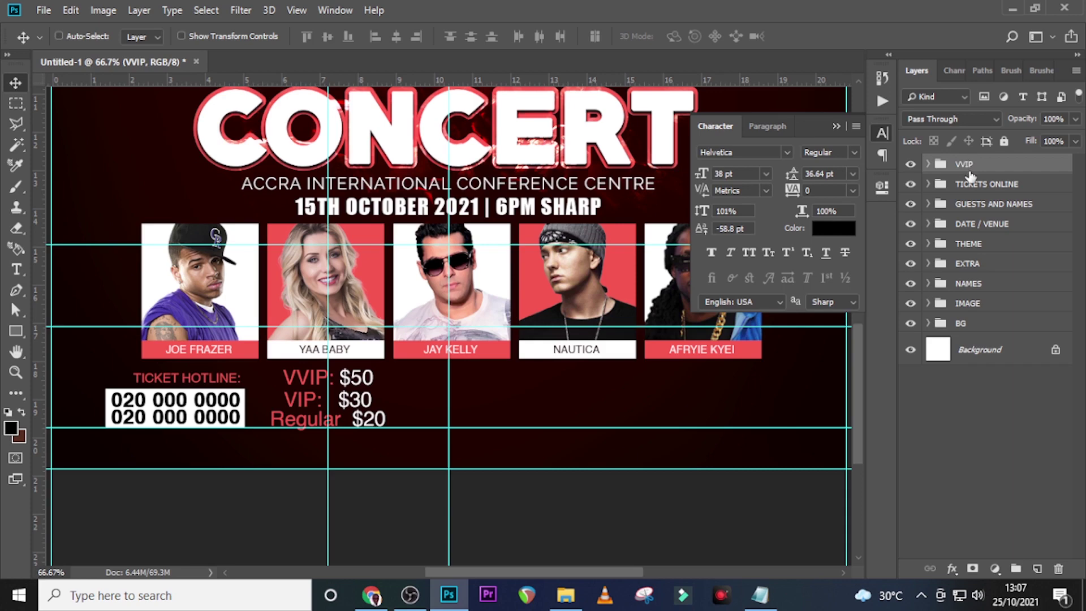
Add a 'to buy tickets dial' text line from Notepad, level with VVIP: $50
key("t")
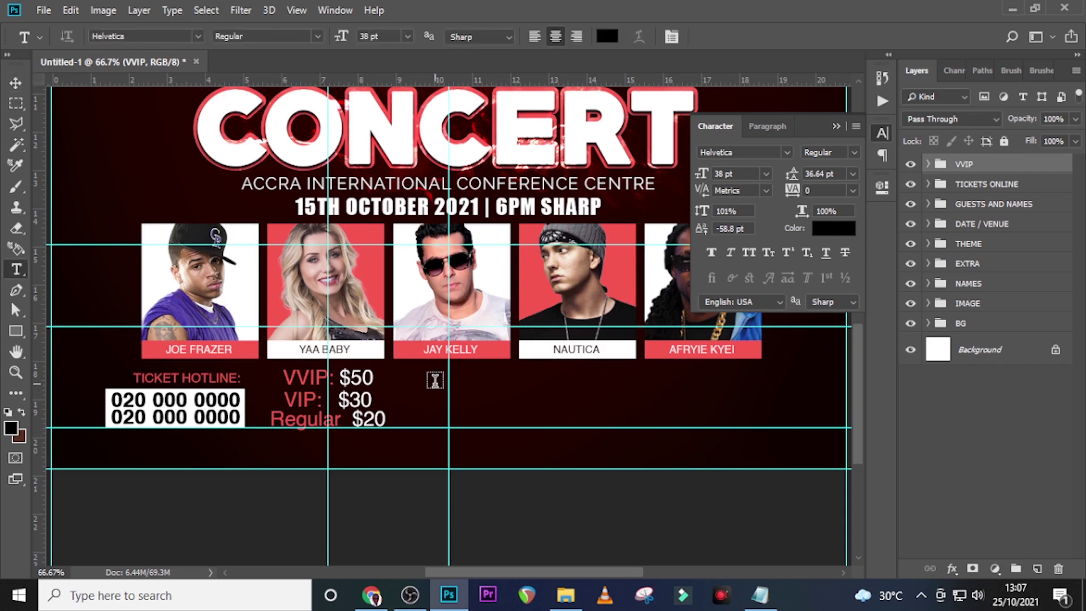
left_click(436, 379)
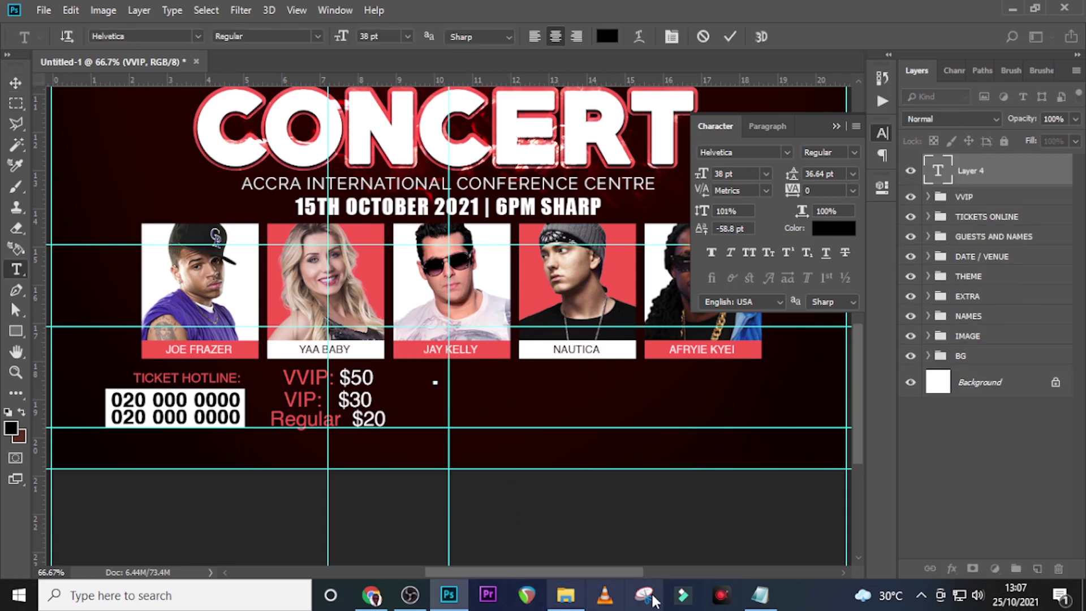
left_click(762, 604)
left_click_drag(532, 489, 405, 481)
key("ctrl+c")
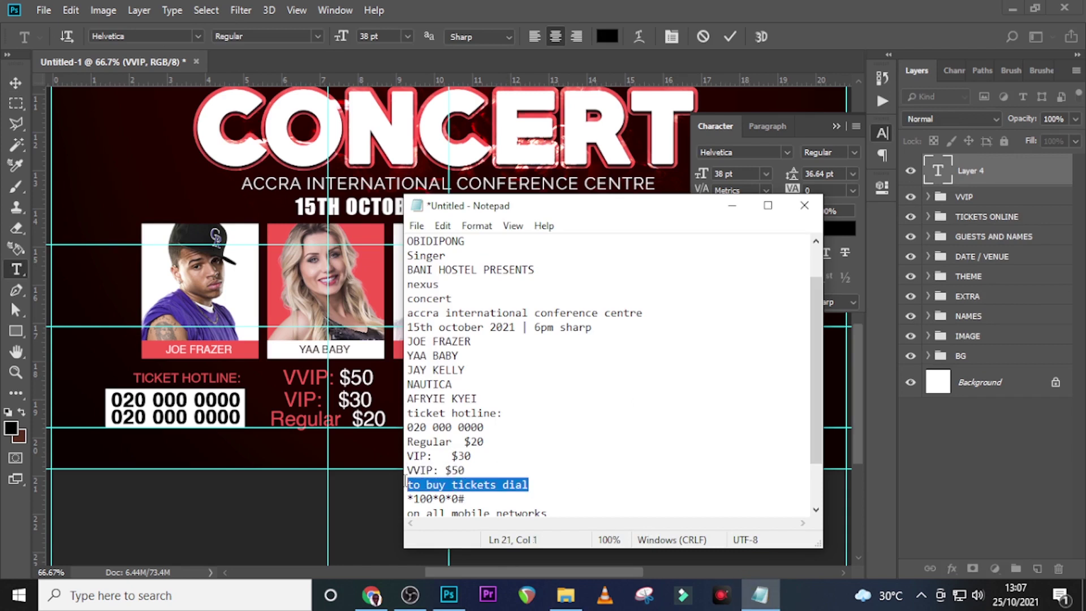
left_click(613, 3)
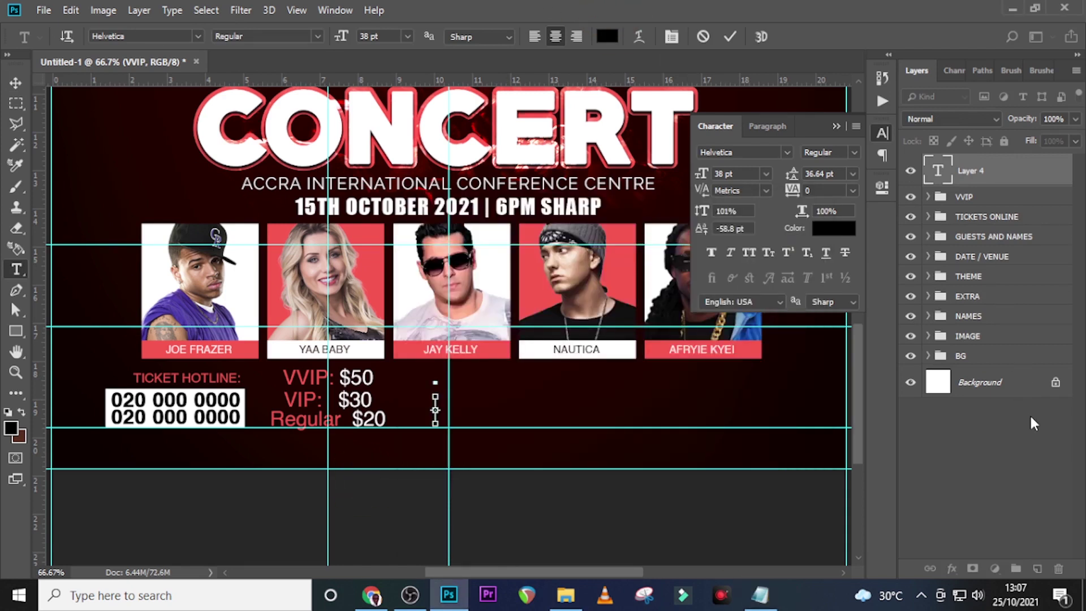
key("ctrl+v")
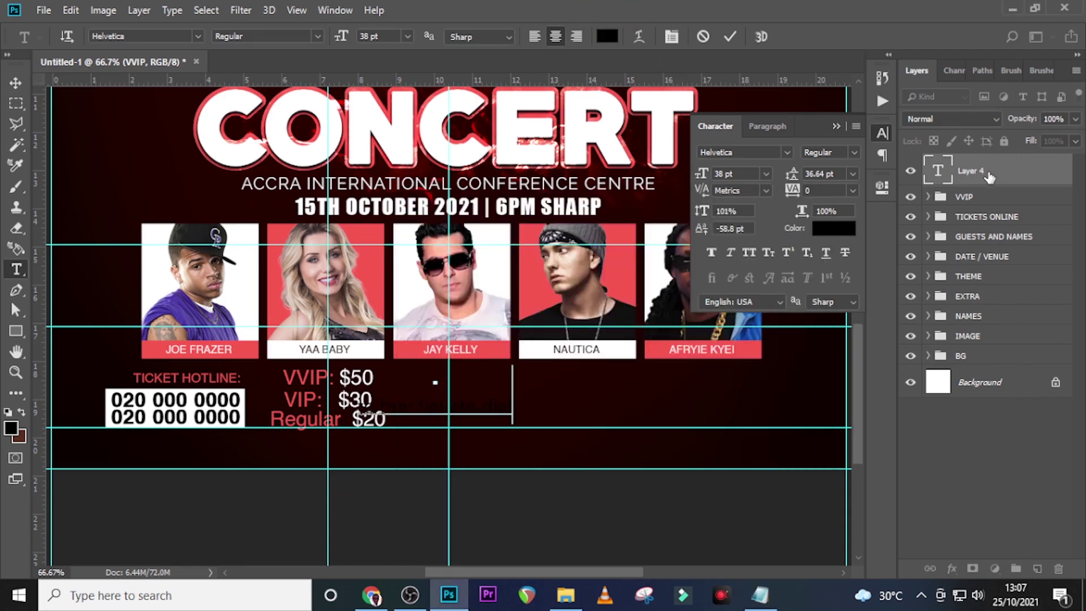
left_click(988, 175)
key("v")
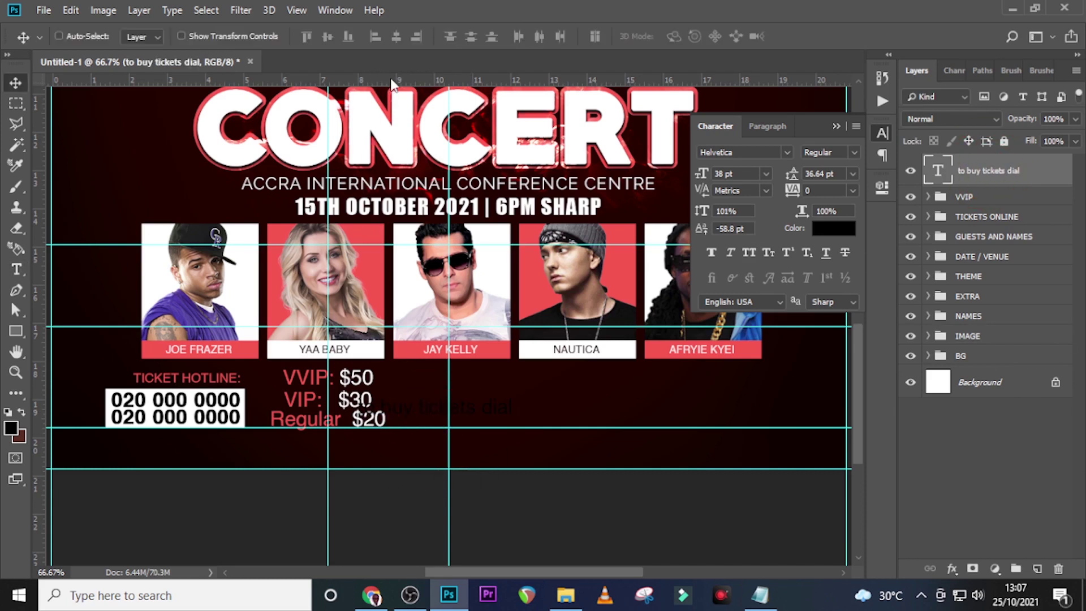
left_click_drag(421, 408, 459, 375)
Make the new line 24 pt, All Caps, in the poster's red
left_click(738, 173)
type("24")
left_click(749, 252)
left_click(825, 228)
left_click(618, 272)
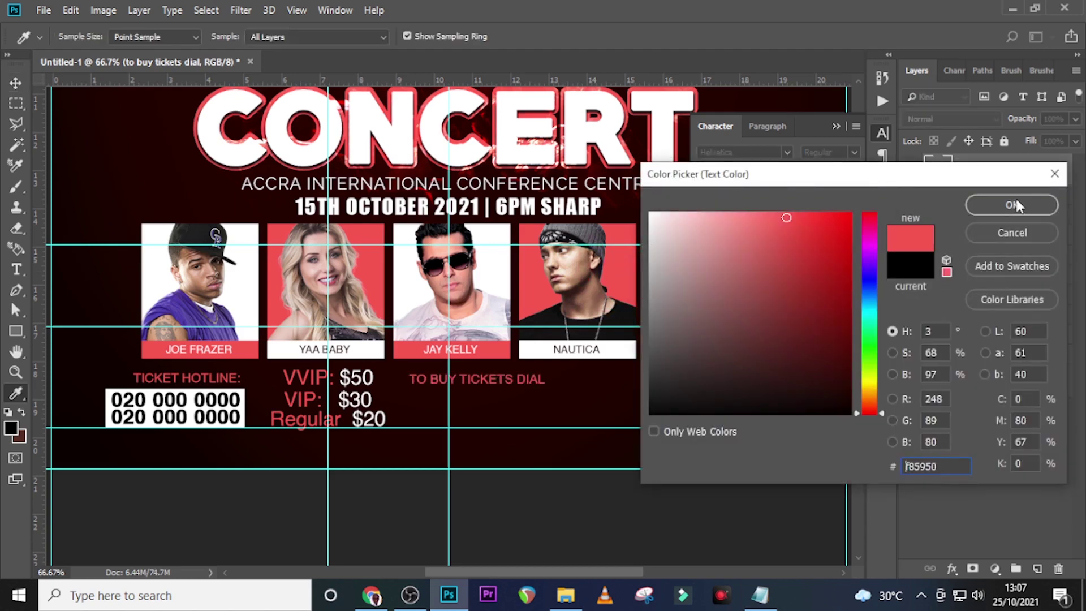
left_click(1014, 198)
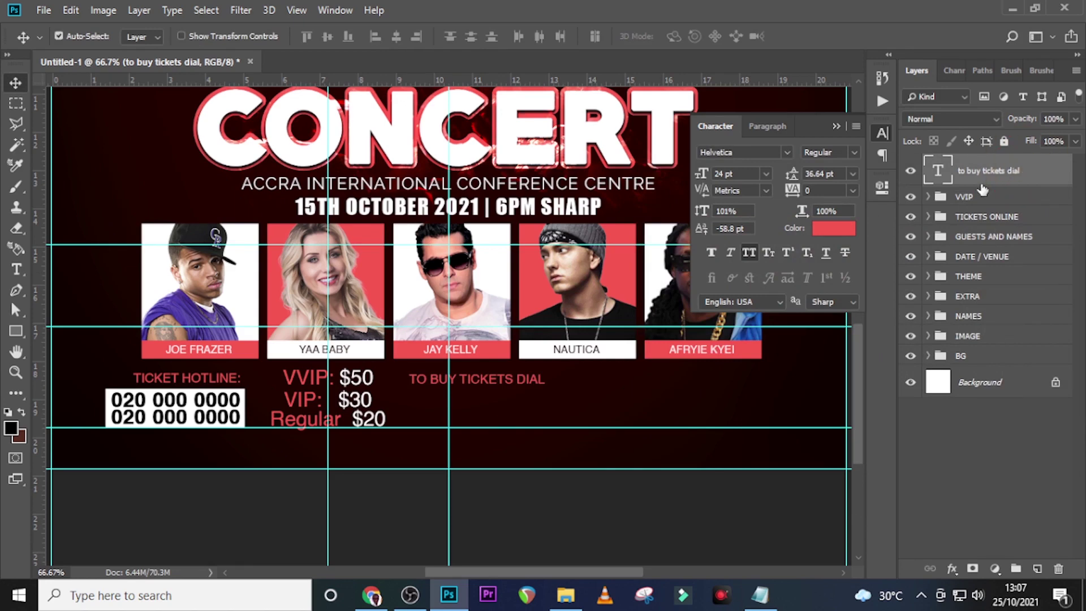
Duplicate TO BUY TICKETS DIAL below itself and replace its text with *100*0*0#
key("ctrl+j")
key("shift+Down")
key("shift+Down")
key("shift+Down")
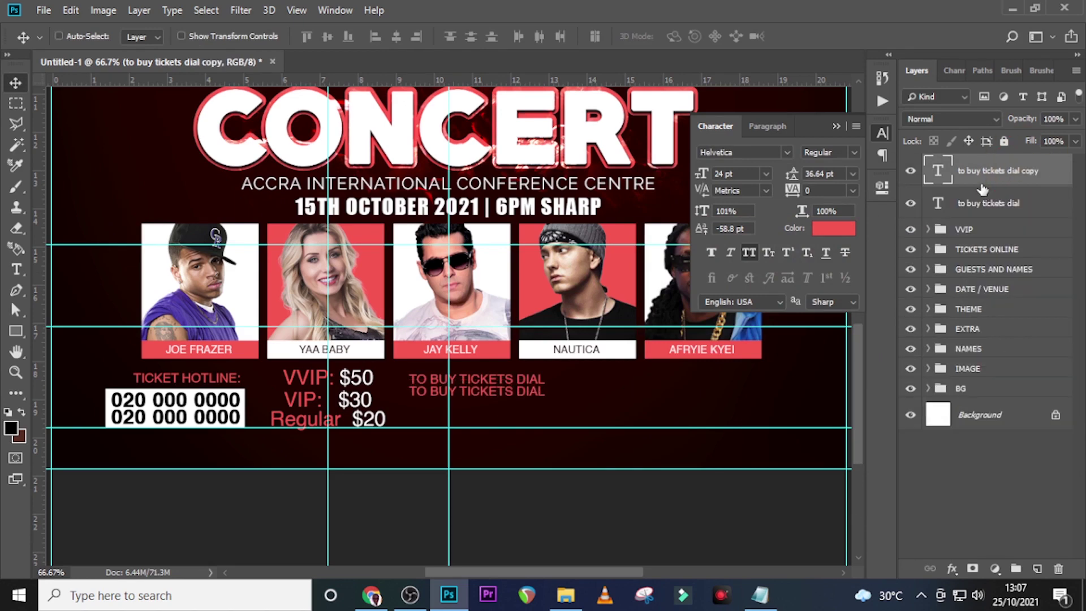
key("Down")
left_click(760, 594)
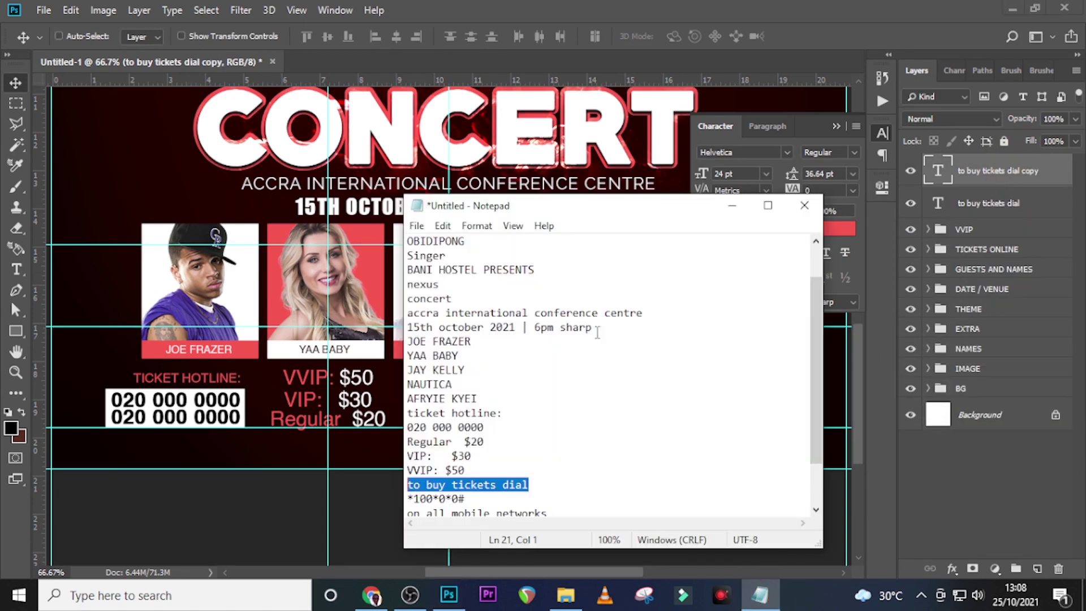
scroll(492, 475, "down", 2)
left_click_drag(483, 444, 401, 441)
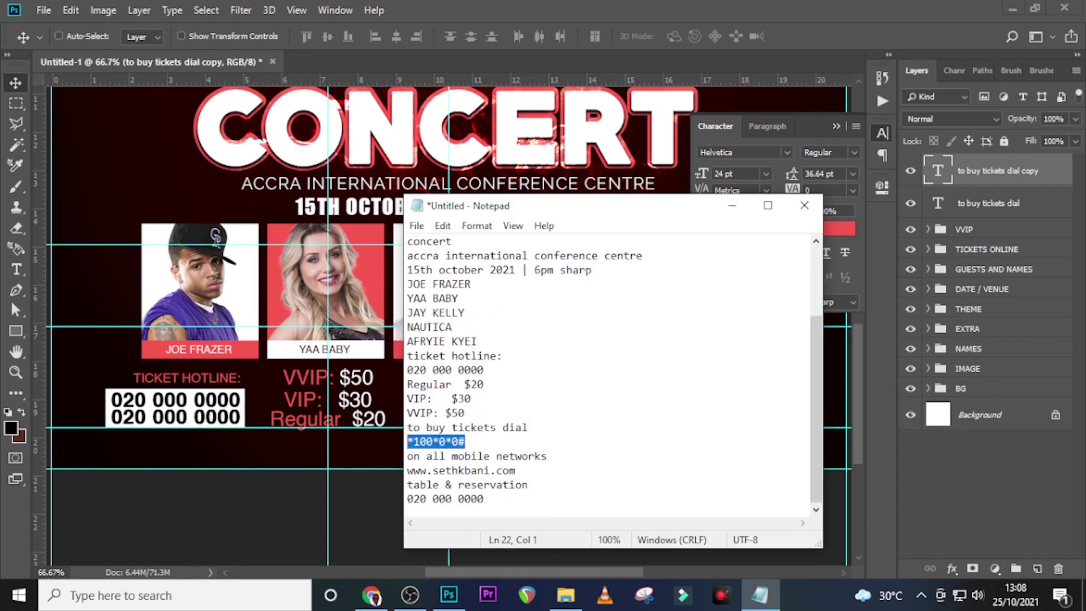
left_click(620, 7)
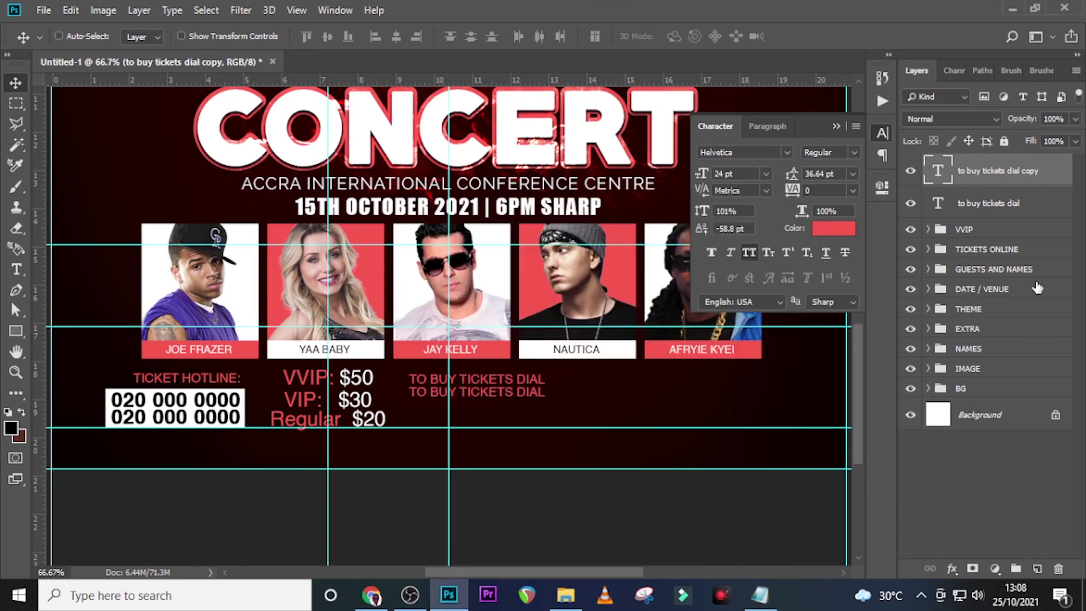
double_click(941, 170)
key("ctrl+v")
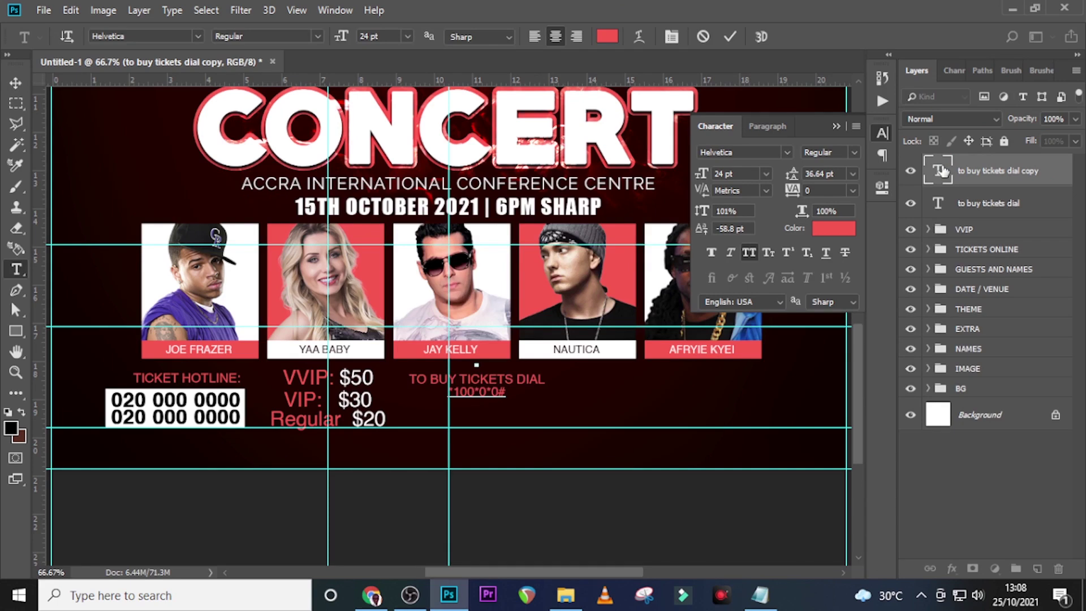
key("ctrl+Return")
Make the dial code white (#ffffff), Bold, 57 pt and nudge it down into place
left_click(818, 229)
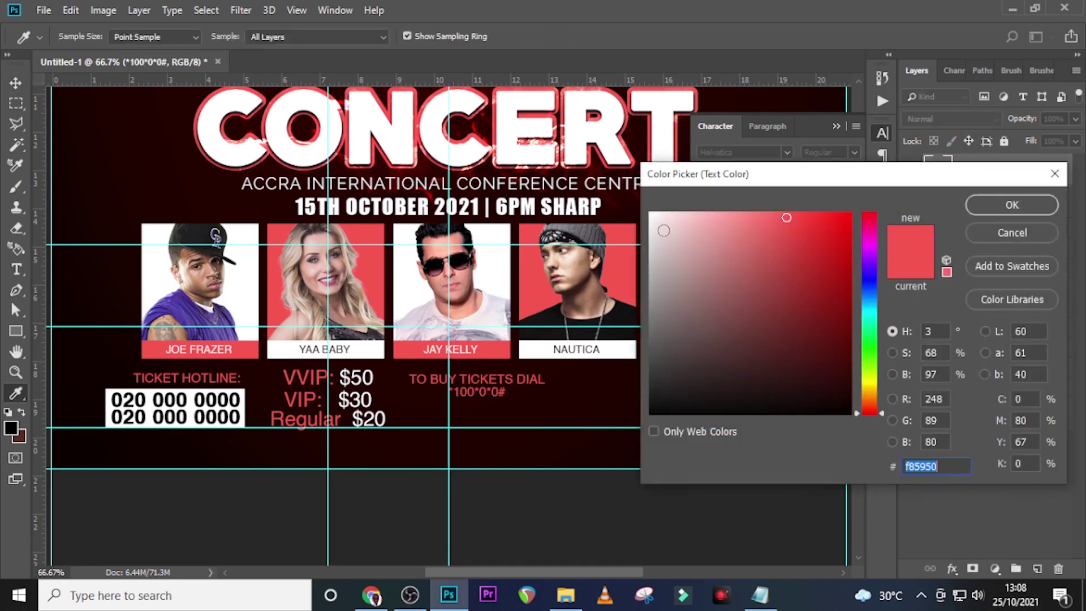
type("ffffff")
left_click(1011, 205)
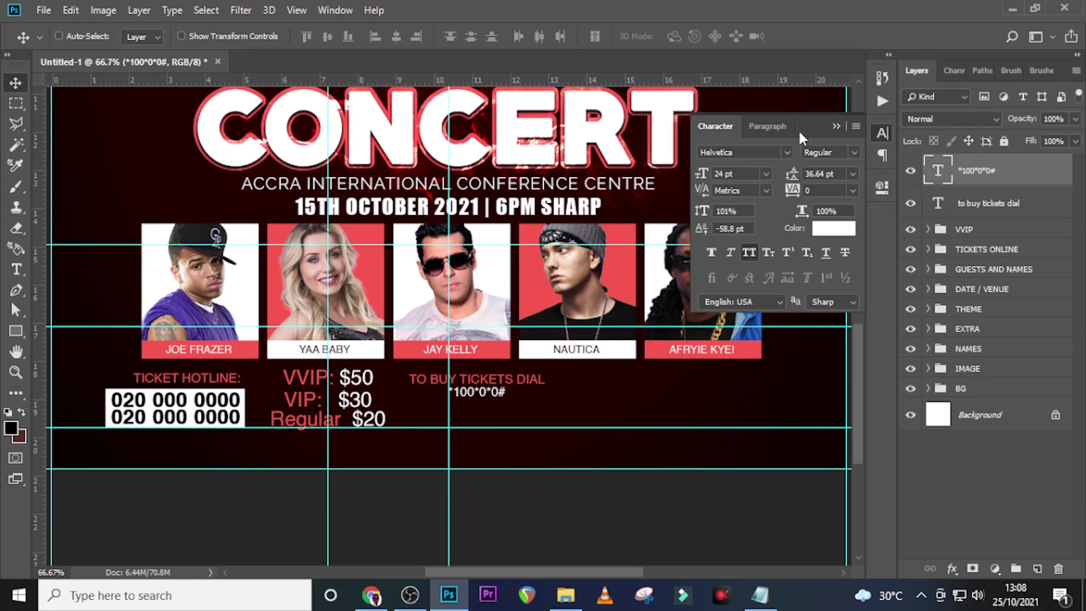
left_click(851, 153)
left_click(832, 188)
left_click(746, 175)
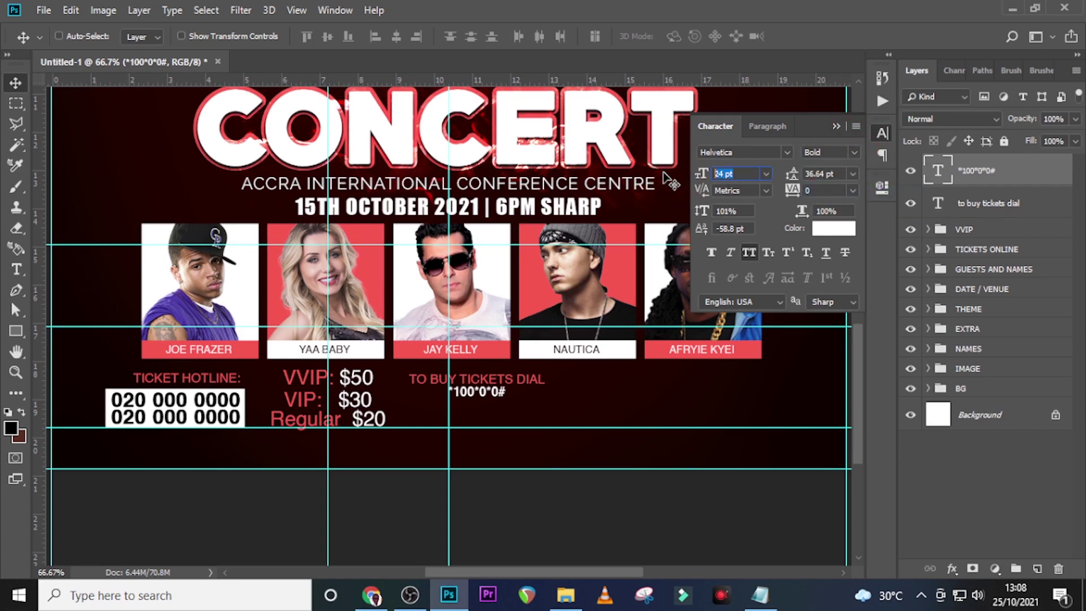
type("57")
key("Return")
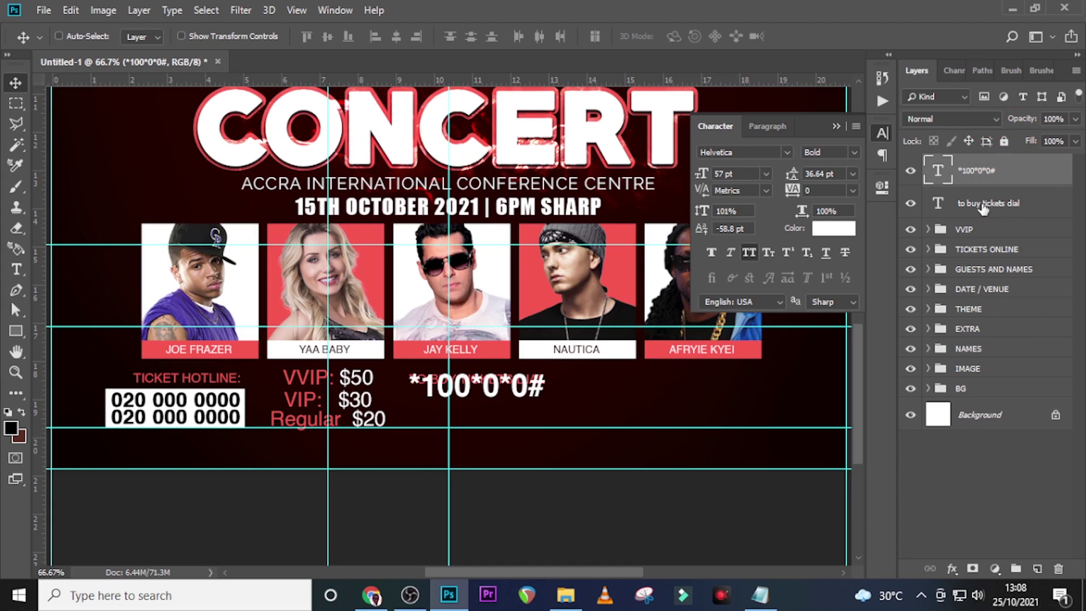
key("shift+Down")
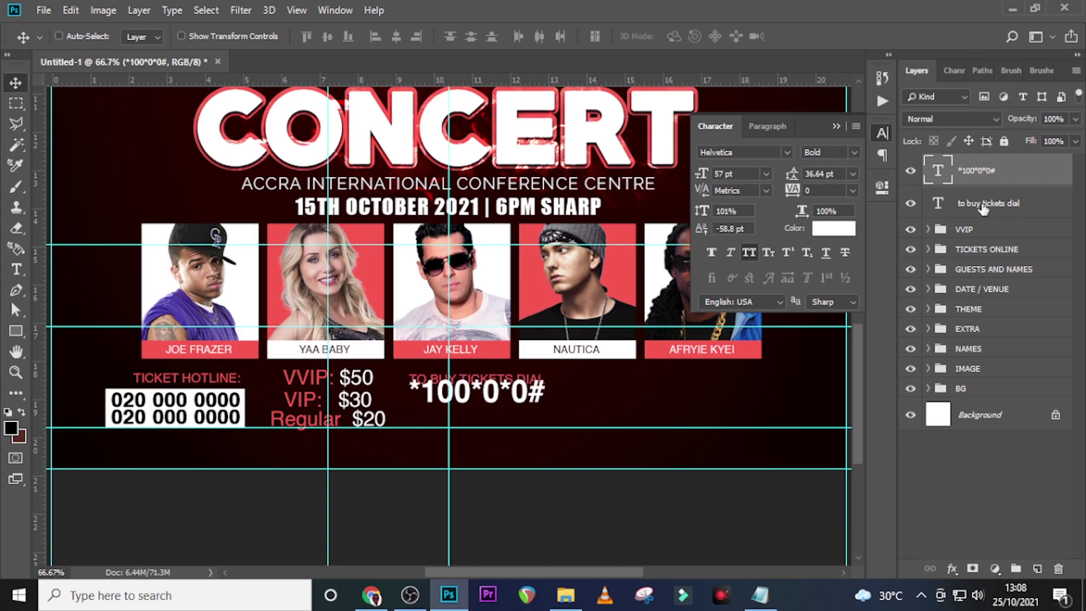
key("Down")
key("Down")
key("Down")
key("Down")
key("Down")
key("Down")
key("Down")
key("Down")
key("Down")
key("Down")
key("Down")
key("Down")
key("Down")
key("Down")
key("Down")
key("Down")
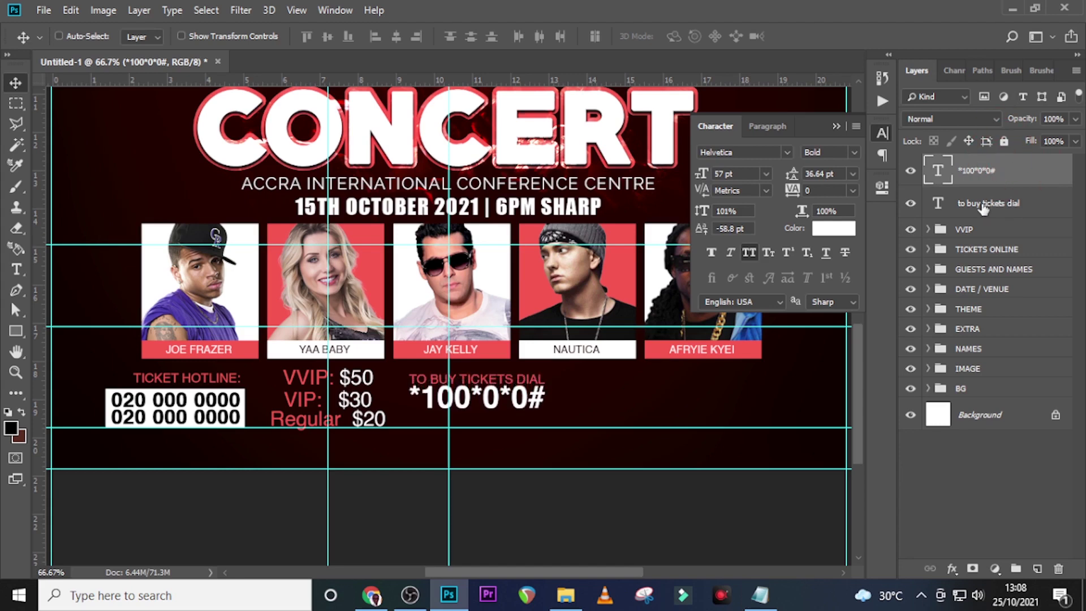
key("Left")
key("Left")
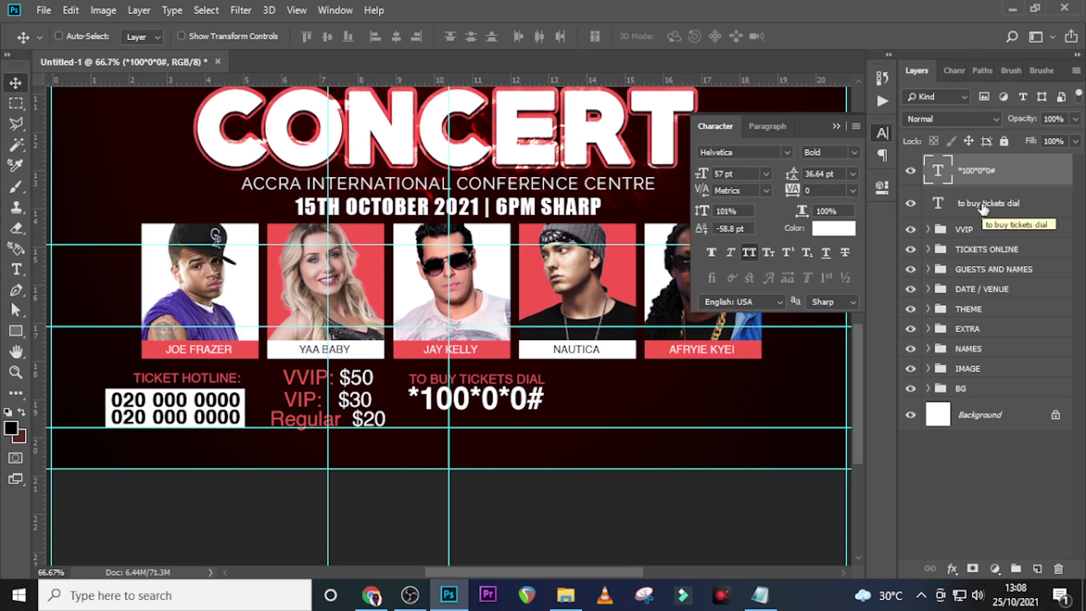
key("Down")
key("Down")
key("Down")
key("Down")
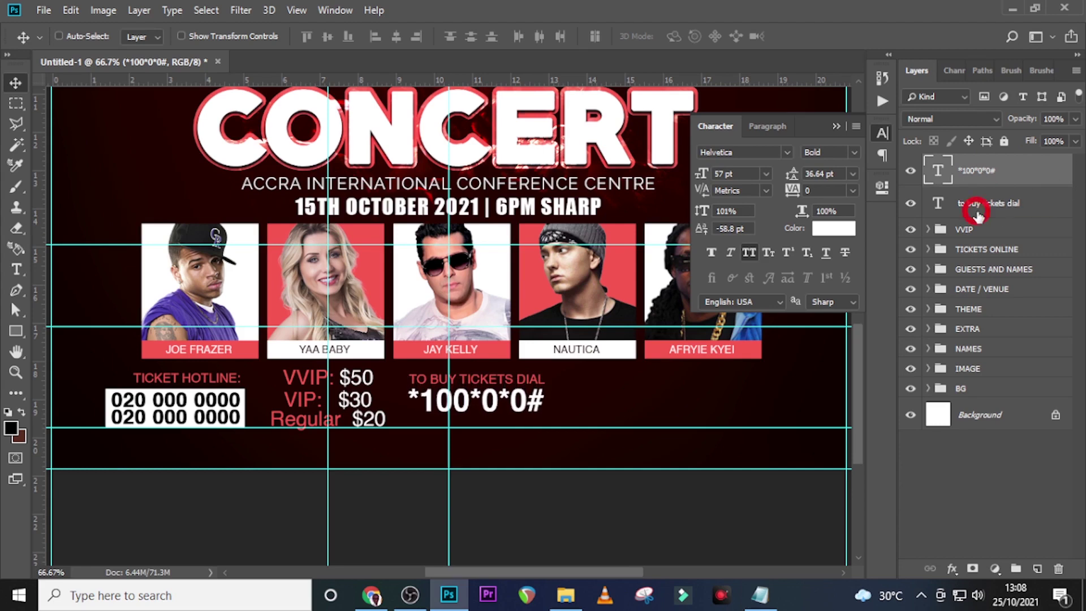
Add an 'on all mobile networks' line below the dial code by duplicating TO BUY TICKETS DIAL
left_click(982, 211)
key("ctrl+j")
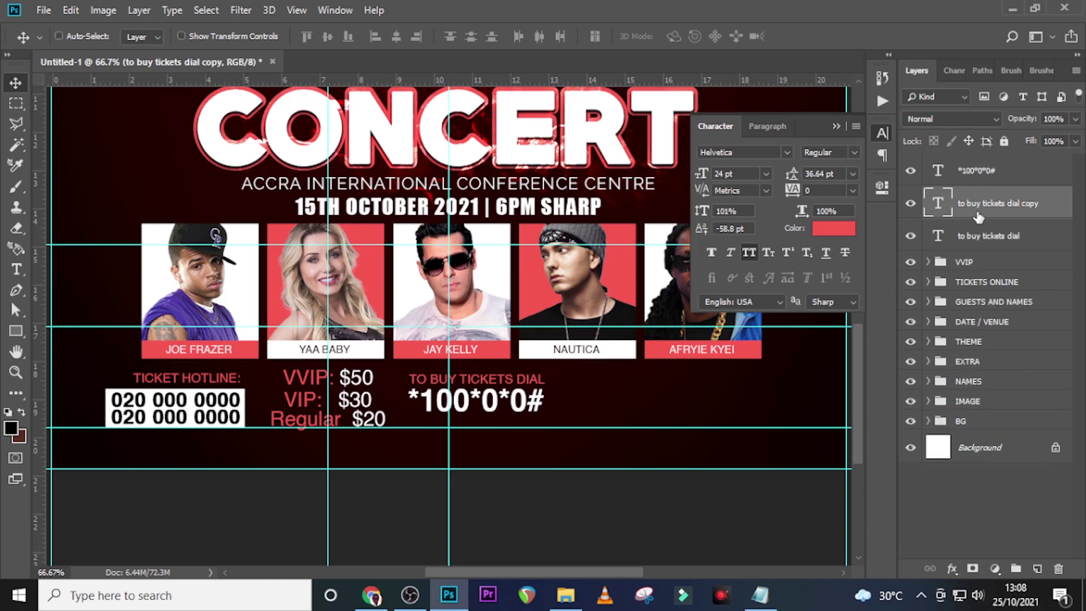
key("shift+Down")
key("shift+Down")
key("shift+Down")
key("shift+Down")
key("shift+Down")
key("shift+Down")
key("shift+Down")
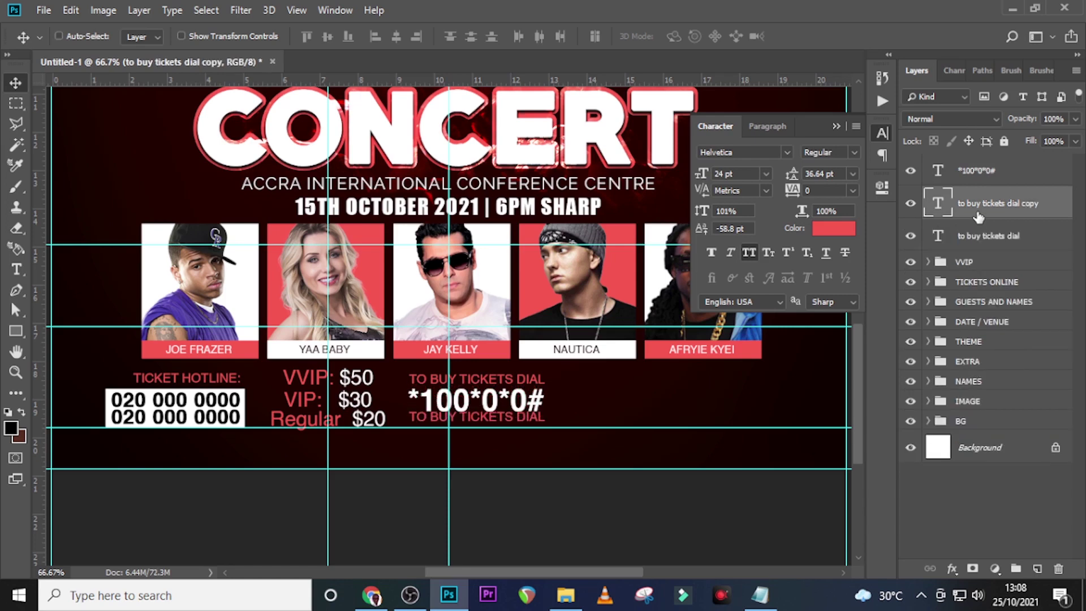
key("Down")
key("Down")
key("Down")
key("Down")
key("Down")
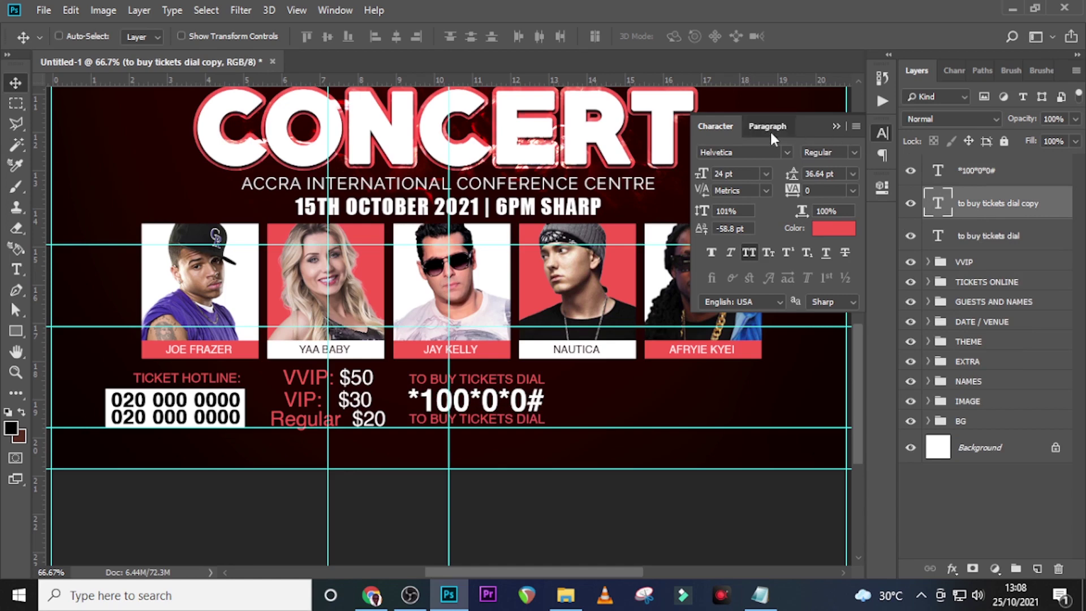
left_click(768, 127)
left_click(707, 128)
left_click(975, 205)
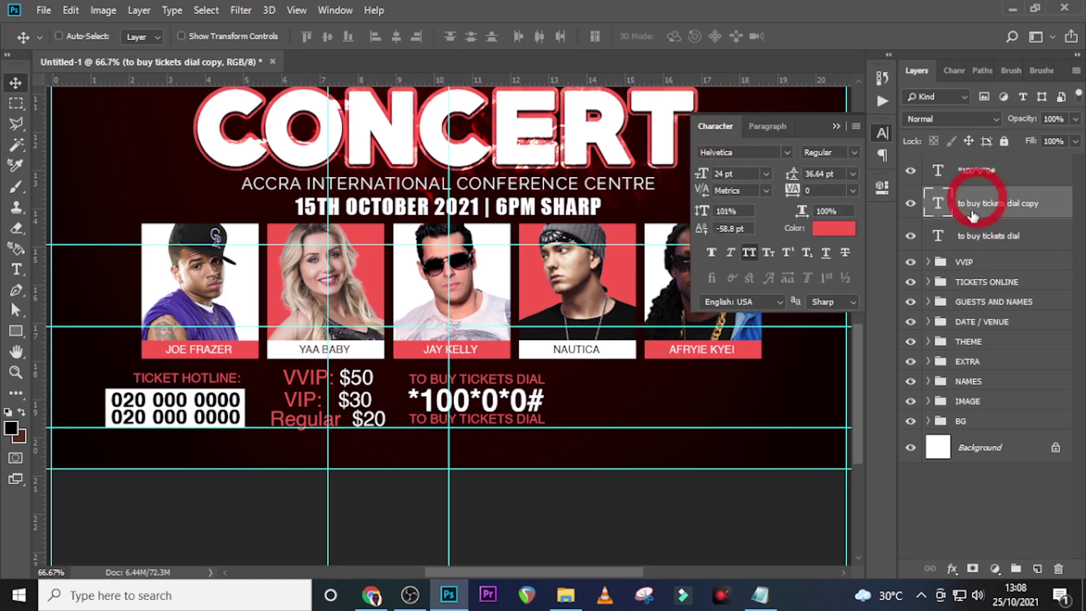
left_click(760, 595)
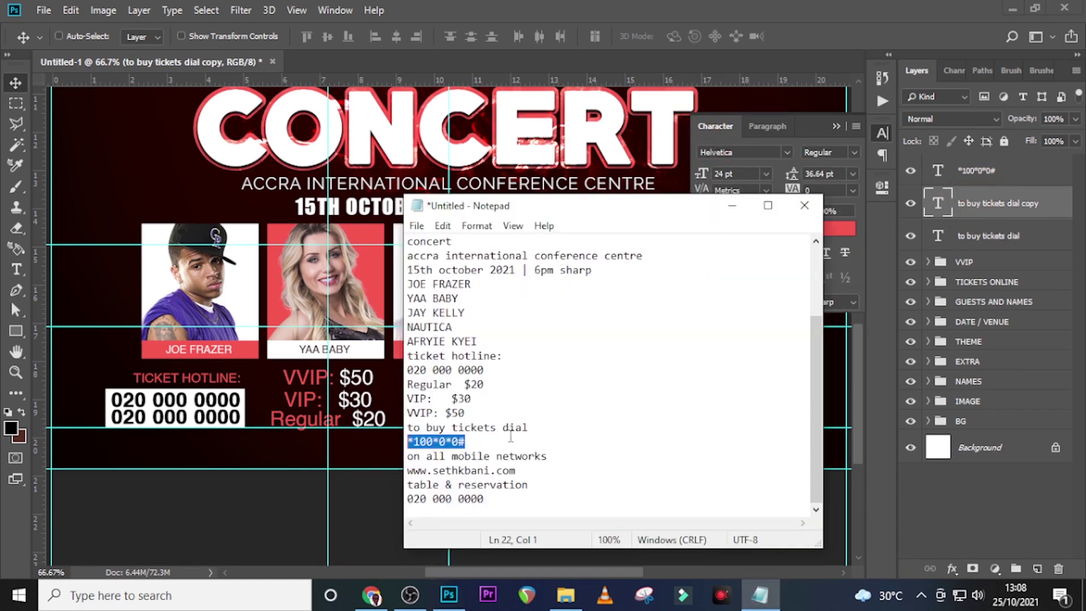
left_click_drag(550, 456, 384, 460)
key("ctrl+c")
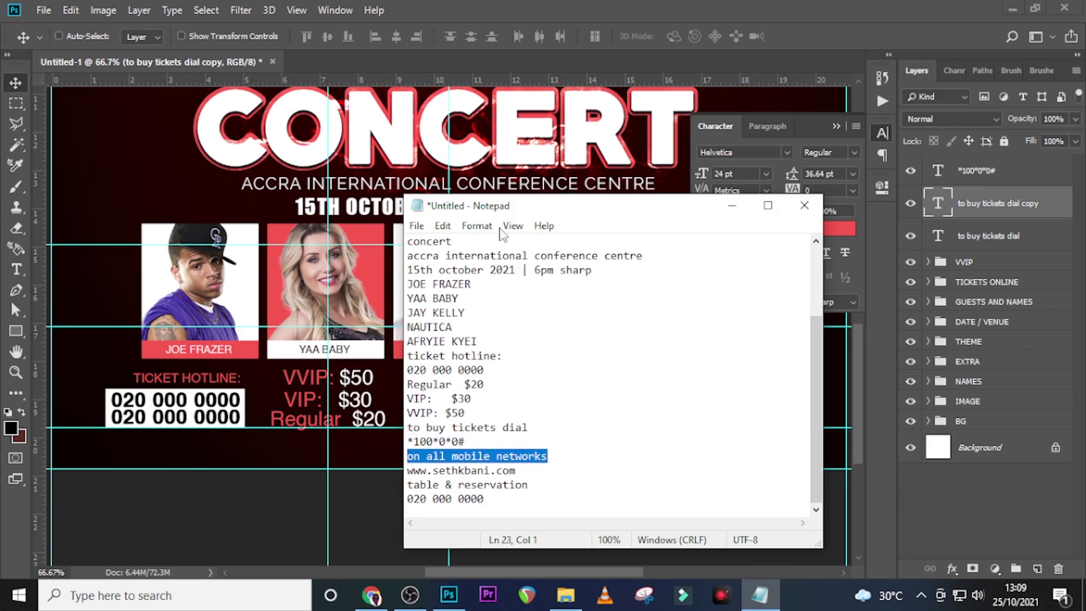
left_click(937, 207)
double_click(940, 207)
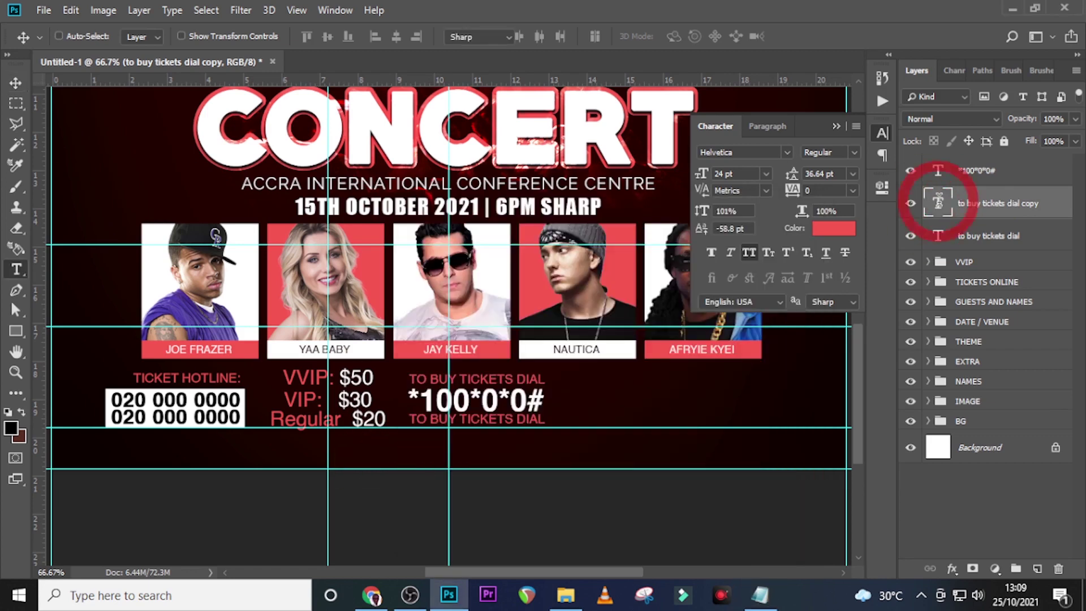
key("ctrl+v")
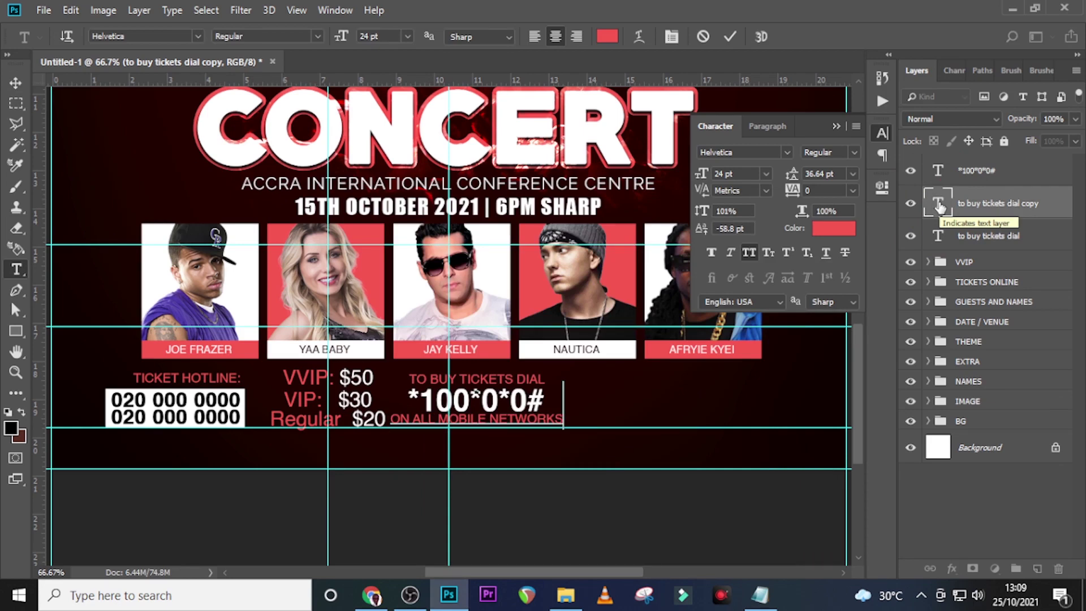
Commit the mobile networks line and duplicate it just below the original
key("ctrl+Return")
key("v")
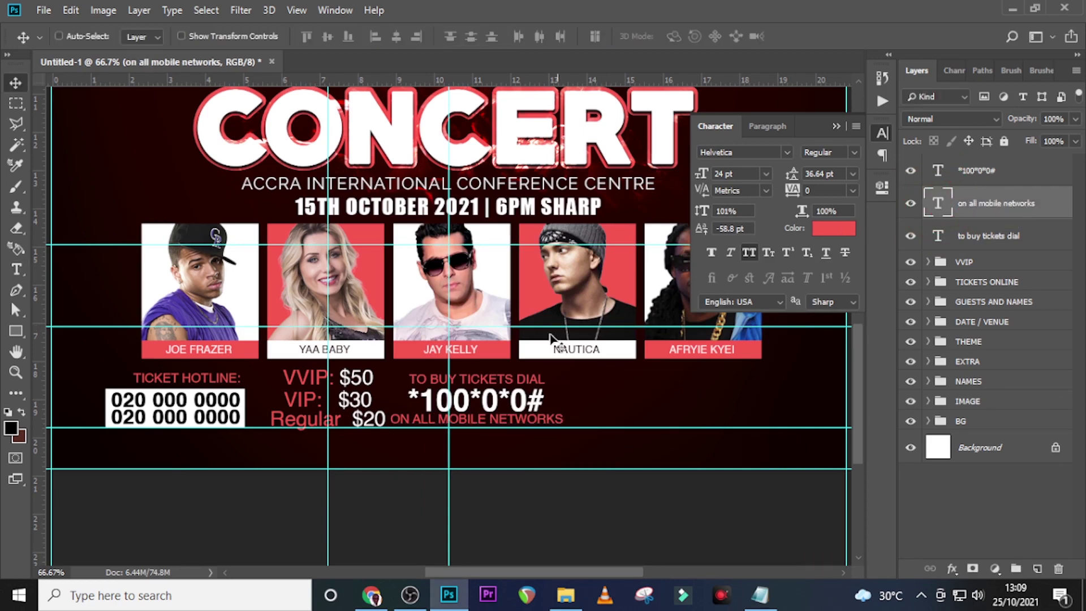
left_click(754, 250)
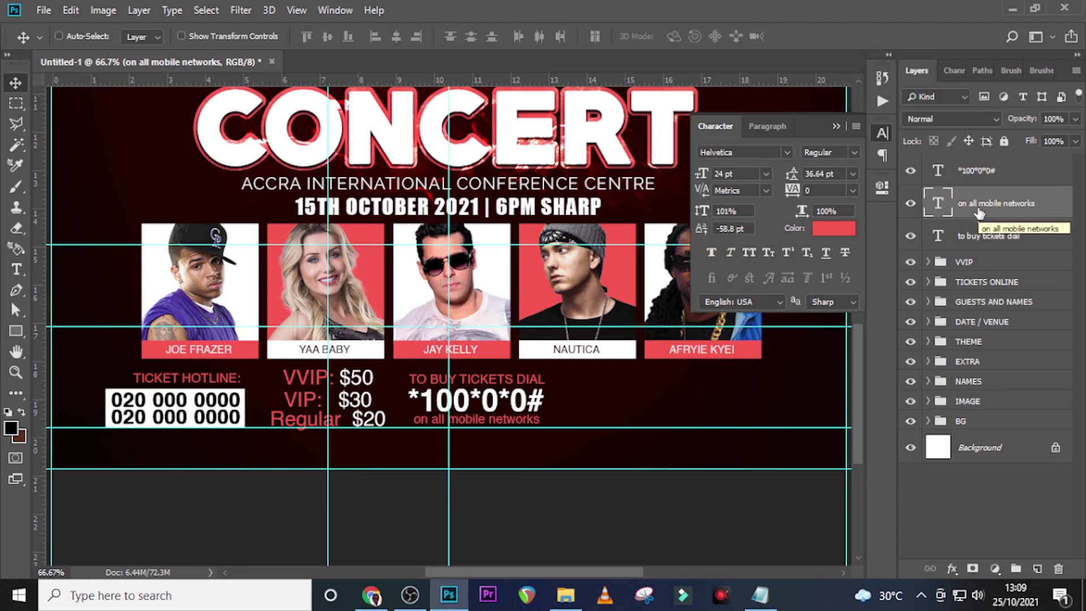
key("ctrl+j")
key("shift+Down")
key("shift+Down")
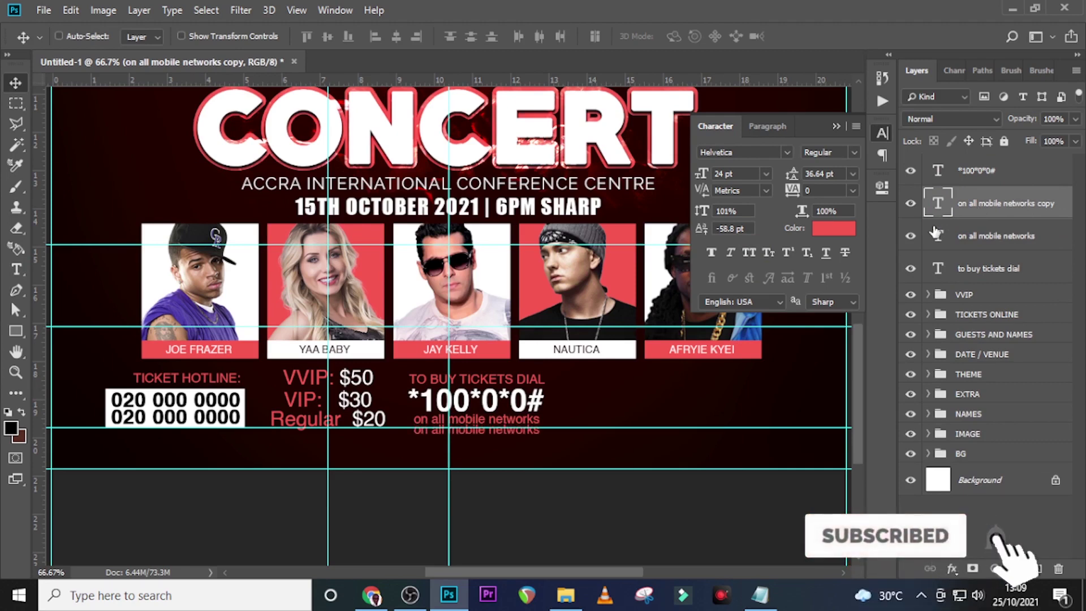
Replace the copied line's text with the website address from the notes
left_click(760, 595)
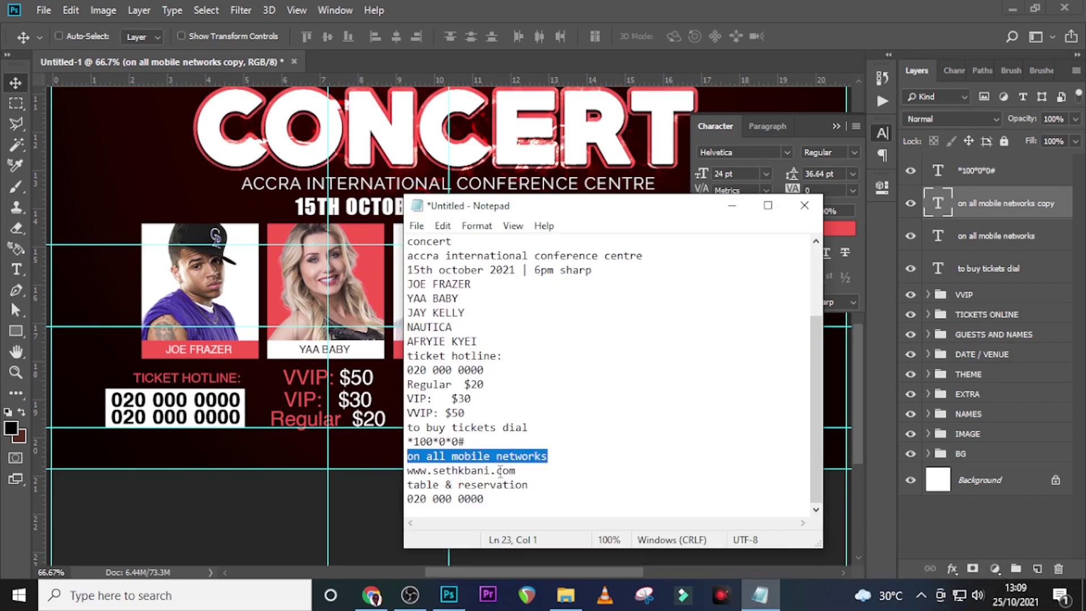
left_click_drag(517, 471, 376, 469)
key("ctrl+c")
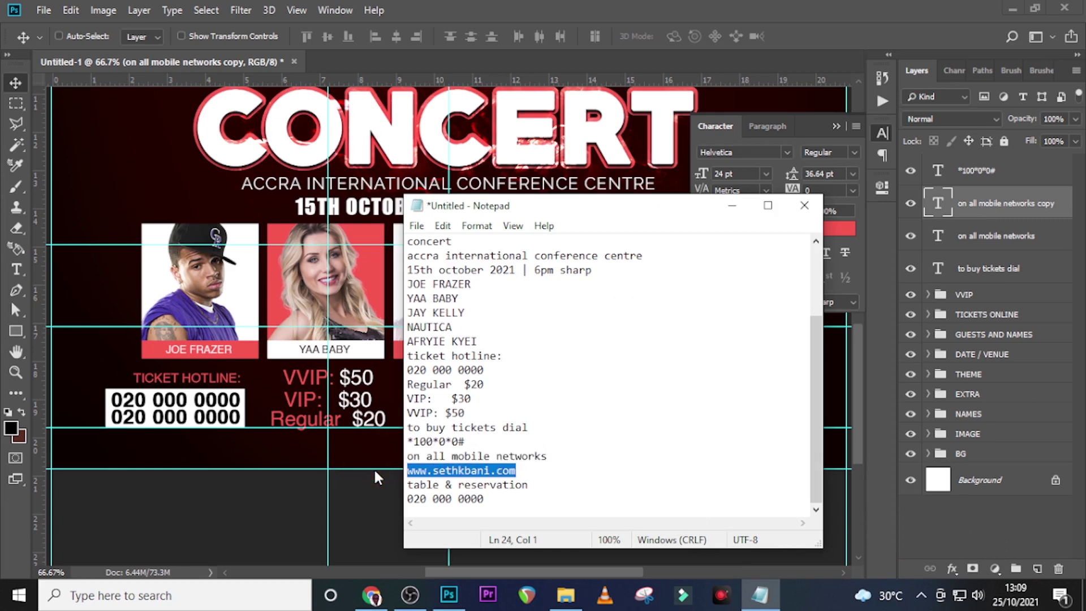
left_click(937, 204)
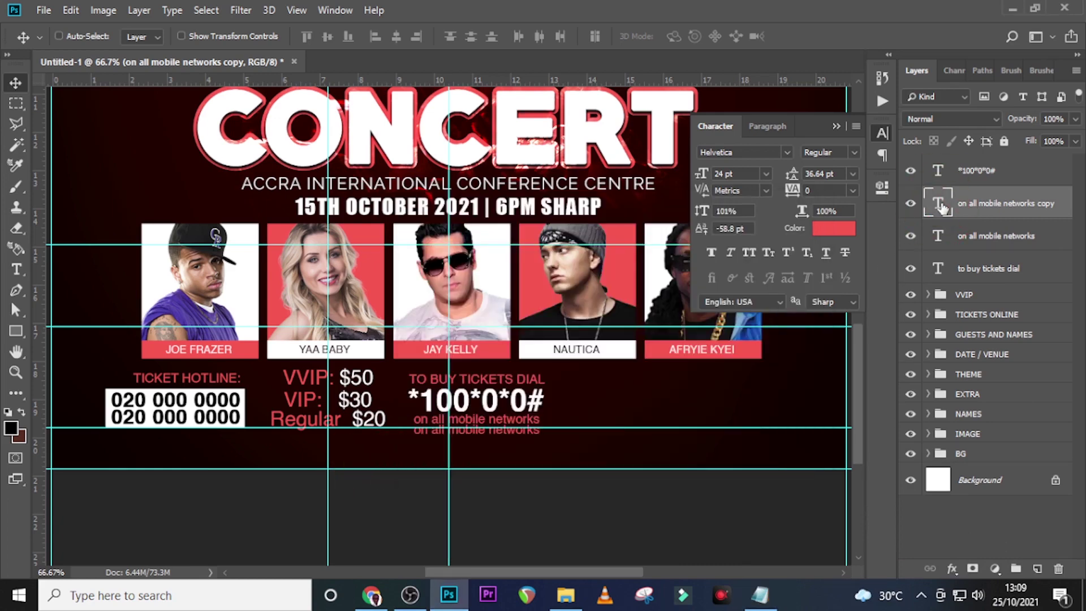
double_click(940, 207)
key("ctrl+v")
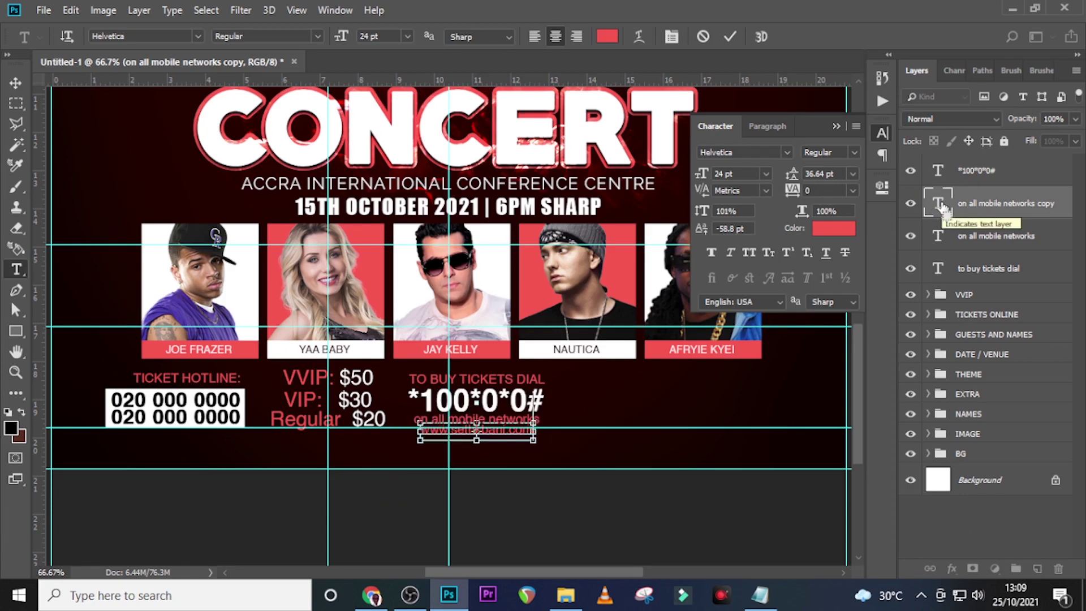
key("ctrl+Return")
key("v")
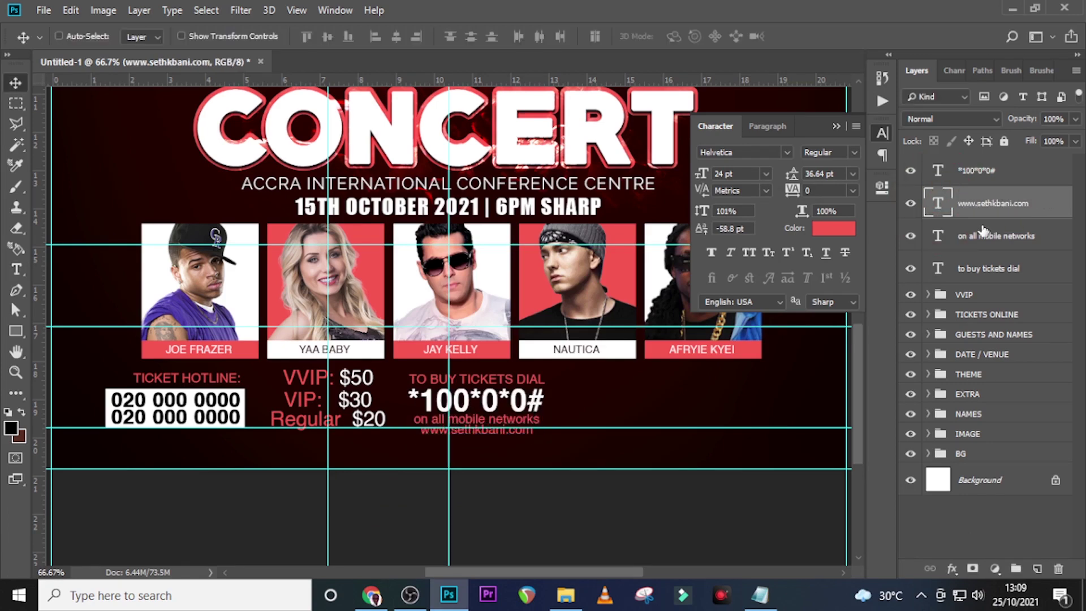
left_click(819, 236)
left_click_drag(681, 229, 575, 178)
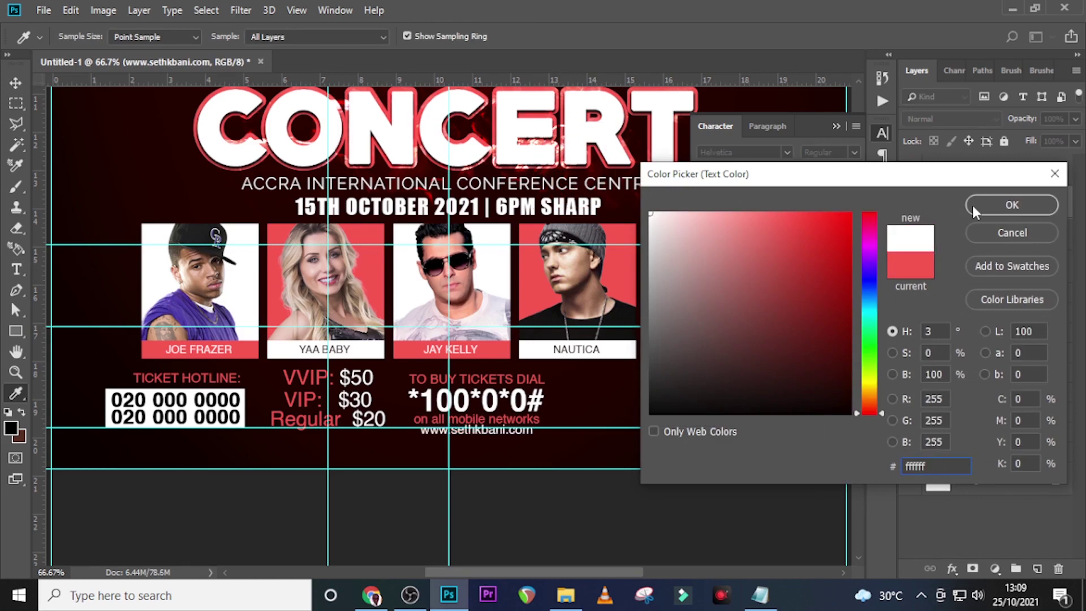
left_click(987, 204)
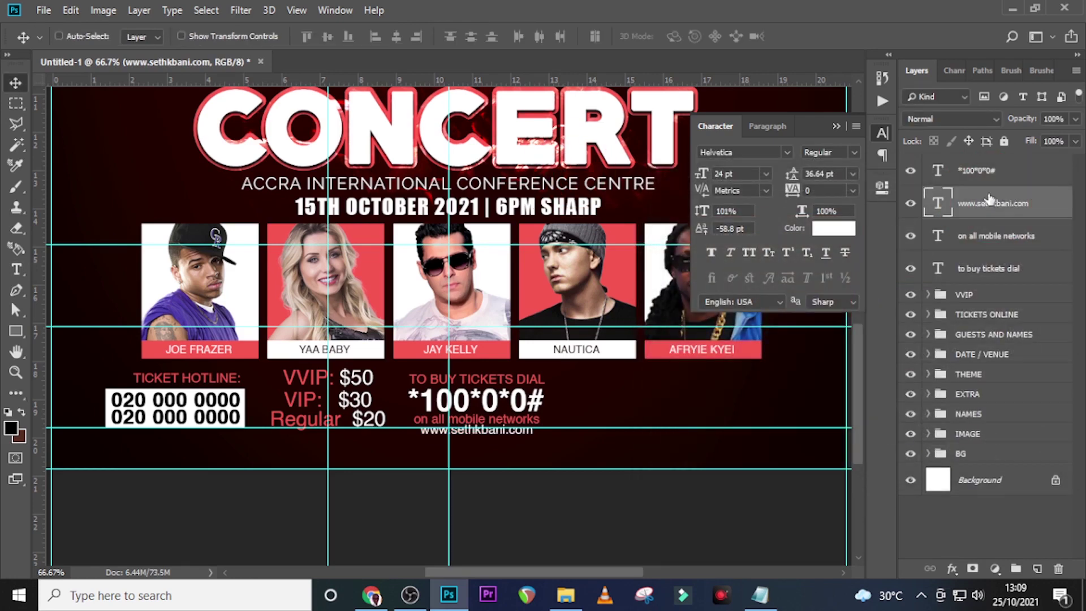
left_click(748, 254)
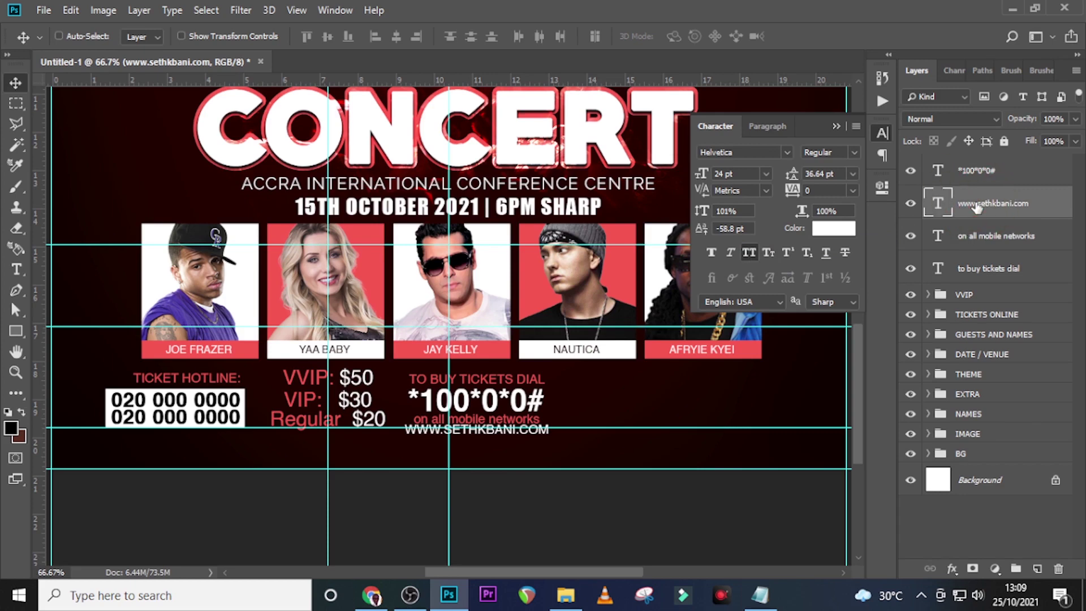
Group the four dial-code text layers and name the group *100*0*0#
left_click(982, 172)
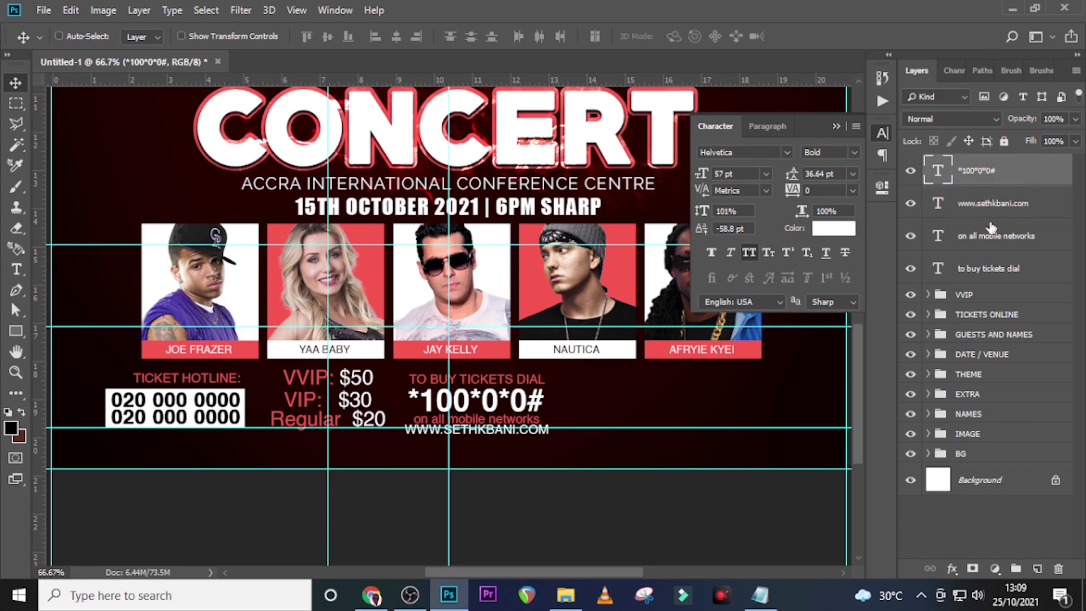
left_click(981, 275, "shift")
key("ctrl+g")
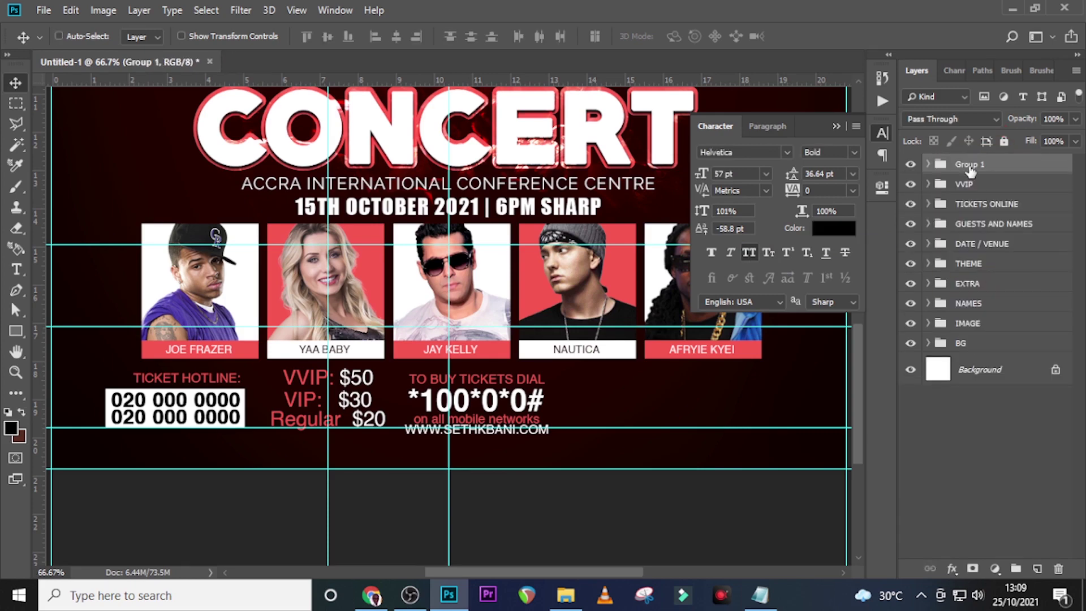
double_click(970, 166)
left_click(771, 604)
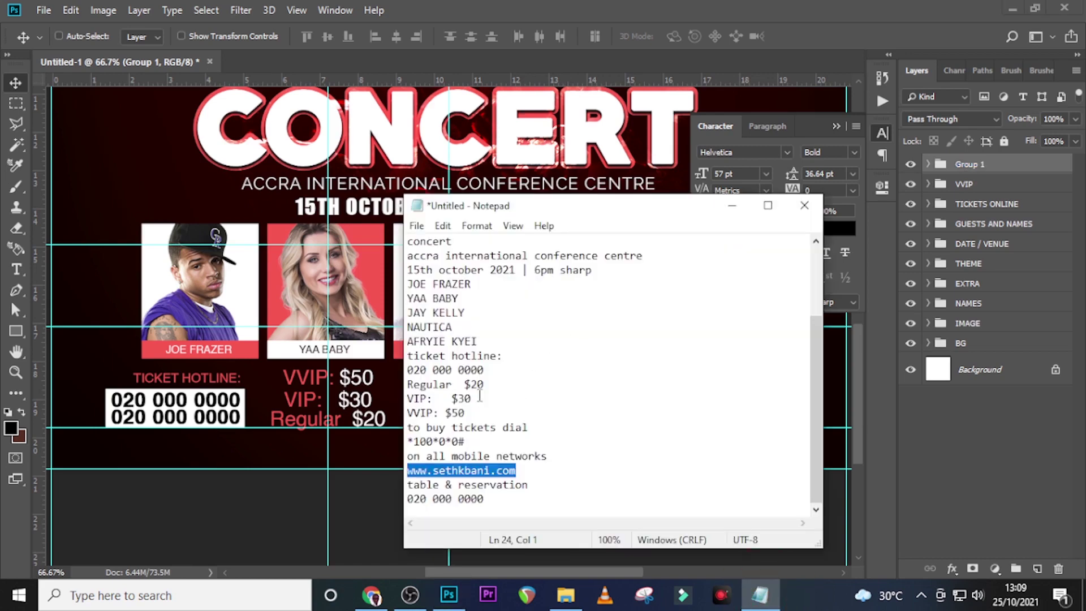
left_click_drag(471, 439, 375, 452)
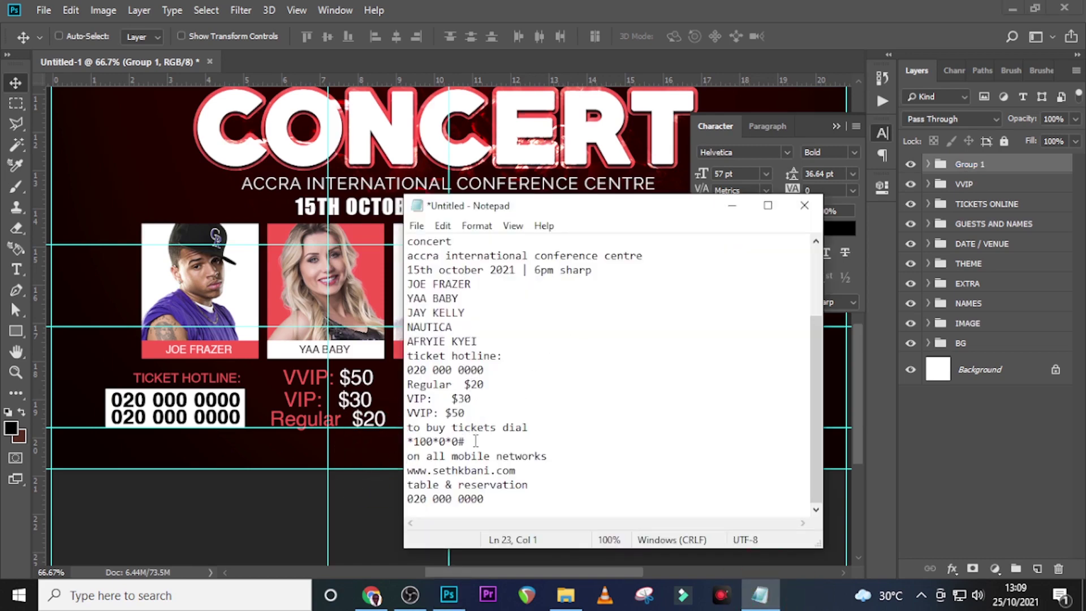
left_click_drag(467, 443, 402, 444)
key("ctrl+c")
left_click(589, 4)
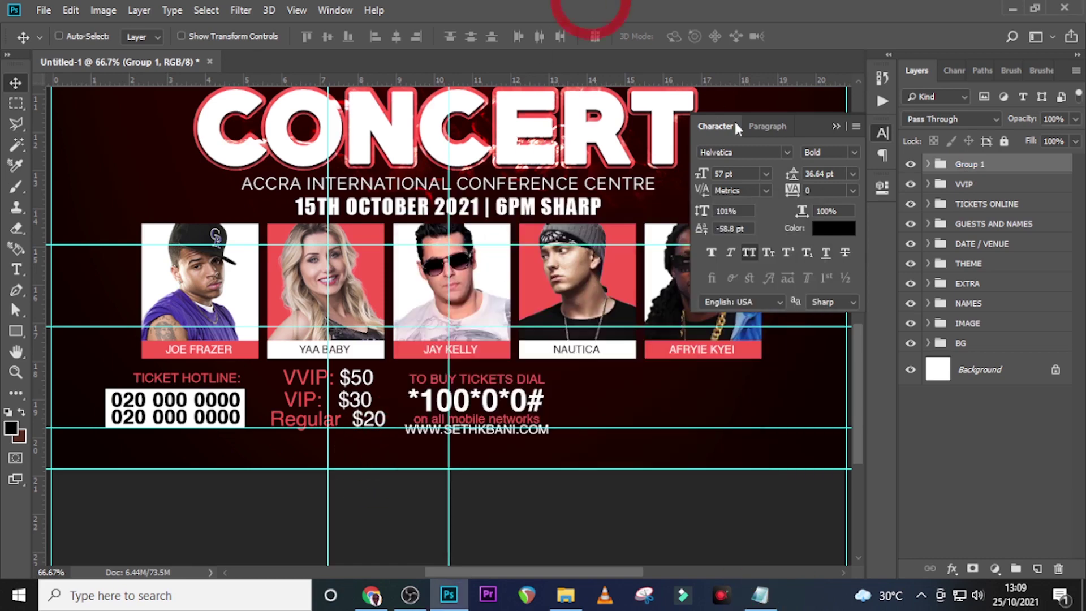
double_click(968, 164)
key("ctrl+v")
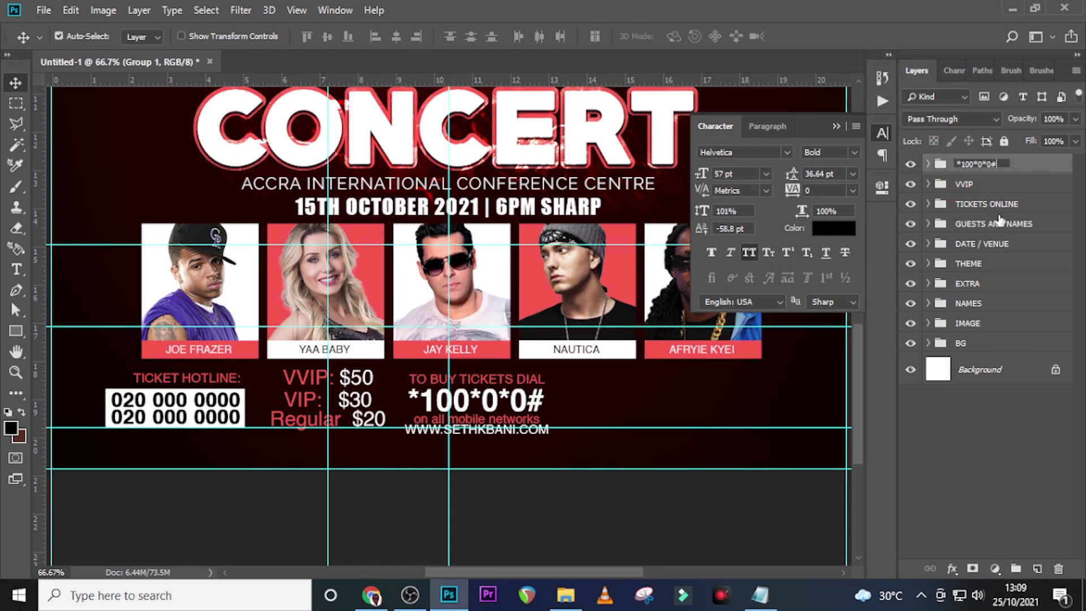
key("Return")
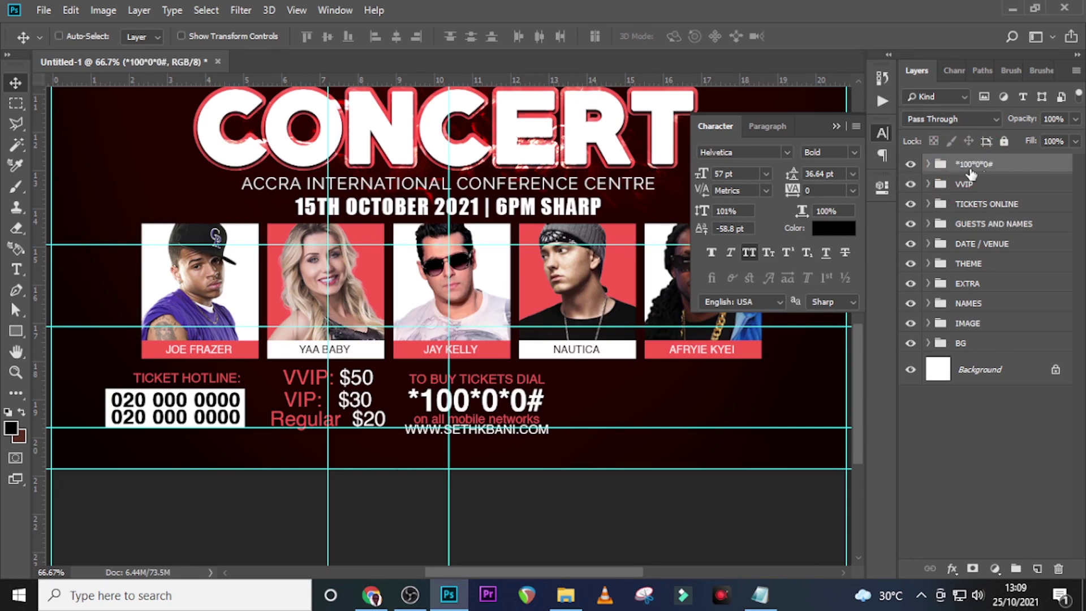
left_click(970, 209)
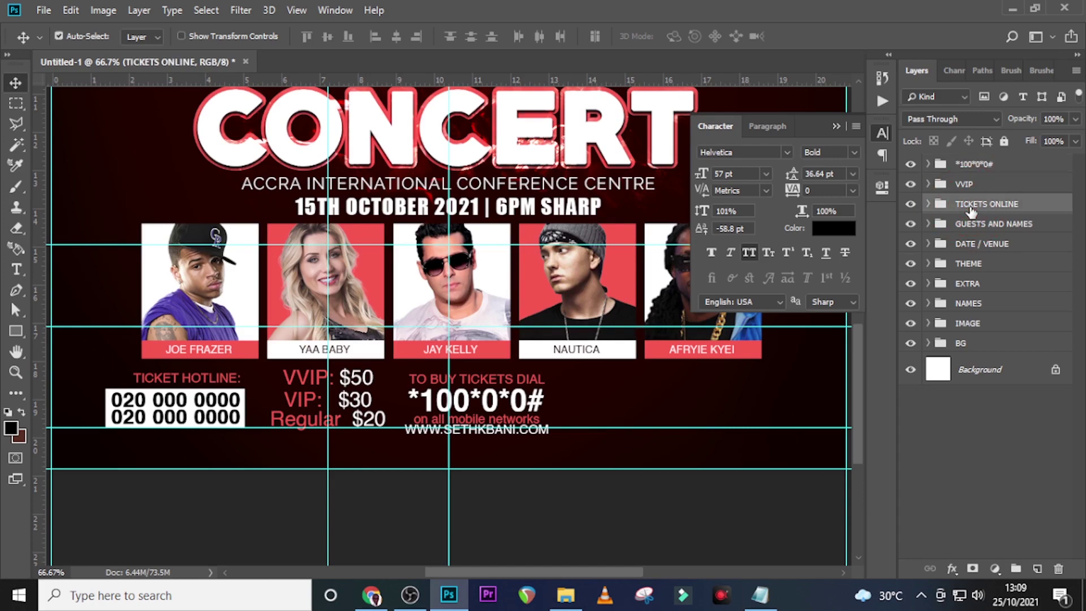
Duplicate the TICKETS ONLINE group, move it right, and place it at the top of the layers
key("ctrl+j")
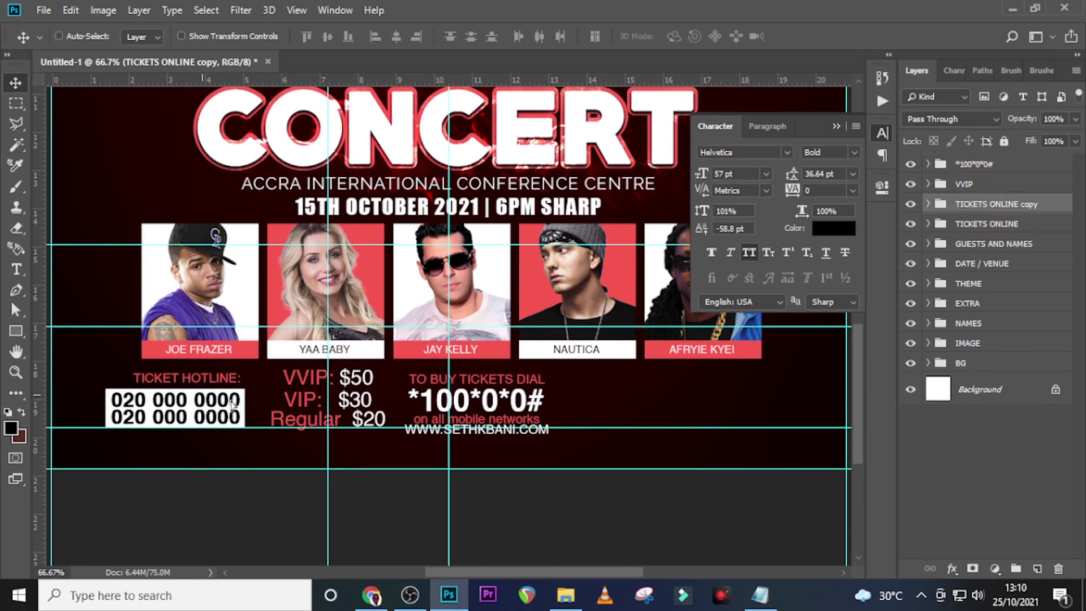
left_click_drag(234, 406, 664, 453)
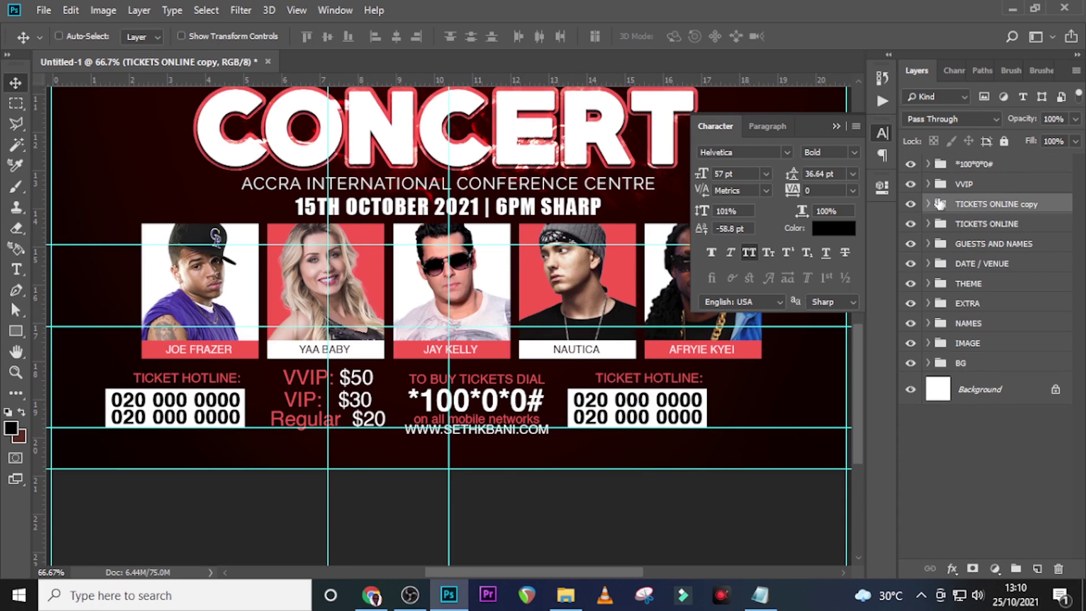
left_click_drag(969, 215, 944, 165)
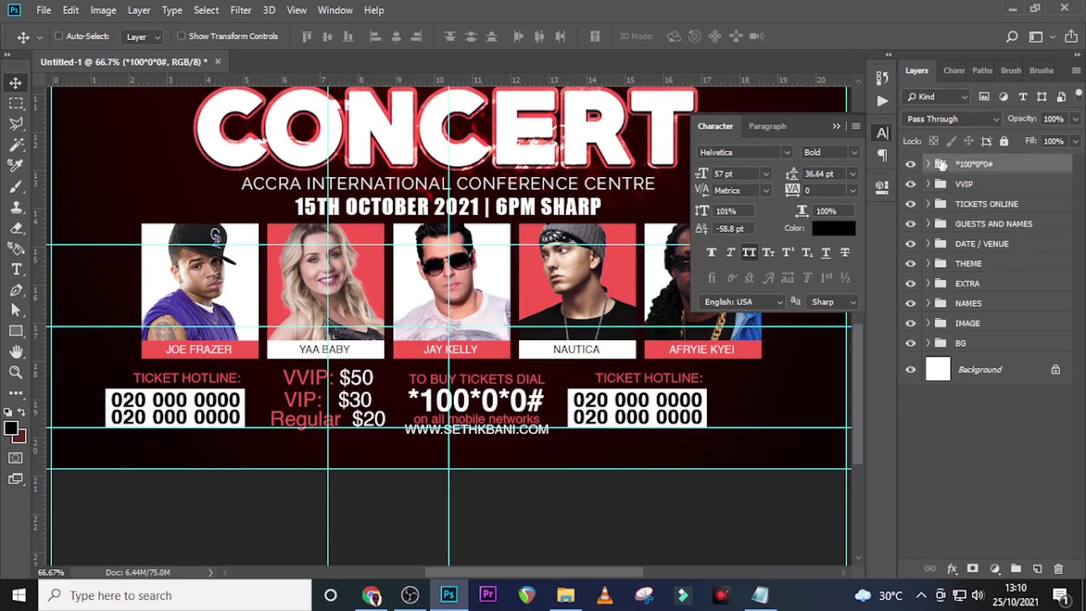
key("ctrl+z")
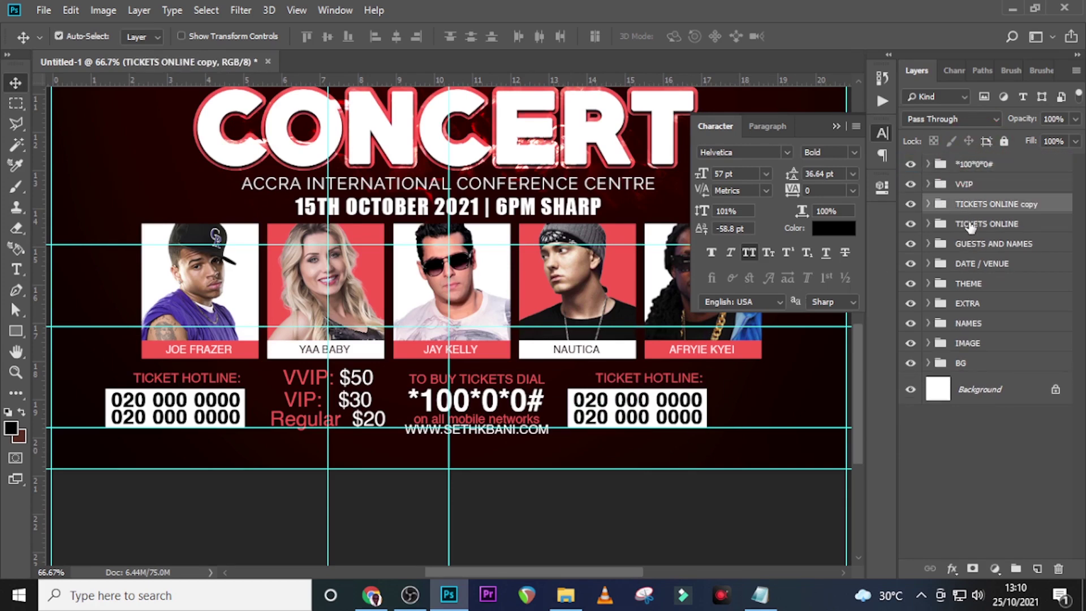
left_click_drag(977, 211, 976, 159)
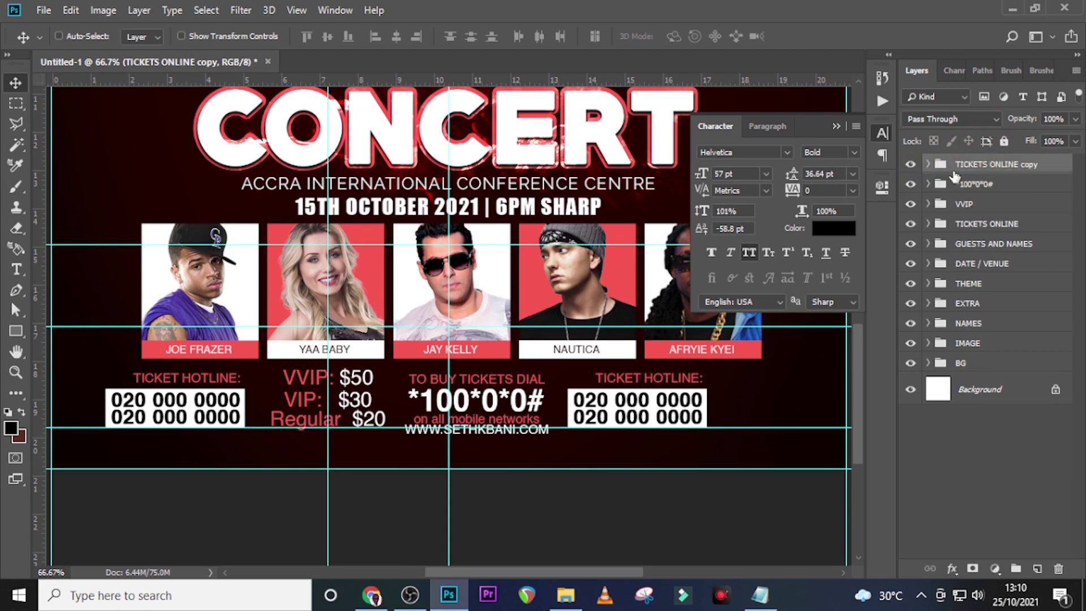
Change the copy's heading to TABLE & RESERVATION, left-aligned above the reservation numbers
left_click(760, 595)
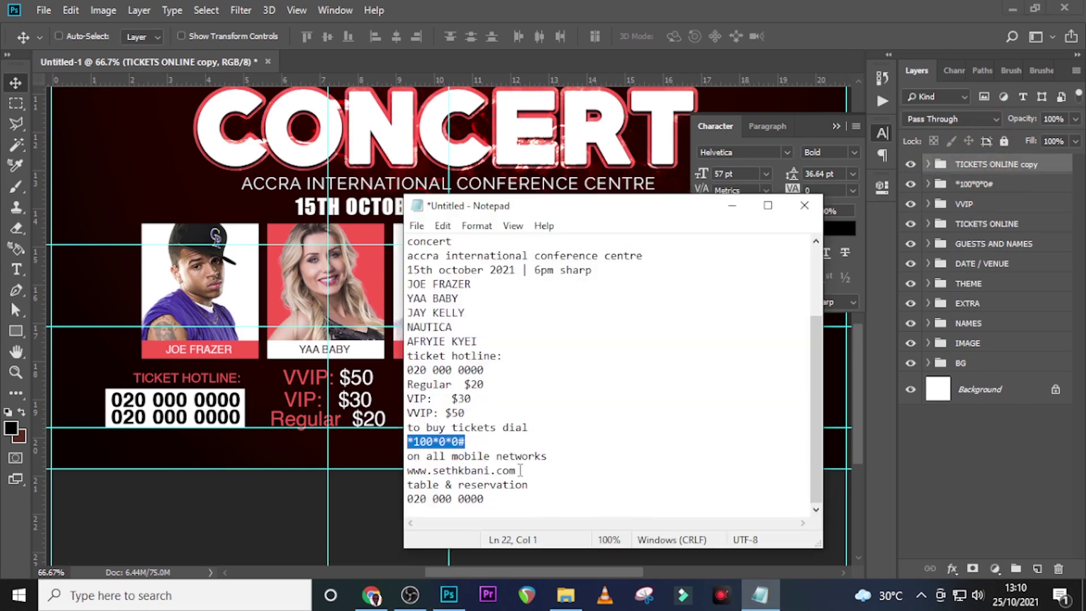
left_click_drag(528, 488, 402, 491)
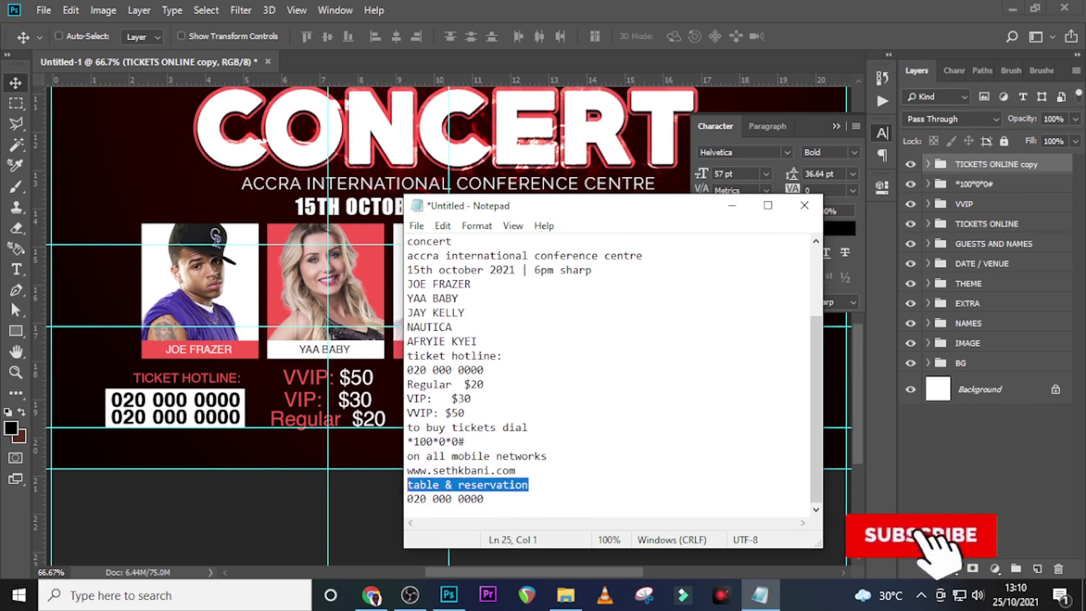
left_click(968, 165)
left_click(928, 166)
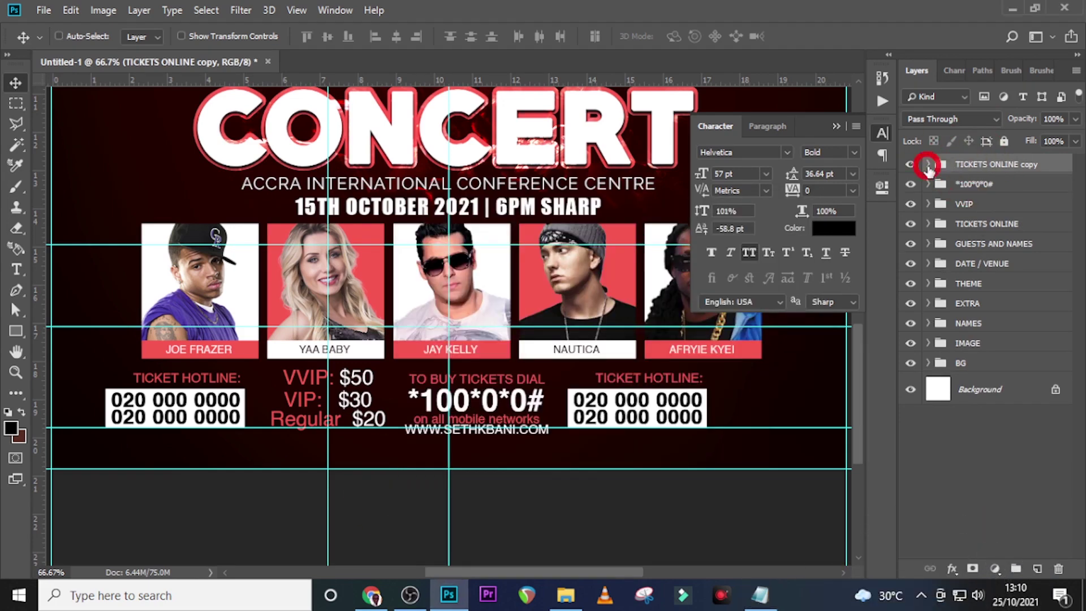
double_click(950, 289)
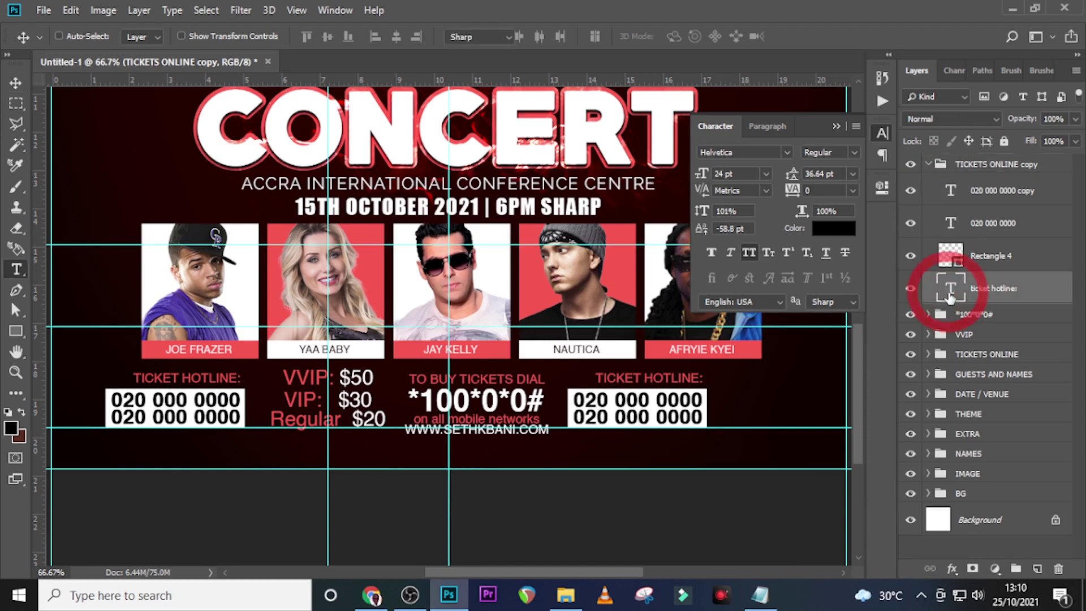
type("TABLE & RESERVATION")
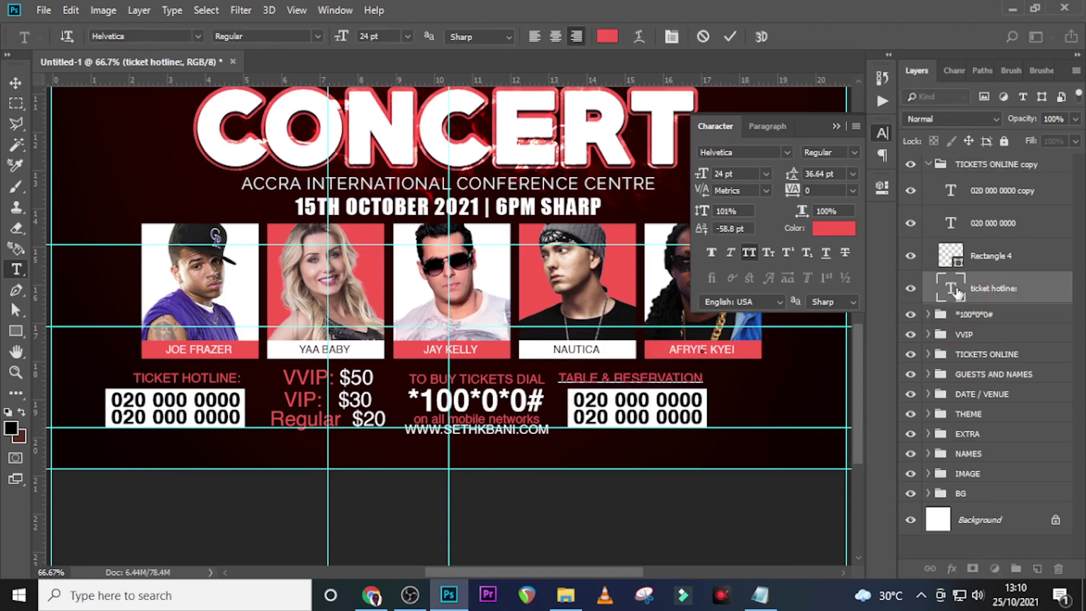
left_click(955, 288)
left_click(764, 127)
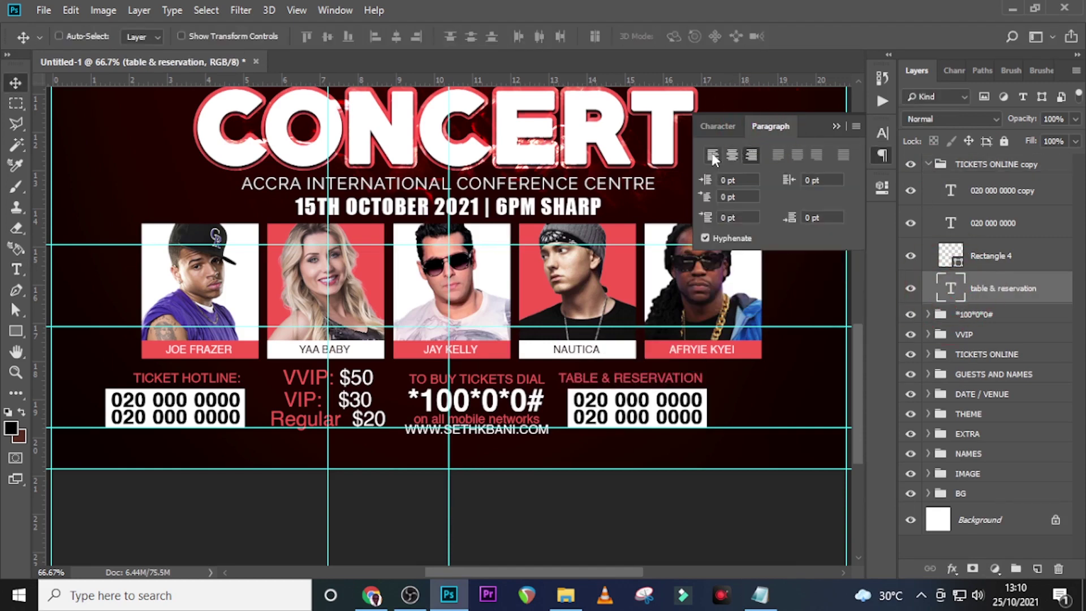
left_click(713, 155)
left_click_drag(795, 389, 655, 392)
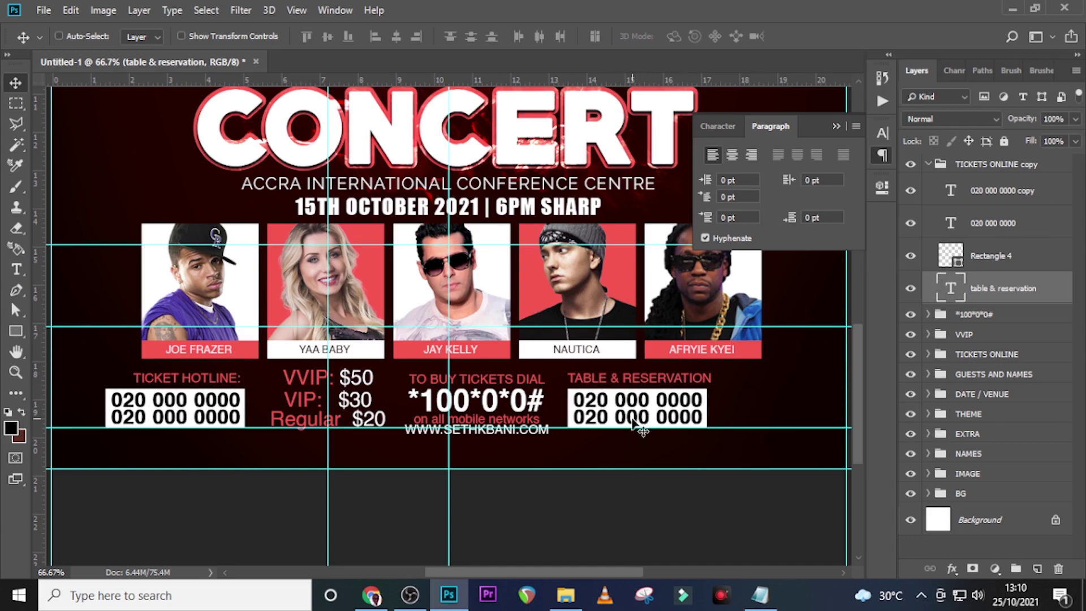
Rename the copied group to TABLE AND RESERVATION and collapse it
left_click(972, 165)
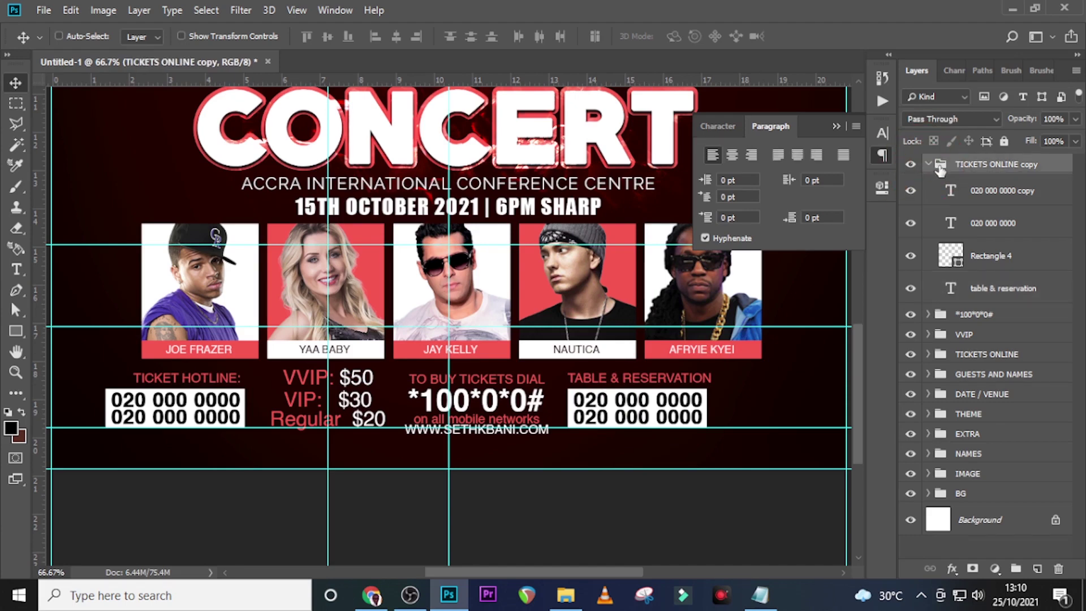
double_click(976, 165)
type("TABLE AND RESERVATION")
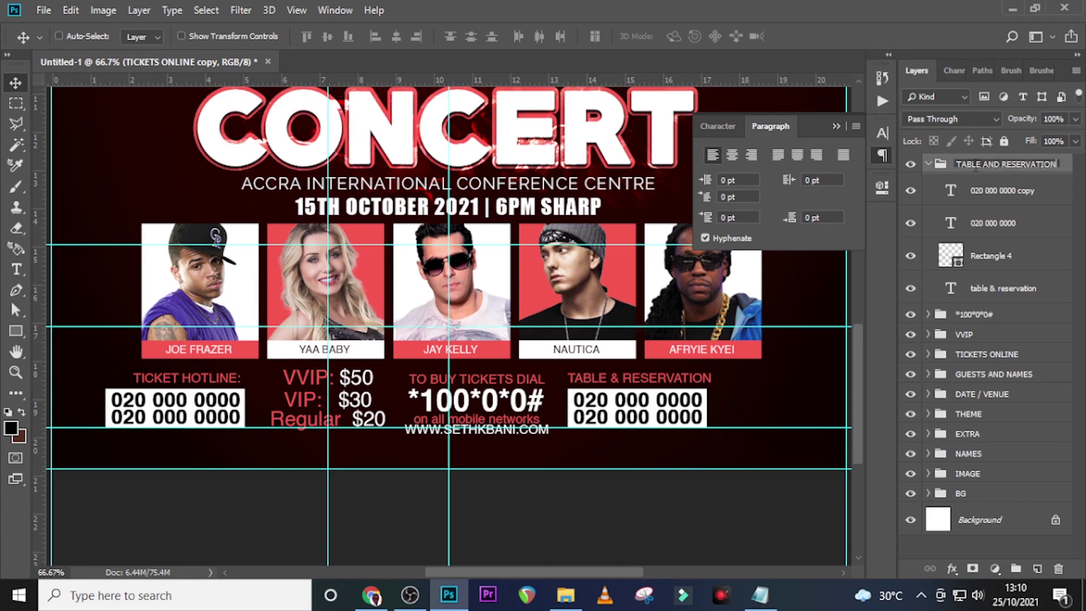
key("Return")
left_click(928, 164)
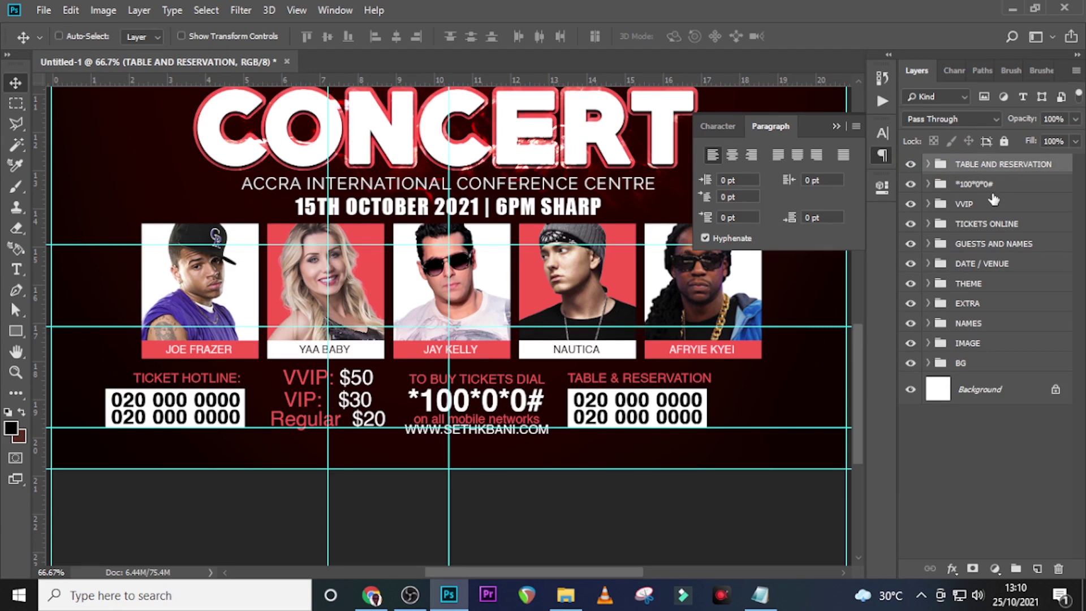
left_click(979, 225, "shift")
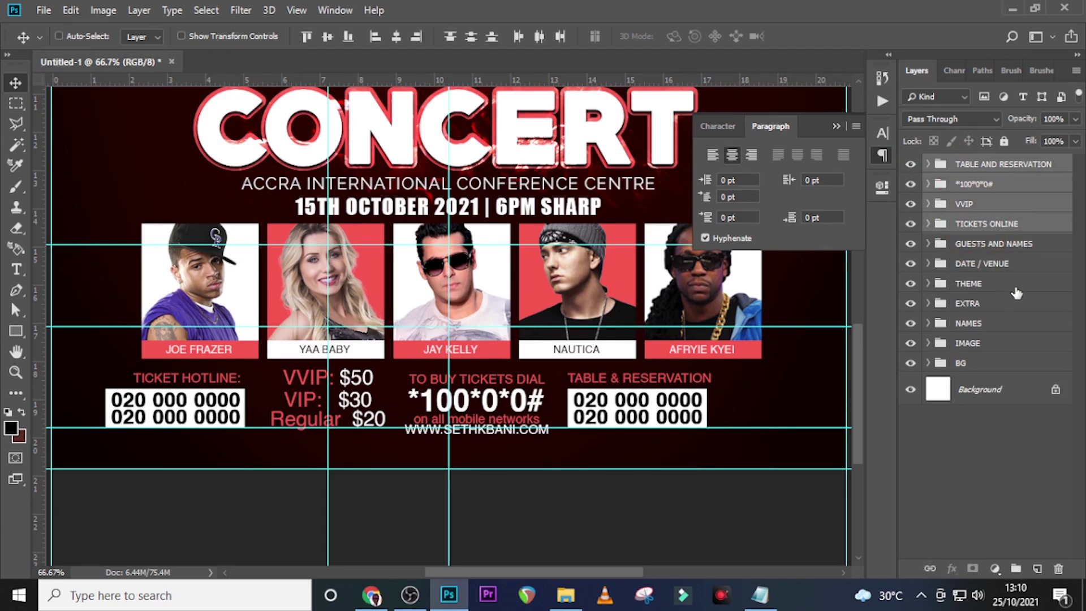
Nudge the four selected ticket groups right with Free Transform, then fit the poster in view
key("ctrl+t")
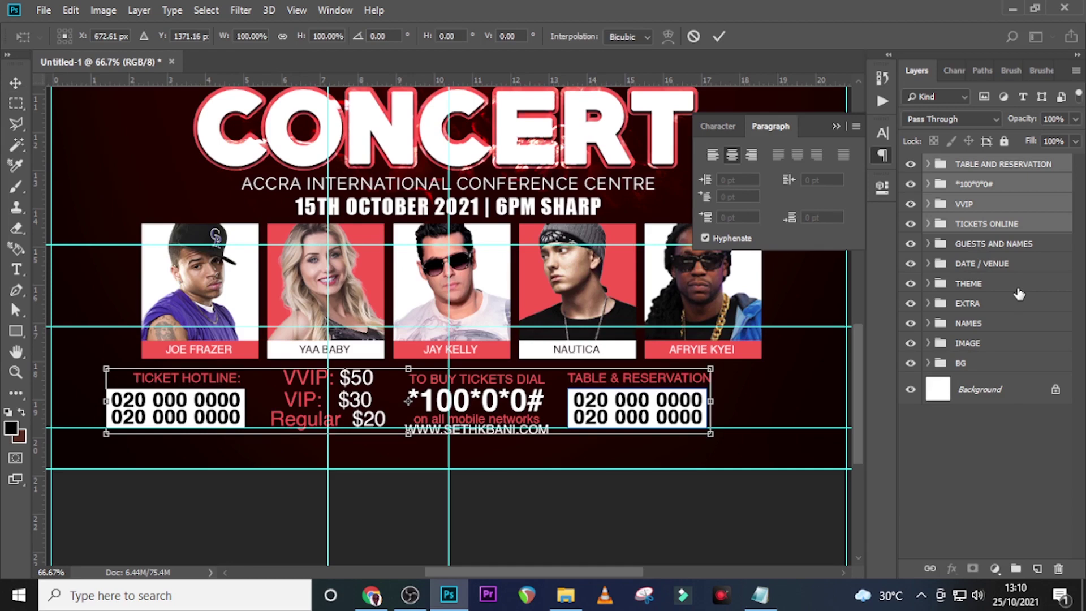
key("shift+Right")
key("shift+Right")
key("shift+Right")
key("shift+Right")
key("shift+Right")
key("shift+Right")
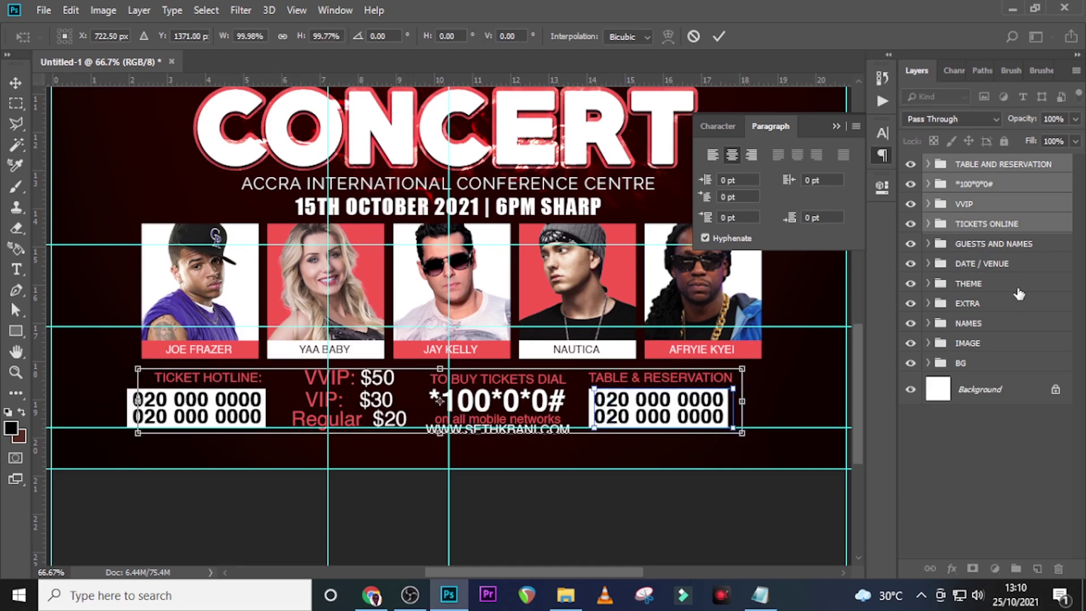
key("shift+Right")
key("shift+Right")
key("shift+Right")
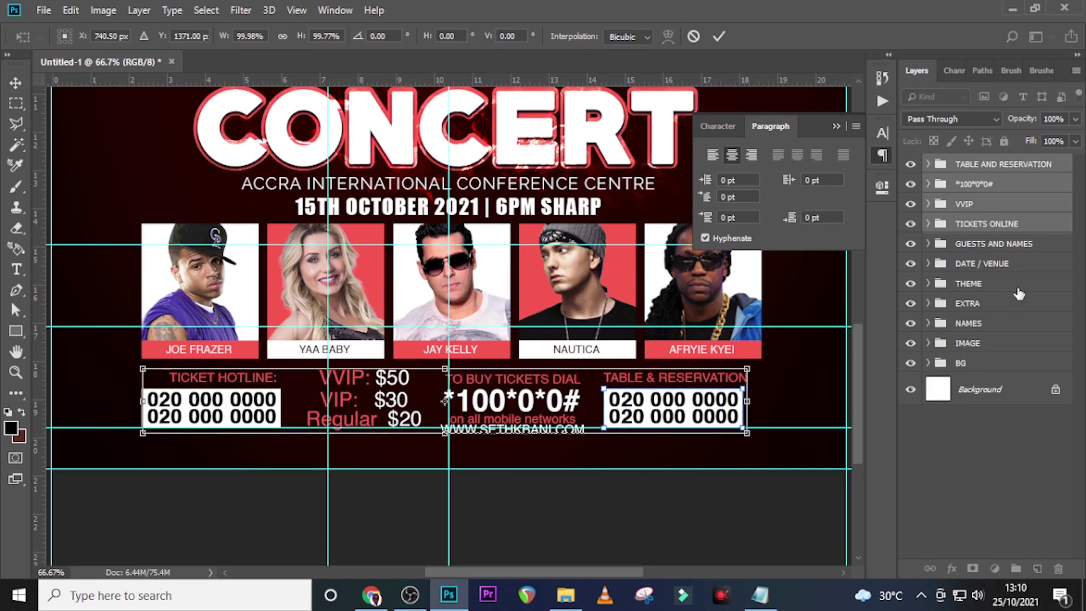
key("Right")
key("Right")
key("Right")
key("Right")
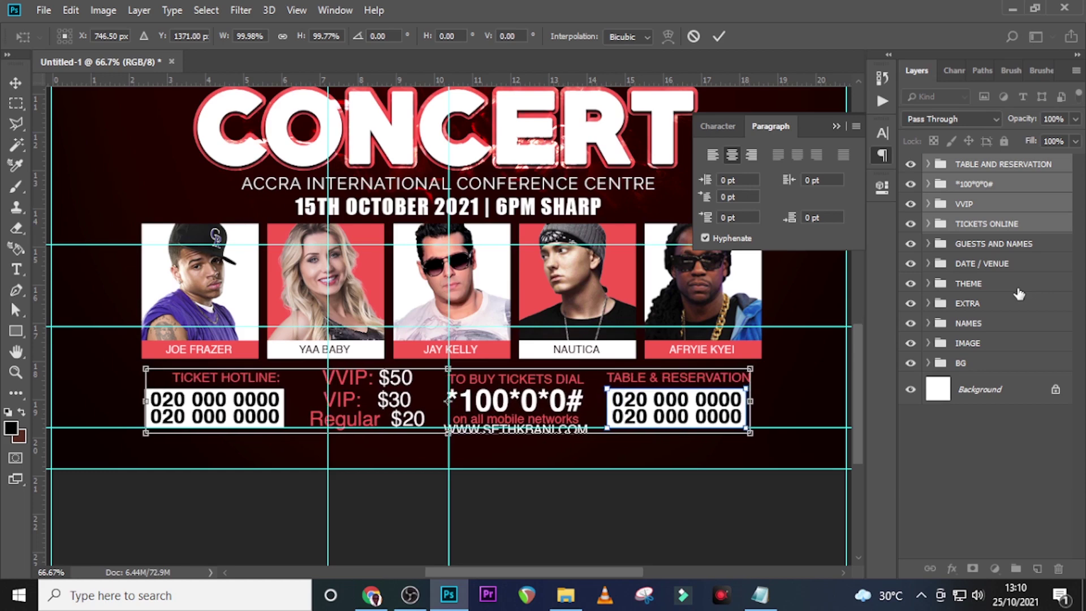
key("Right")
key("Left")
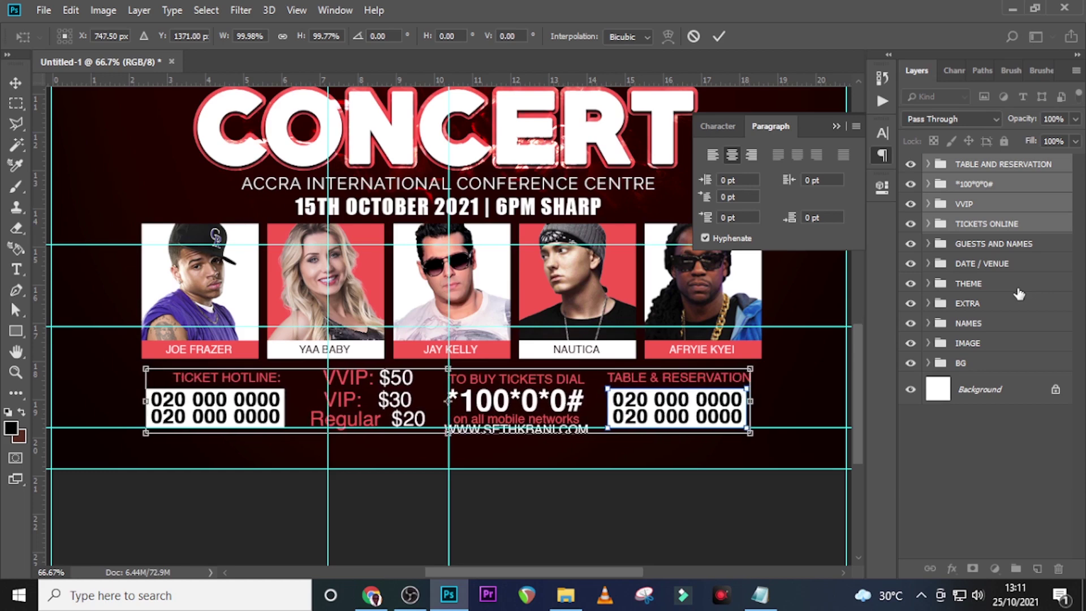
key("Return")
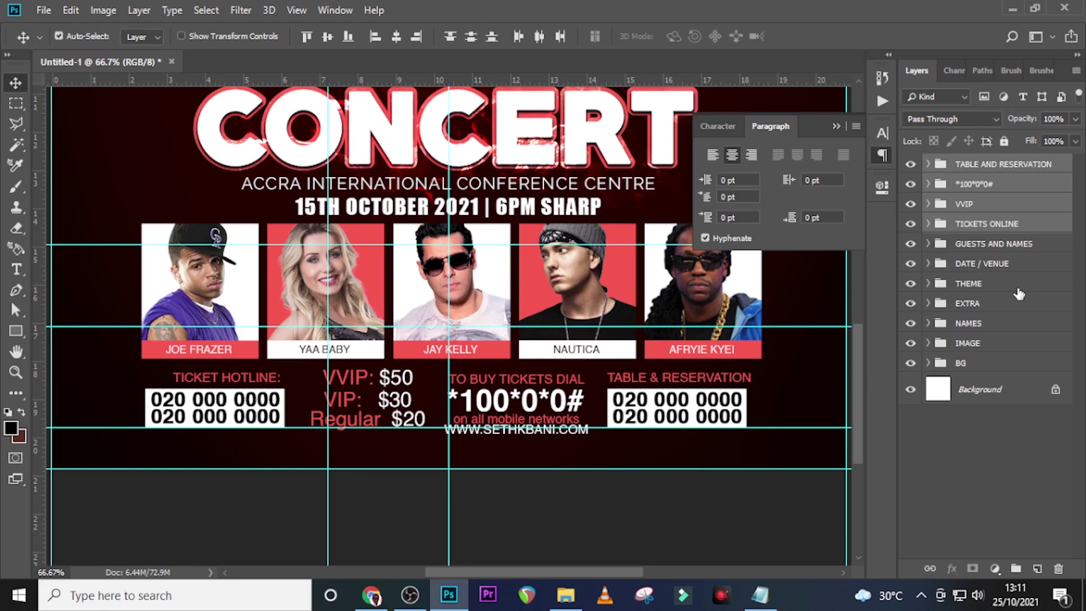
key("ctrl+0")
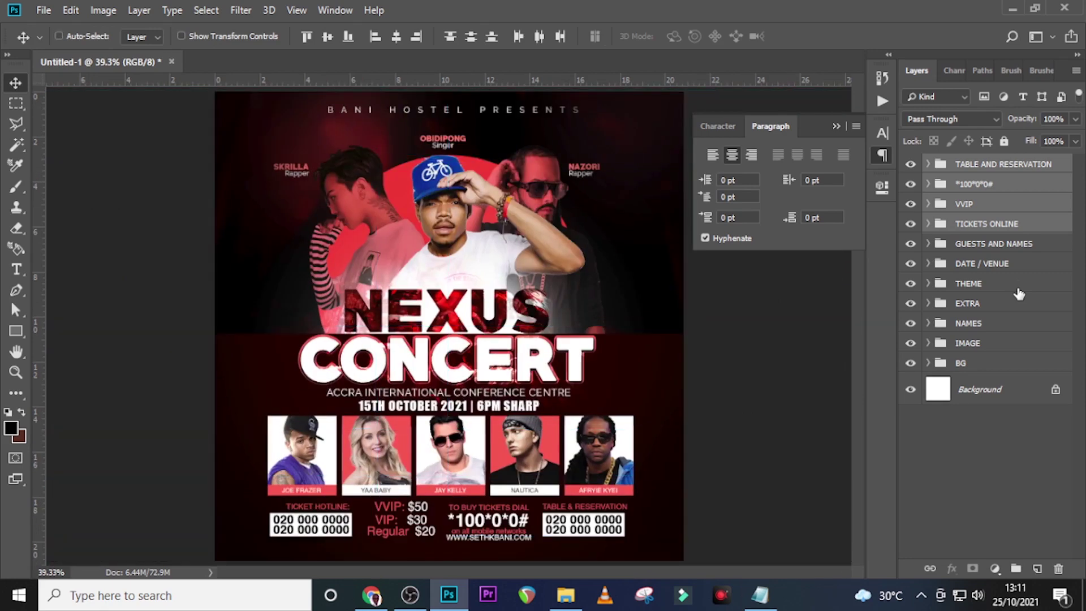